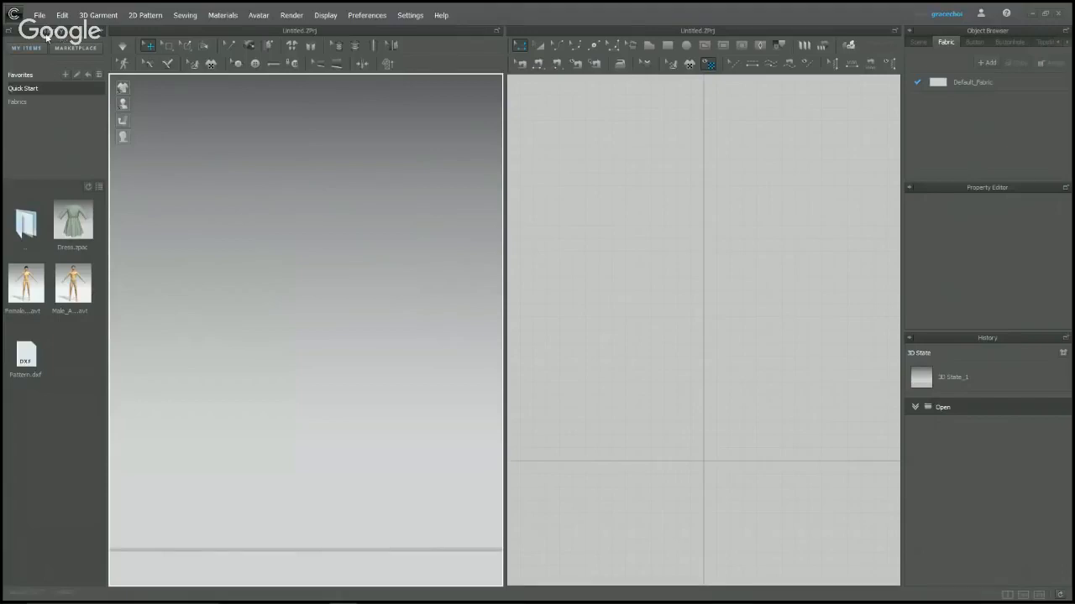
# Load the female avatar and the Dress.zpac garment from the Quick Start library folder into the workspace.
pyautogui.click(26, 104)
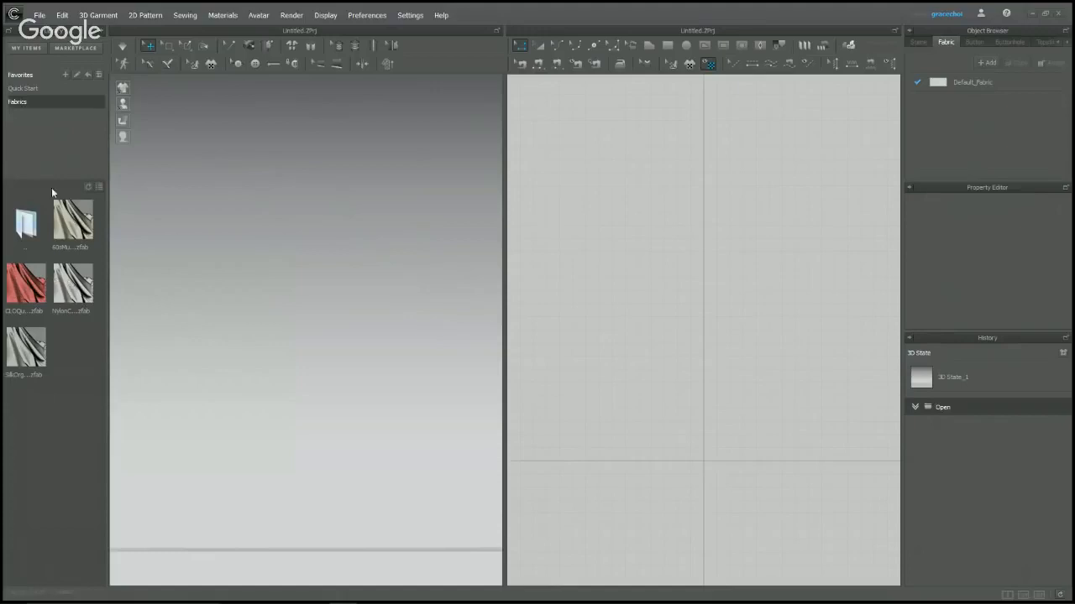
pyautogui.click(50, 91)
pyautogui.moveTo(26, 277); pyautogui.dragTo(153, 280)
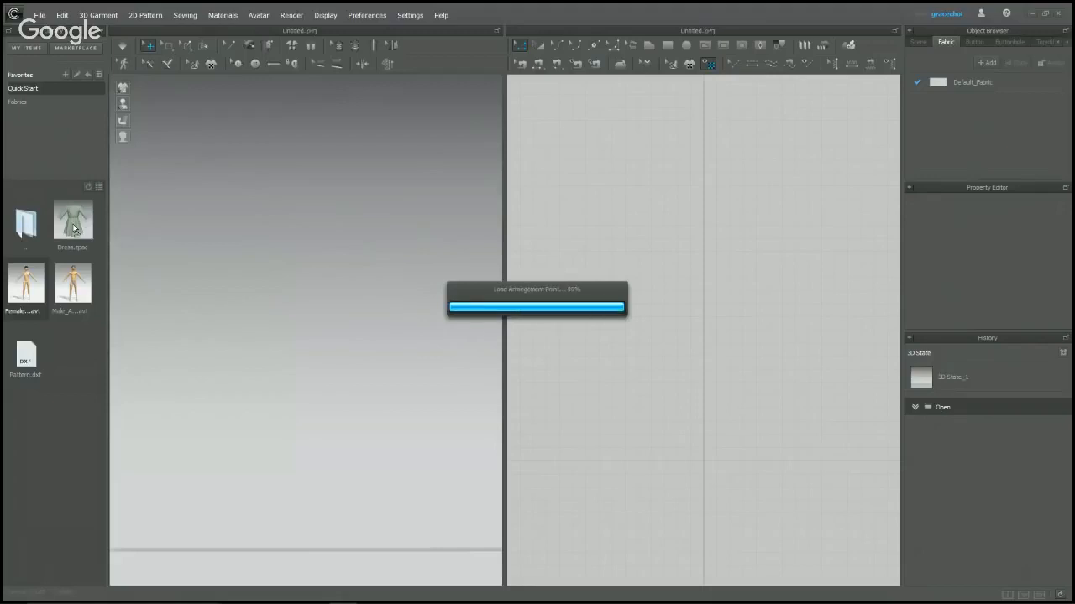
pyautogui.click(510, 303)
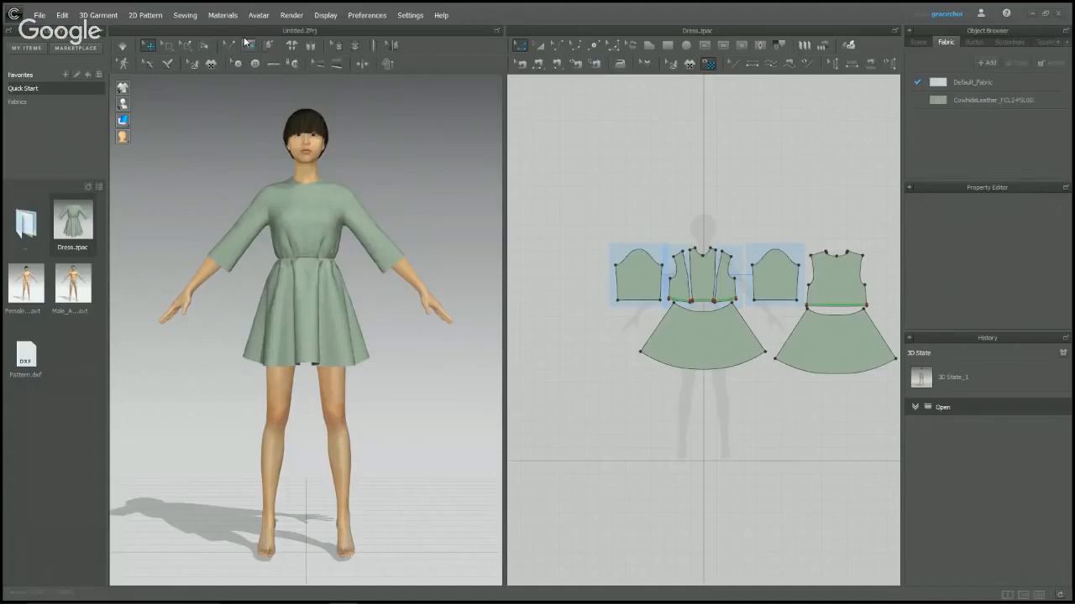
# Look through the button, buttonhole, topstitch and fabric lists of the Object Browser.
pyautogui.click(150, 44)
pyautogui.moveTo(711, 207); pyautogui.dragTo(669, 204, button='right')
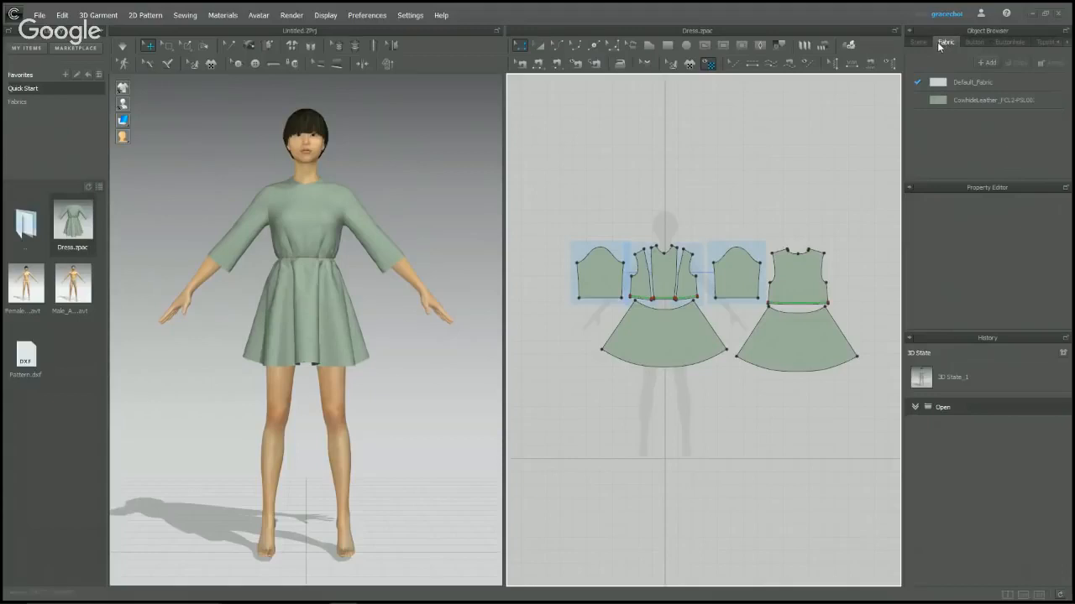
pyautogui.click(976, 42)
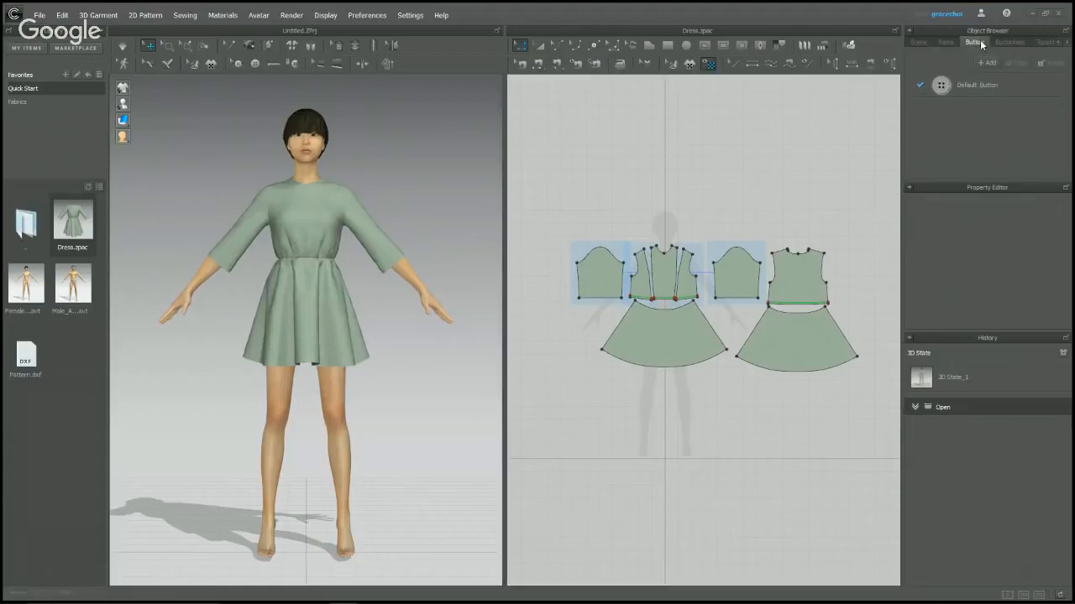
pyautogui.click(1004, 42)
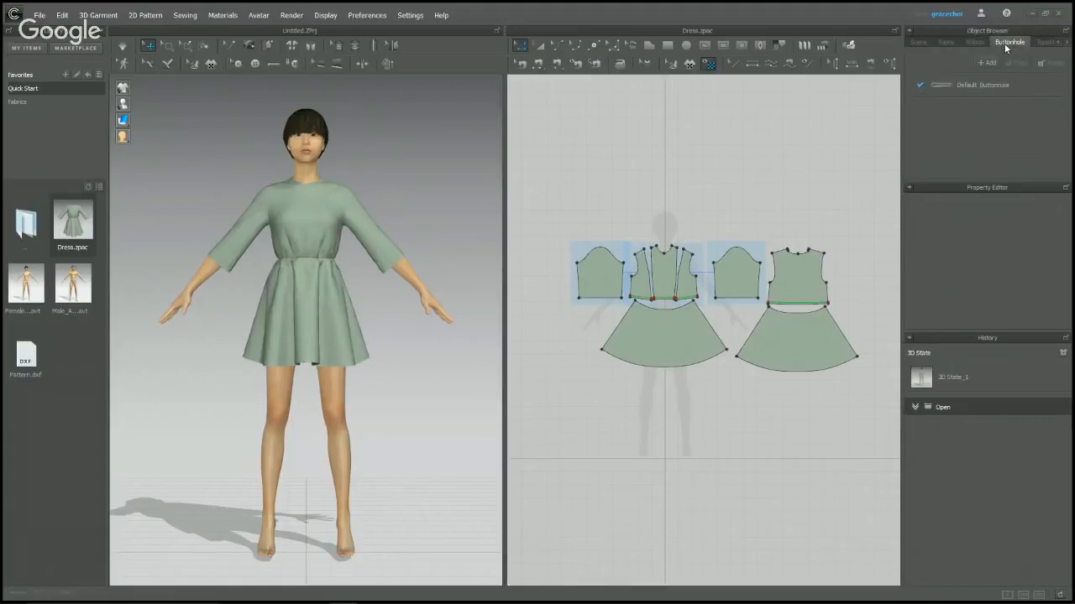
pyautogui.click(1039, 43)
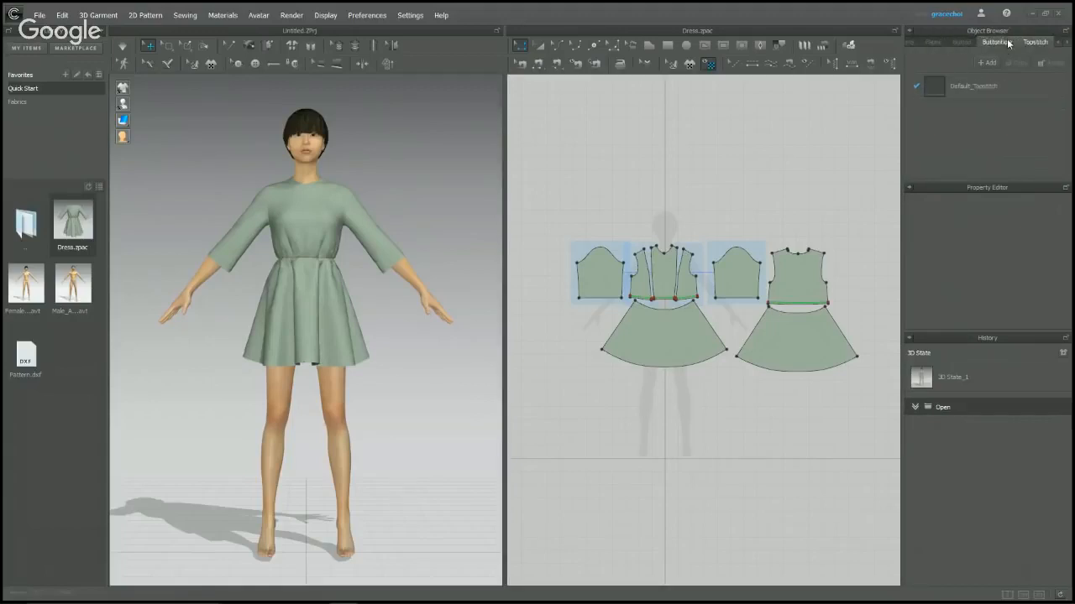
pyautogui.click(934, 44)
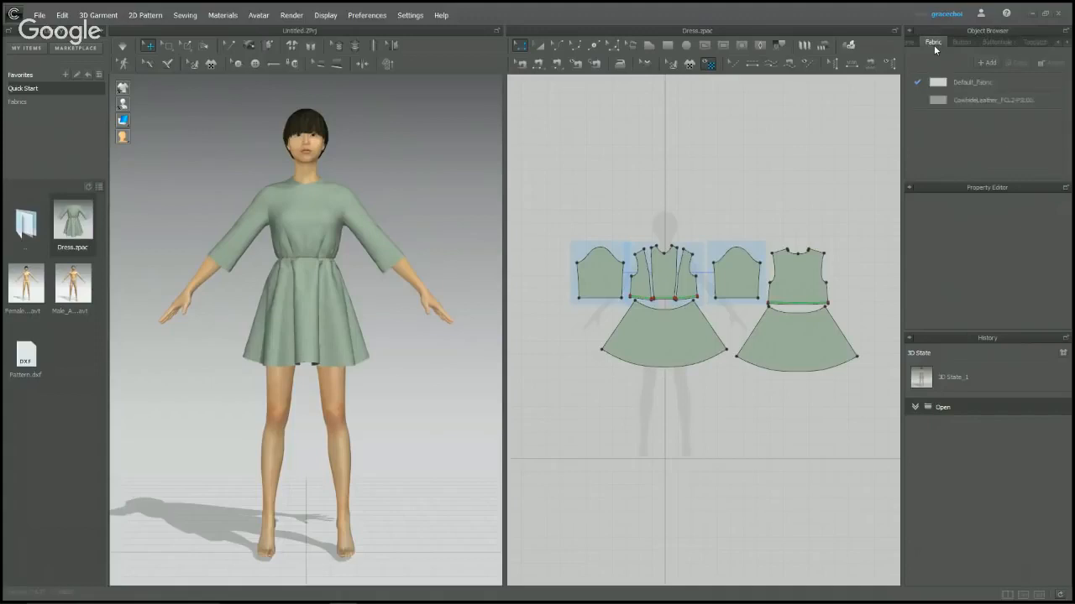
# Inspect the properties of Default_Fabric, the avatar's body, a sleeve pattern and the front bodice pieces.
pyautogui.click(959, 82)
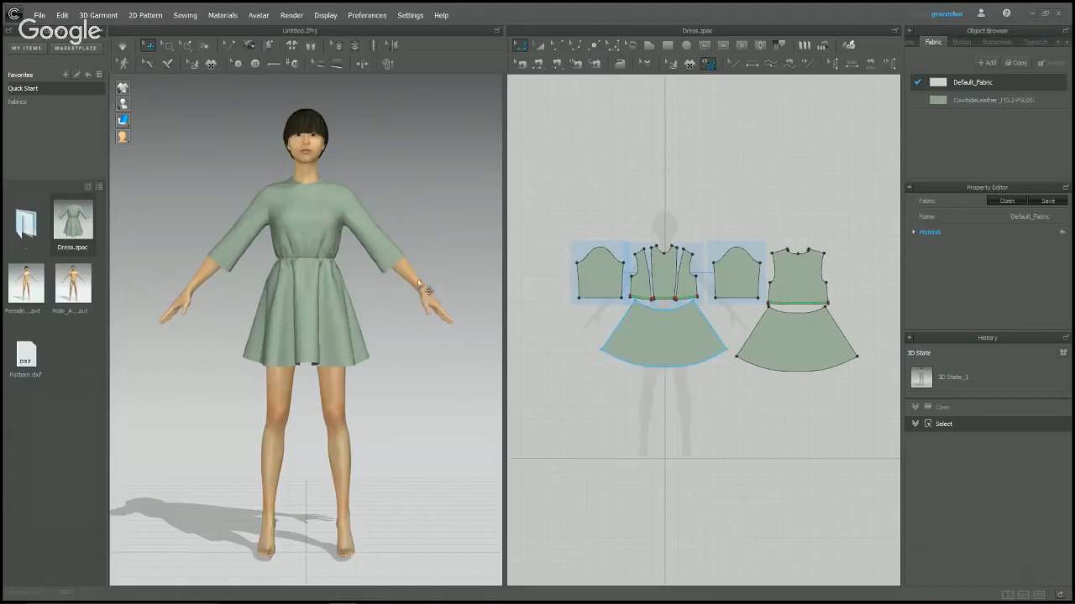
pyautogui.click(416, 282)
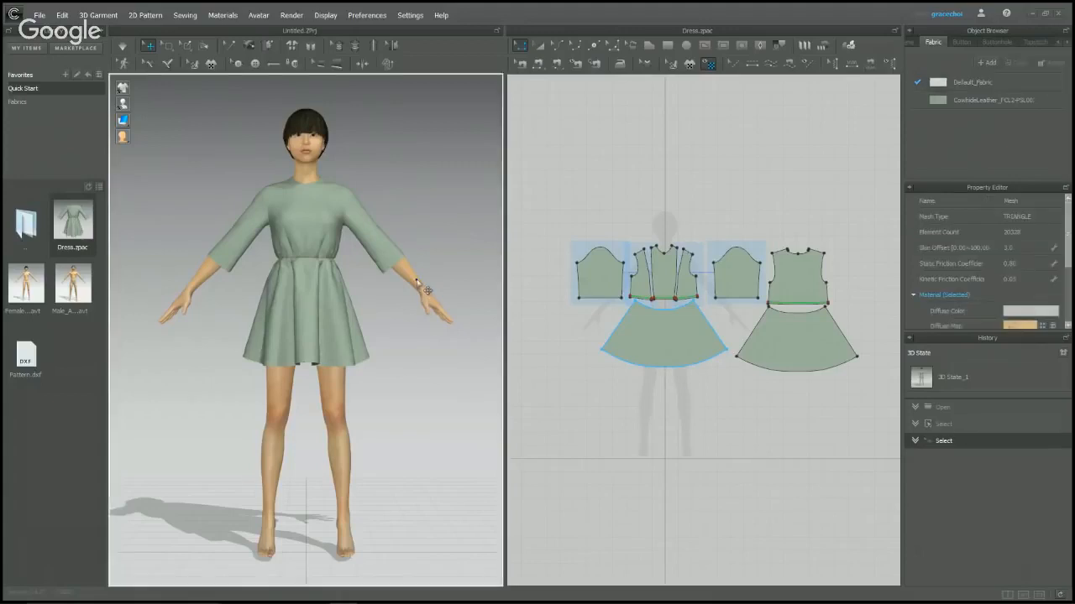
pyautogui.click(599, 276)
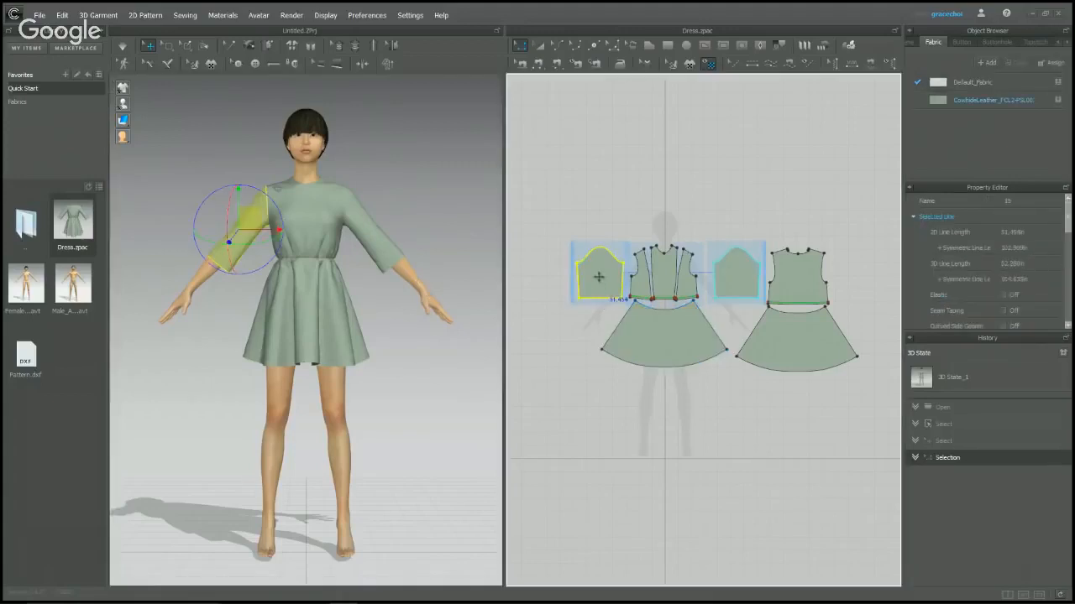
pyautogui.click(643, 252)
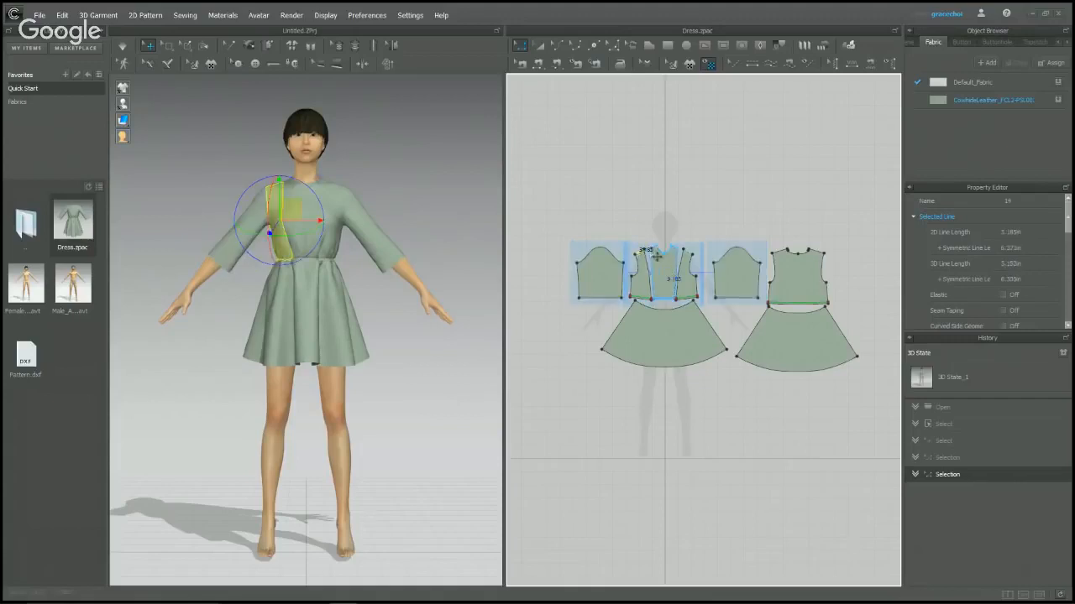
pyautogui.click(651, 271)
pyautogui.click(681, 199)
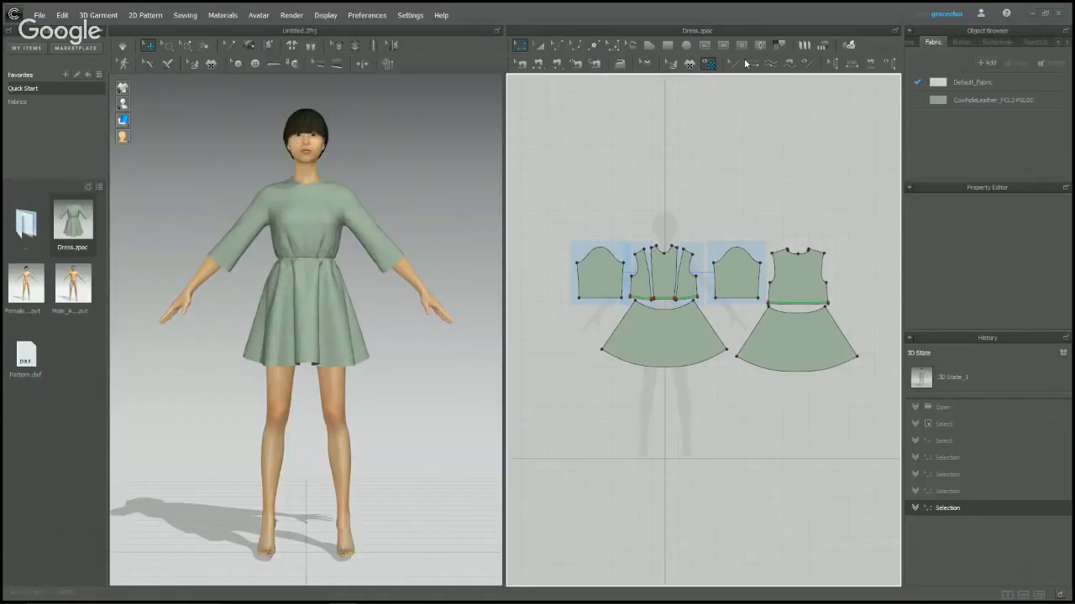
# Examine the context options of the empty 2D pattern area, a sleeve pattern, the avatar and the male avatar file.
pyautogui.rightClick(713, 171)
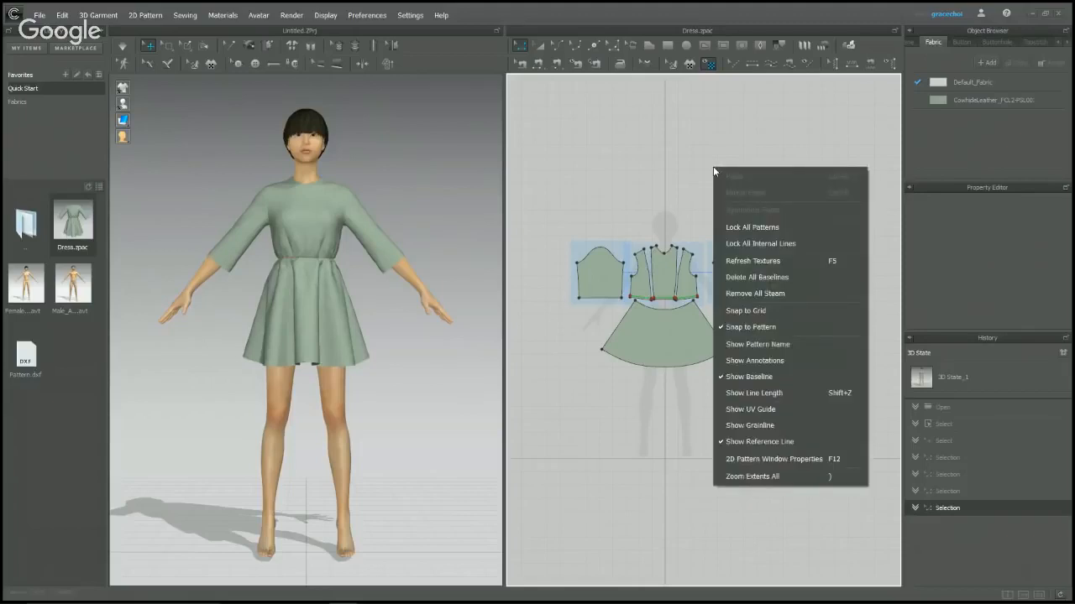
pyautogui.click(607, 268)
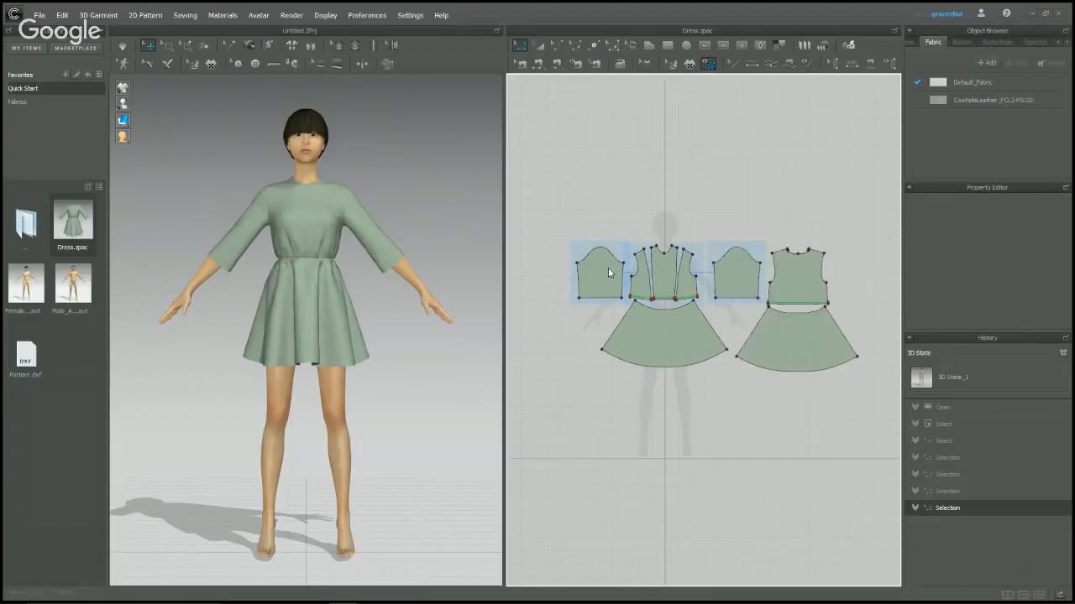
pyautogui.rightClick(608, 267)
pyautogui.click(419, 282)
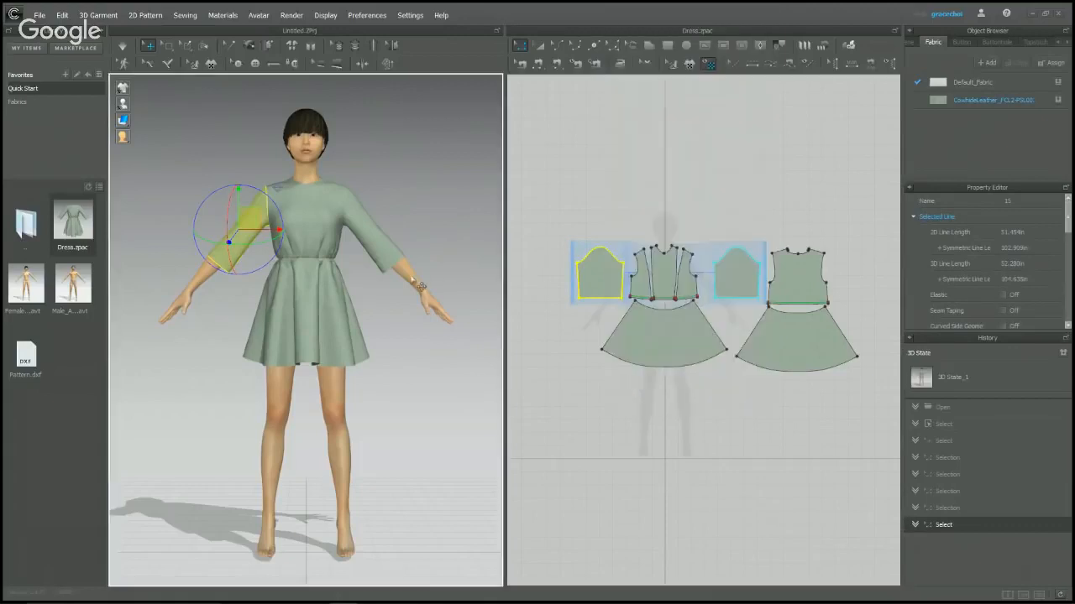
pyautogui.rightClick(411, 278)
pyautogui.click(82, 294)
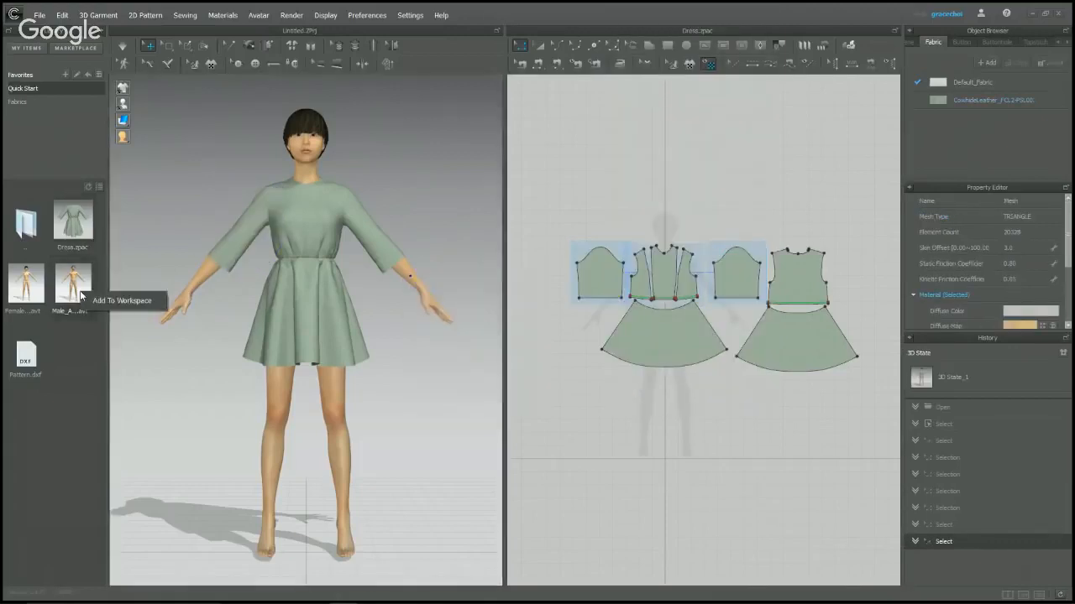
# Examine the context options of the 3D sleeve, the CowhideLeather fabric and the opposite sleeve's 2D pattern.
pyautogui.rightClick(229, 241)
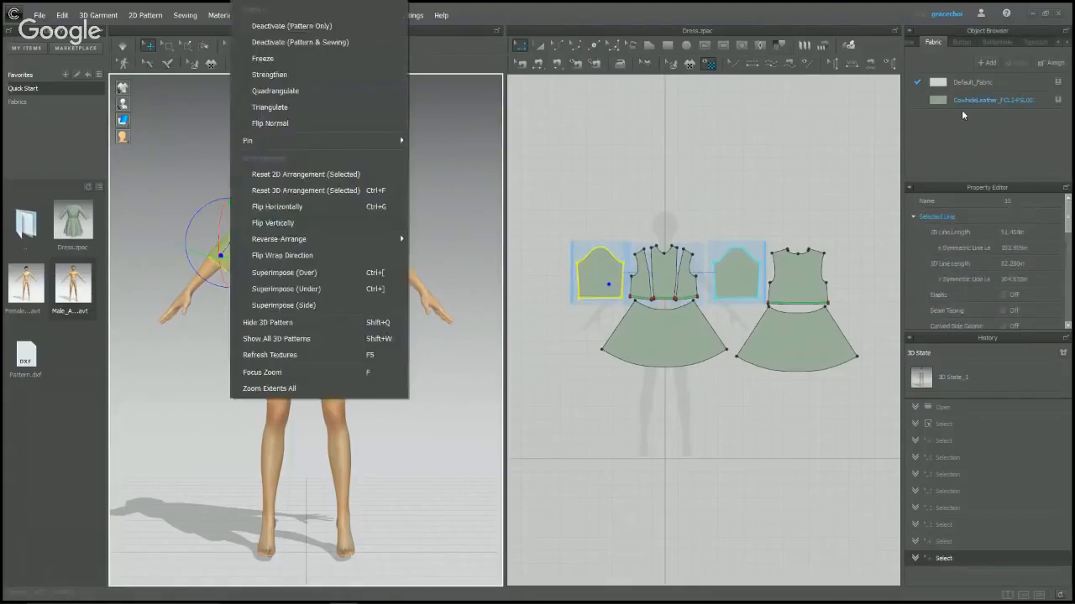
pyautogui.rightClick(972, 100)
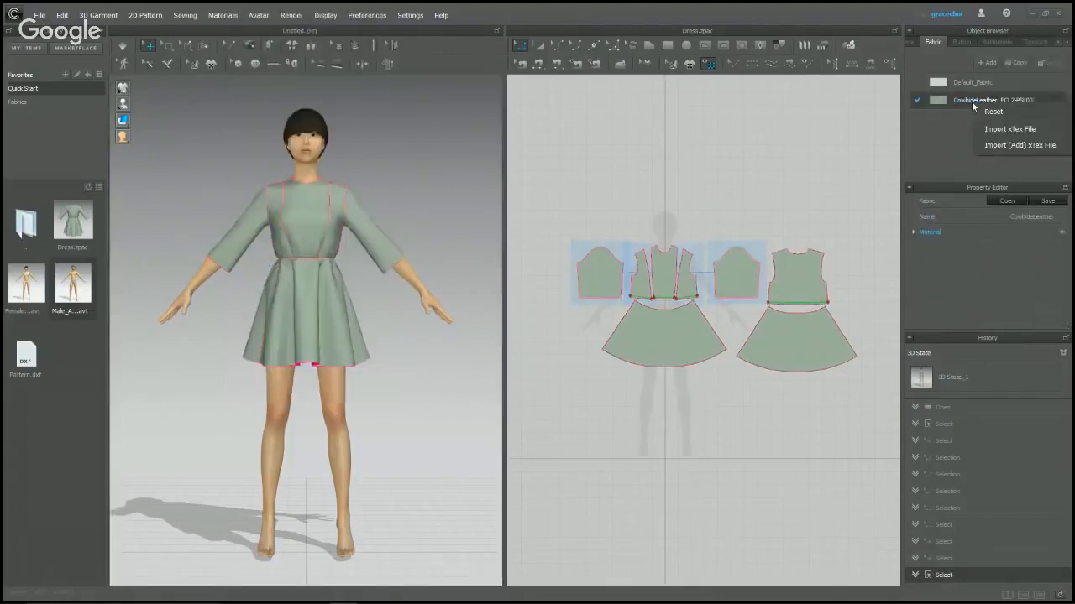
pyautogui.click(782, 219)
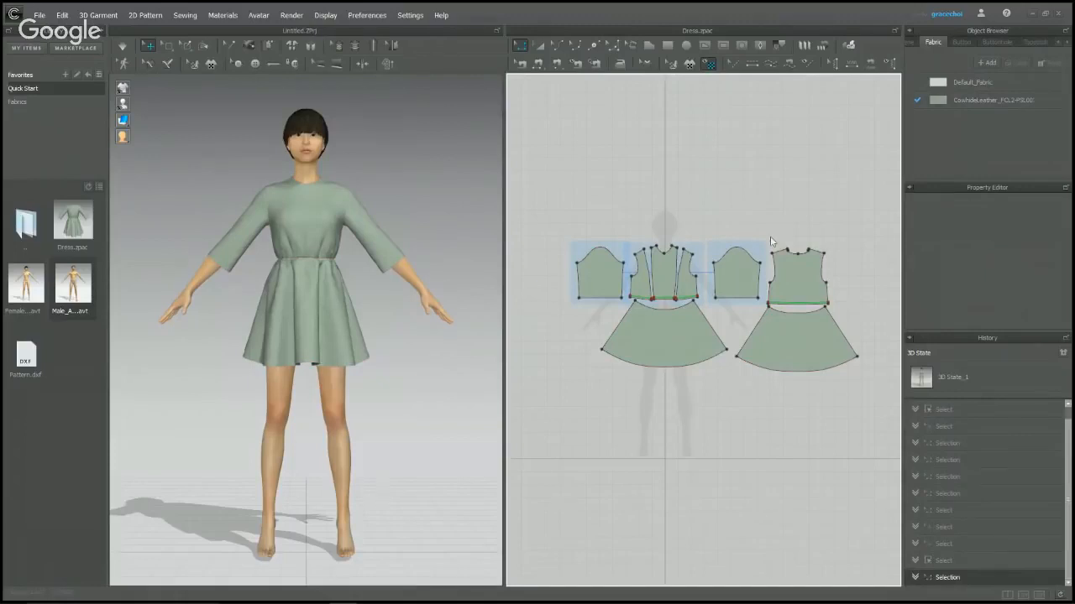
pyautogui.rightClick(749, 265)
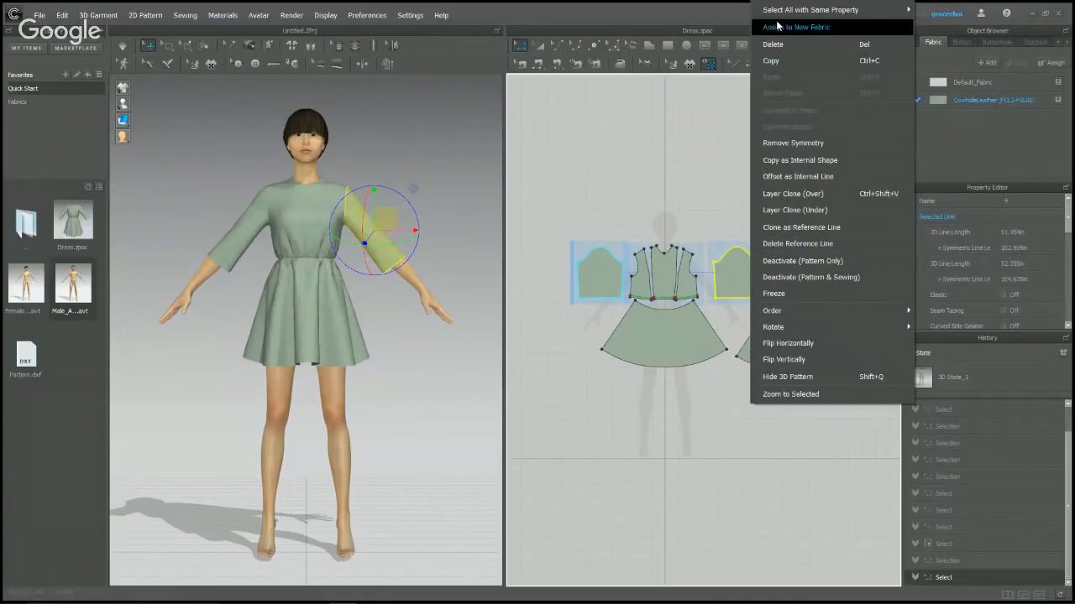
pyautogui.click(658, 177)
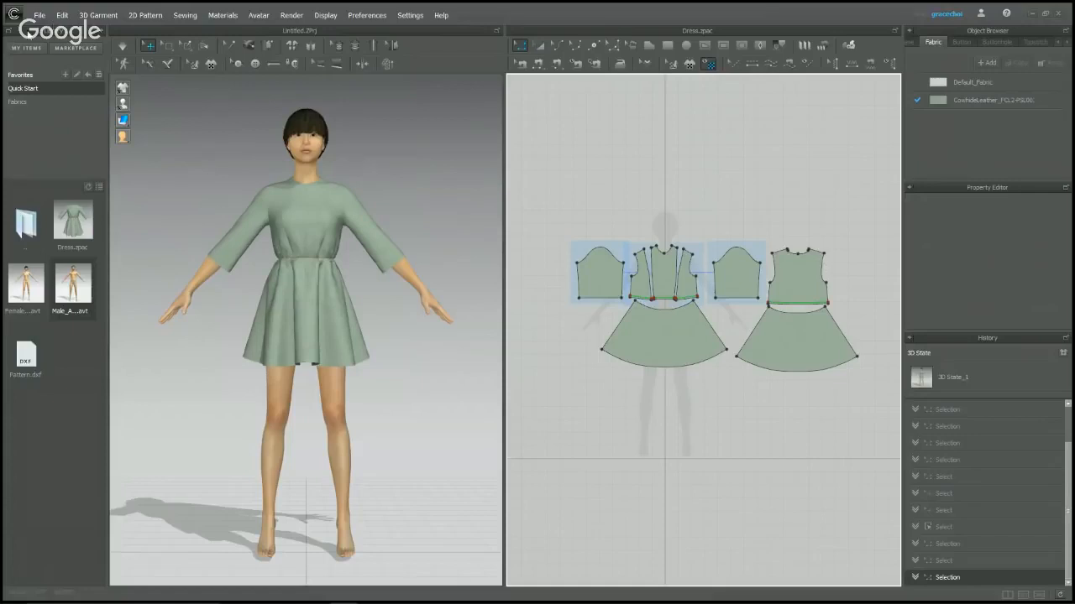
# Add the Textures and ACT I folders to the library favorites.
pyautogui.click(64, 74)
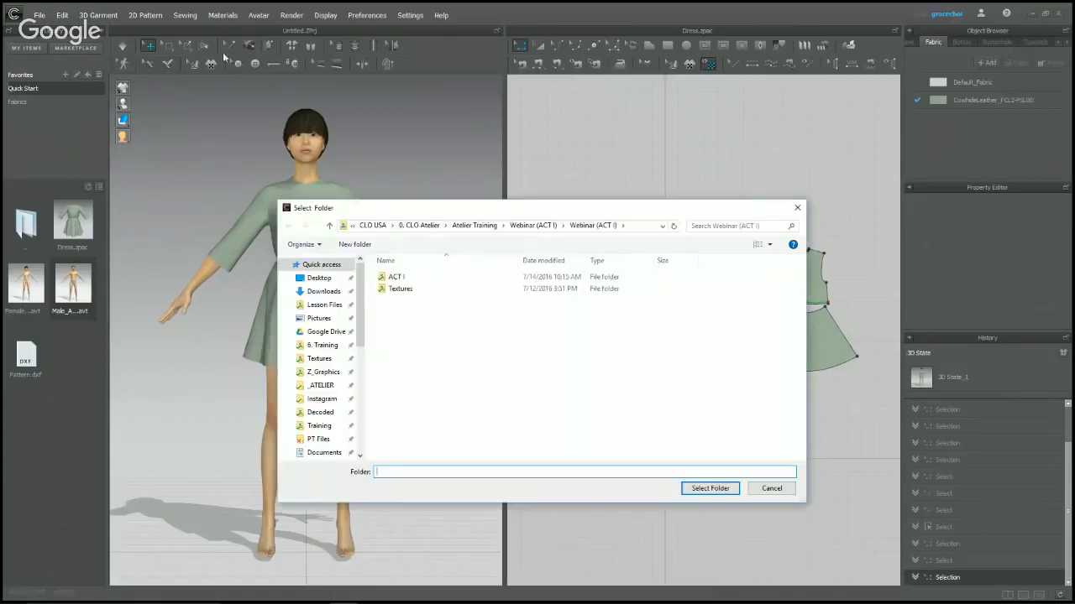
pyautogui.click(418, 291)
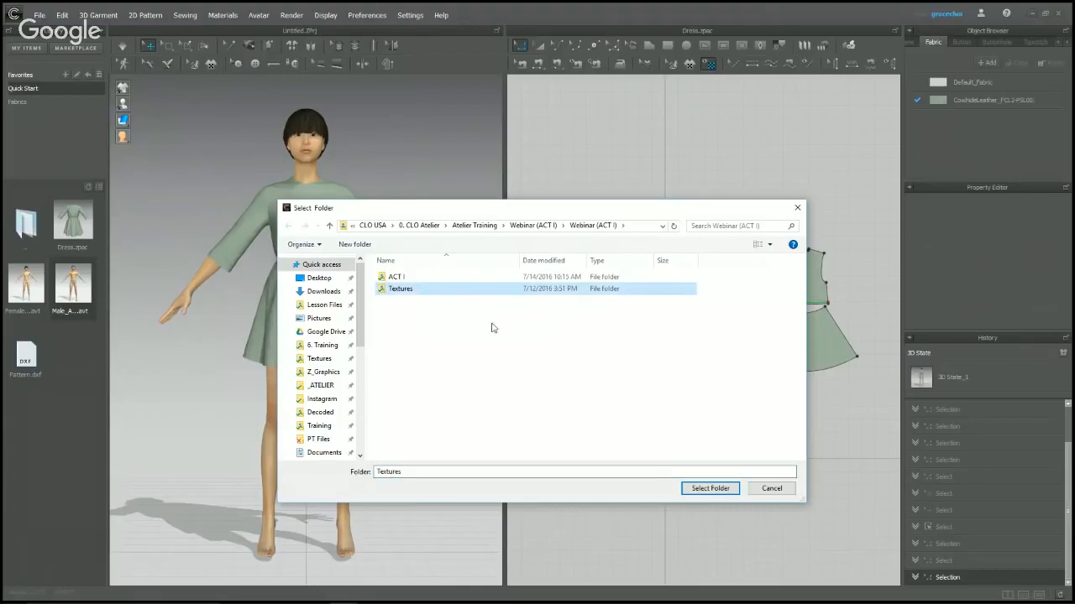
pyautogui.click(707, 490)
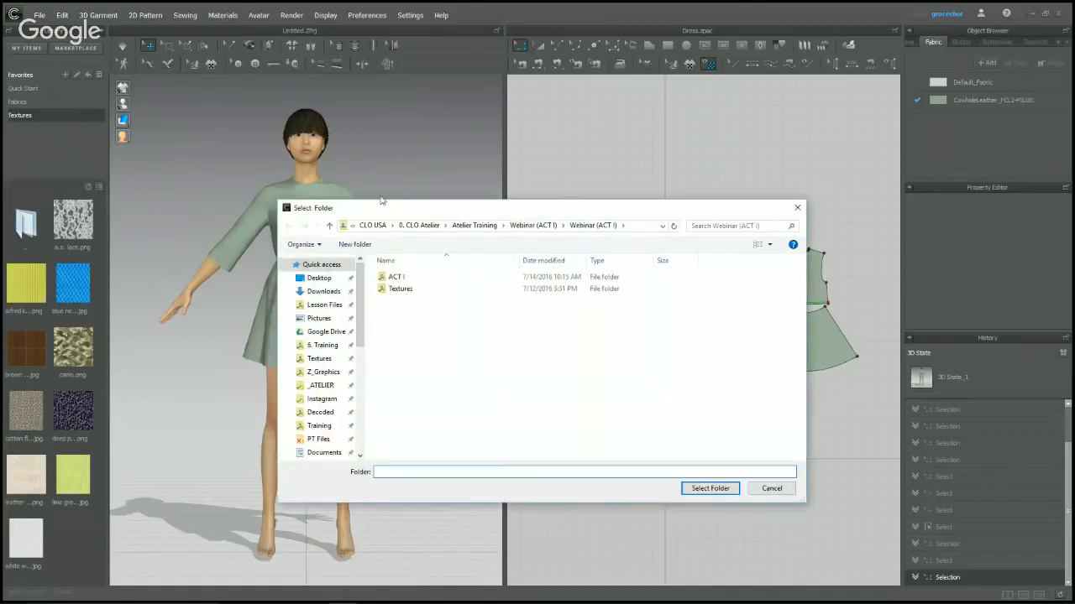
pyautogui.click(396, 275)
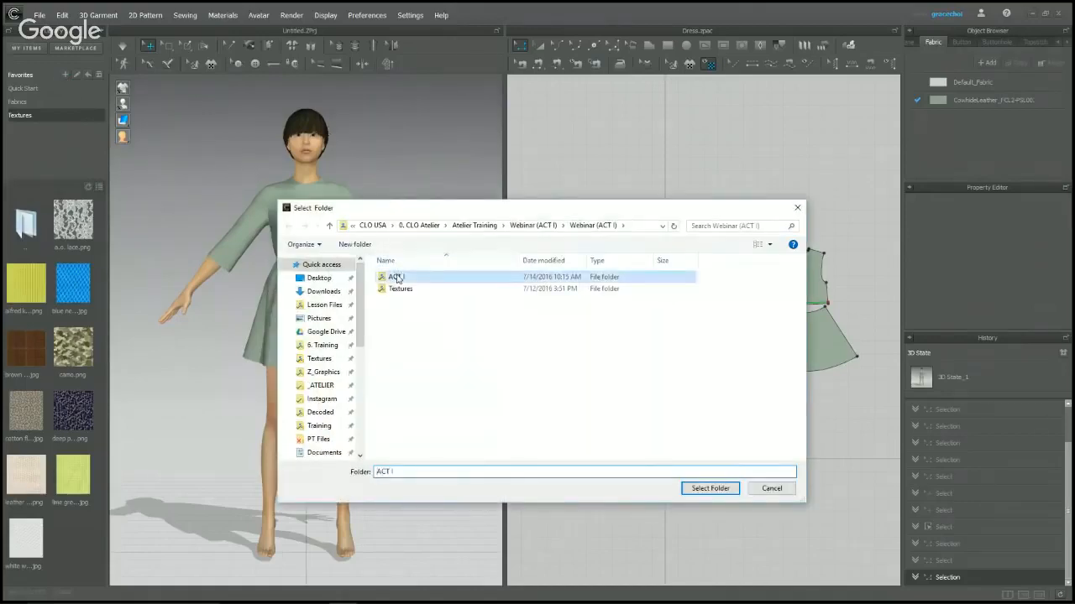
pyautogui.click(709, 488)
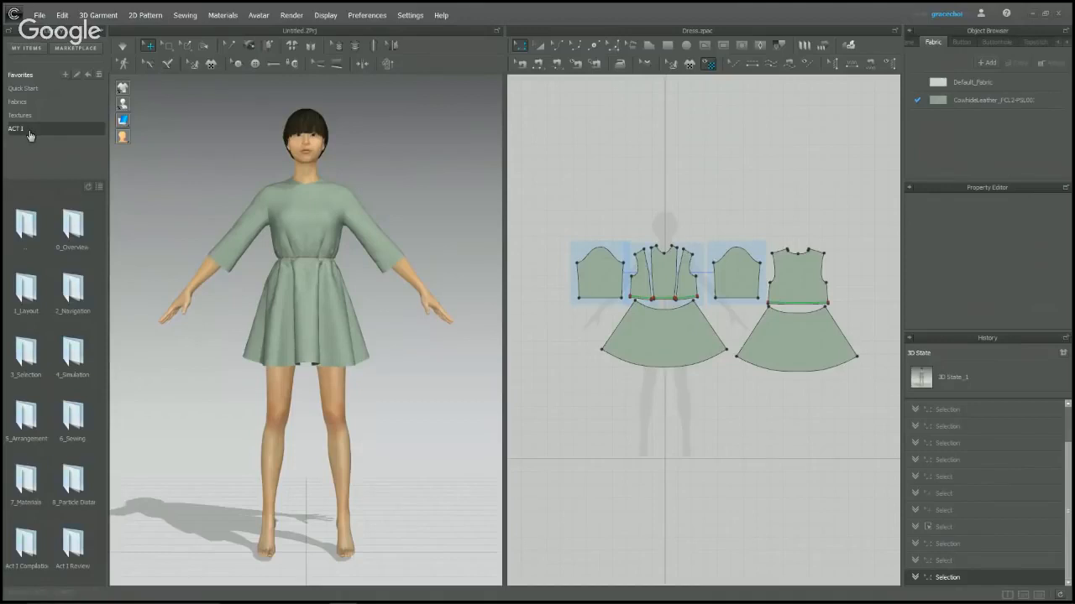
# Open the 100_Box_Navigation_ACT I project from the 2_Navigation folder without saving the current file.
pyautogui.doubleClick(80, 296)
pyautogui.moveTo(80, 295); pyautogui.dragTo(135, 264)
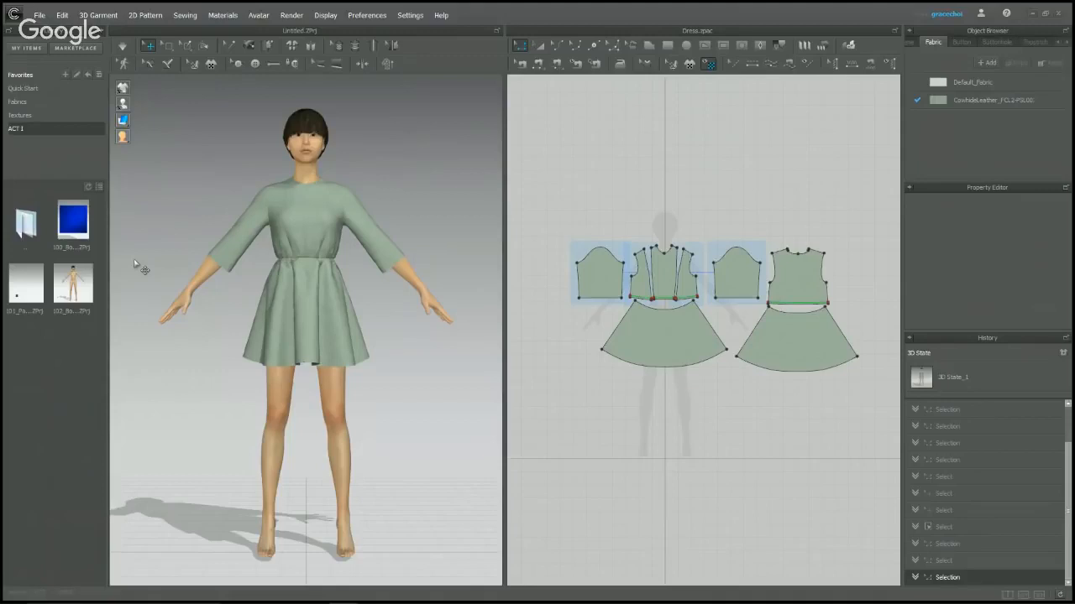
pyautogui.moveTo(135, 264); pyautogui.dragTo(86, 236)
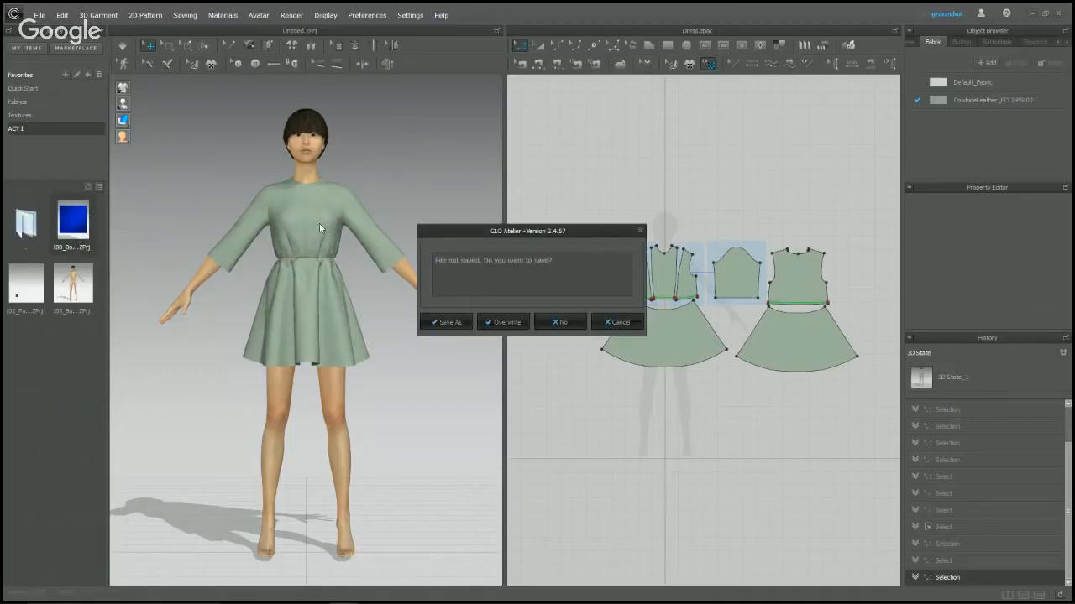
pyautogui.click(554, 321)
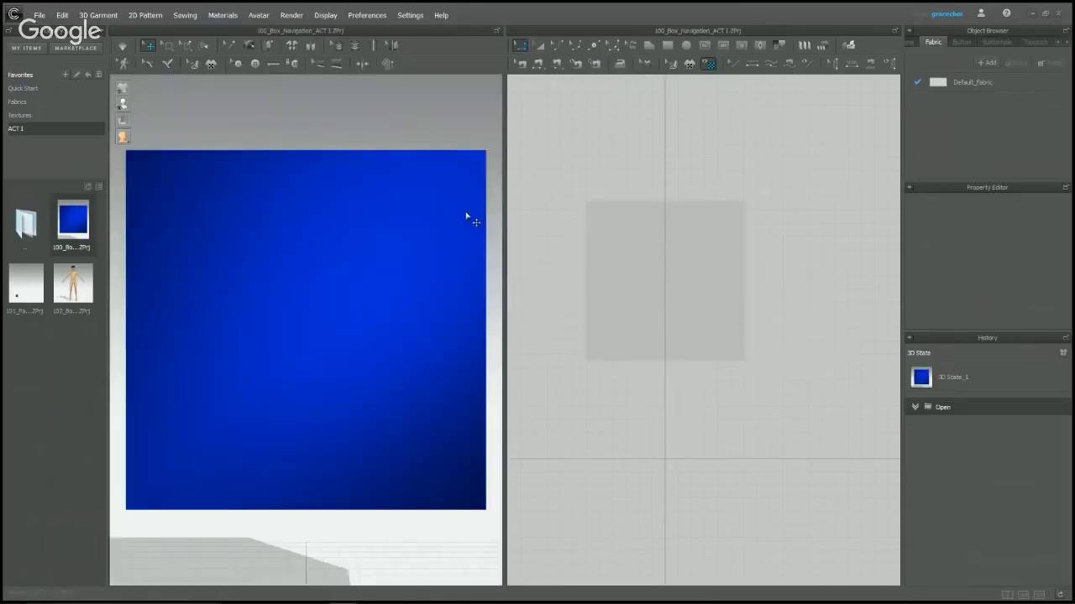
# Show the library files as a list, and collapse and reopen the library panel.
pyautogui.click(100, 187)
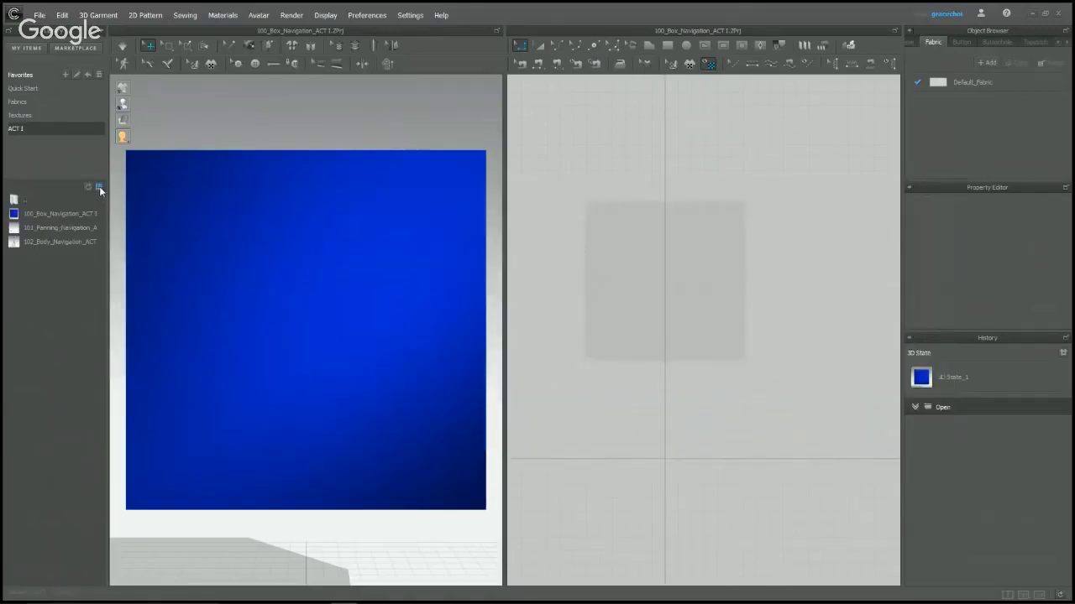
pyautogui.click(99, 188)
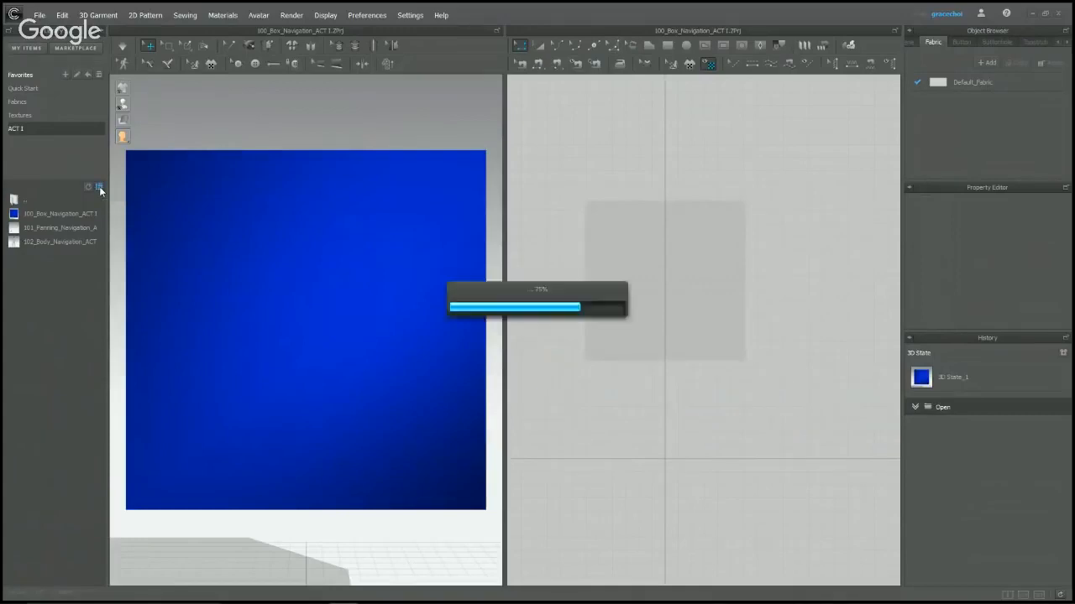
pyautogui.click(99, 188)
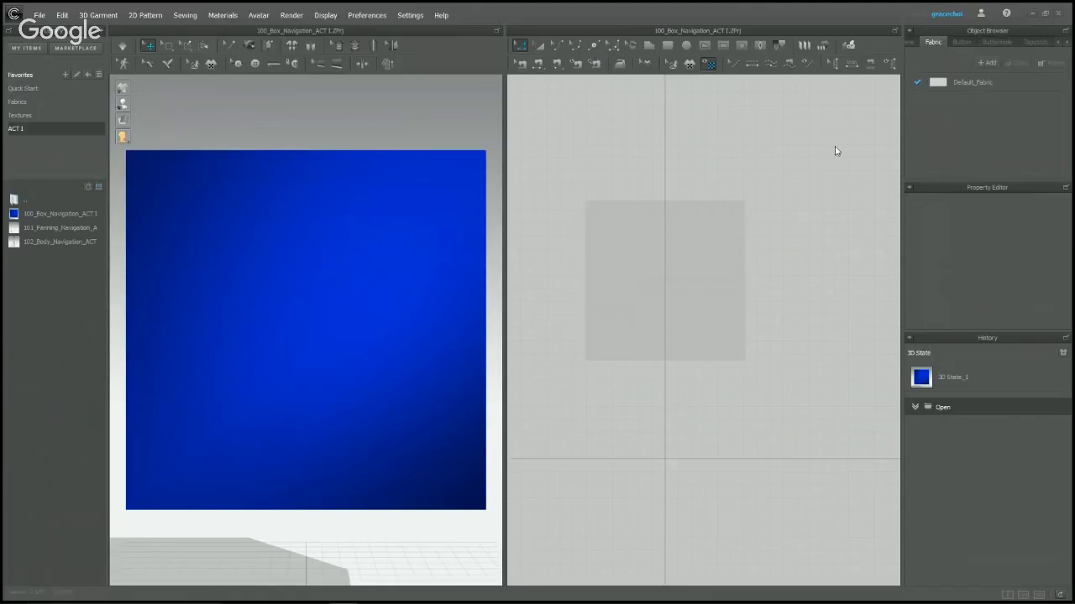
pyautogui.click(102, 32)
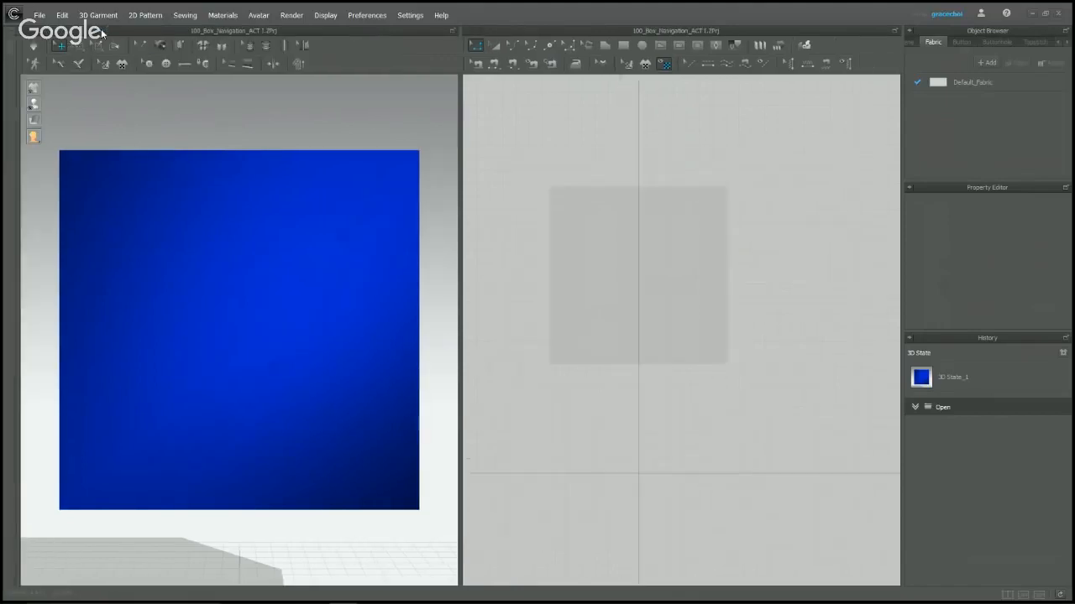
pyautogui.click(12, 48)
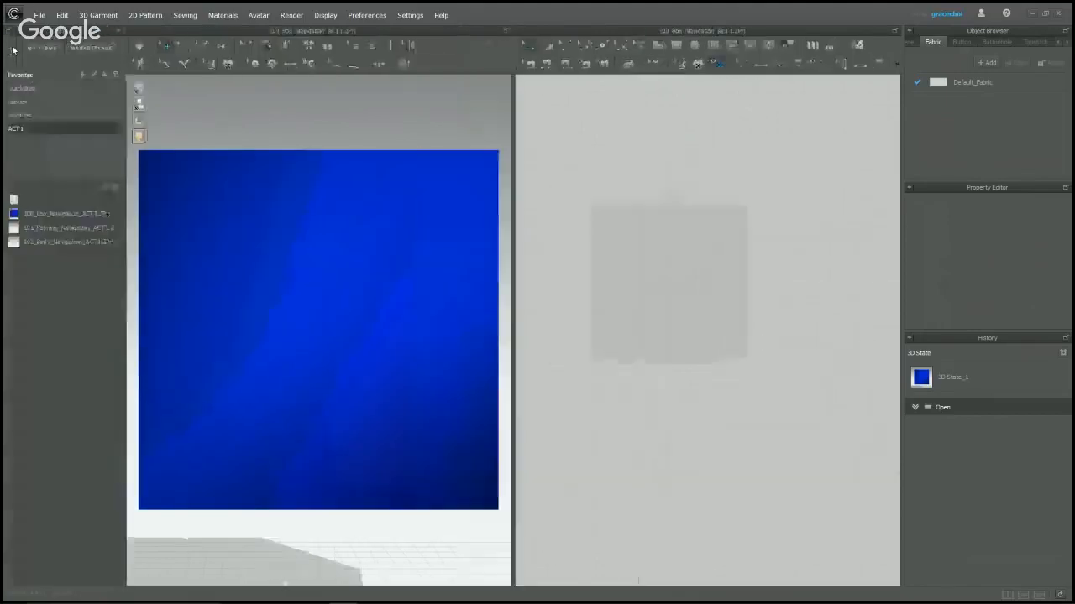
# Collapse the library panel and switch the workspace layout to the 3D window only.
pyautogui.click(163, 30)
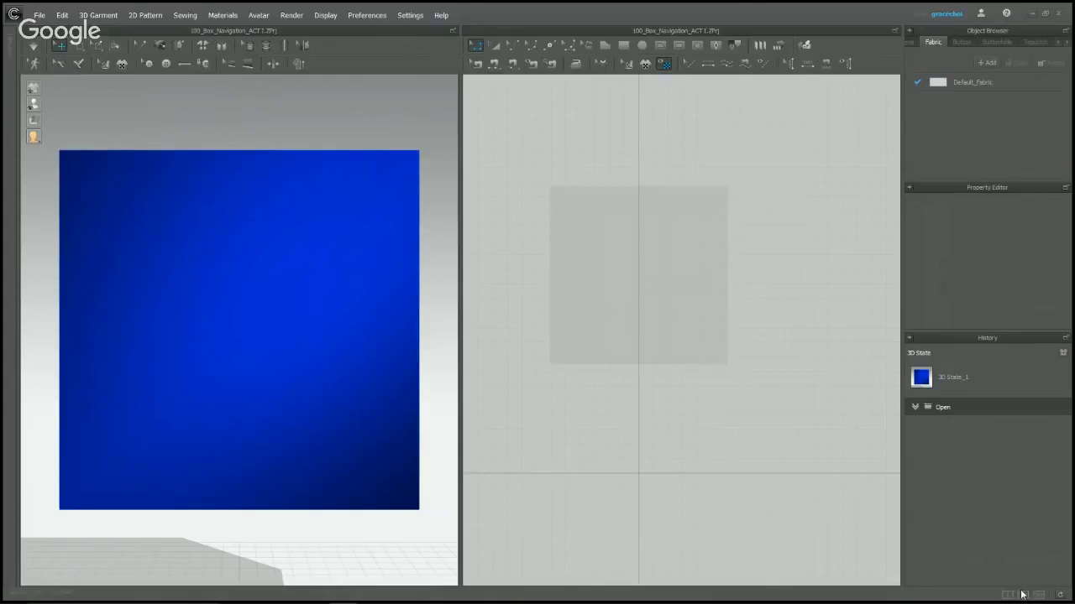
pyautogui.click(1023, 596)
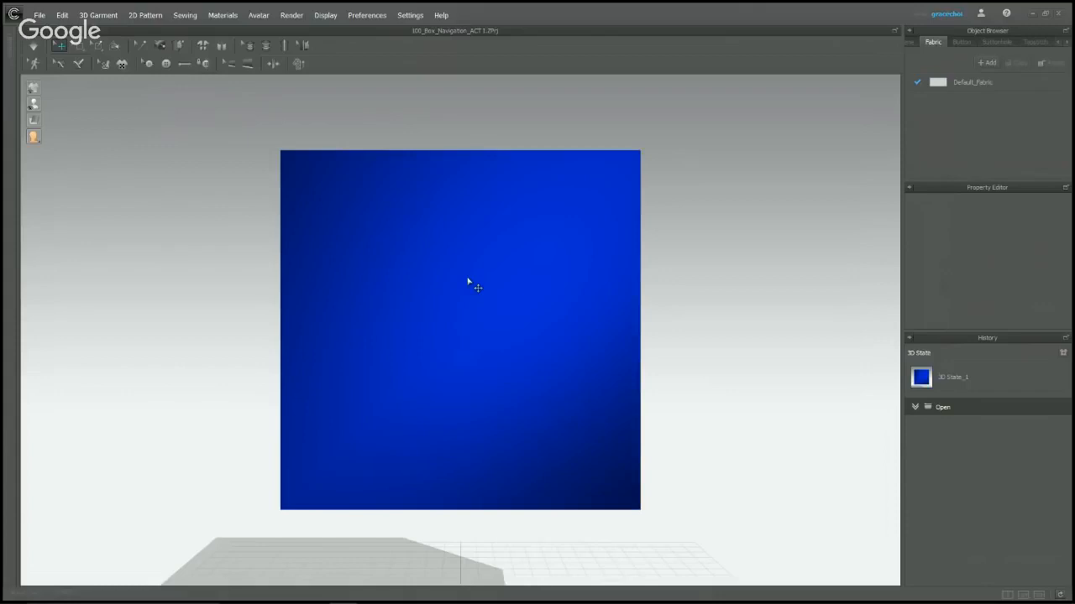
# Practise zooming in and out on the box's blue front face and panning it slightly.
pyautogui.scroll(8, 470, 284)
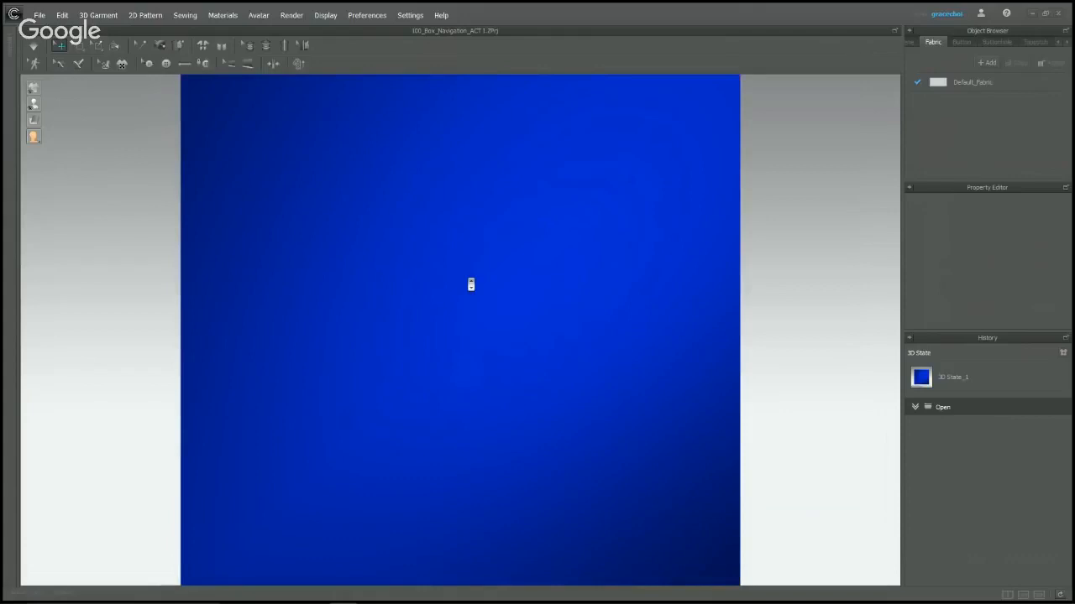
pyautogui.scroll(4, 471, 285)
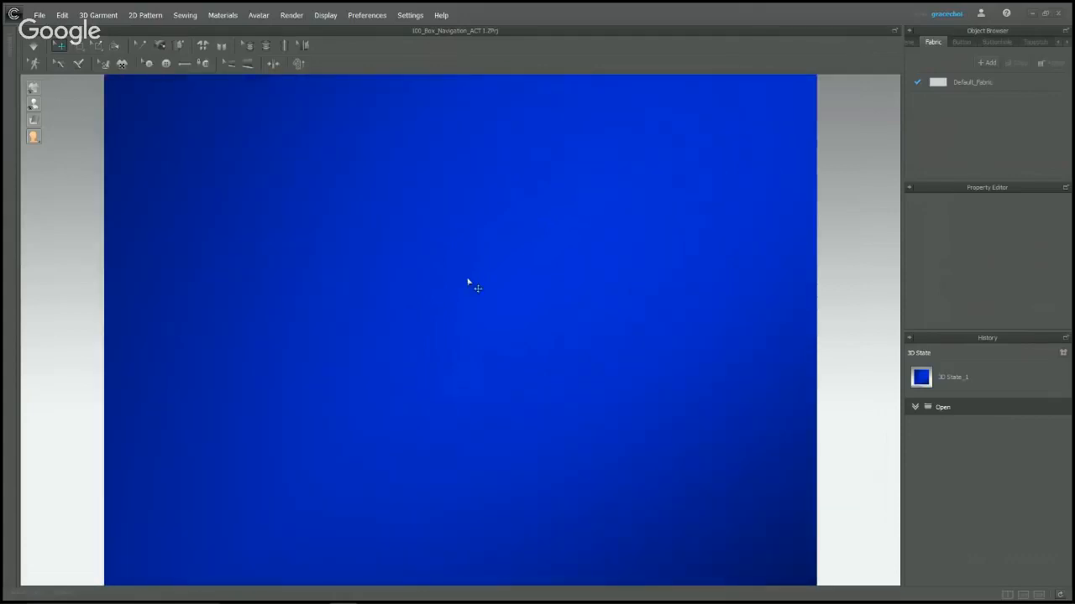
pyautogui.scroll(-8, 471, 285)
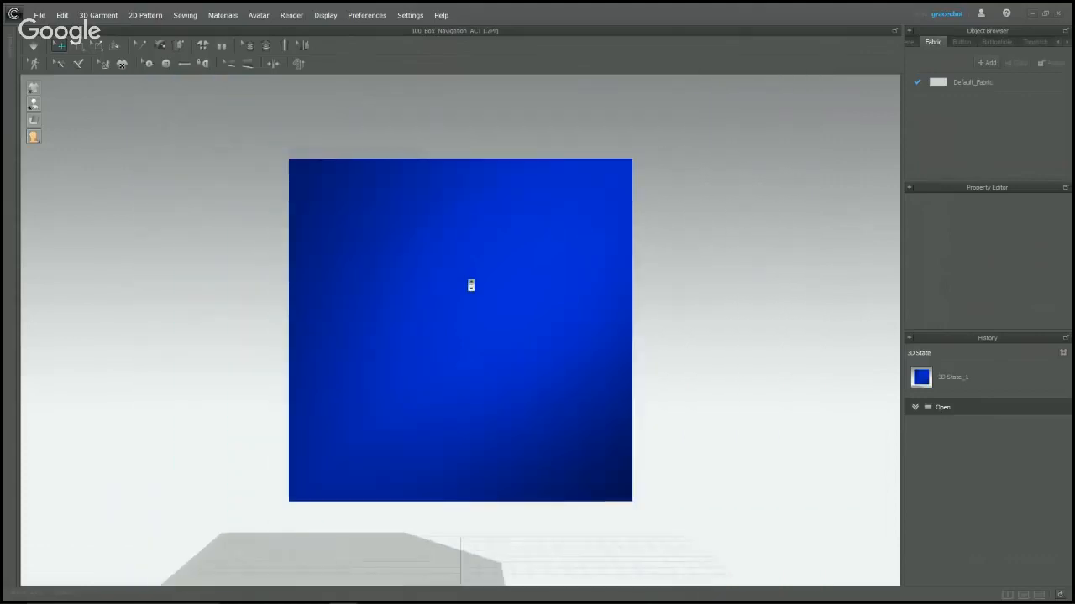
pyautogui.scroll(-5, 471, 285)
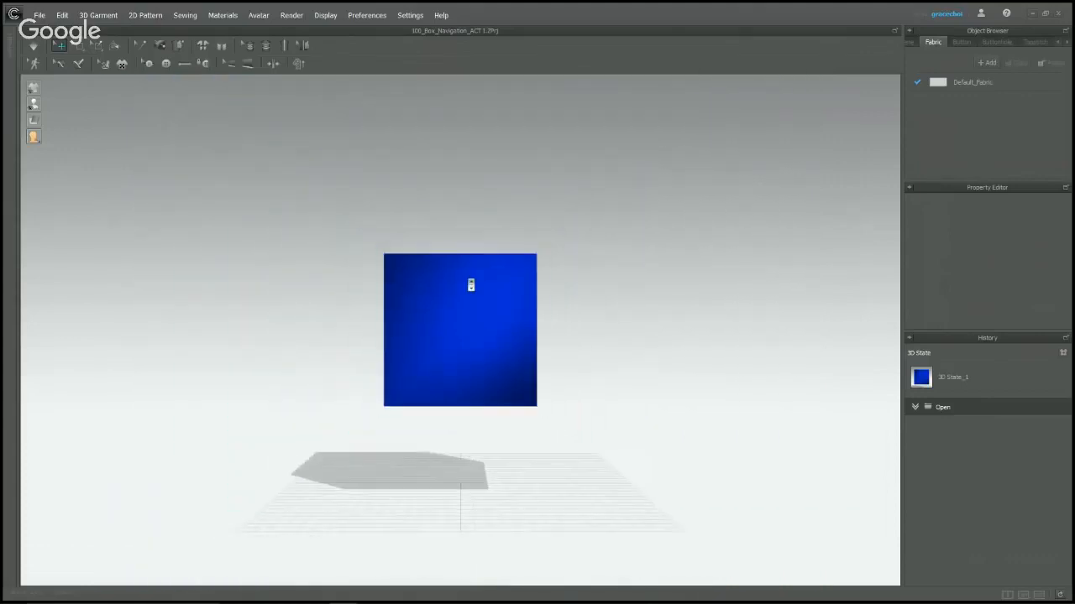
pyautogui.scroll(-2, 471, 286)
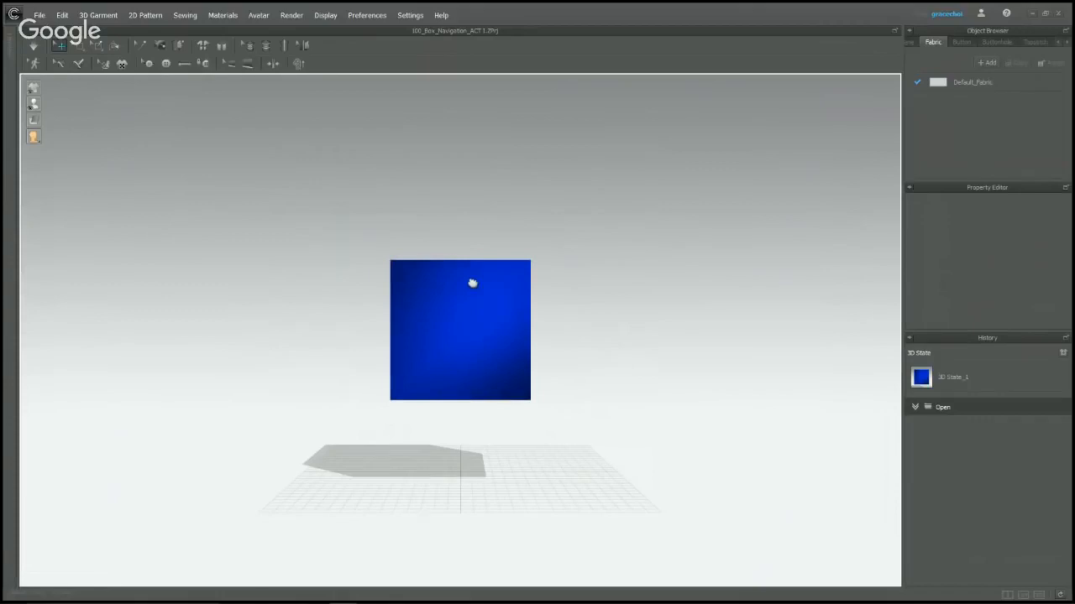
pyautogui.moveTo(472, 284)
pyautogui.mouseDown(button='middle')
pyautogui.moveTo(424, 280)
pyautogui.moveTo(528, 288)
pyautogui.moveTo(435, 218)
pyautogui.moveTo(460, 384)
pyautogui.moveTo(468, 255)
pyautogui.moveTo(448, 298)
pyautogui.moveTo(459, 274)
pyautogui.moveTo(439, 286)
pyautogui.moveTo(492, 281)
pyautogui.moveTo(481, 273)
pyautogui.mouseUp(button='middle')
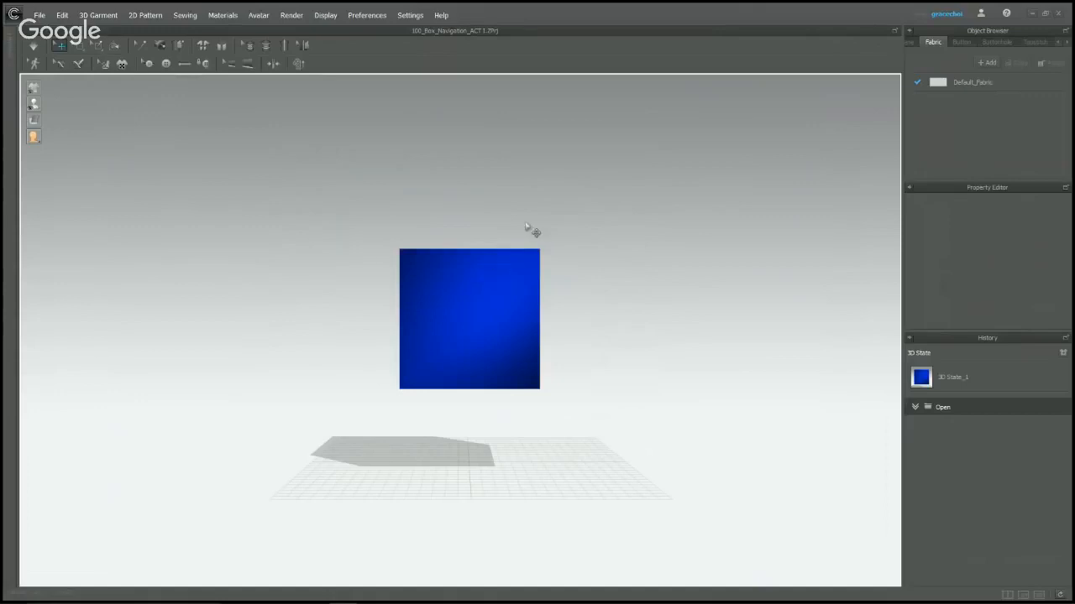
# Orbit around the box to examine its top, side and bottom faces, including a close-up of the orange underside.
pyautogui.moveTo(569, 246); pyautogui.dragTo(546, 338, button='right')
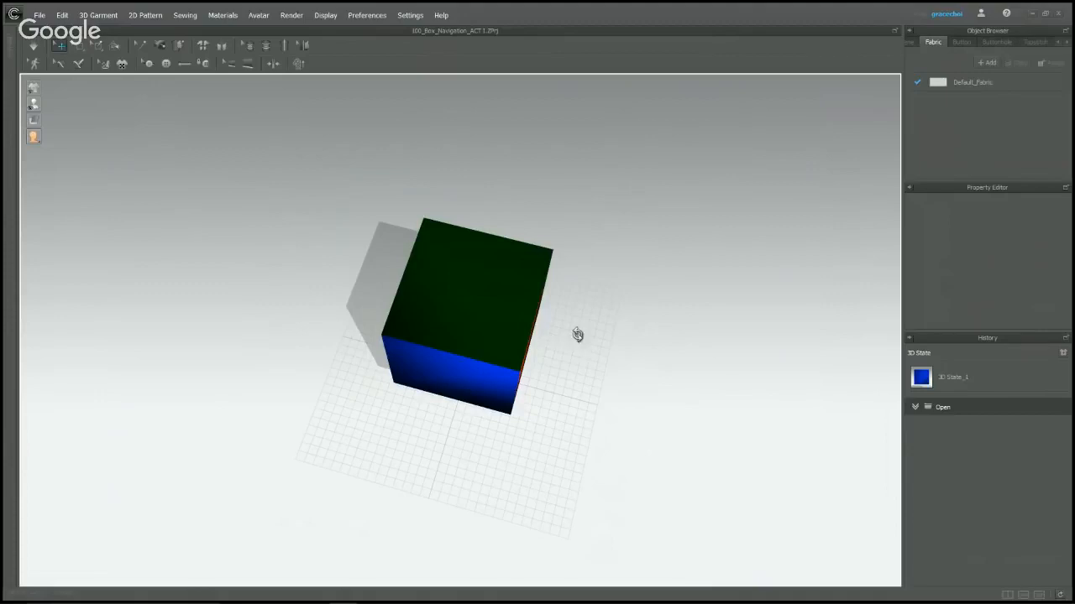
pyautogui.moveTo(576, 333); pyautogui.dragTo(456, 250, button='right')
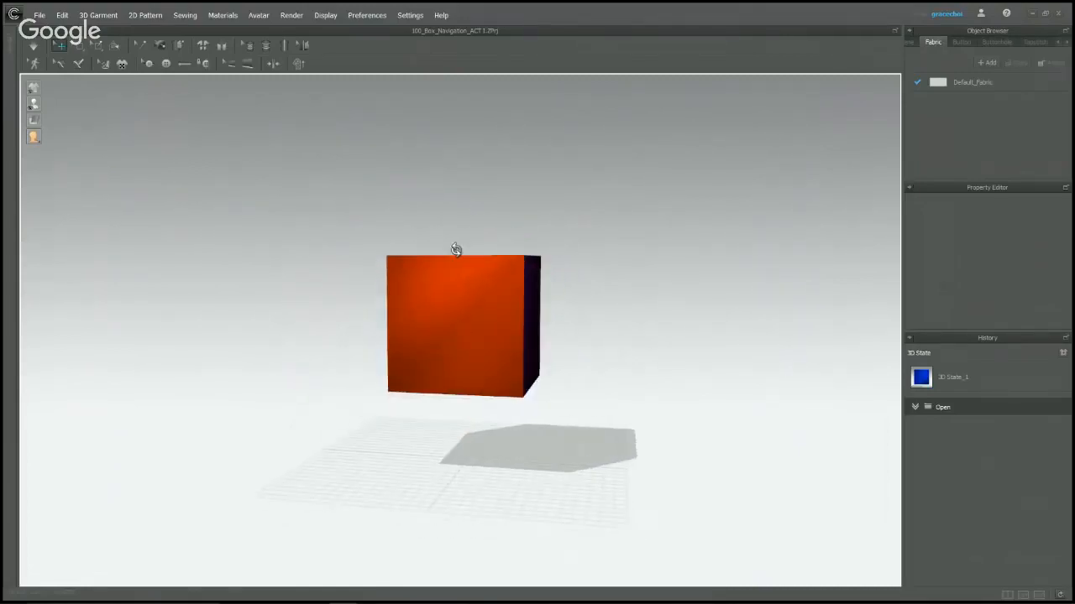
pyautogui.moveTo(655, 283); pyautogui.dragTo(532, 285, button='right')
pyautogui.moveTo(713, 319); pyautogui.dragTo(568, 210, button='right')
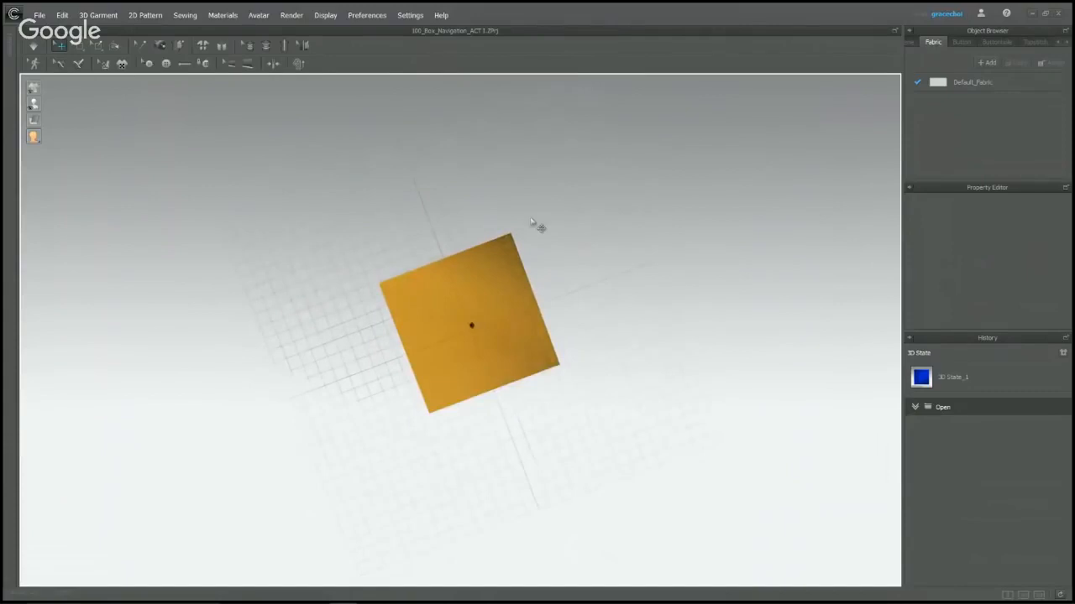
pyautogui.scroll(5, 530, 222)
pyautogui.moveTo(643, 283); pyautogui.dragTo(597, 294, button='middle')
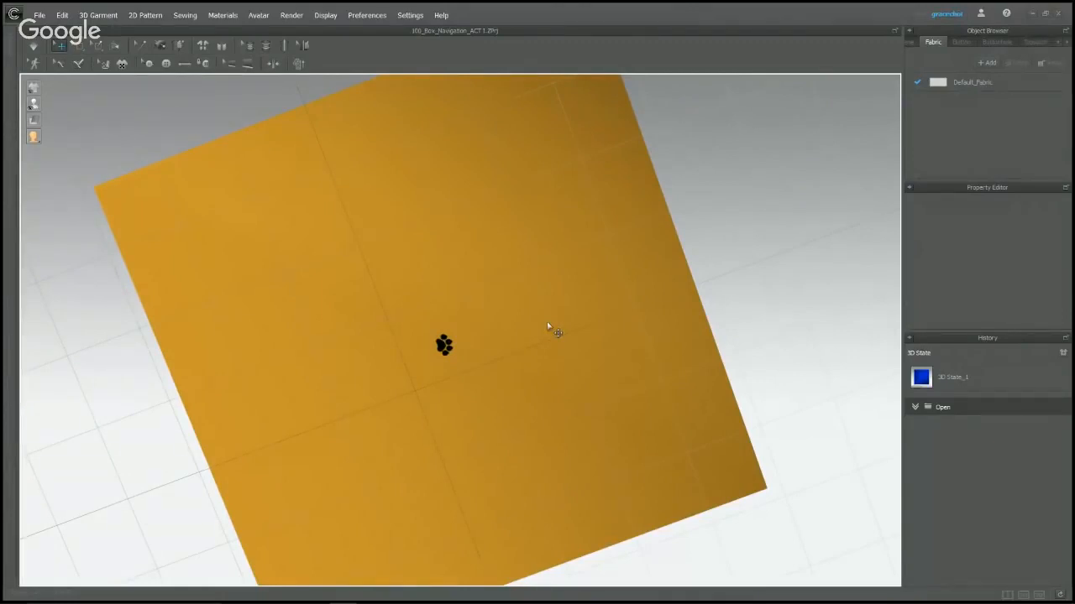
pyautogui.scroll(-3, 549, 328)
pyautogui.moveTo(550, 330); pyautogui.dragTo(495, 437, button='right')
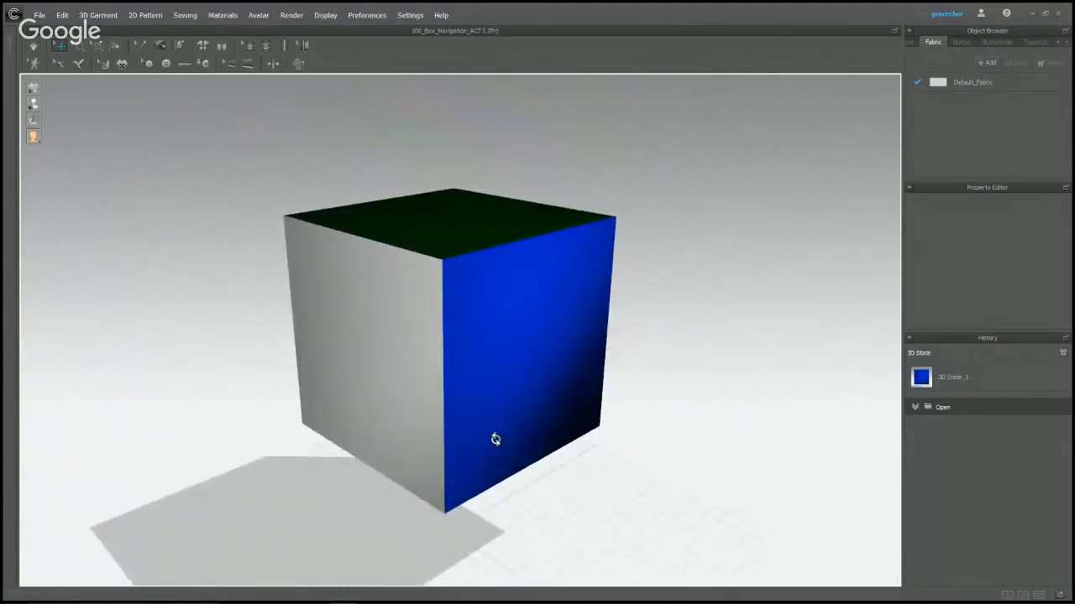
# Remove the box from the scene by deleting all avatars.
pyautogui.rightClick(467, 372)
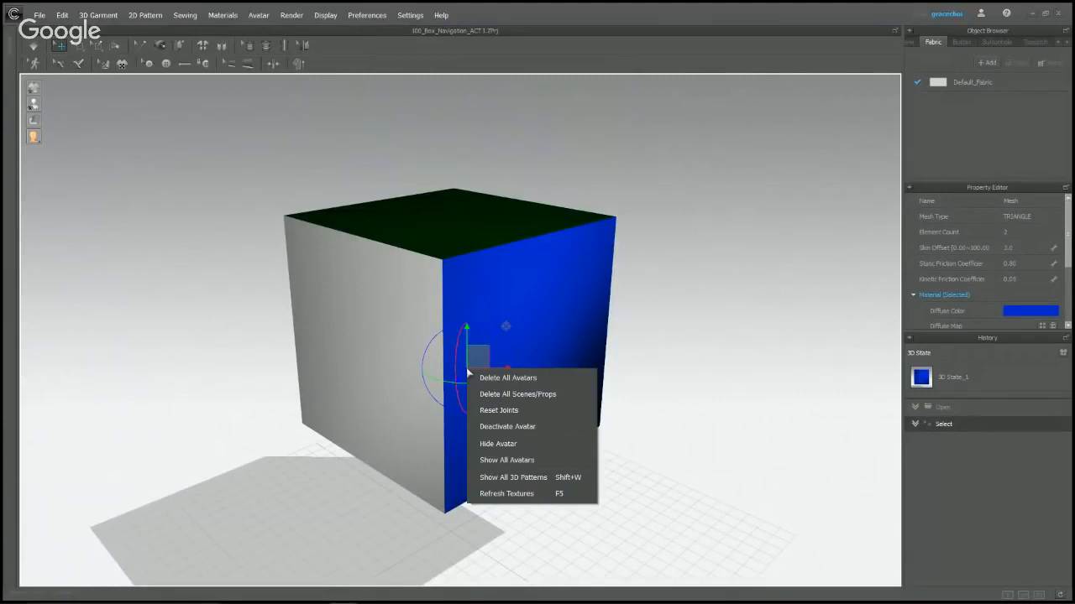
pyautogui.click(546, 379)
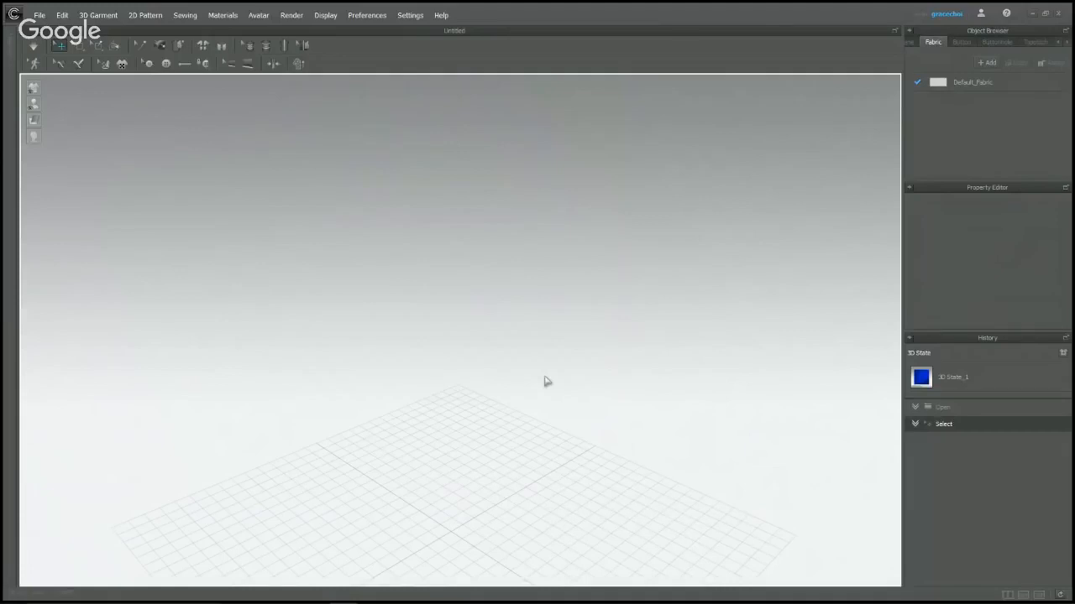
# Open the 101_Panning_Navigation_ACT I project from the library's ACT I folder and hide the library.
pyautogui.moveTo(10, 40)
pyautogui.click(16, 58)
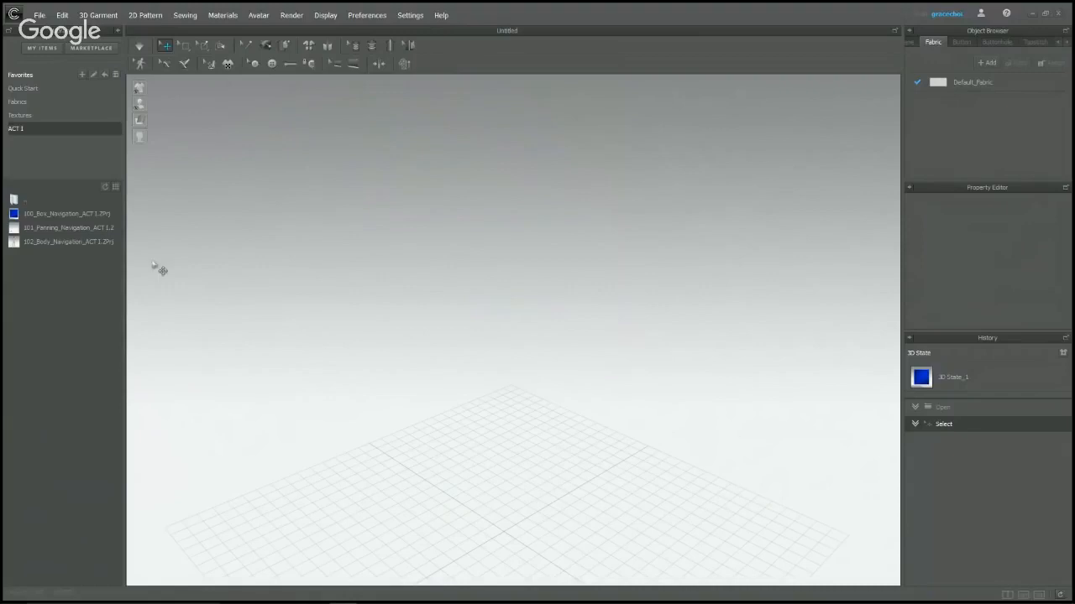
pyautogui.doubleClick(68, 229)
pyautogui.click(545, 324)
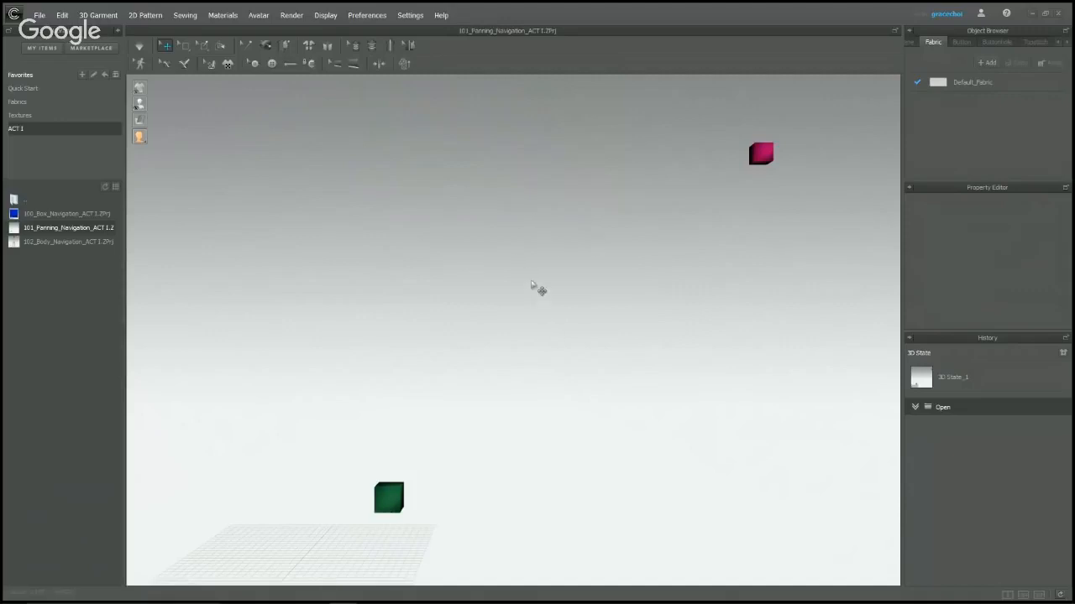
pyautogui.click(531, 283)
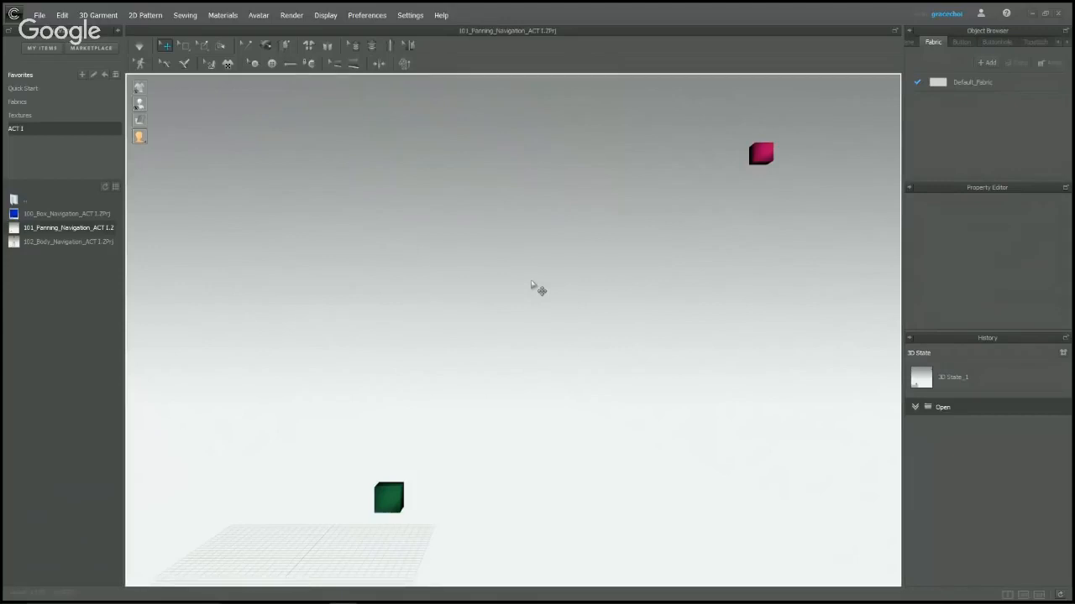
pyautogui.hotkey('ctrl', 'shift', 'l')
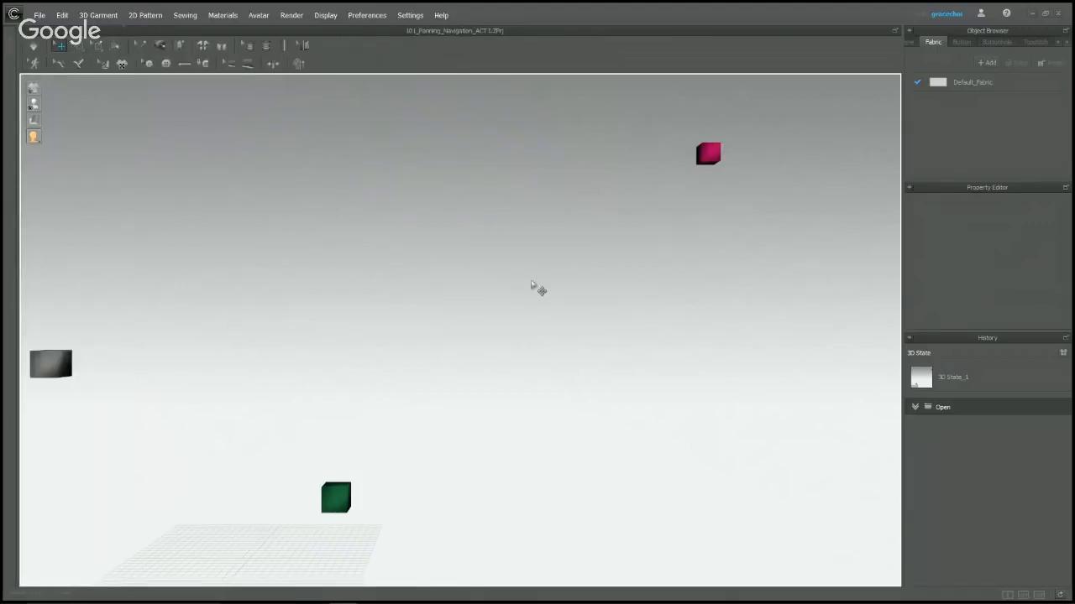
# Examine how the coloured boxes are spread across the scene by zooming out, orbiting and panning up to the pink box.
pyautogui.scroll(-5, 539, 291)
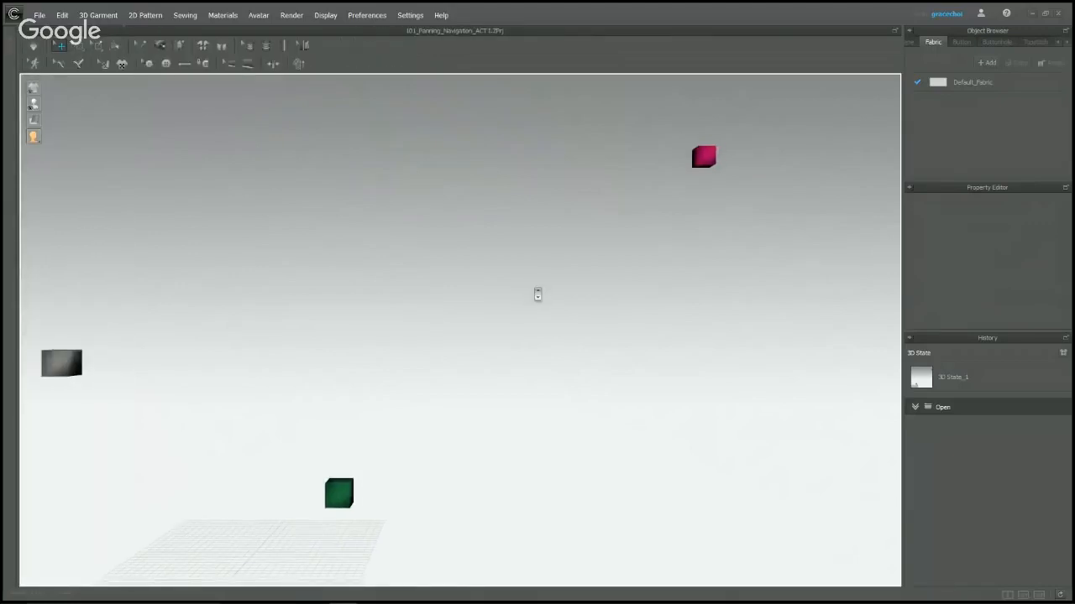
pyautogui.scroll(-2, 540, 294)
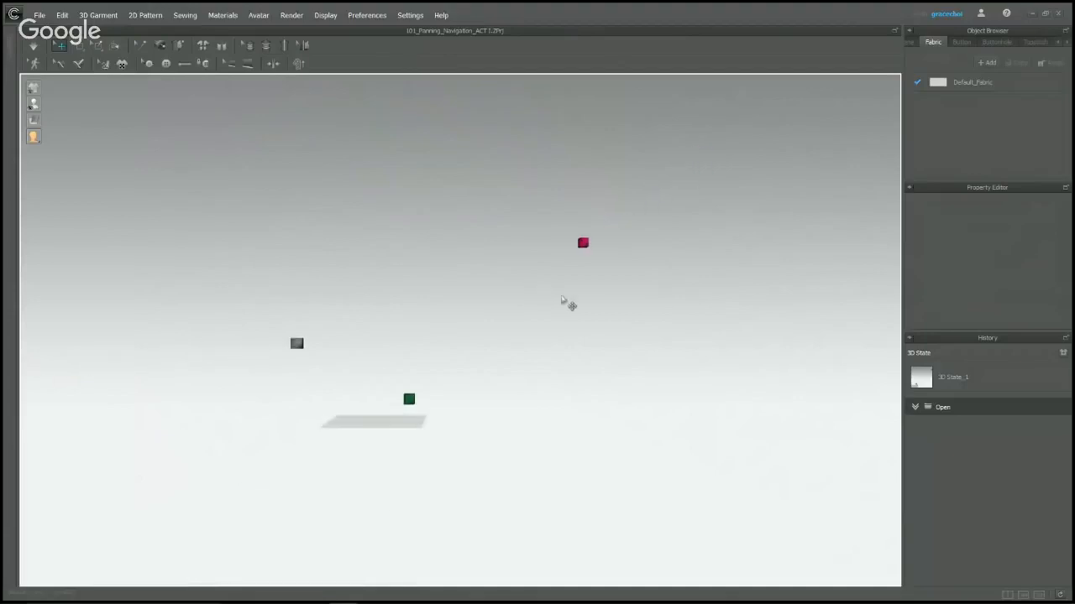
pyautogui.moveTo(566, 305); pyautogui.dragTo(703, 318, button='right')
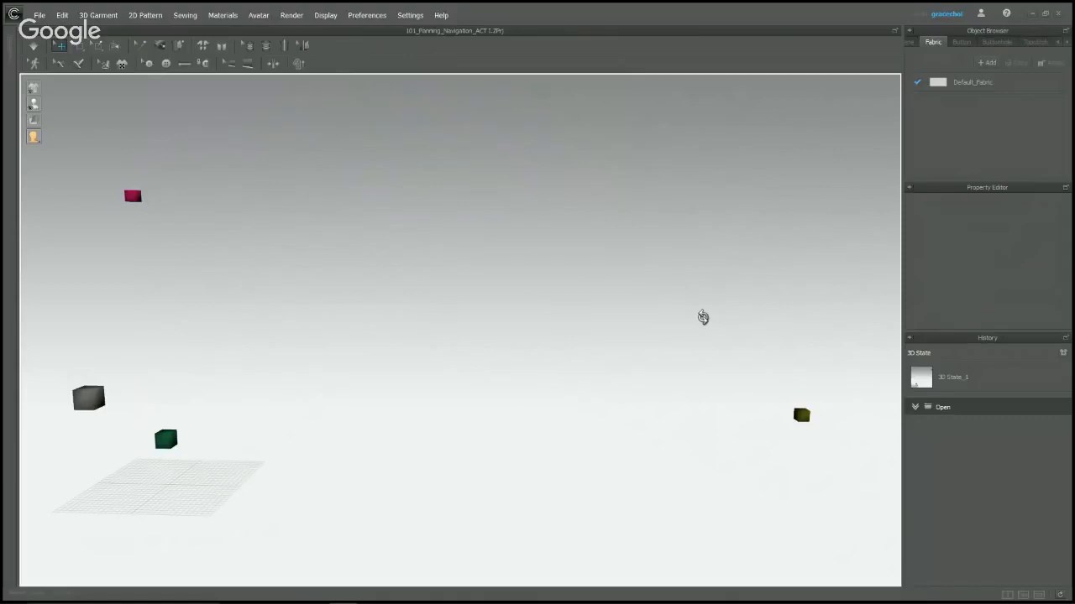
pyautogui.moveTo(530, 266); pyautogui.dragTo(576, 579, button='middle')
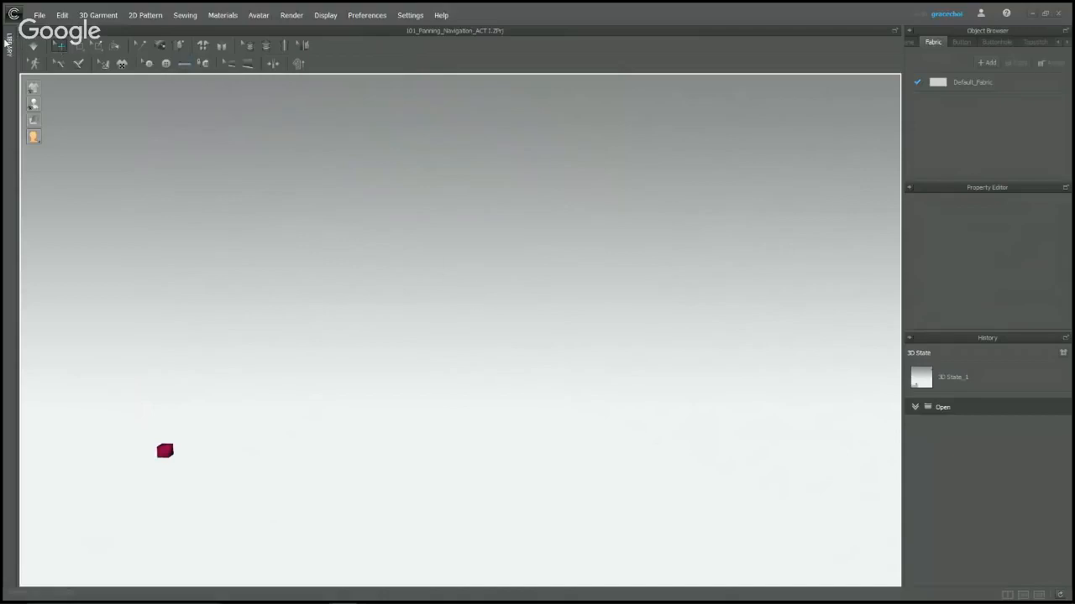
# Open the 102_Body_Navigation_ACT I project from the library's ACT I folder and hide the library.
pyautogui.click(8, 47)
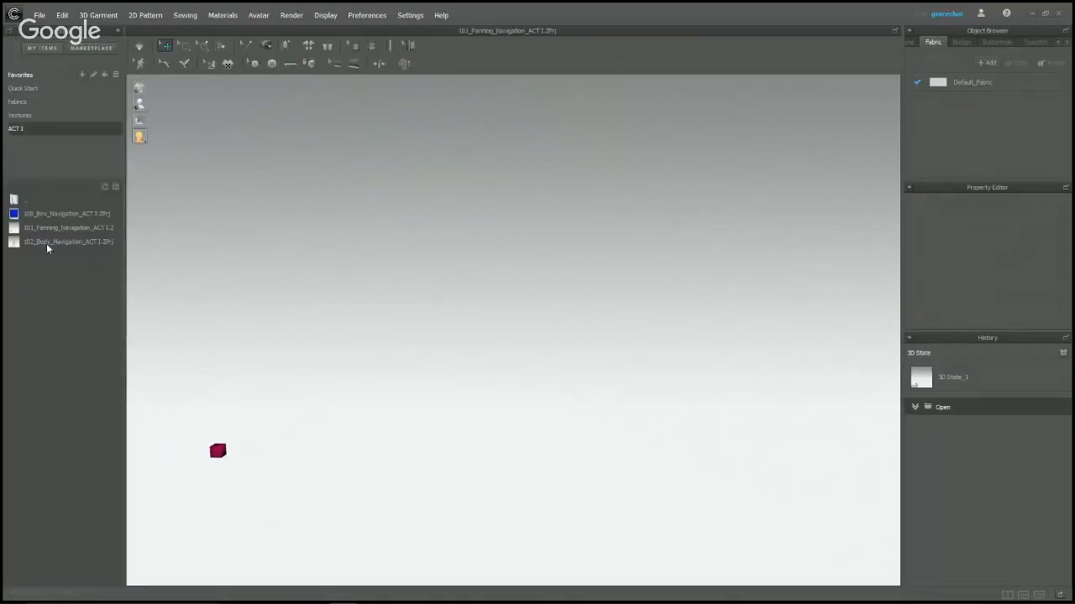
pyautogui.doubleClick(25, 242)
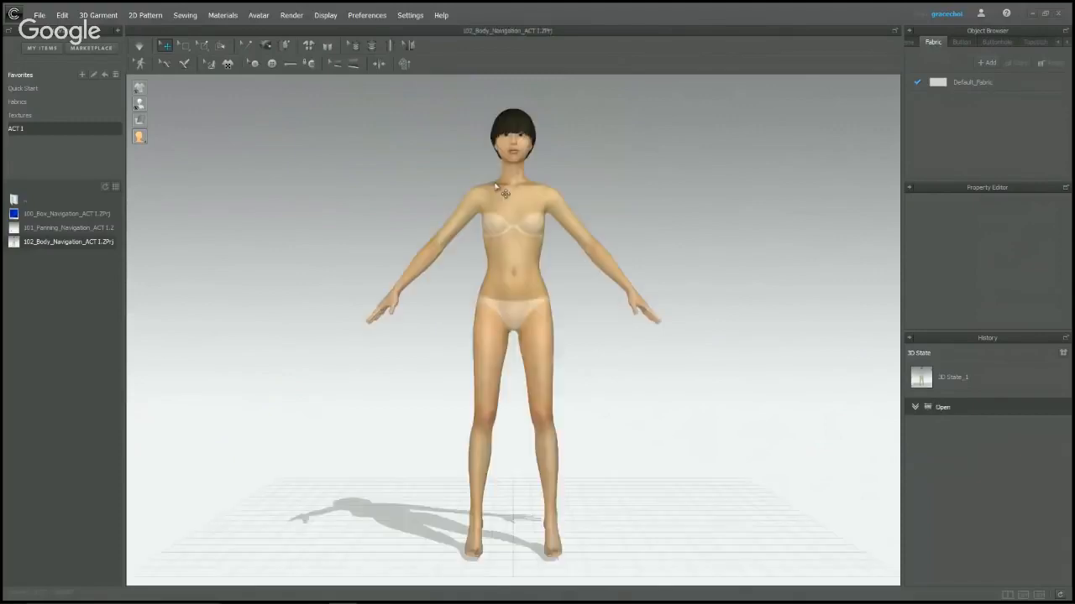
pyautogui.click(436, 183)
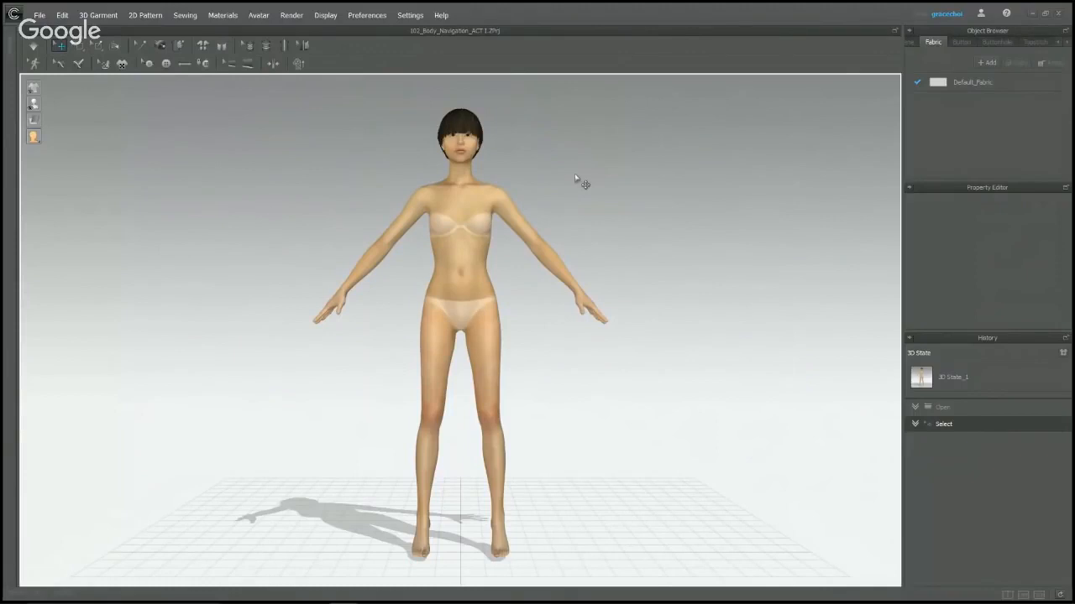
# Practise zooming, panning and orbiting around the female avatar.
pyautogui.scroll(3, 607, 224)
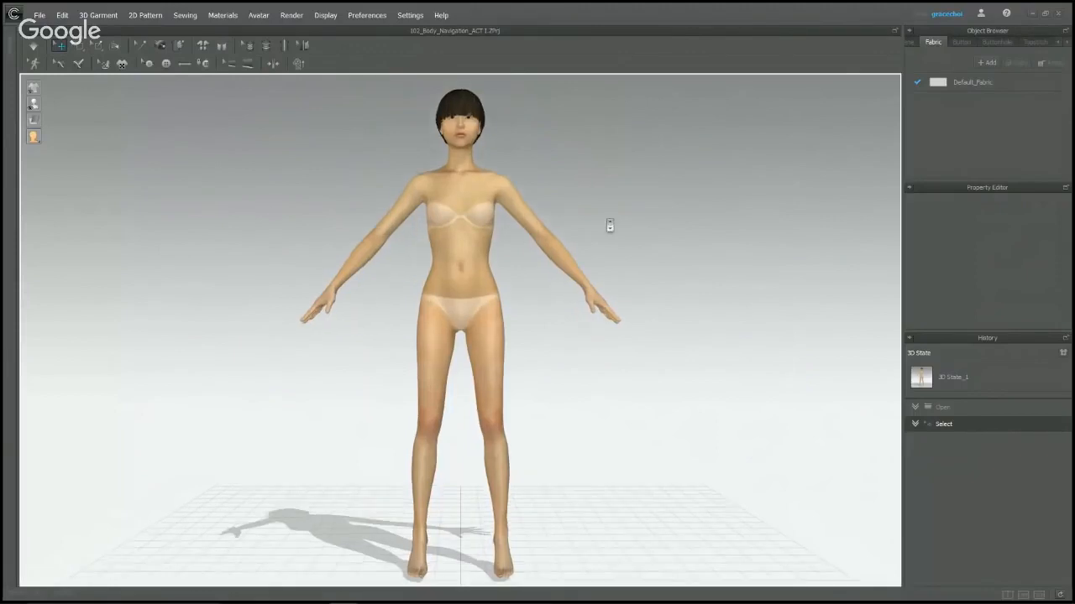
pyautogui.scroll(-5, 612, 227)
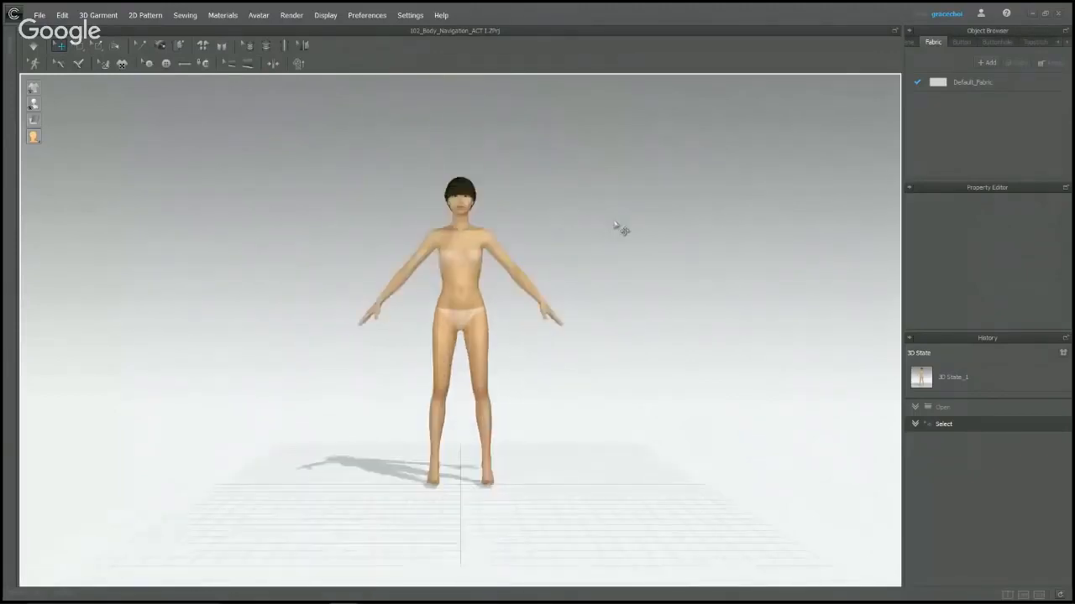
pyautogui.moveTo(621, 230); pyautogui.dragTo(590, 214, button='middle')
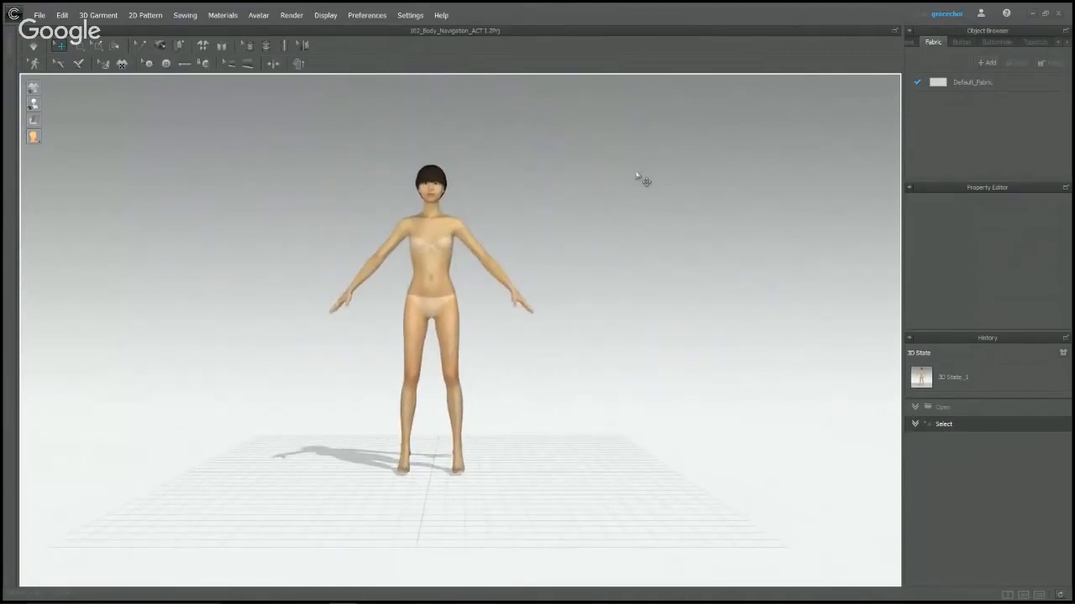
pyautogui.moveTo(636, 174)
pyautogui.mouseDown(button='right')
pyautogui.moveTo(545, 230)
pyautogui.moveTo(625, 181)
pyautogui.mouseUp(button='right')
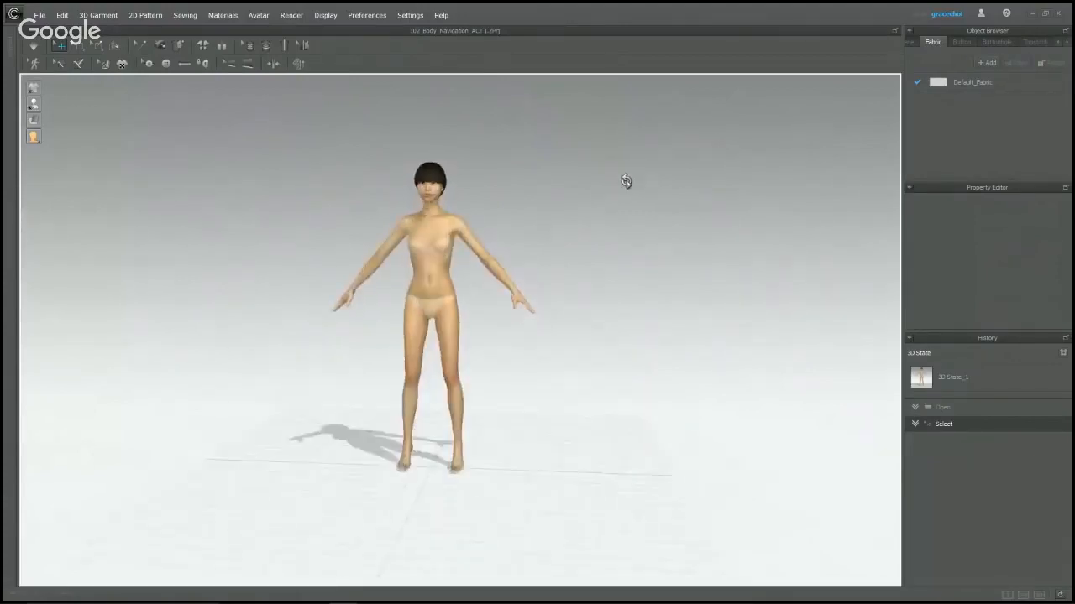
# View the avatar from the Top preset, return to the Front preset and zoom out slightly.
pyautogui.rightClick(677, 175)
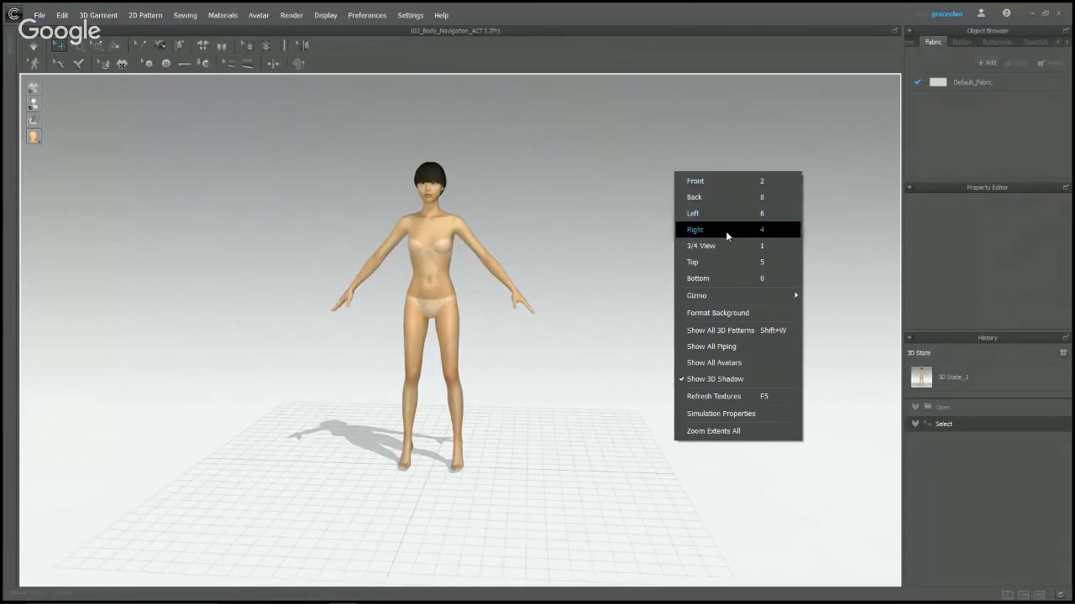
pyautogui.click(763, 266)
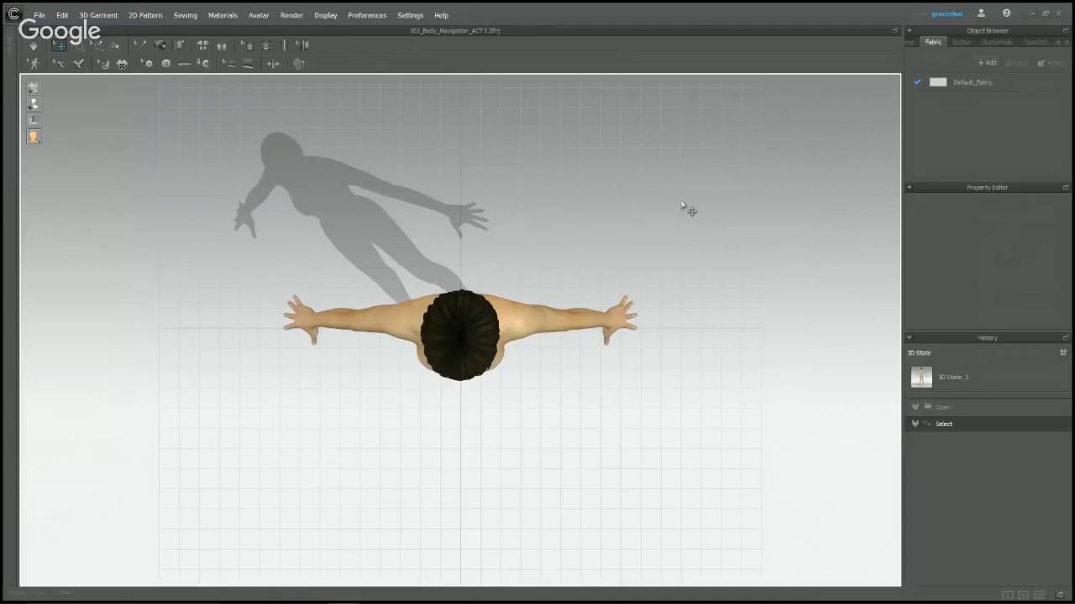
pyautogui.rightClick(660, 181)
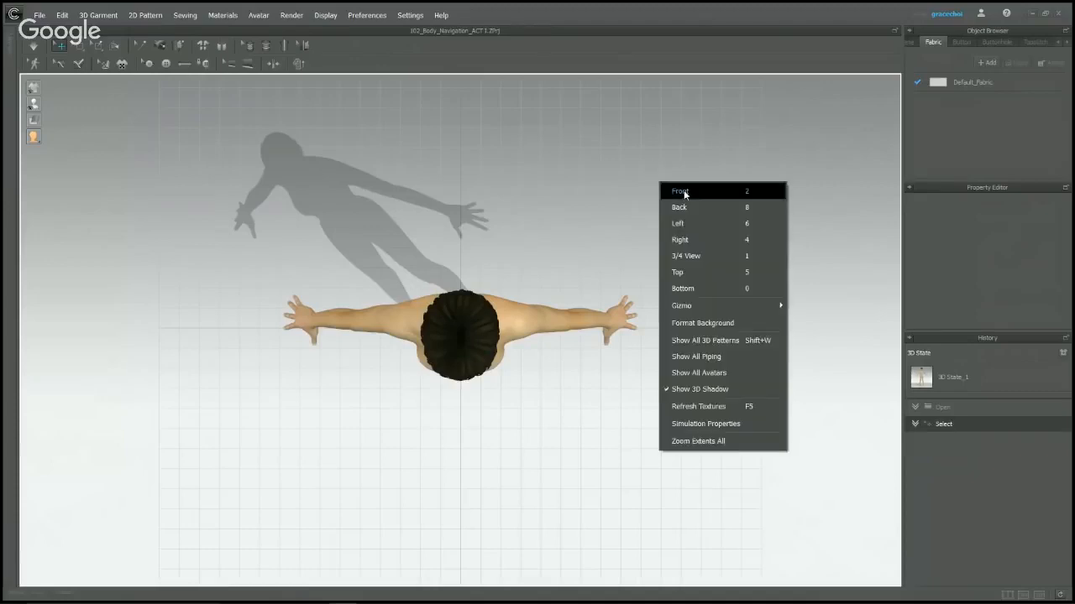
pyautogui.click(750, 196)
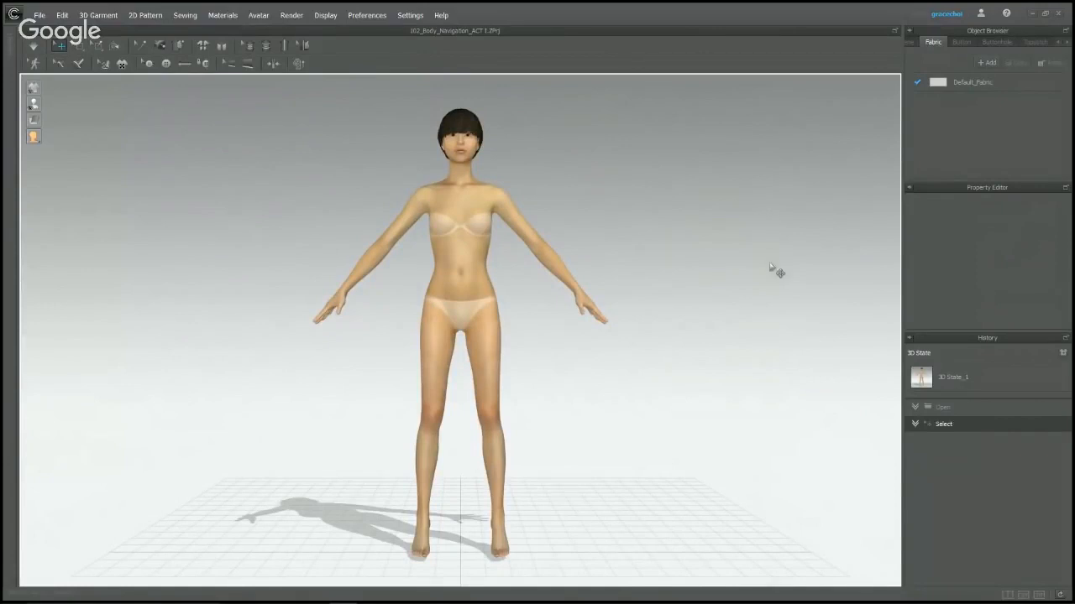
pyautogui.scroll(-3, 783, 287)
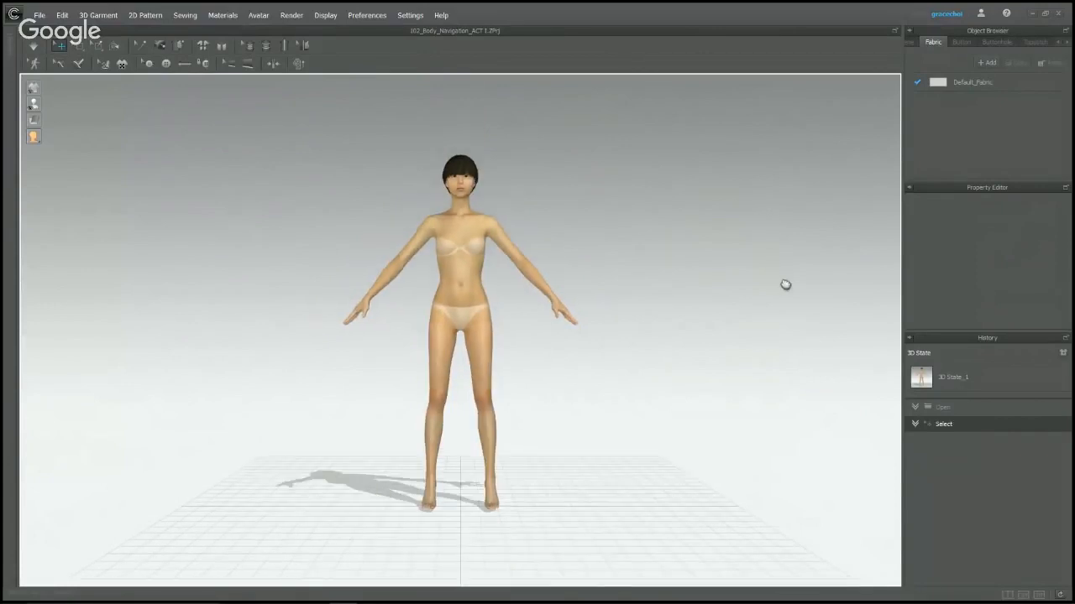
# Pan the avatar out of the view and bring it back with the Front preset view.
pyautogui.moveTo(780, 282); pyautogui.dragTo(109, 289, button='middle')
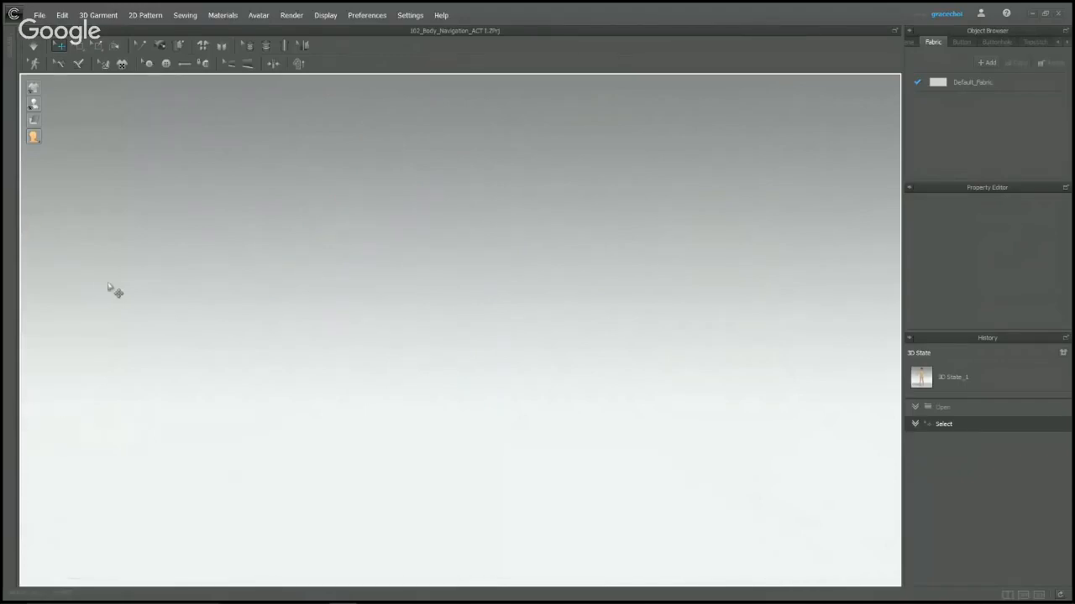
pyautogui.rightClick(470, 257)
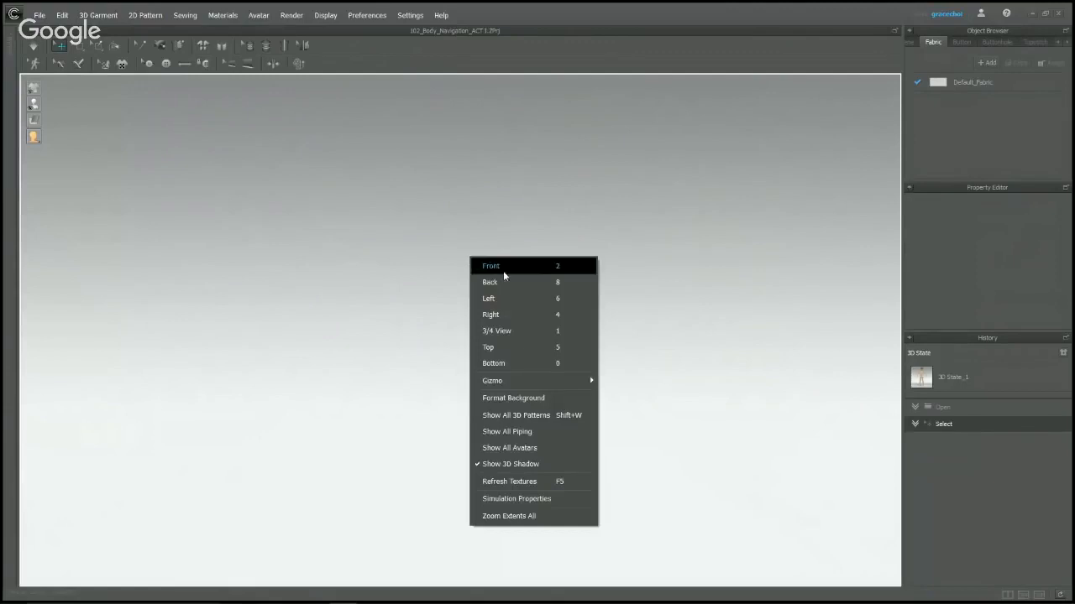
pyautogui.click(628, 244)
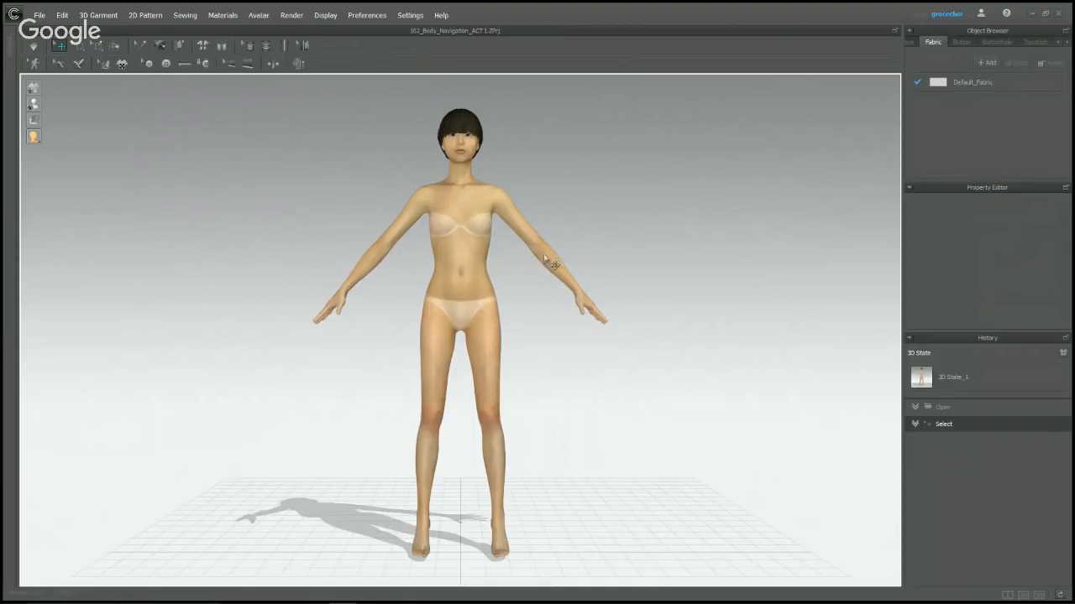
# Open the 100_Grid_Selection_ACT I project from the library's 3_Selection folder and hide the library.
pyautogui.hotkey('ctrl', 'l')
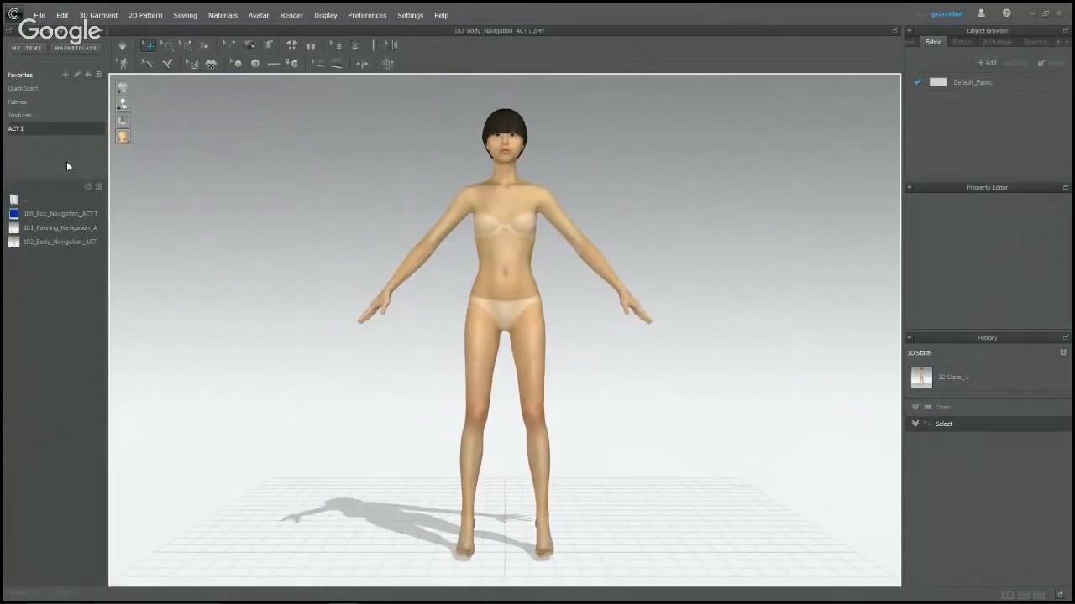
pyautogui.doubleClick(20, 203)
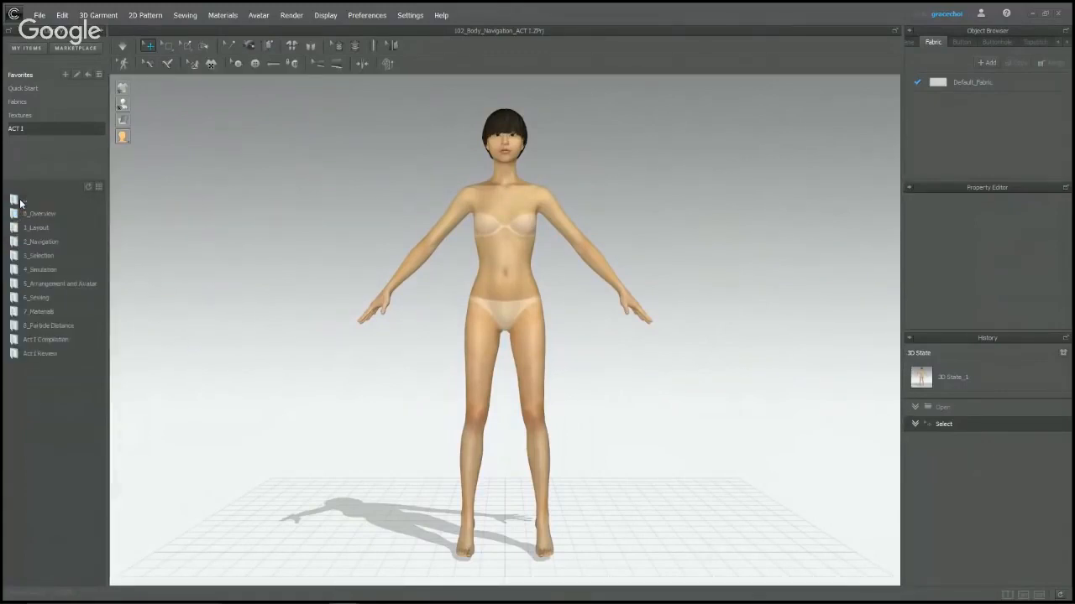
pyautogui.doubleClick(34, 260)
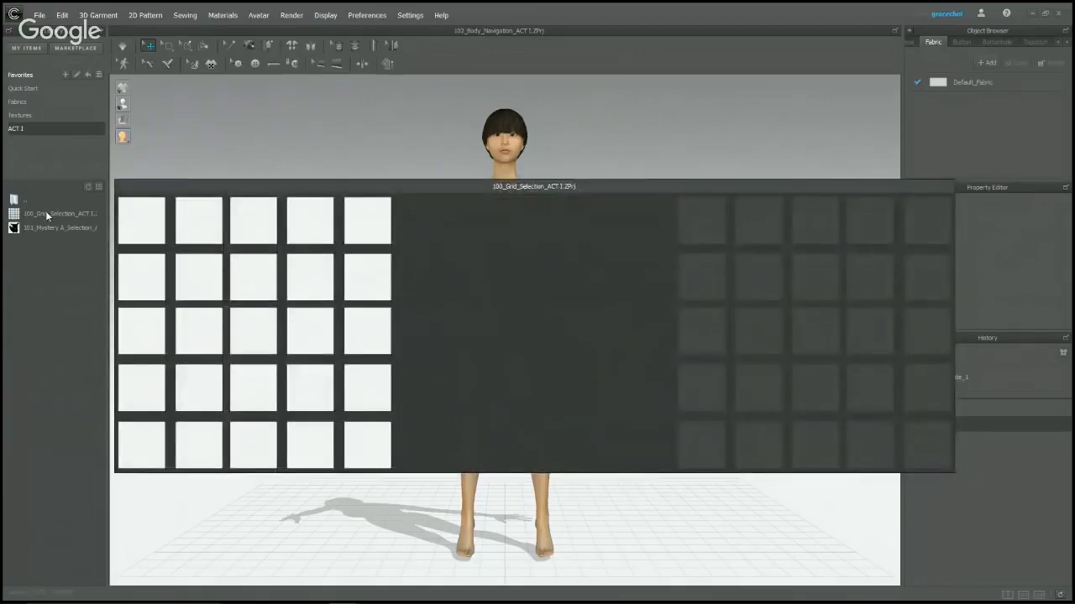
pyautogui.click(45, 211)
pyautogui.moveTo(45, 211); pyautogui.dragTo(327, 211)
pyautogui.click(518, 321)
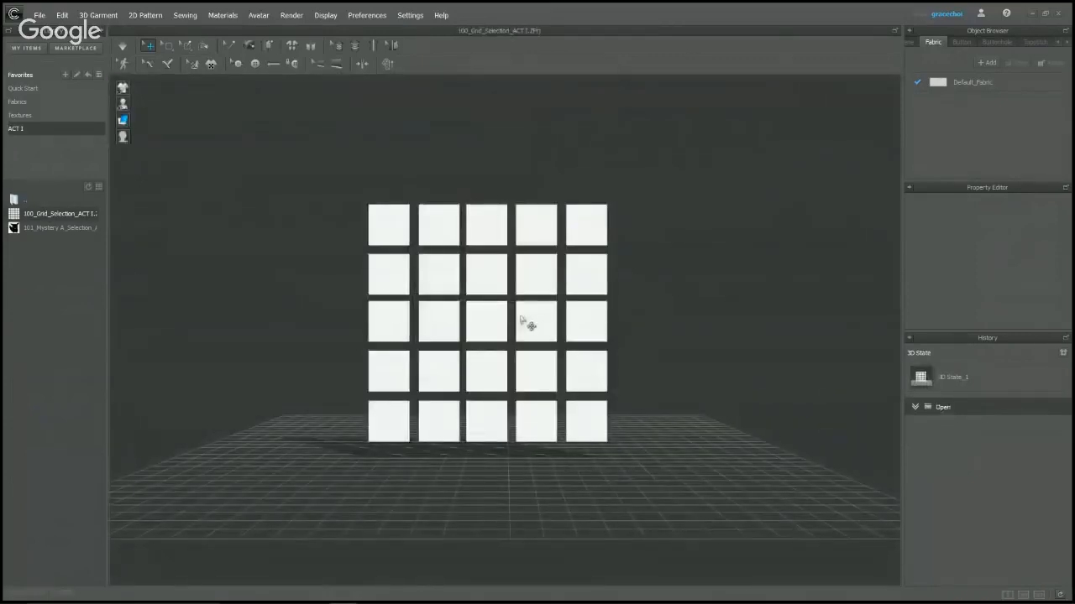
pyautogui.click(719, 262)
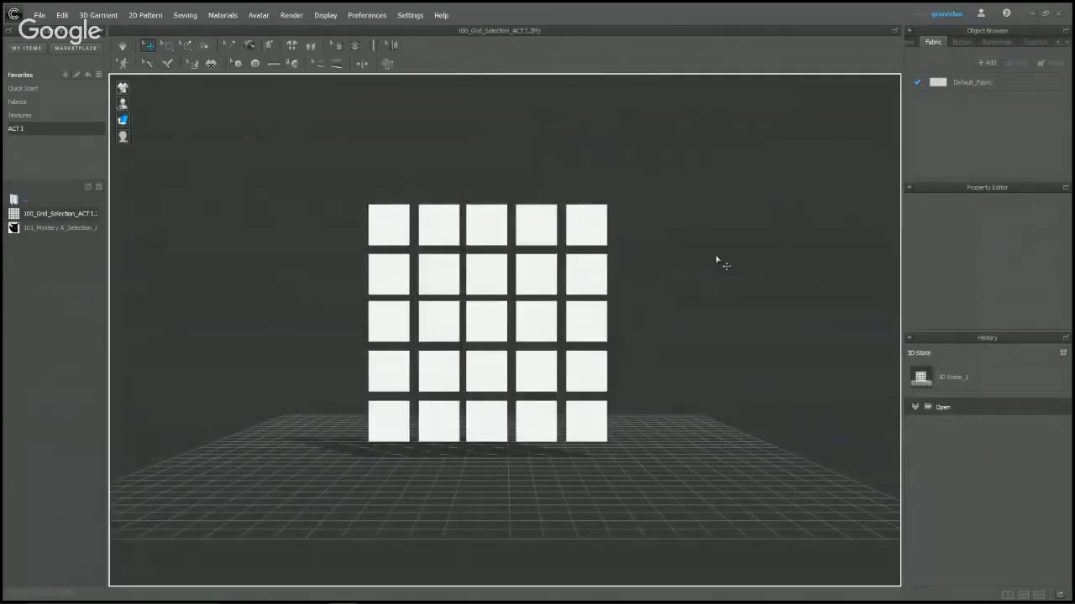
pyautogui.hotkey('ctrl', 'shift', 'l')
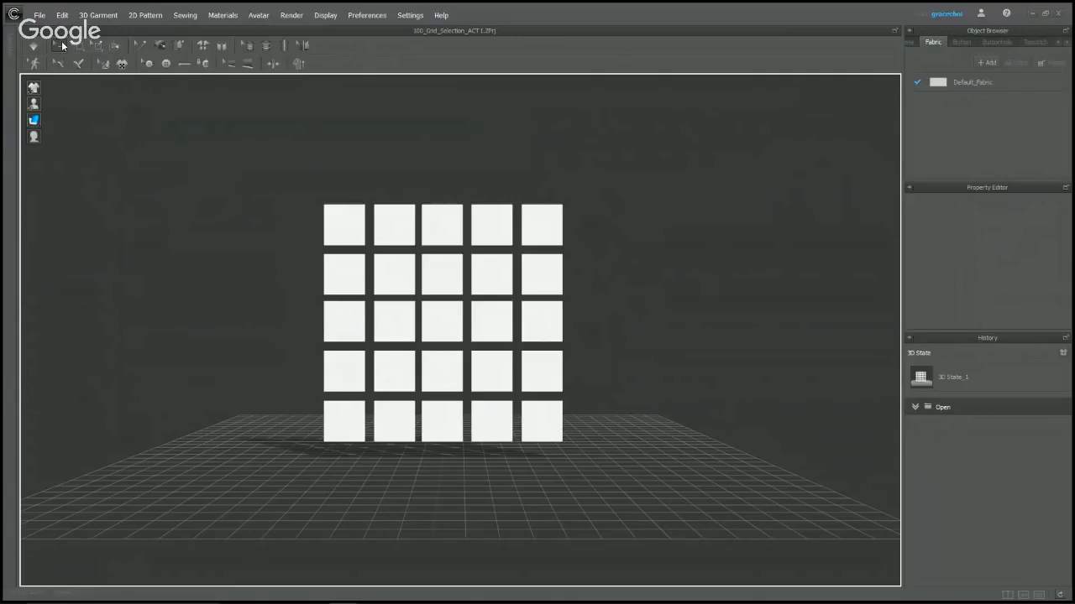
# Place three default buttons on squares in the upper two rows of the grid.
pyautogui.click(142, 46)
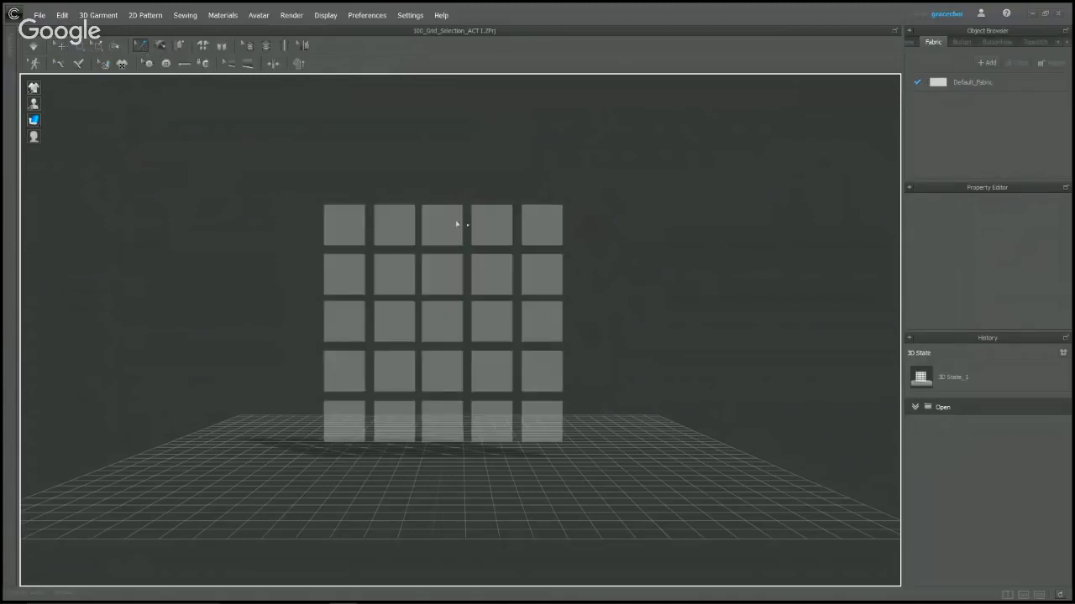
pyautogui.click(148, 64)
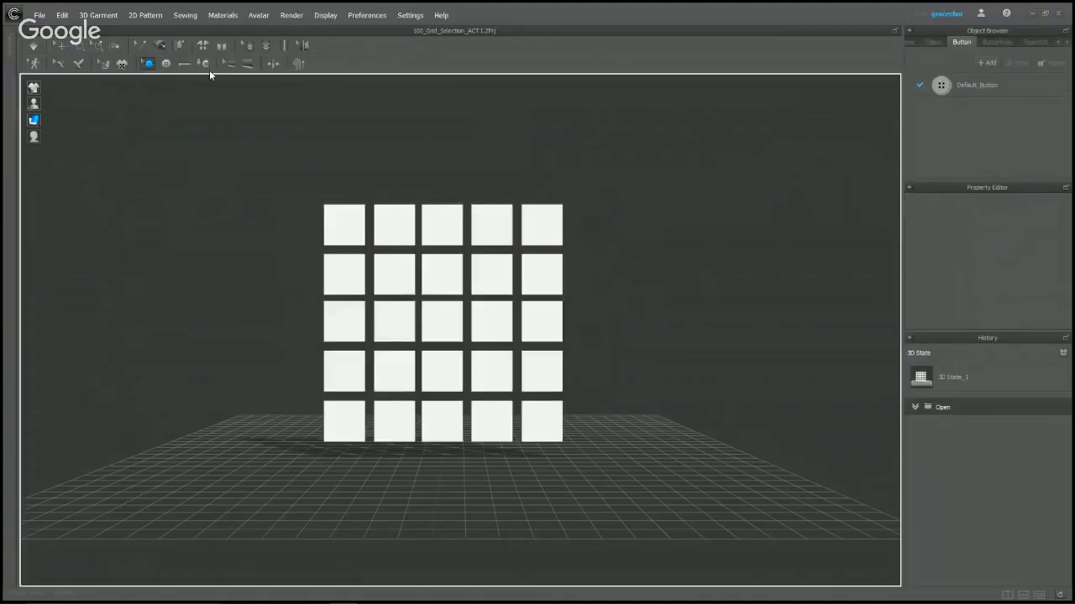
pyautogui.click(166, 64)
pyautogui.click(388, 223)
pyautogui.click(401, 278)
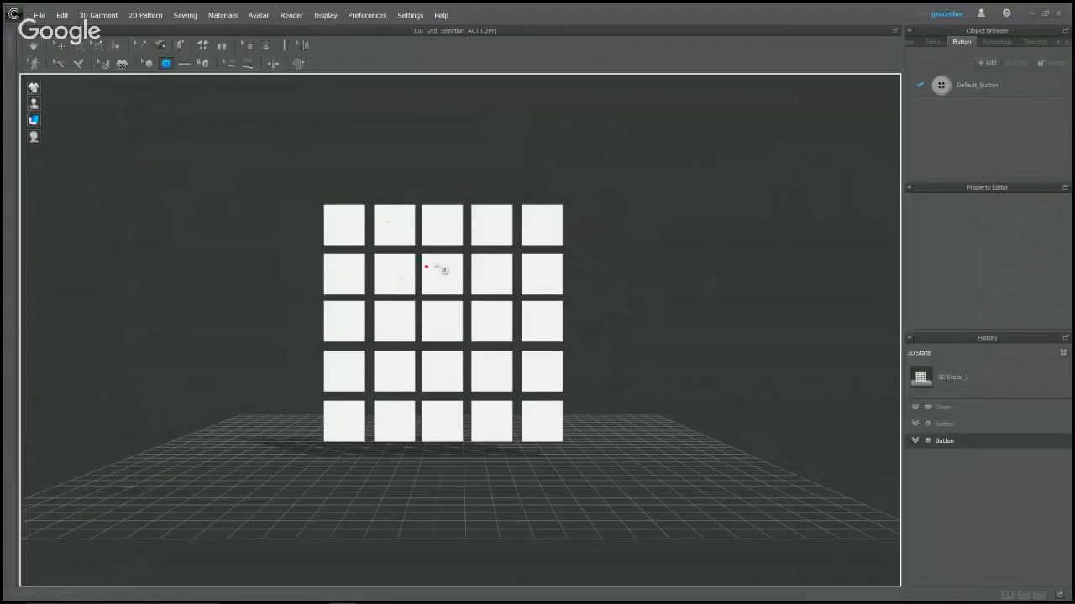
pyautogui.click(463, 239)
pyautogui.scroll(5, 474, 243)
pyautogui.moveTo(427, 139); pyautogui.dragTo(434, 187, button='middle')
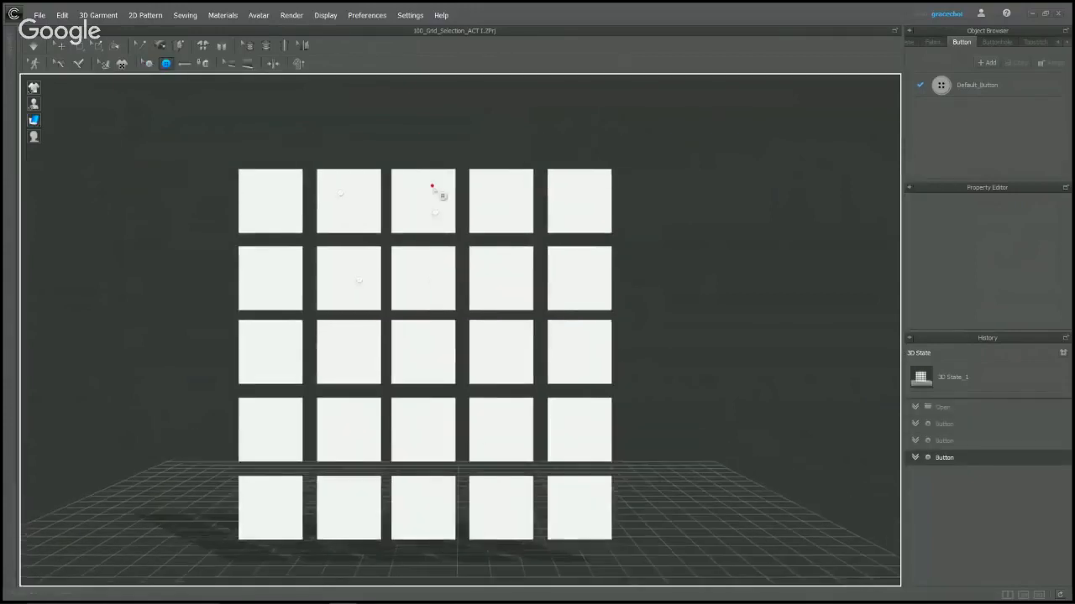
# Undo the three placed buttons.
pyautogui.hotkey('ctrl', 'z')
pyautogui.hotkey('ctrl', 'z')
pyautogui.hotkey('ctrl', 'z')
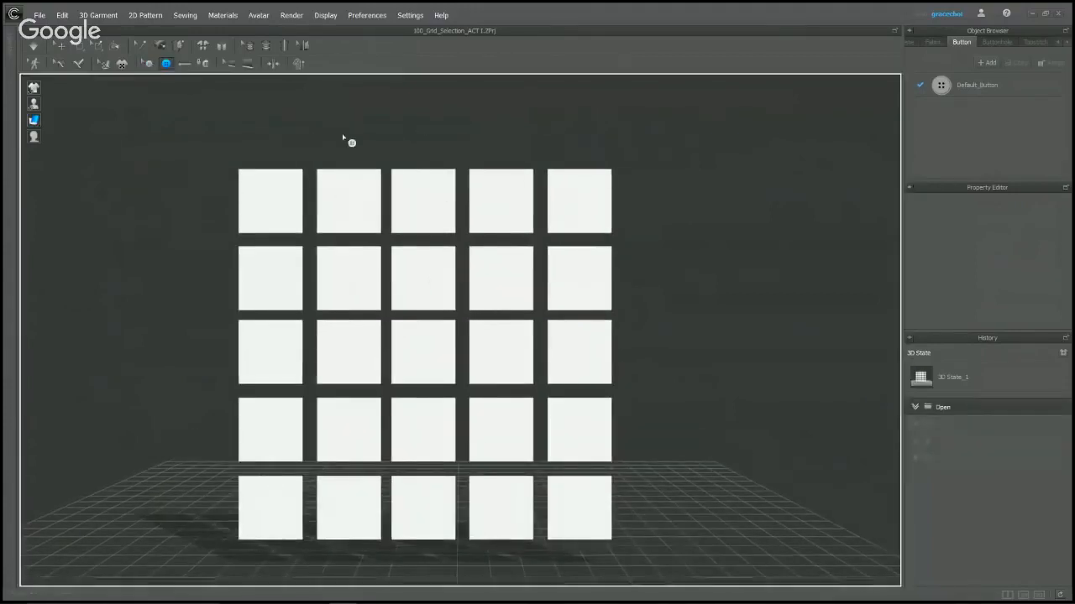
# Select all five squares of the grid's top row with the Select/Move tool.
pyautogui.click(53, 45)
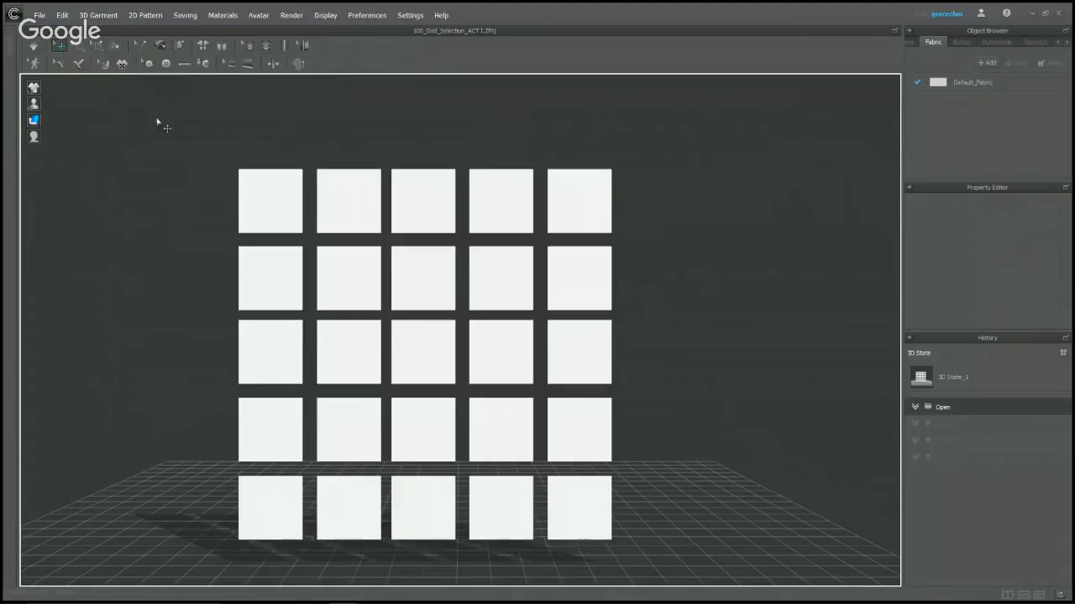
pyautogui.click(274, 204)
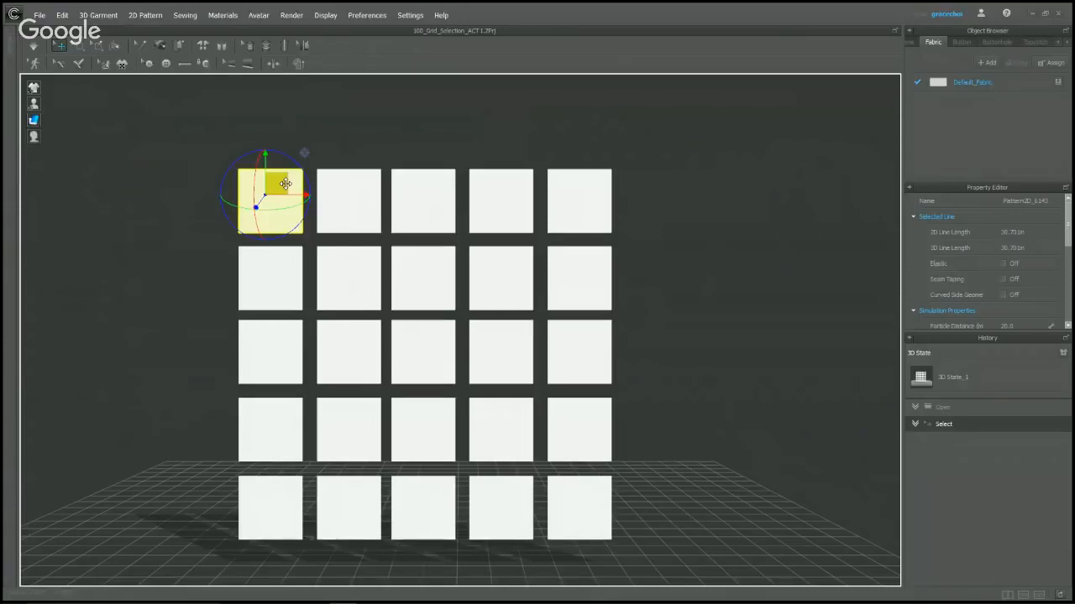
pyautogui.keyDown('shift'); pyautogui.click(357, 197); pyautogui.keyUp('shift')
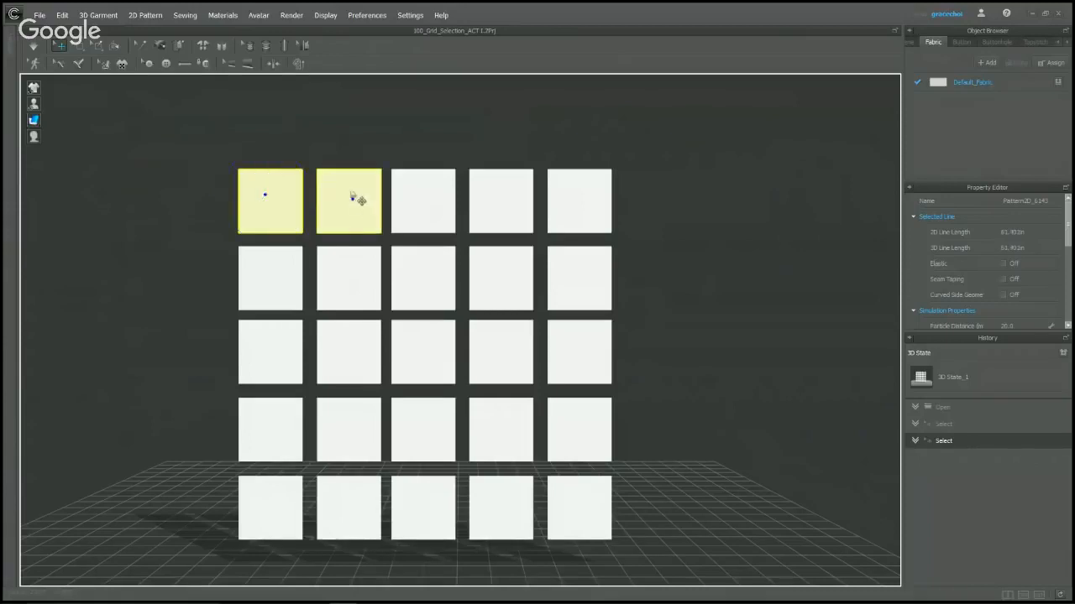
pyautogui.keyDown('shift'); pyautogui.click(426, 210); pyautogui.keyUp('shift')
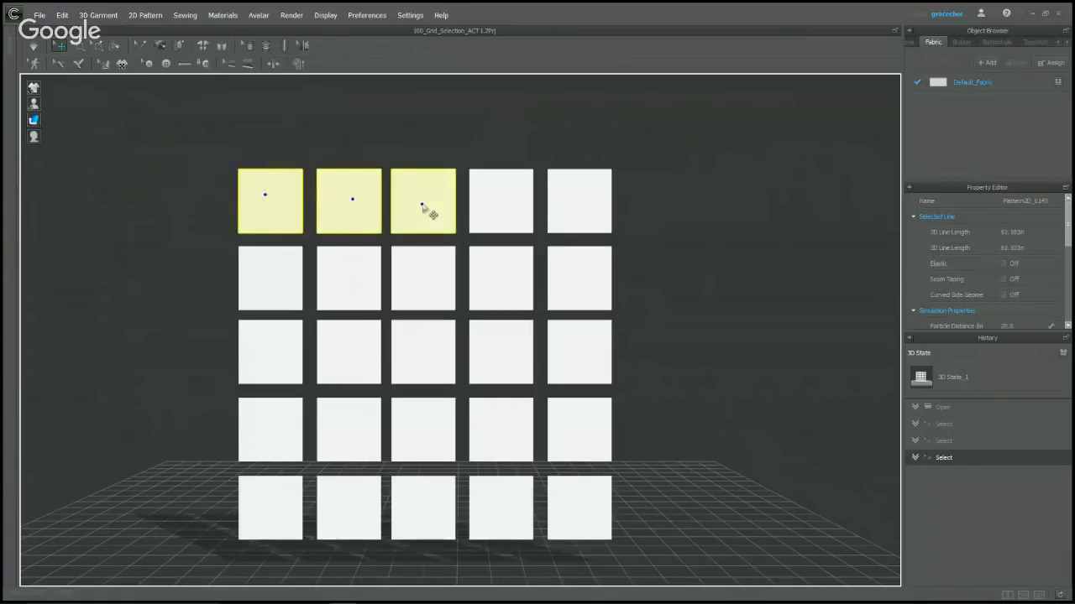
pyautogui.keyDown('shift'); pyautogui.click(505, 191); pyautogui.keyUp('shift')
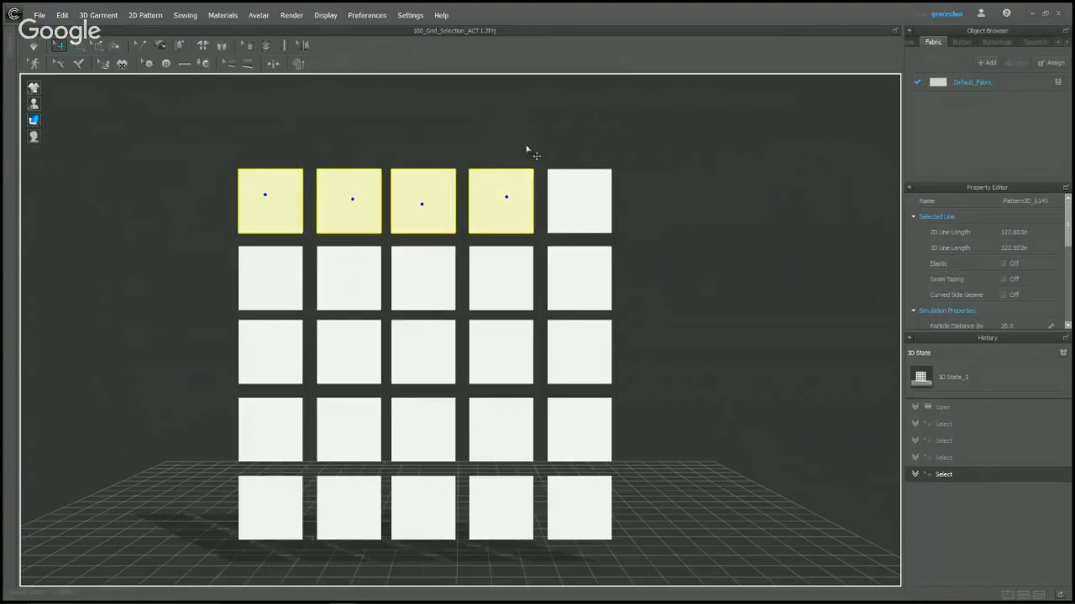
pyautogui.keyDown('shift'); pyautogui.click(583, 202); pyautogui.keyUp('shift')
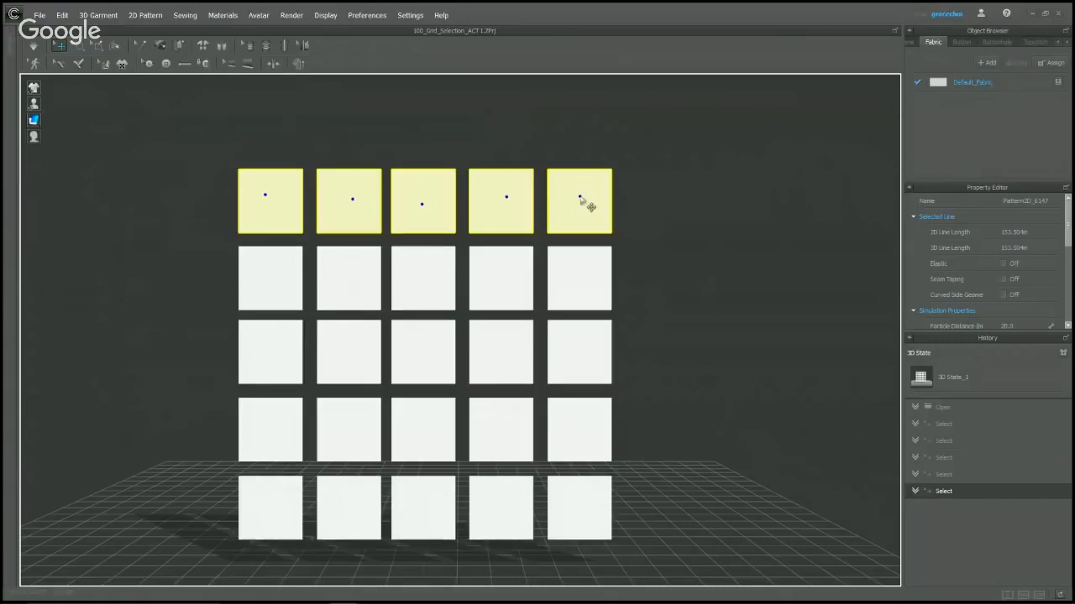
# Select all the squares and deselect the five on the diagonal from the upper-right to the lower-left corner.
pyautogui.hotkey('ctrl', 'a')
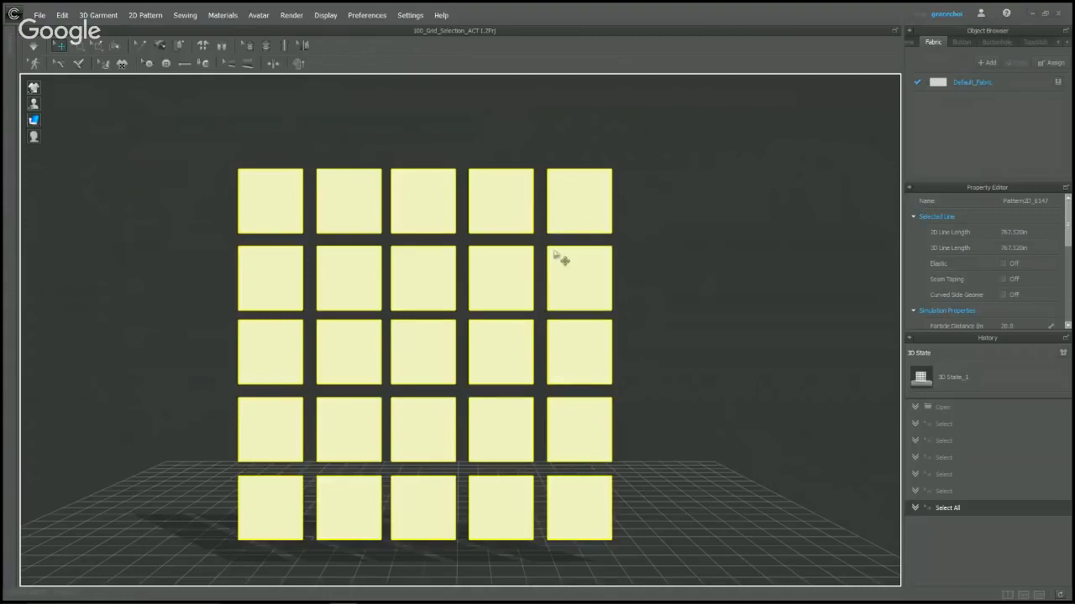
pyautogui.keyDown('ctrl'); pyautogui.click(602, 199); pyautogui.keyUp('ctrl')
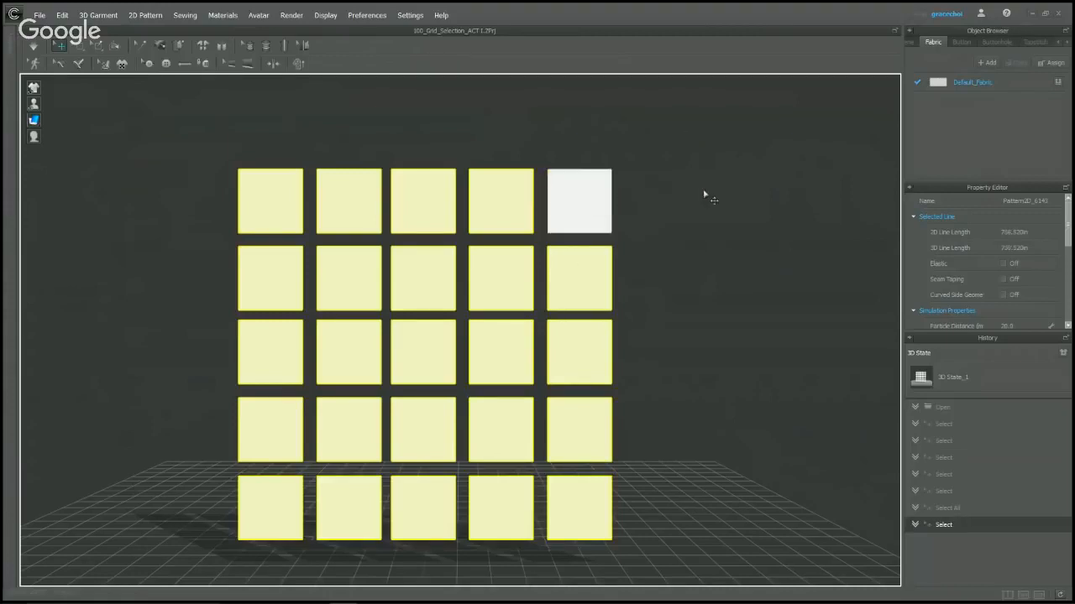
pyautogui.keyDown('ctrl'); pyautogui.click(497, 285); pyautogui.keyUp('ctrl')
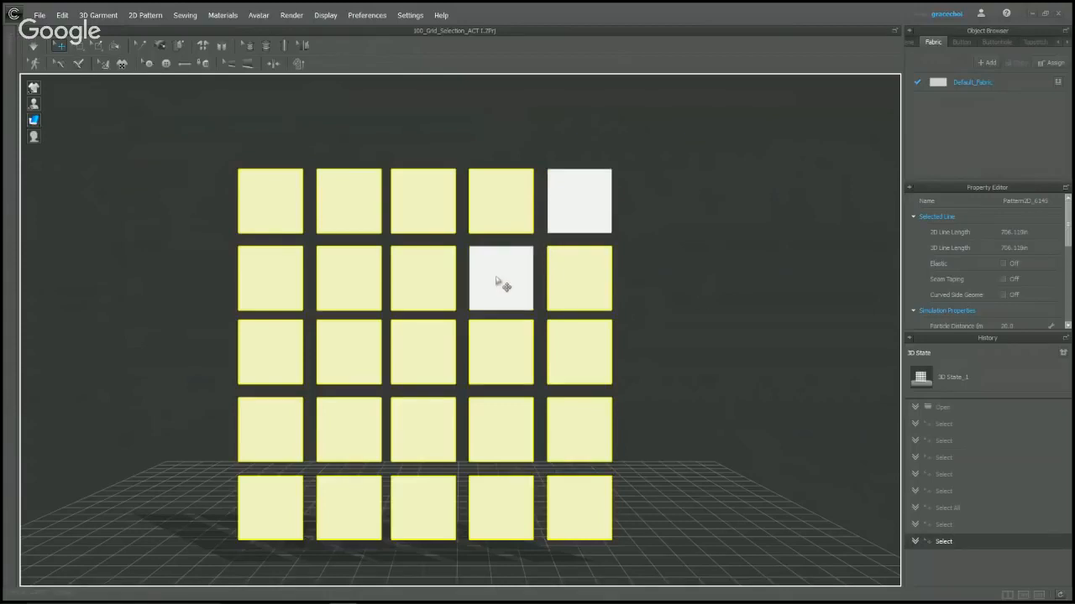
pyautogui.keyDown('ctrl'); pyautogui.click(424, 366); pyautogui.keyUp('ctrl')
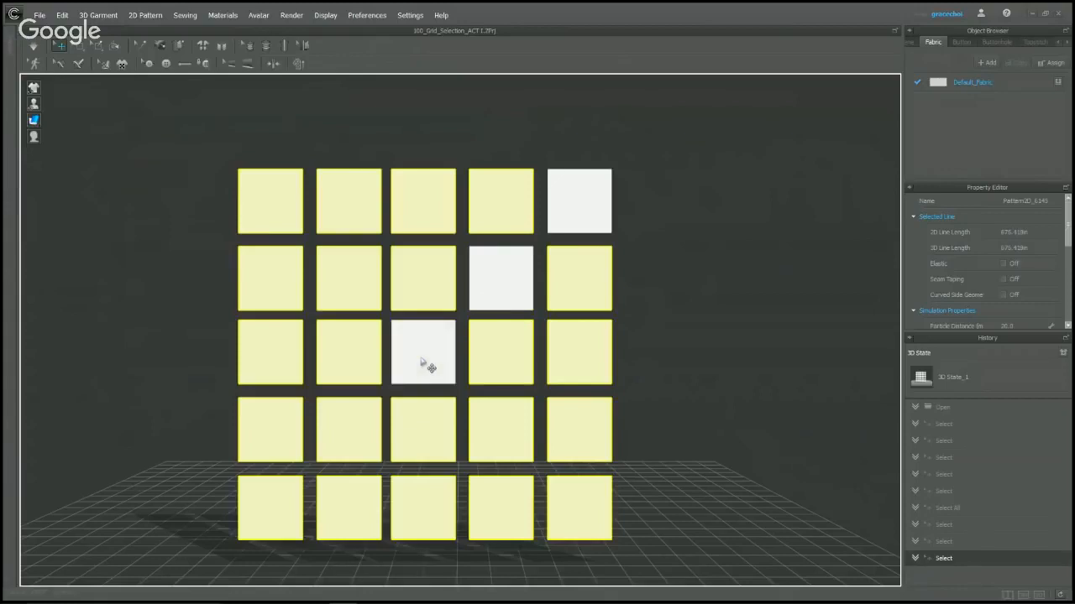
pyautogui.keyDown('ctrl'); pyautogui.click(356, 436); pyautogui.keyUp('ctrl')
pyautogui.keyDown('ctrl'); pyautogui.click(272, 509); pyautogui.keyUp('ctrl')
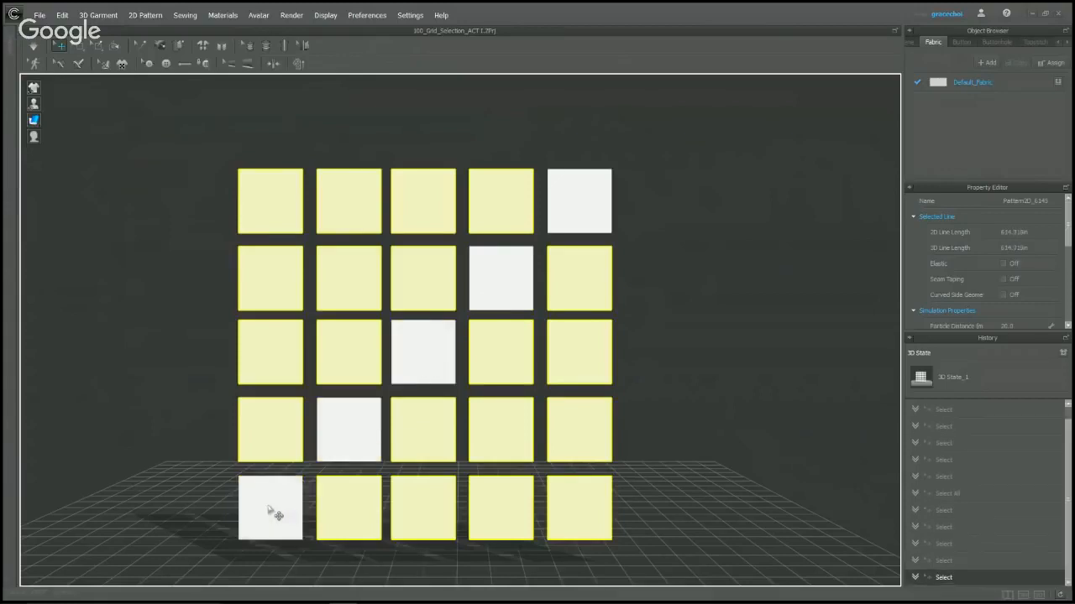
# Deselect the four remaining squares on the other diagonal so the unselected squares form an X.
pyautogui.keyDown('ctrl'); pyautogui.click(581, 512); pyautogui.keyUp('ctrl')
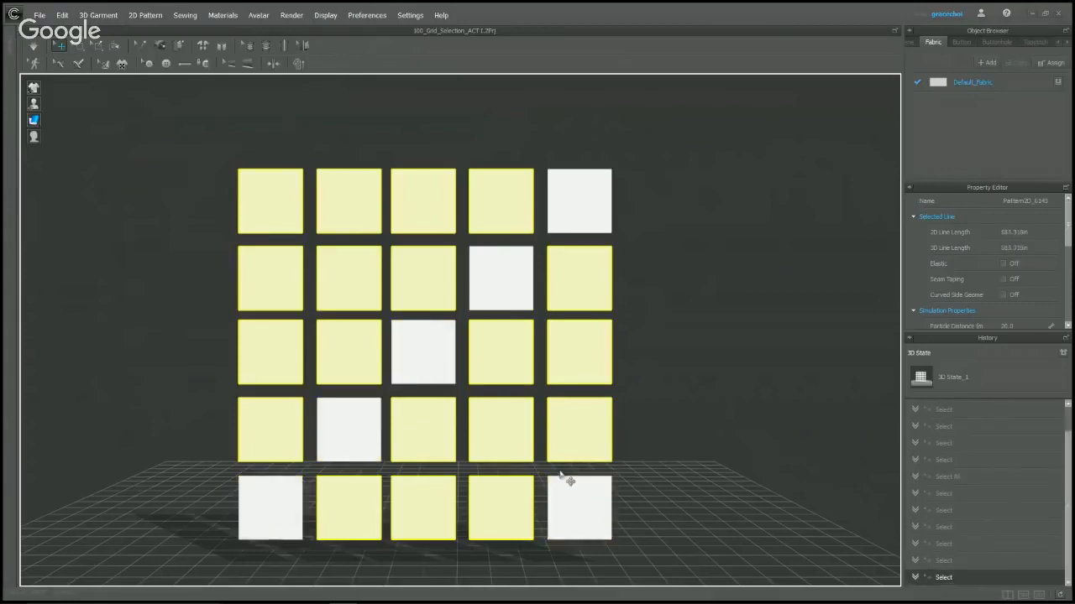
pyautogui.keyDown('ctrl'); pyautogui.click(502, 432); pyautogui.keyUp('ctrl')
pyautogui.keyDown('ctrl'); pyautogui.click(339, 287); pyautogui.keyUp('ctrl')
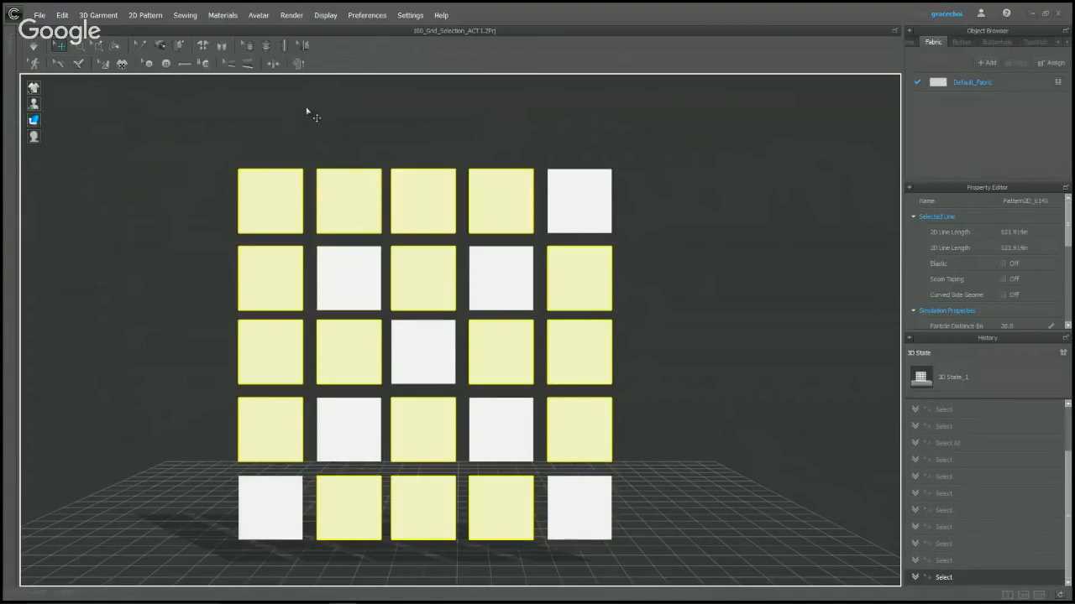
pyautogui.keyDown('ctrl'); pyautogui.click(276, 194); pyautogui.keyUp('ctrl')
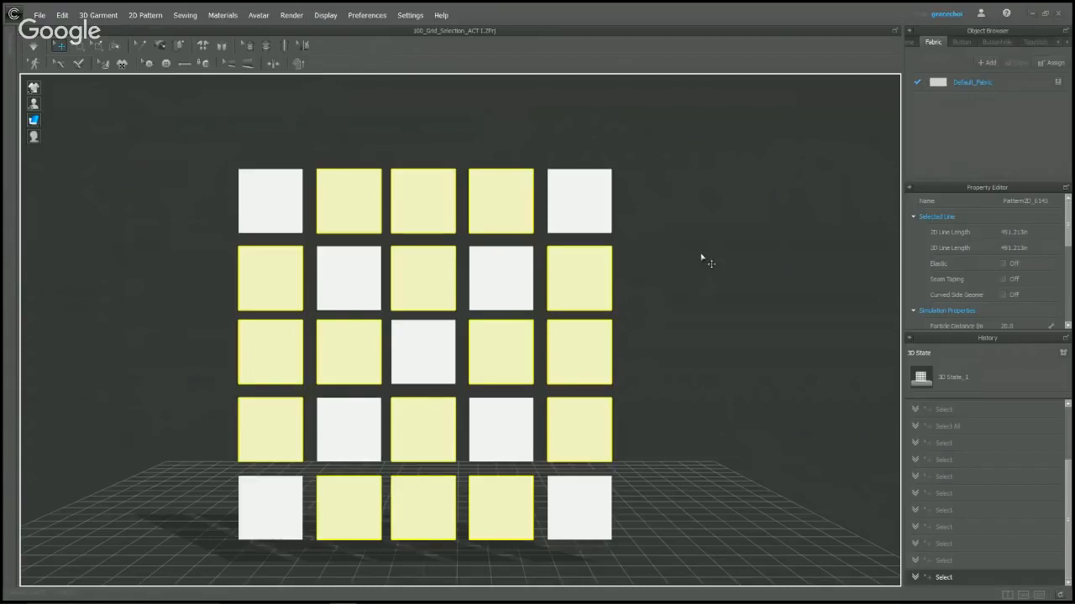
# Clear the selection and undo back until only the upper-right corner square and its diagonal neighbour are left unselected.
pyautogui.click(740, 234)
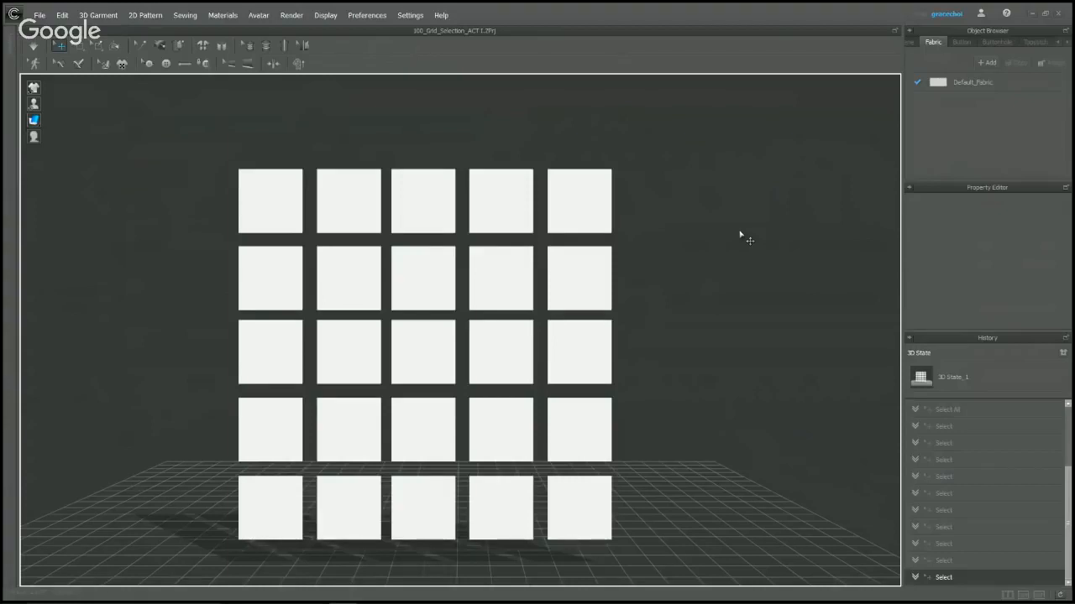
pyautogui.hotkey('ctrl', 'z')
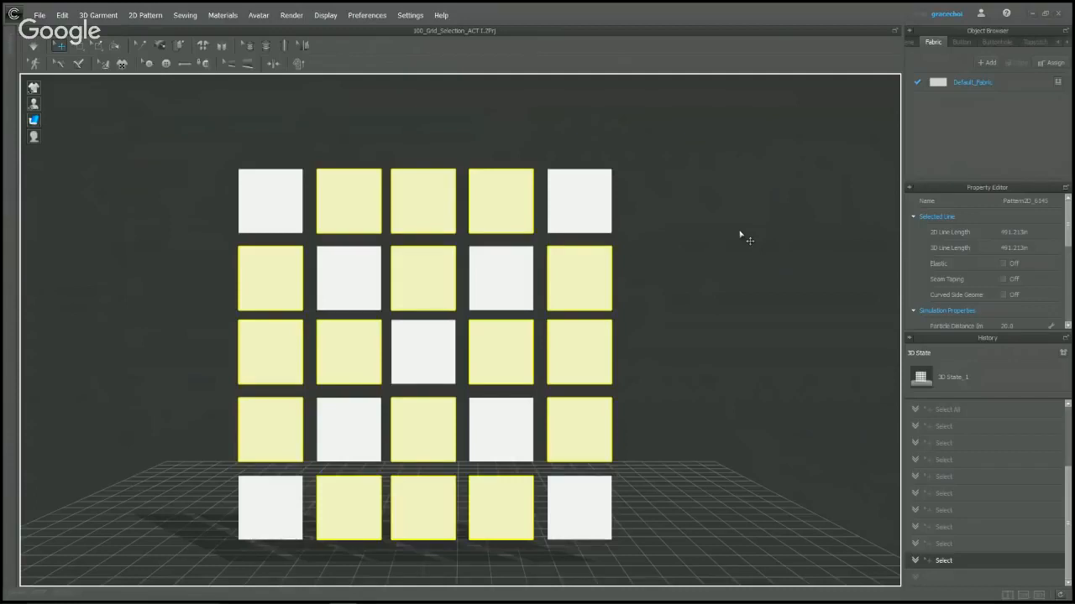
pyautogui.hotkey('ctrl', 'z')
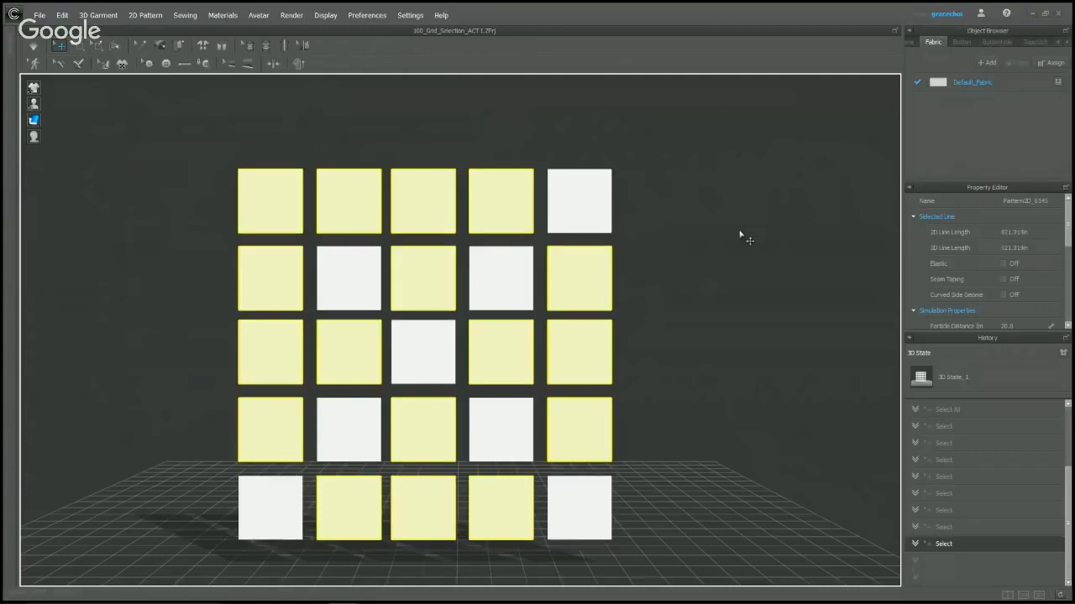
pyautogui.hotkey('ctrl', 'z')
pyautogui.hotkey('ctrl', 'z')
pyautogui.hotkey('ctrl', 'z')
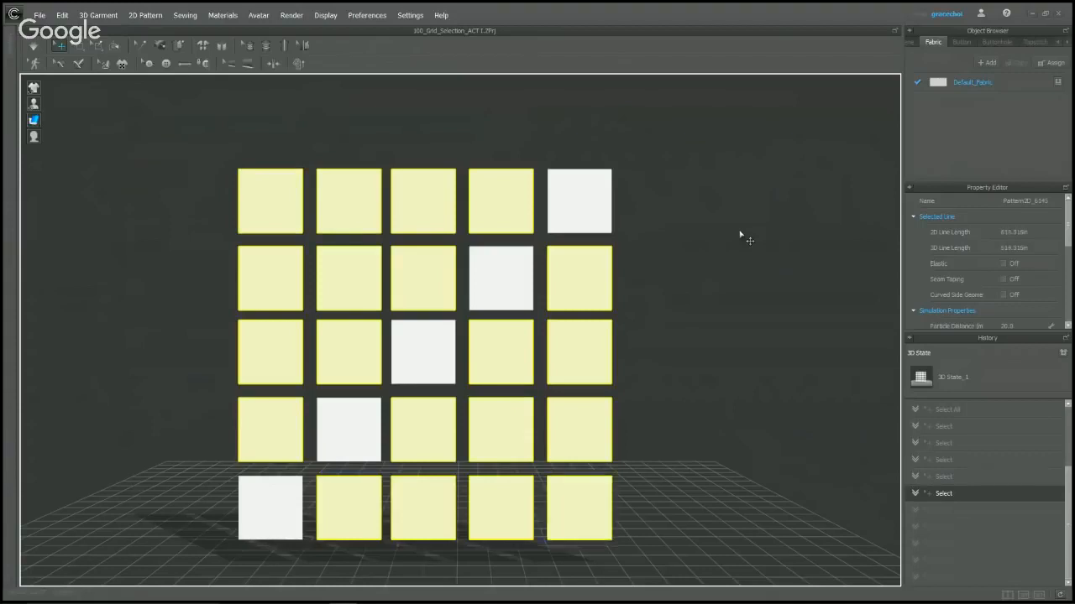
pyautogui.hotkey('ctrl', 'z')
pyautogui.hotkey('ctrl', 'z')
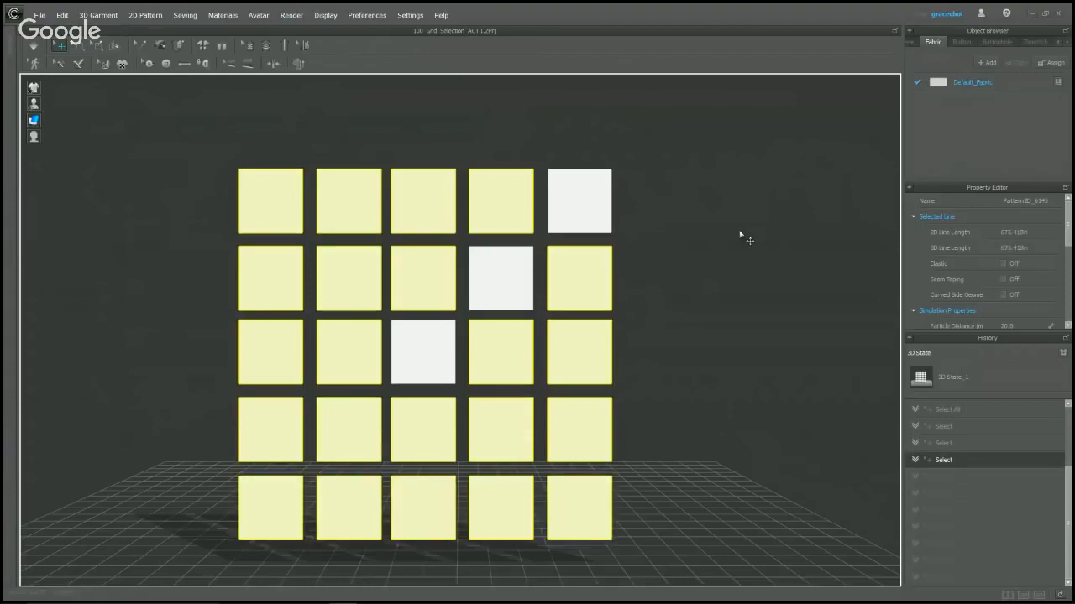
pyautogui.hotkey('ctrl', 'z')
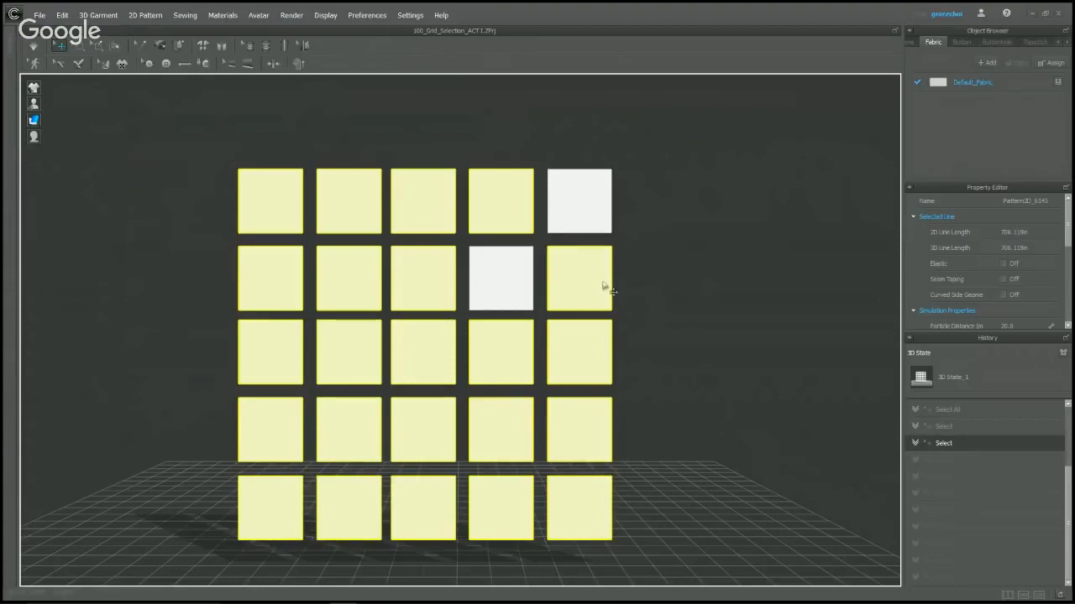
# Move the selected squares to the left, away from the two unselected ones.
pyautogui.moveTo(591, 283); pyautogui.dragTo(187, 326)
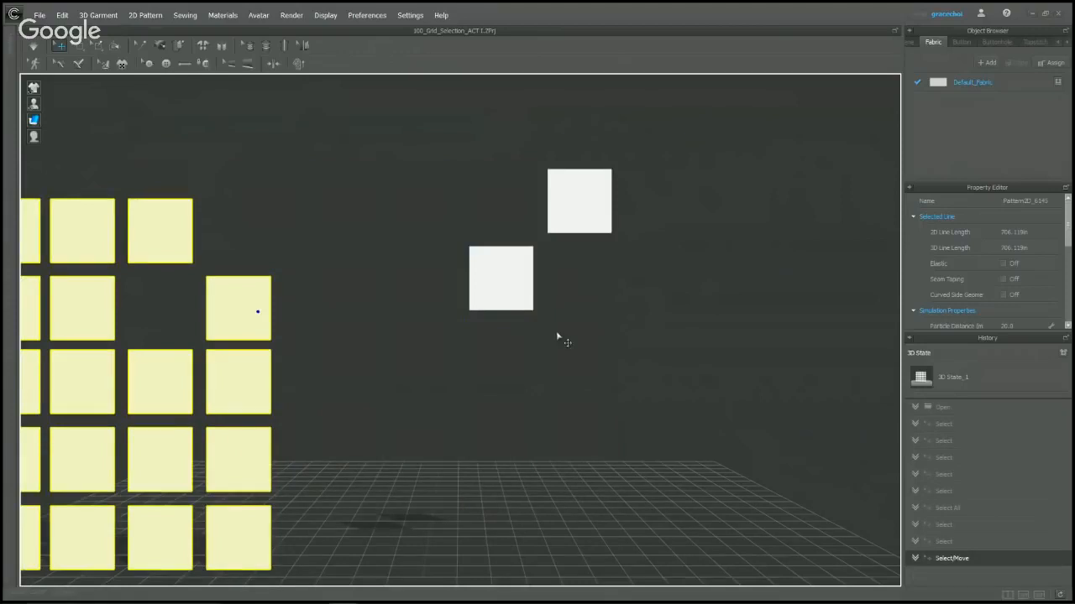
# Undo the move of the squares and open the 101_Mystery A_Selection project without saving, dismissing its introduction.
pyautogui.hotkey('ctrl', 'z')
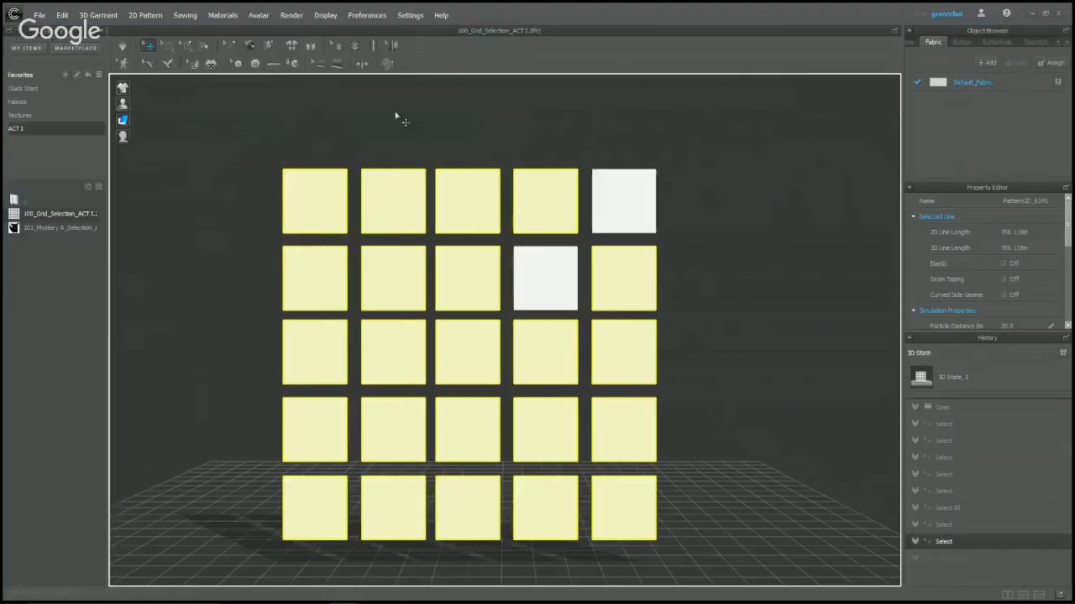
pyautogui.doubleClick(51, 228)
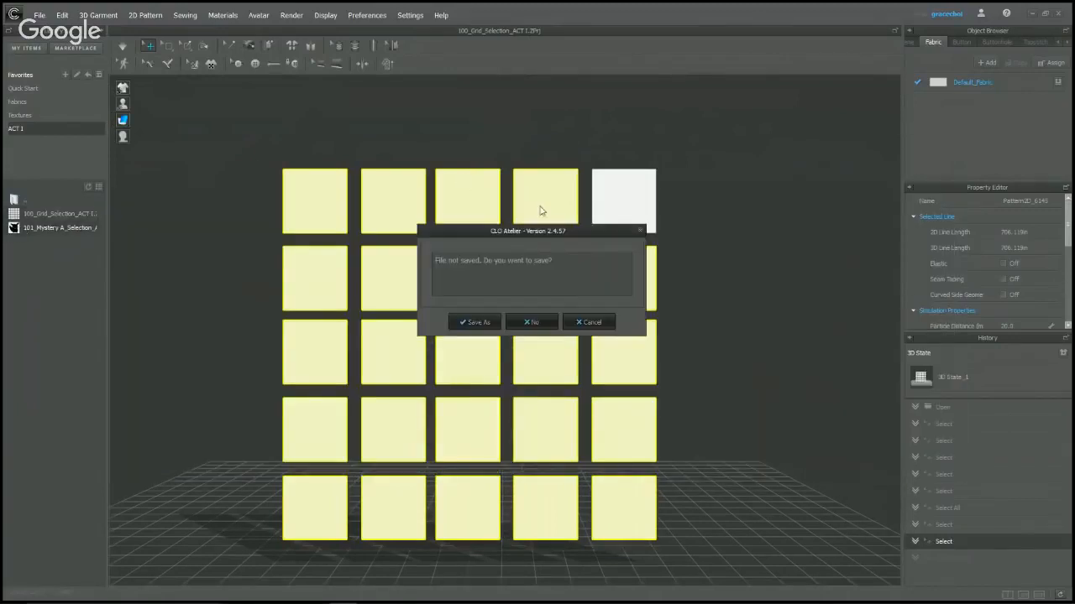
pyautogui.click(536, 324)
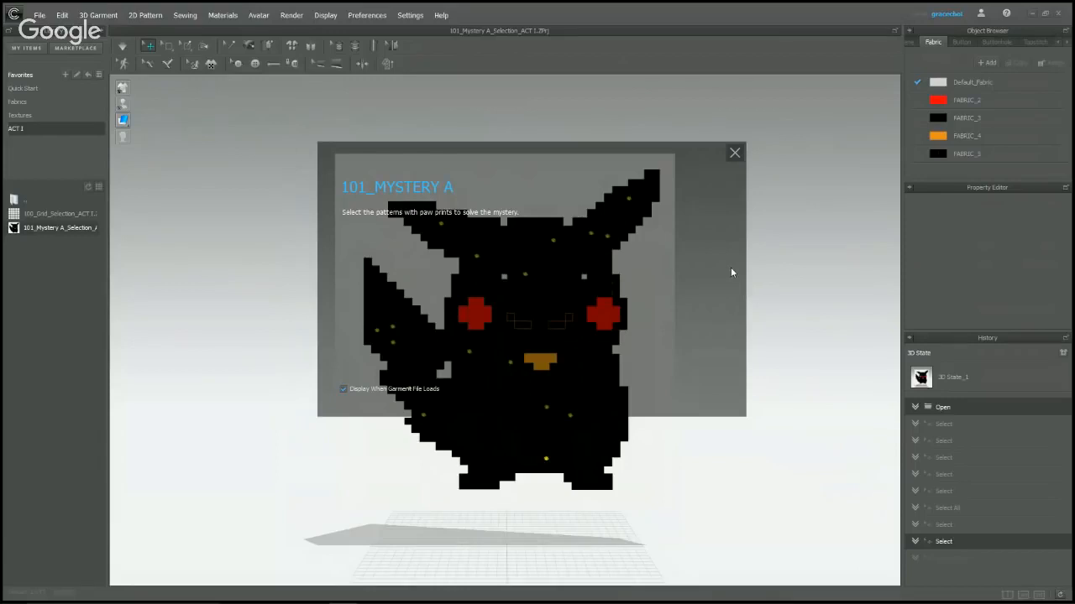
pyautogui.click(735, 153)
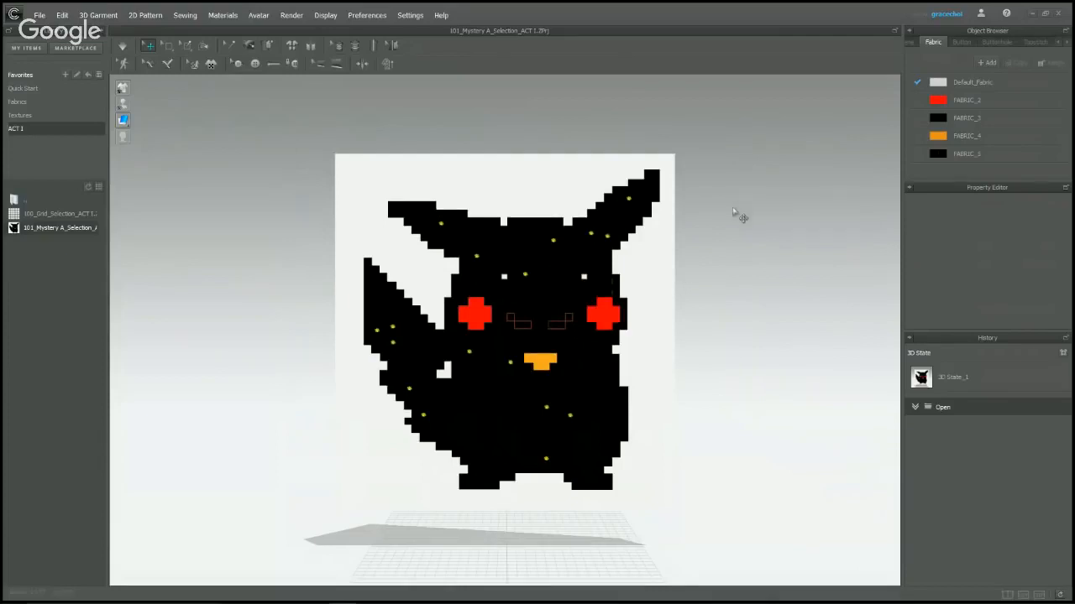
# Select the two paw-print pieces of the right ear and the paw-print strip running down around the right cheek.
pyautogui.scroll(5, 737, 216)
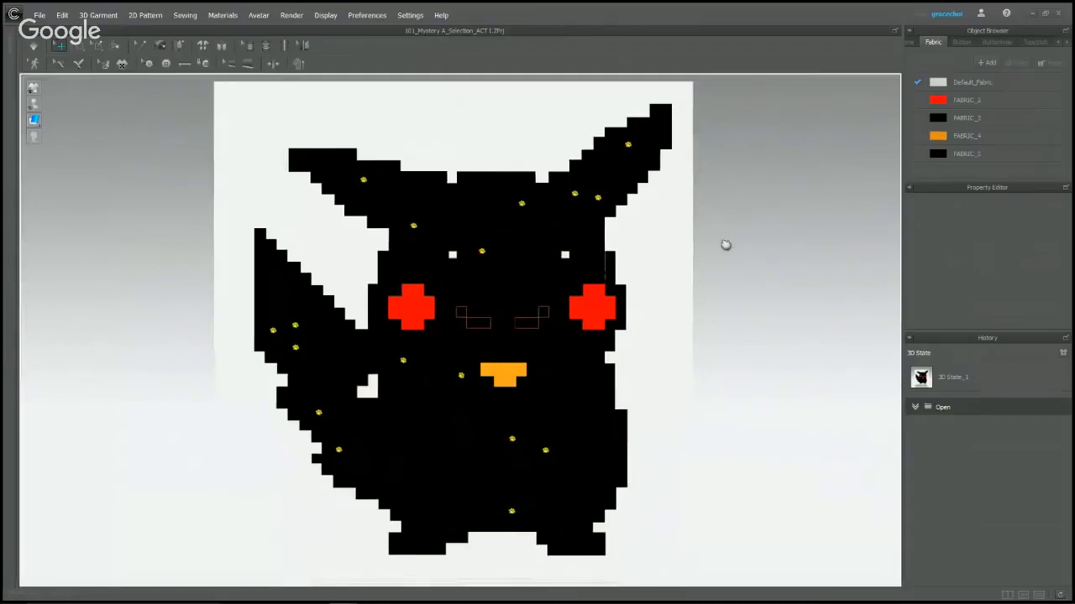
pyautogui.scroll(2, 710, 247)
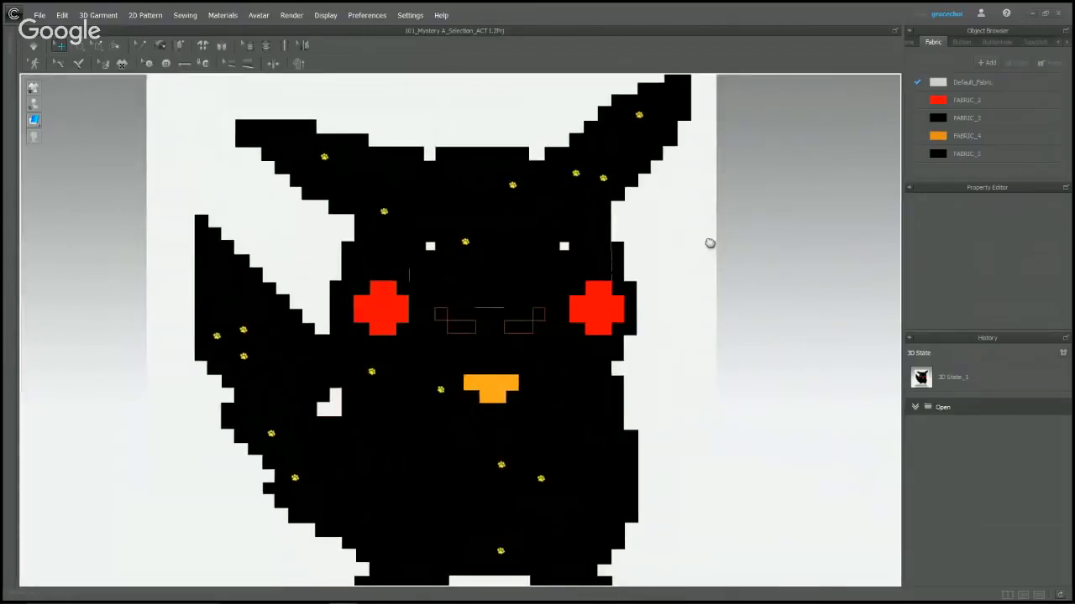
pyautogui.moveTo(710, 243); pyautogui.dragTo(713, 233, button='middle')
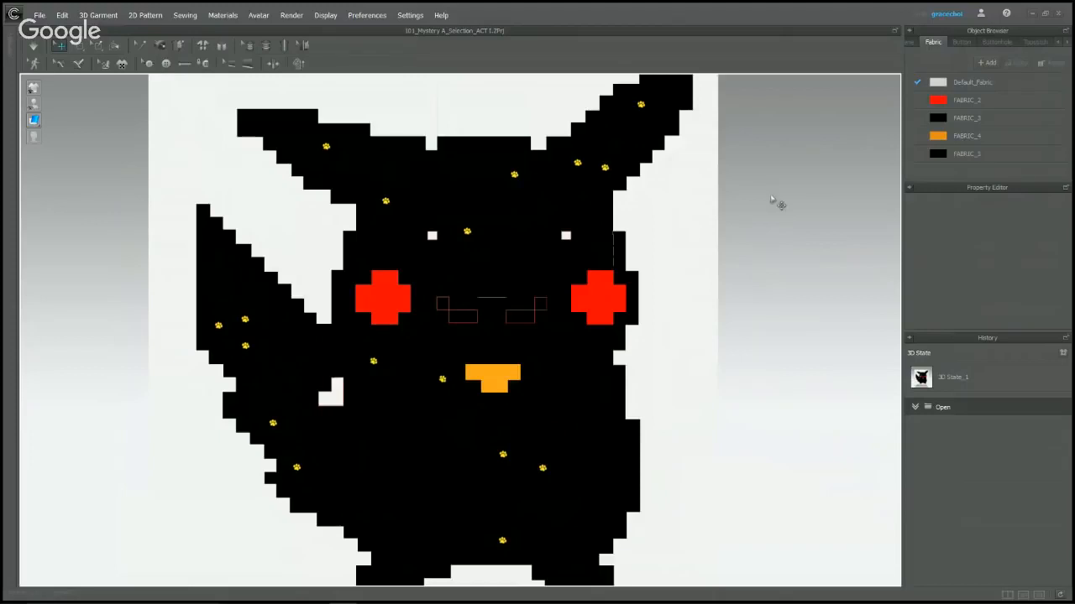
pyautogui.click(651, 115)
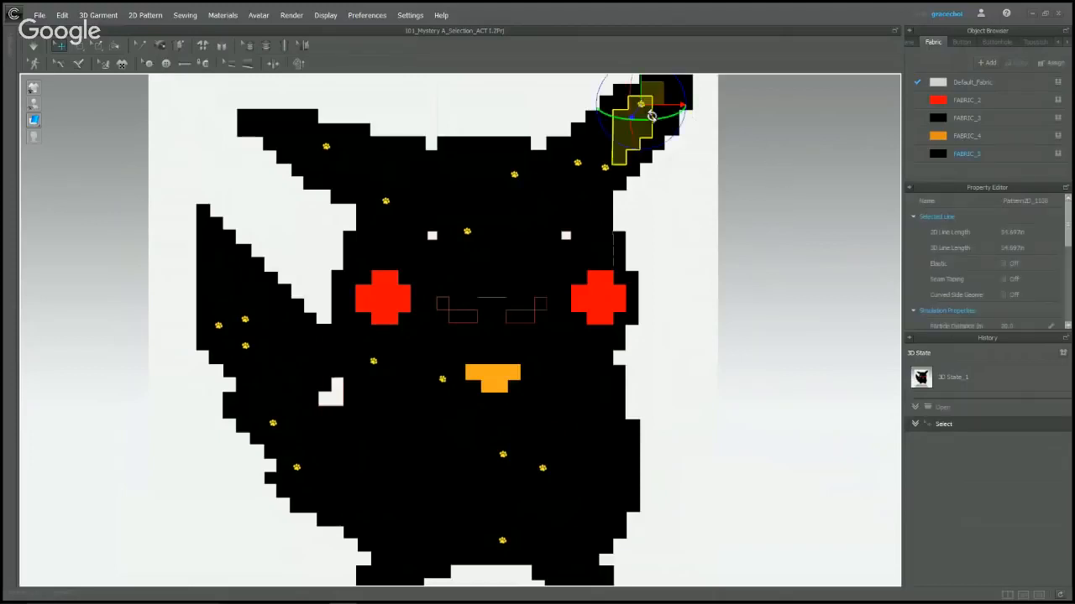
pyautogui.keyDown('shift'); pyautogui.click(605, 169); pyautogui.keyUp('shift')
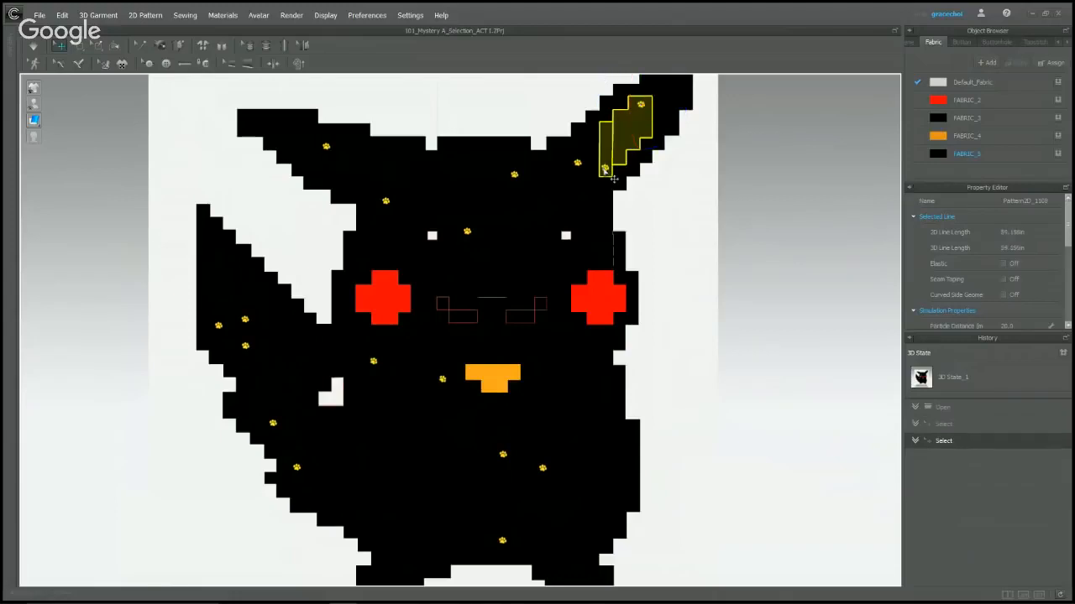
pyautogui.keyDown('shift'); pyautogui.click(584, 170); pyautogui.keyUp('shift')
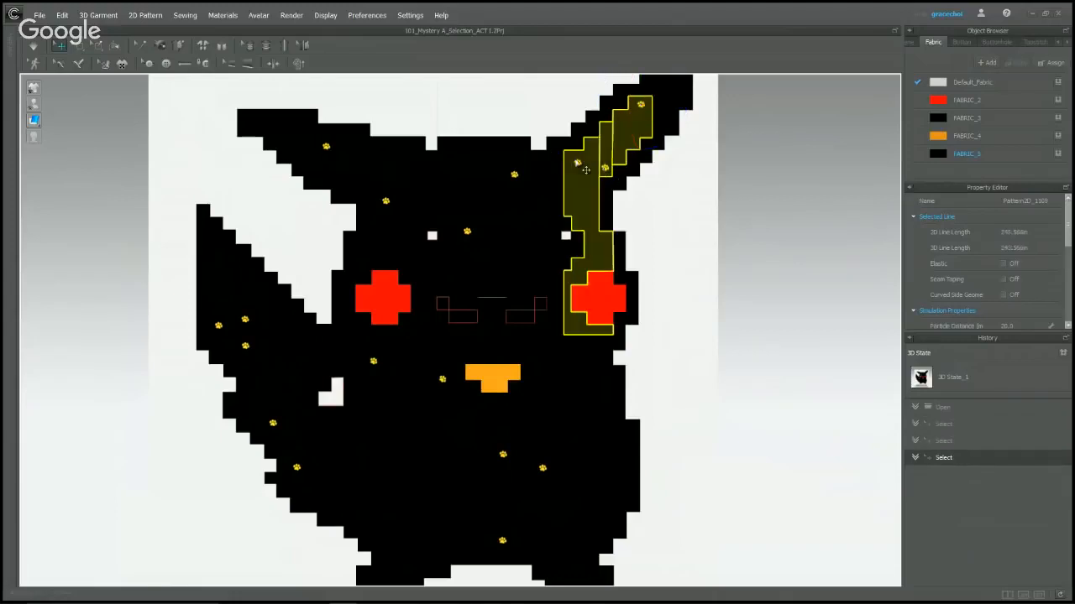
# Add the paw-print pieces of the forehead, the face centre and the left ear to the selection.
pyautogui.keyDown('shift'); pyautogui.click(514, 175); pyautogui.keyUp('shift')
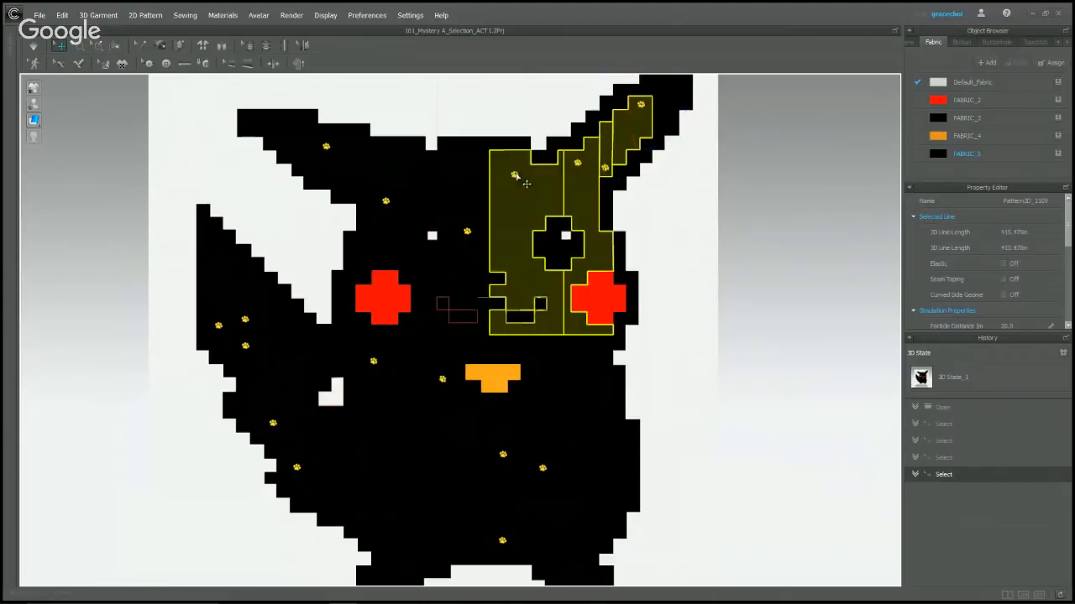
pyautogui.keyDown('shift'); pyautogui.click(474, 237); pyautogui.keyUp('shift')
pyautogui.keyDown('shift'); pyautogui.click(398, 213); pyautogui.keyUp('shift')
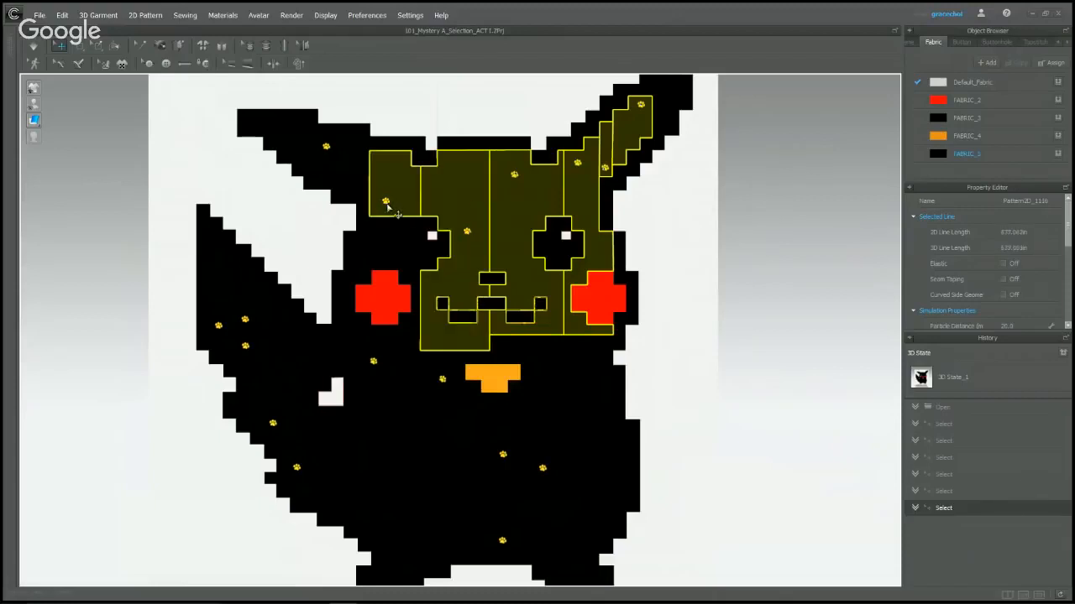
pyautogui.keyDown('shift'); pyautogui.click(333, 157); pyautogui.keyUp('shift')
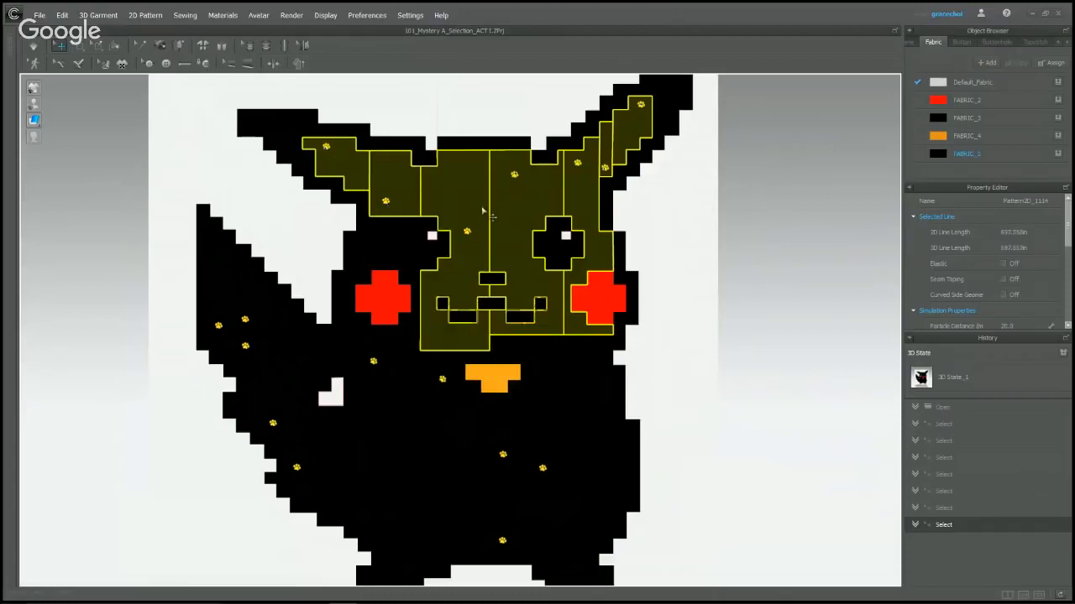
# Try moving the selected face and ear pieces to the left, and undo the move.
pyautogui.moveTo(501, 210); pyautogui.dragTo(400, 205)
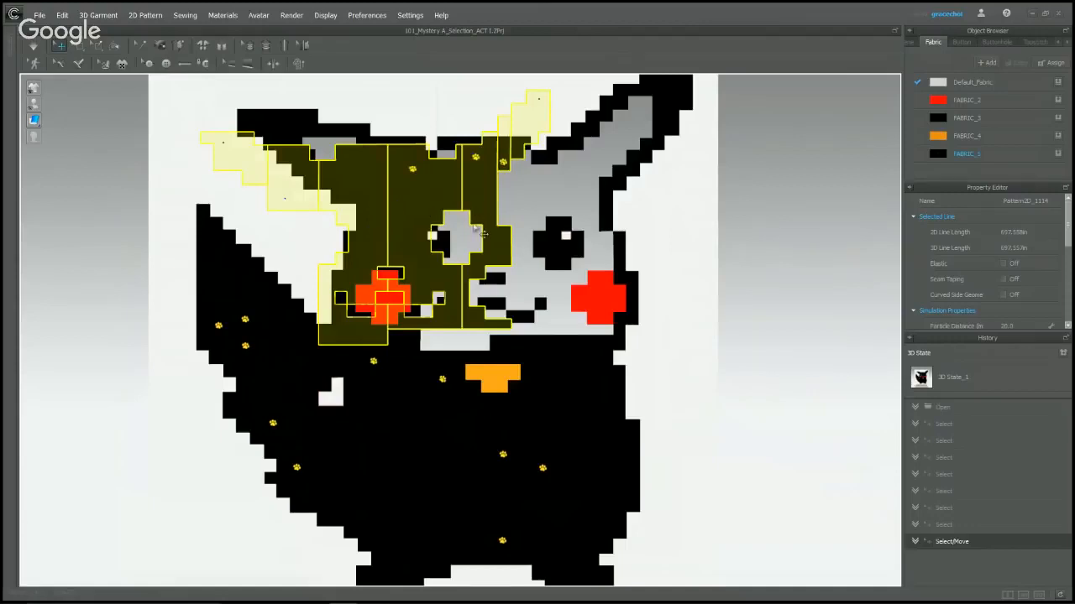
pyautogui.hotkey('ctrl', 'z')
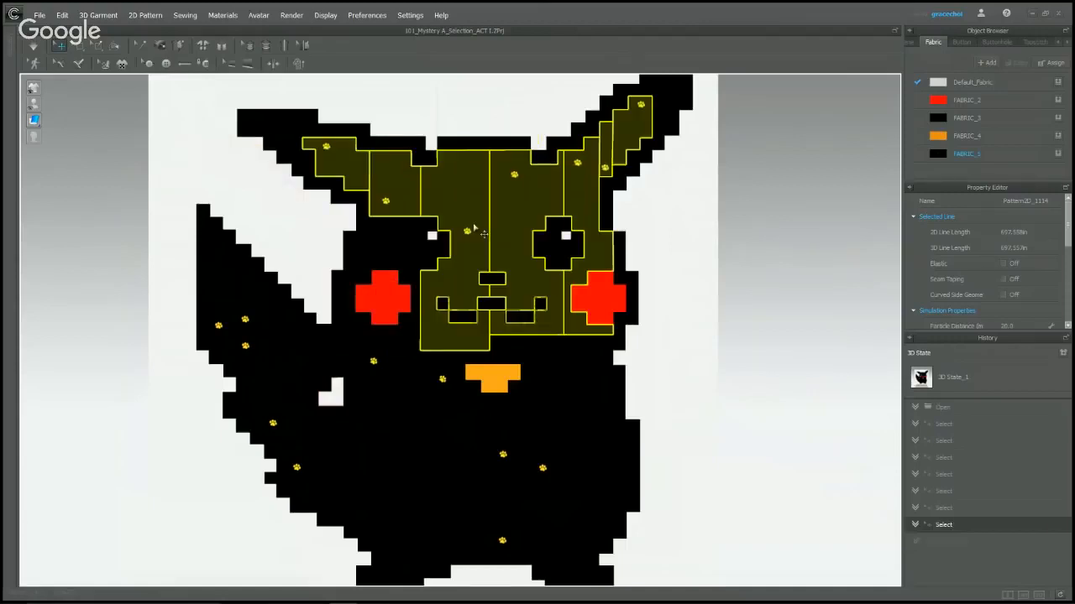
# Add the paw-print piece of the left cheek and body side and the five paw-print pieces of the tail to the selection.
pyautogui.keyDown('shift'); pyautogui.click(374, 362); pyautogui.keyUp('shift')
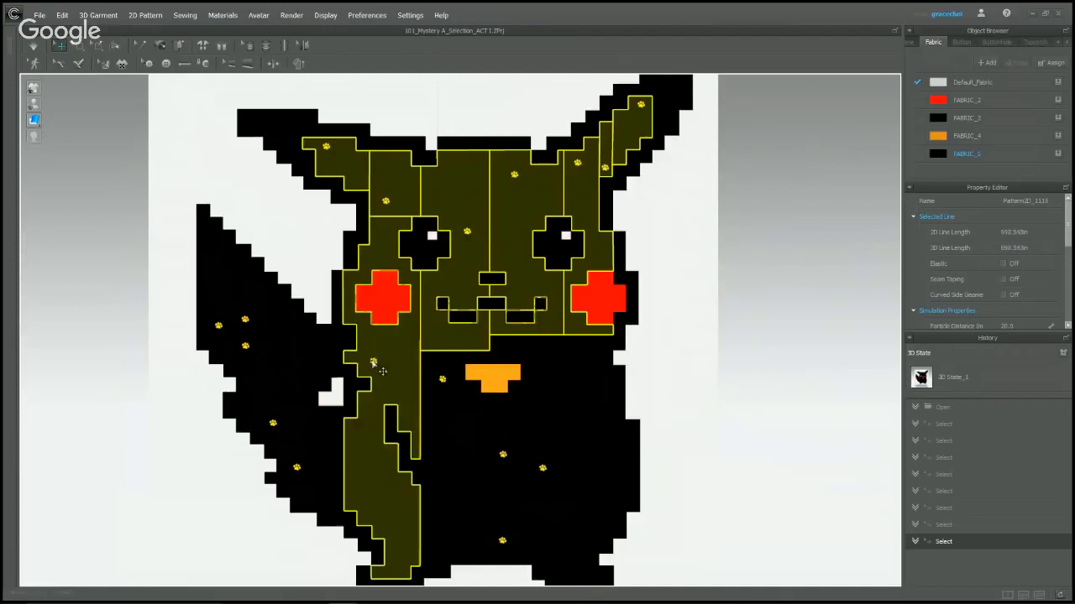
pyautogui.keyDown('shift'); pyautogui.click(253, 344); pyautogui.keyUp('shift')
pyautogui.keyDown('shift'); pyautogui.click(250, 316); pyautogui.keyUp('shift')
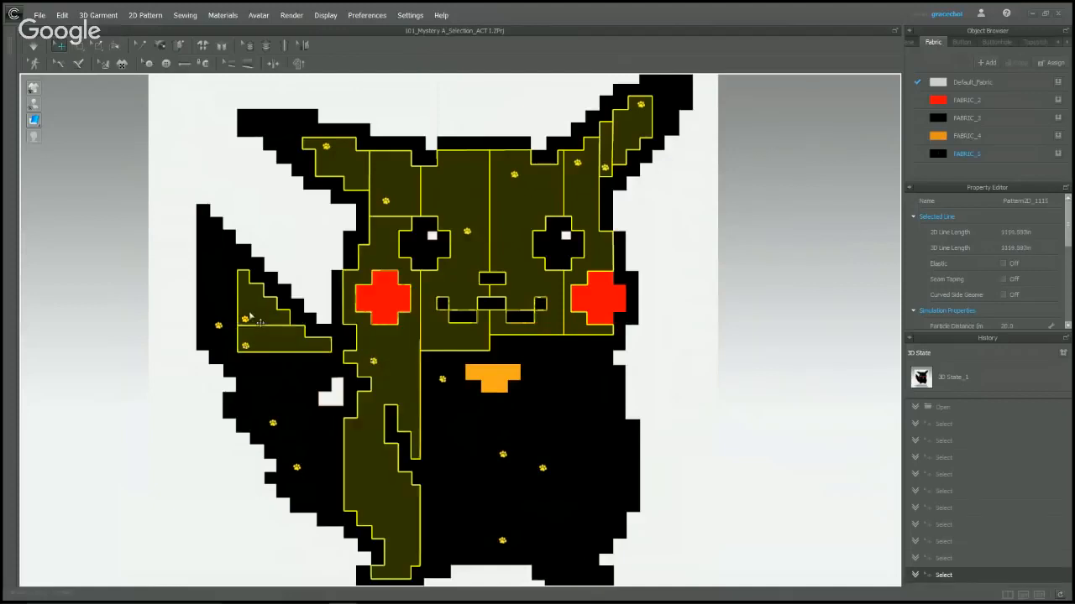
pyautogui.keyDown('shift'); pyautogui.click(222, 331); pyautogui.keyUp('shift')
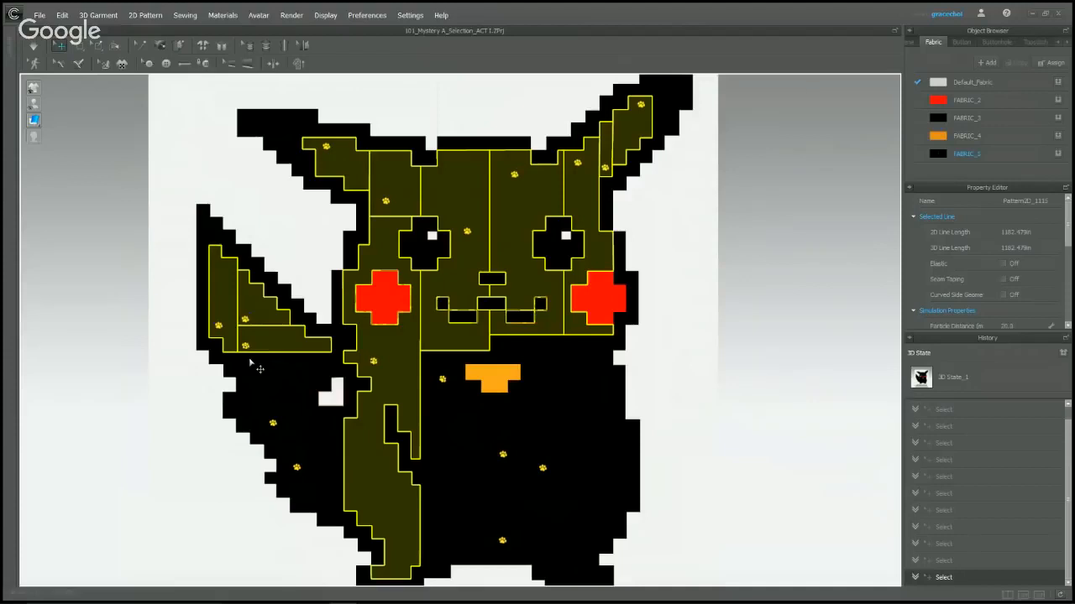
pyautogui.keyDown('shift'); pyautogui.click(286, 429); pyautogui.keyUp('shift')
pyautogui.keyDown('shift'); pyautogui.click(301, 475); pyautogui.keyUp('shift')
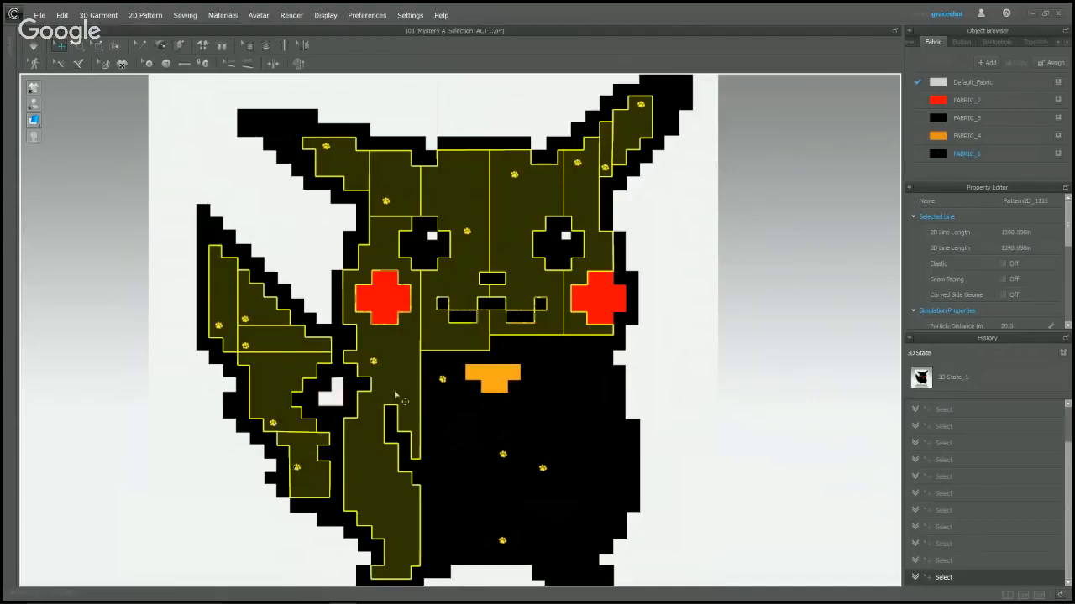
# Add the paw-print pieces of the belly and lower body to the selection, along with the right arm's outline.
pyautogui.keyDown('shift'); pyautogui.click(445, 397); pyautogui.keyUp('shift')
pyautogui.keyDown('shift'); pyautogui.click(507, 476); pyautogui.keyUp('shift')
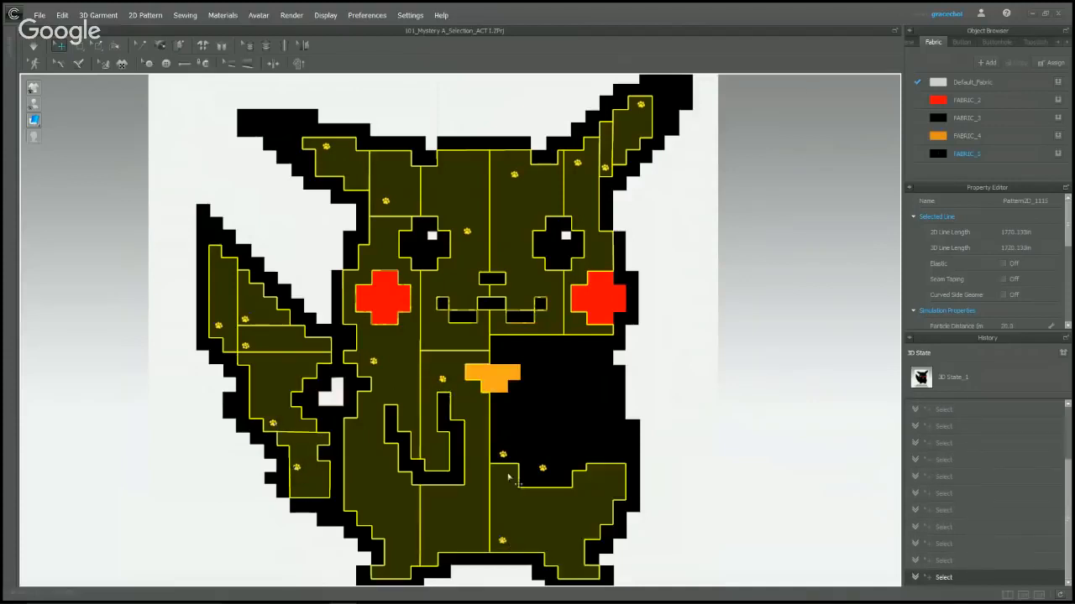
pyautogui.keyDown('shift'); pyautogui.click(502, 454); pyautogui.keyUp('shift')
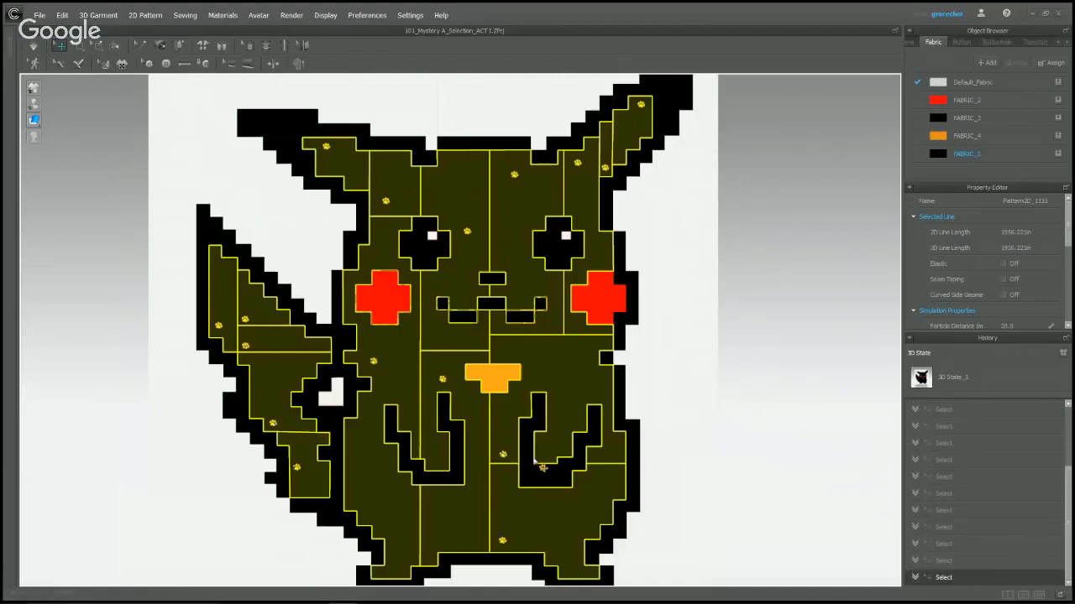
pyautogui.keyDown('shift'); pyautogui.click(558, 482); pyautogui.keyUp('shift')
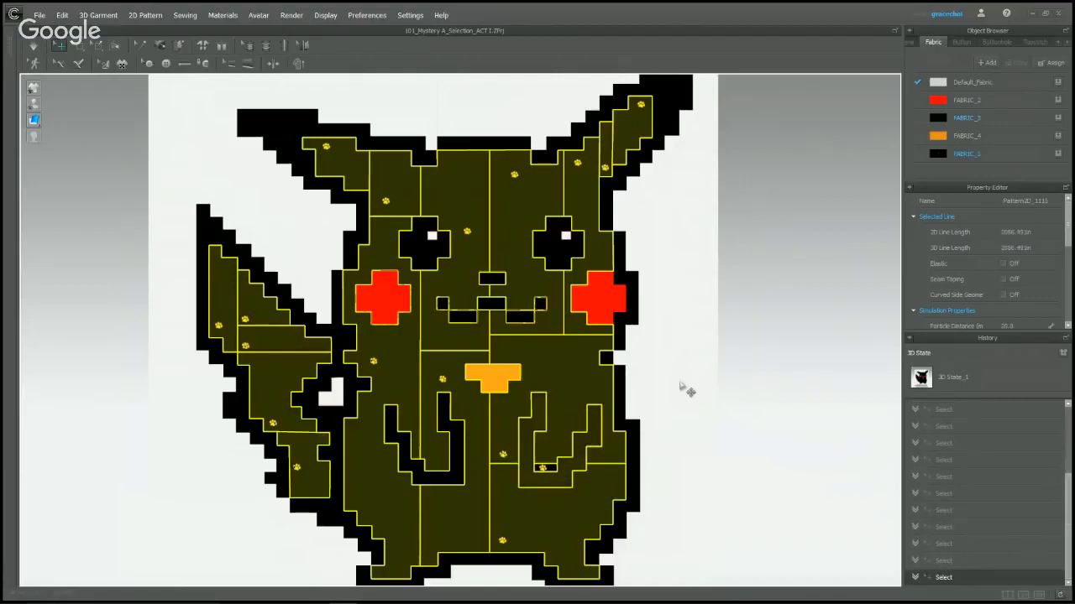
# Add the small paw-print piece inside the right arm to the selection and deselect the black arm outline around it.
pyautogui.moveTo(630, 490); pyautogui.dragTo(630, 395, button='right')
pyautogui.scroll(10, 630, 395)
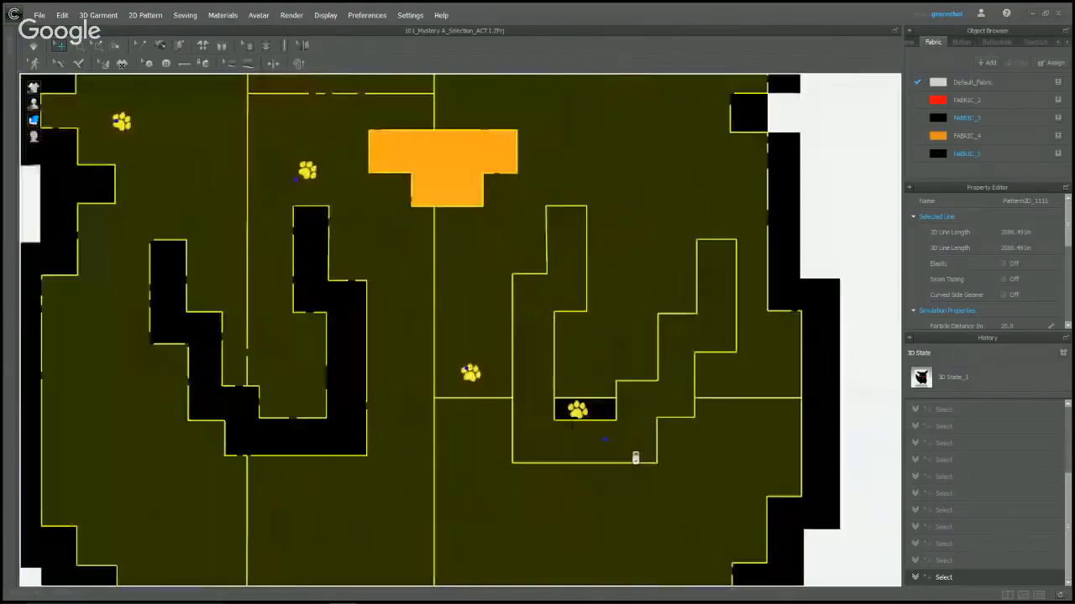
pyautogui.moveTo(636, 457); pyautogui.dragTo(635, 408, button='middle')
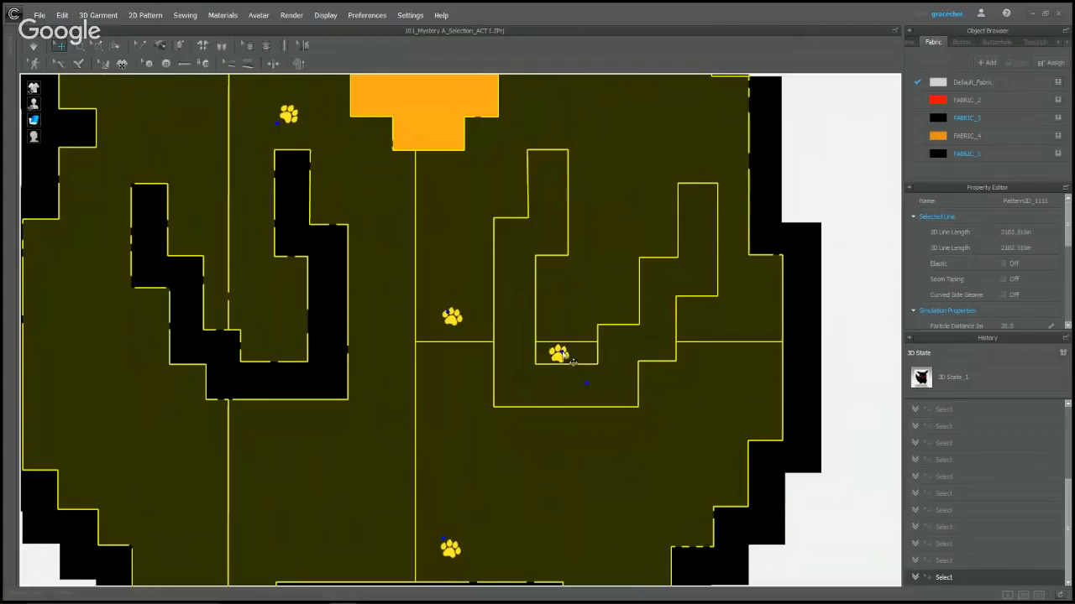
pyautogui.click(597, 396)
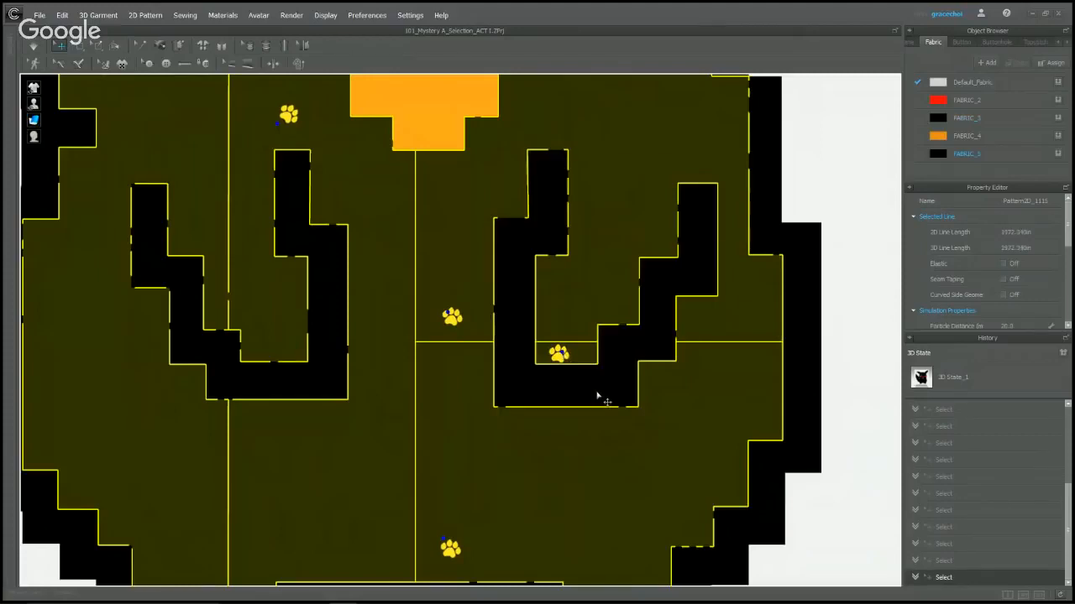
pyautogui.scroll(-5, 677, 373)
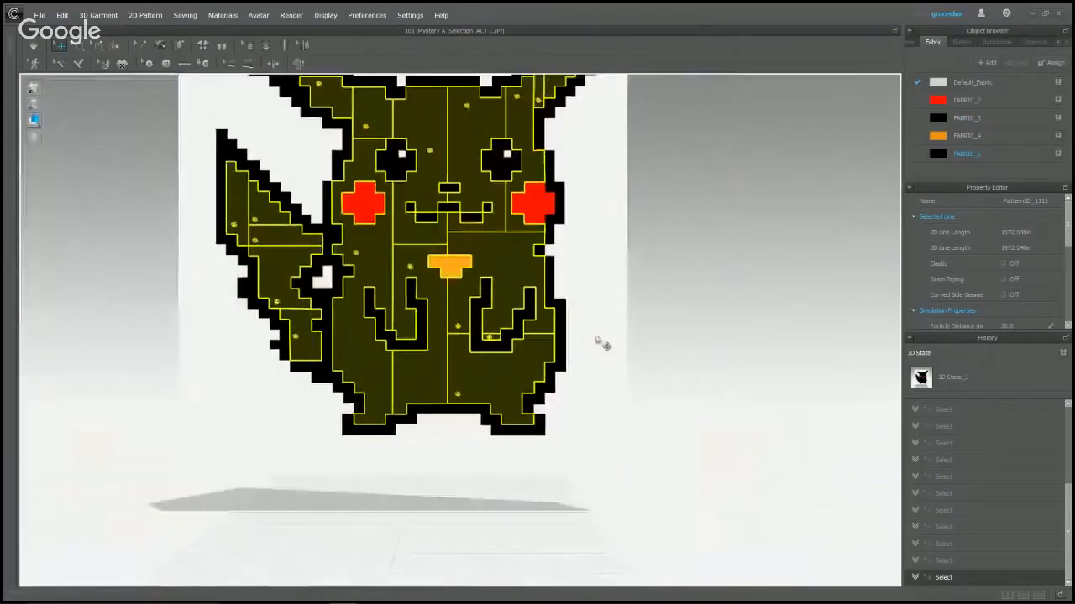
pyautogui.moveTo(603, 345); pyautogui.dragTo(662, 419, button='middle')
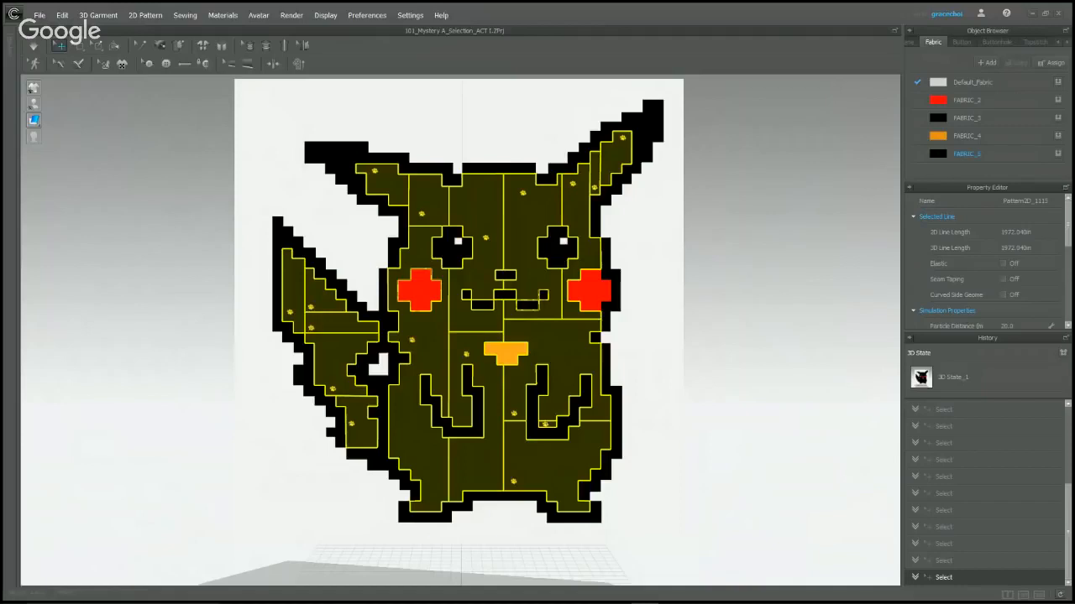
# Clear the piece selection and browse the ACT I library to the A_Puzzles folder in 4_Simulation.
pyautogui.click(172, 198)
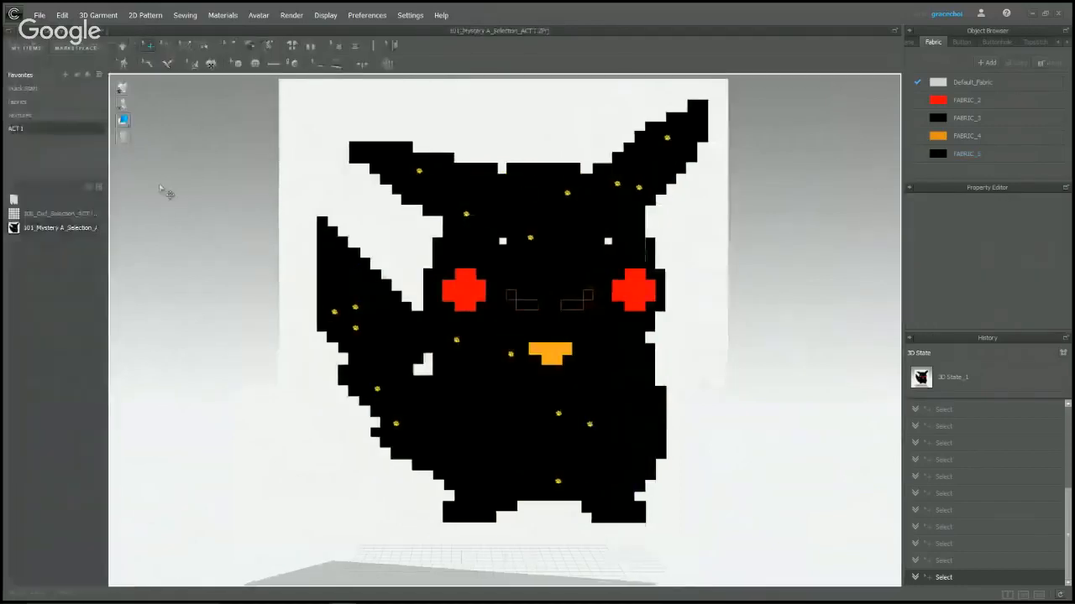
pyautogui.click(26, 132)
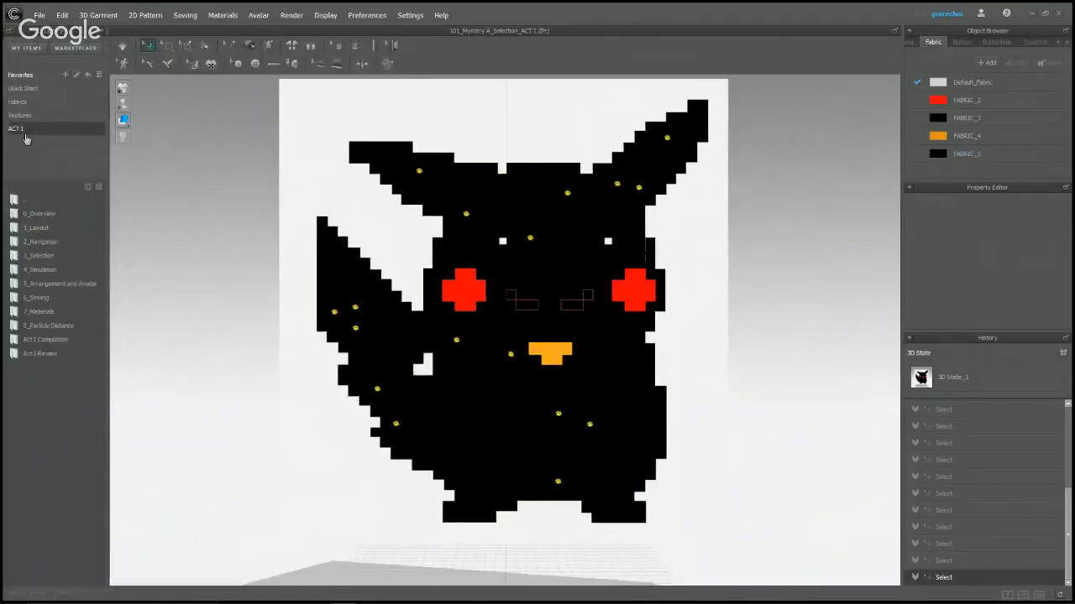
pyautogui.doubleClick(43, 276)
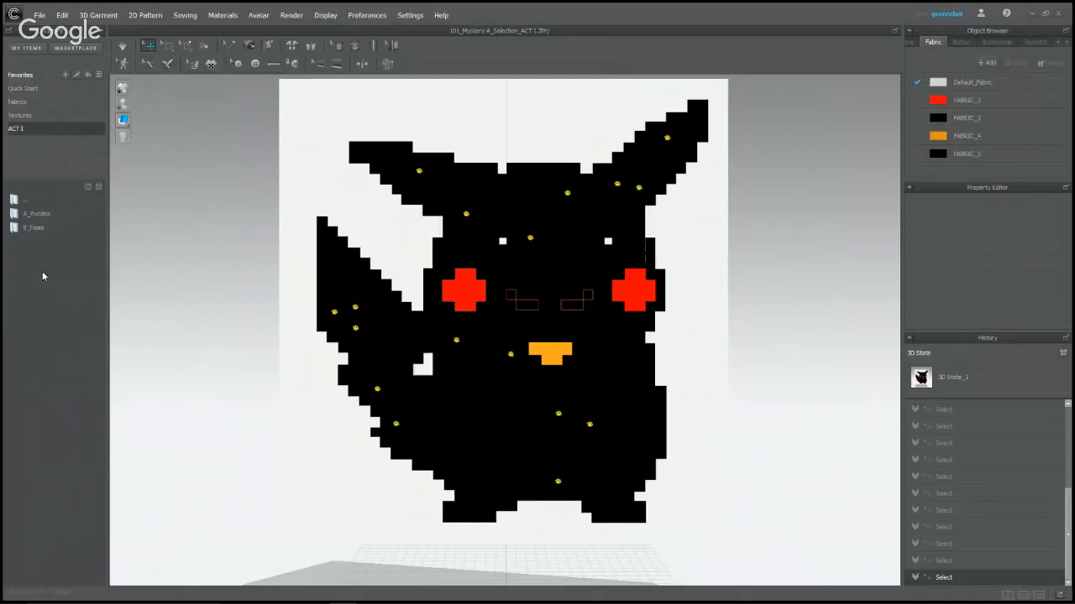
pyautogui.doubleClick(46, 219)
pyautogui.moveTo(82, 219)
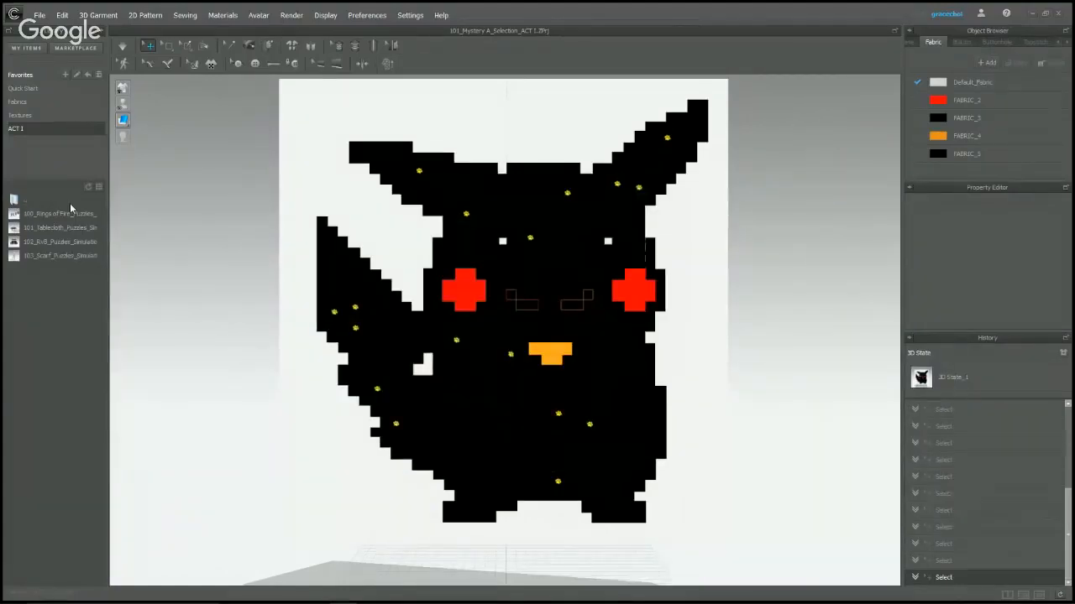
# Open the 100_Rings of Fire project without saving the current one, dismiss its introduction and frame the square and rings closely.
pyautogui.doubleClick(57, 216)
pyautogui.click(514, 321)
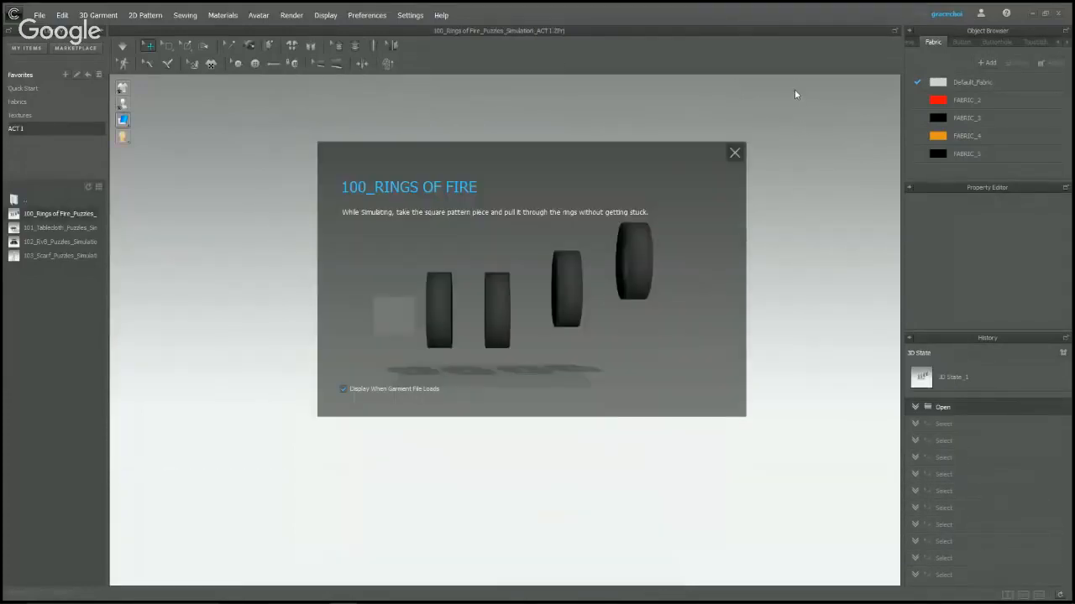
pyautogui.click(734, 155)
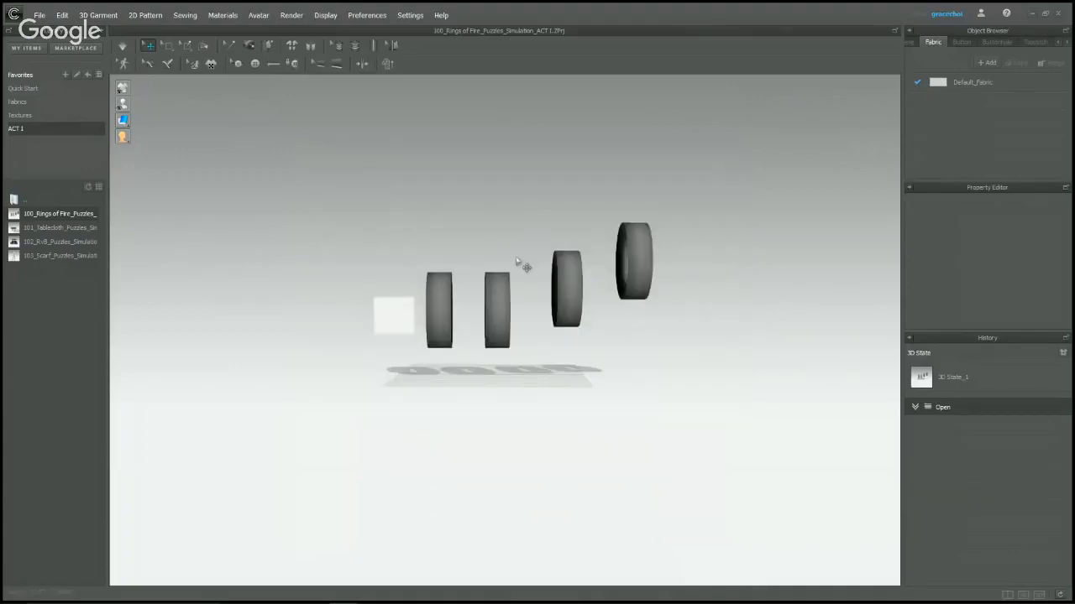
pyautogui.scroll(2, 520, 265)
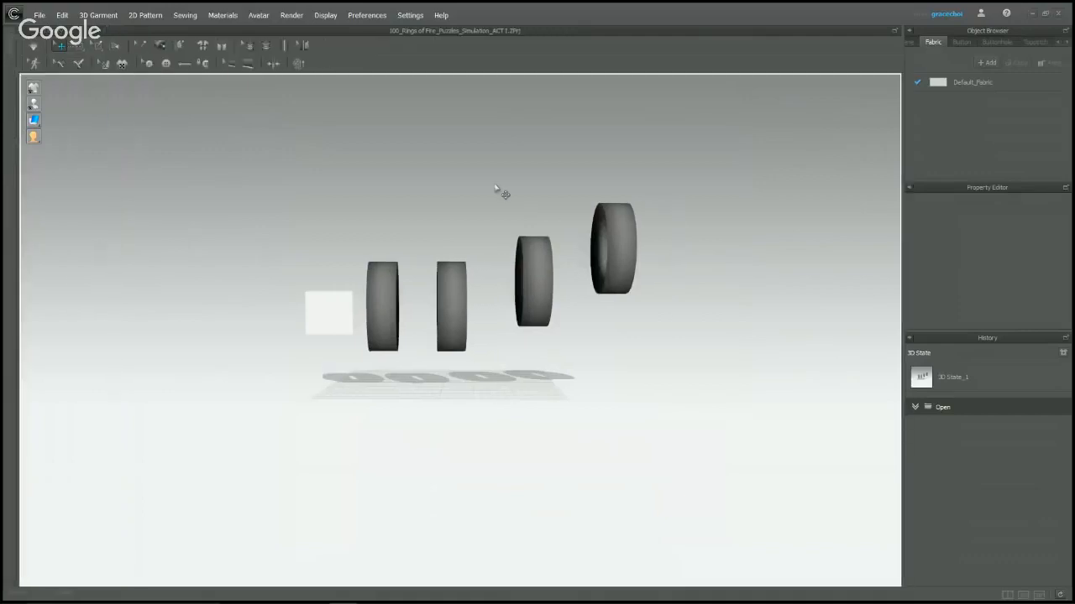
pyautogui.scroll(2, 495, 199)
pyautogui.moveTo(425, 183)
pyautogui.mouseDown(button='right')
pyautogui.moveTo(482, 194)
pyautogui.moveTo(405, 199)
pyautogui.moveTo(425, 168)
pyautogui.moveTo(427, 184)
pyautogui.mouseUp(button='right')
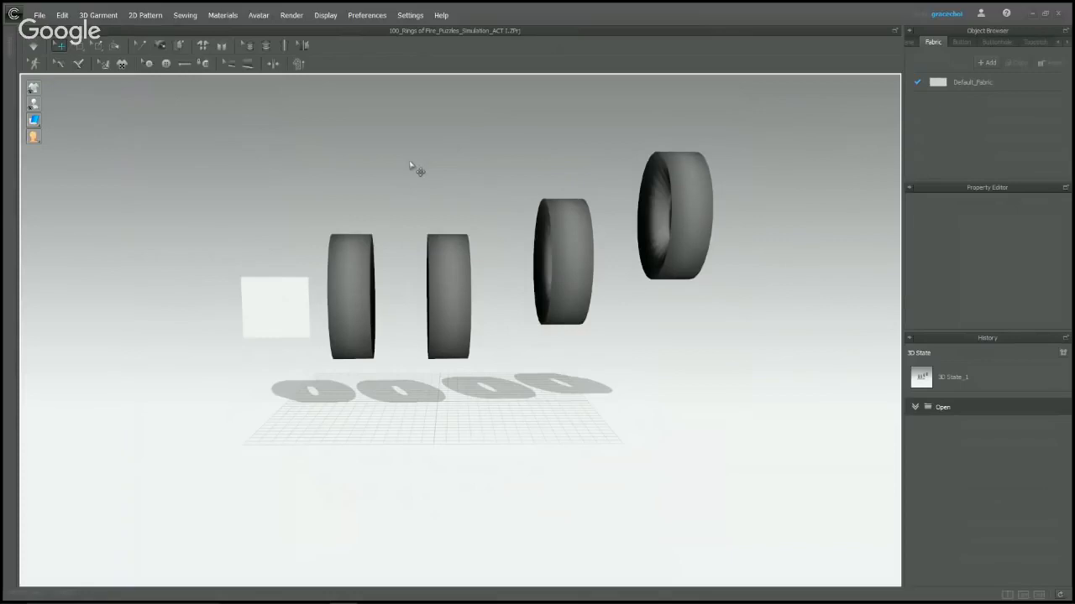
# Start the simulation so the square falls to the floor, and tug the fallen cloth upward near the first ring.
pyautogui.click(39, 48)
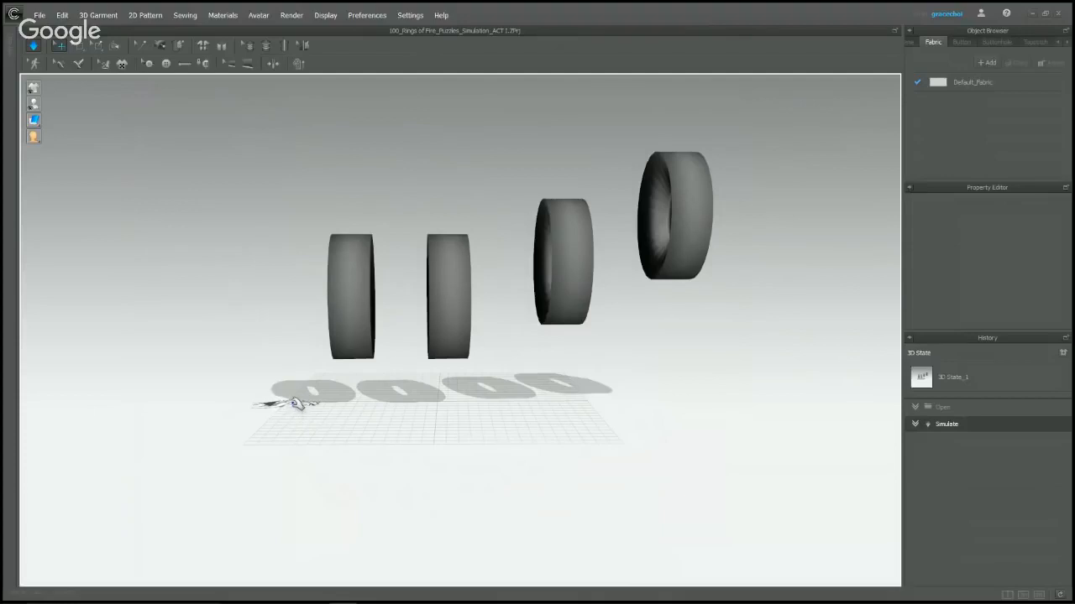
pyautogui.click(297, 404)
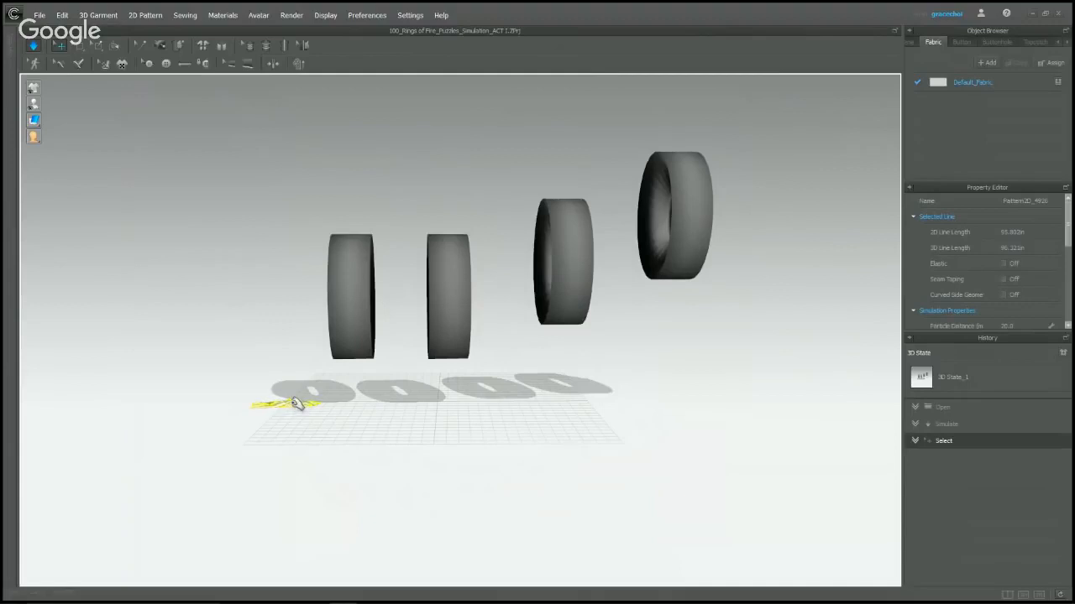
pyautogui.click(361, 386)
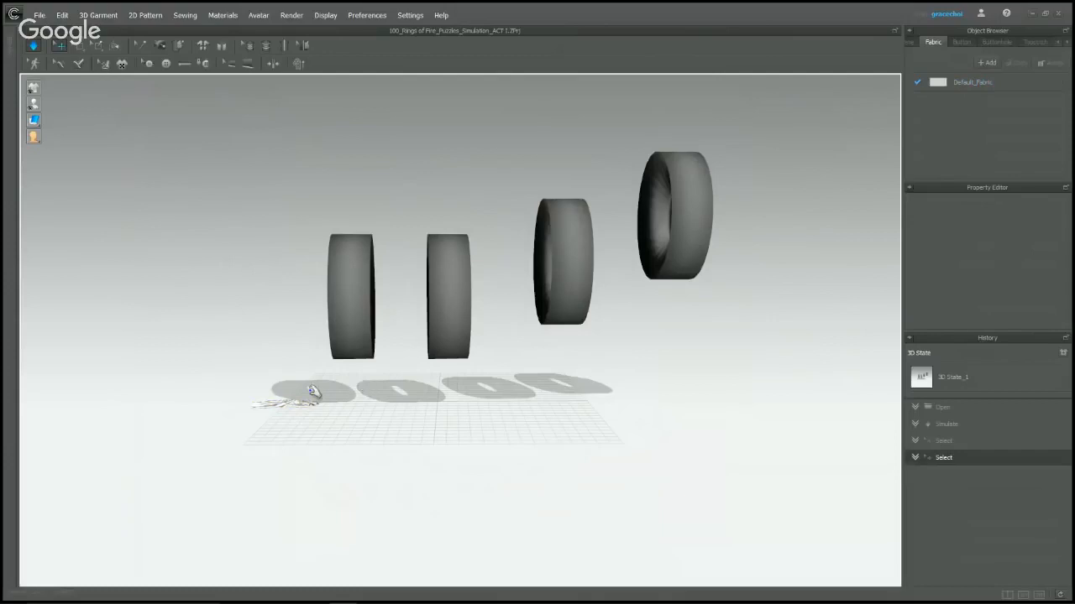
pyautogui.click(293, 403)
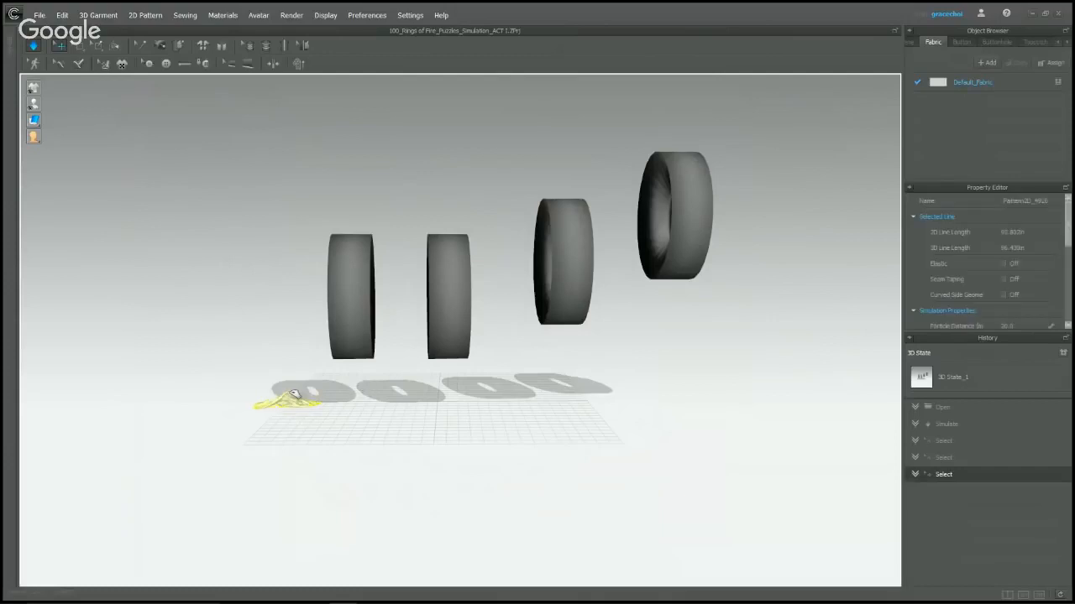
pyautogui.moveTo(293, 392)
pyautogui.mouseDown()
pyautogui.moveTo(282, 233)
pyautogui.moveTo(308, 205)
pyautogui.moveTo(296, 159)
pyautogui.moveTo(319, 141)
pyautogui.moveTo(252, 134)
pyautogui.moveTo(268, 125)
pyautogui.moveTo(252, 145)
pyautogui.moveTo(282, 145)
pyautogui.moveTo(275, 213)
pyautogui.moveTo(301, 155)
pyautogui.moveTo(278, 168)
pyautogui.moveTo(272, 291)
pyautogui.moveTo(242, 283)
pyautogui.moveTo(287, 230)
pyautogui.moveTo(307, 140)
pyautogui.moveTo(312, 160)
pyautogui.mouseUp()
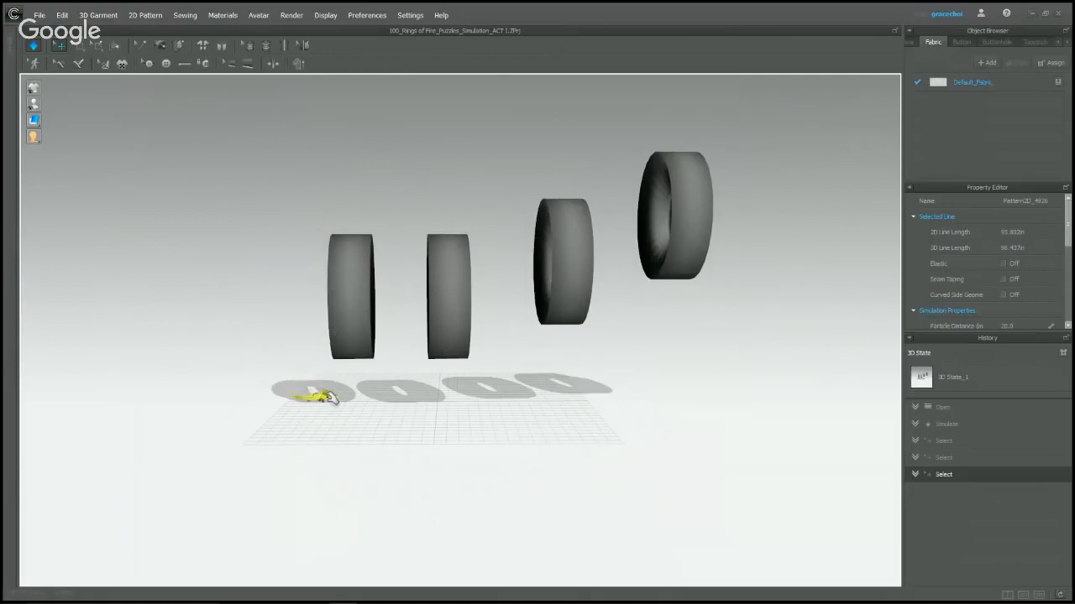
pyautogui.moveTo(356, 393)
pyautogui.mouseDown()
pyautogui.moveTo(412, 407)
pyautogui.moveTo(577, 412)
pyautogui.moveTo(524, 396)
pyautogui.moveTo(540, 391)
pyautogui.moveTo(517, 311)
pyautogui.moveTo(504, 165)
pyautogui.mouseUp()
# Pause and resume the simulation repeatedly while the cloth lies on the floor below the third ring, ending with it paused.
pyautogui.press('space')
pyautogui.press('space')
pyautogui.click(408, 396)
pyautogui.click(34, 46)
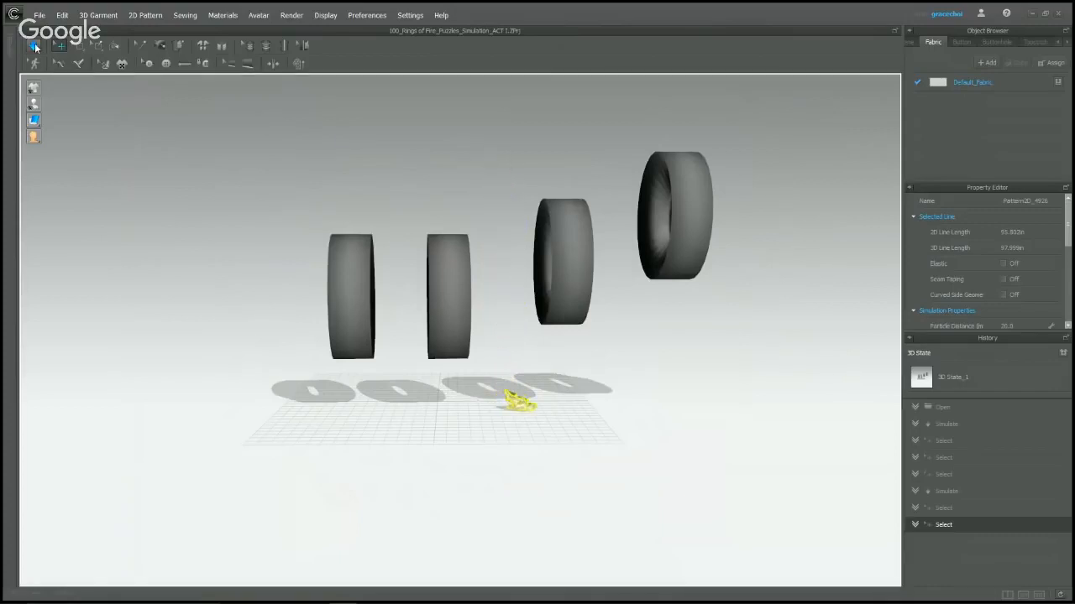
pyautogui.press('space')
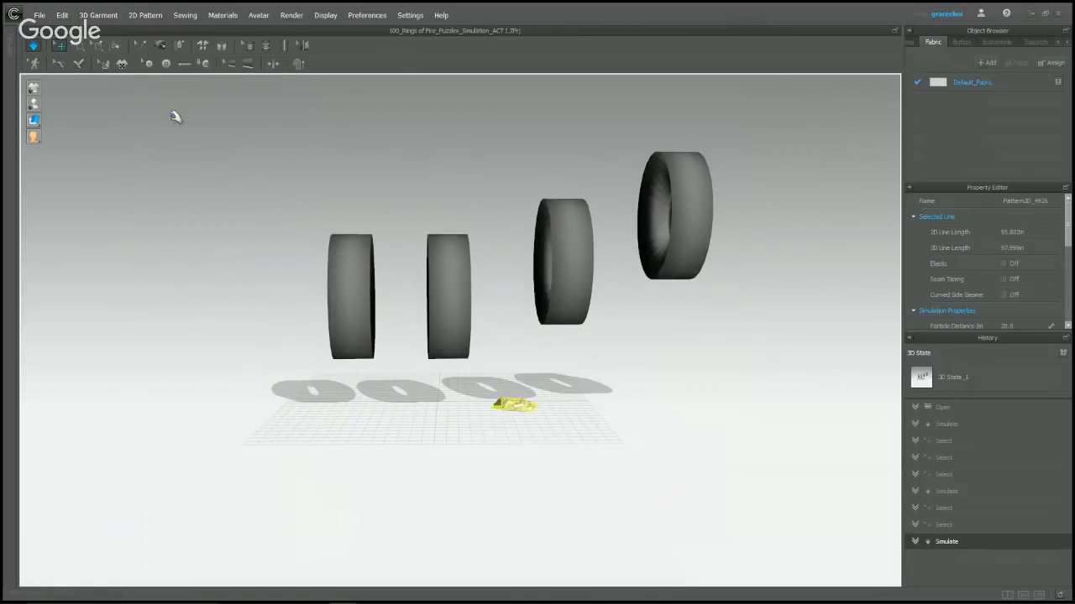
pyautogui.press('space')
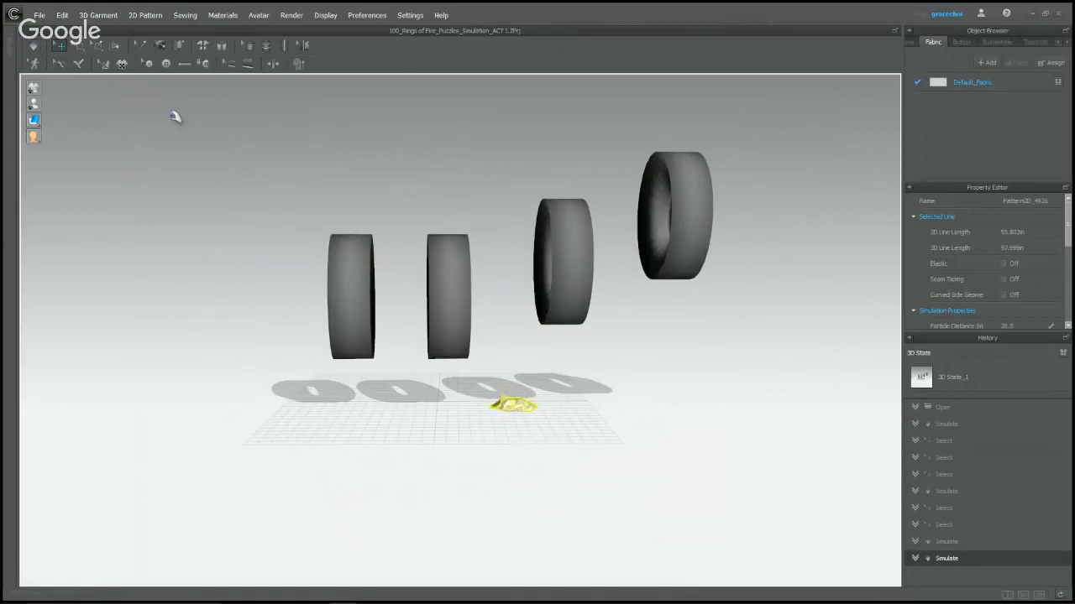
# Lift the cloth into the air above the gap between the first two rings and freeze it there by stopping the simulation.
pyautogui.moveTo(535, 410)
pyautogui.mouseDown()
pyautogui.moveTo(514, 245)
pyautogui.moveTo(445, 201)
pyautogui.moveTo(420, 212)
pyautogui.moveTo(427, 231)
pyautogui.moveTo(403, 272)
pyautogui.moveTo(408, 172)
pyautogui.mouseUp()
pyautogui.press('space')
pyautogui.press('space')
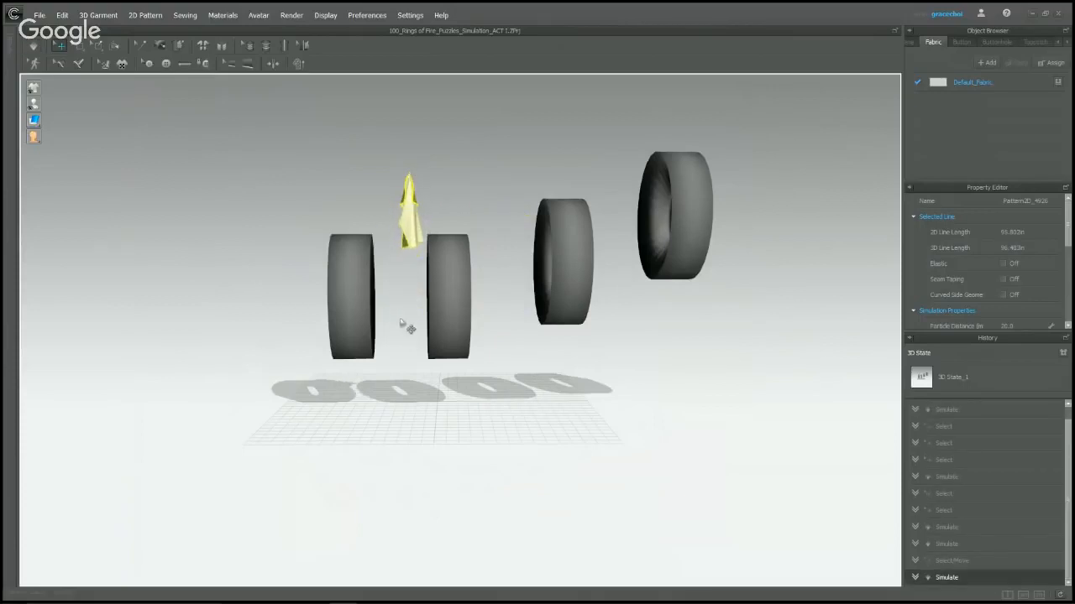
# Bring the cloth to the front of the first ring and adjust its position while the simulation is stopped.
pyautogui.press('space')
pyautogui.moveTo(403, 398)
pyautogui.mouseDown()
pyautogui.moveTo(408, 184)
pyautogui.moveTo(374, 168)
pyautogui.moveTo(328, 192)
pyautogui.moveTo(300, 244)
pyautogui.mouseUp()
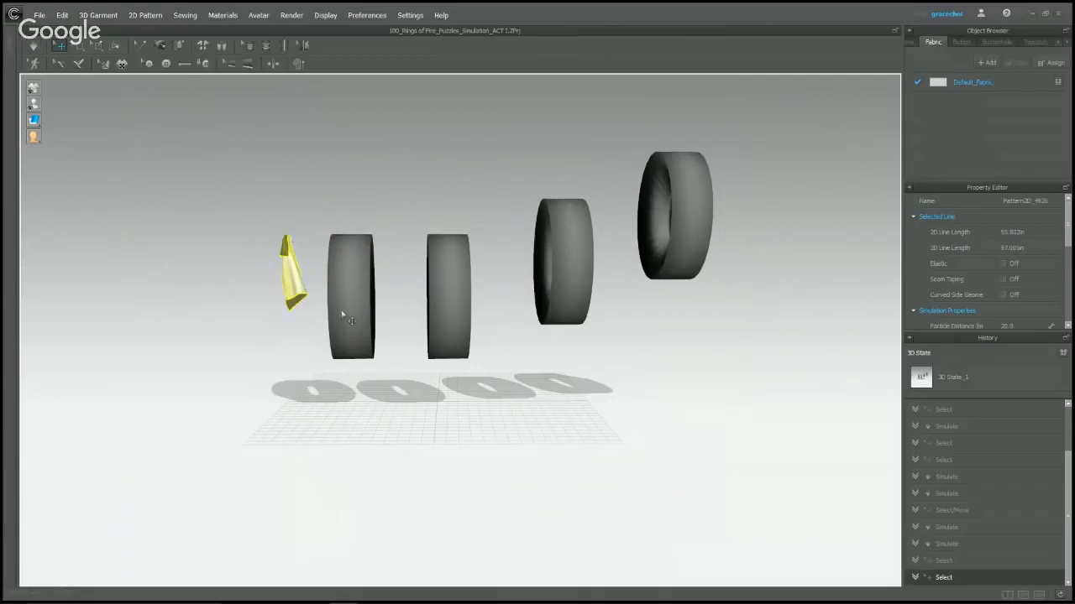
pyautogui.moveTo(342, 315); pyautogui.dragTo(462, 327, button='right')
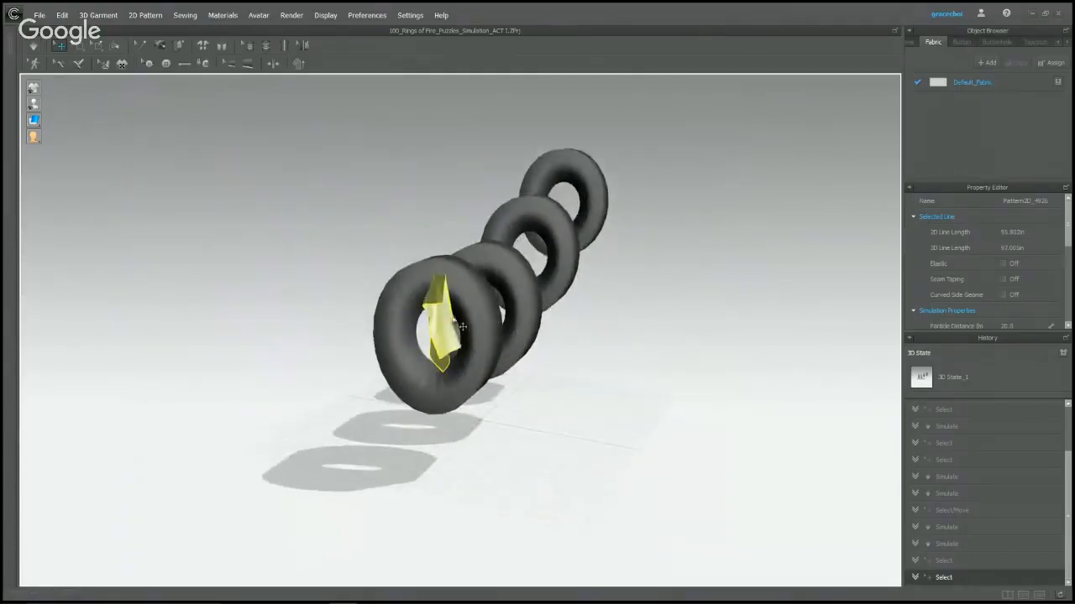
pyautogui.moveTo(448, 315); pyautogui.dragTo(418, 369)
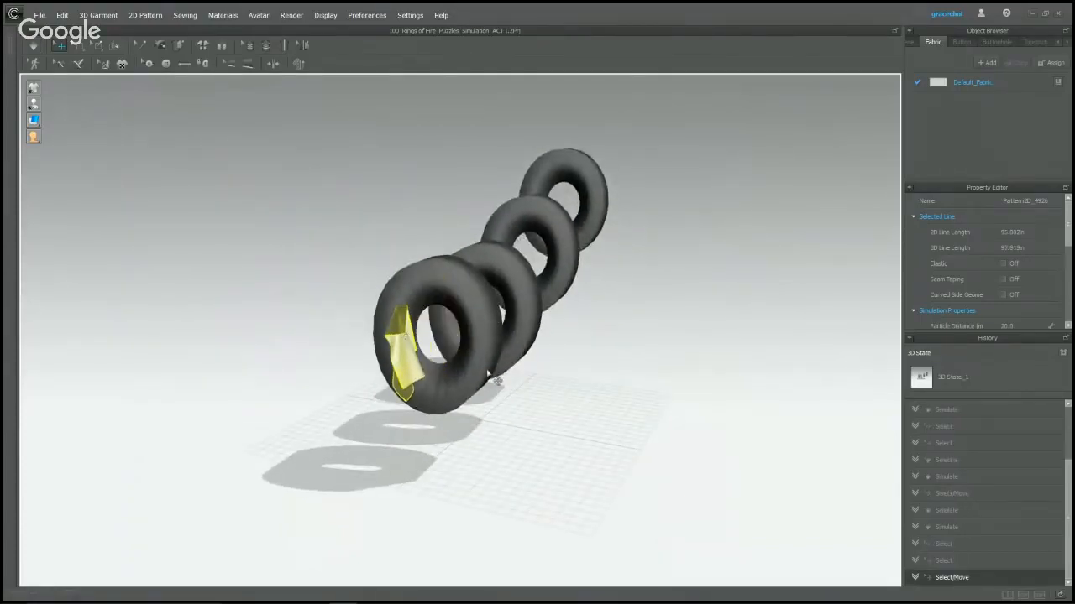
pyautogui.moveTo(492, 377); pyautogui.dragTo(425, 377, button='right')
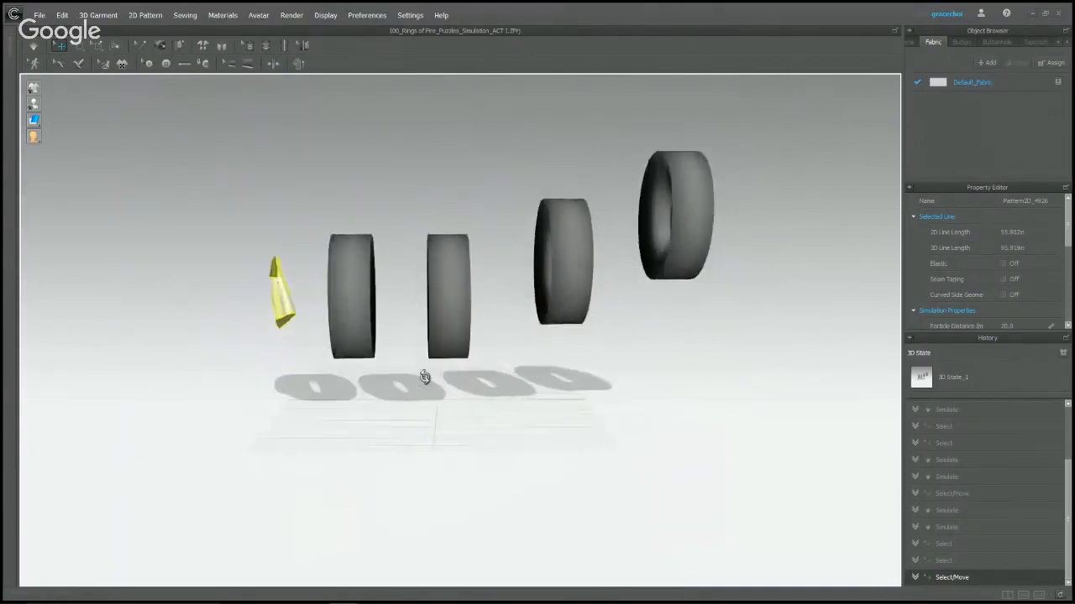
# Restart the simulation and pull the cloth through the first and second rings, holding it in the gap before the third.
pyautogui.press('space')
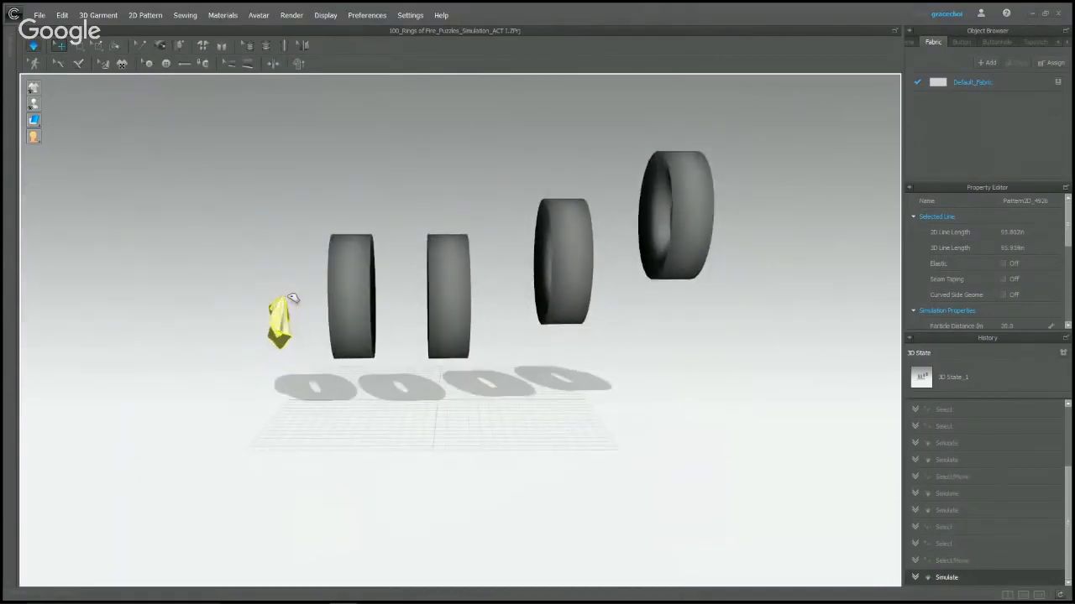
pyautogui.moveTo(293, 300)
pyautogui.mouseDown()
pyautogui.moveTo(313, 303)
pyautogui.moveTo(404, 256)
pyautogui.mouseUp()
pyautogui.moveTo(405, 261); pyautogui.dragTo(641, 307, button='right')
pyautogui.moveTo(641, 307)
pyautogui.mouseDown()
pyautogui.moveTo(611, 331)
pyautogui.moveTo(572, 278)
pyautogui.moveTo(520, 269)
pyautogui.moveTo(502, 250)
pyautogui.moveTo(520, 252)
pyautogui.moveTo(512, 267)
pyautogui.moveTo(525, 244)
pyautogui.moveTo(529, 252)
pyautogui.mouseUp()
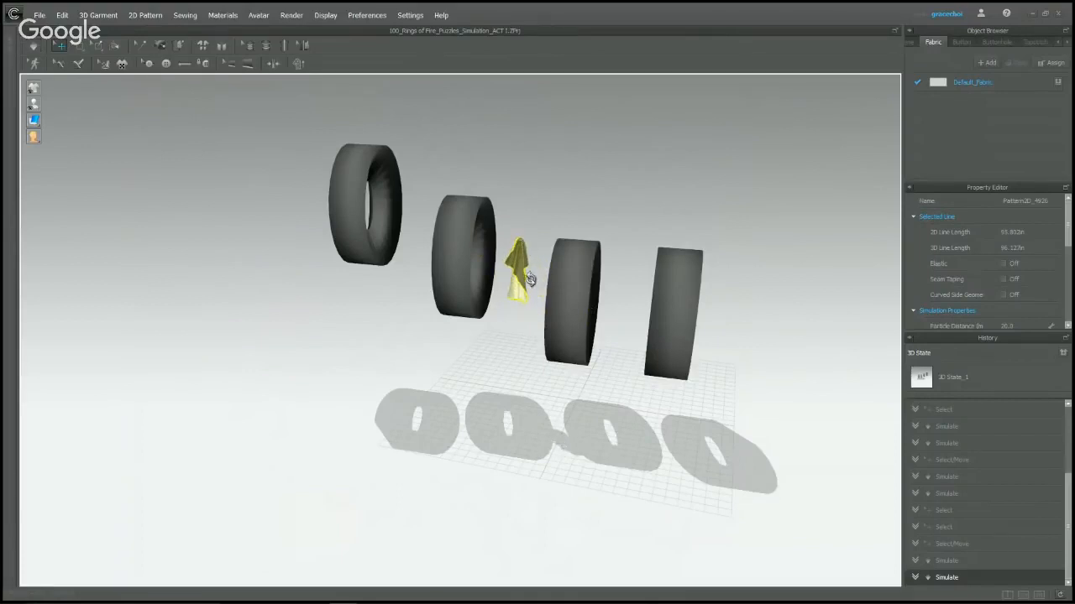
# Pull the simulated cloth through the third ring into the gap before the fourth.
pyautogui.moveTo(530, 279); pyautogui.dragTo(581, 310, button='right')
pyautogui.scroll(5, 571, 265)
pyautogui.moveTo(585, 293)
pyautogui.mouseDown()
pyautogui.moveTo(566, 319)
pyautogui.moveTo(502, 220)
pyautogui.moveTo(437, 264)
pyautogui.moveTo(395, 240)
pyautogui.moveTo(360, 149)
pyautogui.moveTo(369, 148)
pyautogui.mouseUp()
pyautogui.moveTo(369, 149); pyautogui.dragTo(523, 419, button='right')
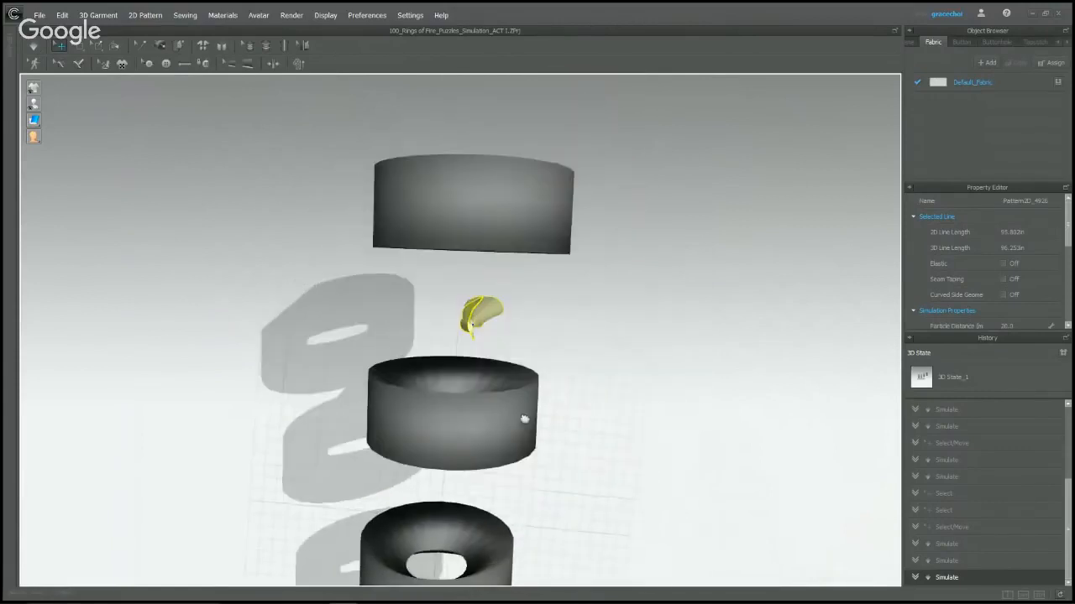
# Pull the cloth through the fourth ring and out its far side, keeping it suspended there.
pyautogui.moveTo(483, 319); pyautogui.dragTo(478, 203)
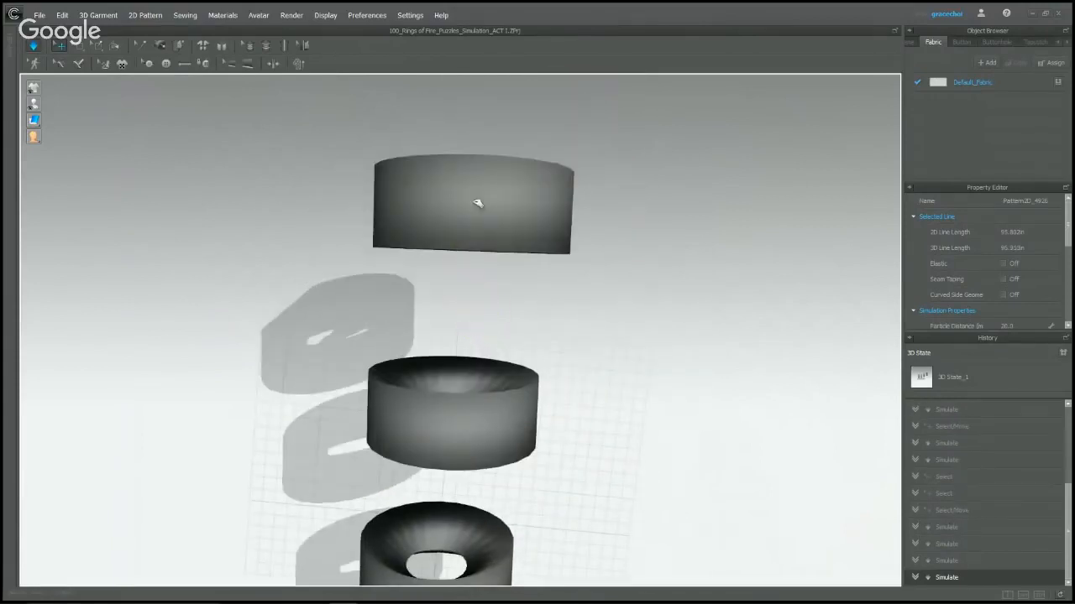
pyautogui.moveTo(481, 149)
pyautogui.mouseDown()
pyautogui.moveTo(479, 91)
pyautogui.moveTo(487, 76)
pyautogui.moveTo(492, 84)
pyautogui.mouseUp()
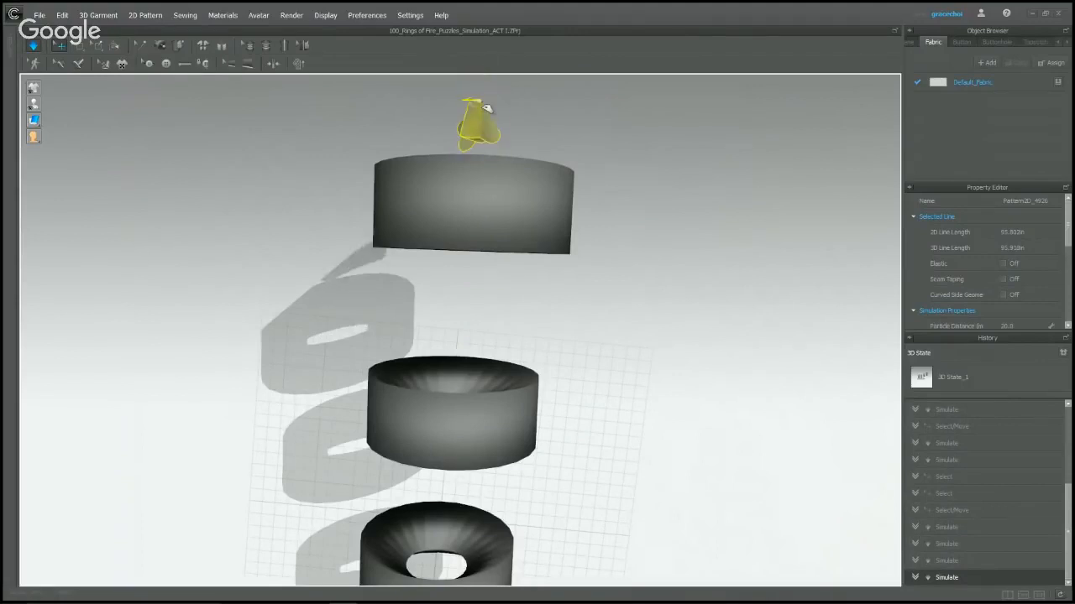
pyautogui.moveTo(537, 139); pyautogui.dragTo(663, 303, button='right')
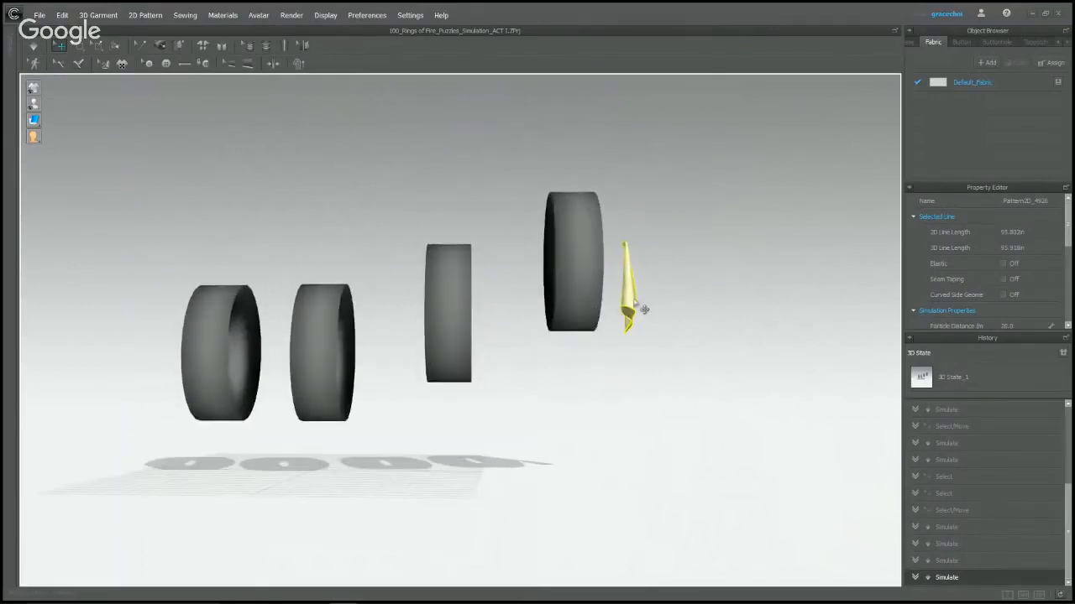
# Resume the simulation, pull the cloth back into the fourth ring and draw it out again on the outer side.
pyautogui.press('space')
pyautogui.moveTo(634, 304); pyautogui.dragTo(634, 231)
pyautogui.moveTo(646, 256); pyautogui.dragTo(585, 273, button='right')
pyautogui.moveTo(585, 273); pyautogui.dragTo(561, 216)
pyautogui.moveTo(562, 217); pyautogui.dragTo(626, 262, button='right')
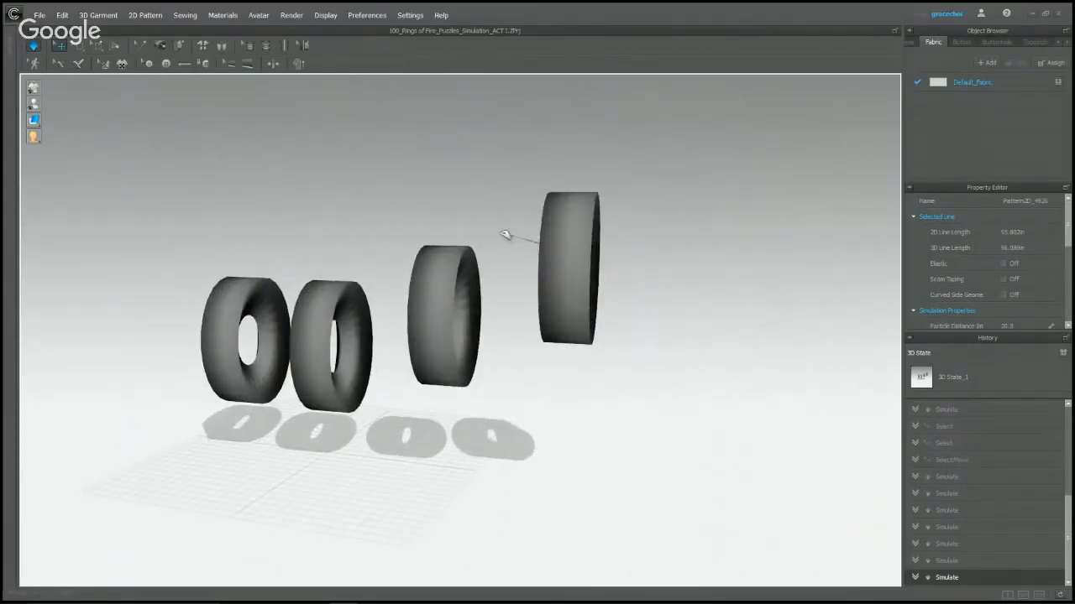
pyautogui.moveTo(505, 235)
pyautogui.mouseDown()
pyautogui.moveTo(502, 250)
pyautogui.moveTo(492, 211)
pyautogui.moveTo(448, 256)
pyautogui.moveTo(458, 220)
pyautogui.moveTo(527, 244)
pyautogui.moveTo(659, 236)
pyautogui.moveTo(684, 277)
pyautogui.moveTo(693, 235)
pyautogui.moveTo(739, 277)
pyautogui.moveTo(806, 259)
pyautogui.moveTo(672, 272)
pyautogui.mouseUp()
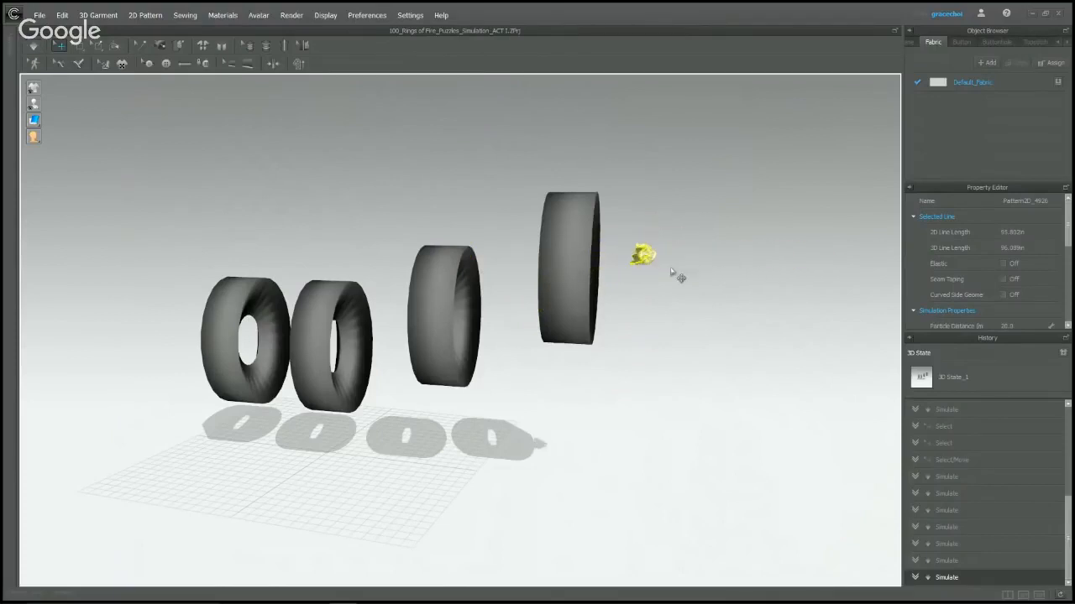
pyautogui.moveTo(669, 319); pyautogui.dragTo(564, 338, button='right')
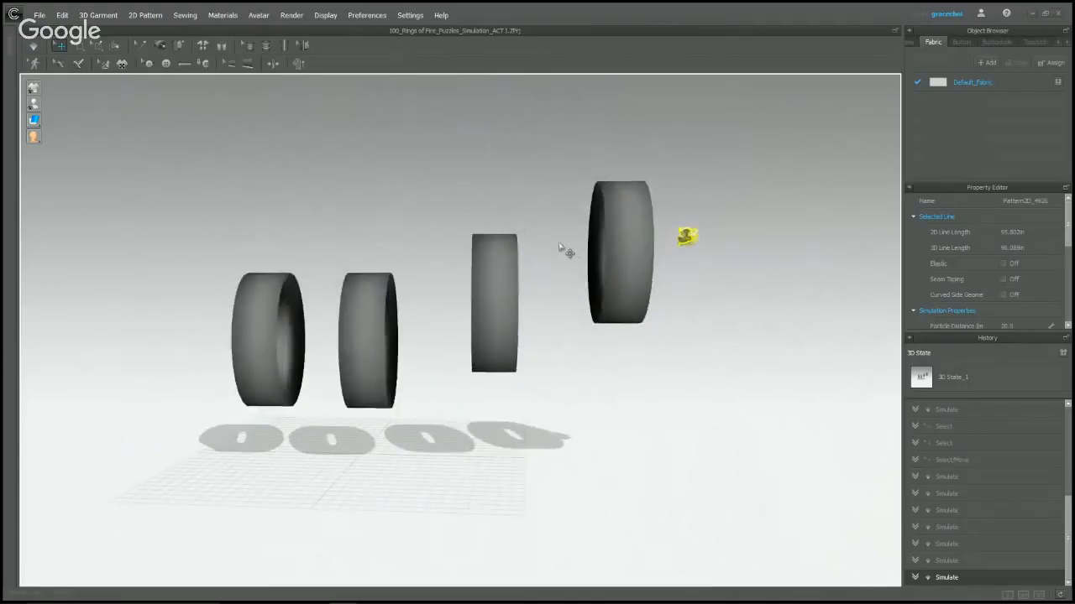
# Open the 101_Tablecloth simulation puzzle from the ACT I library without saving the current project, and dismiss its notices.
pyautogui.click(11, 47)
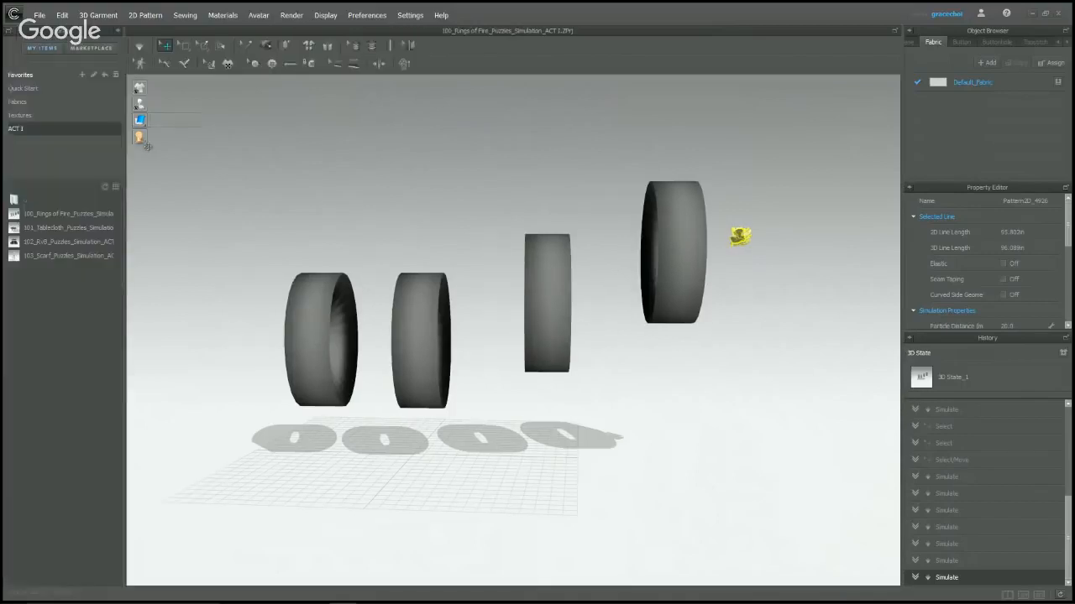
pyautogui.doubleClick(48, 228)
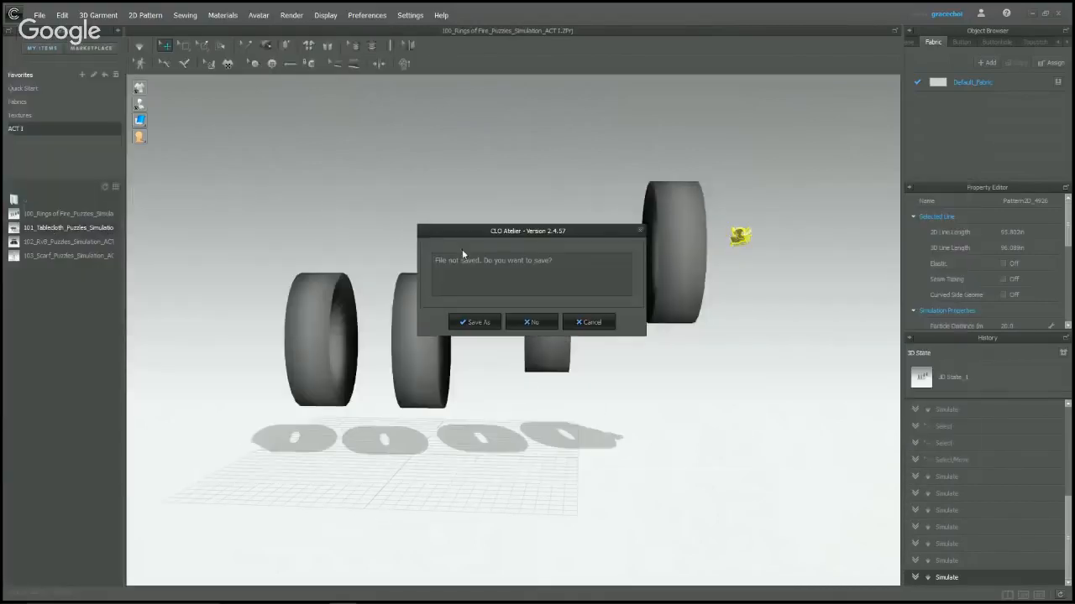
pyautogui.click(535, 322)
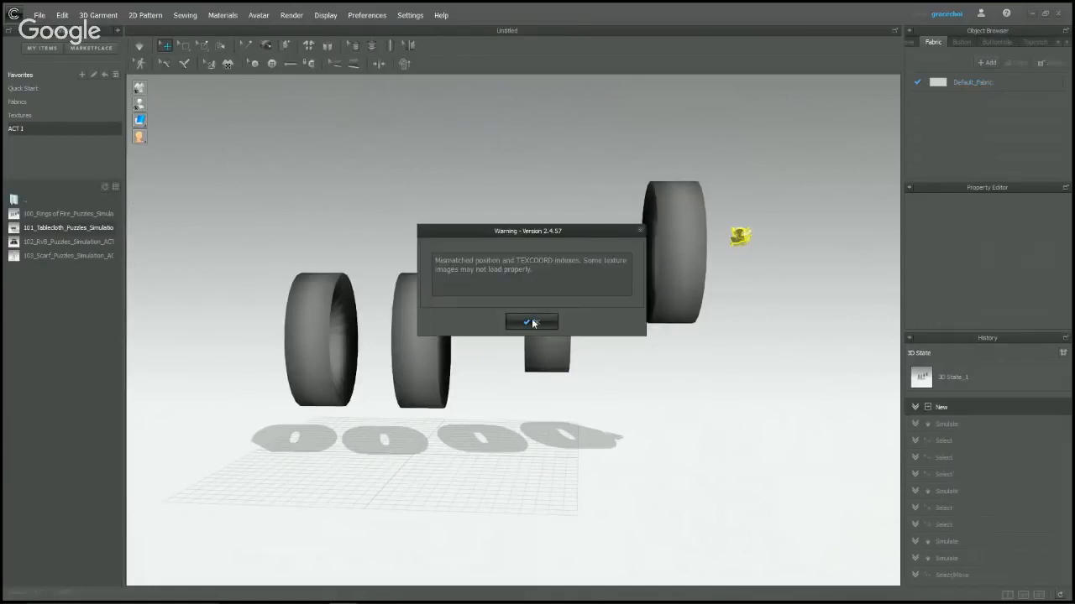
pyautogui.click(532, 323)
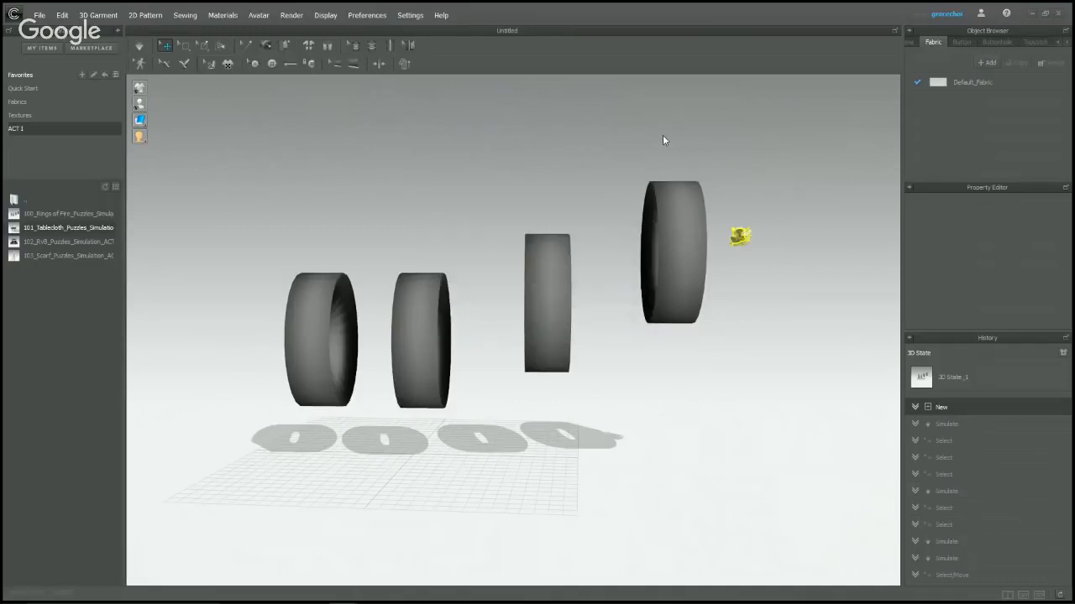
pyautogui.click(735, 153)
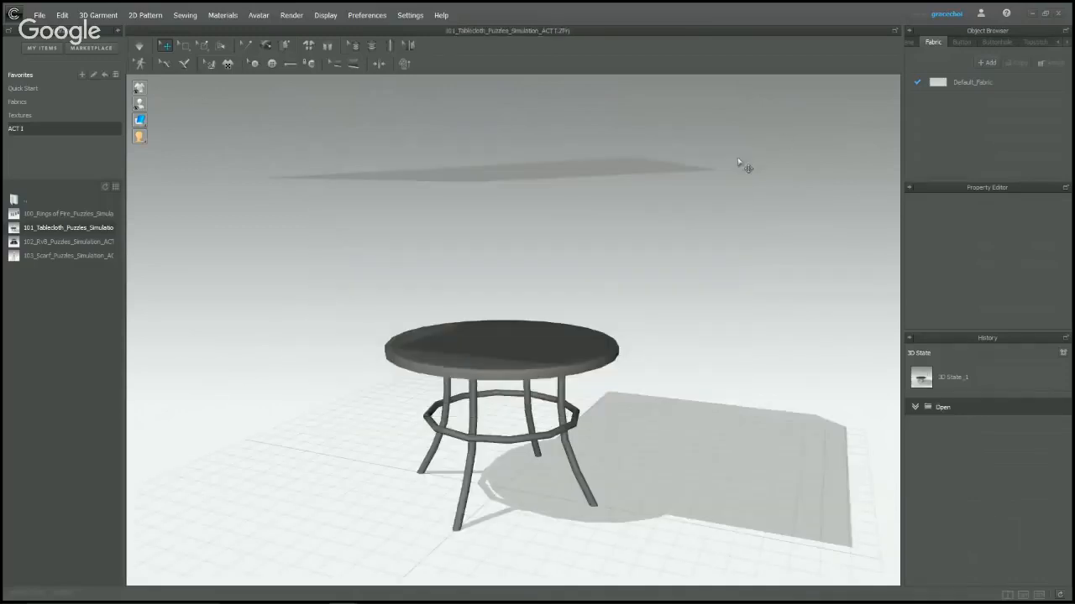
# Simulate the flat square above the round table so it drapes over the tabletop, and inspect the hanging edges.
pyautogui.moveTo(480, 323); pyautogui.dragTo(137, 106, button='right')
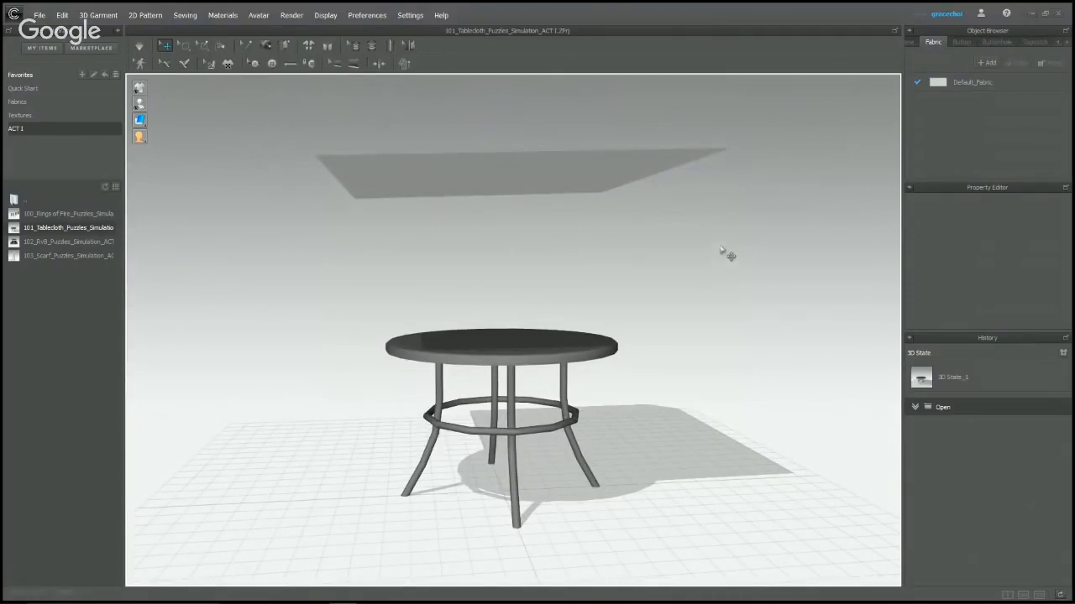
pyautogui.moveTo(706, 244); pyautogui.dragTo(701, 265, button='right')
pyautogui.press('space')
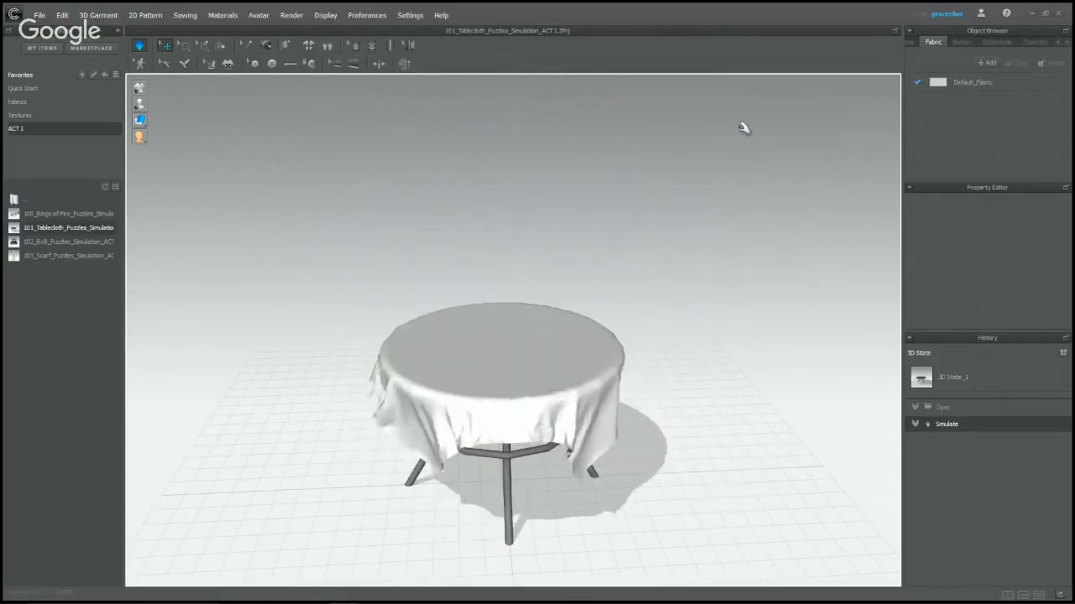
pyautogui.moveTo(739, 245); pyautogui.dragTo(702, 377, button='right')
pyautogui.moveTo(638, 369); pyautogui.dragTo(685, 375, button='right')
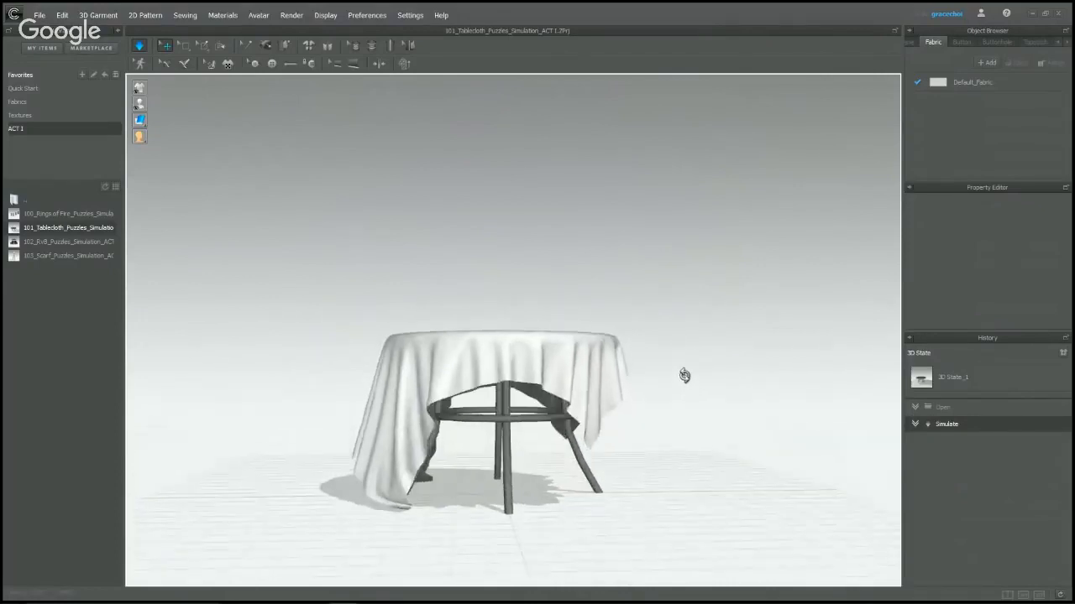
# With the simulation running, pull the tablecloth outward past the table rim on a short-hanging side and release it.
pyautogui.click(620, 343)
pyautogui.moveTo(621, 353); pyautogui.dragTo(685, 405, button='right')
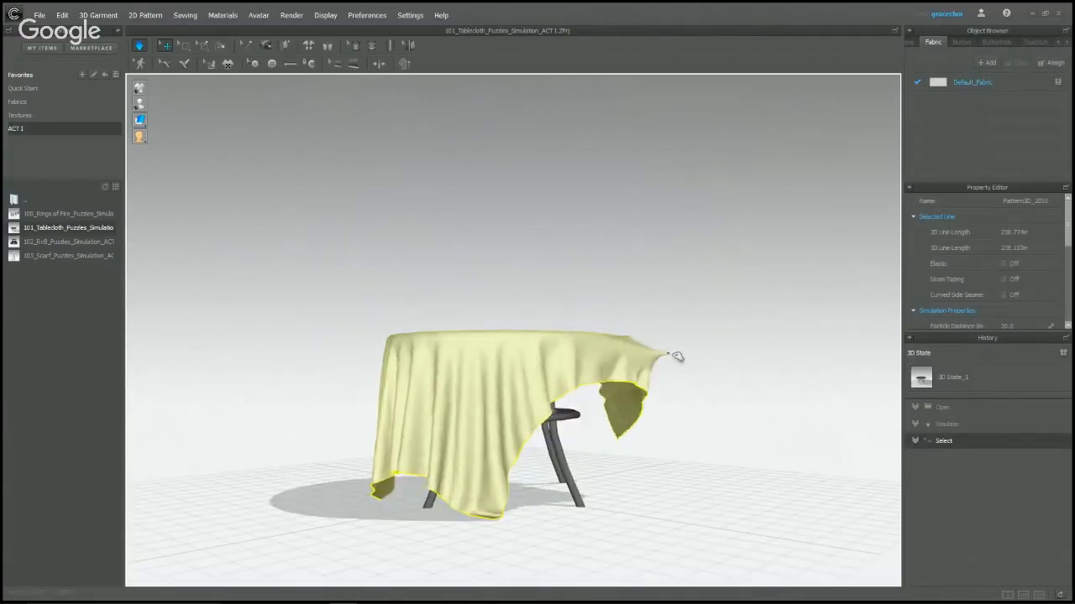
pyautogui.moveTo(678, 356); pyautogui.dragTo(675, 354)
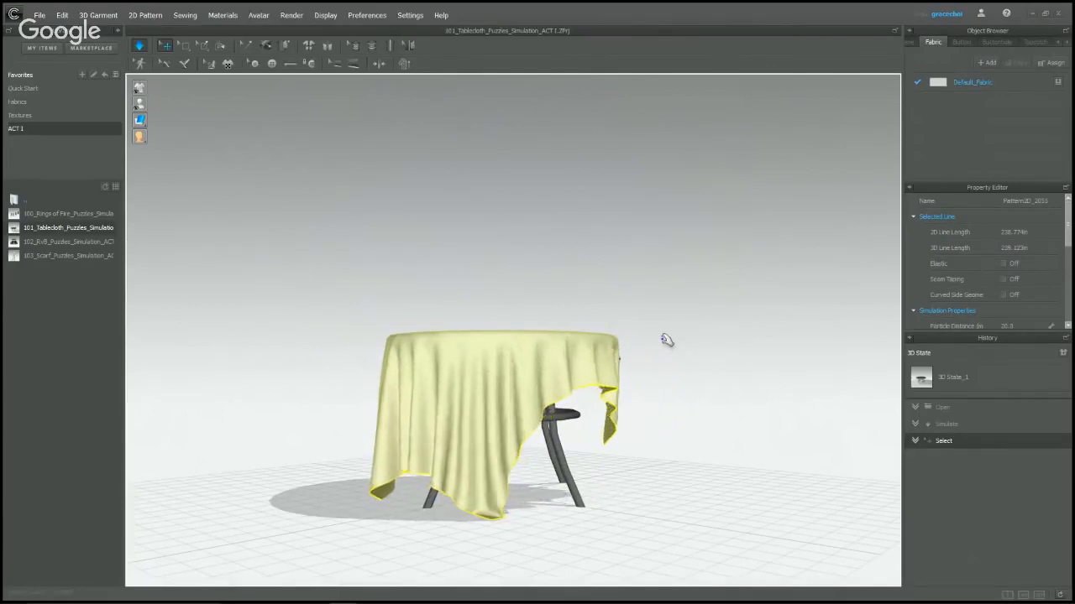
pyautogui.moveTo(655, 375); pyautogui.dragTo(645, 351, button='right')
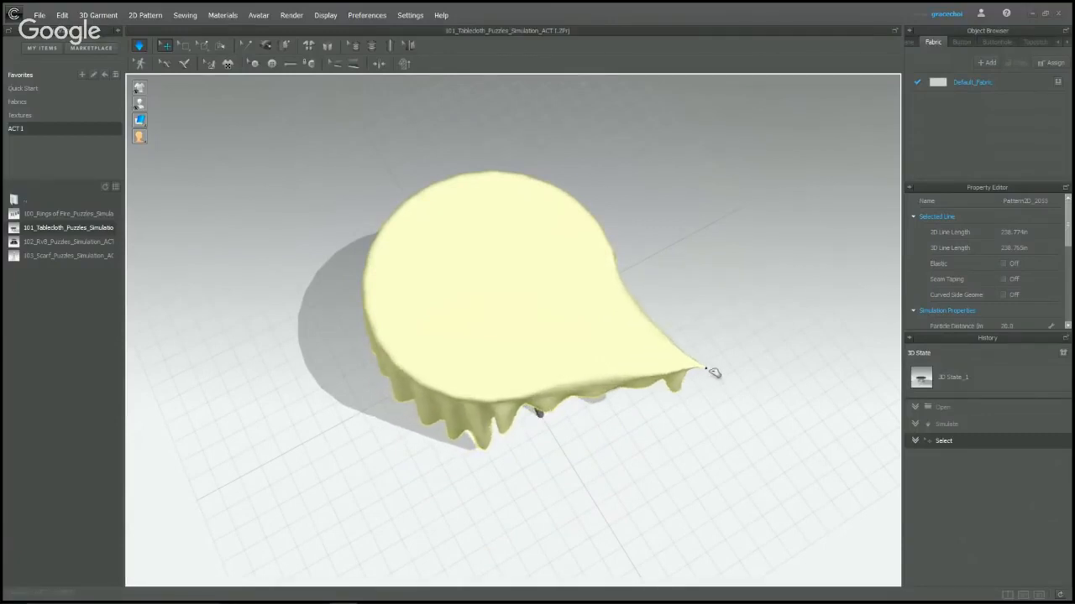
pyautogui.moveTo(728, 379); pyautogui.dragTo(727, 377)
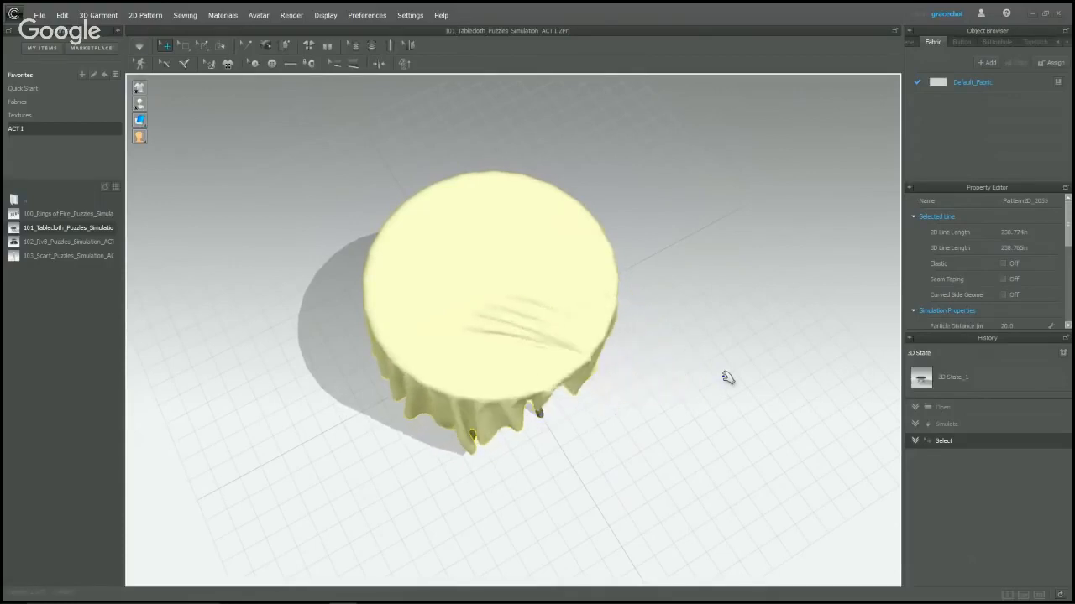
# Pull the tablecloth farther out over the table edge on another short-hanging side and let it drop.
pyautogui.moveTo(724, 377); pyautogui.dragTo(392, 251, button='right')
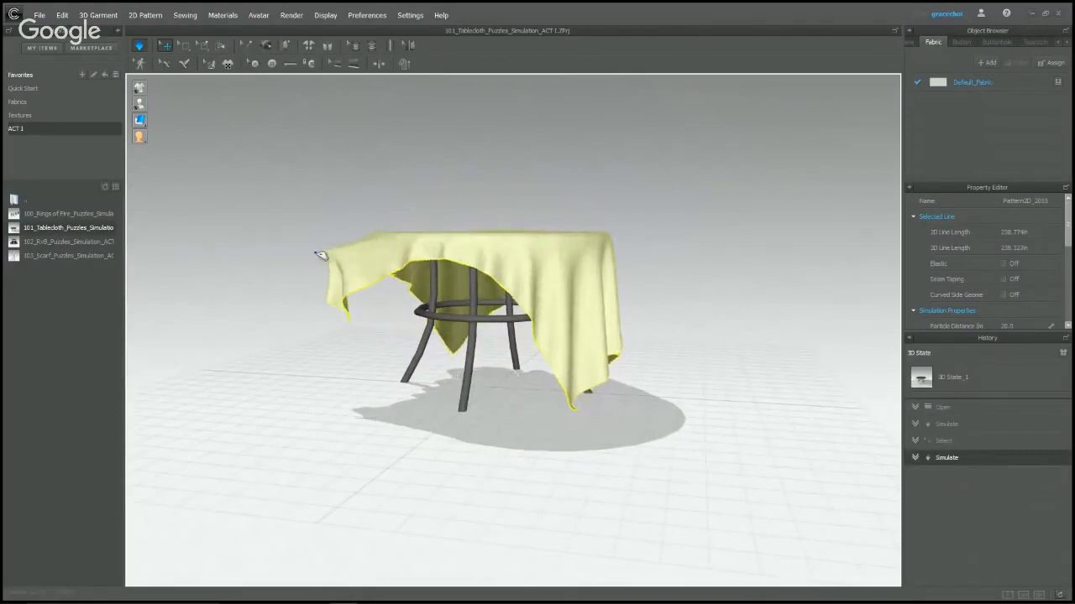
pyautogui.moveTo(320, 255); pyautogui.dragTo(246, 262)
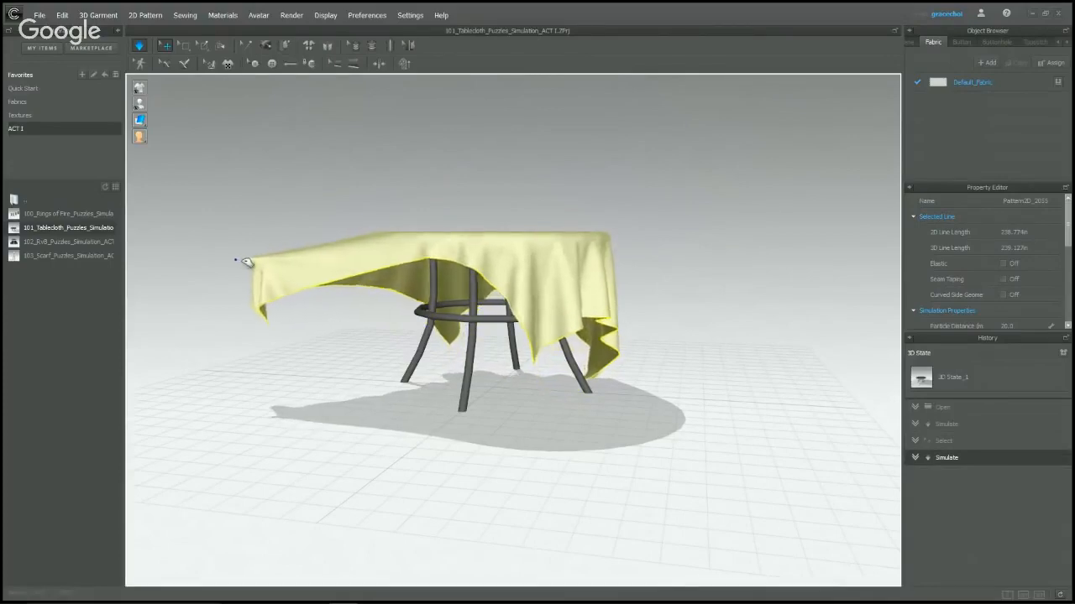
pyautogui.moveTo(238, 264); pyautogui.dragTo(234, 265)
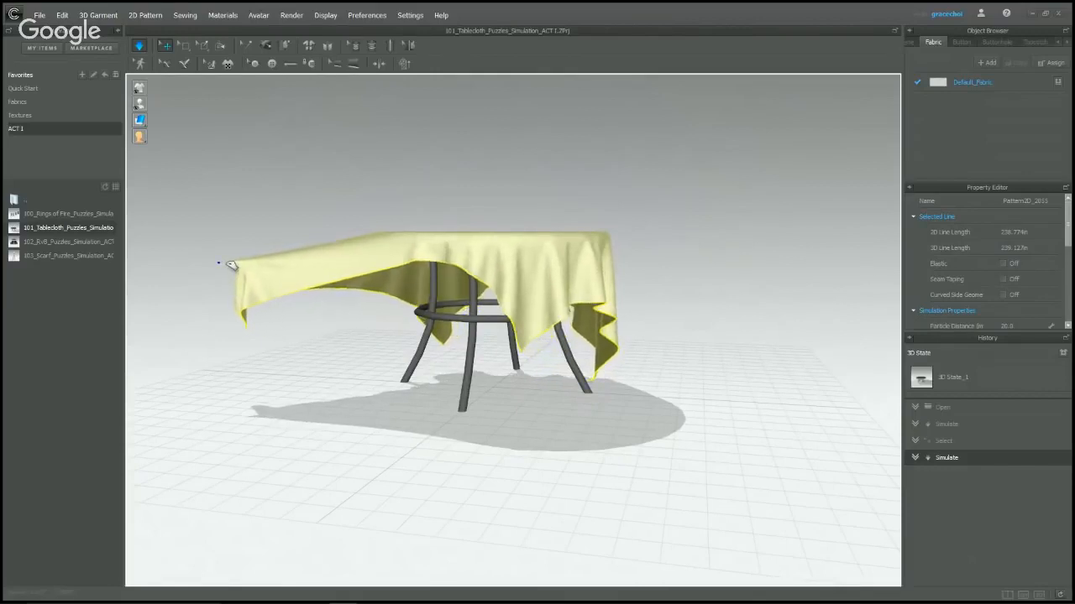
pyautogui.moveTo(231, 264); pyautogui.dragTo(234, 265)
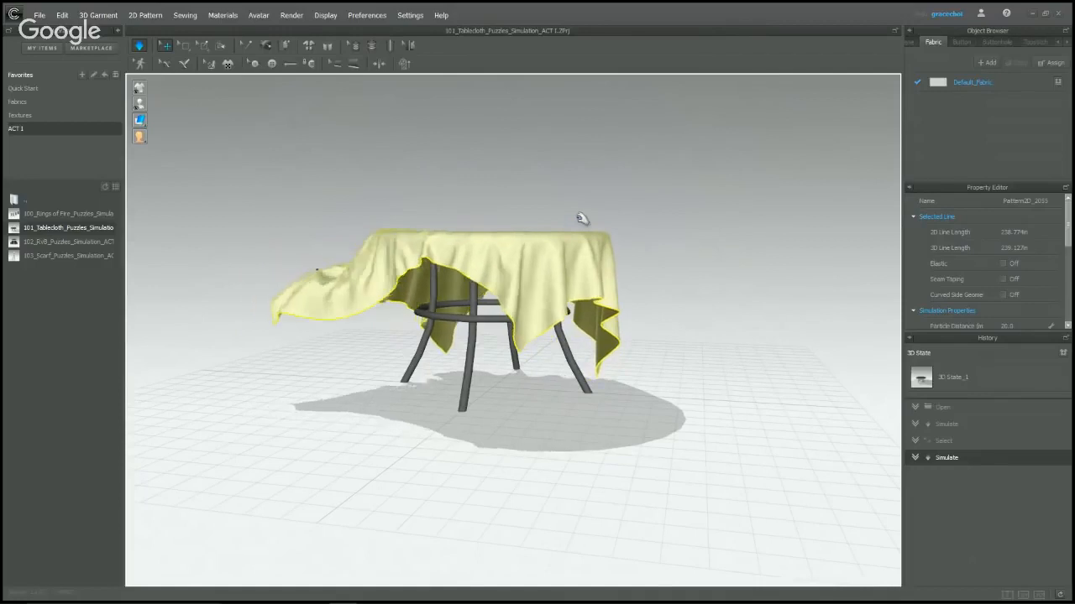
# Pull the remaining uneven side of the tablecloth outward, release it, deselect the cloth and stop the simulation.
pyautogui.moveTo(495, 260); pyautogui.dragTo(632, 288, button='right')
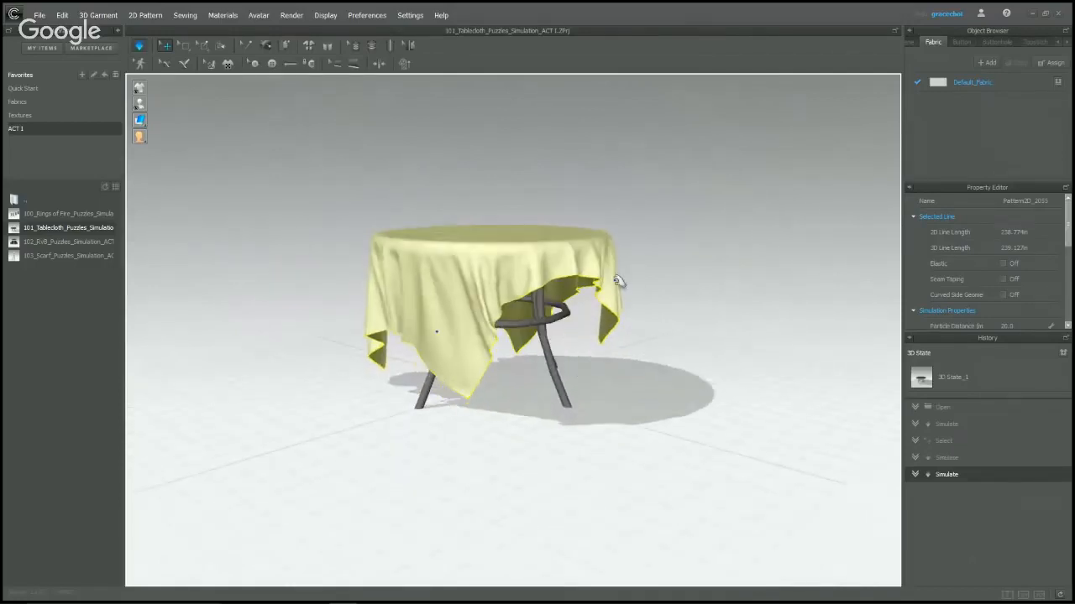
pyautogui.click(626, 241)
pyautogui.click(619, 247)
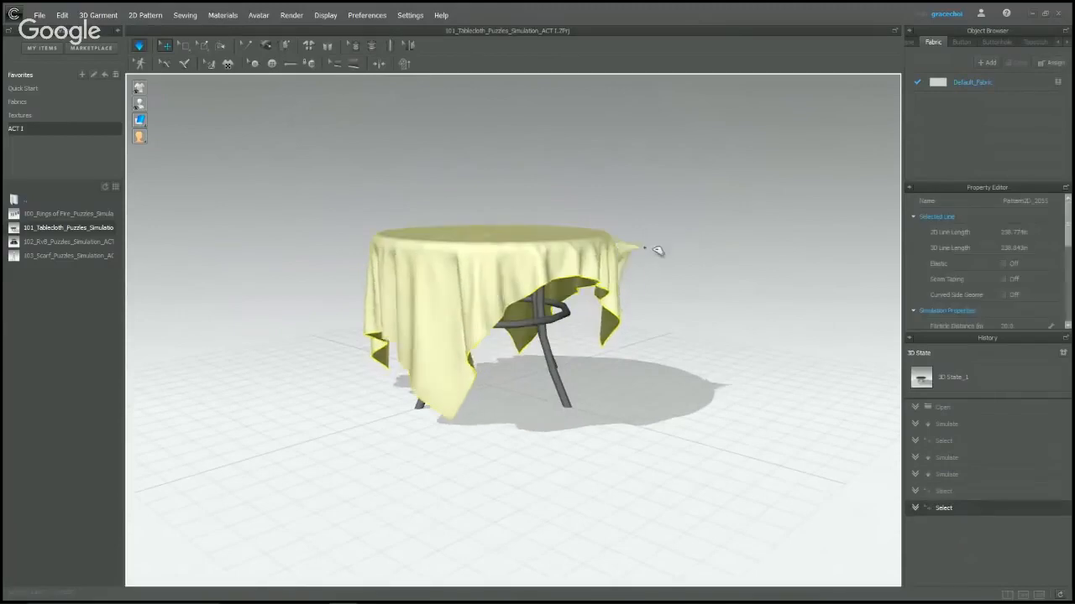
pyautogui.moveTo(658, 251)
pyautogui.mouseDown()
pyautogui.moveTo(696, 251)
pyautogui.moveTo(685, 209)
pyautogui.mouseUp()
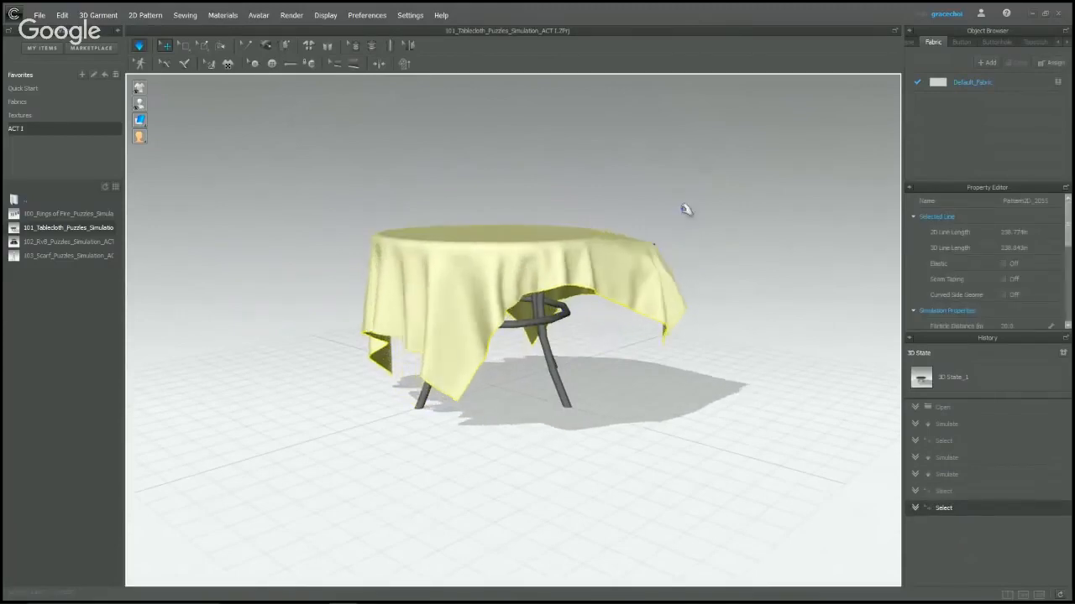
pyautogui.click(684, 197)
pyautogui.moveTo(629, 259); pyautogui.dragTo(438, 293, button='right')
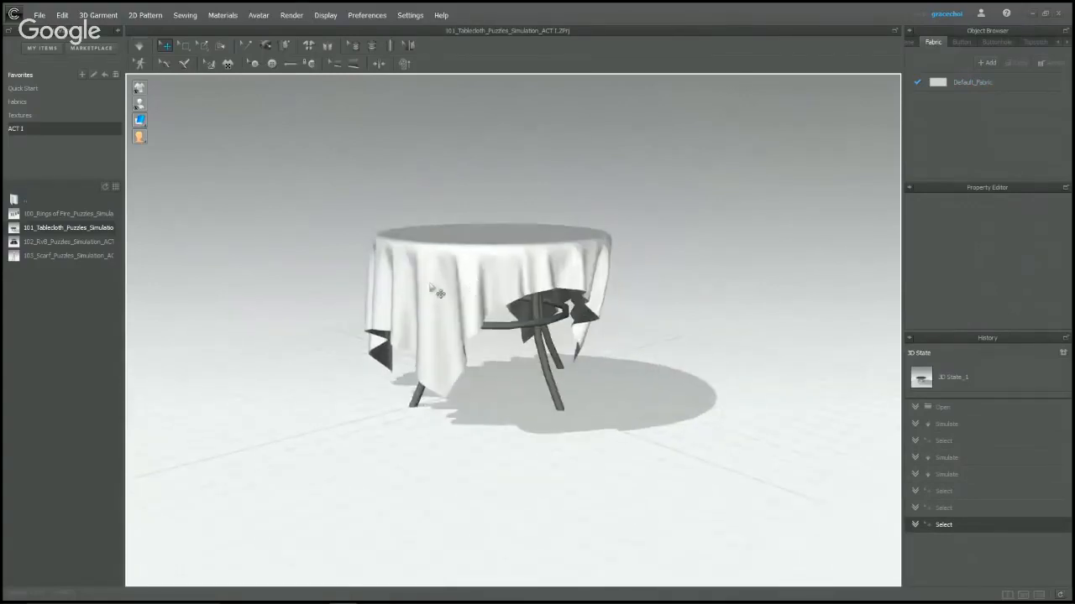
pyautogui.click(118, 30)
pyautogui.click(31, 34)
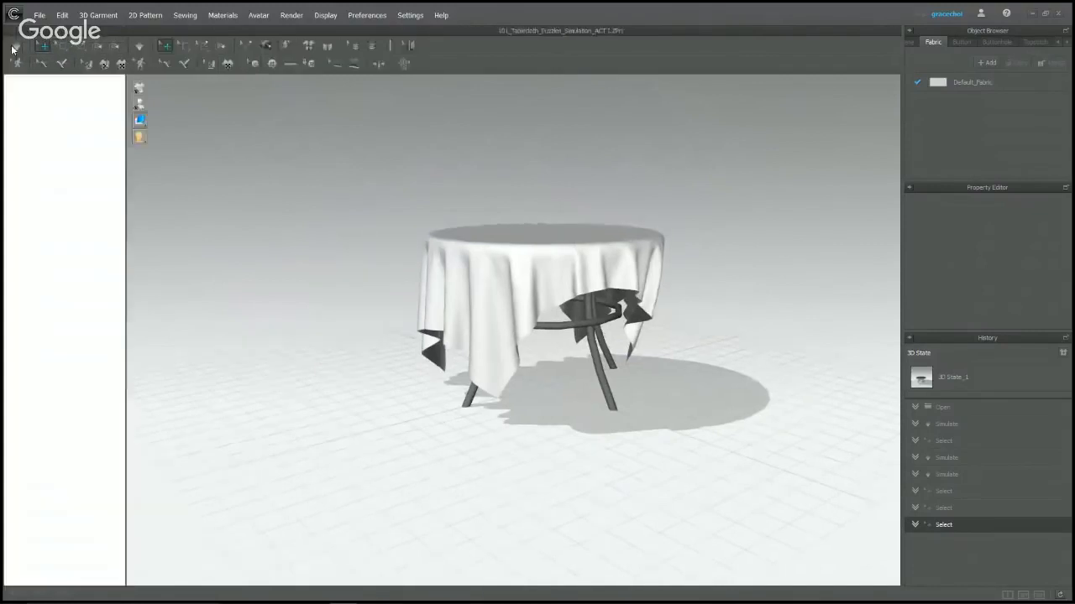
pyautogui.moveTo(738, 286); pyautogui.dragTo(558, 299, button='right')
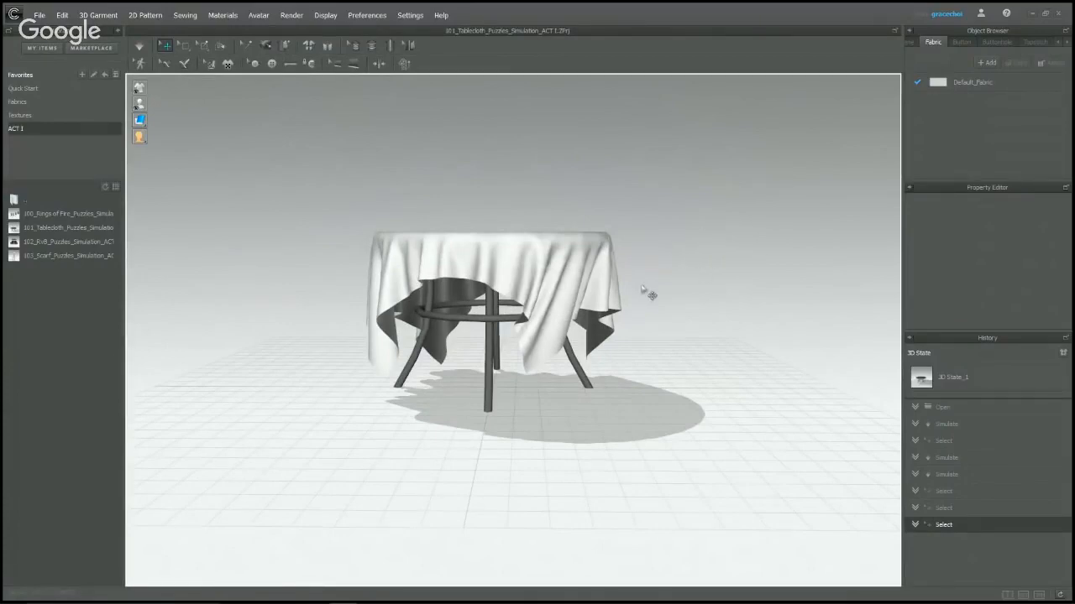
# Open the 102_RvB simulation puzzle from the ACT I library without saving the current project, and dismiss its instructions.
pyautogui.click(56, 243)
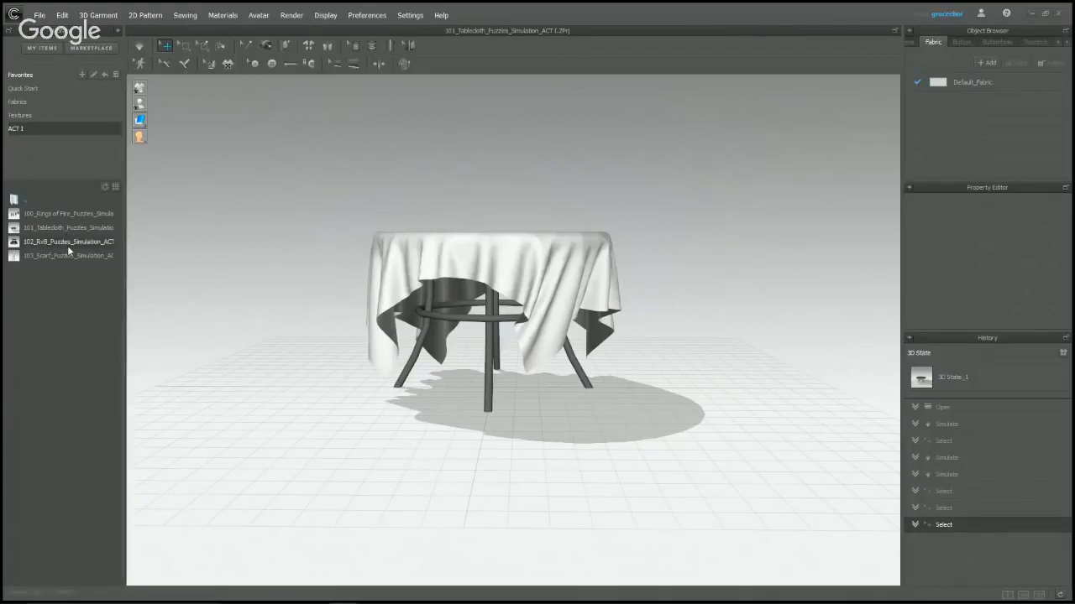
pyautogui.doubleClick(67, 242)
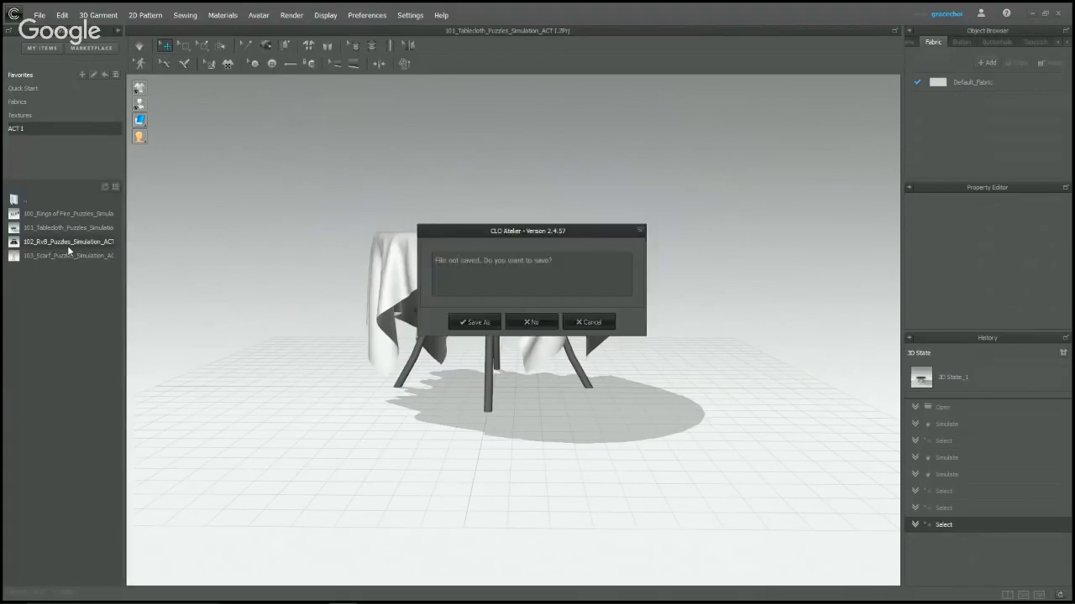
pyautogui.click(534, 324)
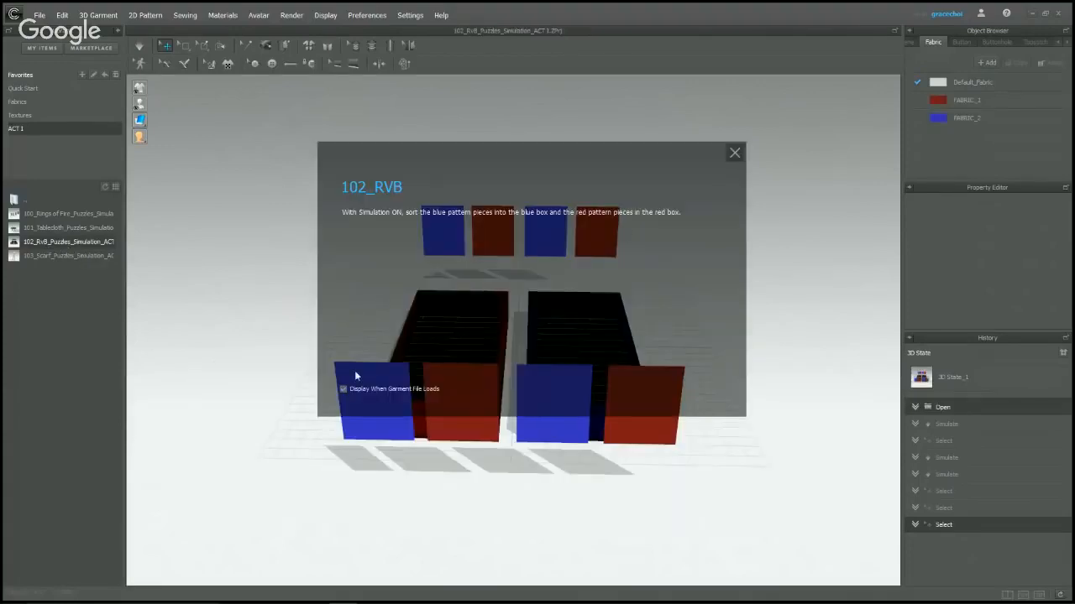
pyautogui.click(733, 154)
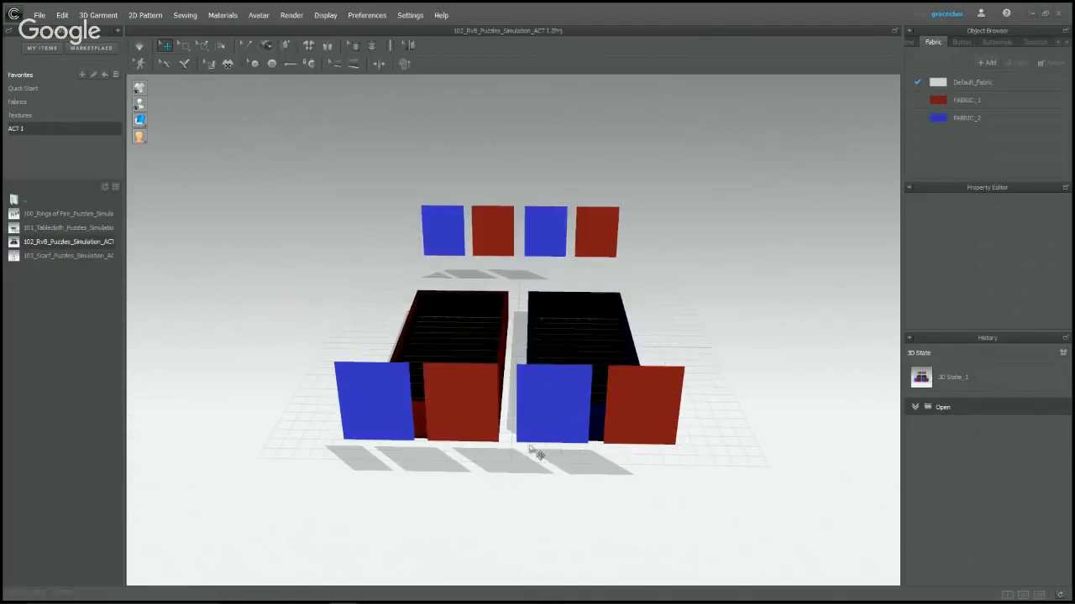
# Start the simulation so the red and blue pattern pieces fall to the floor beside the boxes, and deselect everything.
pyautogui.moveTo(538, 454); pyautogui.dragTo(584, 360, button='right')
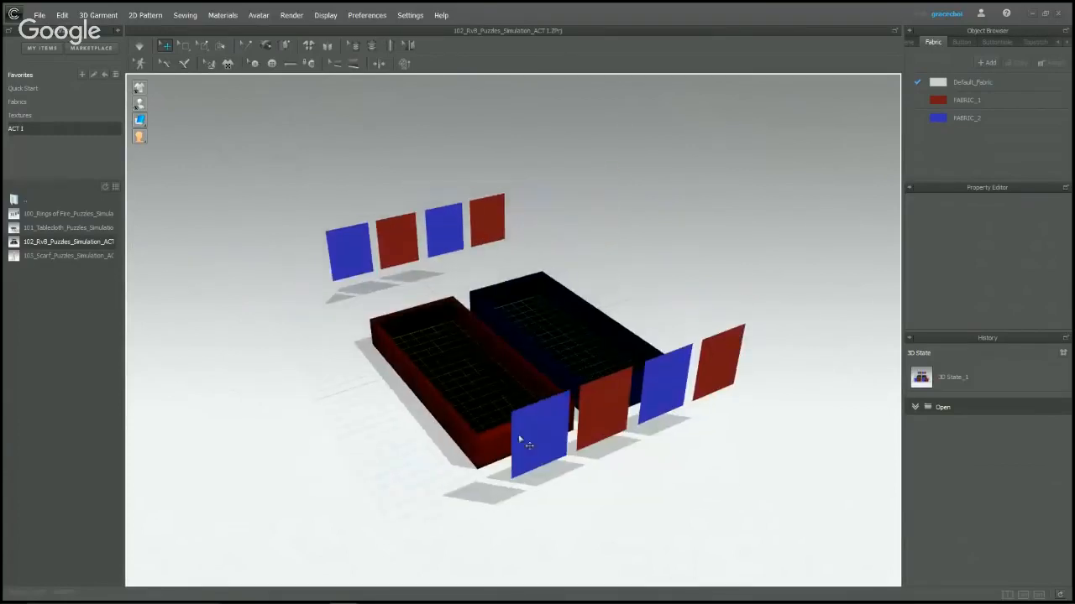
pyautogui.moveTo(521, 440); pyautogui.dragTo(631, 421, button='right')
pyautogui.moveTo(506, 413); pyautogui.dragTo(697, 313, button='right')
pyautogui.click(686, 294)
pyautogui.moveTo(686, 294); pyautogui.dragTo(691, 284)
pyautogui.moveTo(691, 284); pyautogui.dragTo(598, 374, button='right')
pyautogui.press('space')
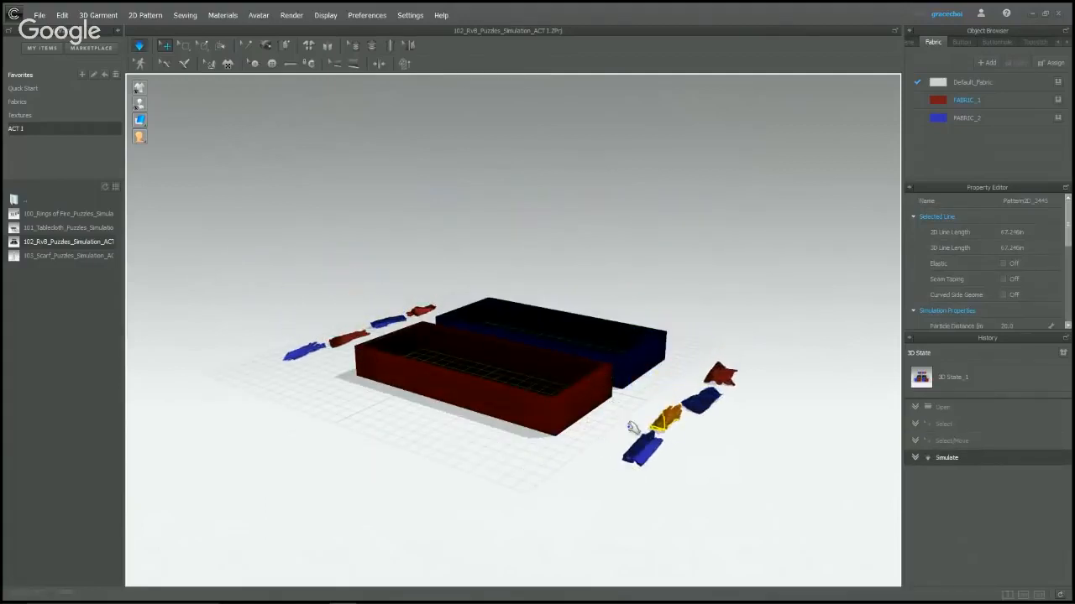
pyautogui.moveTo(663, 394); pyautogui.dragTo(466, 423, button='right')
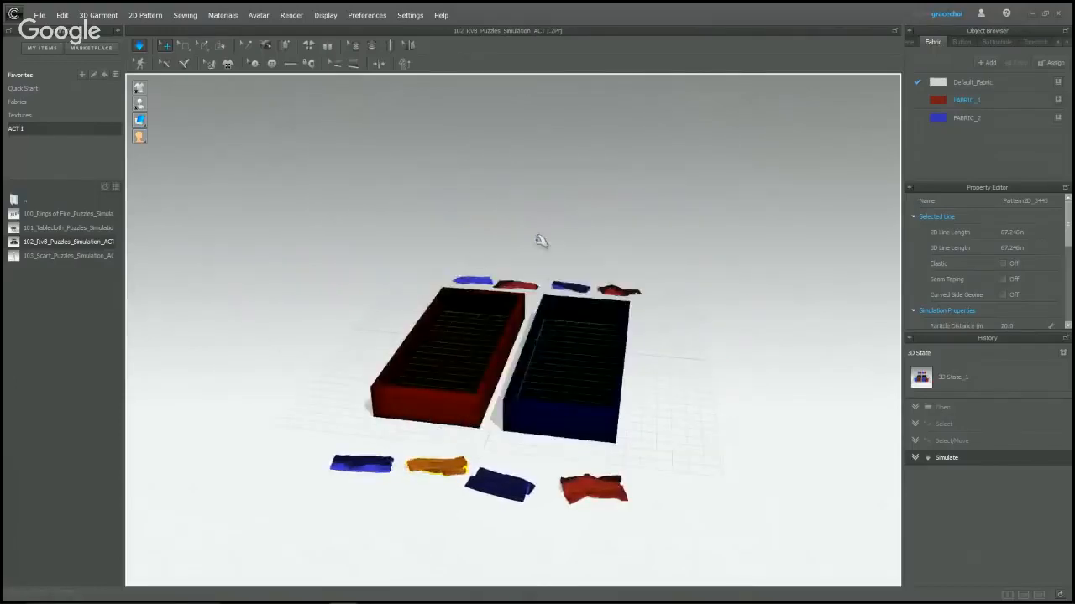
pyautogui.click(563, 180)
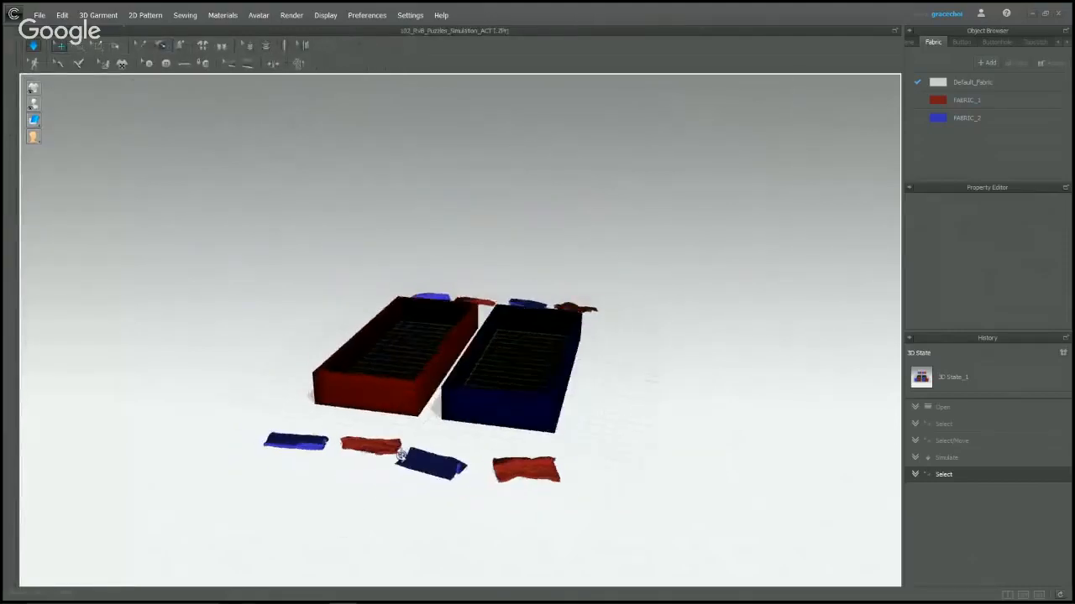
# Lift the two red pieces in the near row one after the other and drop them into the red box.
pyautogui.moveTo(405, 470); pyautogui.dragTo(470, 290)
pyautogui.moveTo(470, 289); pyautogui.dragTo(409, 410, button='right')
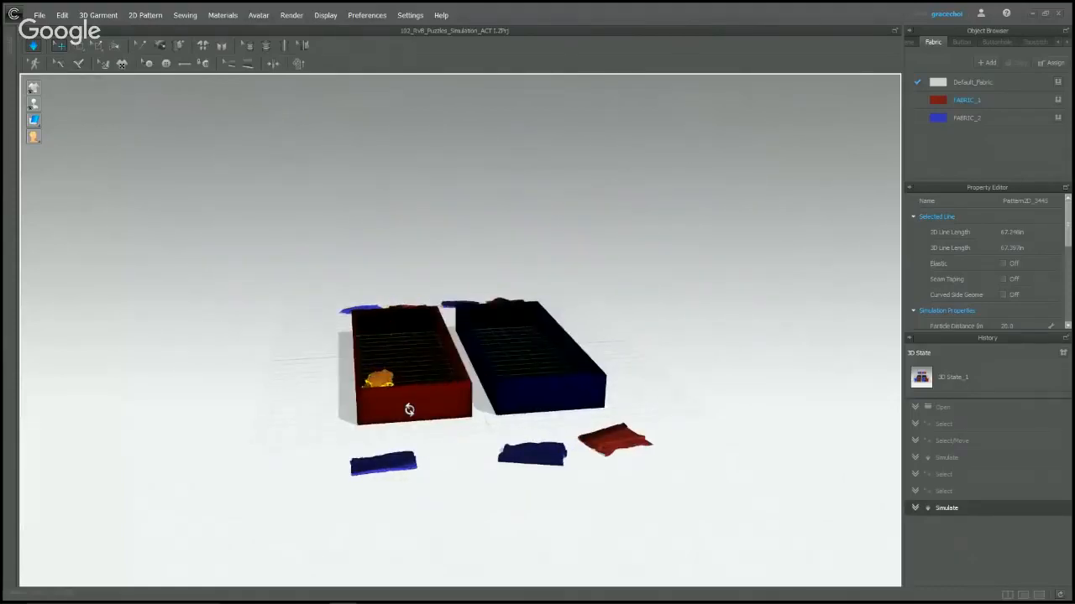
pyautogui.moveTo(598, 468); pyautogui.dragTo(647, 446, button='right')
pyautogui.moveTo(654, 382); pyautogui.dragTo(575, 252)
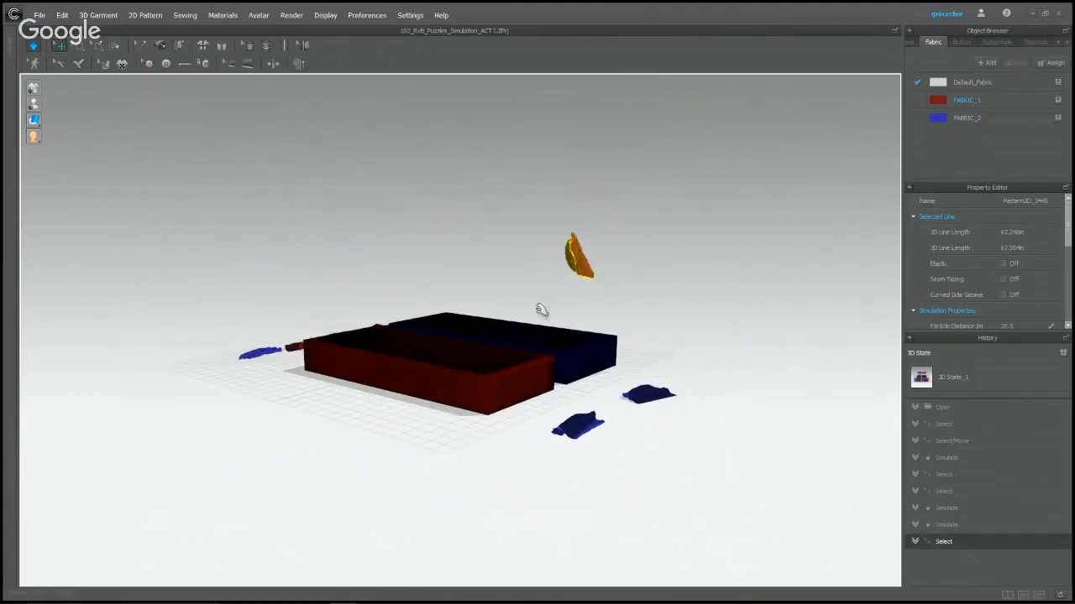
pyautogui.moveTo(542, 306); pyautogui.dragTo(643, 384, button='right')
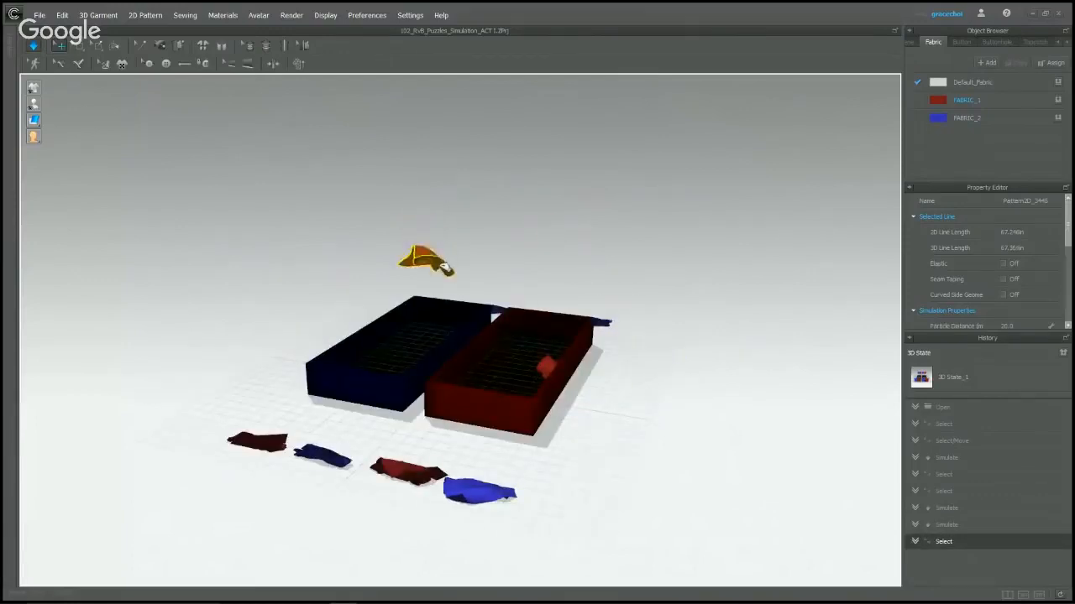
pyautogui.click(448, 367)
pyautogui.moveTo(454, 348); pyautogui.dragTo(509, 306)
# Lift the two red pieces at the opposite end of the boxes and drop them into the red box.
pyautogui.moveTo(504, 419); pyautogui.dragTo(626, 462, button='right')
pyautogui.moveTo(626, 461); pyautogui.dragTo(587, 323)
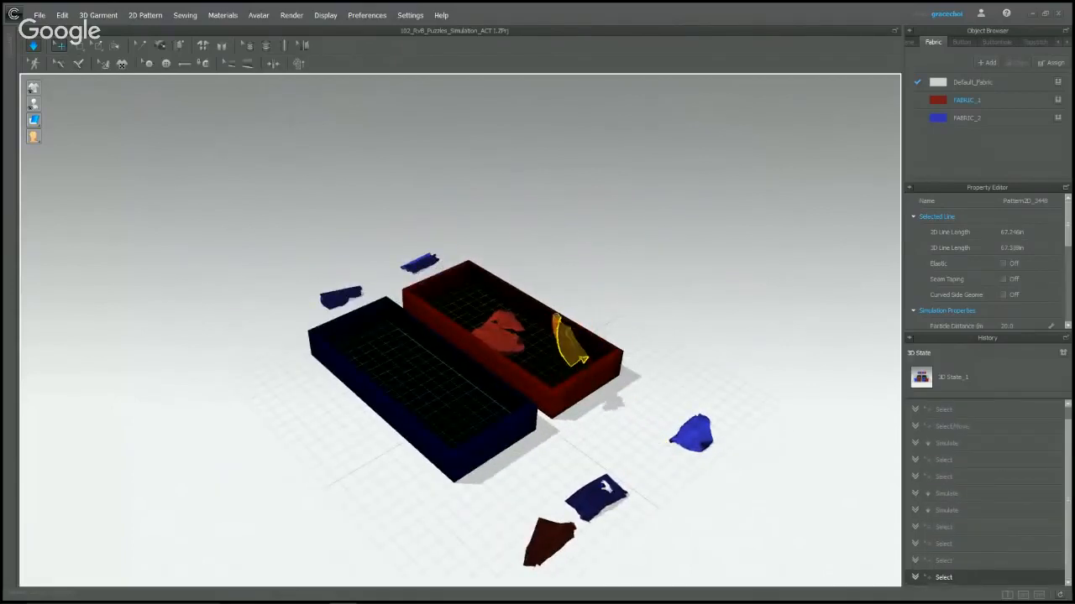
pyautogui.moveTo(554, 545); pyautogui.dragTo(514, 311)
pyautogui.press('2')
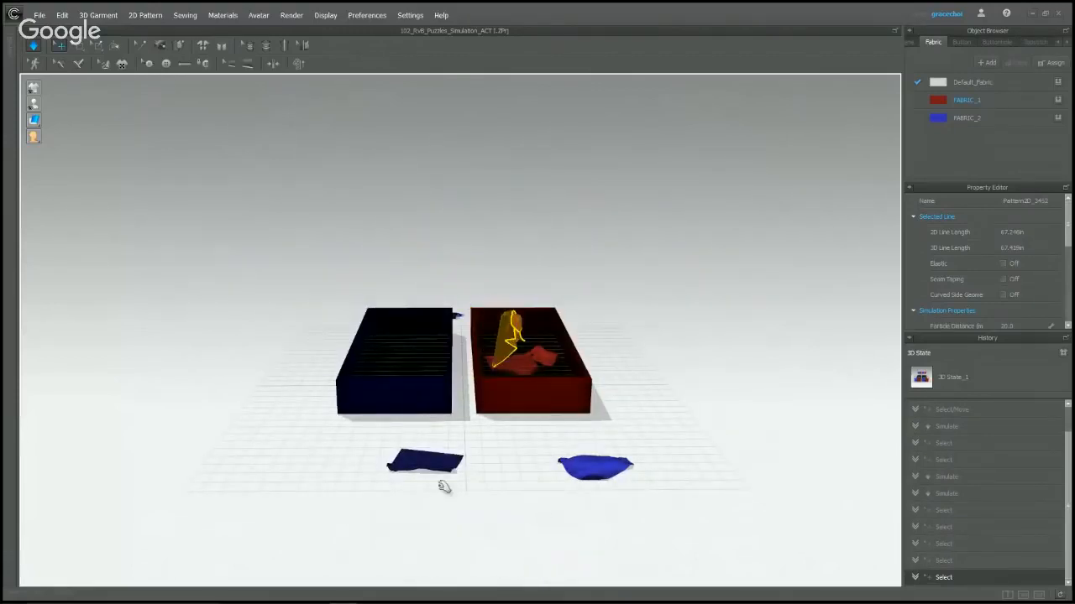
# Lift the two blue pieces at this end one after the other and drop them into the blue box.
pyautogui.click(436, 455)
pyautogui.moveTo(436, 455); pyautogui.dragTo(427, 256)
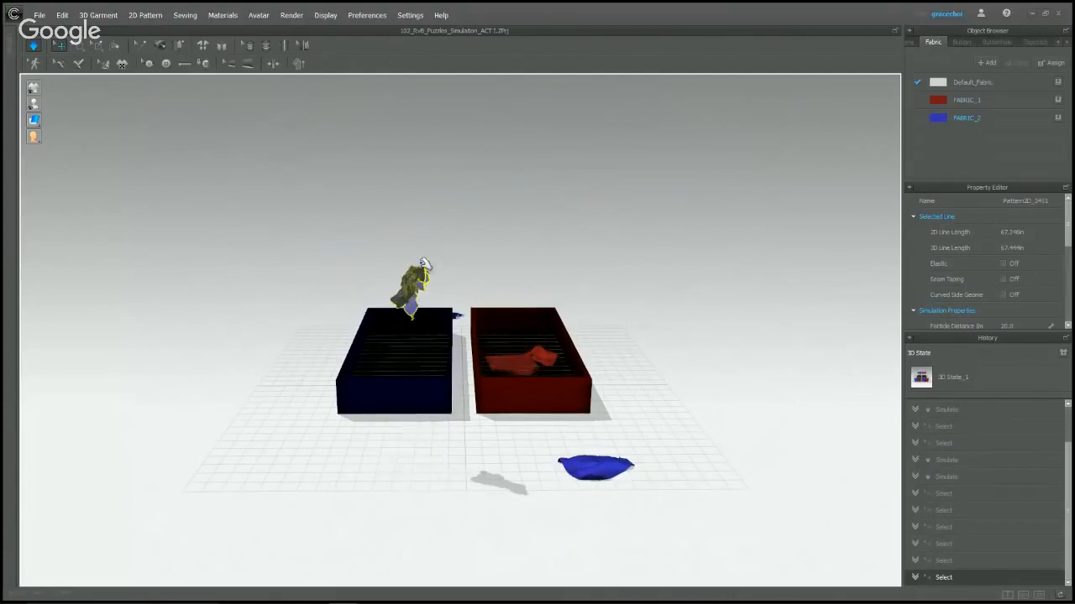
pyautogui.moveTo(427, 256); pyautogui.dragTo(603, 384, button='right')
pyautogui.press('space')
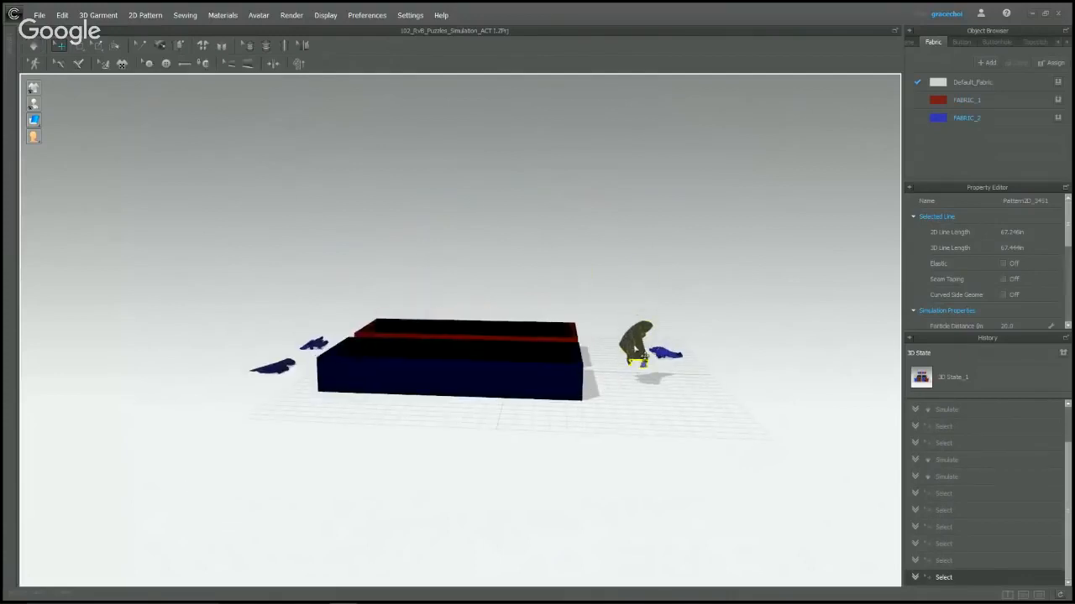
pyautogui.press('space')
pyautogui.moveTo(641, 359); pyautogui.dragTo(516, 333)
pyautogui.moveTo(572, 327); pyautogui.dragTo(685, 426, button='right')
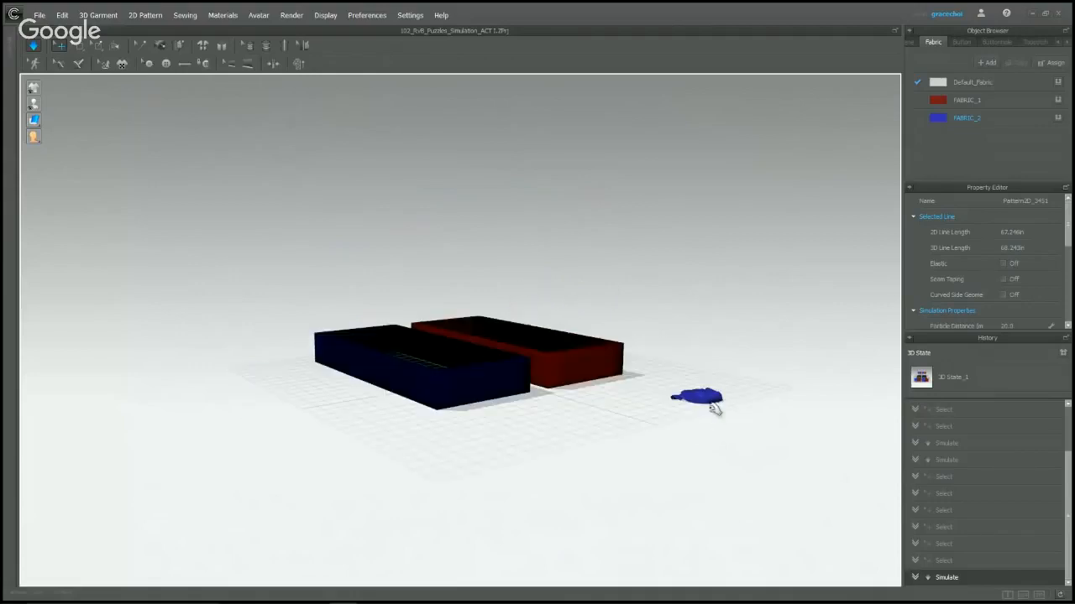
pyautogui.moveTo(713, 407); pyautogui.dragTo(505, 232)
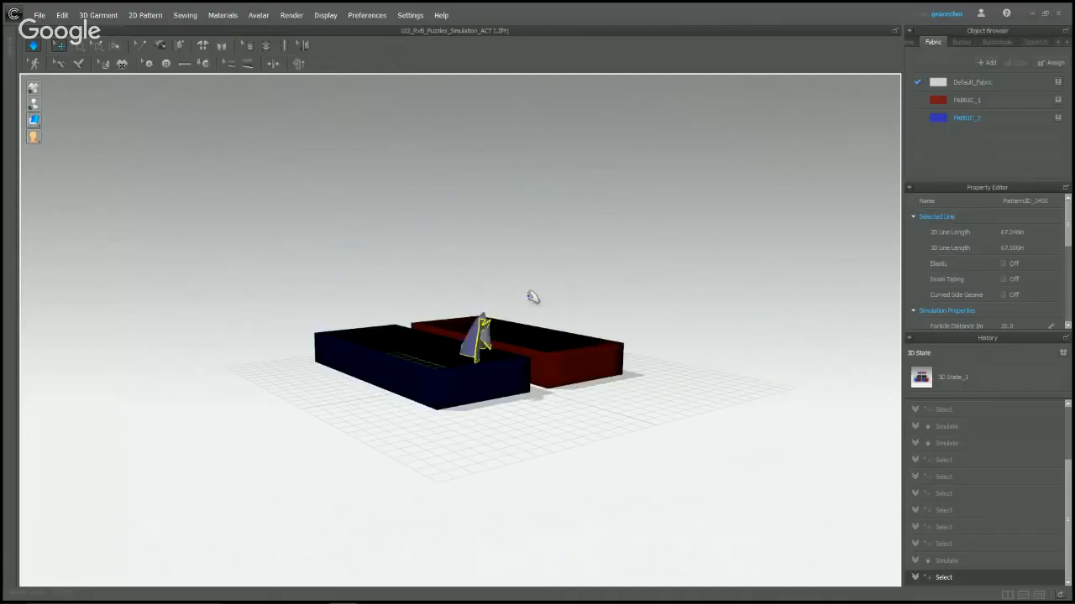
pyautogui.moveTo(532, 296); pyautogui.dragTo(559, 451, button='right')
# Move the last two blue pieces at the other end into the blue box and check both boxes from above.
pyautogui.click(514, 487)
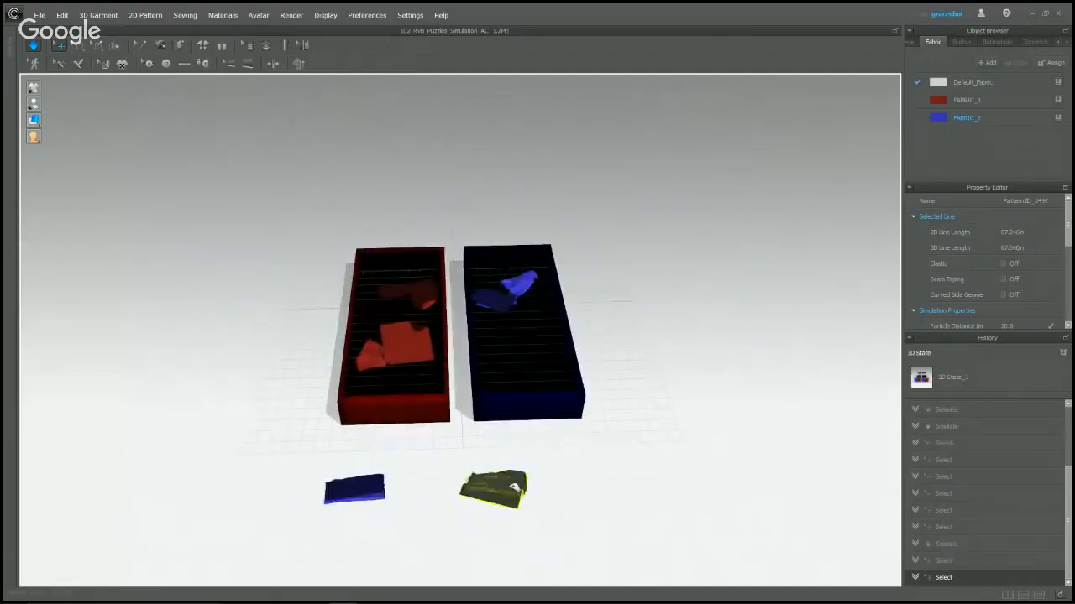
pyautogui.moveTo(514, 469); pyautogui.dragTo(507, 313)
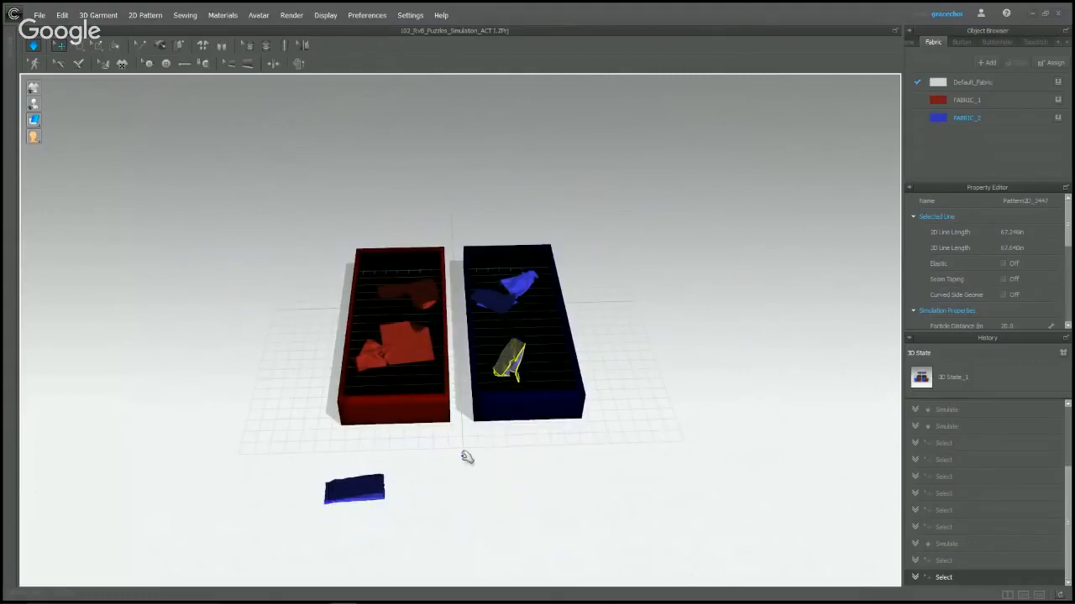
pyautogui.moveTo(468, 456); pyautogui.dragTo(660, 346, button='right')
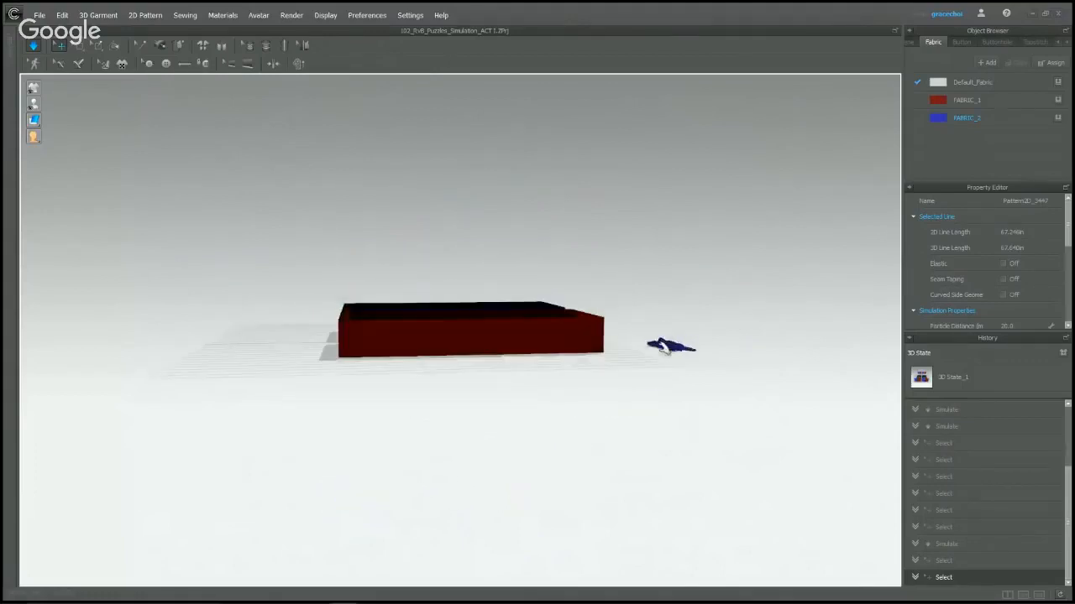
pyautogui.moveTo(664, 334); pyautogui.dragTo(493, 220)
pyautogui.moveTo(493, 220); pyautogui.dragTo(546, 260, button='right')
pyautogui.moveTo(547, 260); pyautogui.dragTo(409, 243)
pyautogui.moveTo(361, 417); pyautogui.dragTo(358, 471, button='right')
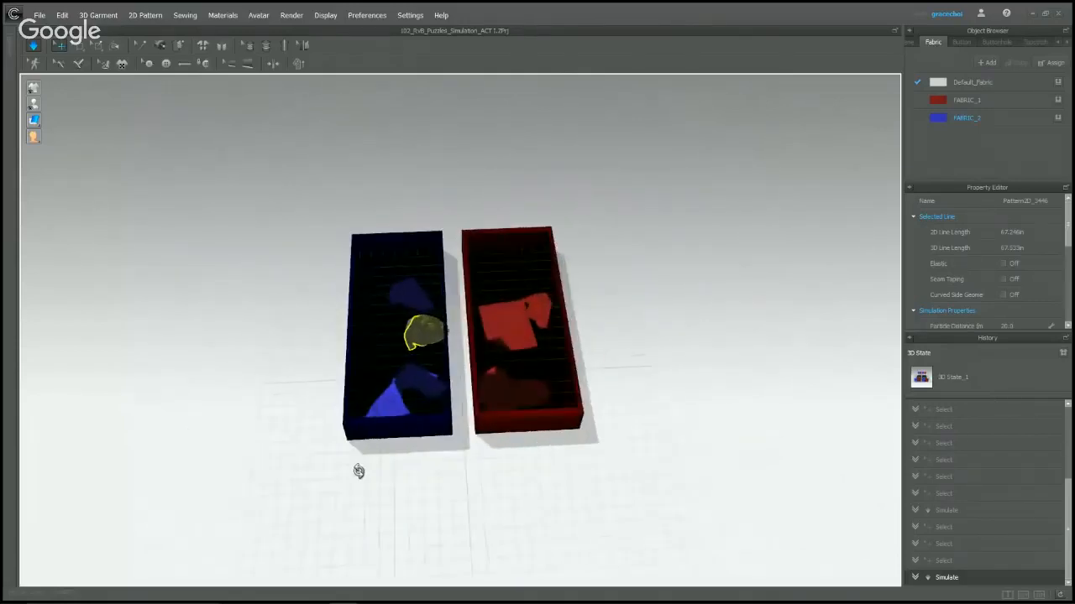
# Open the 103_Scarf_Puzzles_Simulation_ACT 1 project from the ACT 1 favorites and hide the library.
pyautogui.click(621, 355)
pyautogui.moveTo(621, 355); pyautogui.dragTo(667, 421, button='right')
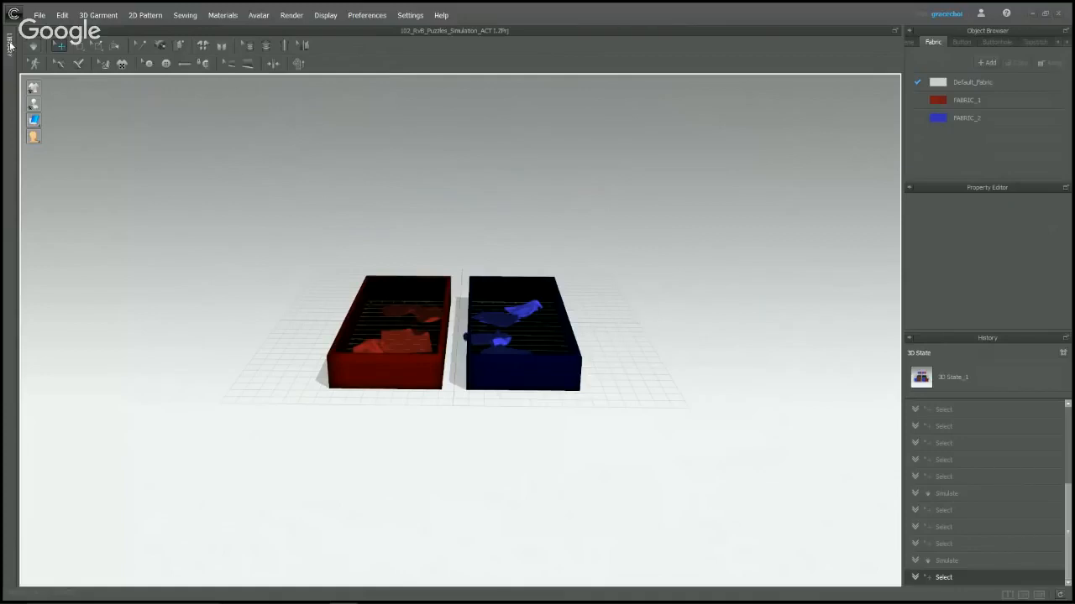
pyautogui.click(9, 44)
pyautogui.doubleClick(58, 256)
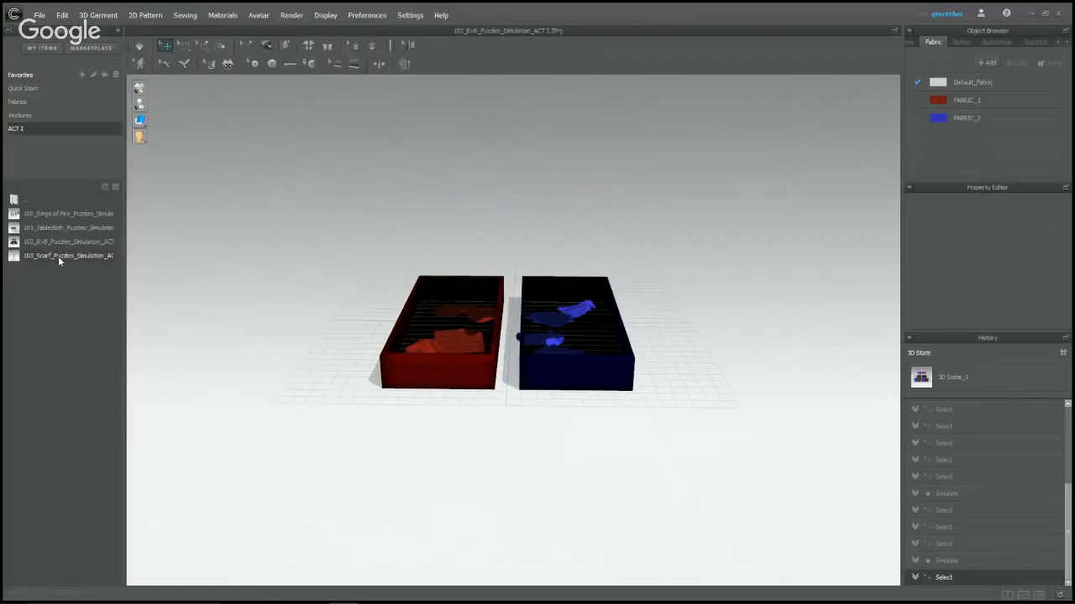
pyautogui.click(533, 322)
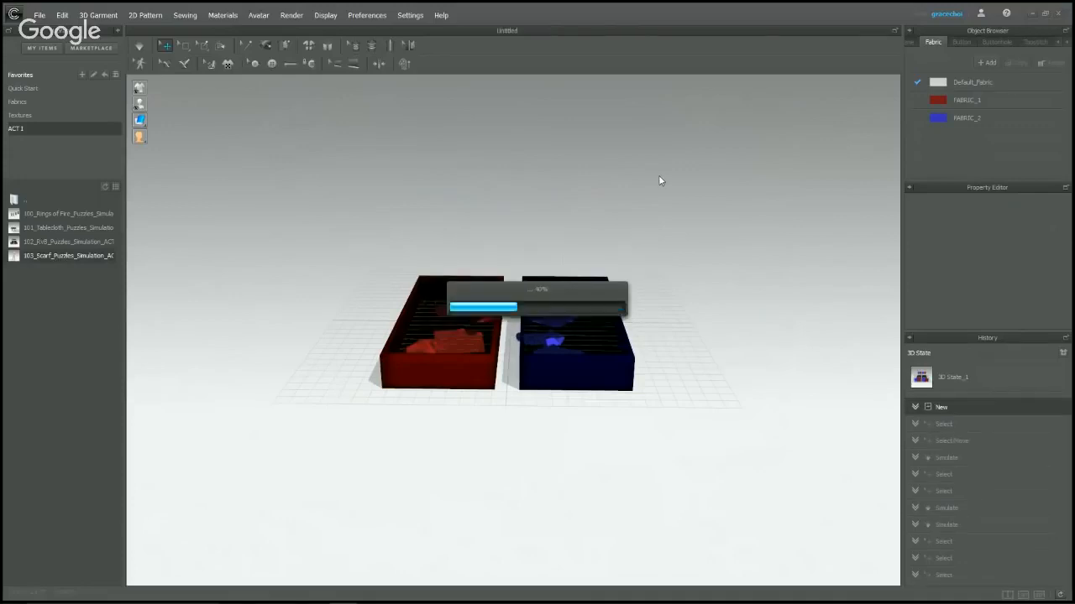
pyautogui.click(735, 153)
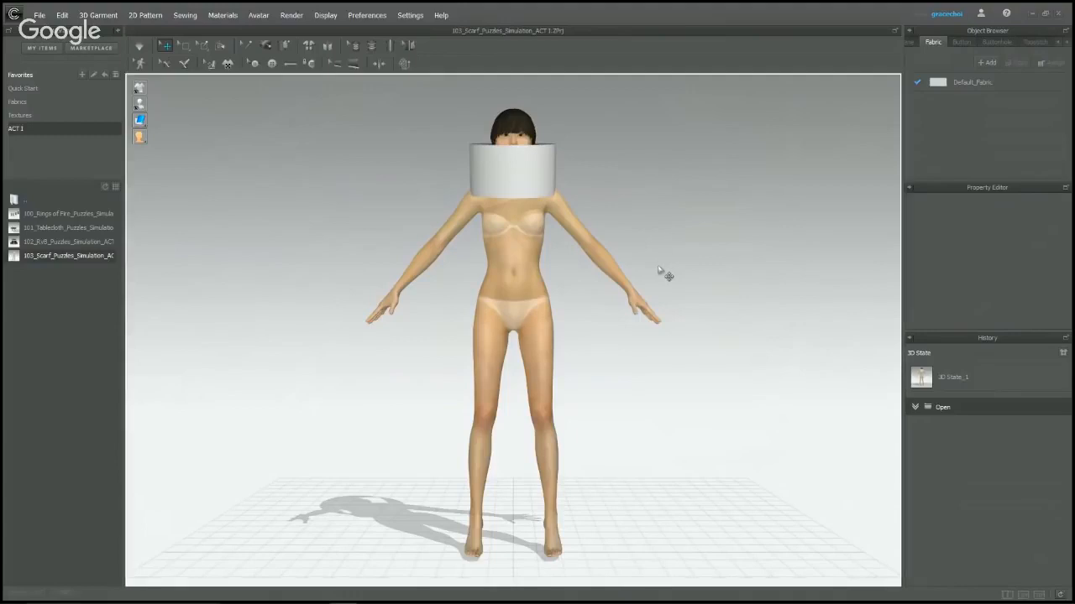
pyautogui.hotkey('ctrl', 'l')
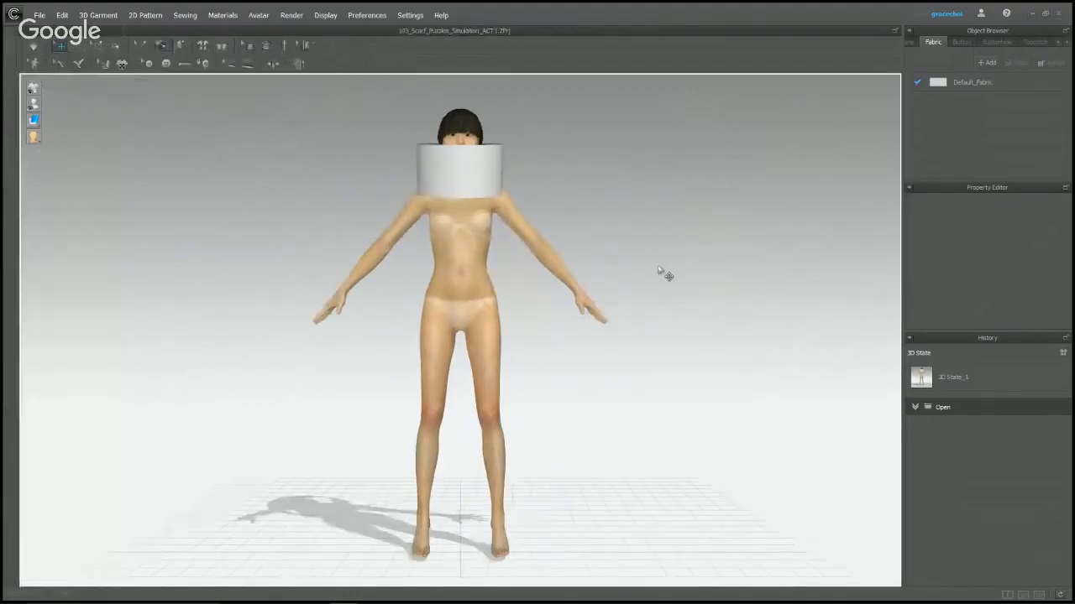
# Simulate the scarf so it drapes over the avatar's shoulders, and check it from the front and side.
pyautogui.moveTo(578, 267); pyautogui.dragTo(569, 293, button='right')
pyautogui.press('space')
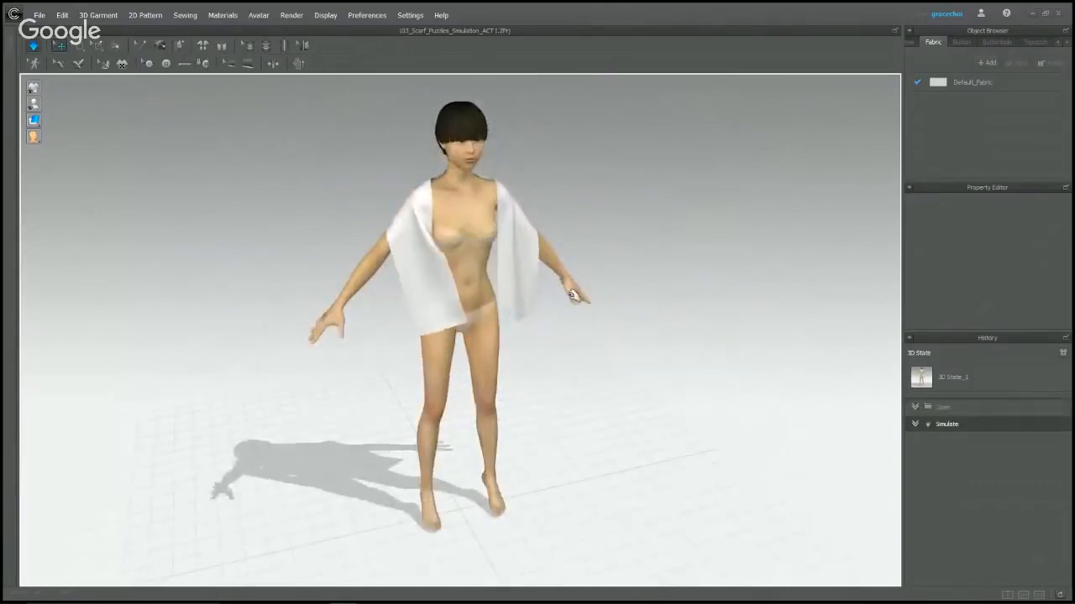
pyautogui.press('2')
pyautogui.moveTo(546, 281)
pyautogui.mouseDown(button='right')
pyautogui.moveTo(495, 278)
pyautogui.moveTo(554, 279)
pyautogui.mouseUp(button='right')
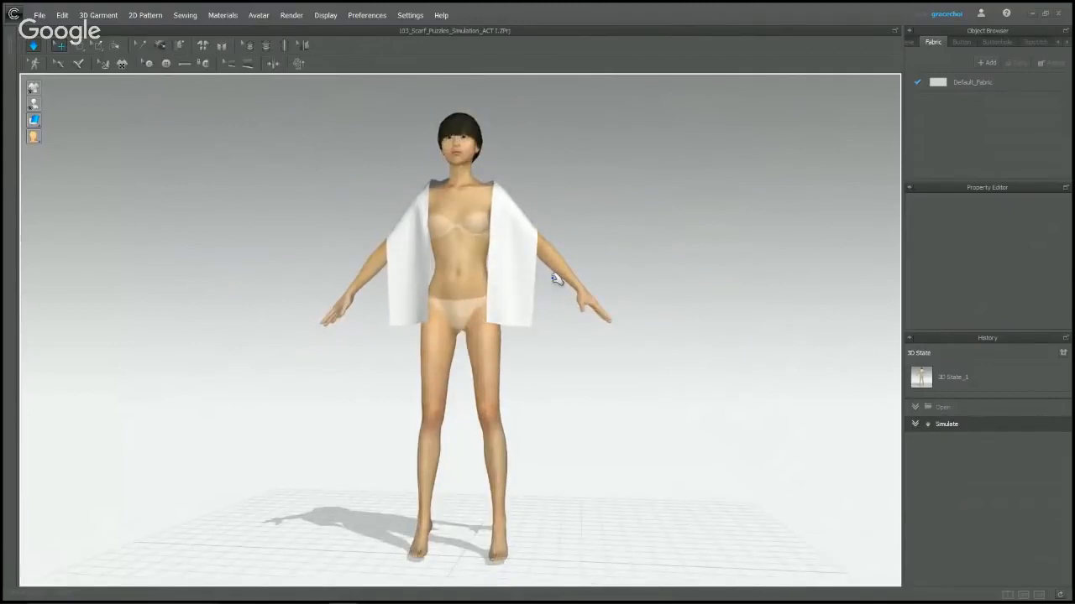
pyautogui.moveTo(554, 280); pyautogui.dragTo(494, 298, button='right')
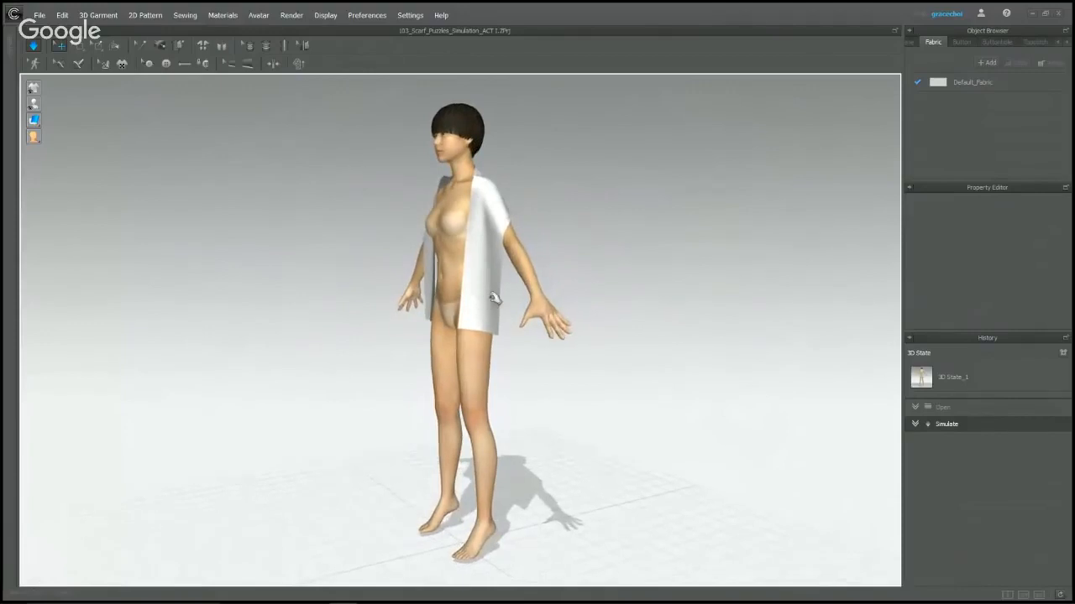
pyautogui.click(34, 45)
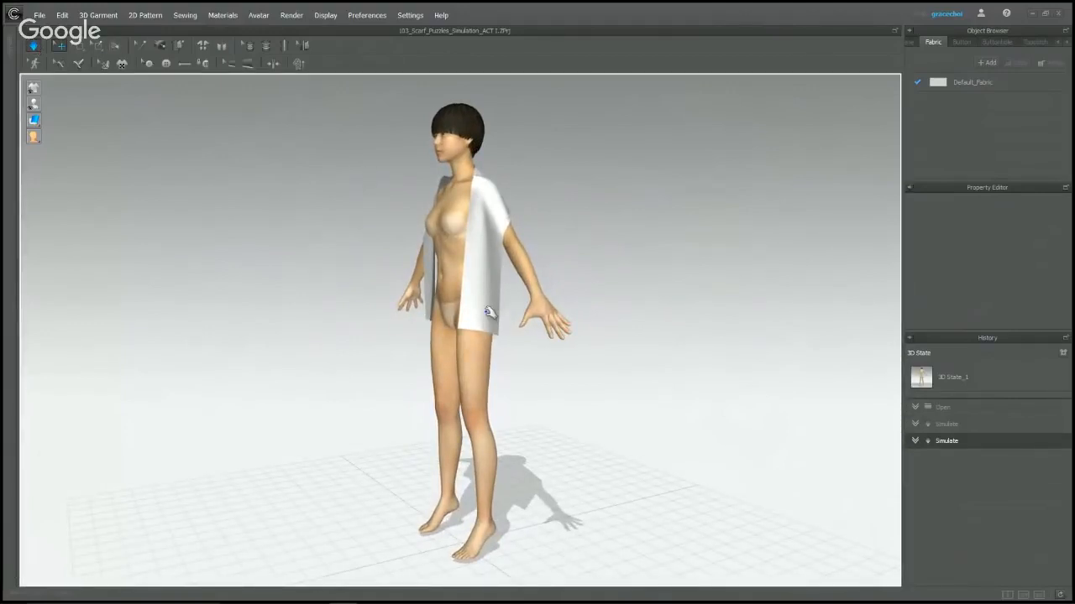
pyautogui.moveTo(476, 310); pyautogui.dragTo(450, 310, button='right')
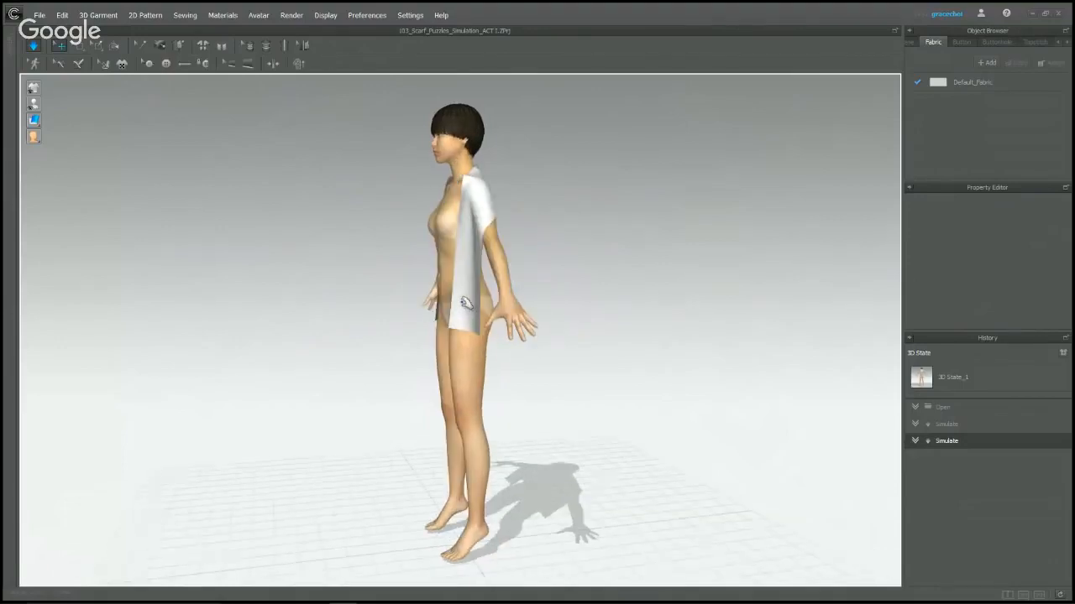
pyautogui.click(466, 304)
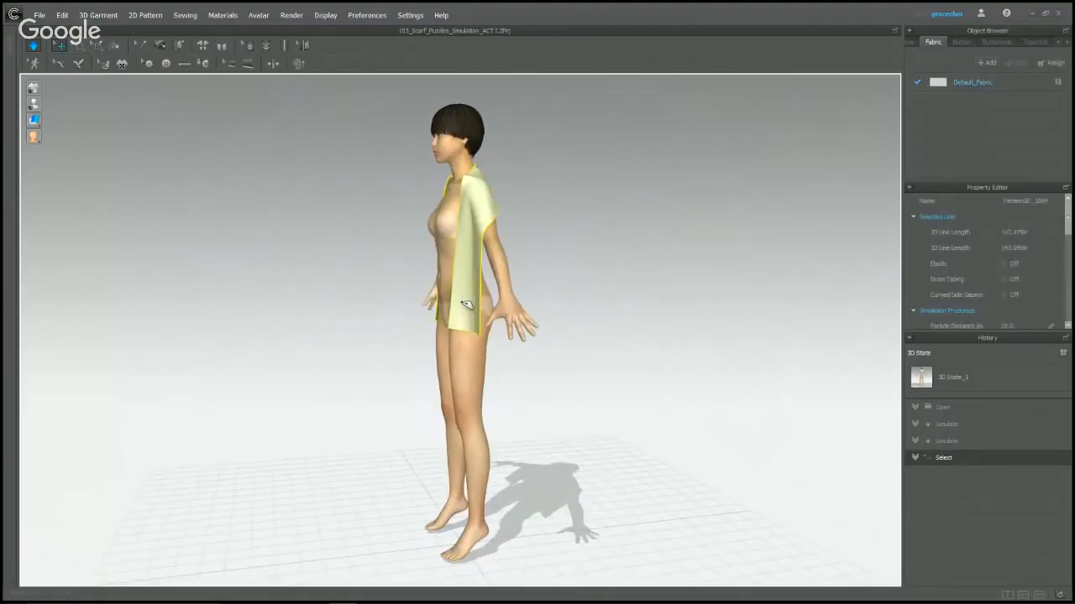
pyautogui.click(610, 209)
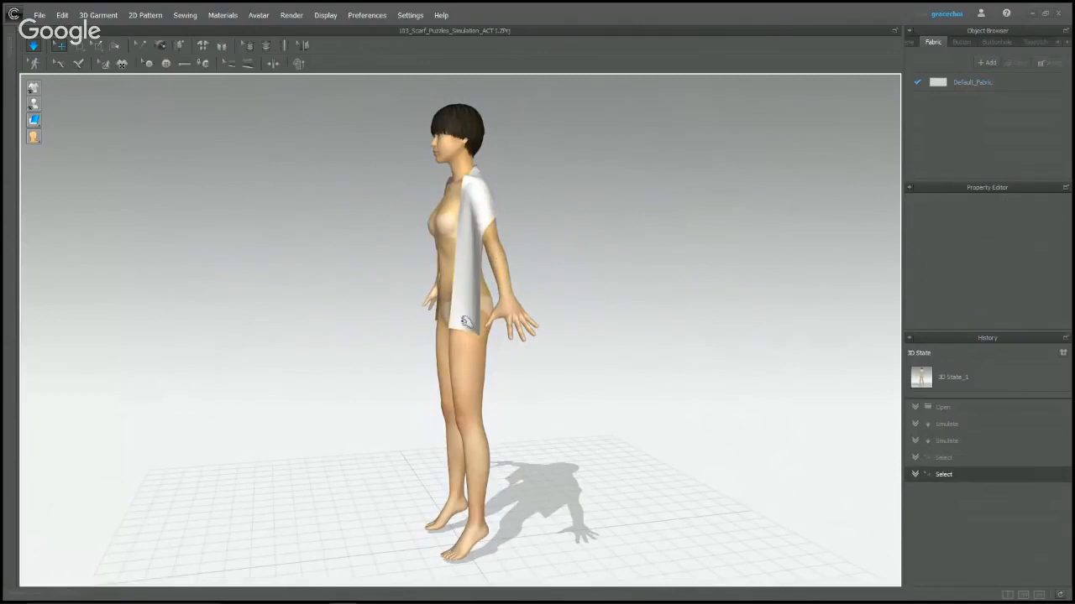
# Try to pull the scarf end on the avatar's left across the chest, pausing and resuming the simulation.
pyautogui.moveTo(454, 314); pyautogui.dragTo(320, 179)
pyautogui.moveTo(315, 178); pyautogui.dragTo(421, 237, button='right')
pyautogui.press('space')
pyautogui.moveTo(370, 208); pyautogui.dragTo(391, 191)
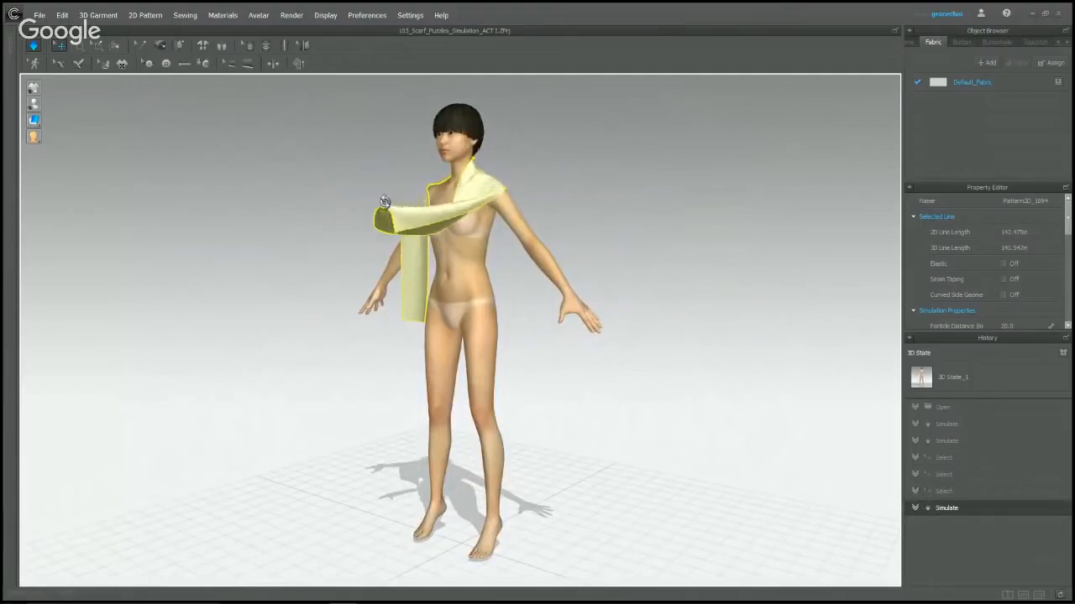
pyautogui.moveTo(390, 191); pyautogui.dragTo(370, 201, button='right')
pyautogui.click(655, 206)
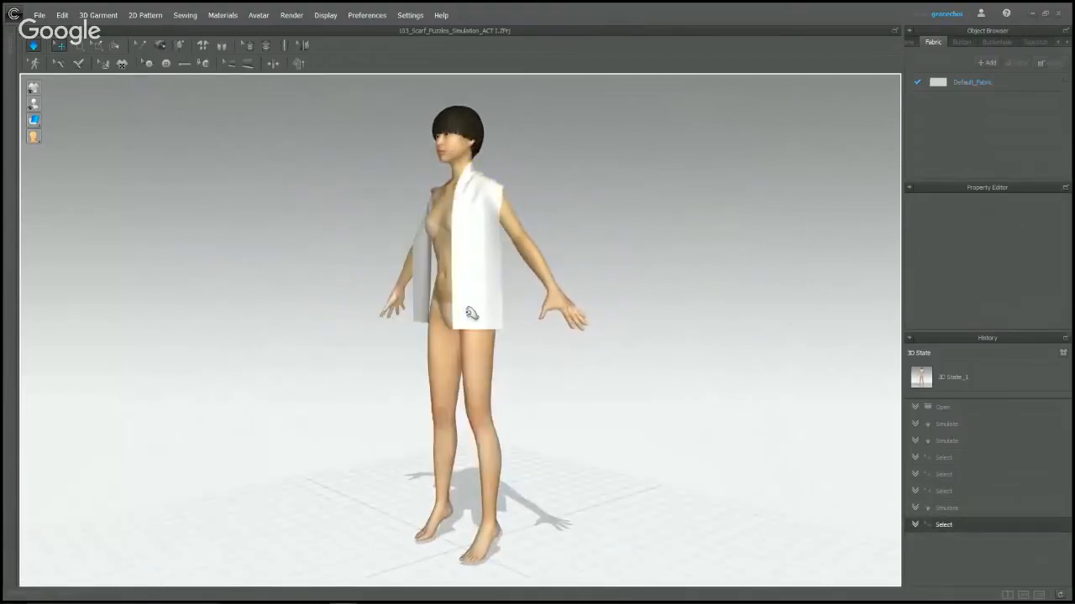
# Carry the scarf's left end across the chest, over the avatar's right shoulder and down the back while simulating.
pyautogui.moveTo(471, 314); pyautogui.dragTo(353, 191)
pyautogui.moveTo(520, 244); pyautogui.dragTo(626, 248, button='right')
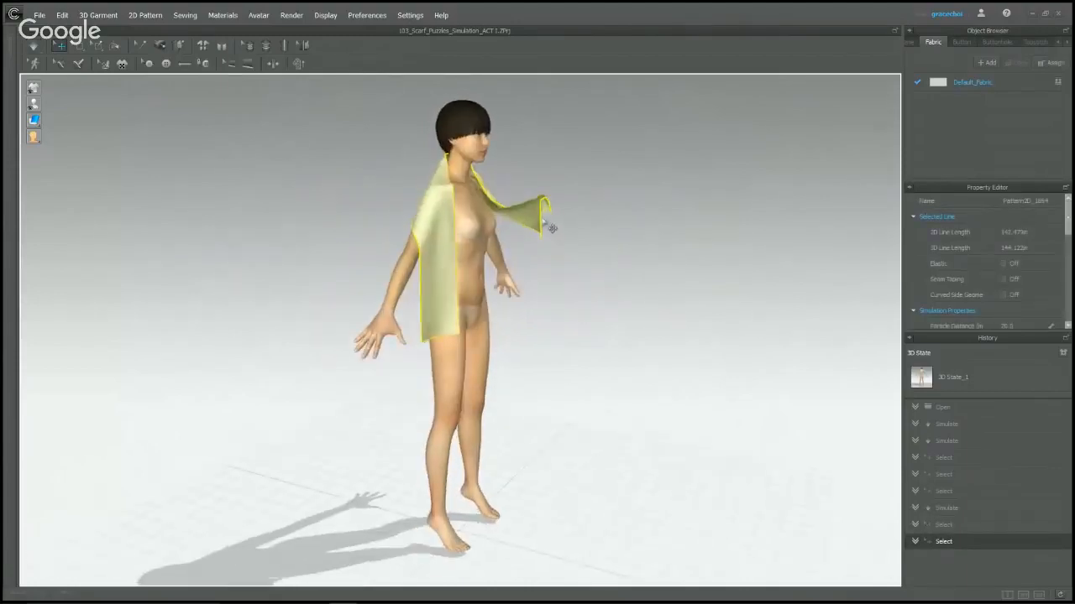
pyautogui.moveTo(552, 228); pyautogui.dragTo(541, 216)
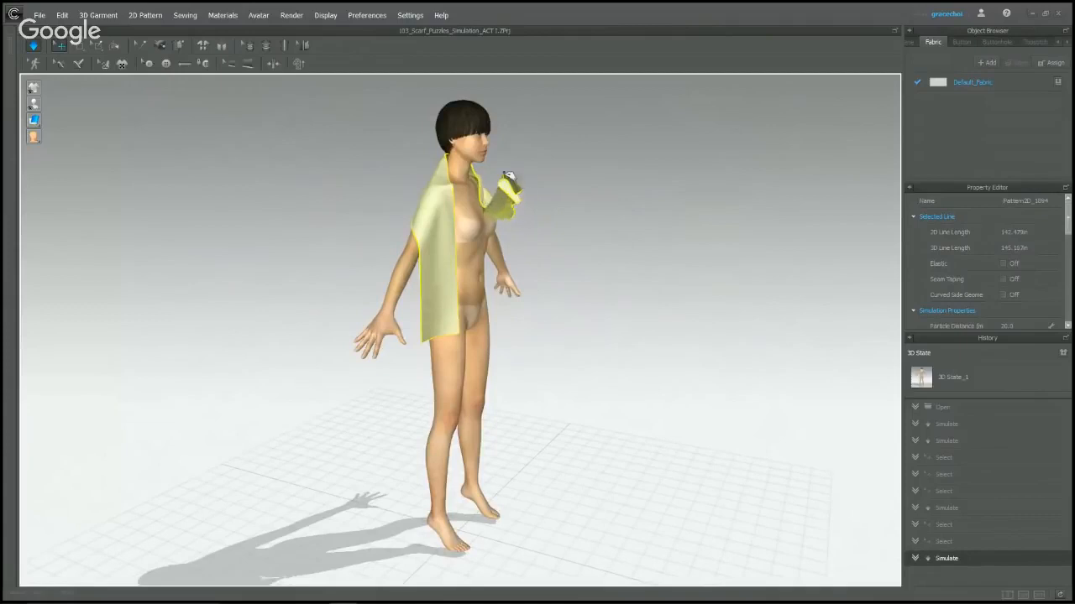
pyautogui.moveTo(425, 126); pyautogui.dragTo(379, 135)
pyautogui.moveTo(409, 157); pyautogui.dragTo(492, 151, button='right')
pyautogui.click(497, 165)
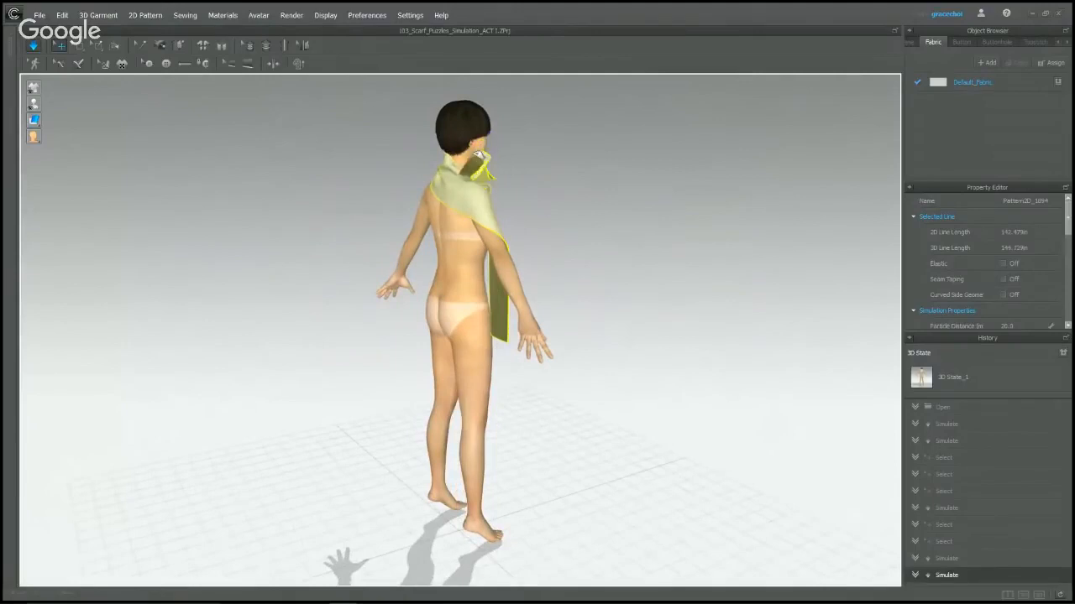
pyautogui.moveTo(479, 155); pyautogui.dragTo(412, 222)
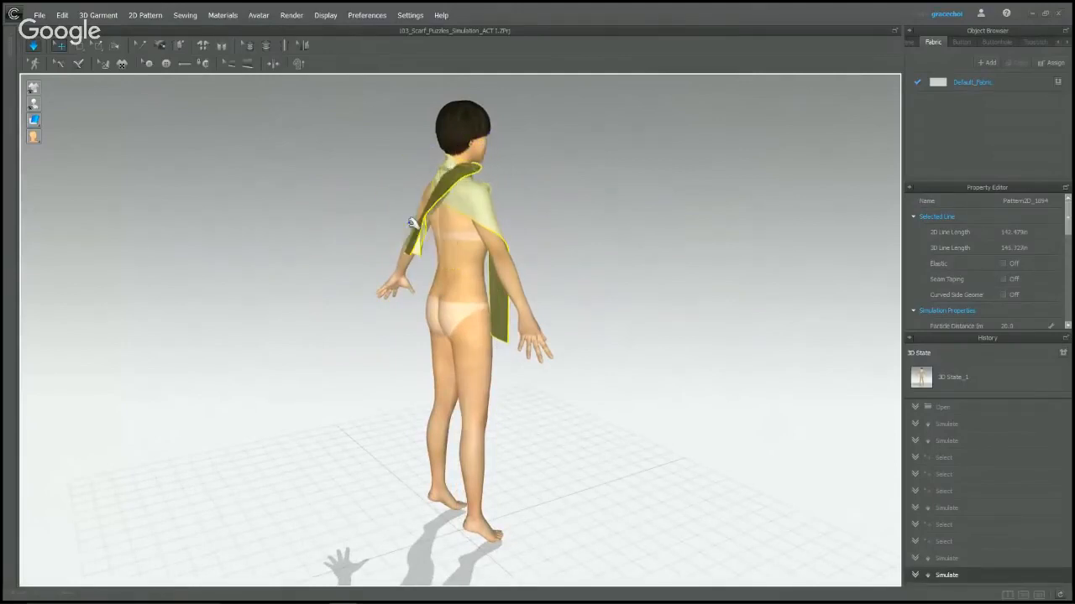
pyautogui.moveTo(413, 223); pyautogui.dragTo(495, 181, button='right')
pyautogui.moveTo(496, 180); pyautogui.dragTo(506, 243)
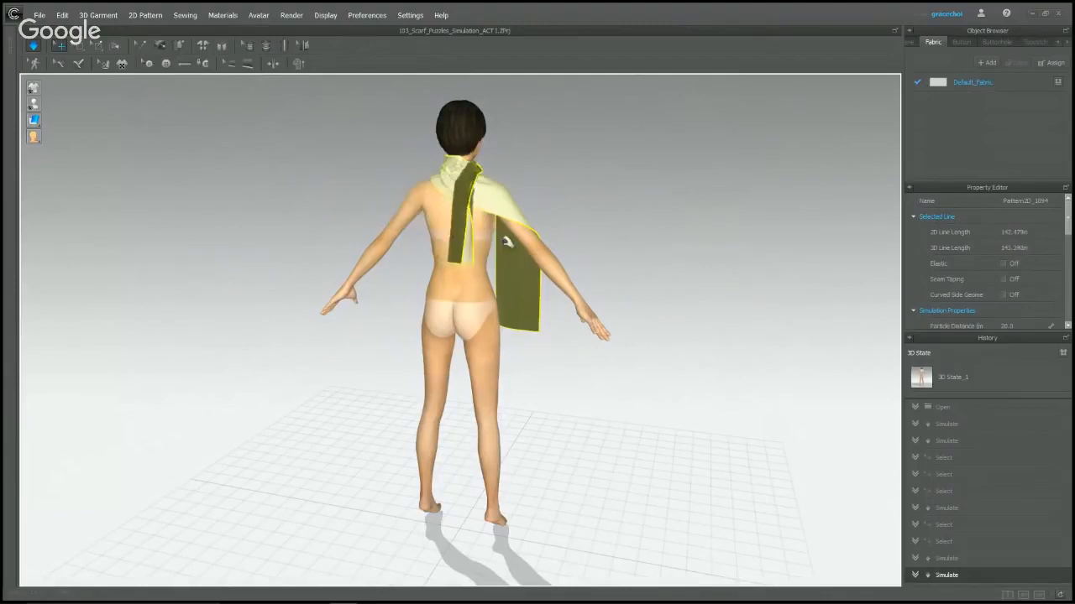
# Pull the end hanging at the back outward to tighten the wrap around the neck, and release it.
pyautogui.moveTo(506, 243); pyautogui.dragTo(443, 237, button='right')
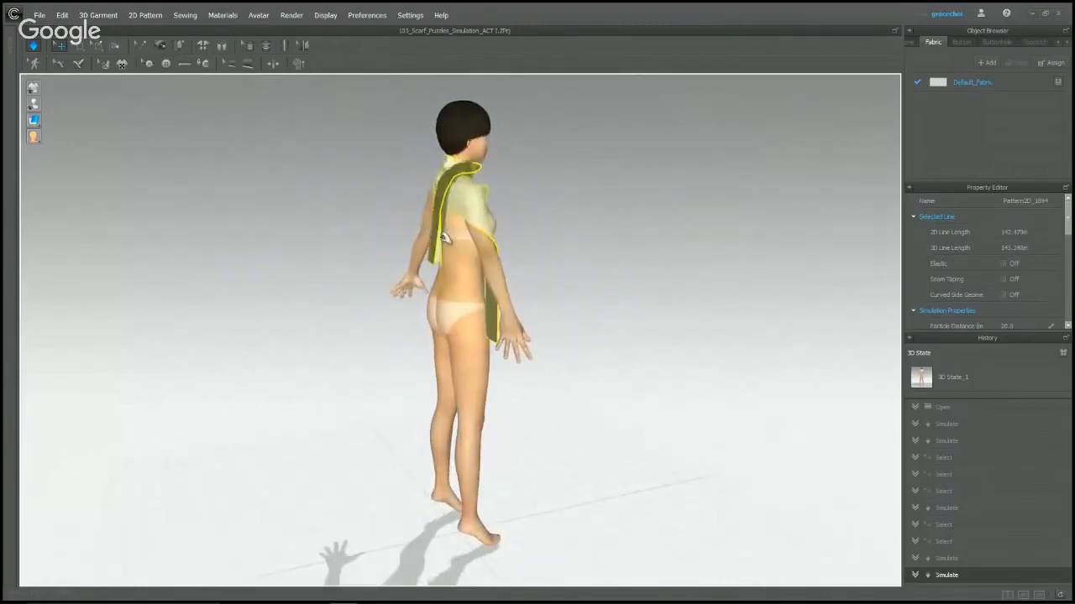
pyautogui.moveTo(442, 238); pyautogui.dragTo(368, 92)
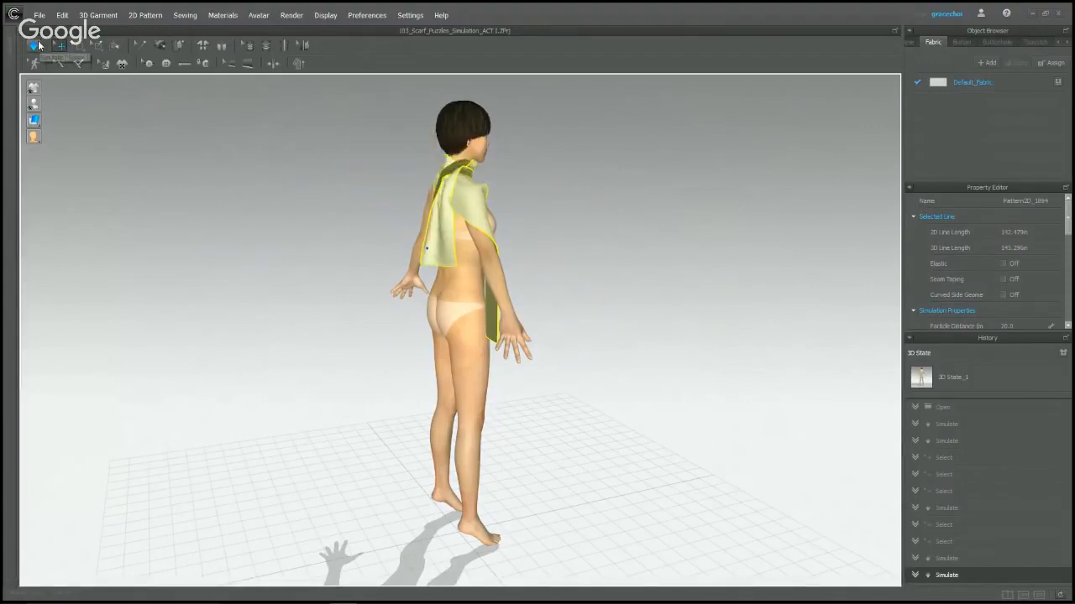
pyautogui.click(37, 46)
pyautogui.click(34, 45)
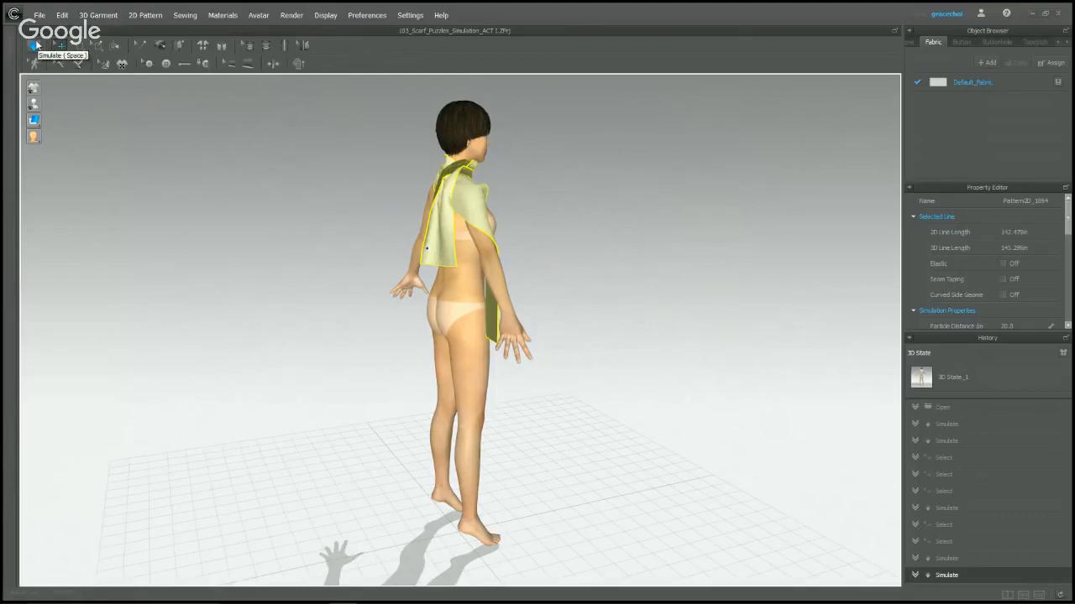
pyautogui.moveTo(440, 252); pyautogui.dragTo(363, 141)
pyautogui.moveTo(361, 216); pyautogui.dragTo(568, 184, button='right')
pyautogui.click(526, 158)
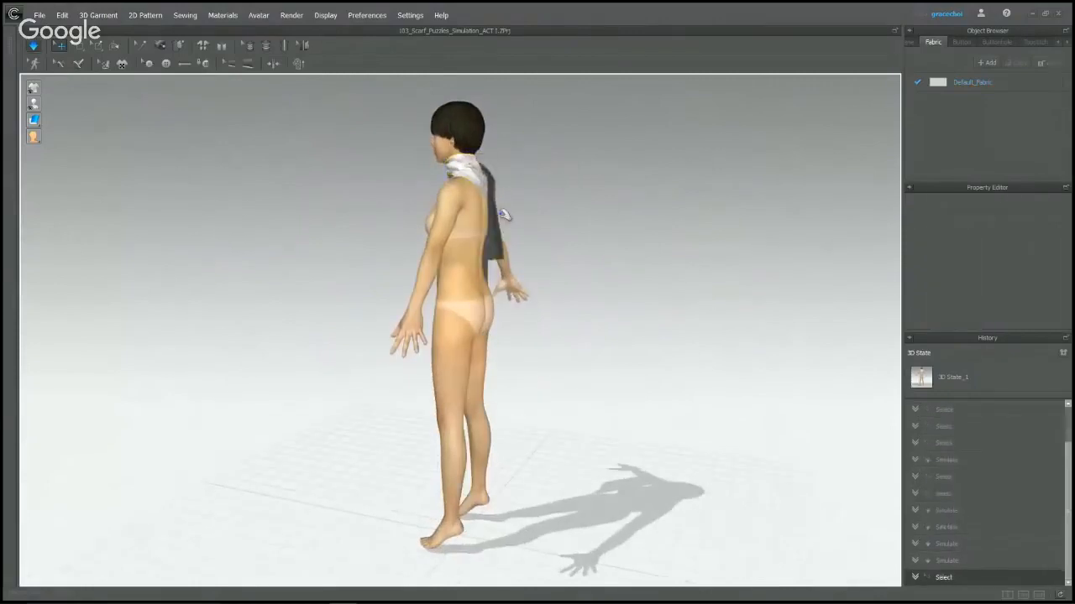
# Lift the end hanging behind the avatar and bring it around the back of the neck to the left side.
pyautogui.moveTo(506, 186); pyautogui.dragTo(546, 122)
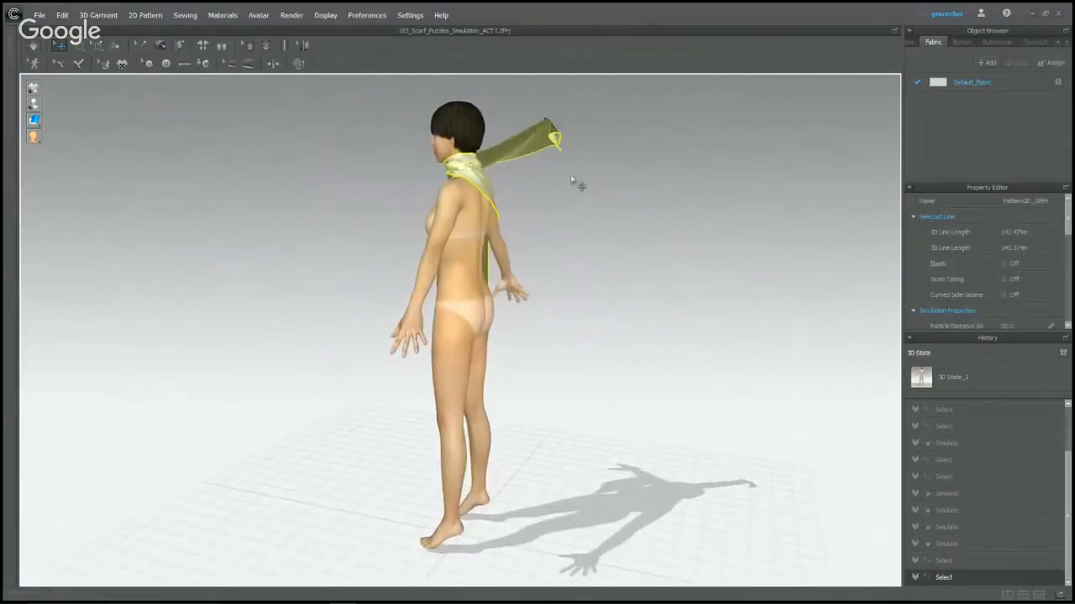
pyautogui.press('space')
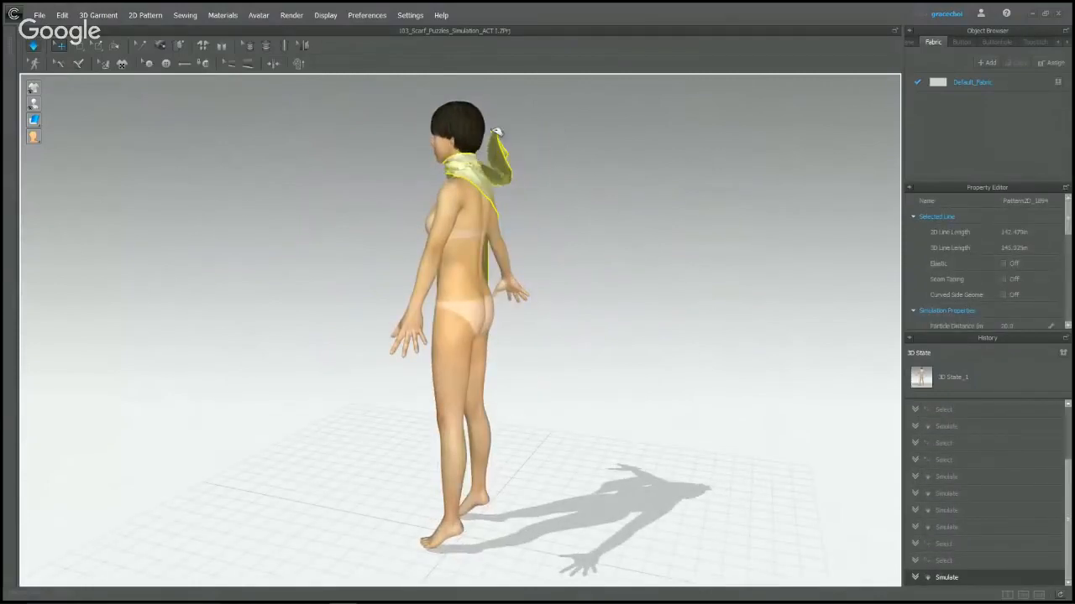
pyautogui.moveTo(468, 129); pyautogui.dragTo(588, 159)
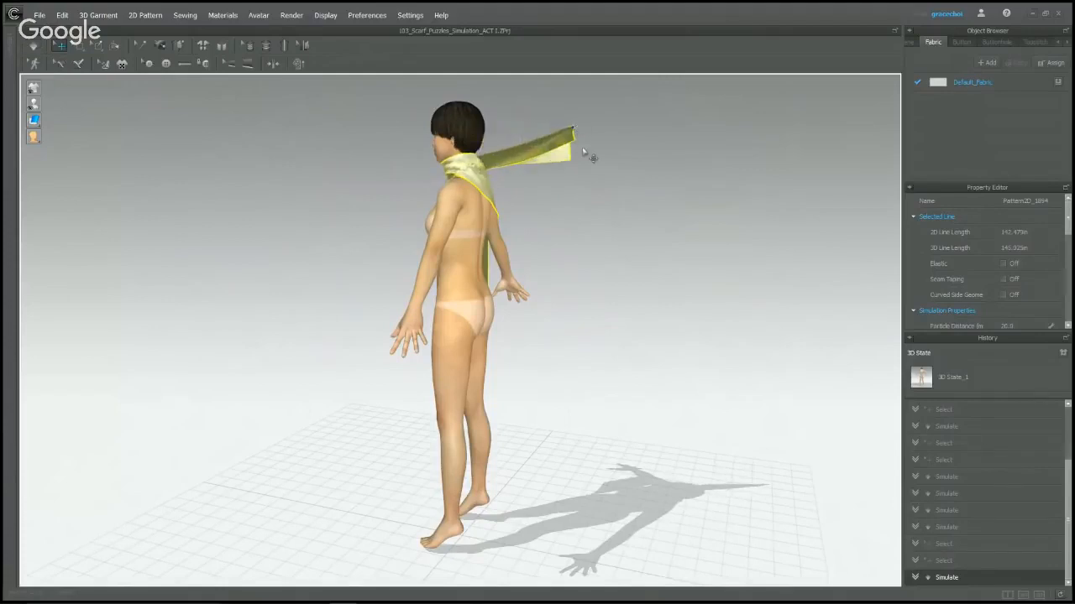
pyautogui.moveTo(588, 160); pyautogui.dragTo(508, 168, button='right')
pyautogui.moveTo(508, 167); pyautogui.dragTo(425, 134)
pyautogui.moveTo(425, 134); pyautogui.dragTo(532, 163, button='right')
pyautogui.moveTo(520, 159); pyautogui.dragTo(402, 142)
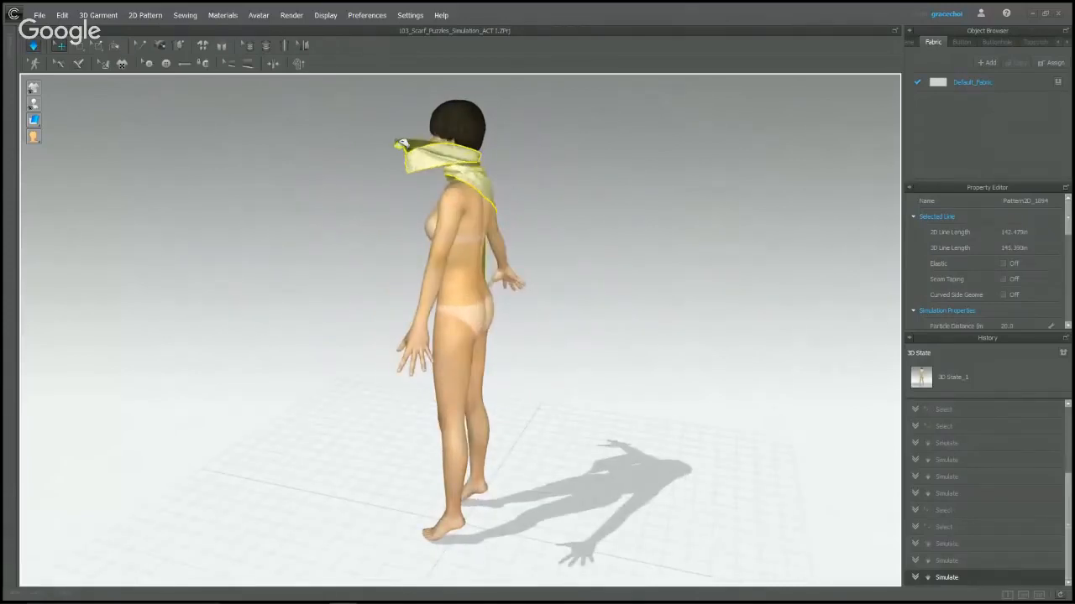
# Bring the wrapped scarf end forward under the chin and let it hang in front of the chest.
pyautogui.moveTo(437, 157); pyautogui.dragTo(548, 148, button='right')
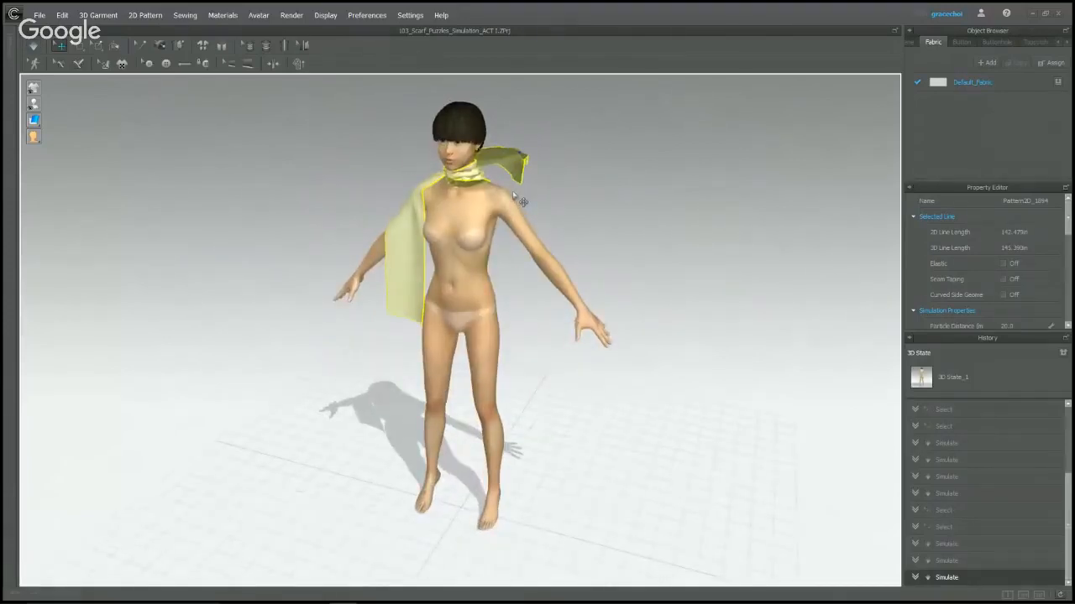
pyautogui.press('space')
pyautogui.moveTo(463, 173); pyautogui.dragTo(429, 173)
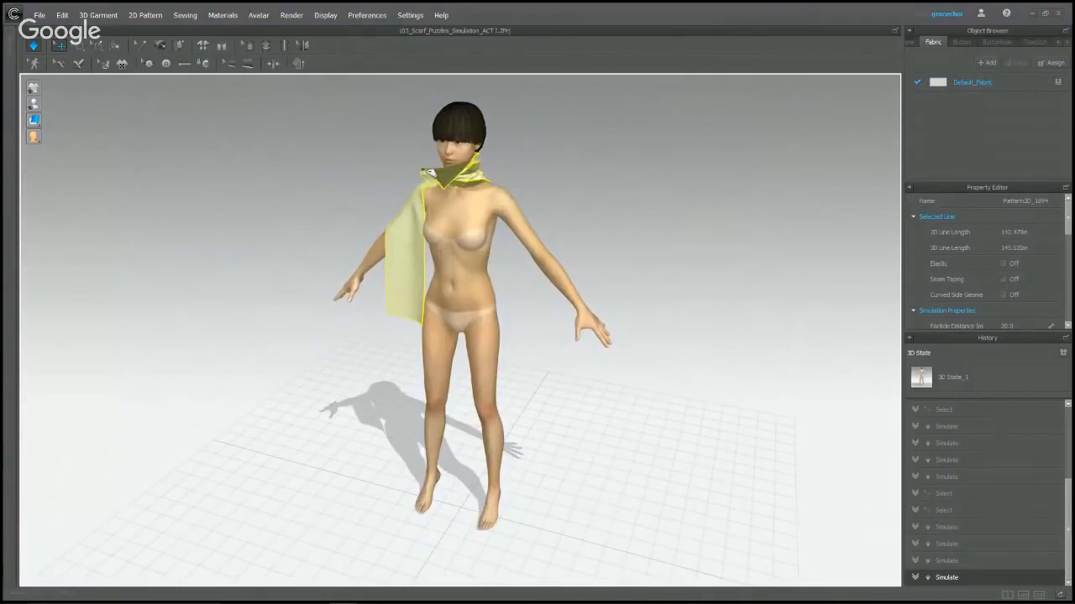
pyautogui.moveTo(436, 178); pyautogui.dragTo(532, 190, button='right')
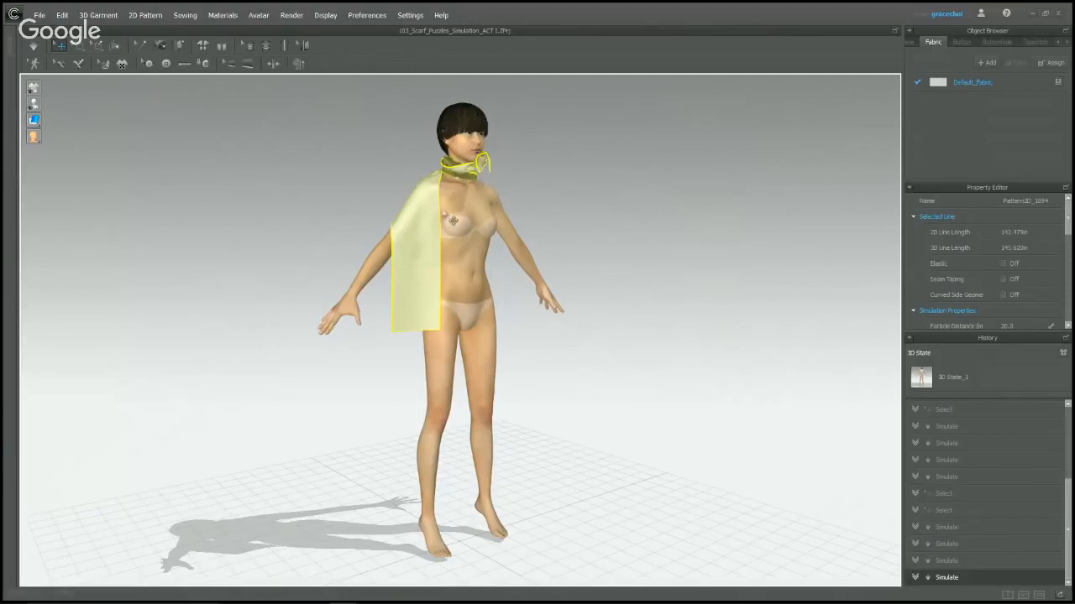
pyautogui.moveTo(452, 220); pyautogui.dragTo(492, 243, button='right')
pyautogui.moveTo(608, 212); pyautogui.dragTo(424, 277, button='right')
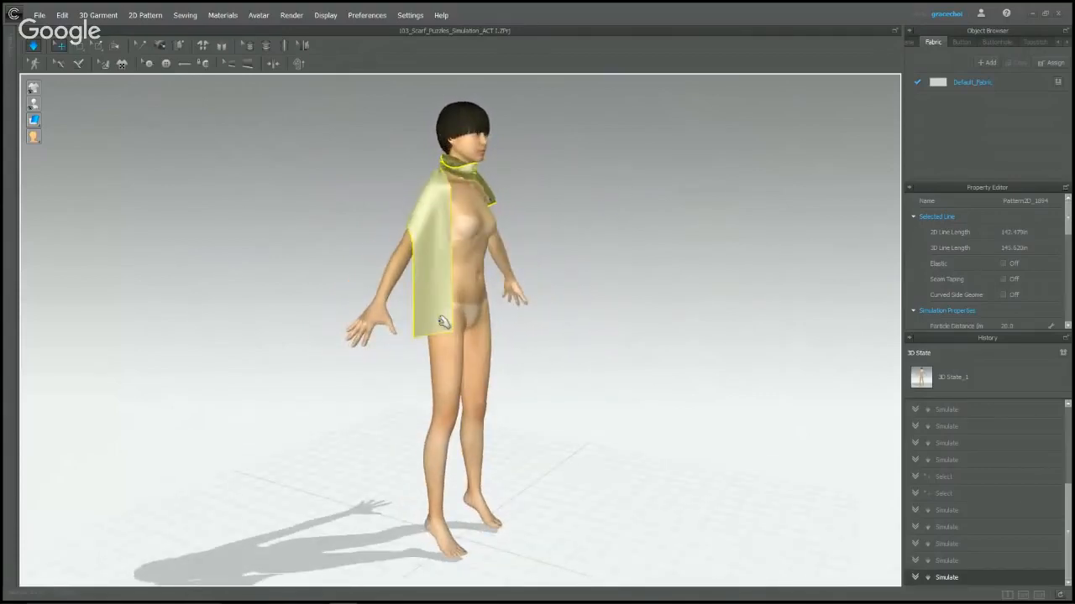
# Pull the scarf's other end across the chest, and move the whole scarf off the avatar to beside the left shoulder.
pyautogui.moveTo(443, 321); pyautogui.dragTo(593, 186)
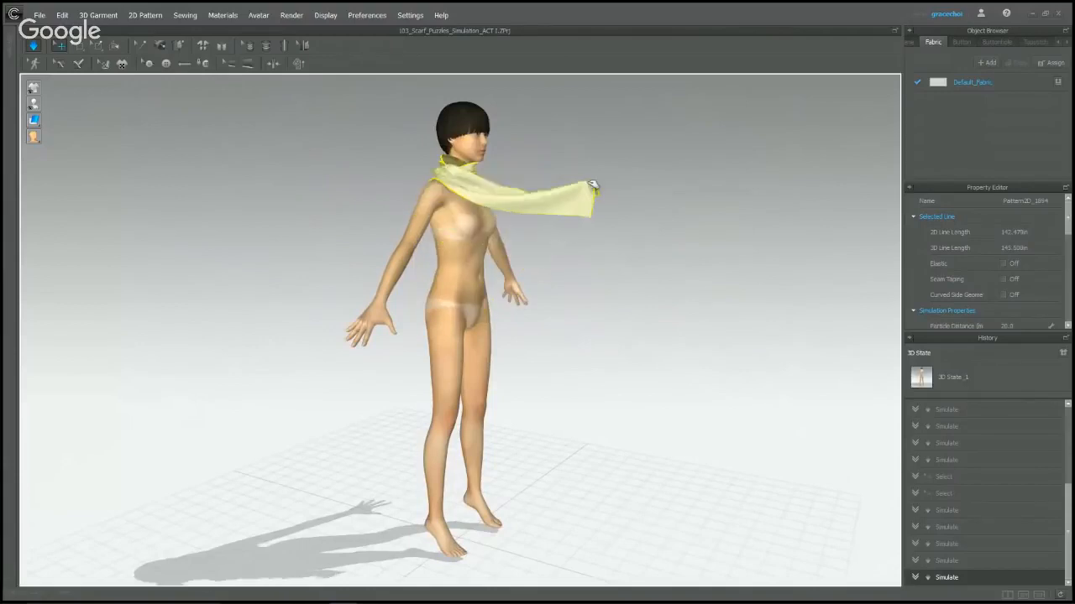
pyautogui.moveTo(587, 181); pyautogui.dragTo(517, 205, button='right')
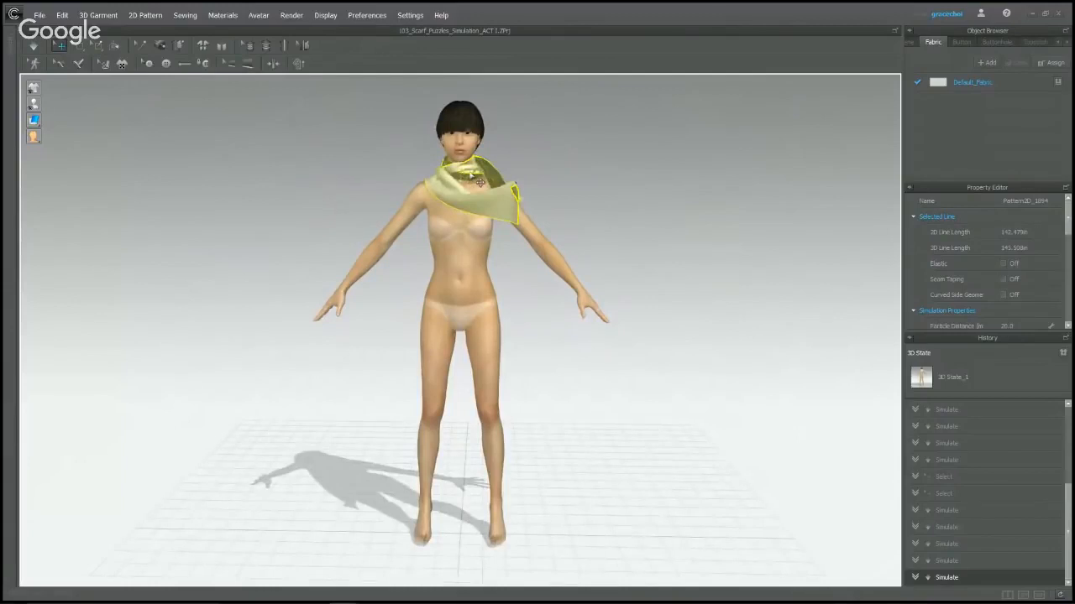
pyautogui.moveTo(479, 181); pyautogui.dragTo(527, 144)
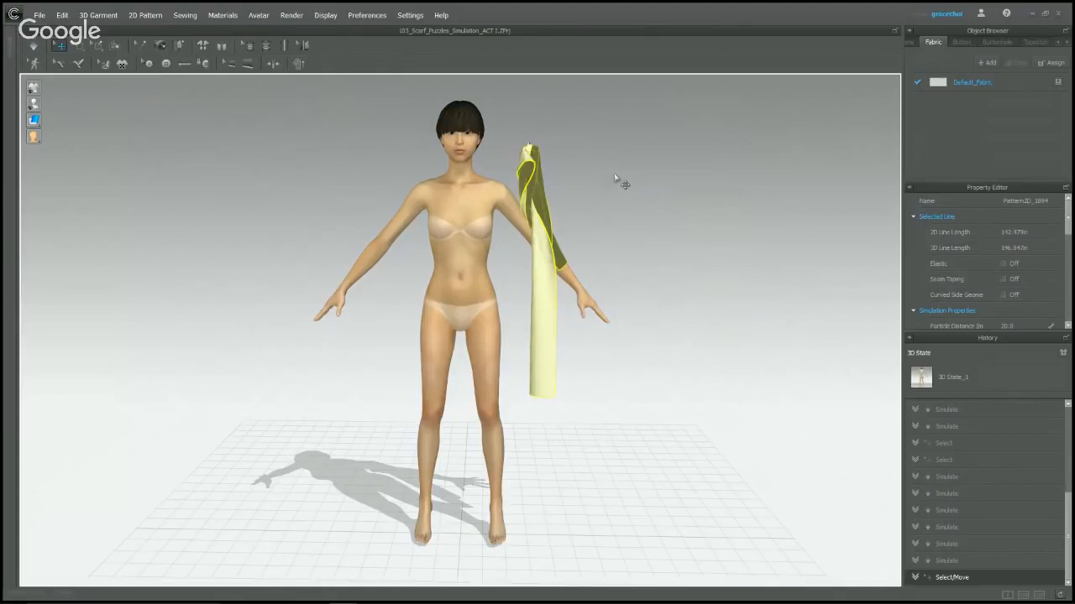
pyautogui.moveTo(537, 195); pyautogui.dragTo(522, 160)
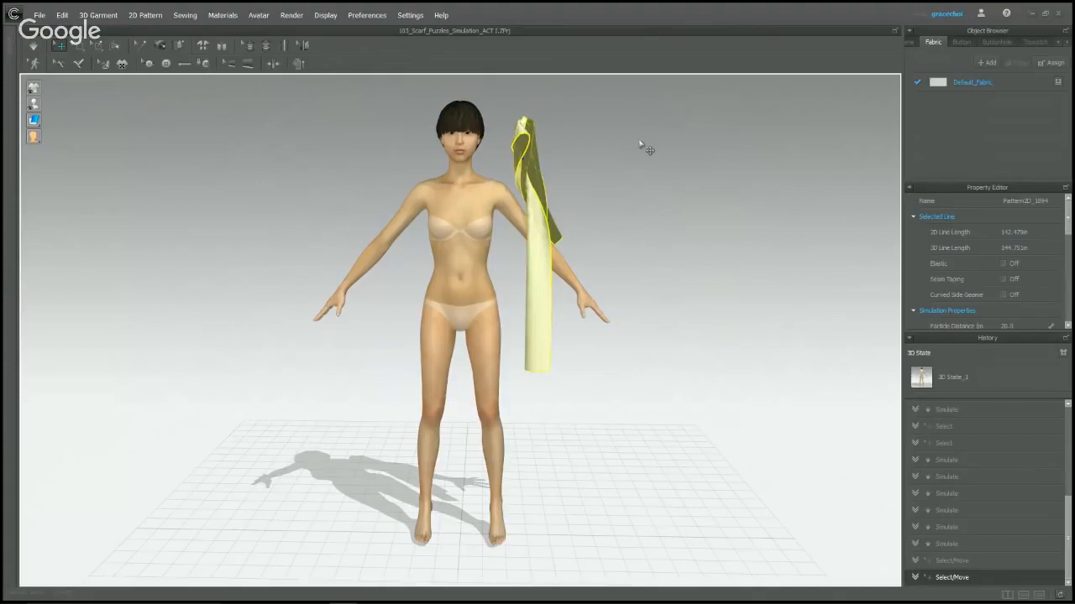
# Try moving the whole scarf to the avatar's right side, simulating its fall, and lifting it off the floor by one end.
pyautogui.moveTo(535, 179); pyautogui.dragTo(382, 118)
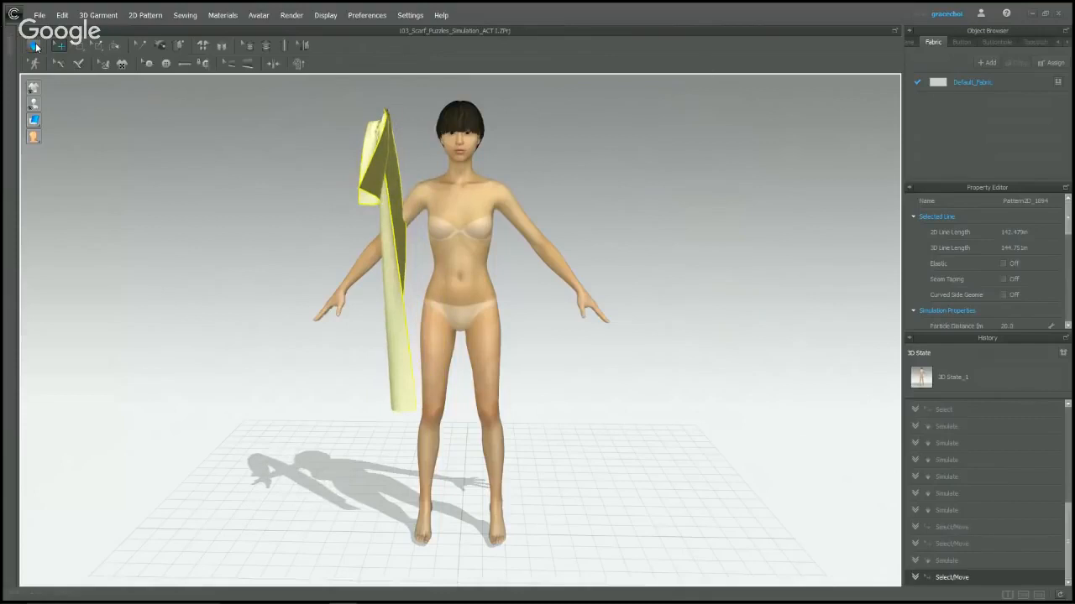
pyautogui.press('space')
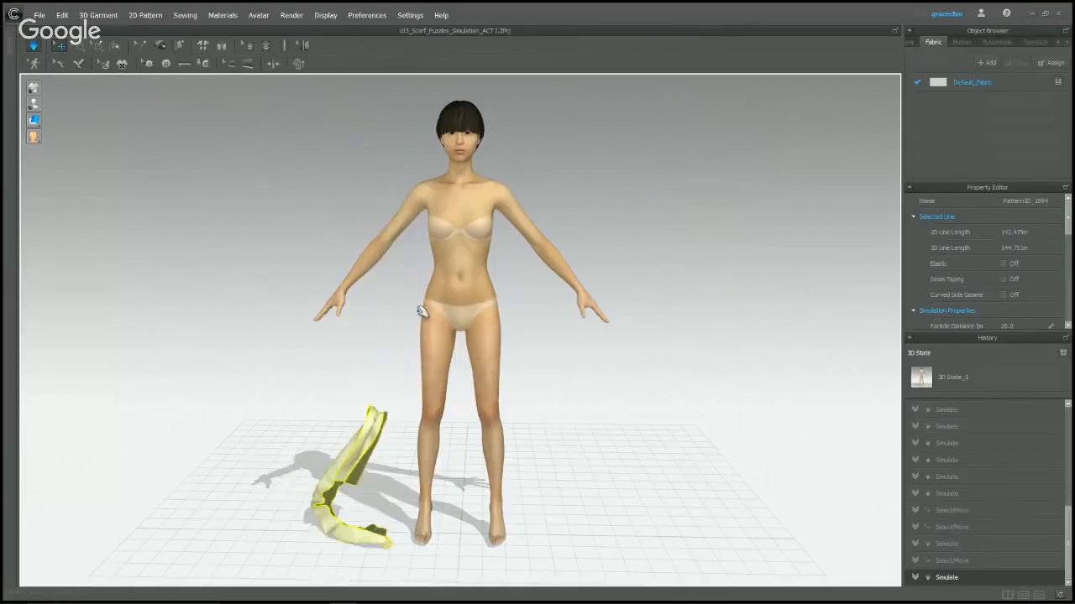
pyautogui.moveTo(353, 527); pyautogui.dragTo(360, 117)
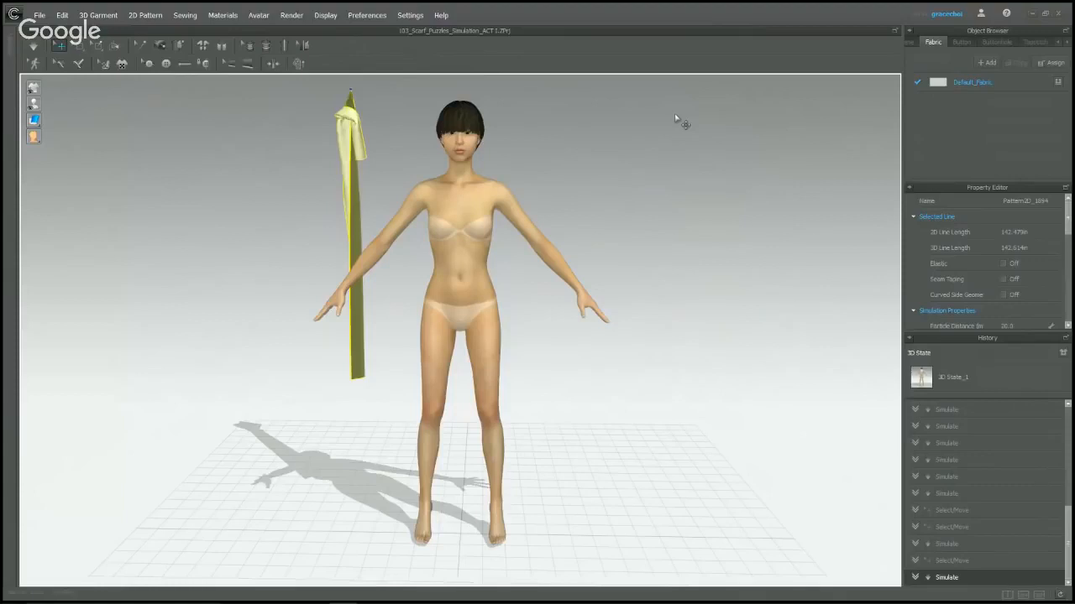
# Undo the recent scarf moves and simulations back to the state with the scarf wrapped around the avatar's neck.
pyautogui.hotkey('ctrl', 'z')
pyautogui.hotkey('ctrl', 'z')
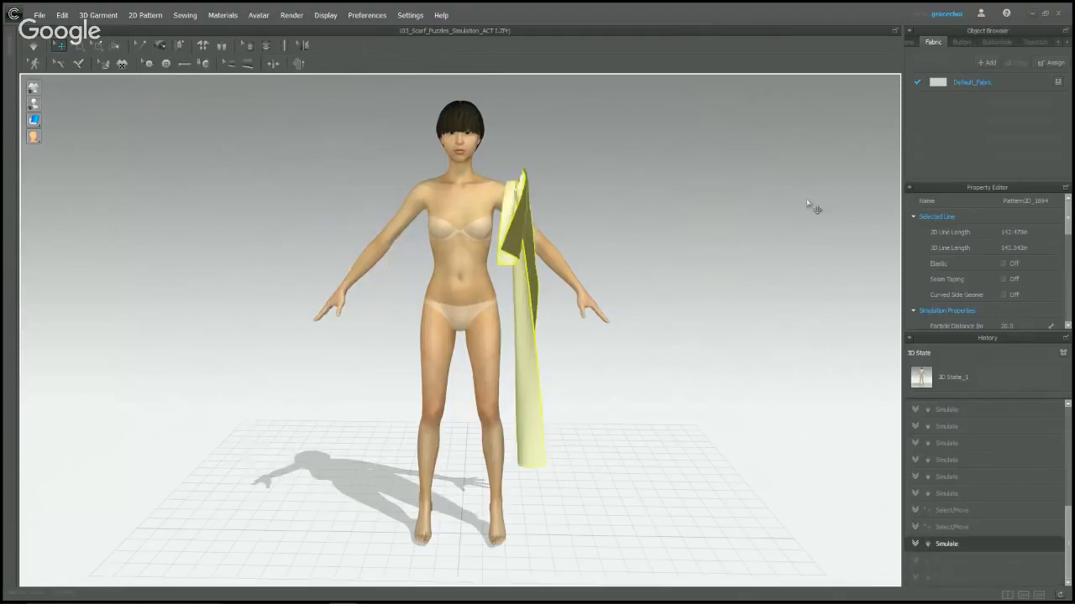
pyautogui.hotkey('ctrl', 'z')
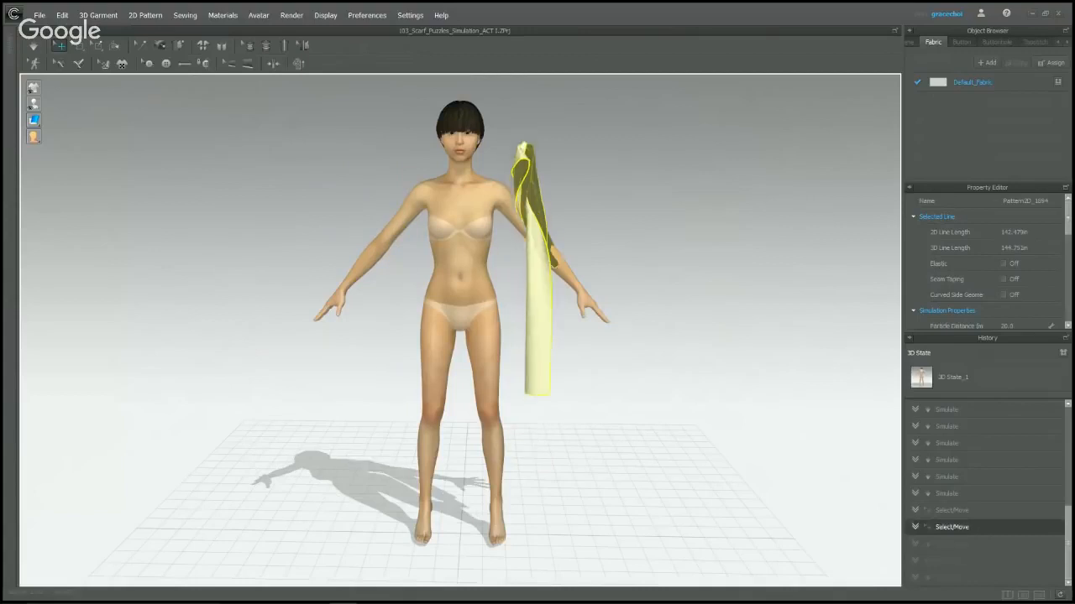
pyautogui.hotkey('ctrl', 'z')
pyautogui.hotkey('ctrl', 'z')
pyautogui.hotkey('ctrl', 'z')
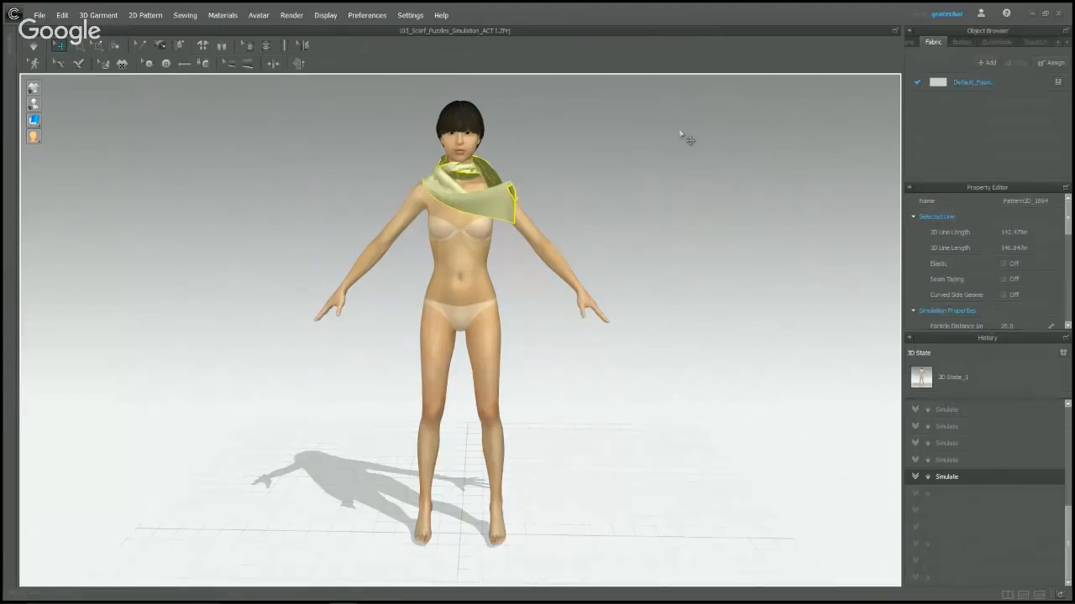
# Pull the scarf's front end back over the avatar's left shoulder, let it hang down behind, and deselect the scarf.
pyautogui.click(683, 196)
pyautogui.moveTo(664, 232)
pyautogui.mouseDown(button='right')
pyautogui.moveTo(590, 233)
pyautogui.moveTo(654, 243)
pyautogui.mouseUp(button='right')
pyautogui.click(494, 178)
pyautogui.moveTo(494, 178); pyautogui.dragTo(551, 110)
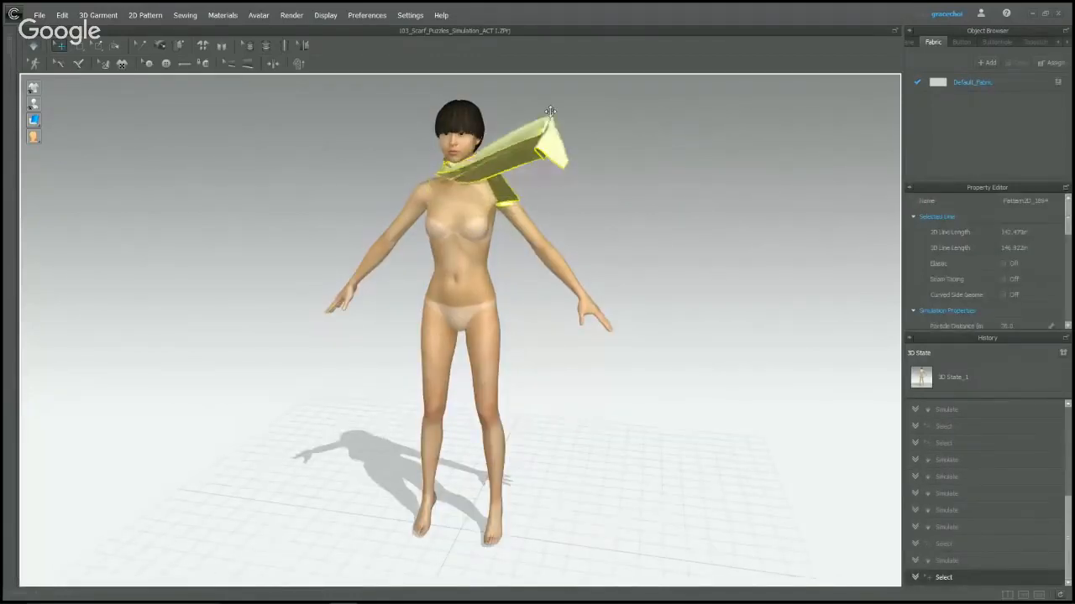
pyautogui.moveTo(579, 159); pyautogui.dragTo(382, 138, button='right')
pyautogui.moveTo(382, 138); pyautogui.dragTo(600, 175)
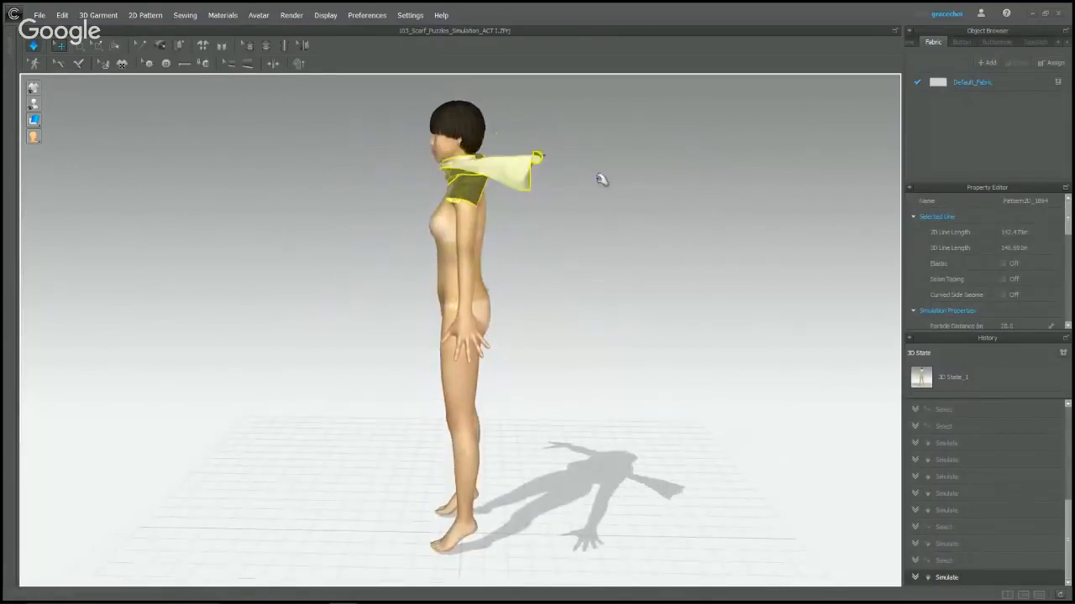
pyautogui.moveTo(546, 291); pyautogui.dragTo(453, 314, button='right')
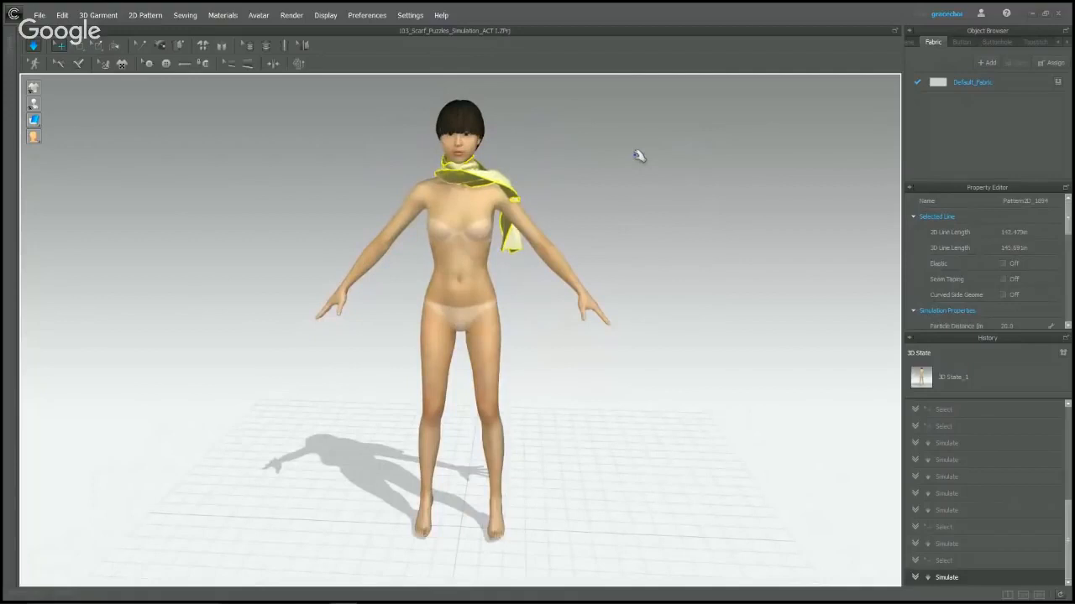
pyautogui.click(637, 188)
pyautogui.moveTo(636, 188); pyautogui.dragTo(646, 211, button='right')
# Open the project 100_Leg_Fixes_Simulation_ACT I from the library without saving the scarf project, and dismiss its introduction.
pyautogui.click(3, 76)
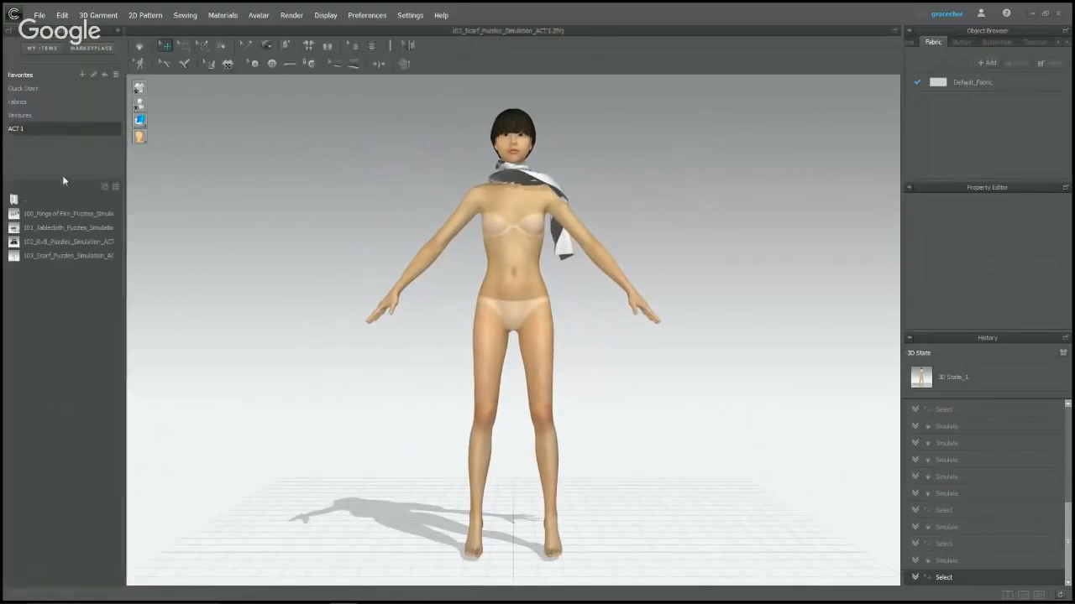
pyautogui.doubleClick(15, 199)
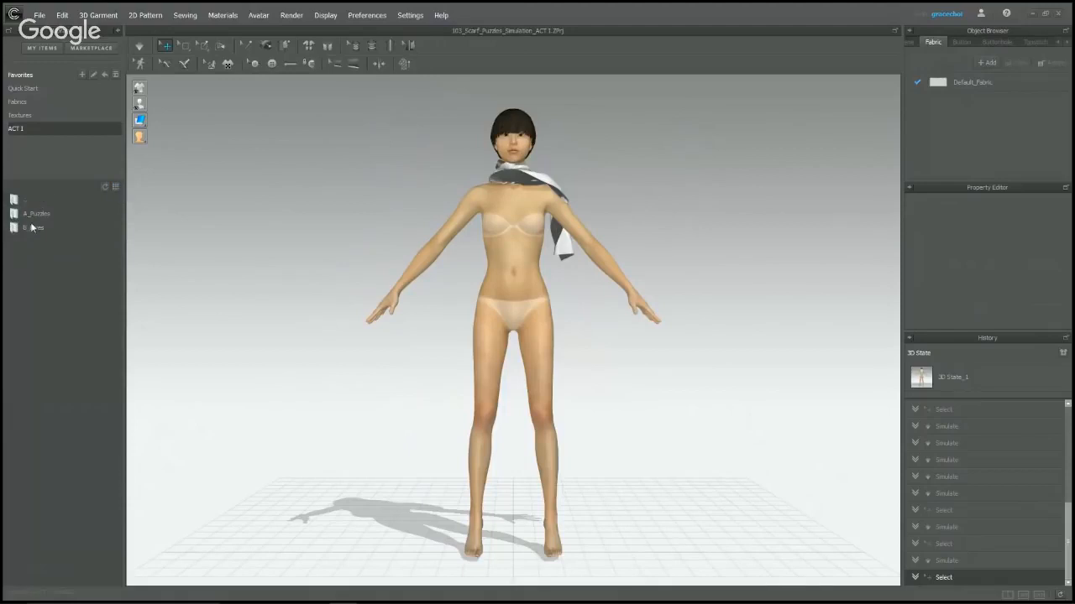
pyautogui.doubleClick(31, 234)
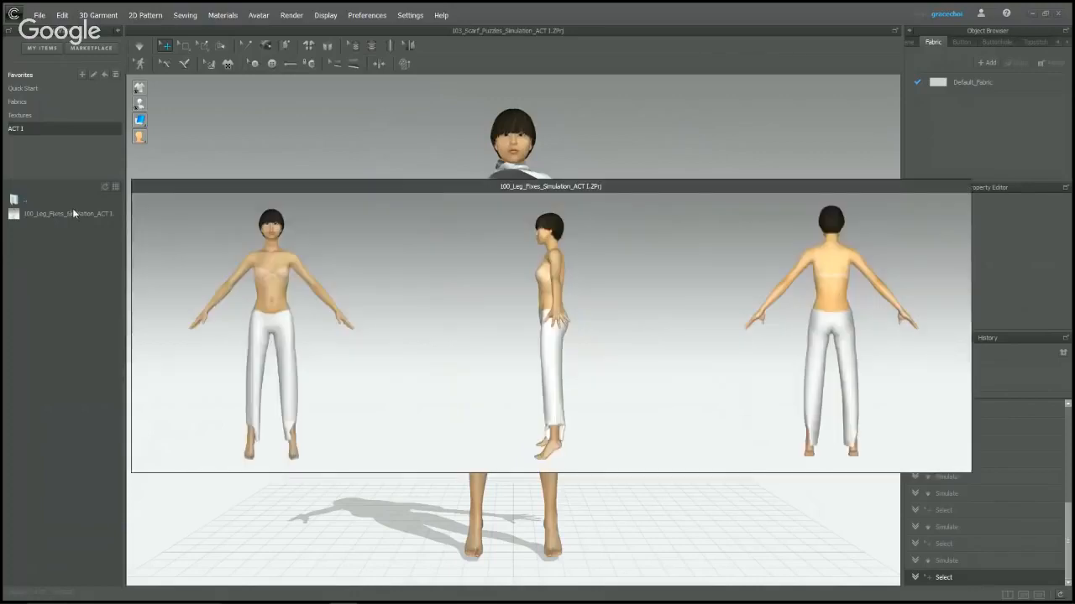
pyautogui.doubleClick(65, 210)
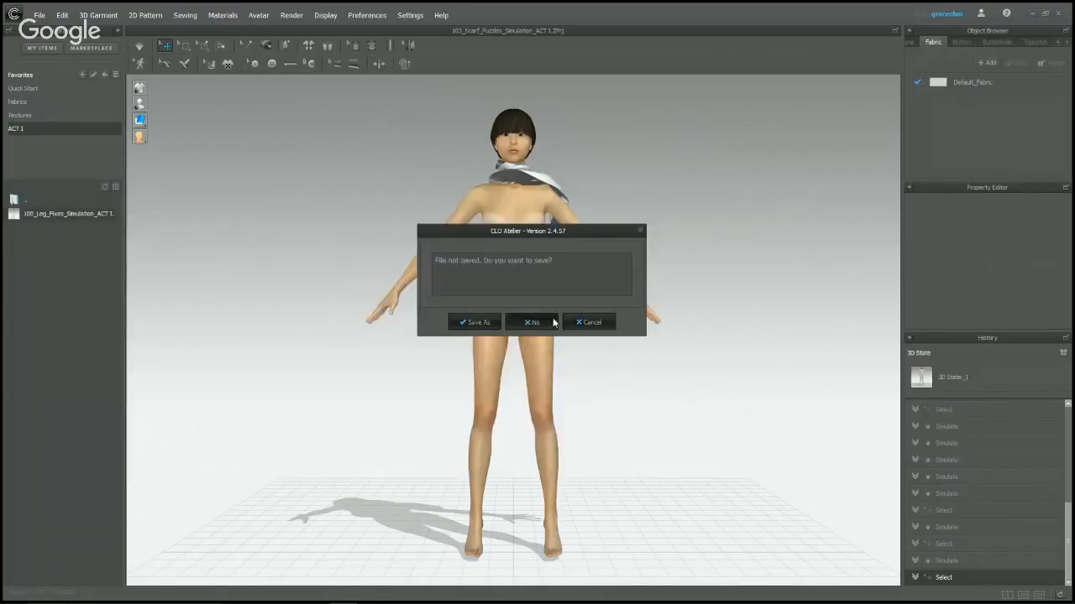
pyautogui.click(553, 322)
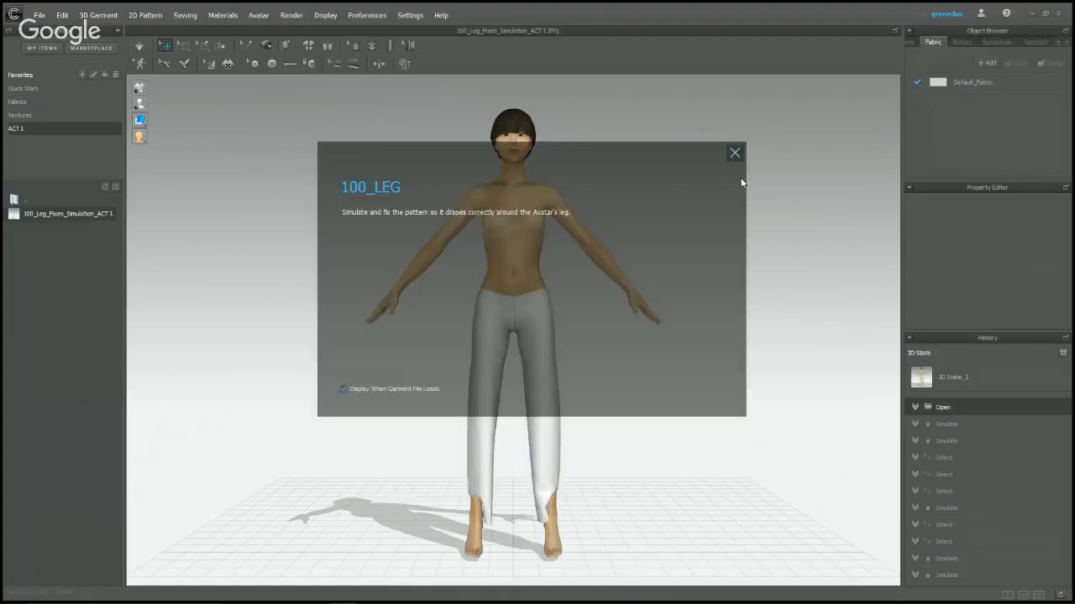
pyautogui.click(735, 154)
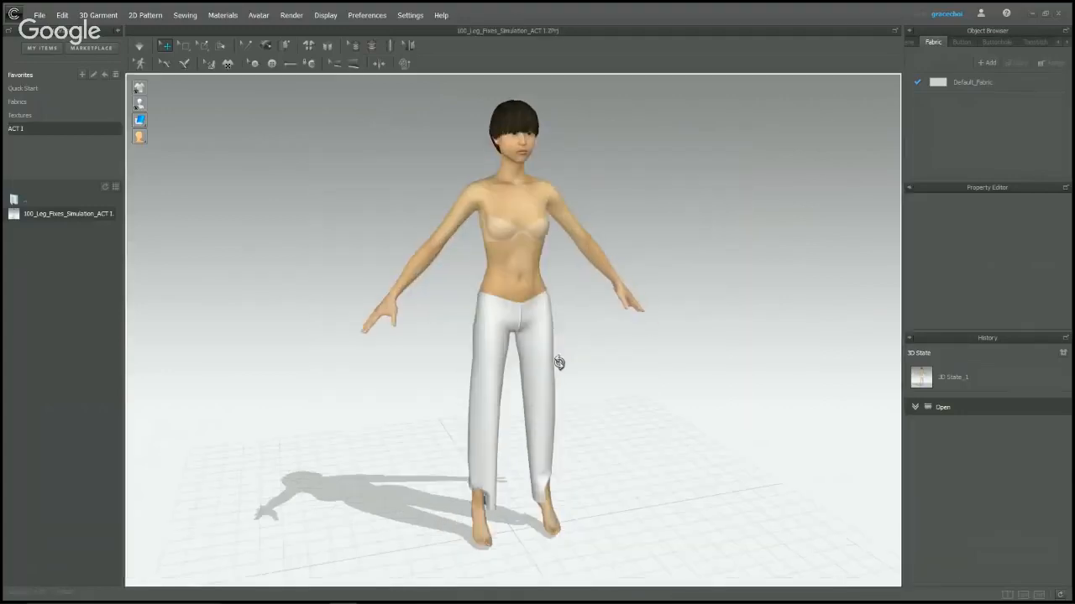
# Hide the library, start the simulation, and pull the caught hem of the avatar's left trouser leg outward over the ankle.
pyautogui.scroll(5, 547, 378)
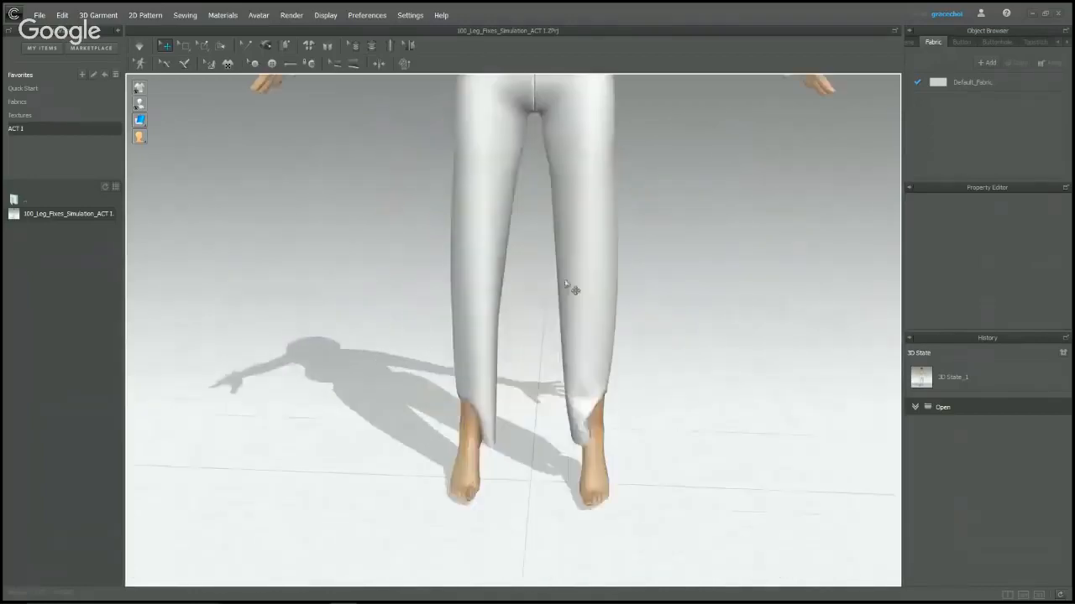
pyautogui.moveTo(583, 378); pyautogui.dragTo(704, 236, button='right')
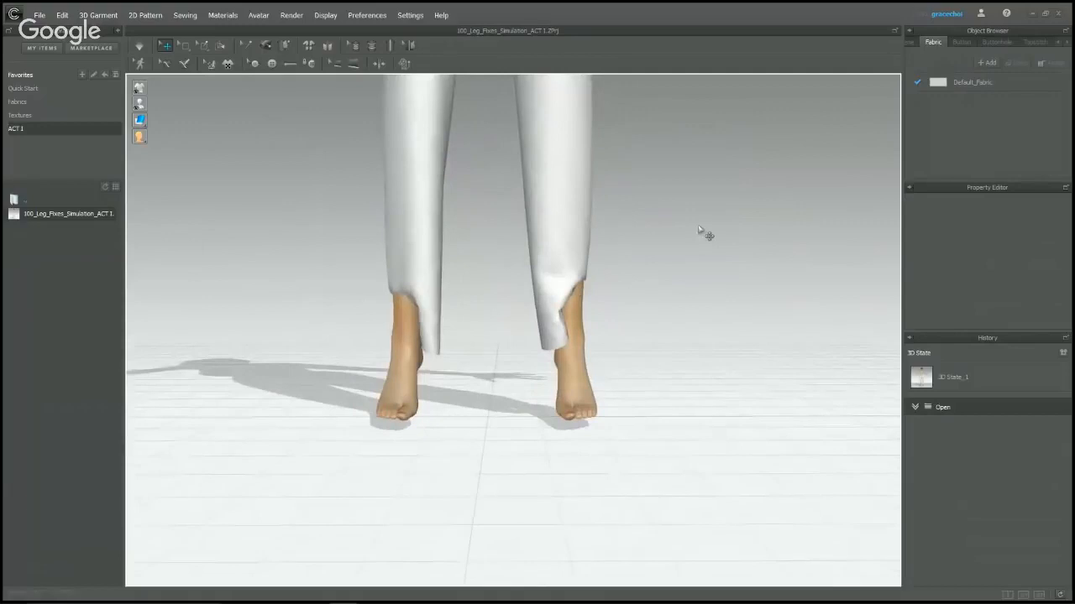
pyautogui.hotkey('ctrl', 'l')
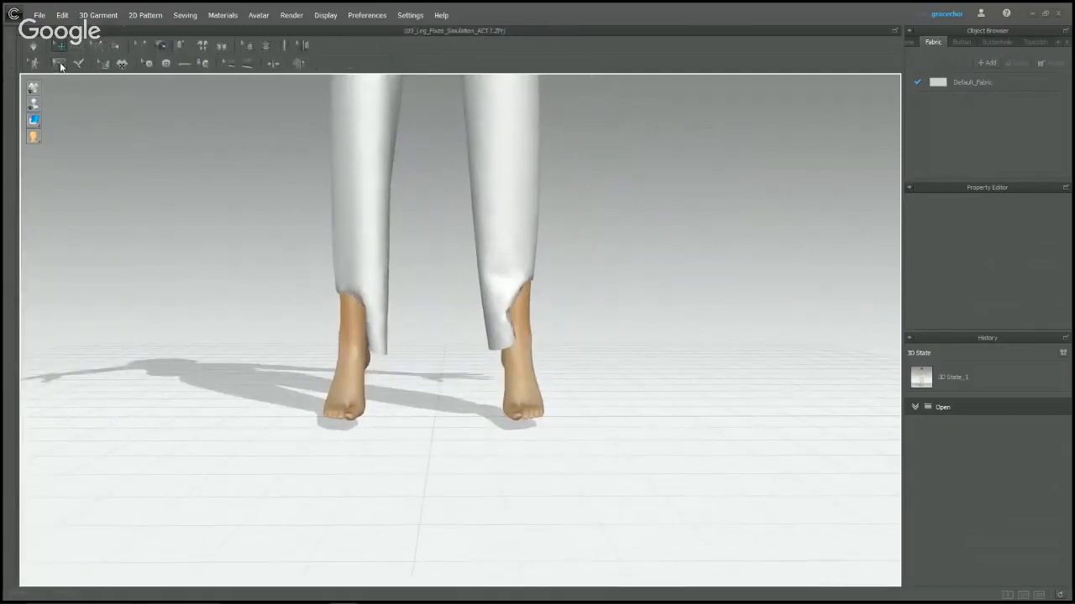
pyautogui.press('space')
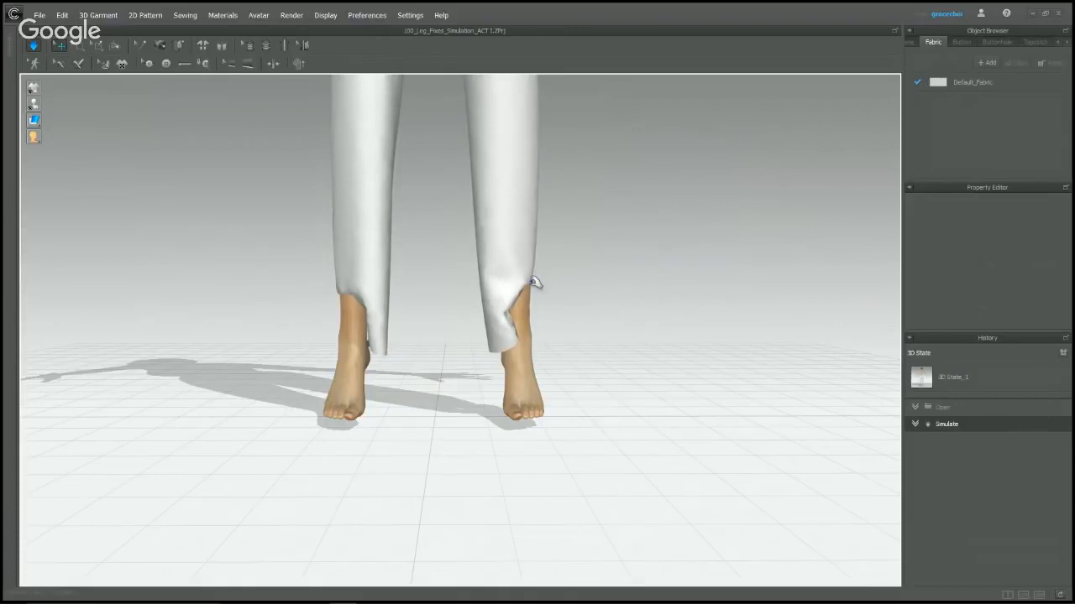
pyautogui.moveTo(534, 282); pyautogui.dragTo(678, 353)
pyautogui.moveTo(612, 331); pyautogui.dragTo(534, 304, button='right')
pyautogui.moveTo(538, 304); pyautogui.dragTo(605, 372)
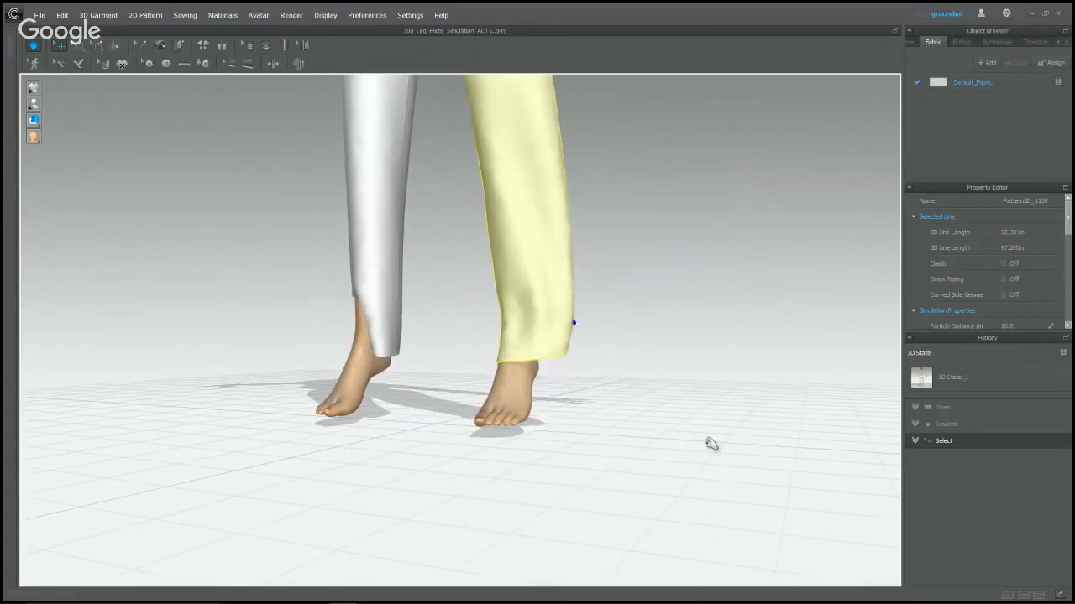
# Free the left leg's hem at the back, pull the right leg's hem out around the ankle, and deselect the pattern.
pyautogui.moveTo(711, 444); pyautogui.dragTo(378, 354, button='right')
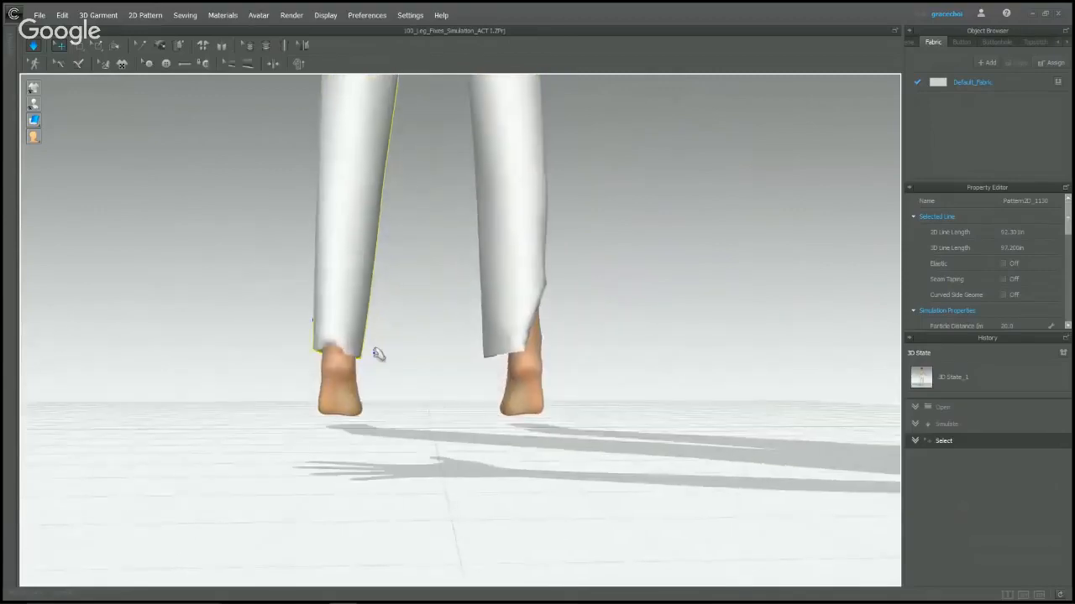
pyautogui.click(319, 345)
pyautogui.moveTo(561, 314); pyautogui.dragTo(529, 347, button='right')
pyautogui.click(524, 285)
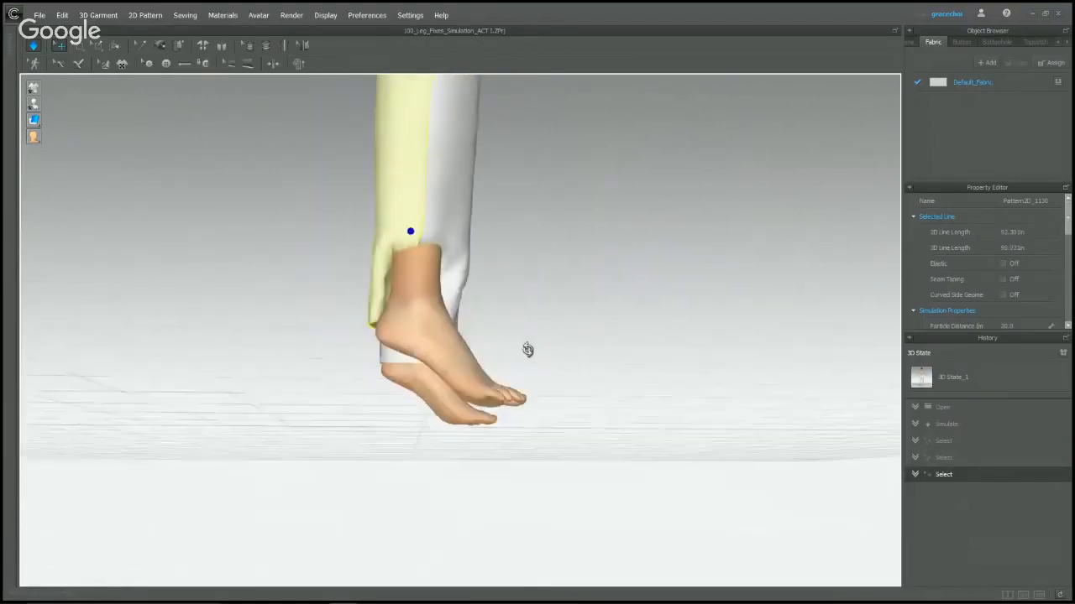
pyautogui.moveTo(428, 245); pyautogui.dragTo(532, 263, button='right')
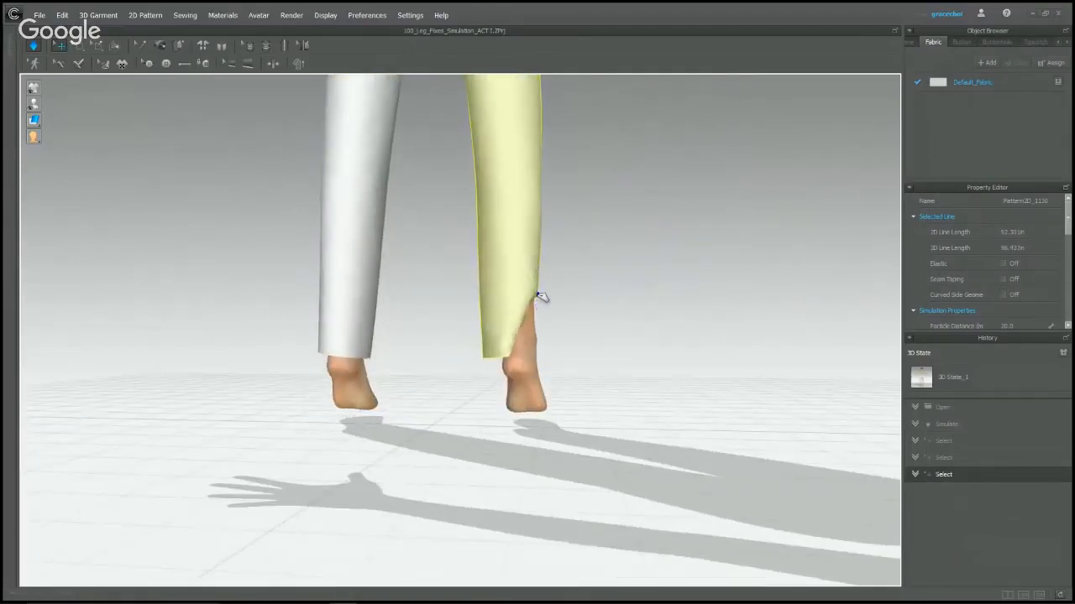
pyautogui.moveTo(568, 294); pyautogui.dragTo(682, 367)
pyautogui.moveTo(599, 309); pyautogui.dragTo(534, 296, button='right')
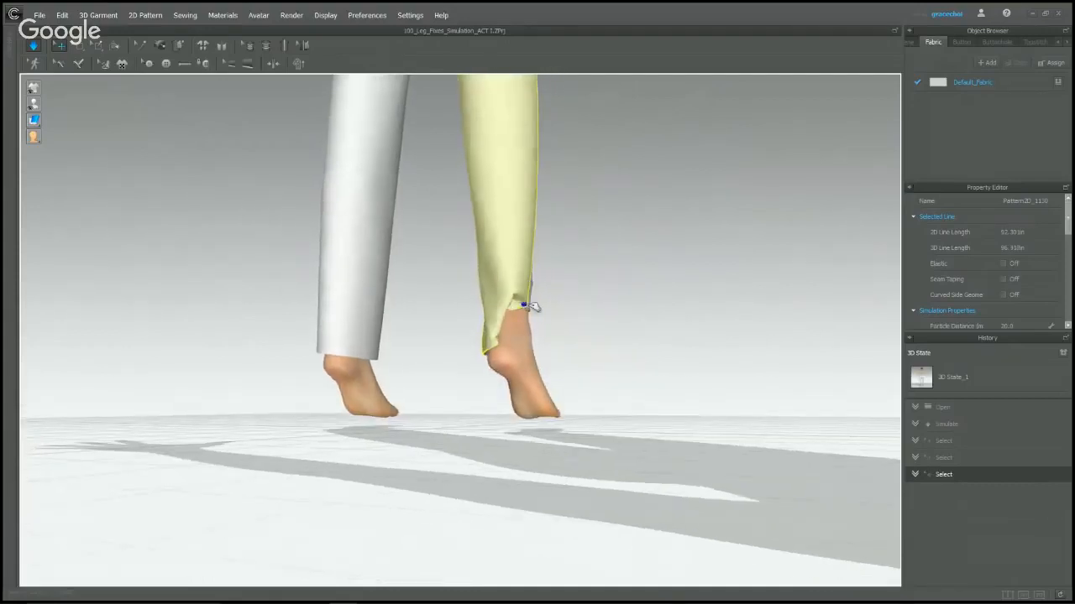
pyautogui.moveTo(532, 304); pyautogui.dragTo(674, 263)
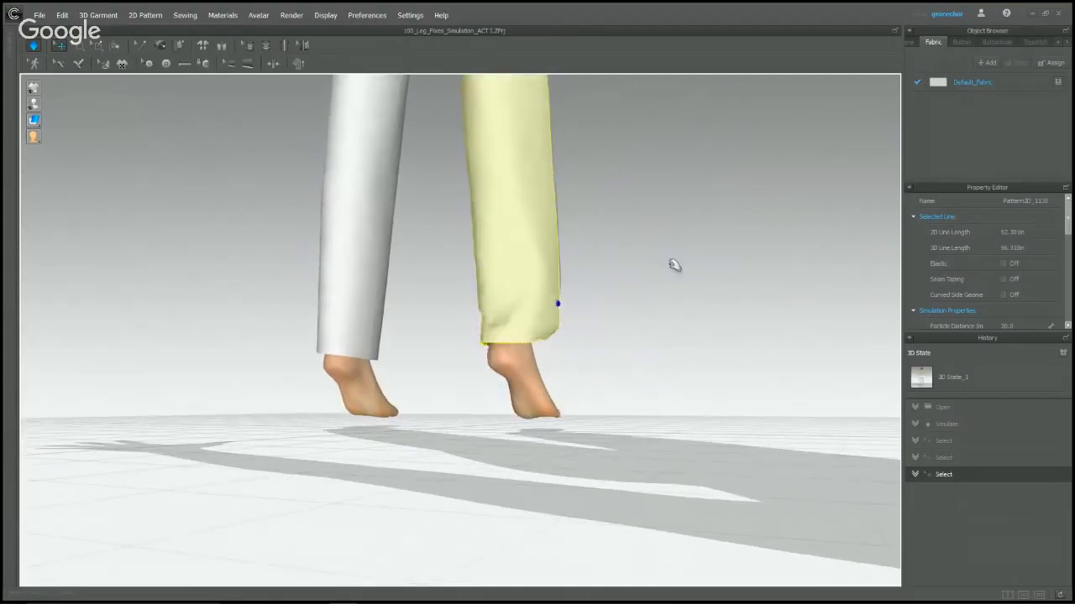
pyautogui.moveTo(674, 264); pyautogui.dragTo(347, 379, button='right')
pyautogui.moveTo(480, 366)
pyautogui.mouseDown(button='right')
pyautogui.moveTo(437, 353)
pyautogui.moveTo(479, 355)
pyautogui.mouseUp(button='right')
pyautogui.click(469, 359)
# Stop the simulation and undo the pattern selections back to the first Simulate entry.
pyautogui.scroll(-5, 448, 334)
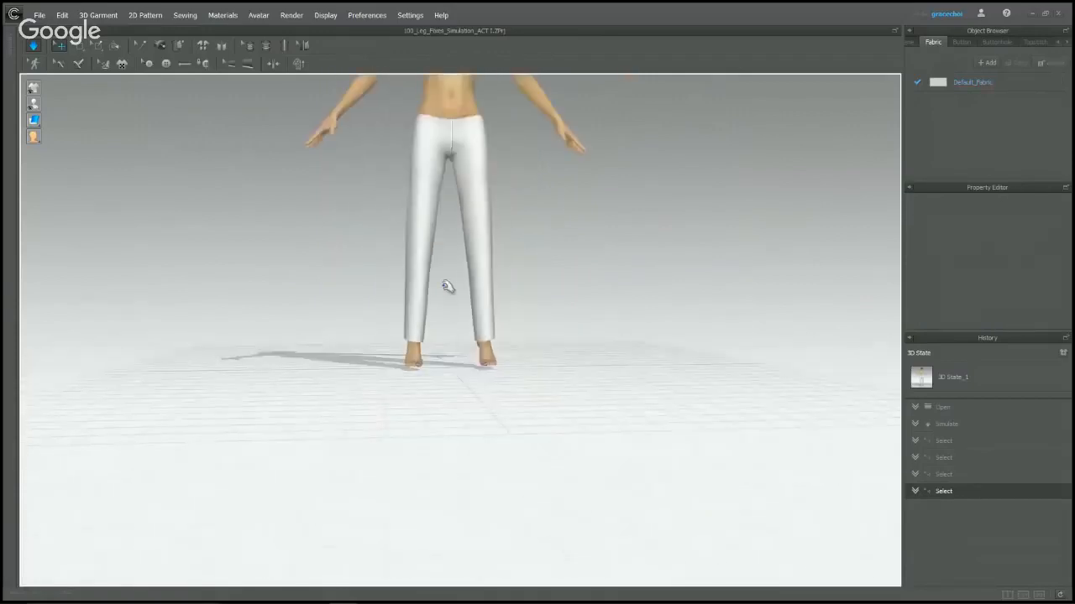
pyautogui.scroll(5, 450, 300)
pyautogui.moveTo(450, 299); pyautogui.dragTo(665, 270, button='right')
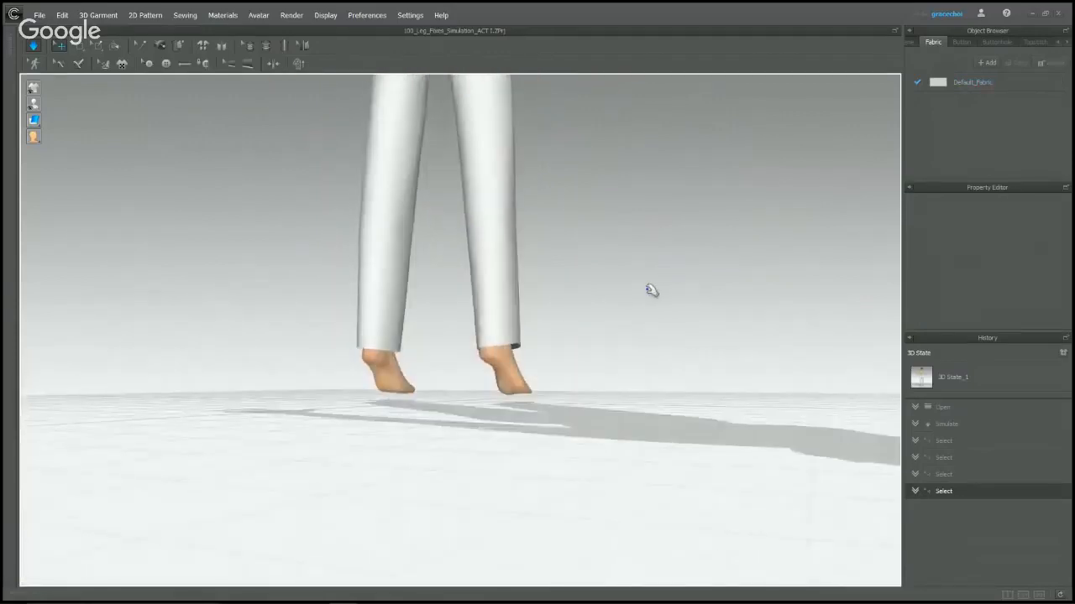
pyautogui.press('space')
pyautogui.hotkey('ctrl', 'z')
pyautogui.hotkey('ctrl', 'z')
pyautogui.hotkey('ctrl', 'z')
pyautogui.hotkey('ctrl', 'z')
pyautogui.hotkey('ctrl', 'z')
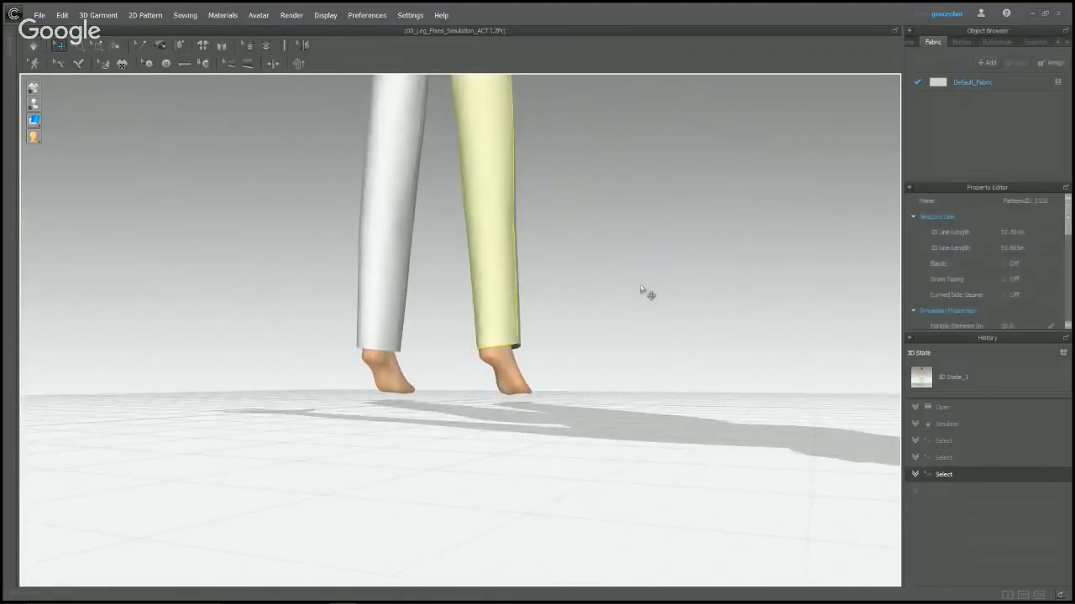
# Examine the drape of both trouser legs from the back and front, up close and at full figure.
pyautogui.moveTo(640, 290); pyautogui.dragTo(609, 336, button='right')
pyautogui.press('space')
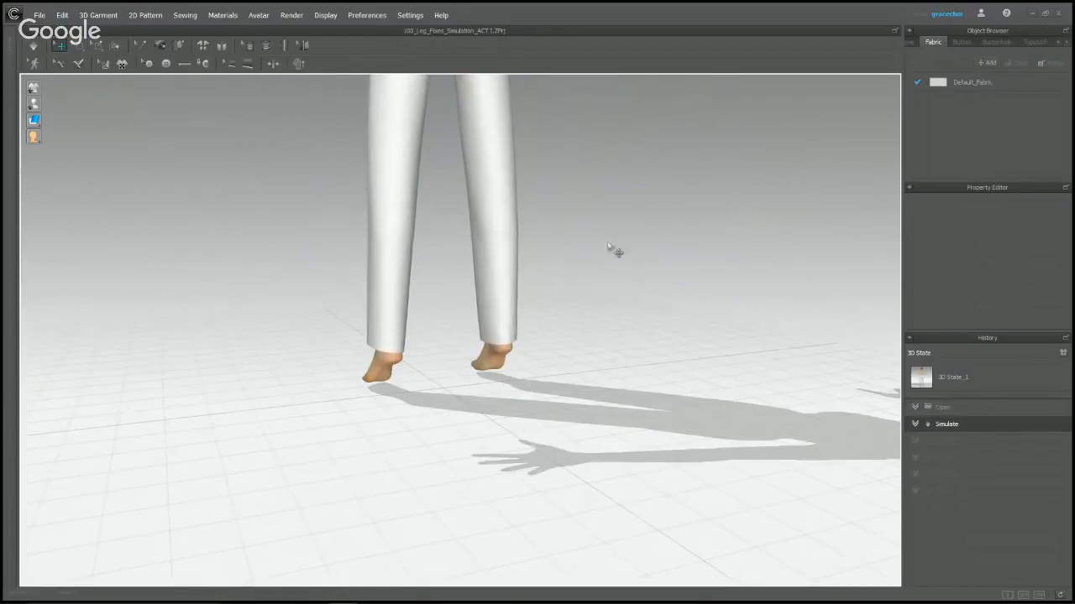
pyautogui.moveTo(355, 286); pyautogui.dragTo(574, 288, button='right')
pyautogui.scroll(-5, 507, 261)
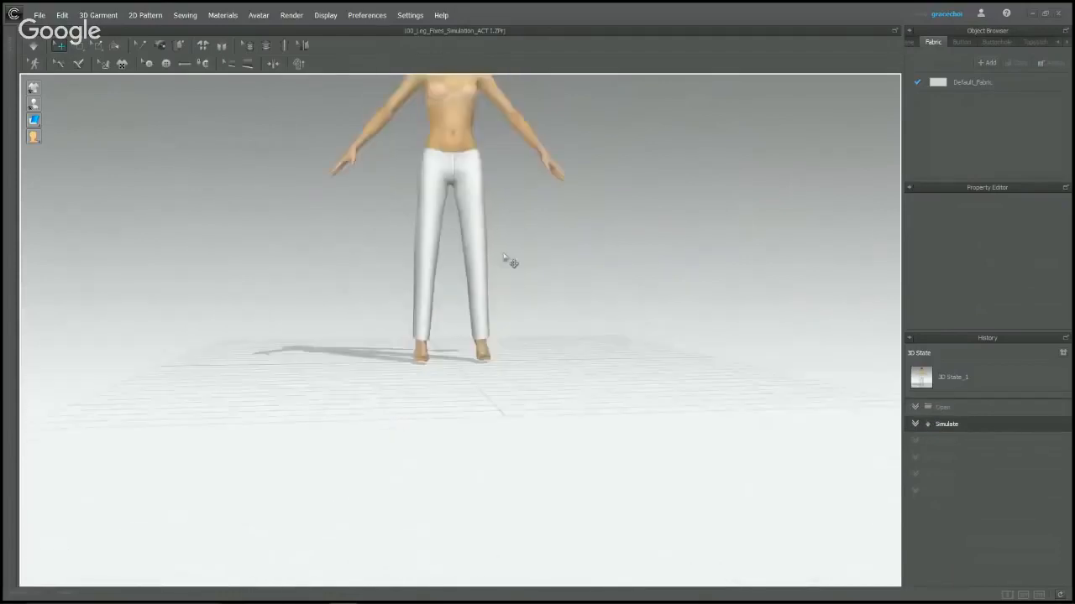
pyautogui.scroll(6, 533, 318)
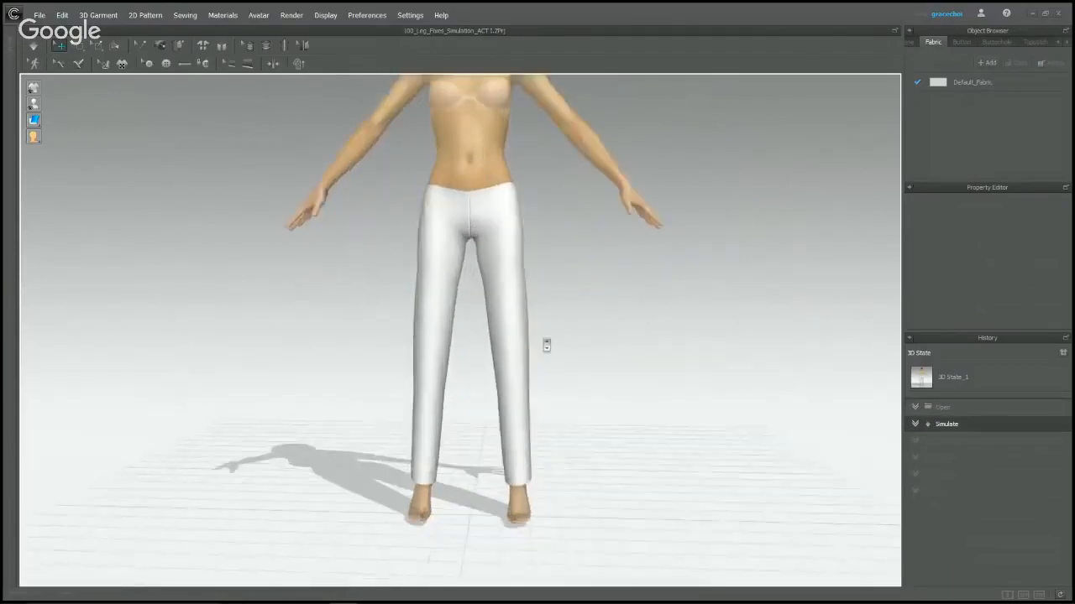
pyautogui.moveTo(568, 341); pyautogui.dragTo(551, 345, button='right')
pyautogui.scroll(-4, 599, 326)
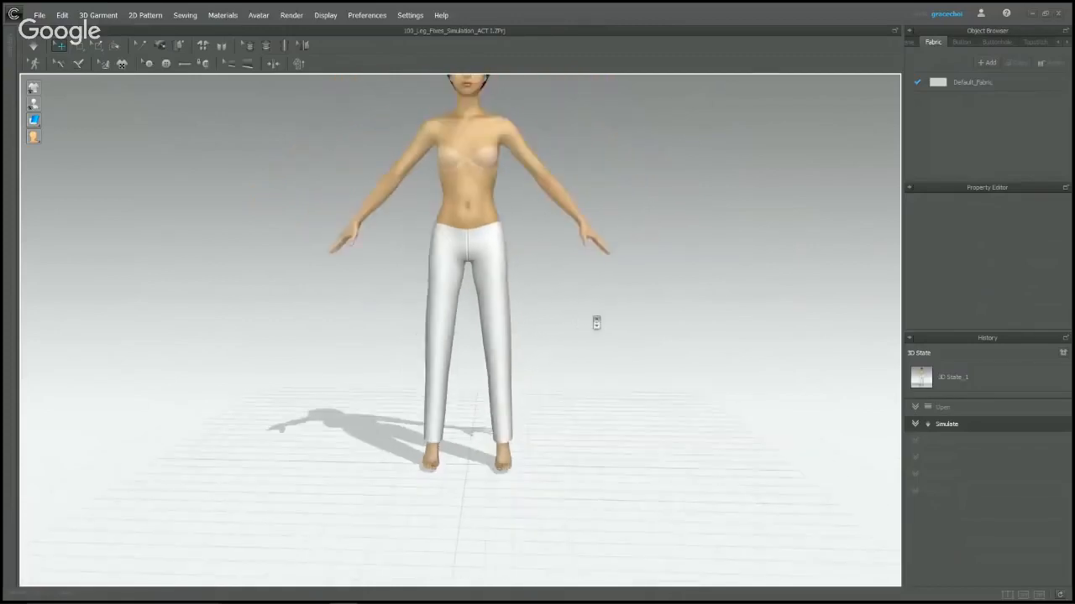
pyautogui.scroll(-2, 593, 314)
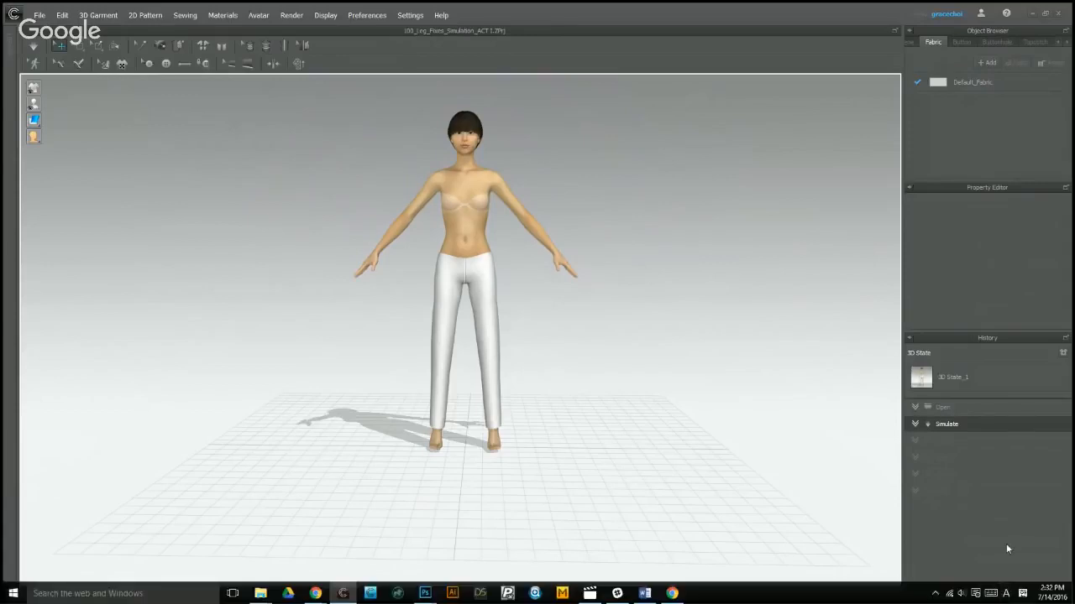
# Show the 2D pattern window beside the 3D view and draw a rectangular pattern above the trouser patterns.
pyautogui.click(1006, 595)
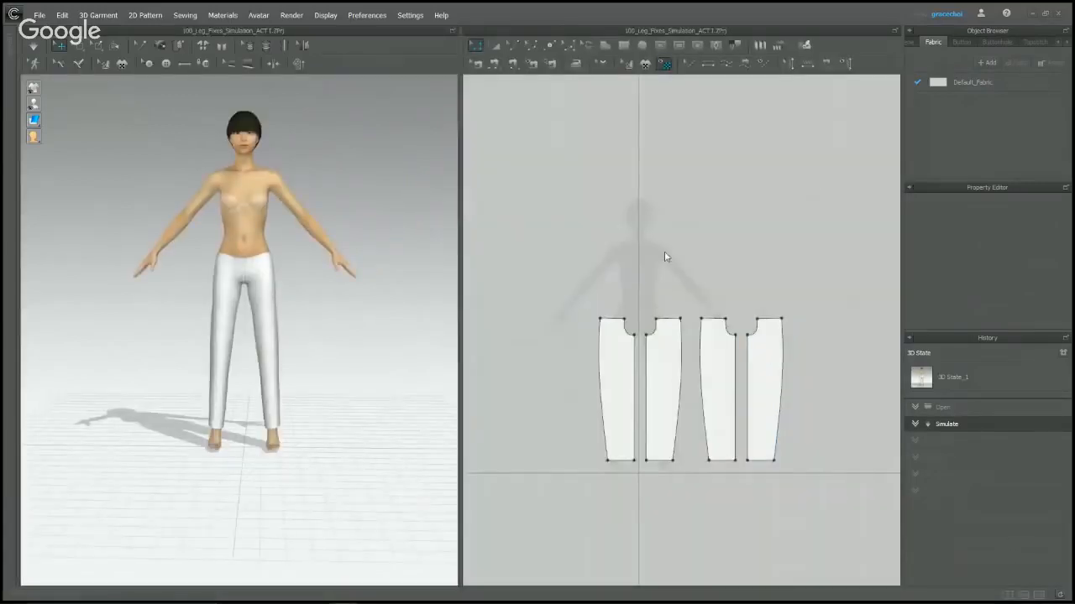
pyautogui.scroll(4, 664, 256)
pyautogui.press('s')
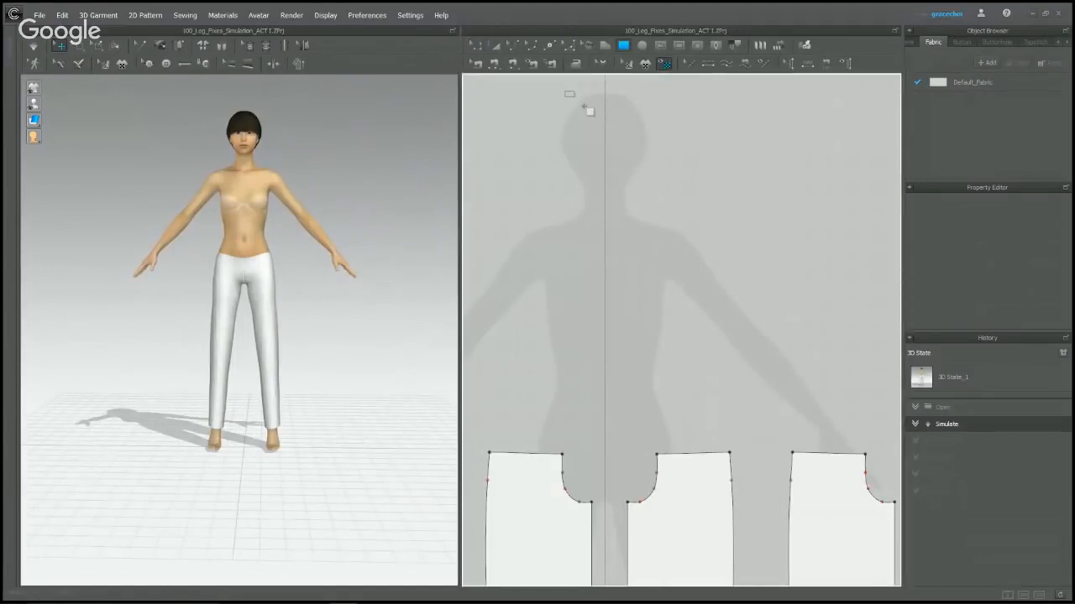
pyautogui.moveTo(565, 92); pyautogui.dragTo(832, 251)
pyautogui.scroll(-5, 695, 311)
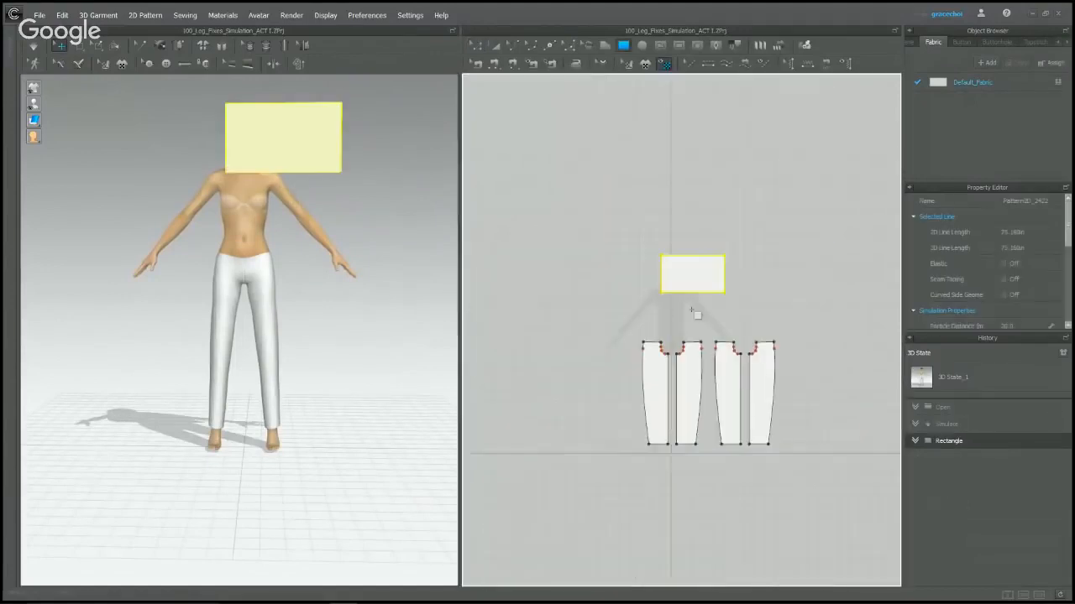
# Delete the four trouser patterns and return to the layout with only the 3D window.
pyautogui.press('z')
pyautogui.moveTo(663, 376); pyautogui.dragTo(804, 514)
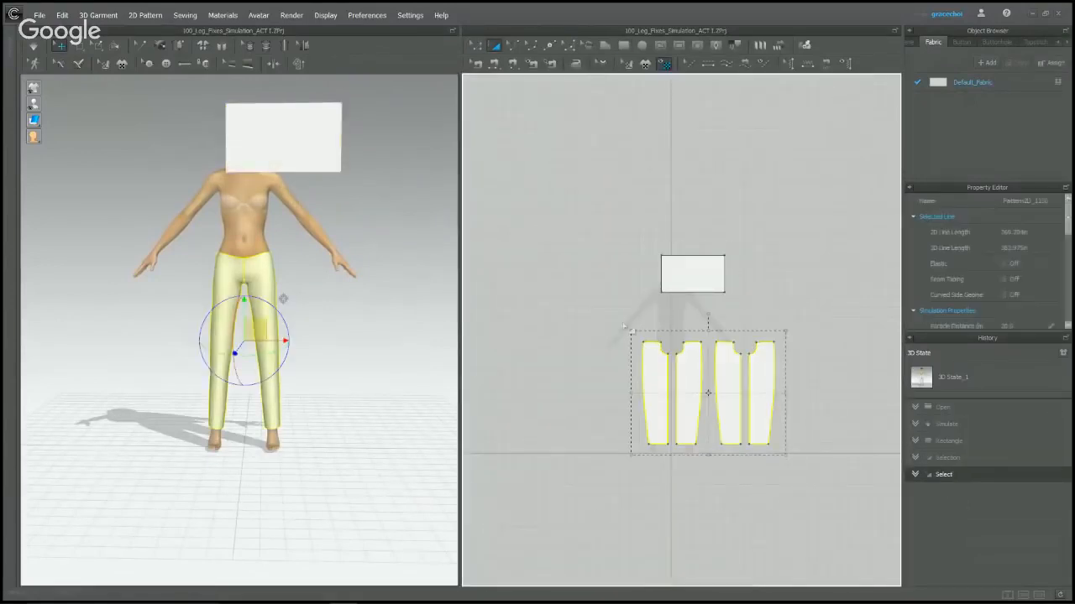
pyautogui.press('Delete')
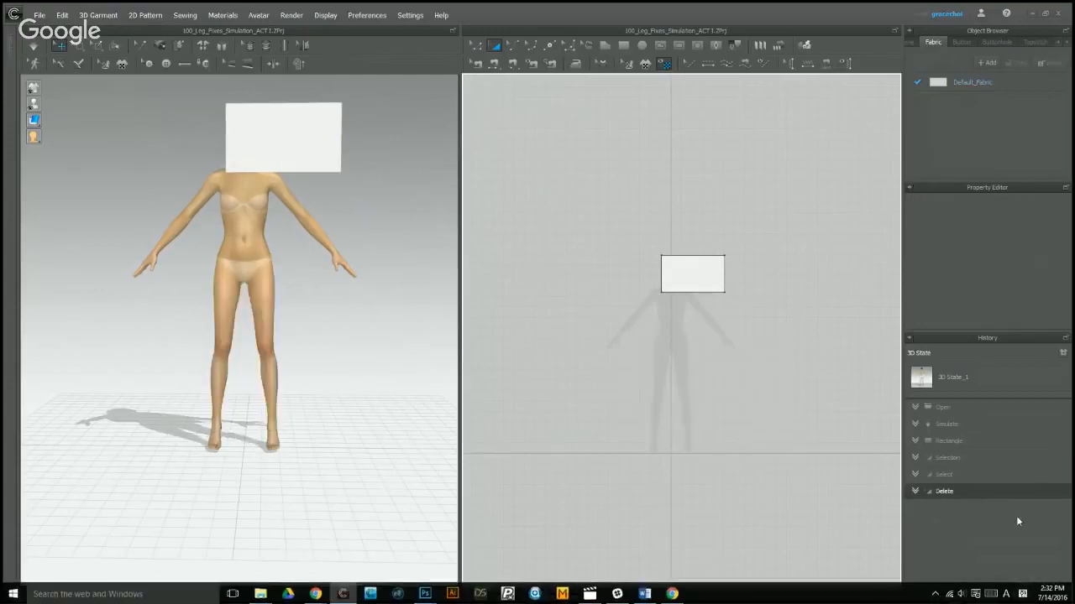
pyautogui.click(1023, 596)
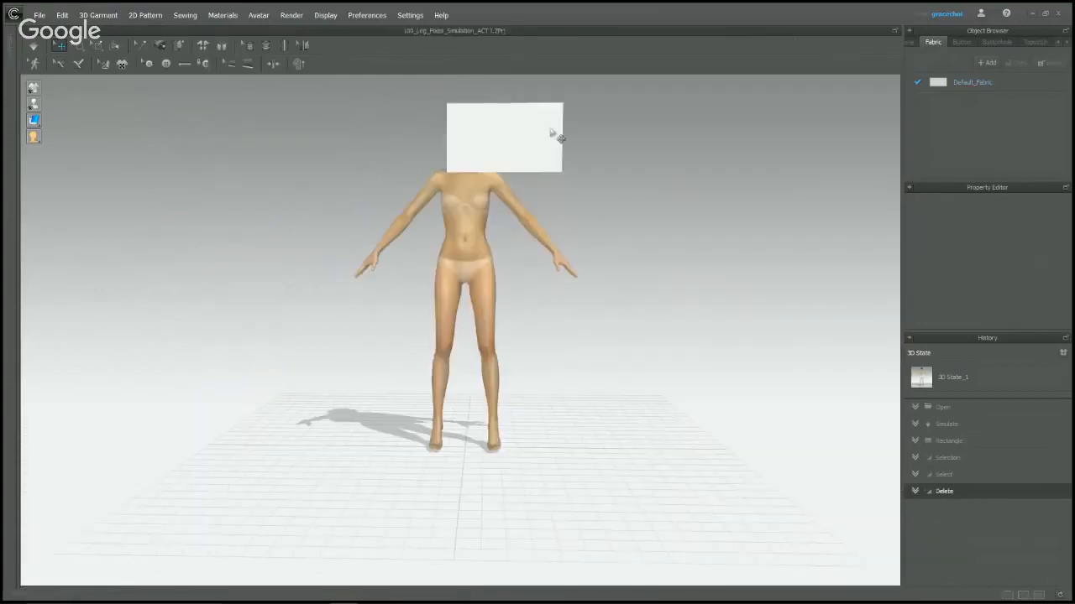
# Simulate the rectangular pattern without moving it, and pull the fallen cloth from the floor up to the avatar's head.
pyautogui.scroll(2, 556, 209)
pyautogui.click(497, 175)
pyautogui.moveTo(499, 172); pyautogui.dragTo(537, 280, button='right')
pyautogui.scroll(-3, 528, 254)
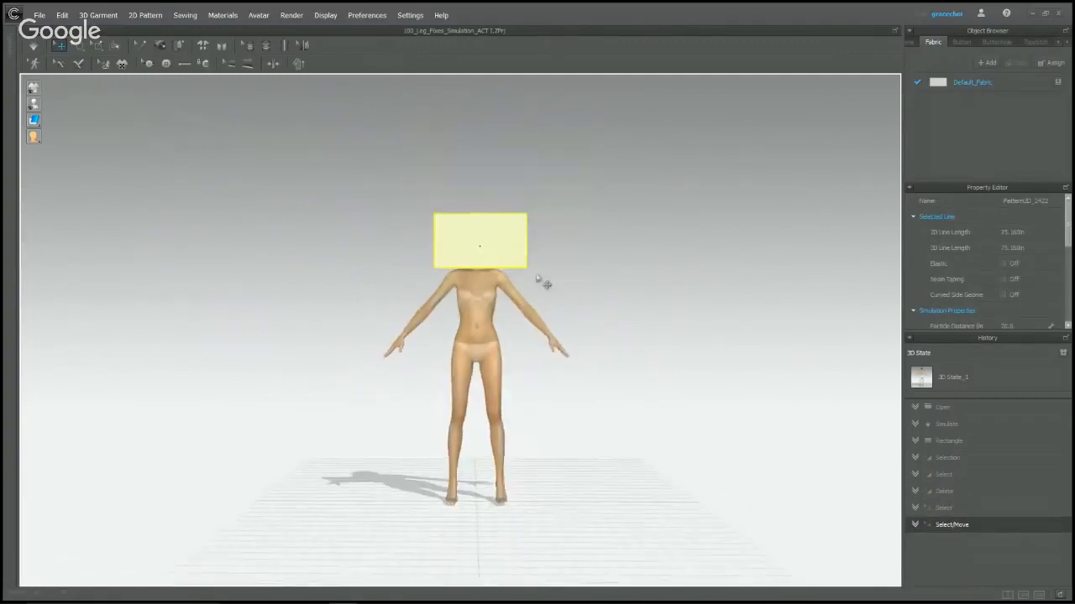
pyautogui.click(560, 219)
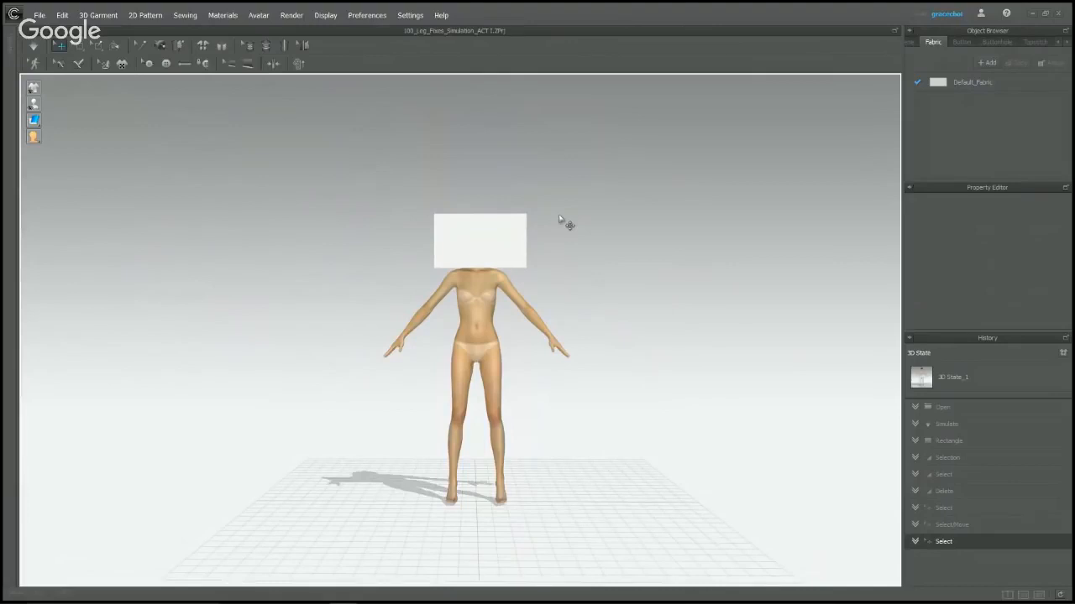
pyautogui.press('space')
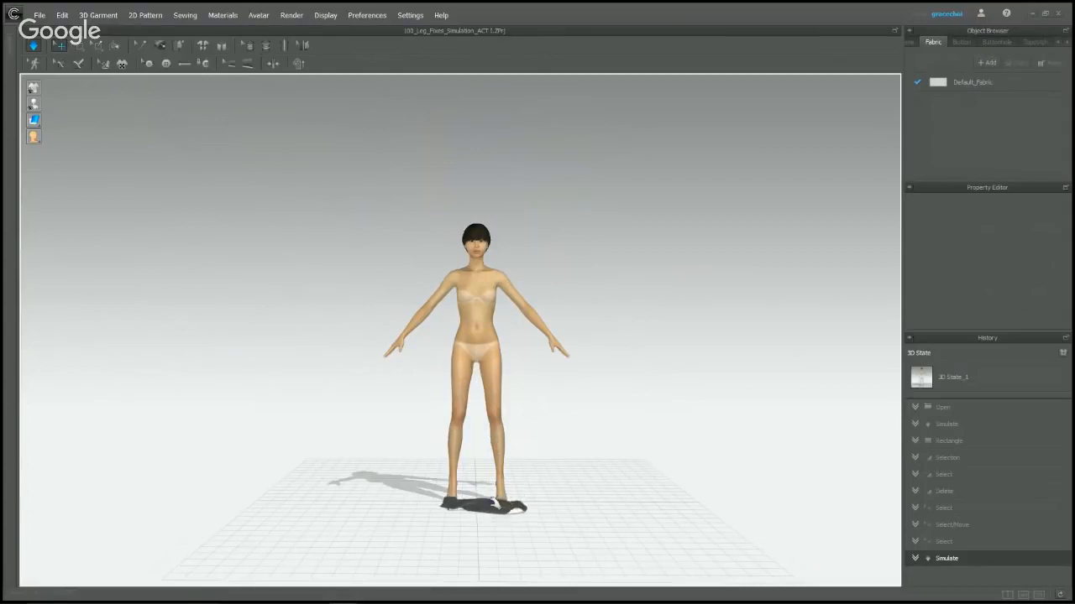
pyautogui.moveTo(496, 504); pyautogui.dragTo(517, 230)
pyautogui.moveTo(551, 249); pyautogui.dragTo(454, 253, button='right')
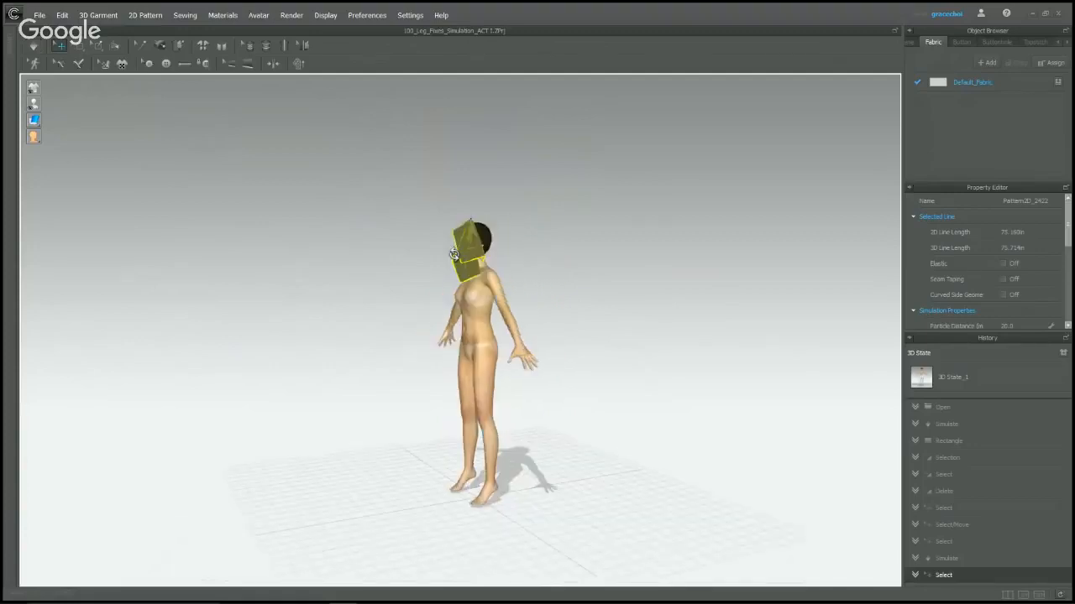
# Restart the simulation, pull the cloth around and past the avatar's head, and deselect it.
pyautogui.scroll(5, 453, 254)
pyautogui.moveTo(510, 212); pyautogui.dragTo(475, 321, button='middle')
pyautogui.press('space')
pyautogui.moveTo(444, 281); pyautogui.dragTo(507, 246)
pyautogui.moveTo(563, 324); pyautogui.dragTo(652, 360, button='right')
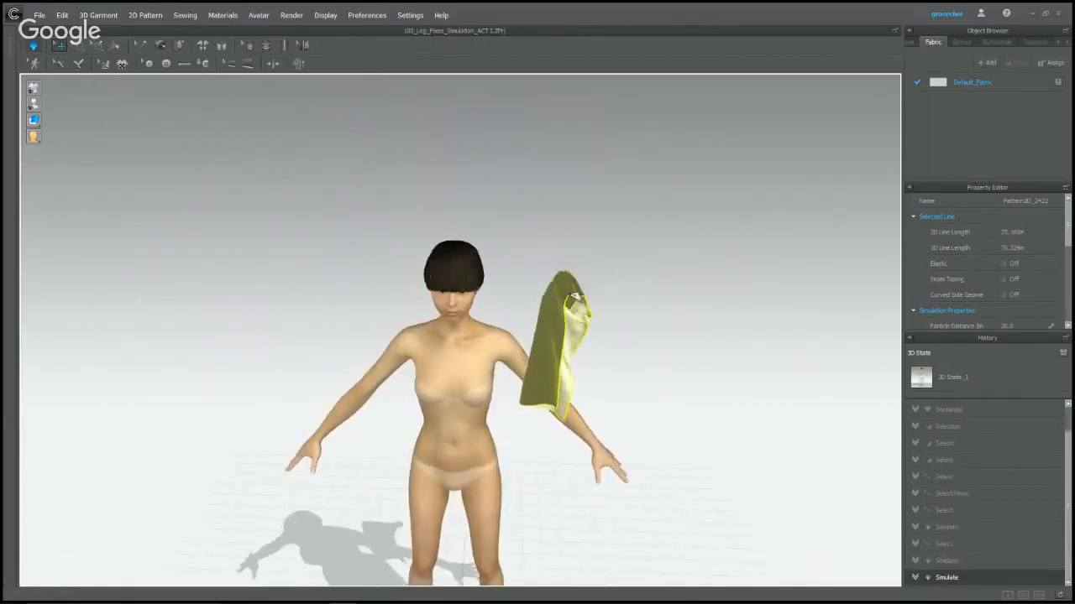
pyautogui.moveTo(574, 298); pyautogui.dragTo(419, 173)
pyautogui.moveTo(420, 173); pyautogui.dragTo(617, 278, button='right')
pyautogui.click(417, 232)
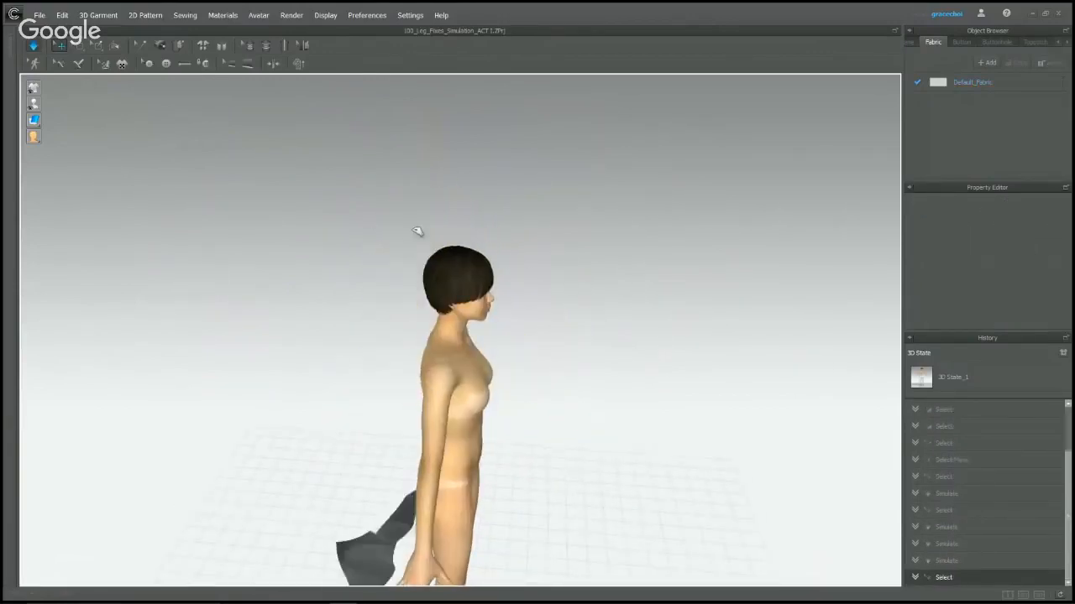
# Stop the simulation and show the arrangement points around the avatar, seen from the front.
pyautogui.moveTo(418, 232); pyautogui.dragTo(516, 362, button='right')
pyautogui.scroll(2, 520, 361)
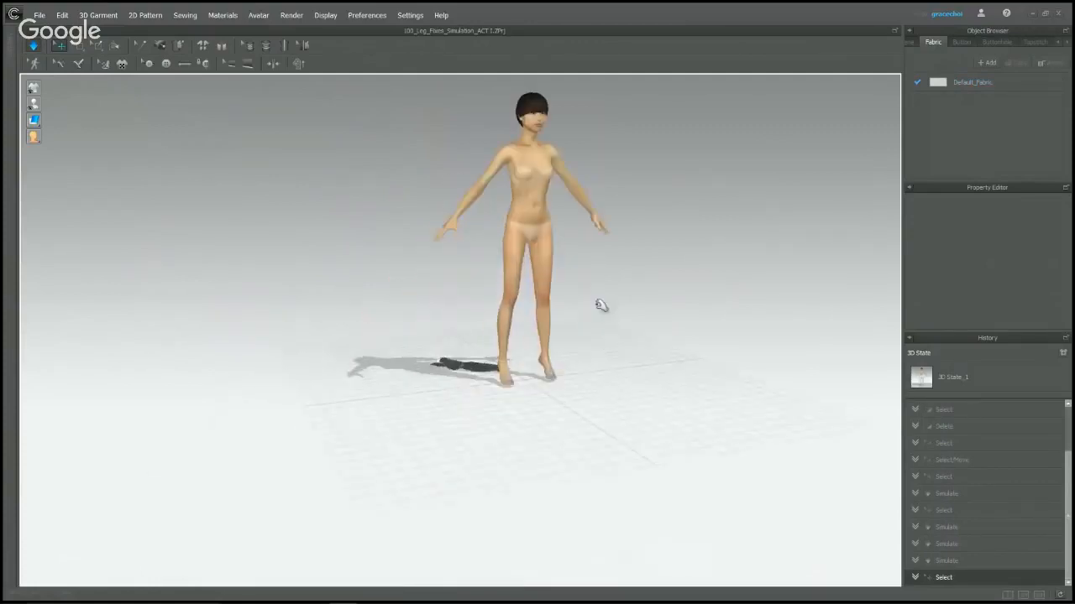
pyautogui.moveTo(601, 305); pyautogui.dragTo(549, 432, button='right')
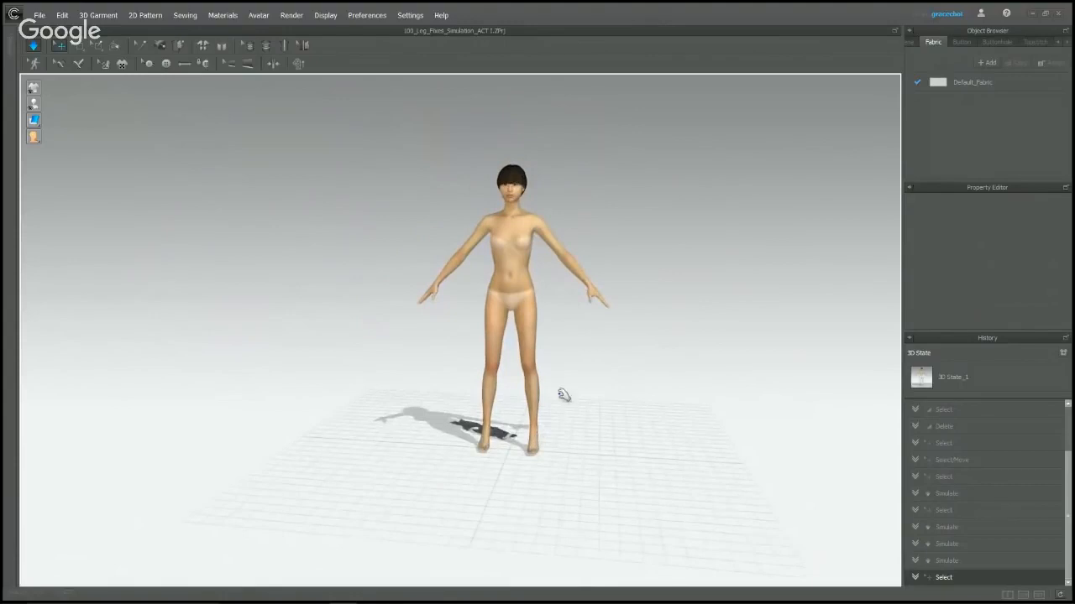
pyautogui.moveTo(581, 338)
pyautogui.mouseDown(button='right')
pyautogui.moveTo(597, 355)
pyautogui.moveTo(590, 349)
pyautogui.mouseUp(button='right')
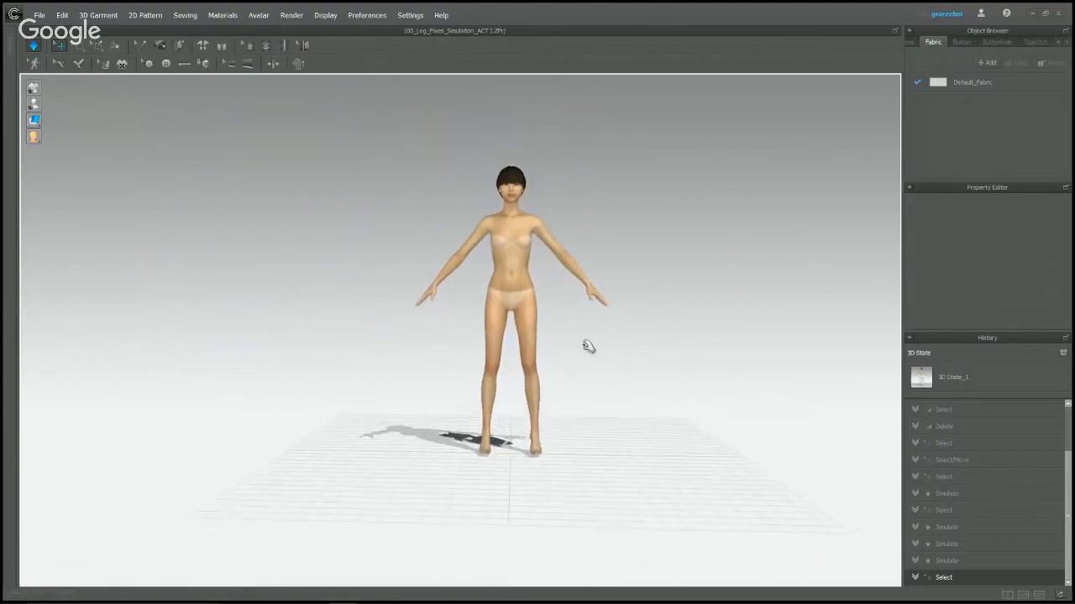
pyautogui.hotkey('shift', 'f')
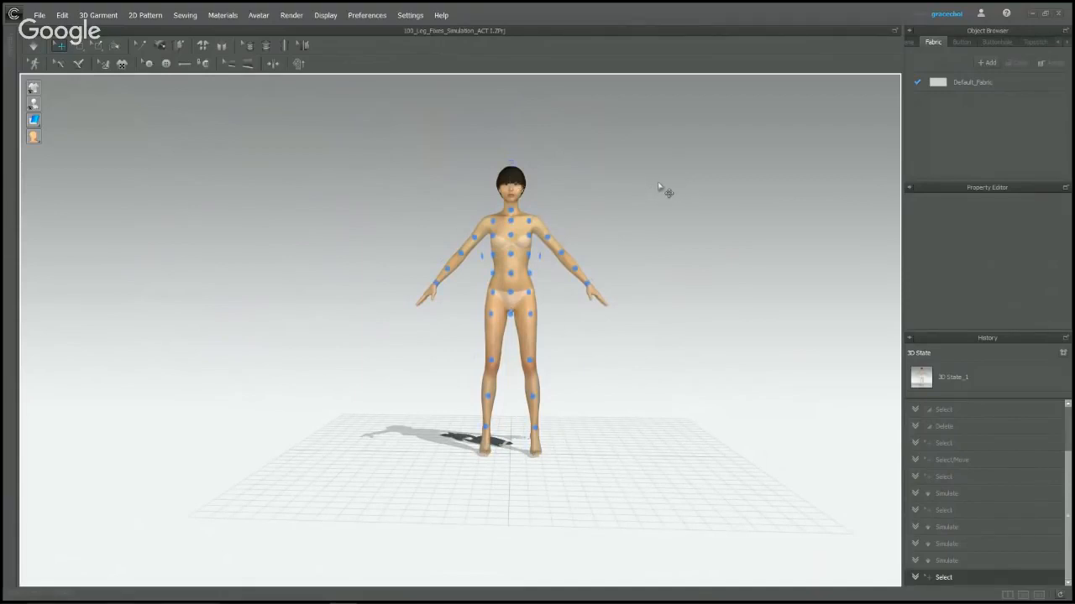
pyautogui.scroll(4, 616, 218)
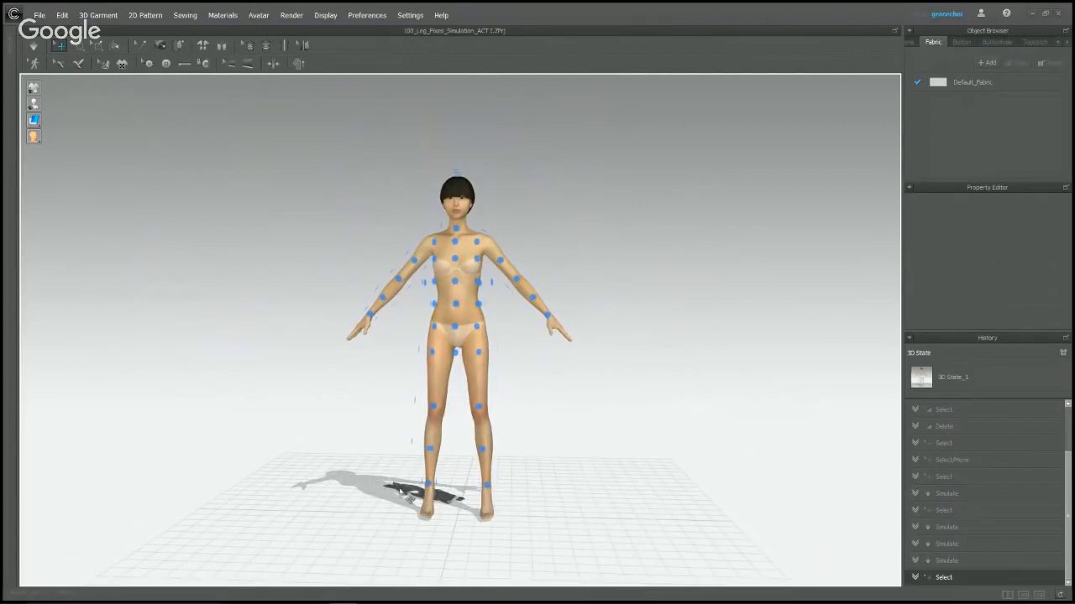
# Place the fallen rectangular pattern on the arrangement point at the avatar's left knee and deselect it.
pyautogui.click(410, 496)
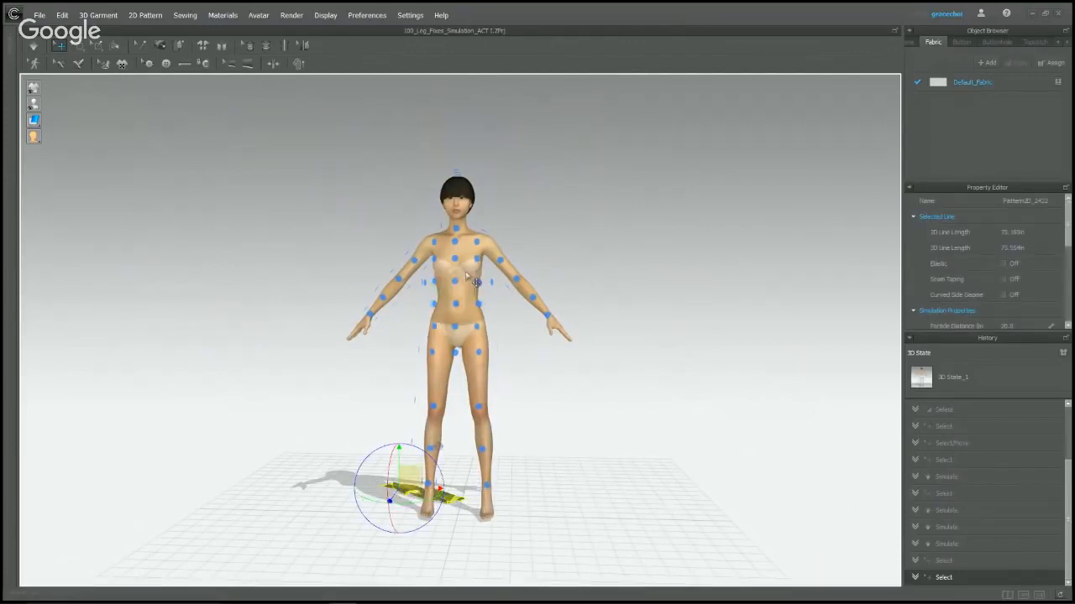
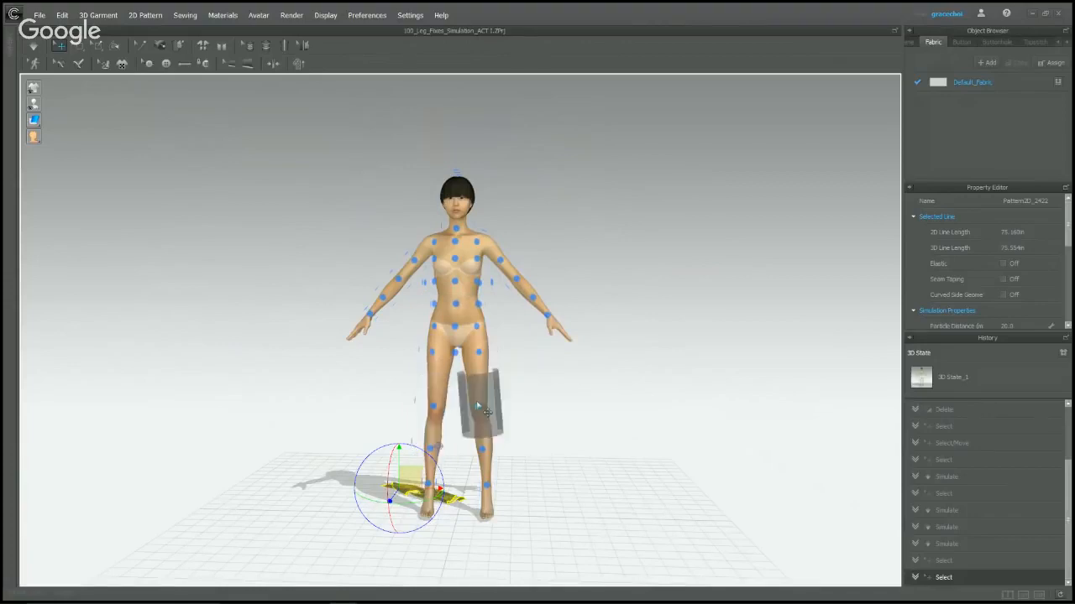
pyautogui.click(484, 413)
pyautogui.click(585, 412)
# Move the rectangular pattern from the left leg to an arrangement point on the avatar's chest.
pyautogui.moveTo(585, 412); pyautogui.dragTo(549, 377, button='right')
pyautogui.scroll(5, 549, 377)
pyautogui.click(503, 457)
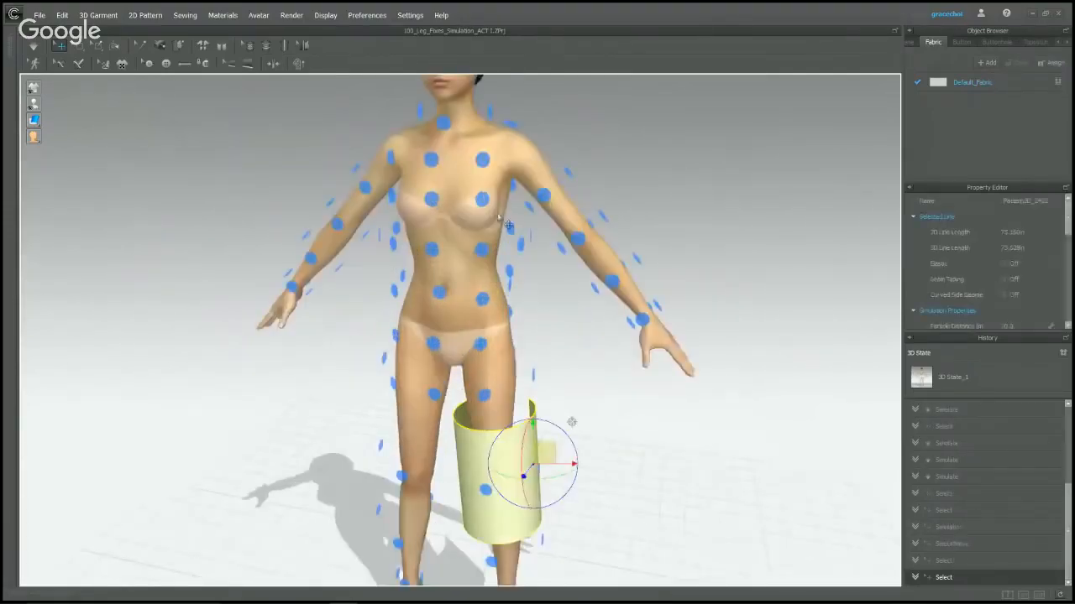
pyautogui.click(436, 206)
pyautogui.moveTo(435, 206); pyautogui.dragTo(705, 194, button='right')
pyautogui.scroll(-5, 638, 168)
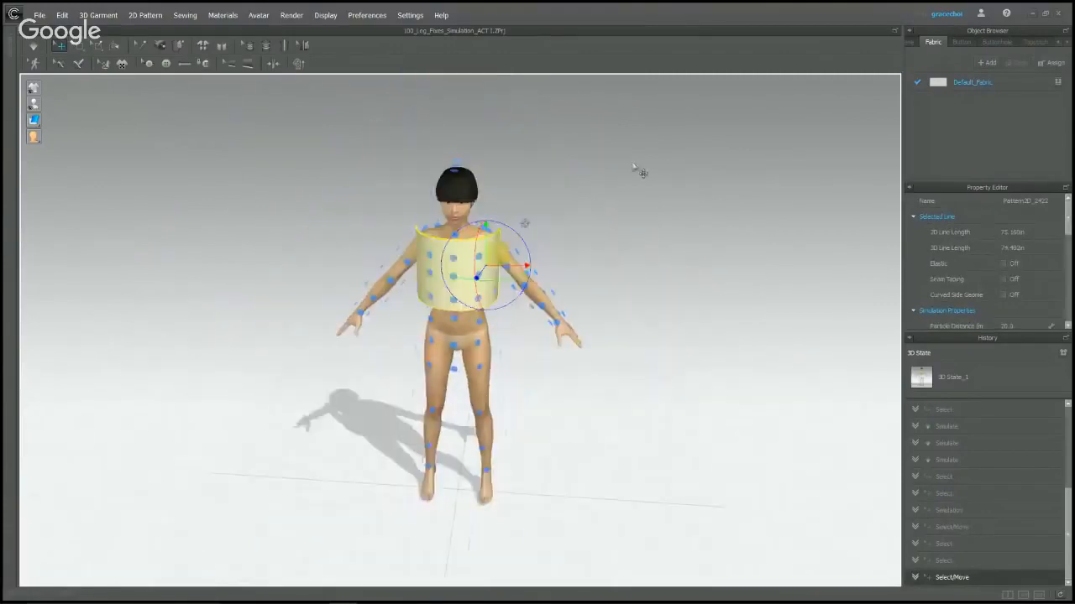
# Place the rectangular pattern around the back of the avatar's head, deselect it, and hide the arrangement points.
pyautogui.click(468, 193)
pyautogui.moveTo(470, 195); pyautogui.dragTo(579, 197, button='right')
pyautogui.click(522, 258)
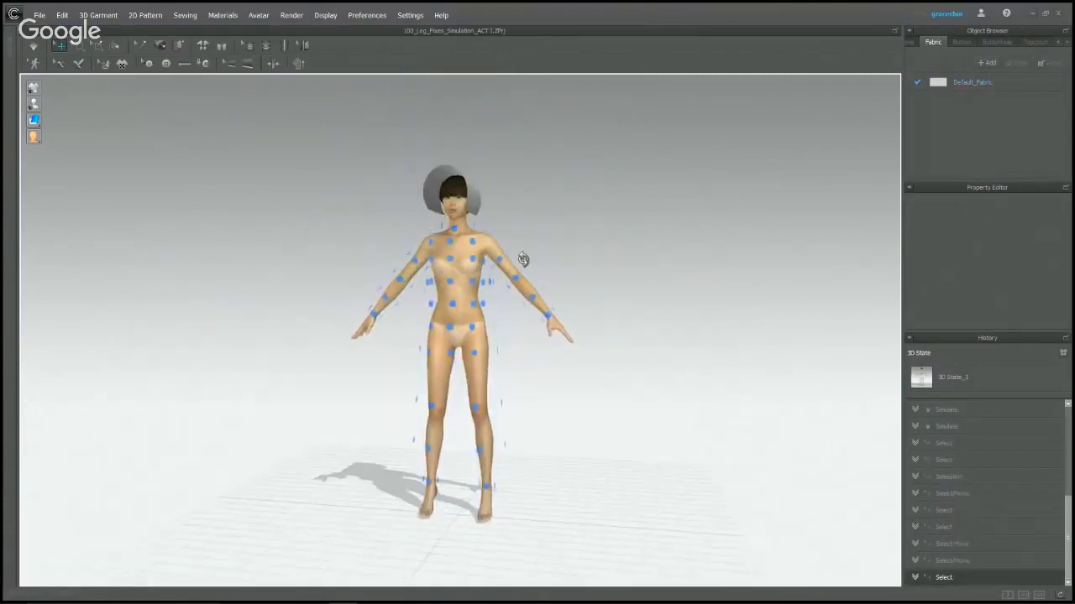
pyautogui.moveTo(523, 258)
pyautogui.mouseDown(button='right')
pyautogui.moveTo(599, 269)
pyautogui.moveTo(540, 266)
pyautogui.moveTo(539, 256)
pyautogui.mouseUp(button='right')
pyautogui.hotkey('shift', 'f')
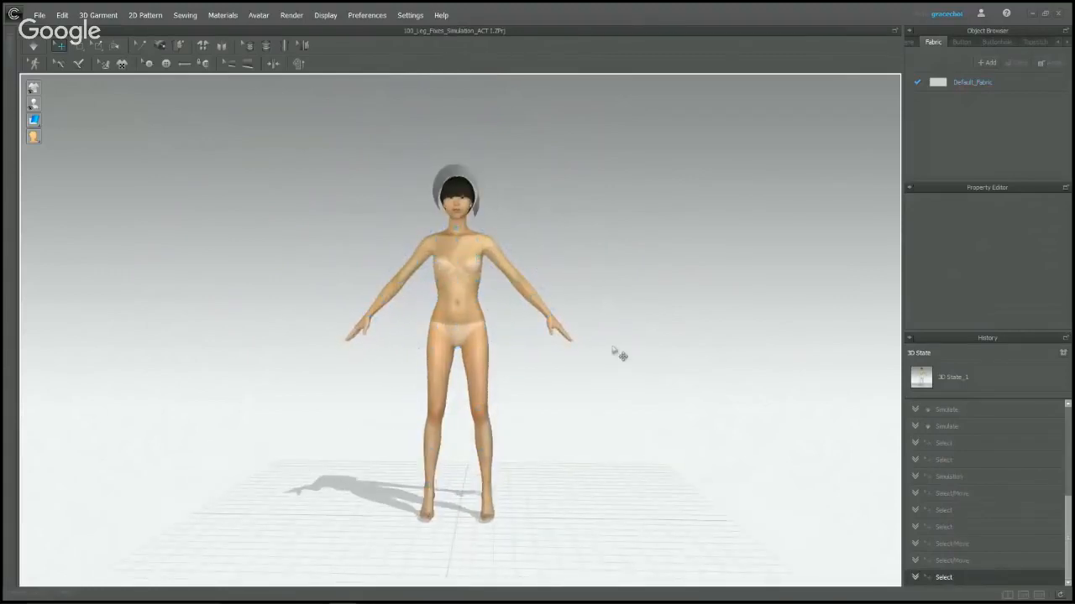
# Load the 100_Arrangement Box project from the library's 5_Arrangement and Avatar folder and dismiss its instructions.
pyautogui.click(11, 49)
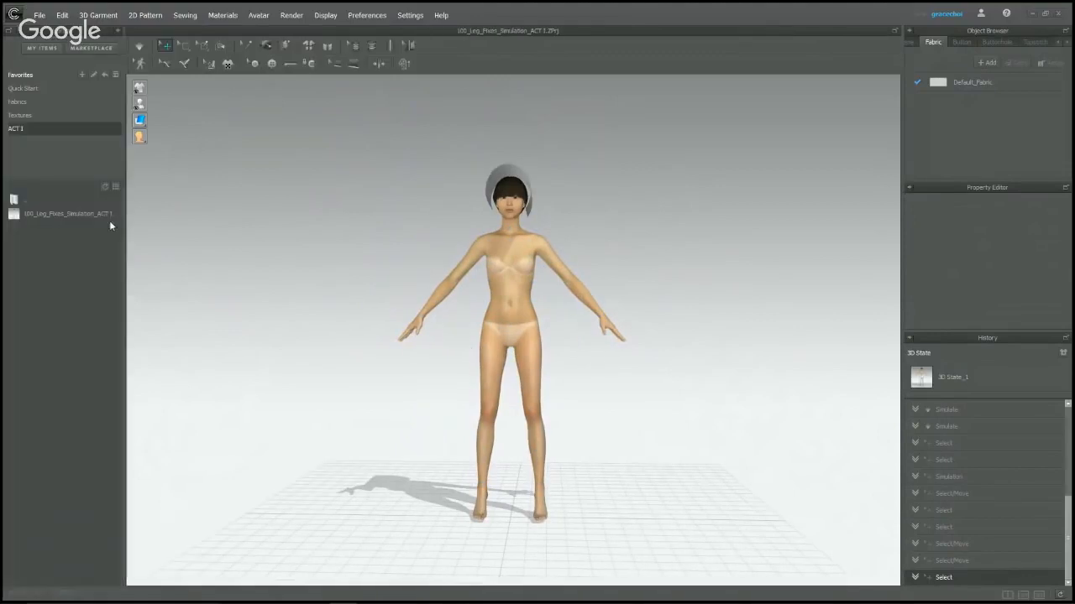
pyautogui.doubleClick(15, 202)
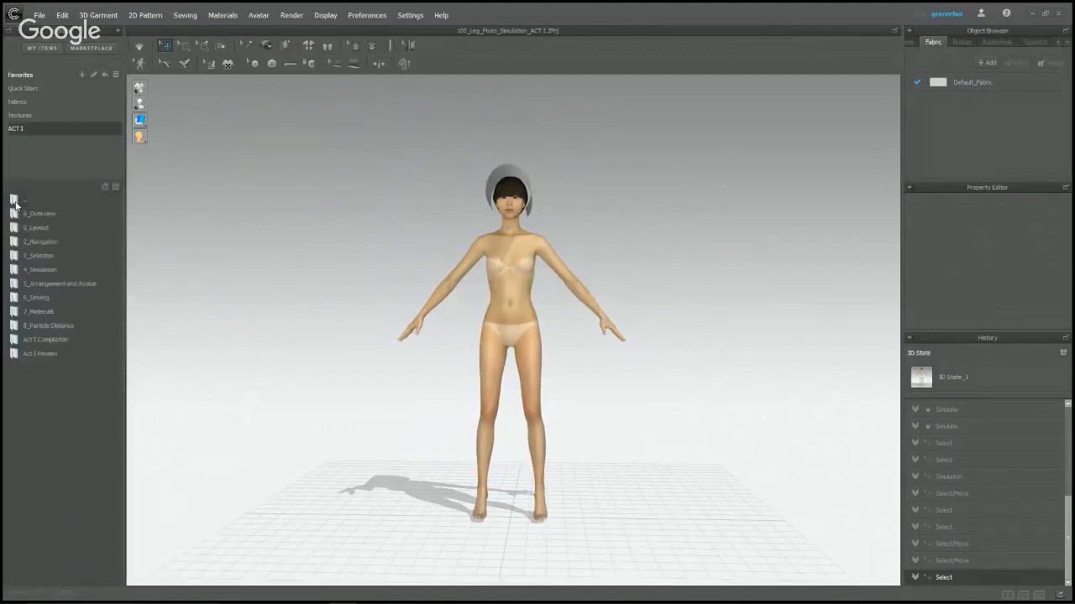
pyautogui.doubleClick(42, 285)
pyautogui.moveTo(65, 217); pyautogui.dragTo(164, 233)
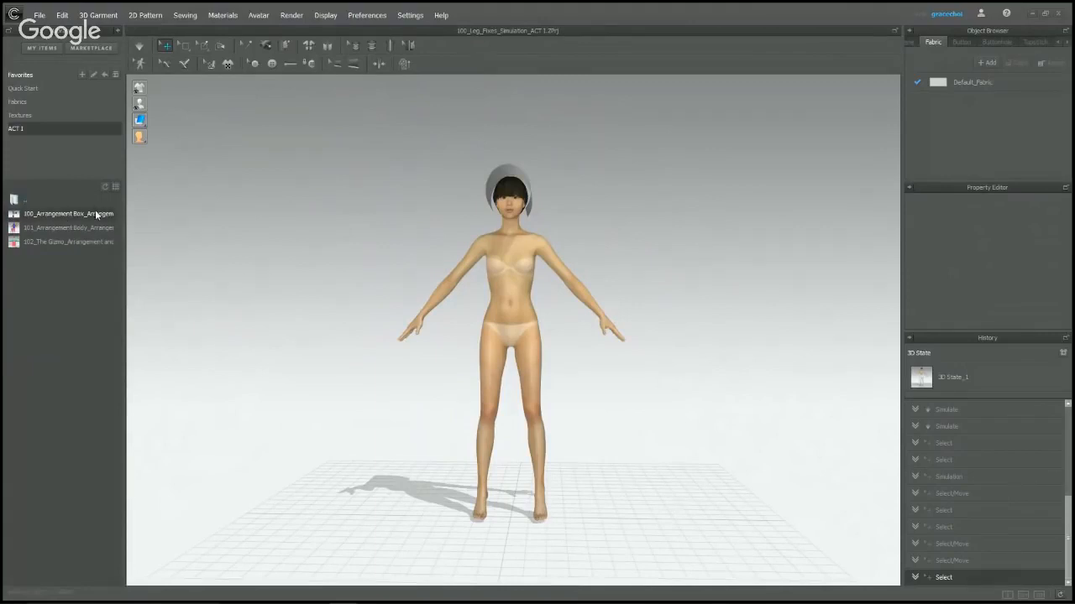
pyautogui.moveTo(95, 213); pyautogui.dragTo(349, 215)
pyautogui.click(529, 323)
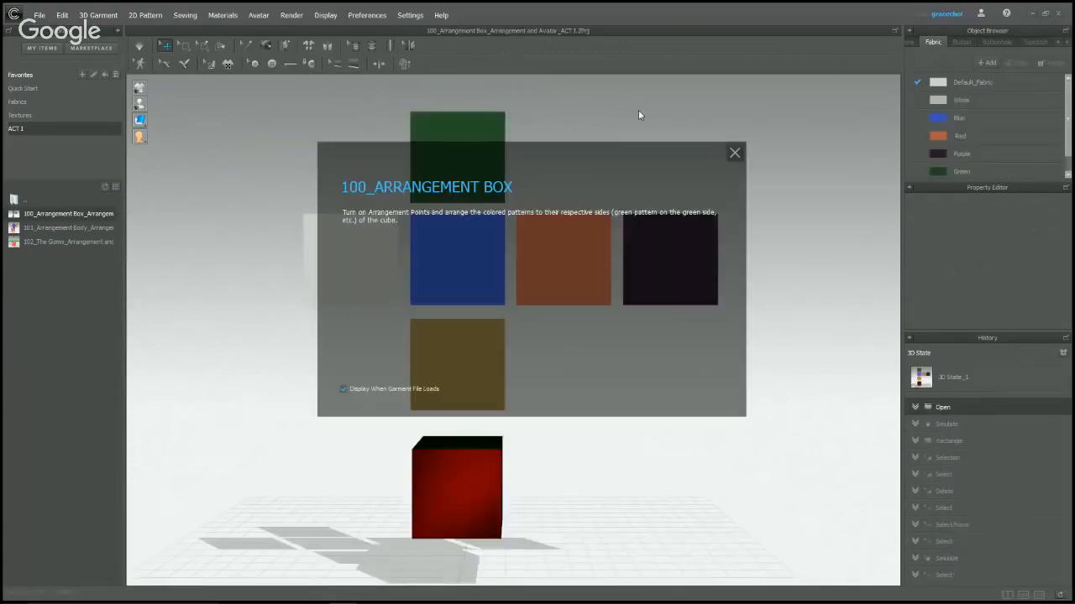
pyautogui.click(736, 153)
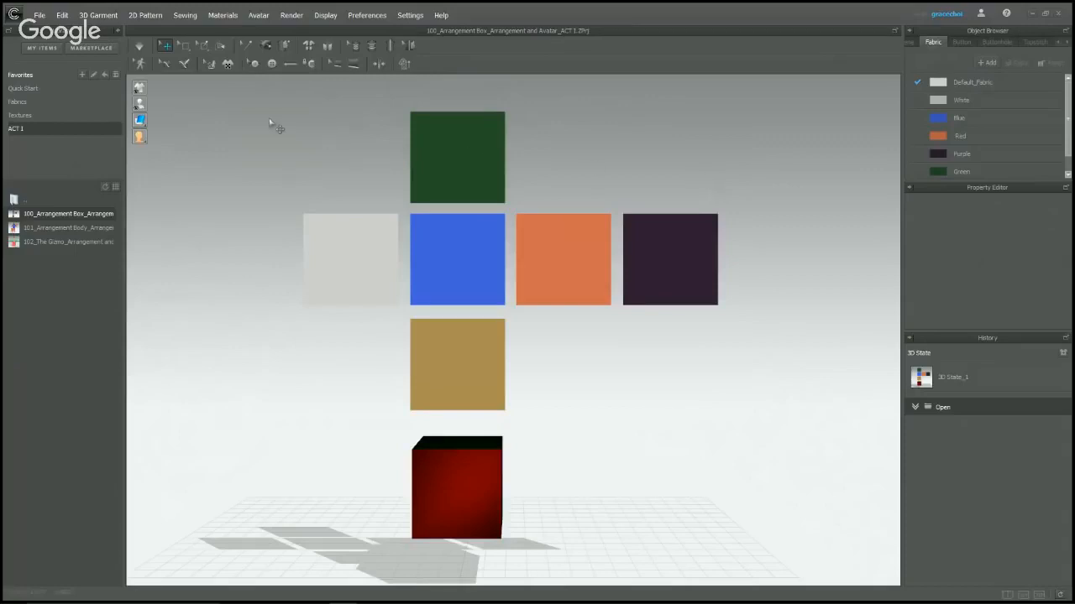
# Show the arrangement points around the cube and inspect them up close, returning to a view of all the patterns.
pyautogui.moveTo(145, 107)
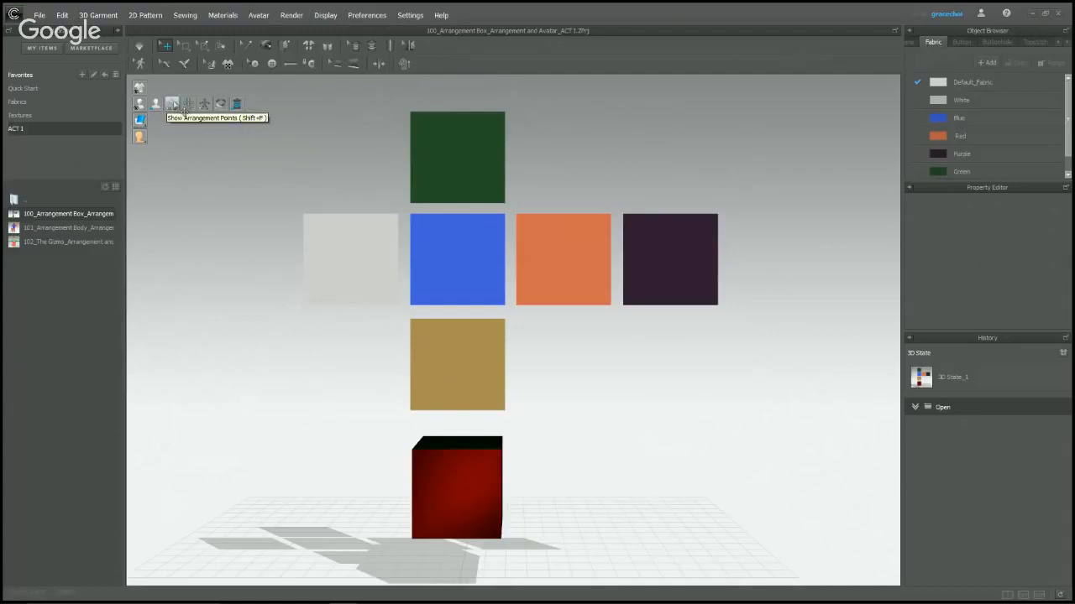
pyautogui.click(174, 104)
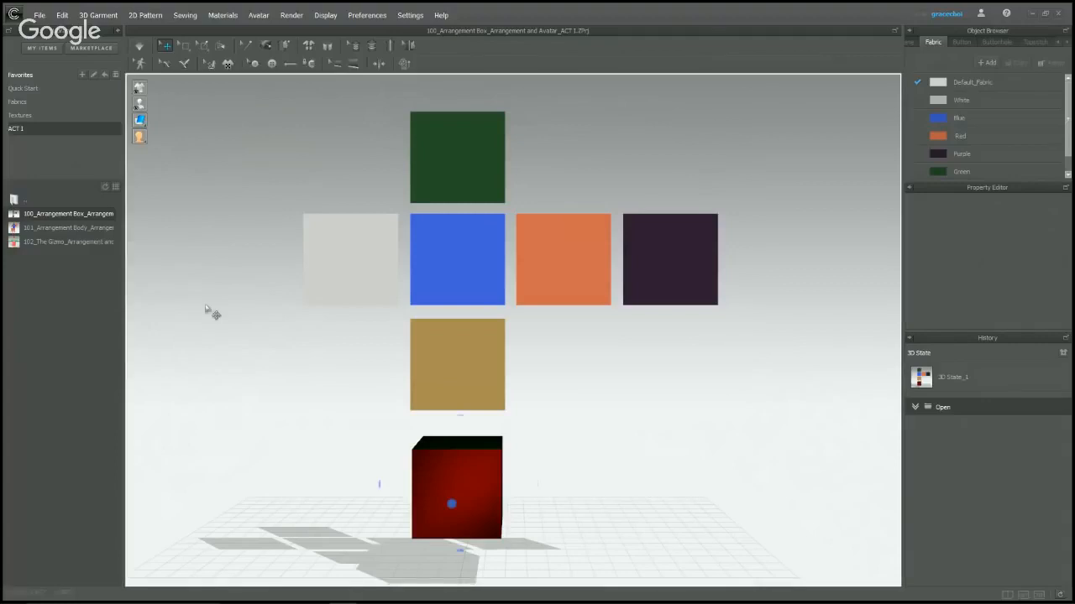
pyautogui.moveTo(403, 456); pyautogui.dragTo(497, 359, button='right')
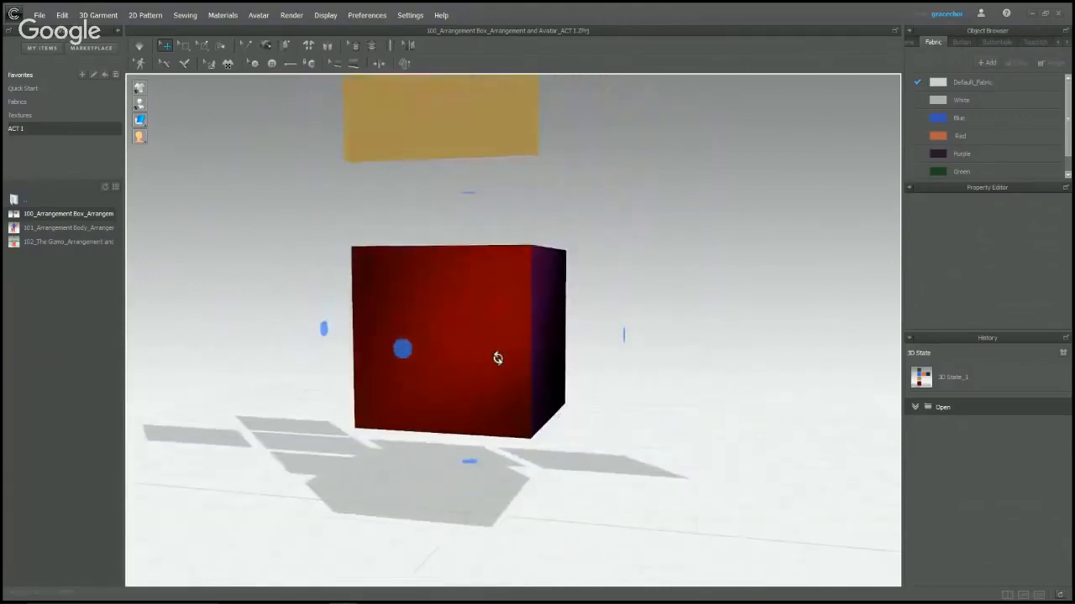
pyautogui.press('0')
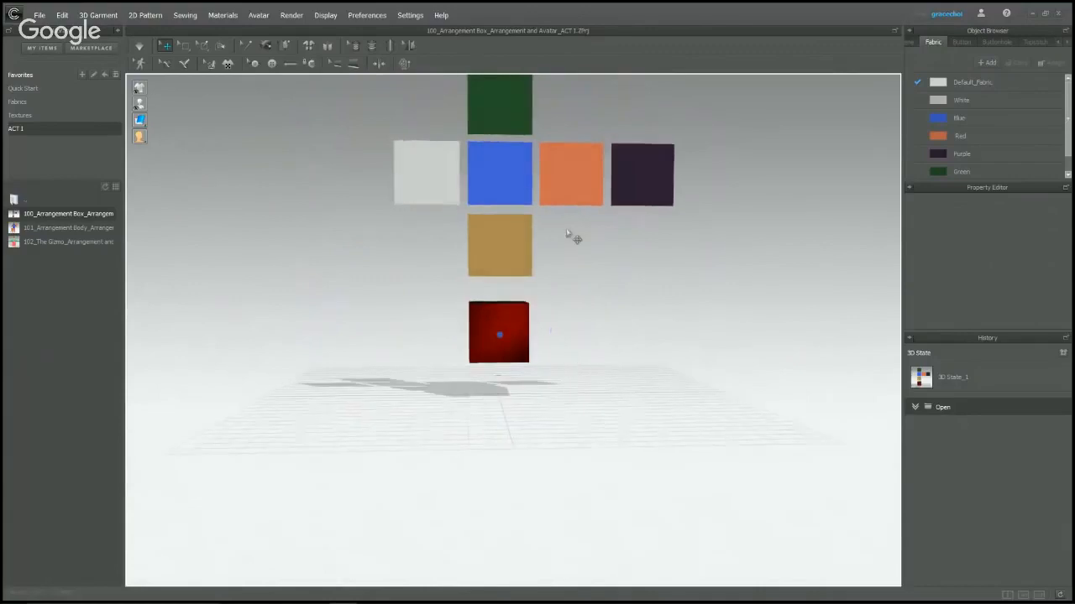
# Place the orange square pattern at the arrangement point on the cube's red front face and deselect it.
pyautogui.click(569, 168)
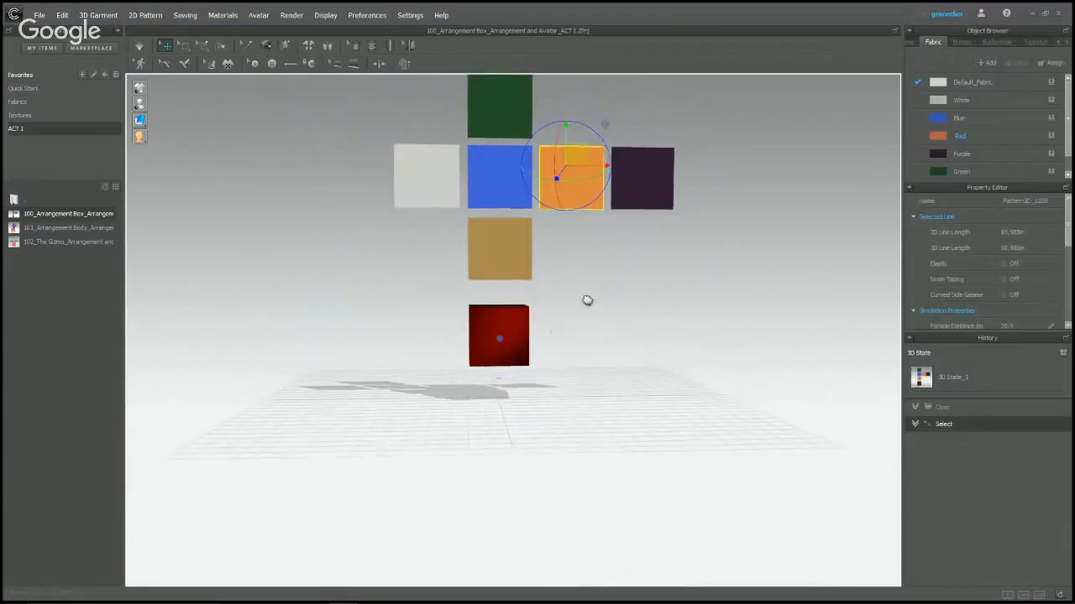
pyautogui.moveTo(588, 300); pyautogui.dragTo(579, 323, button='middle')
pyautogui.scroll(2, 588, 320)
pyautogui.click(645, 307)
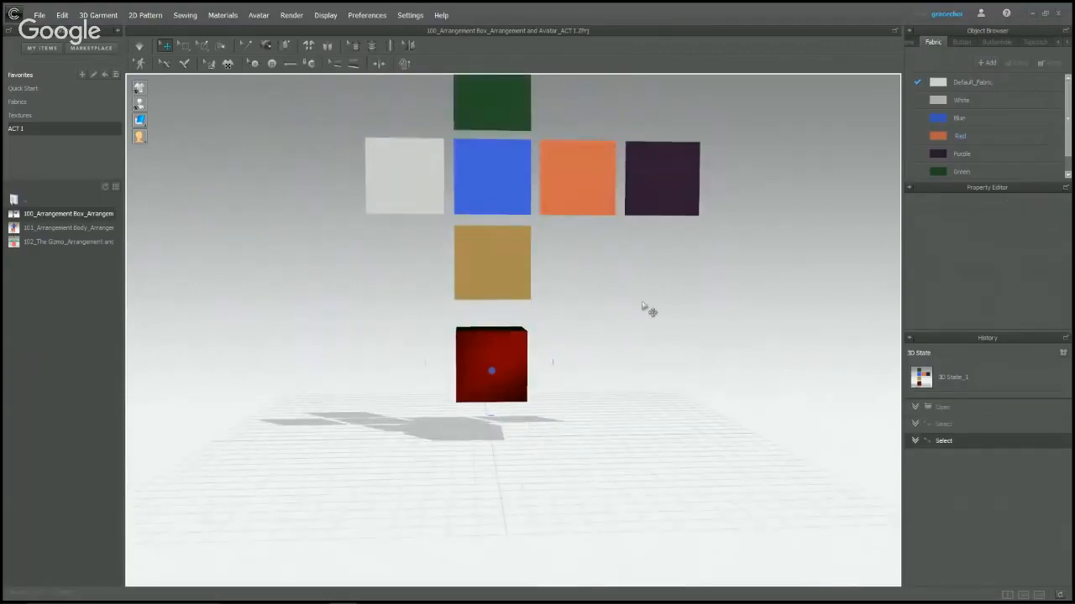
pyautogui.click(528, 197)
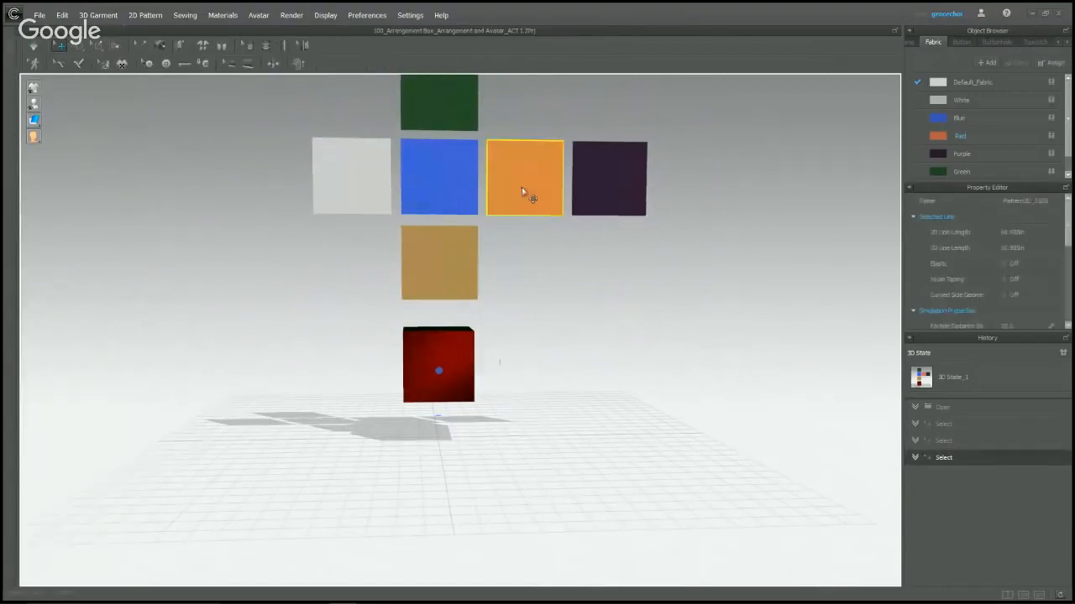
pyautogui.moveTo(515, 310); pyautogui.dragTo(520, 309, button='right')
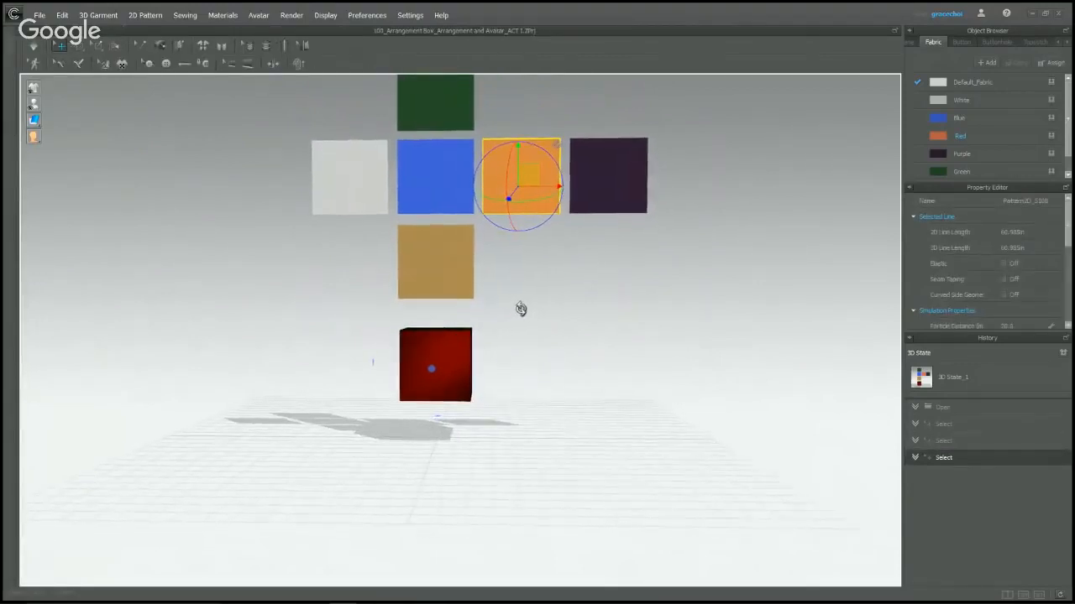
pyautogui.click(431, 370)
pyautogui.click(547, 362)
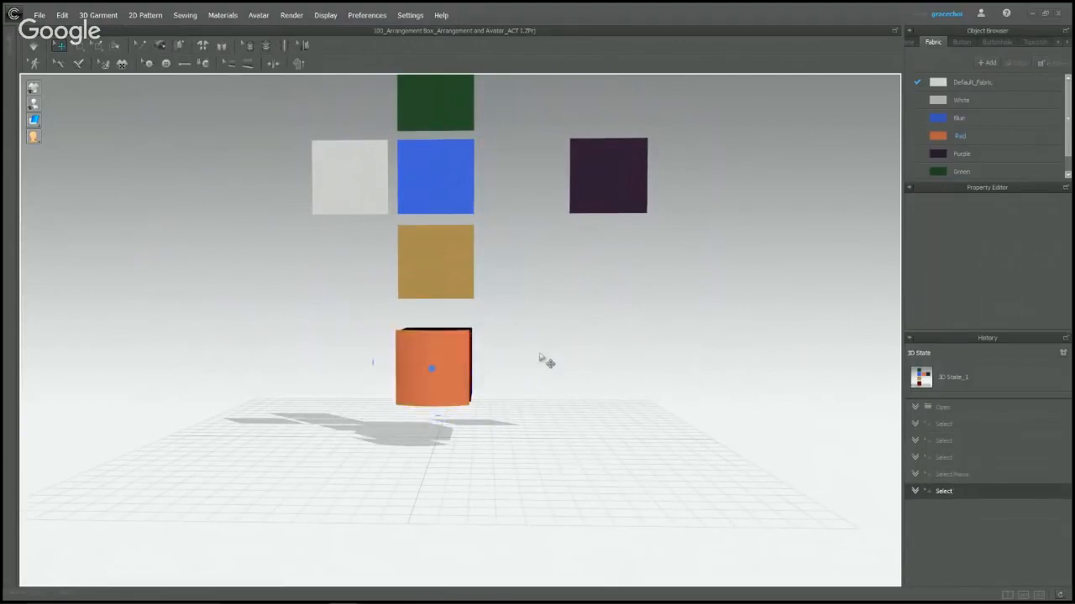
# Place the purple square pattern at the arrangement point on the cube's purple side.
pyautogui.moveTo(547, 361); pyautogui.dragTo(592, 398, button='right')
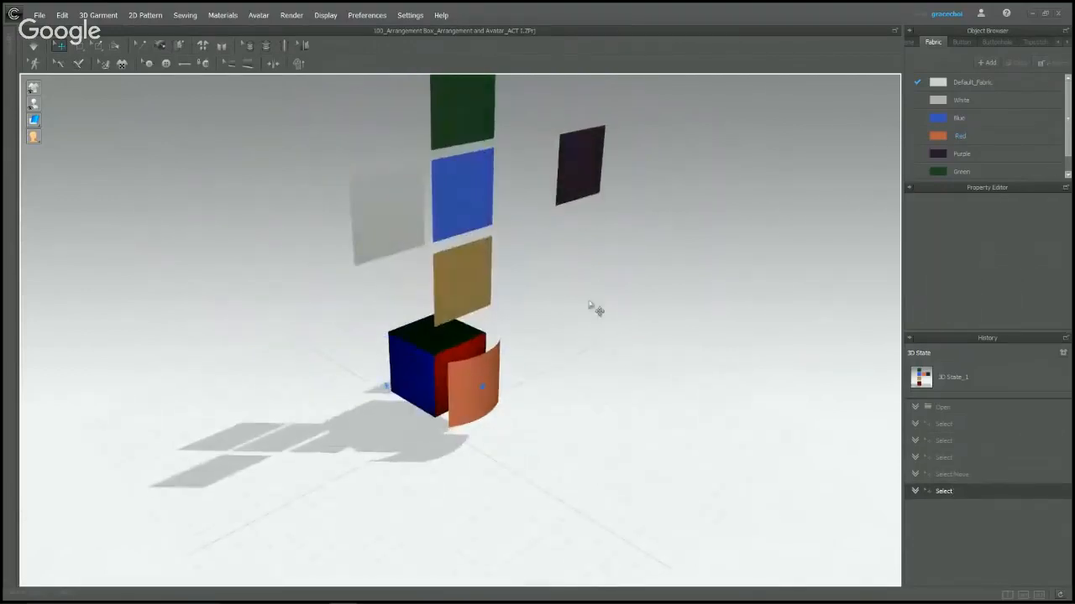
pyautogui.moveTo(595, 309); pyautogui.dragTo(591, 348, button='middle')
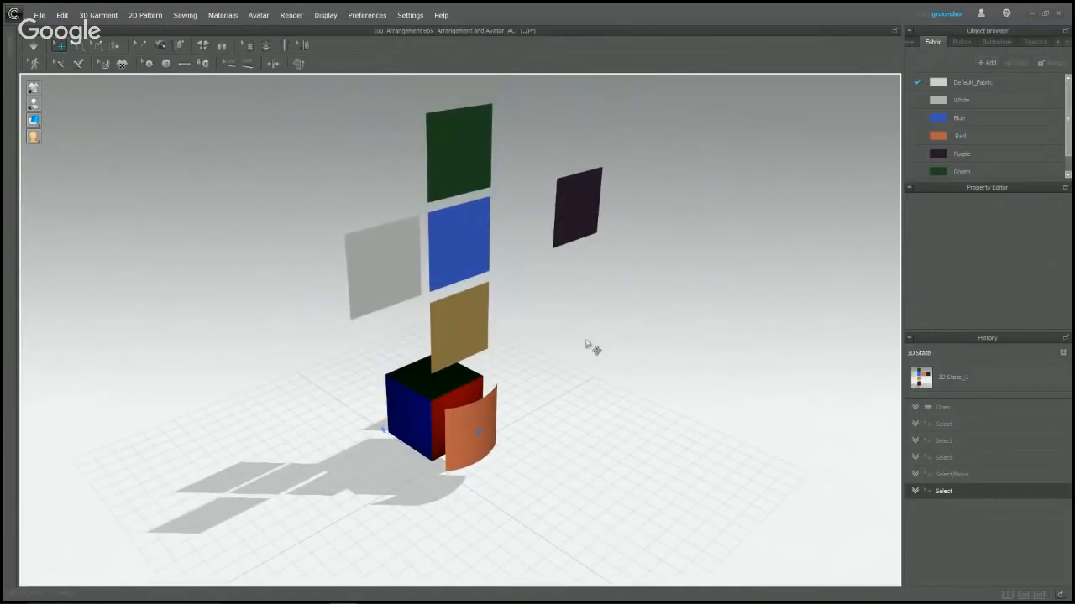
pyautogui.moveTo(582, 341); pyautogui.dragTo(542, 300, button='right')
pyautogui.click(610, 288)
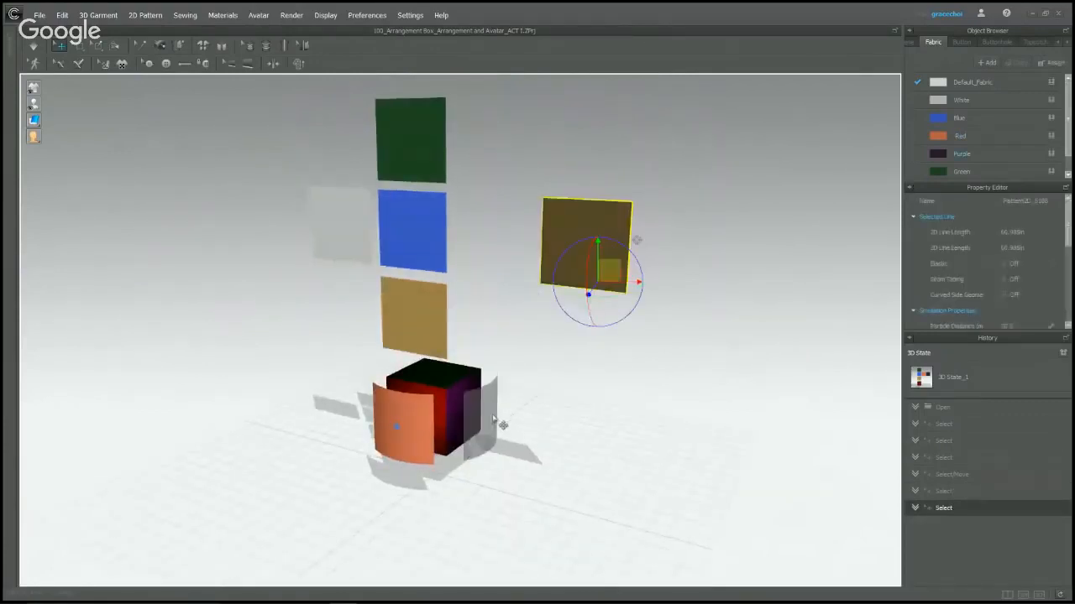
pyautogui.click(493, 419)
# Place the white pattern at the cube's back arrangement point and the yellow pattern at the one on its underside.
pyautogui.moveTo(616, 426); pyautogui.dragTo(443, 353, button='right')
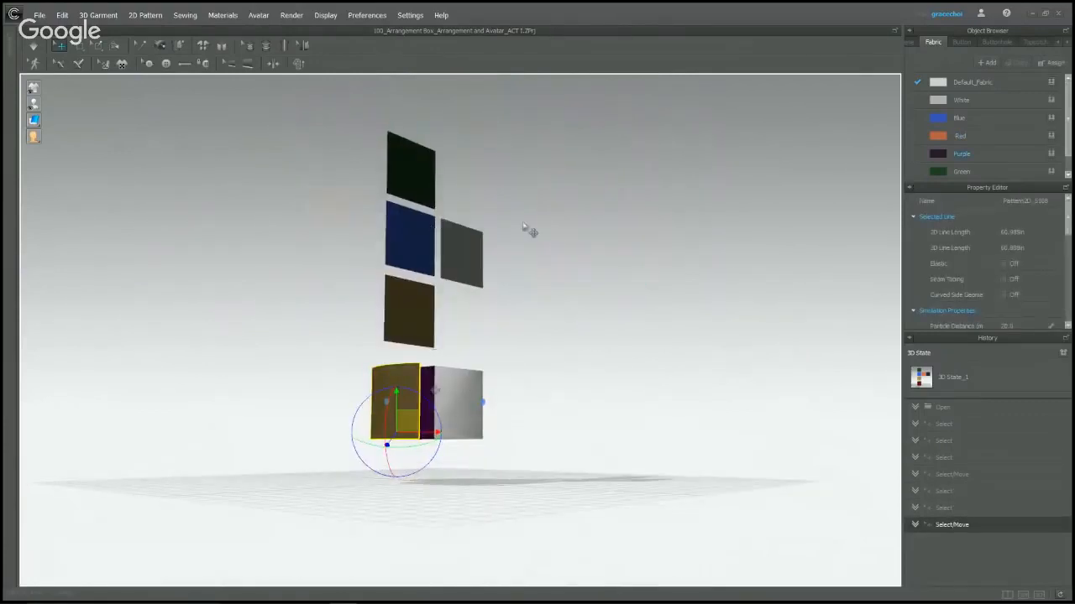
pyautogui.click(452, 267)
pyautogui.click(484, 404)
pyautogui.moveTo(481, 404); pyautogui.dragTo(521, 432, button='right')
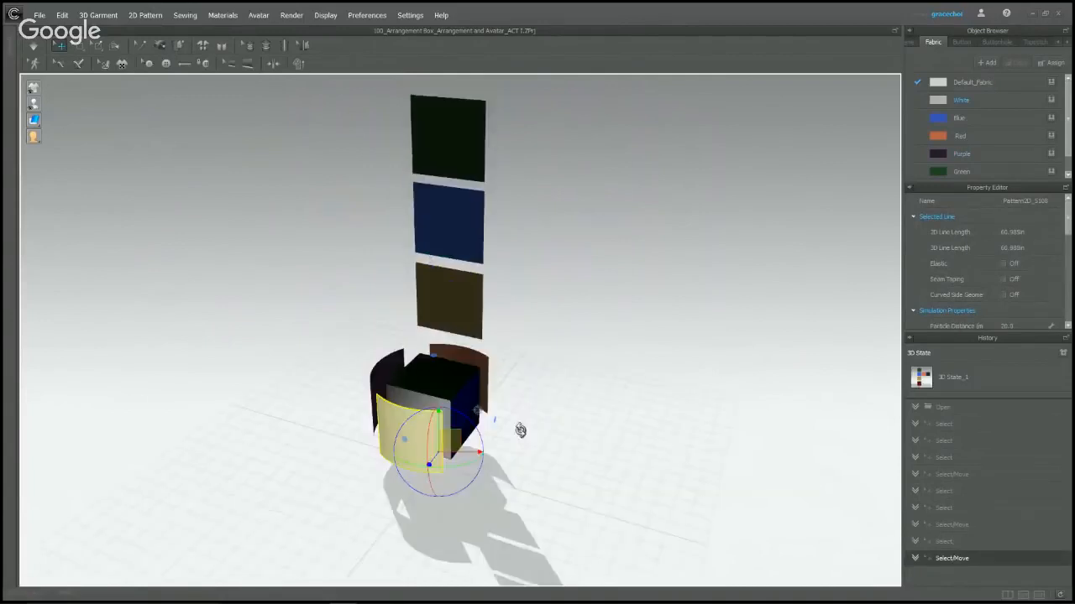
pyautogui.click(465, 301)
pyautogui.moveTo(464, 301); pyautogui.dragTo(527, 402, button='right')
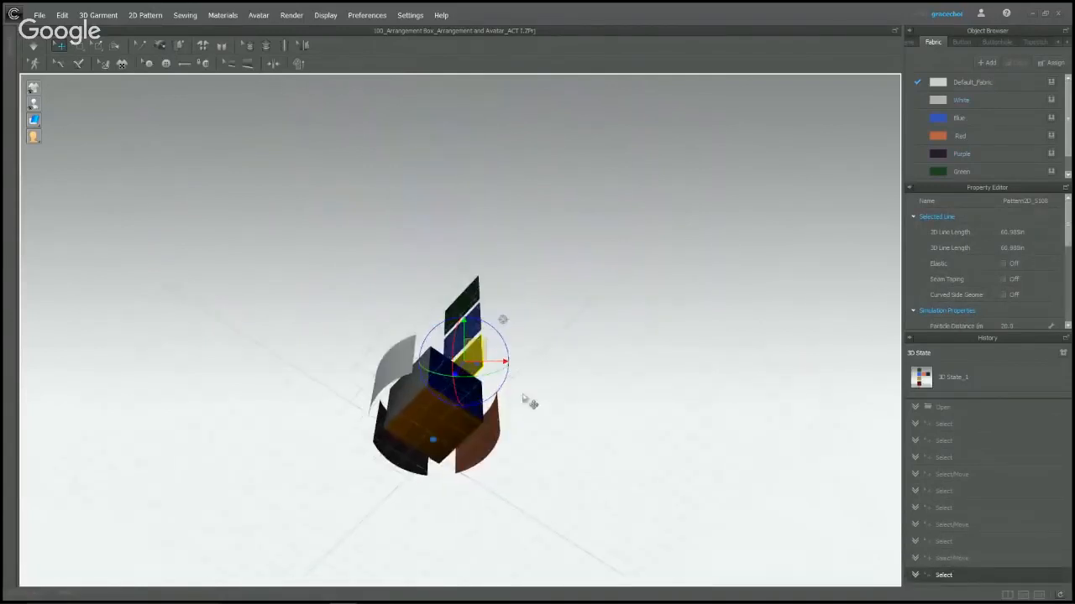
pyautogui.click(433, 441)
# Place the blue pattern at the arrangement point on the cube's blue side and the green pattern at its top point.
pyautogui.moveTo(434, 441); pyautogui.dragTo(647, 389, button='right')
pyautogui.click(482, 223)
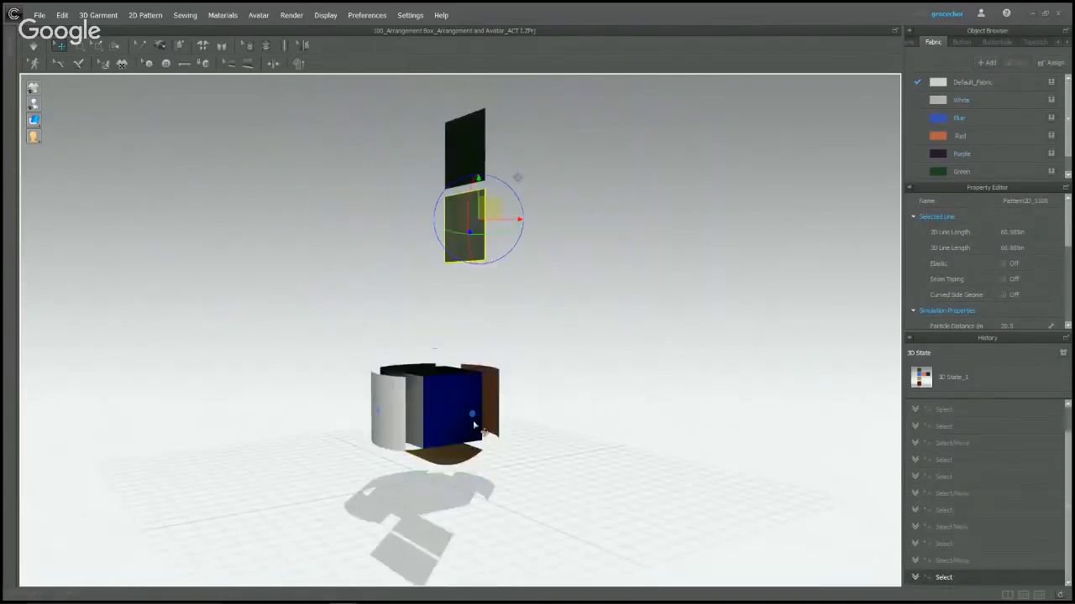
pyautogui.click(475, 427)
pyautogui.moveTo(582, 351); pyautogui.dragTo(678, 341, button='right')
pyautogui.click(433, 119)
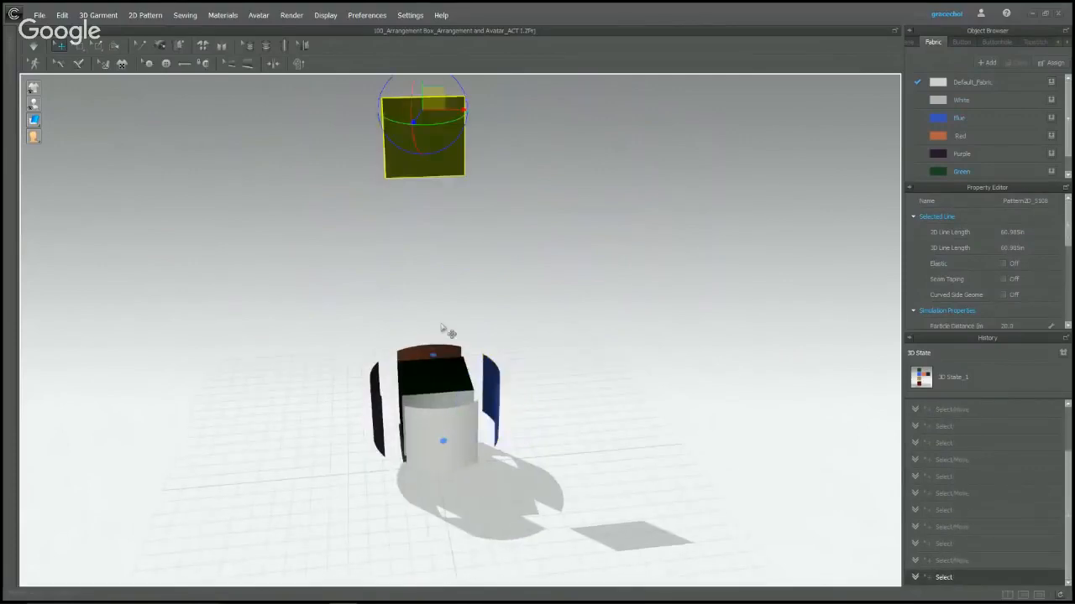
pyautogui.click(434, 354)
# Deselect the green pattern and inspect the patterns arranged around the cube.
pyautogui.moveTo(433, 354); pyautogui.dragTo(680, 441, button='right')
pyautogui.click(525, 283)
pyautogui.scroll(-5, 544, 271)
pyautogui.click(663, 336)
pyautogui.scroll(-5, 662, 311)
pyautogui.scroll(3, 674, 417)
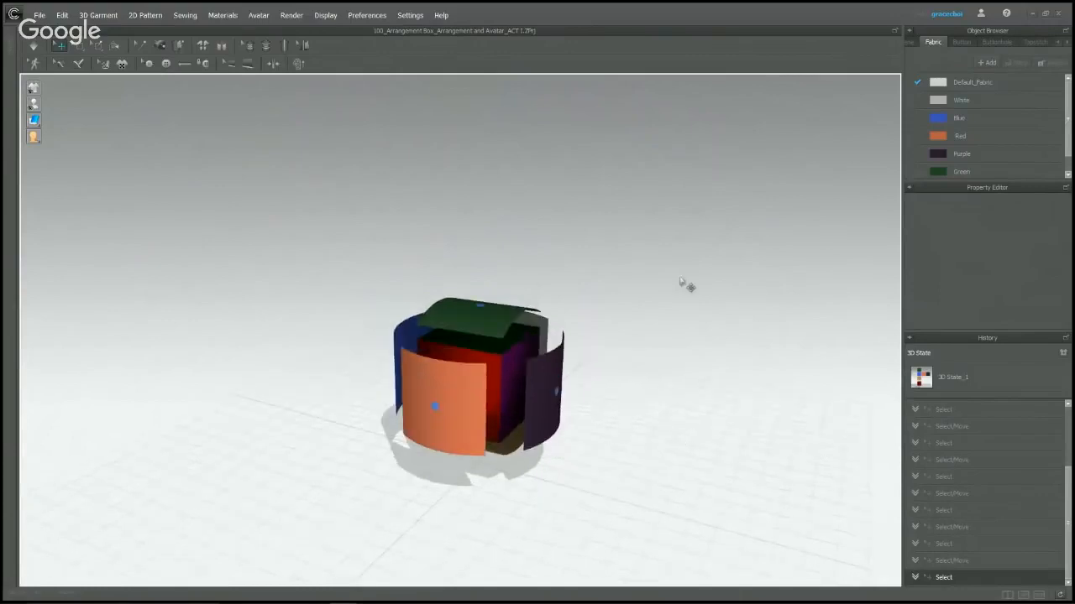
pyautogui.moveTo(686, 286); pyautogui.dragTo(609, 276, button='right')
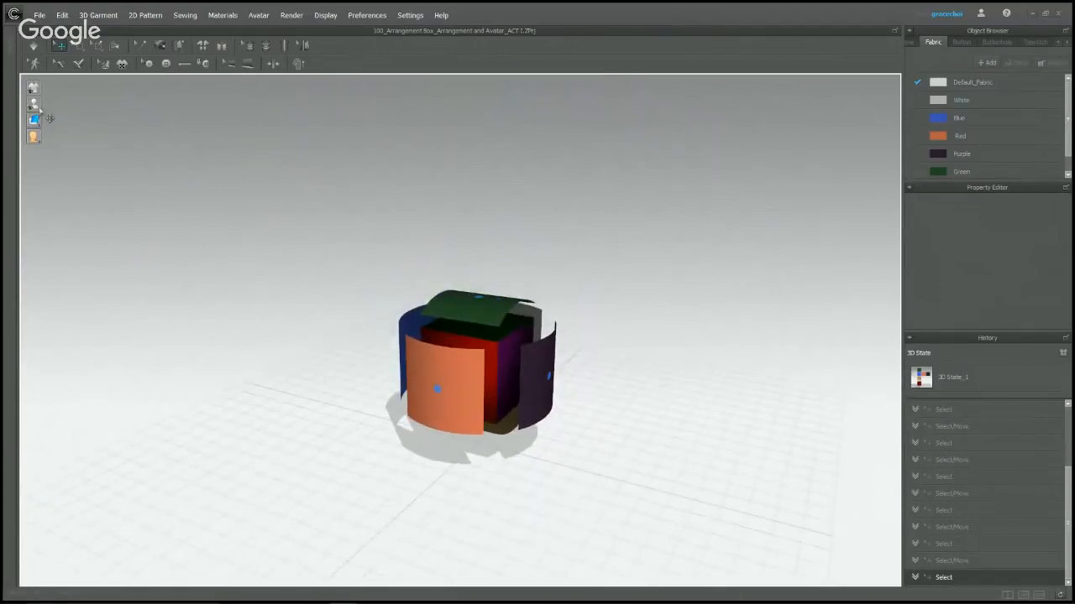
# Hide the arrangement points and load the 101_Arrangement Body project from the library without saving the current file.
pyautogui.moveTo(34, 105)
pyautogui.click(10, 61)
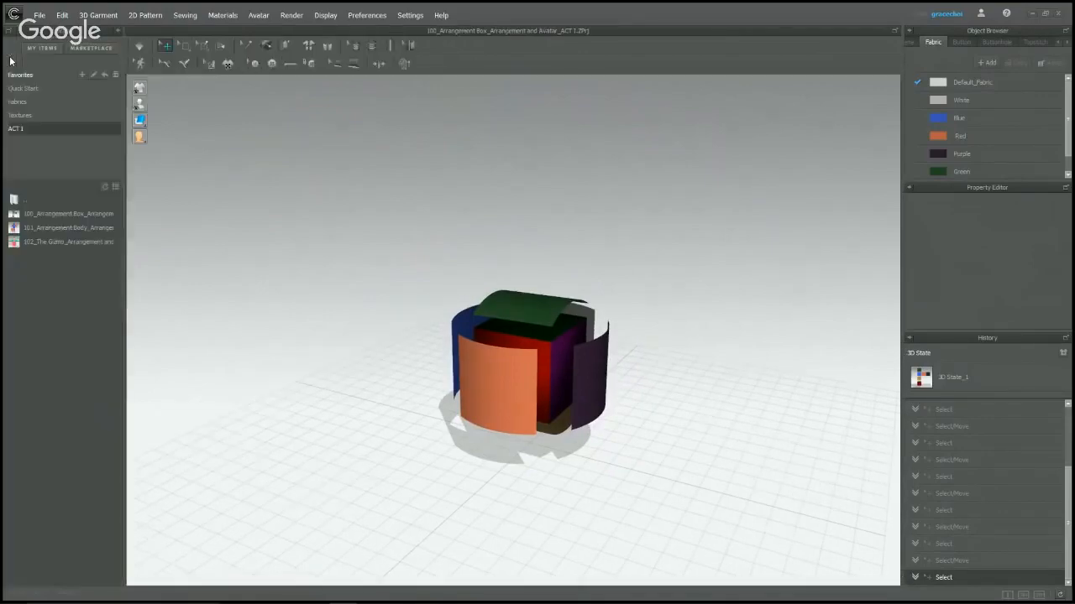
pyautogui.doubleClick(55, 230)
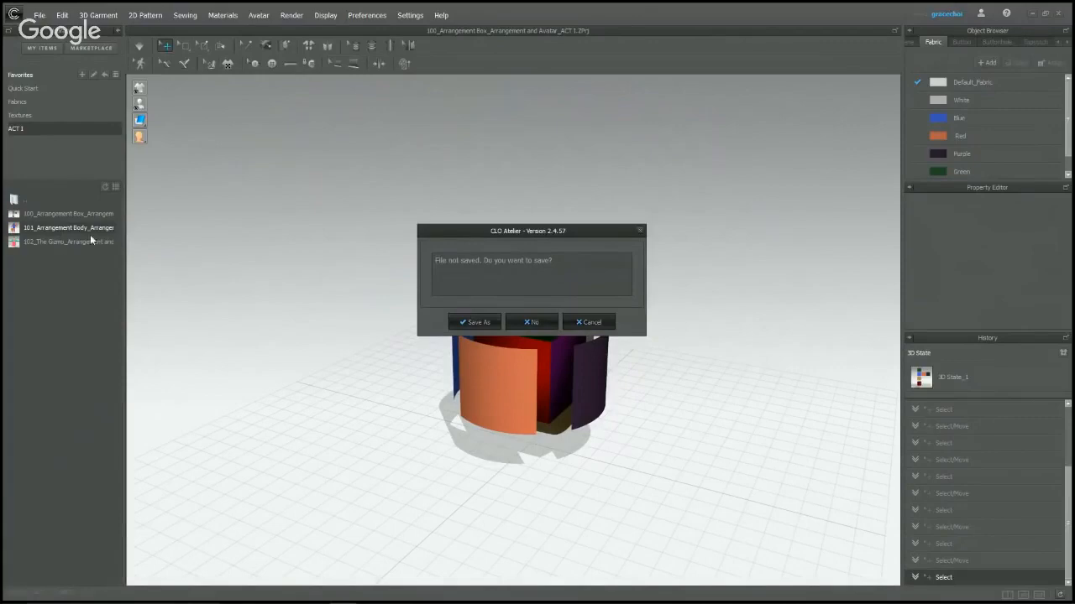
pyautogui.click(545, 325)
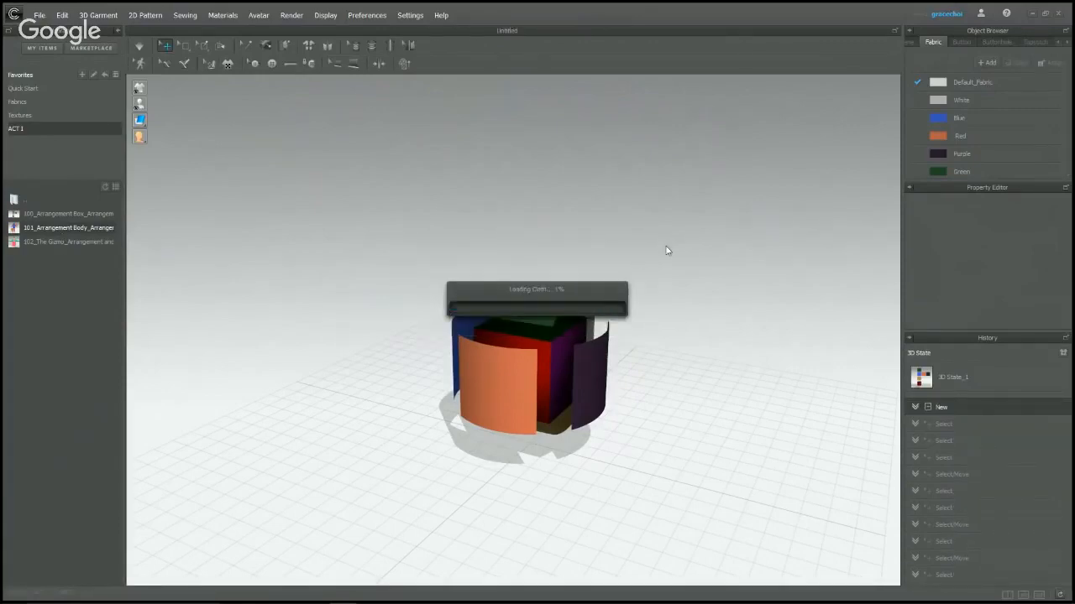
pyautogui.click(735, 154)
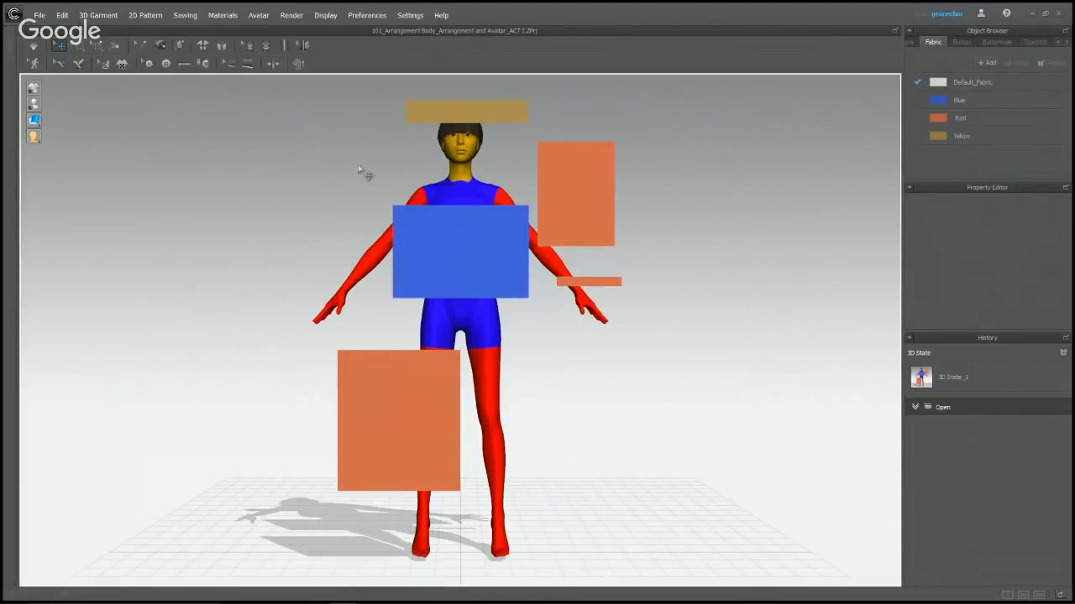
# Select the blue pattern piece together with the two red pieces near the avatar's left arm, and clear the selection.
pyautogui.click(450, 119)
pyautogui.click(570, 211)
pyautogui.click(467, 252)
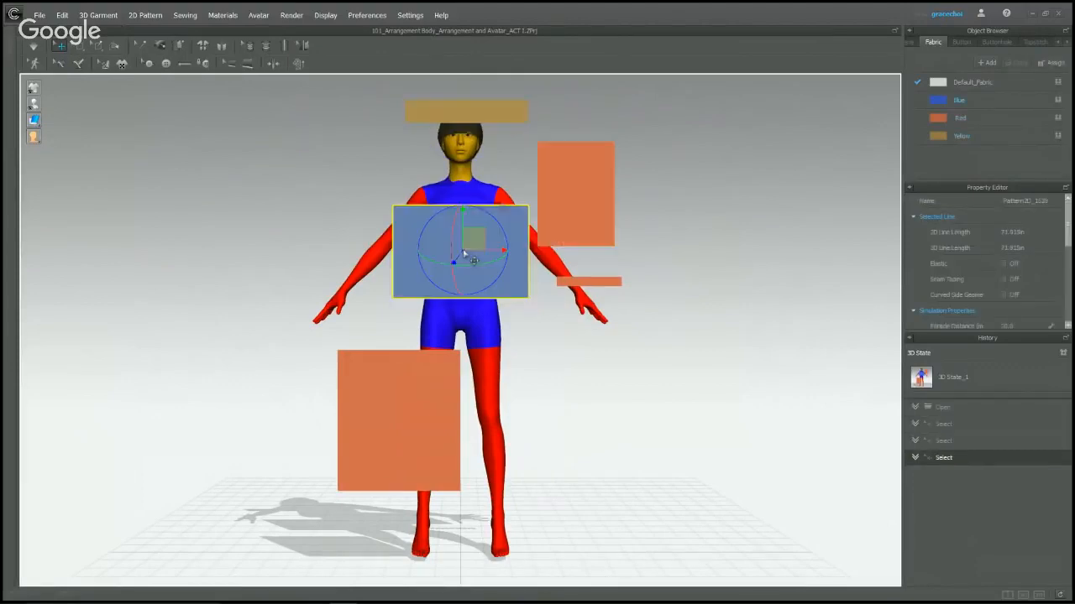
pyautogui.keyDown('shift'); pyautogui.click(587, 282); pyautogui.keyUp('shift')
pyautogui.keyDown('shift'); pyautogui.click(583, 185); pyautogui.keyUp('shift')
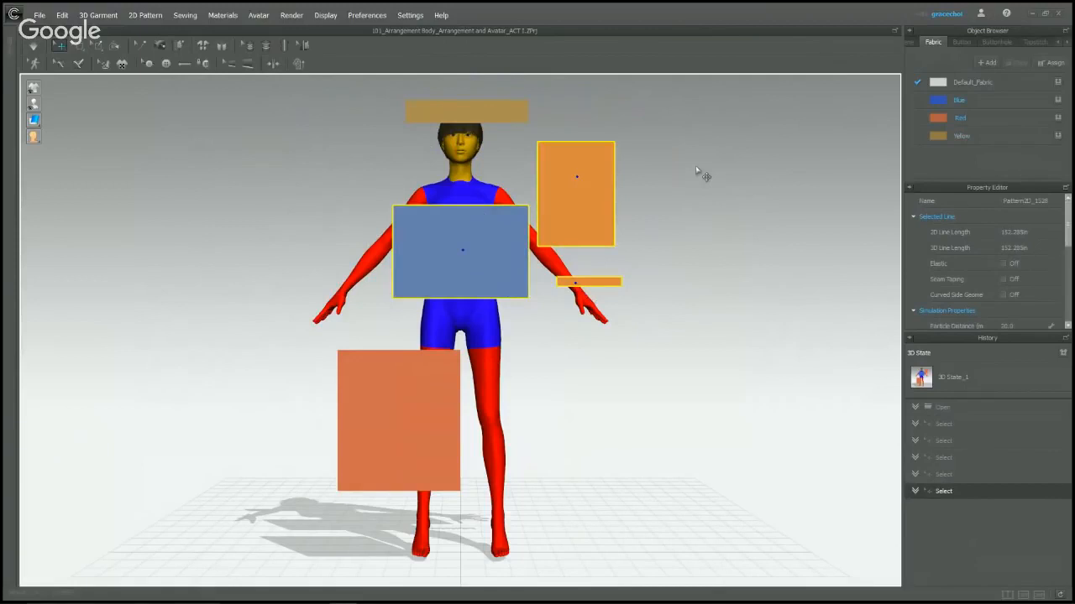
pyautogui.click(696, 171)
# Select all pattern pieces and move them together away from the avatar, beyond its right hand.
pyautogui.hotkey('ctrl', 'a')
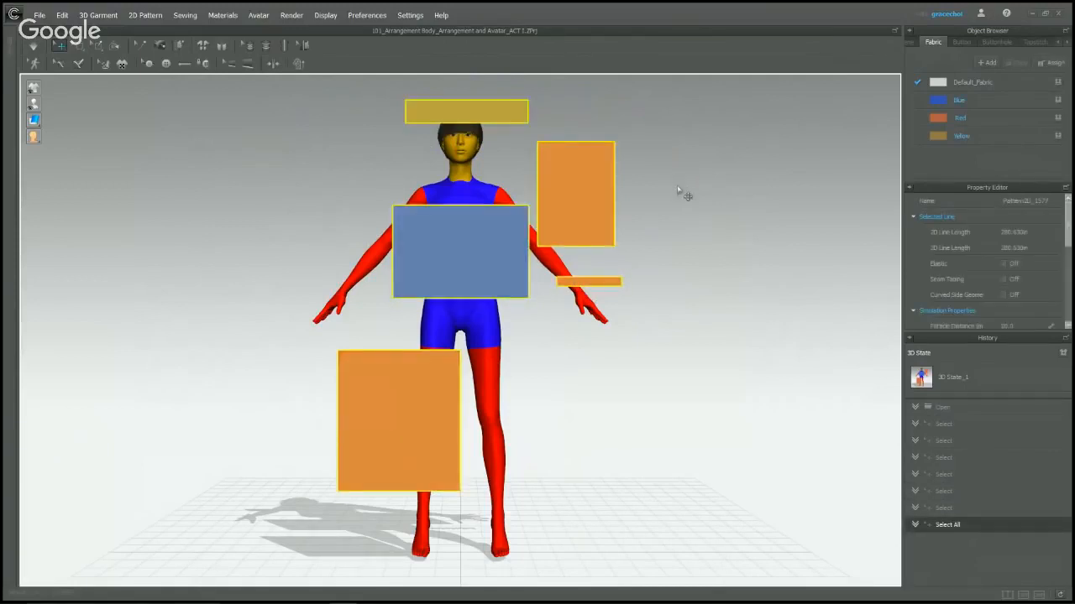
pyautogui.moveTo(492, 225); pyautogui.dragTo(205, 217)
pyautogui.click(786, 227)
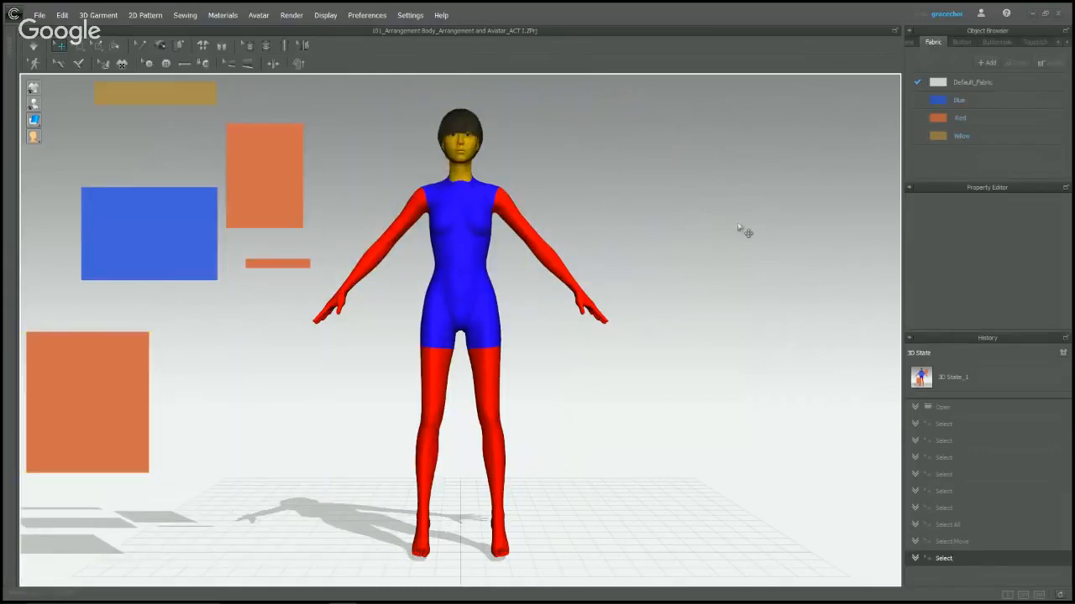
pyautogui.scroll(-3, 479, 254)
pyautogui.moveTo(479, 255); pyautogui.dragTo(554, 281, button='middle')
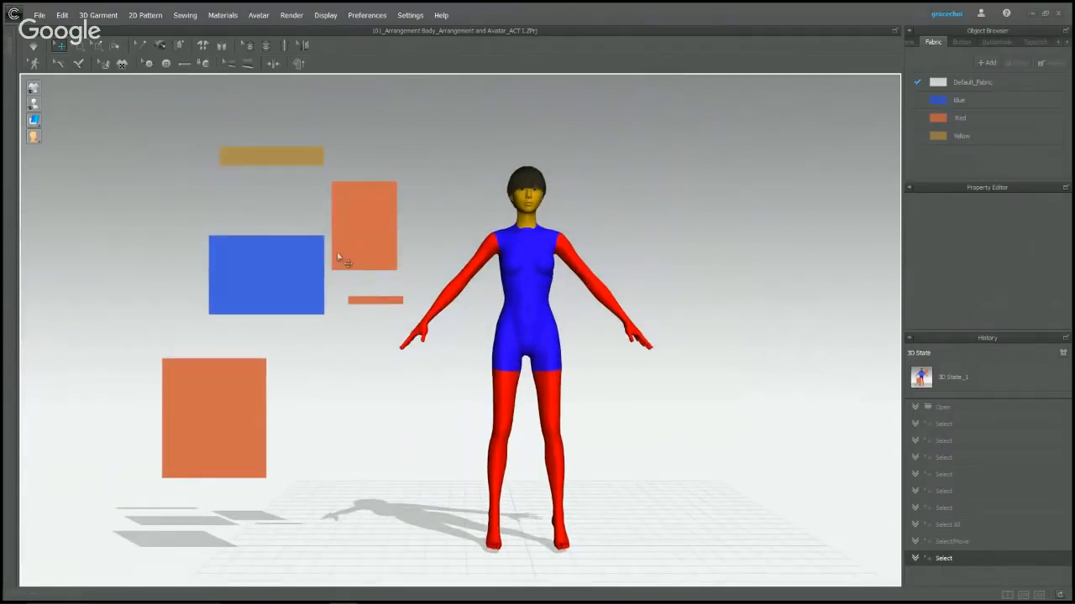
# Show the arrangement points and wrap the upper red pattern around the avatar's left forearm.
pyautogui.moveTo(41, 107)
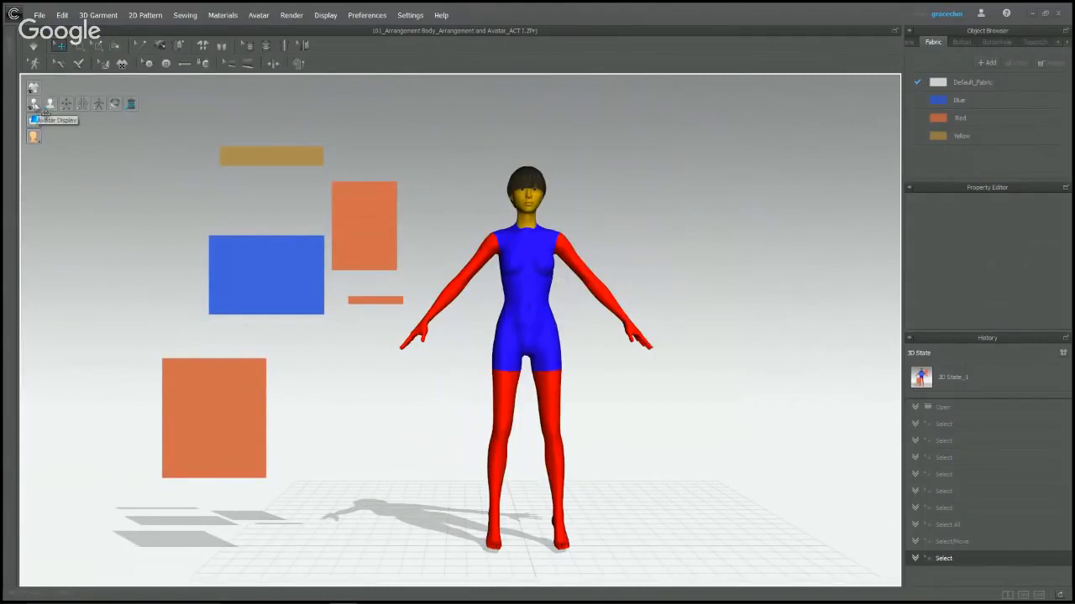
pyautogui.click(67, 103)
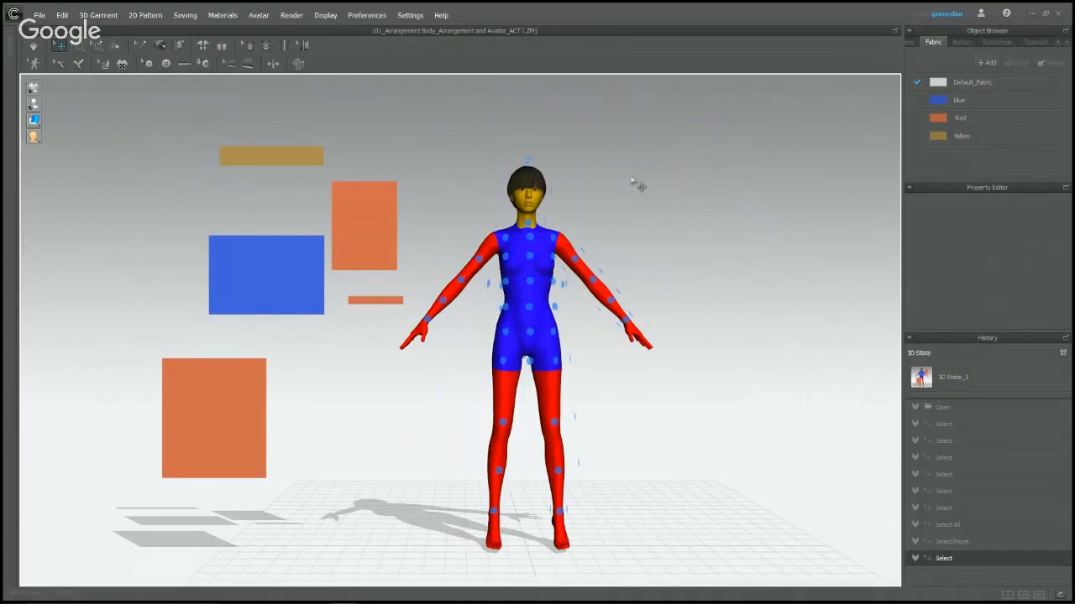
pyautogui.click(356, 225)
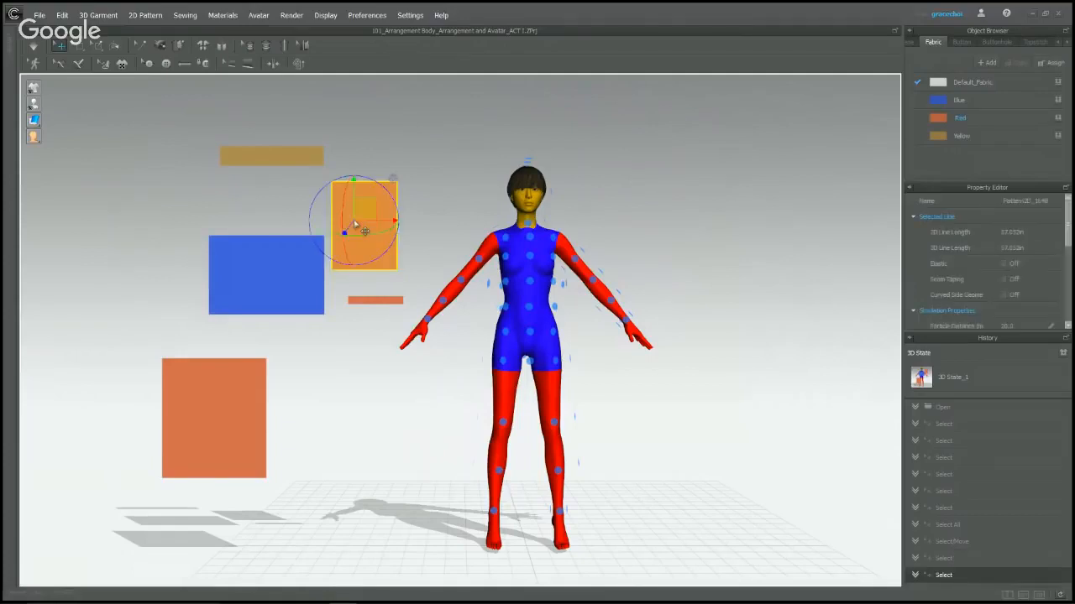
pyautogui.moveTo(356, 225); pyautogui.dragTo(461, 404, button='right')
pyautogui.click(608, 339)
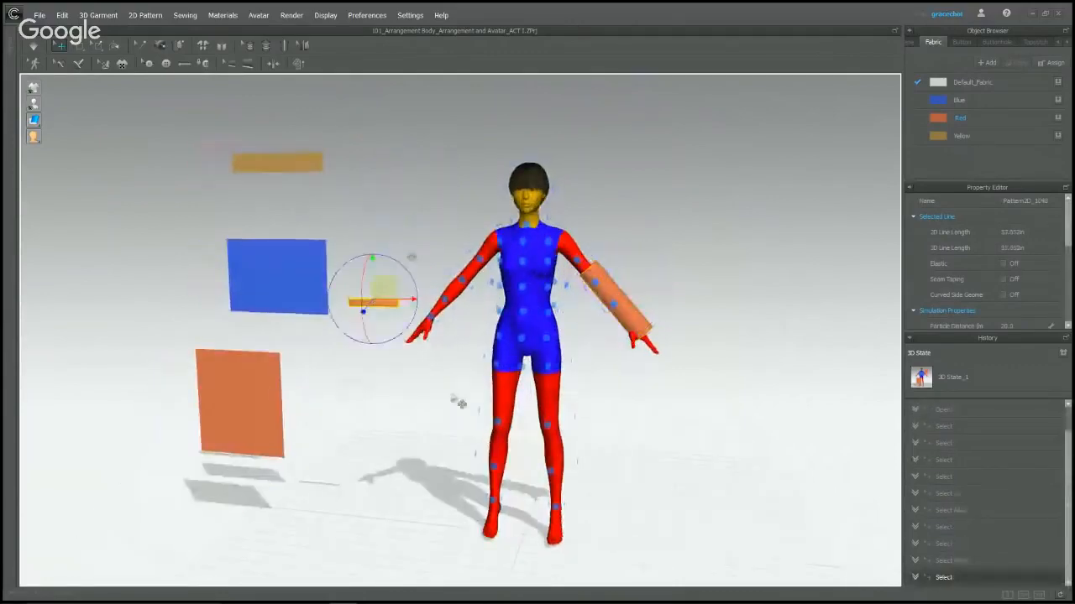
# Wrap the thin red strip around the avatar's right knee and the large red pattern around its left lower leg.
pyautogui.click(499, 419)
pyautogui.click(223, 423)
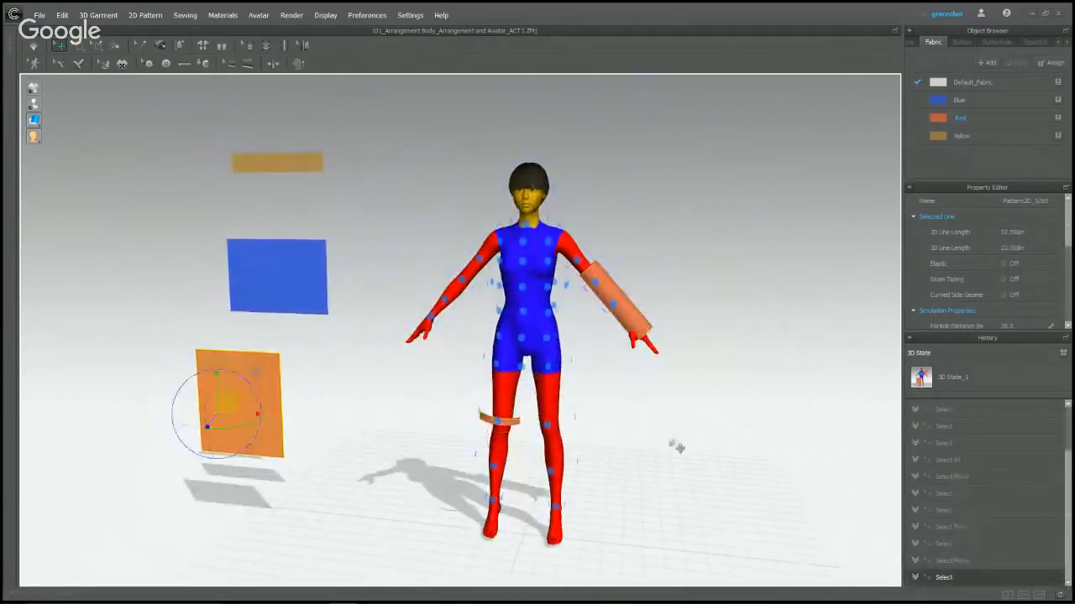
pyautogui.click(562, 454)
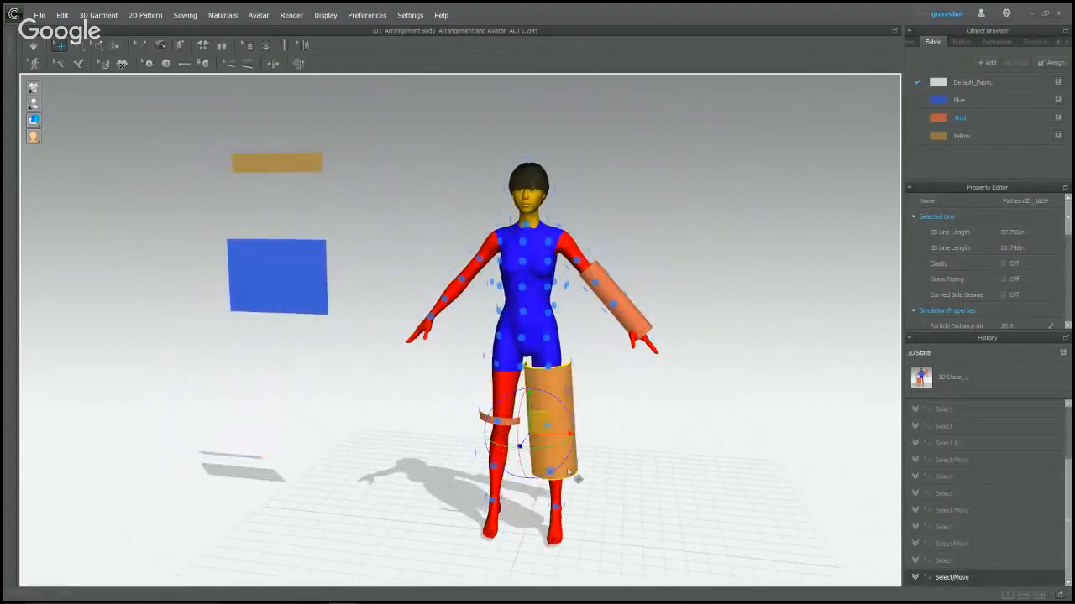
pyautogui.click(703, 413)
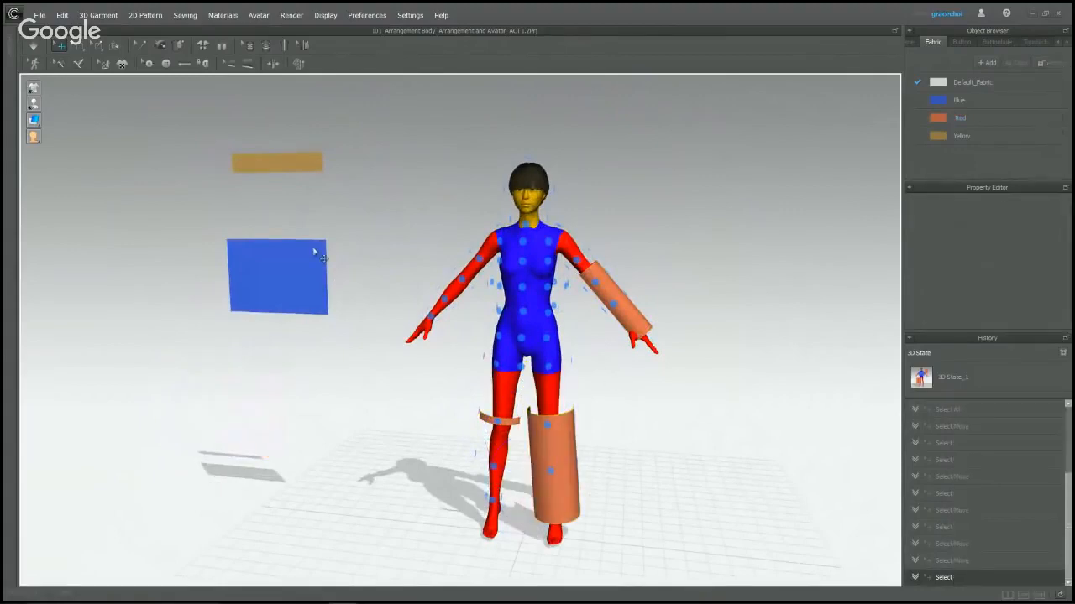
# Arrange the blue pattern around the front of the torso and the yellow strip around the back of the head.
pyautogui.click(315, 252)
pyautogui.click(522, 289)
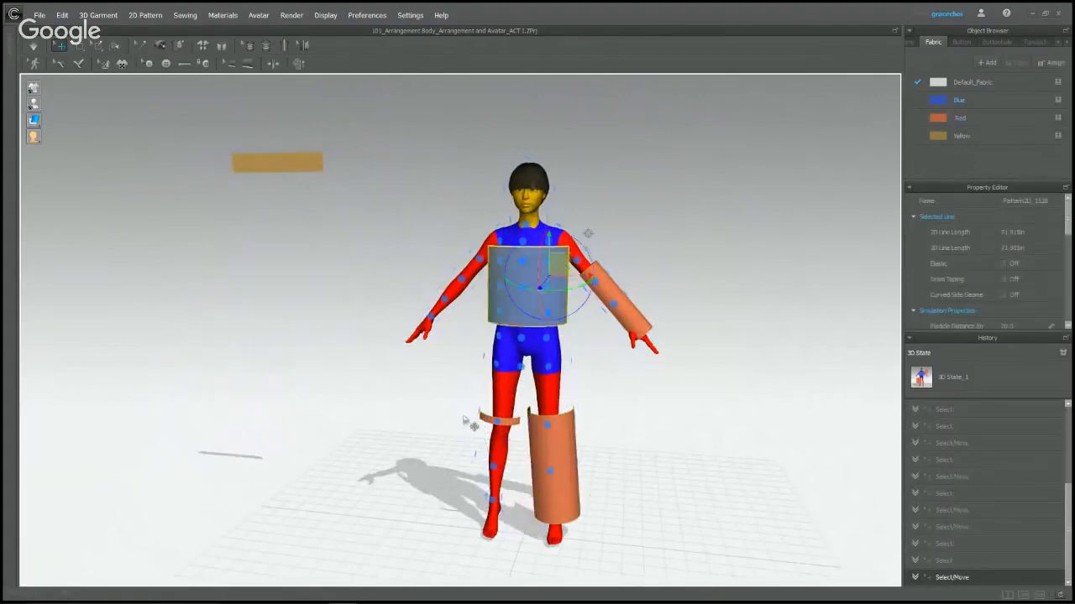
pyautogui.moveTo(463, 415); pyautogui.dragTo(454, 380, button='right')
pyautogui.click(311, 138)
pyautogui.moveTo(252, 304); pyautogui.dragTo(537, 208, button='right')
pyautogui.click(534, 204)
pyautogui.moveTo(714, 280); pyautogui.dragTo(445, 243, button='right')
pyautogui.click(679, 227)
pyautogui.moveTo(680, 231)
pyautogui.mouseDown(button='right')
pyautogui.moveTo(664, 230)
pyautogui.moveTo(714, 230)
pyautogui.moveTo(679, 230)
pyautogui.mouseUp(button='right')
# Rearrange the yellow strip so that it curves over the top of the avatar's head.
pyautogui.click(552, 192)
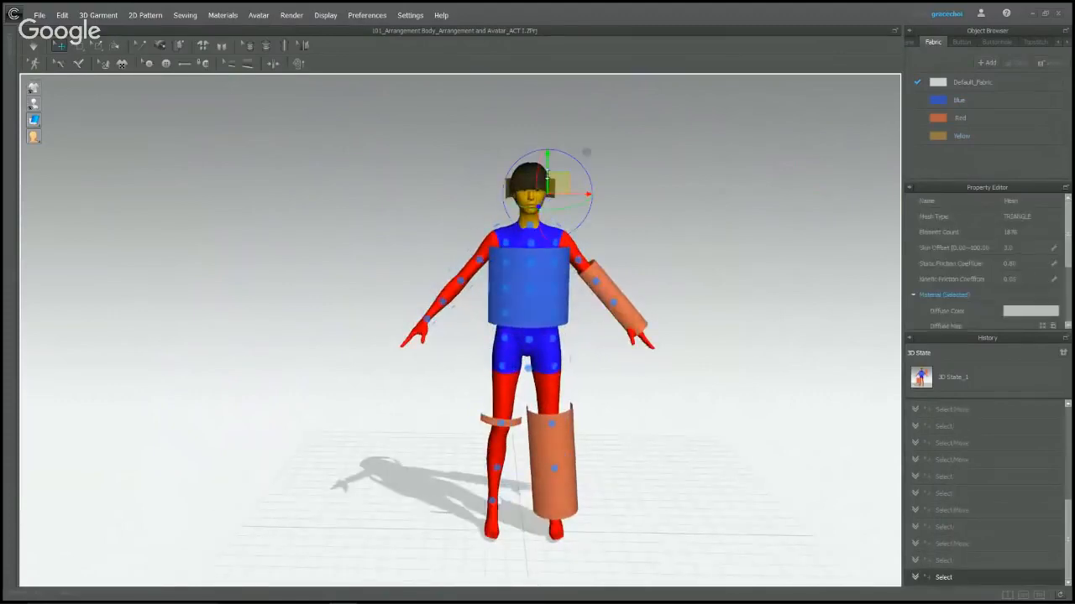
pyautogui.moveTo(559, 180); pyautogui.dragTo(530, 163)
pyautogui.moveTo(677, 195); pyautogui.dragTo(679, 259, button='right')
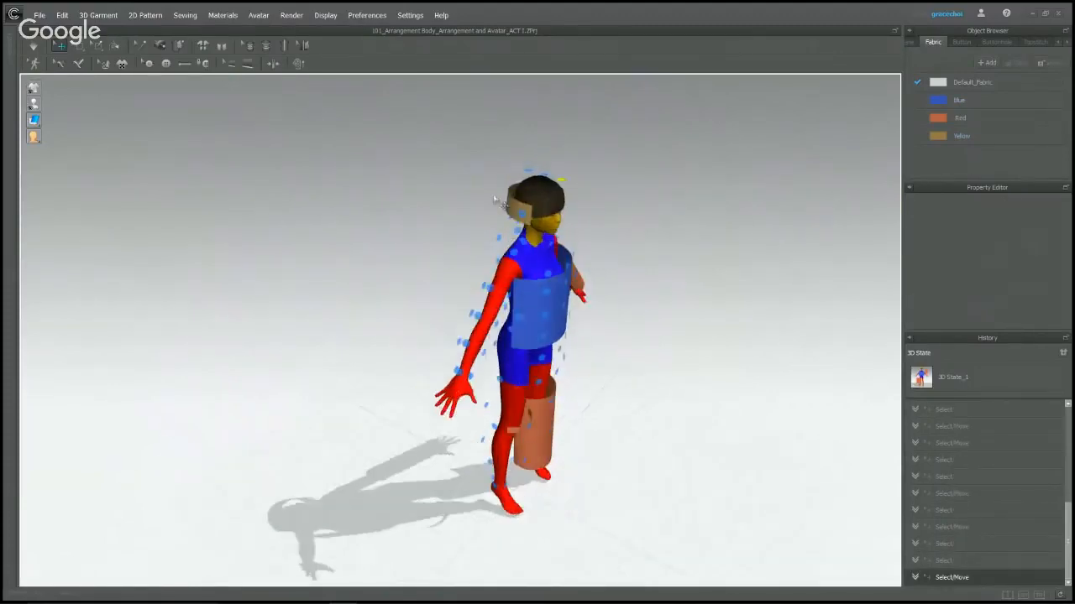
pyautogui.click(524, 207)
pyautogui.click(720, 227)
pyautogui.moveTo(720, 227); pyautogui.dragTo(669, 288, button='right')
pyautogui.scroll(-3, 648, 302)
pyautogui.scroll(3, 697, 299)
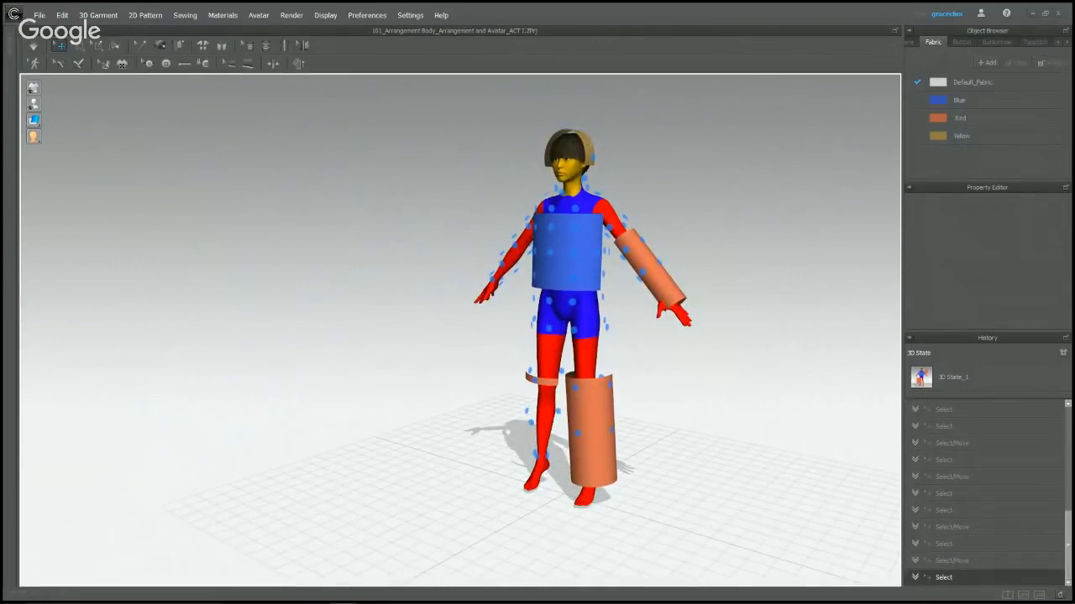
# Hide the arrangement points and show the dressed avatar from the front.
pyautogui.moveTo(727, 271); pyautogui.dragTo(772, 264, button='right')
pyautogui.moveTo(760, 272); pyautogui.dragTo(600, 278, button='middle')
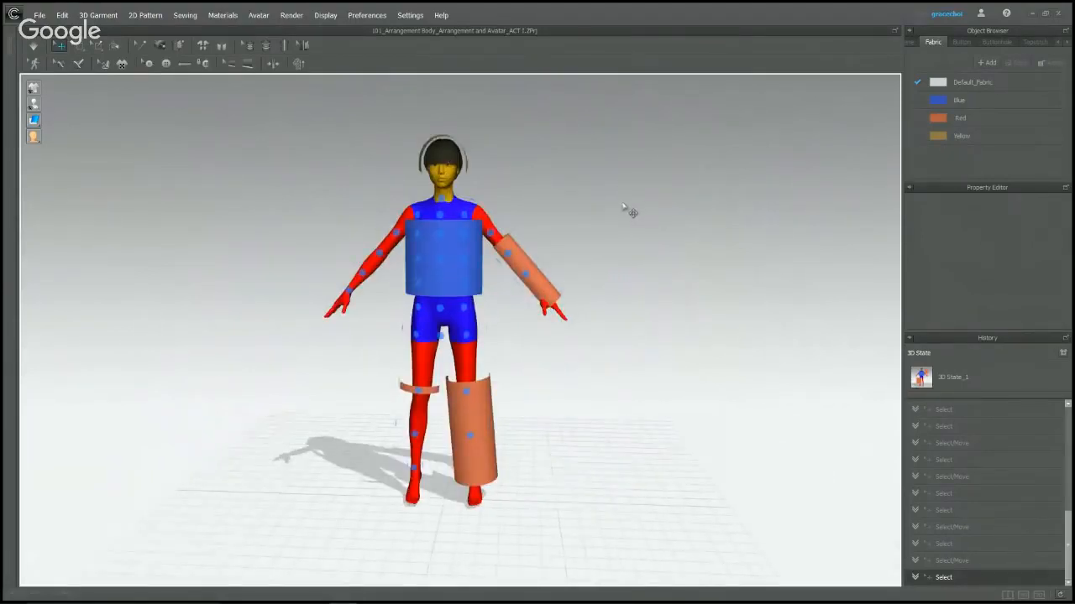
pyautogui.click(67, 104)
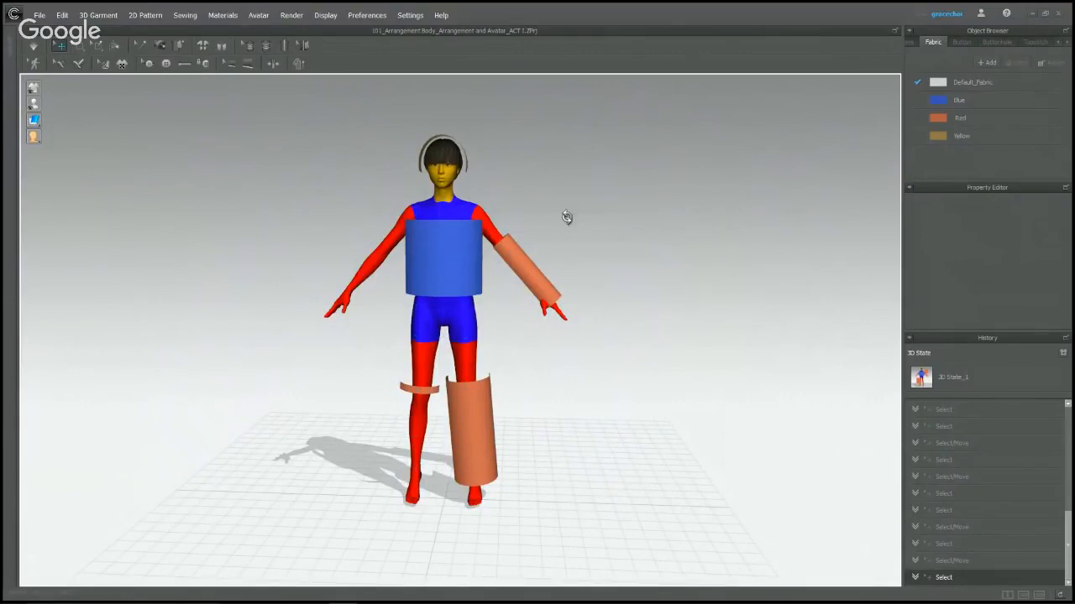
pyautogui.moveTo(566, 216); pyautogui.dragTo(501, 251, button='right')
pyautogui.press('2')
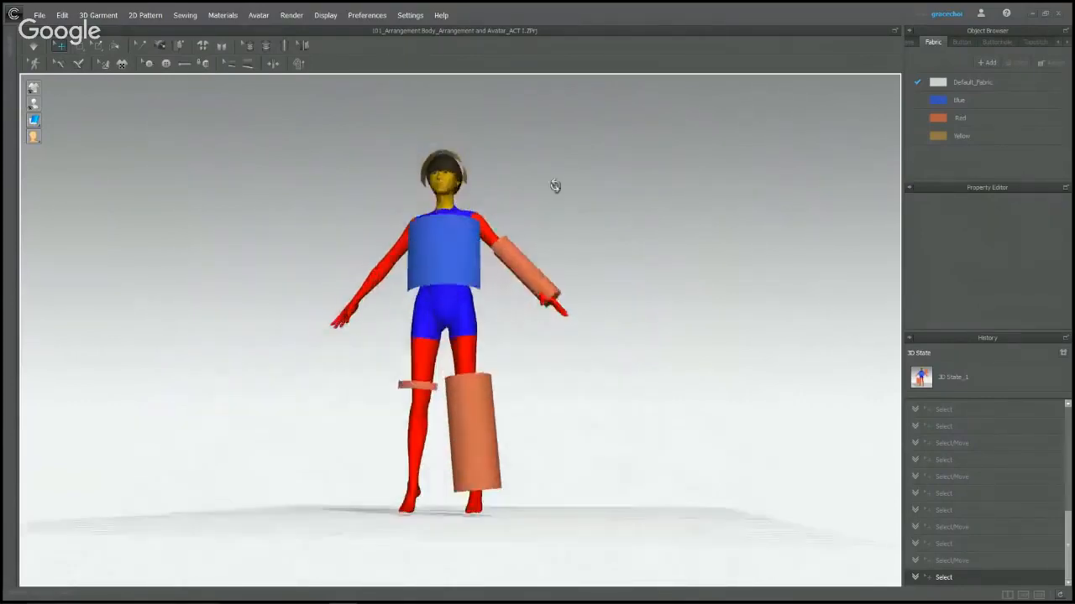
pyautogui.scroll(1, 487, 262)
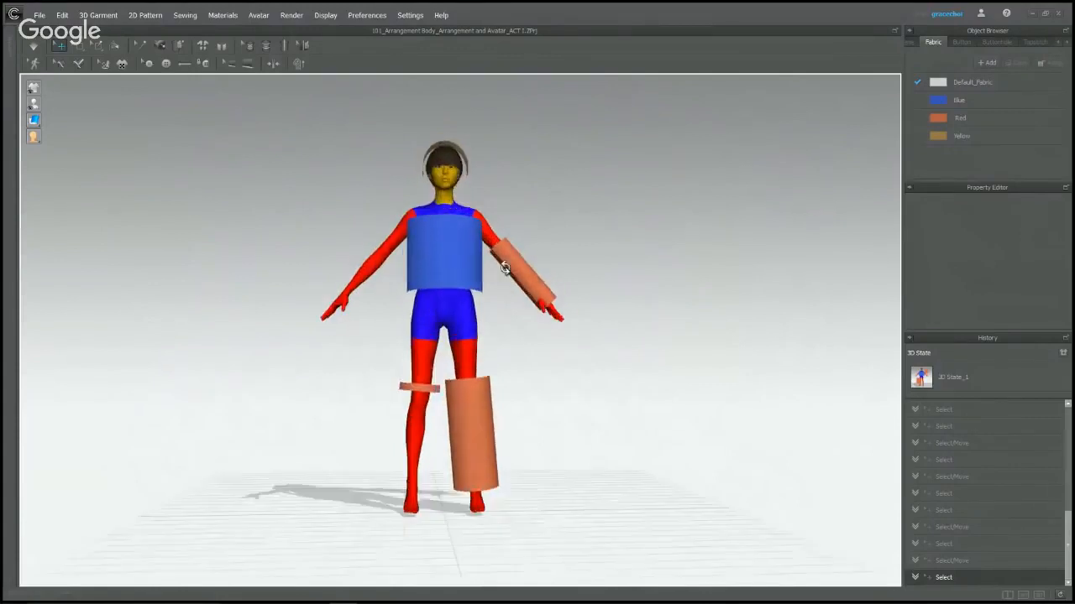
# Move the blue pattern off the torso to beside the avatar's right shoulder with the gizmo.
pyautogui.click(440, 269)
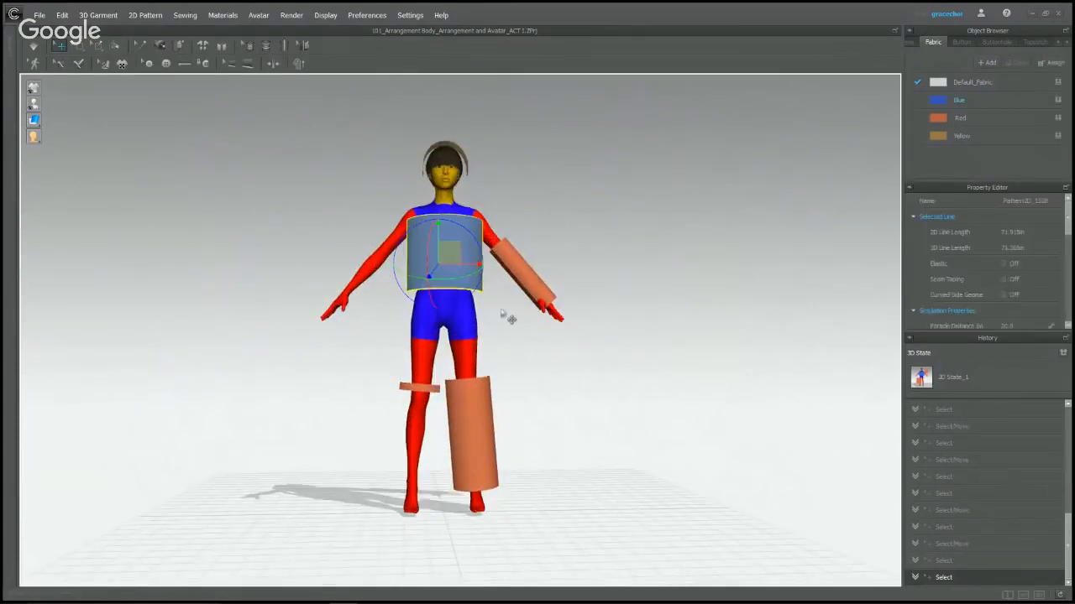
pyautogui.moveTo(502, 267); pyautogui.dragTo(489, 277, button='right')
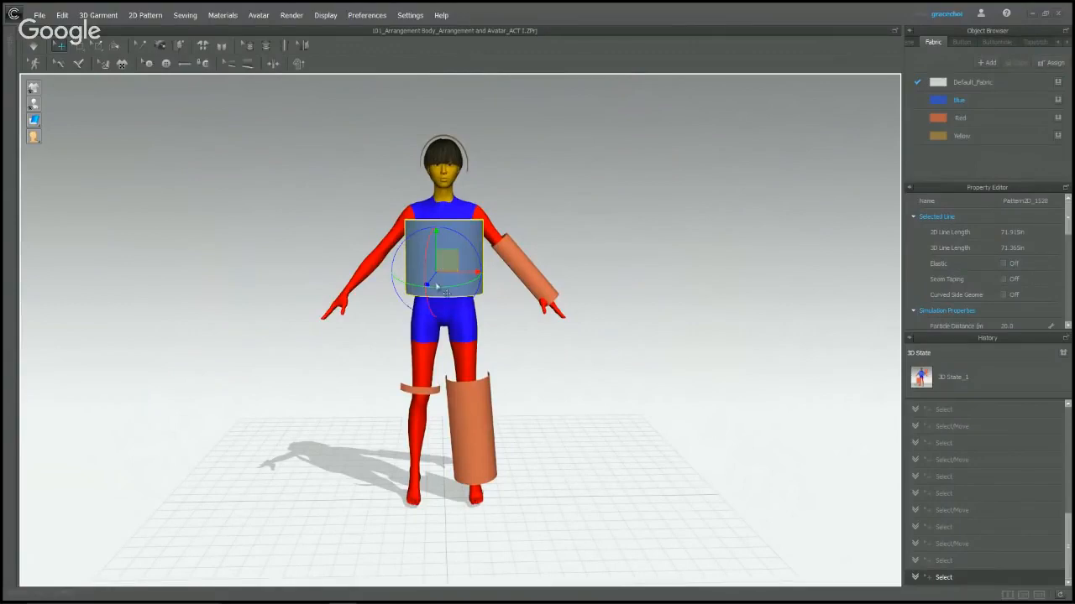
pyautogui.moveTo(429, 280); pyautogui.dragTo(298, 202)
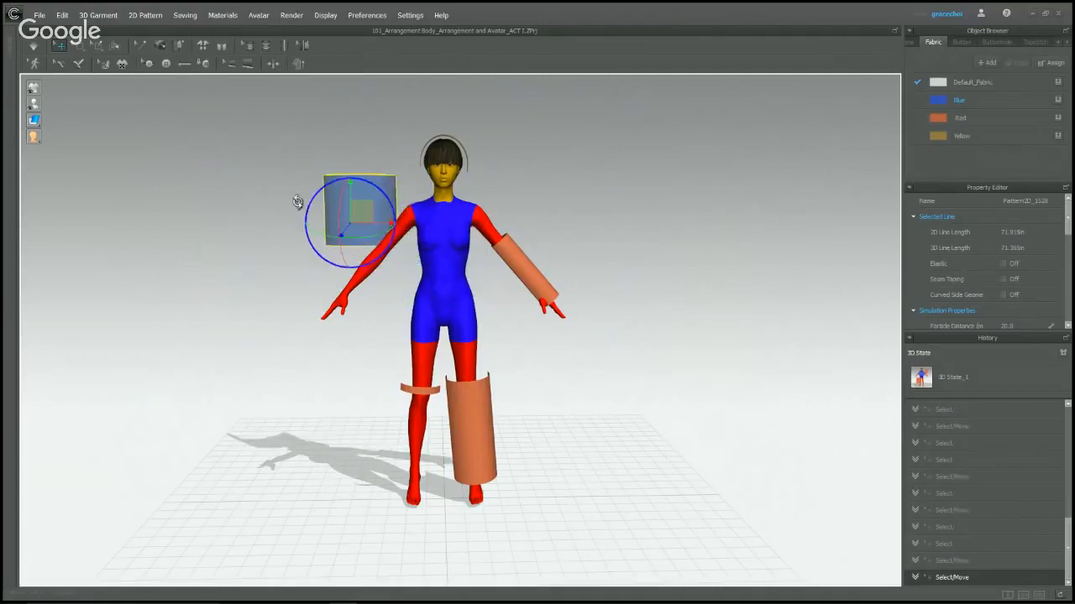
# Open the 102_The Gizmo project without saving the current file, and dismiss its introduction note.
pyautogui.click(14, 49)
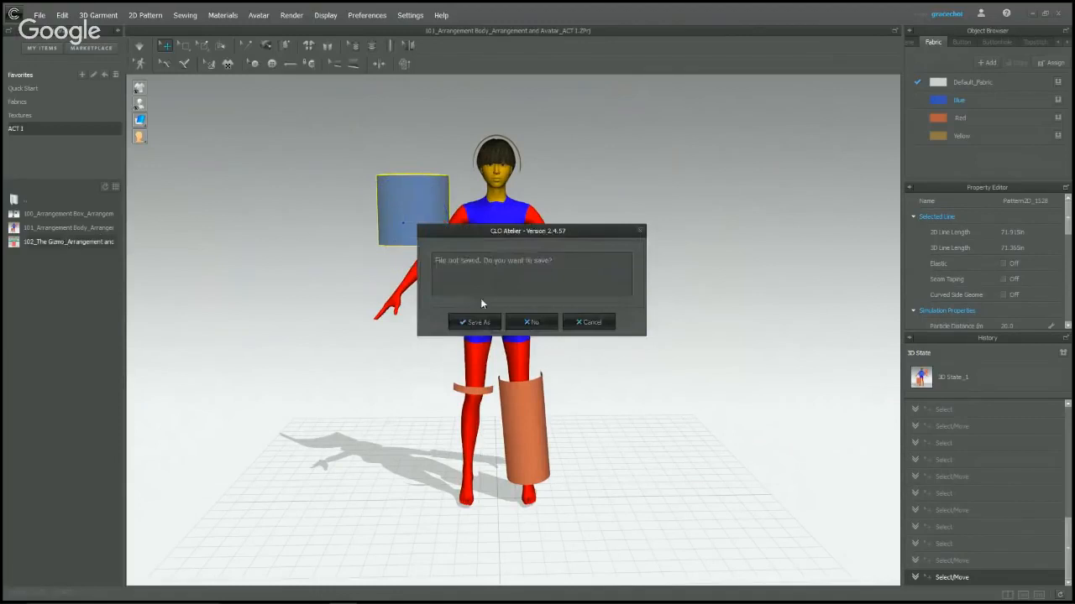
pyautogui.click(530, 321)
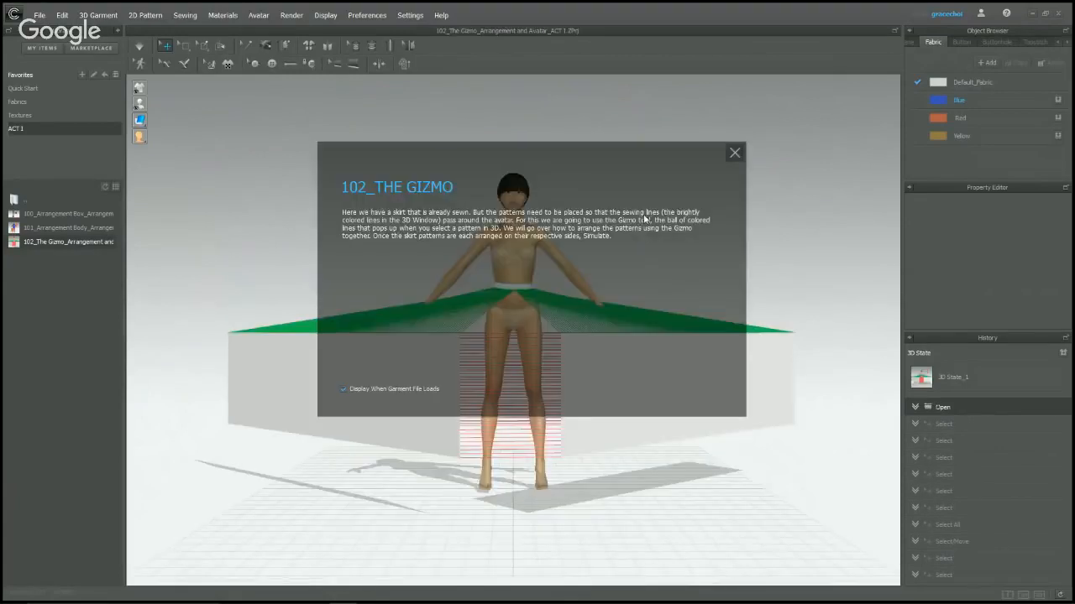
pyautogui.click(734, 155)
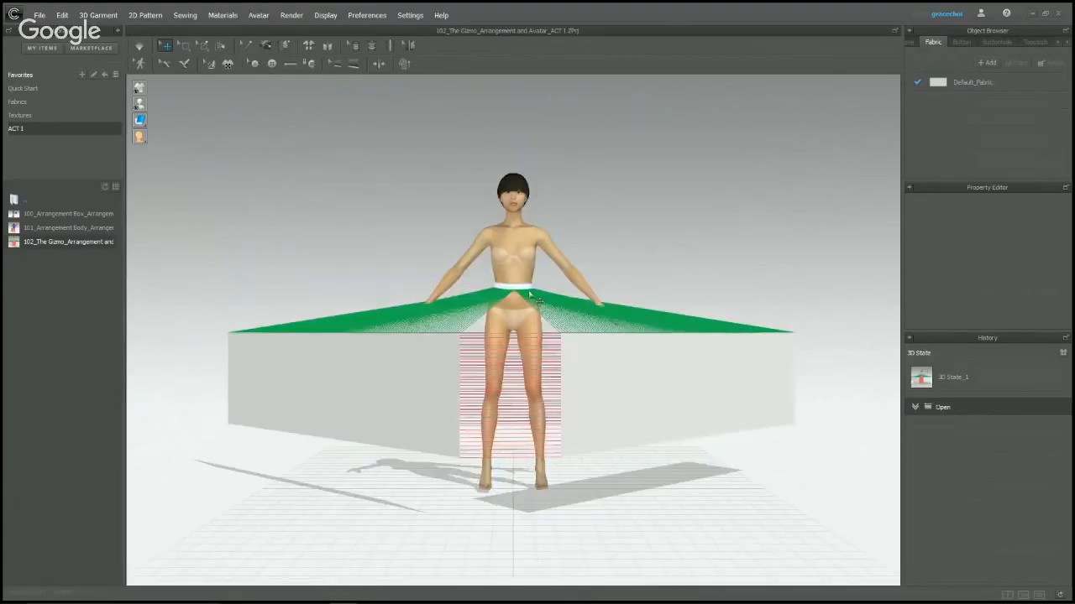
# Select the waistband pattern, examine how its sewing lines connect to the skirt panels, and clear the selection.
pyautogui.moveTo(530, 295); pyautogui.dragTo(528, 327, button='right')
pyautogui.scroll(5, 529, 327)
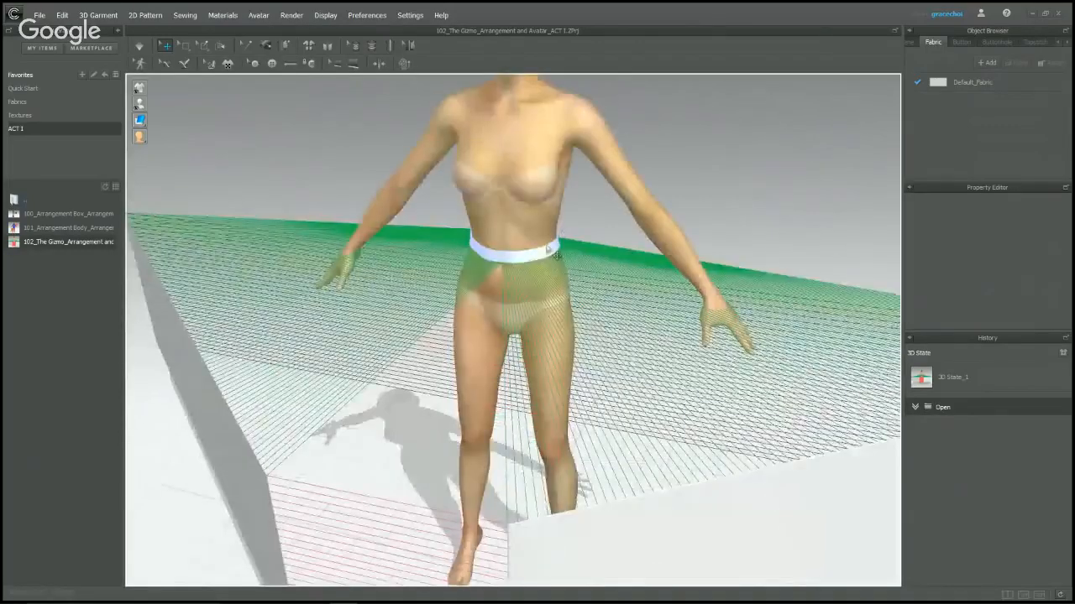
pyautogui.click(496, 258)
pyautogui.click(523, 259)
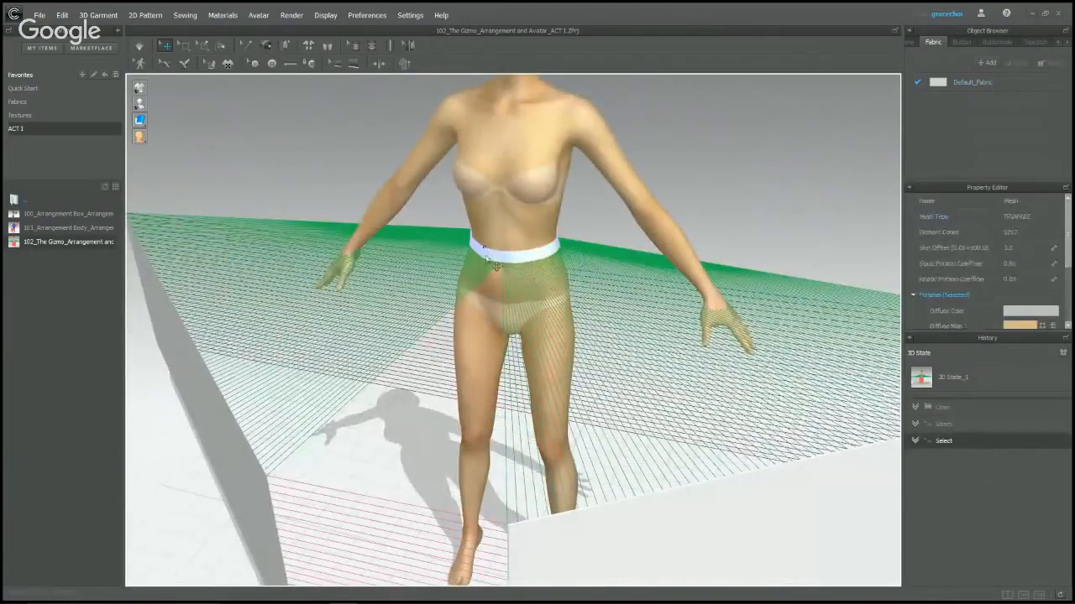
pyautogui.click(496, 264)
pyautogui.scroll(-6, 705, 365)
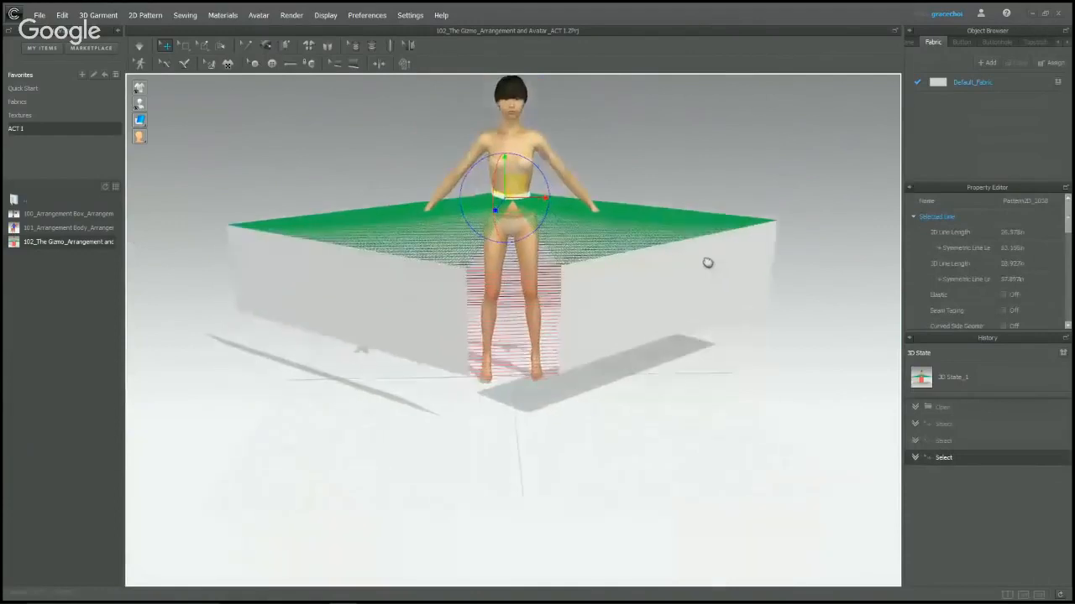
pyautogui.moveTo(707, 263)
pyautogui.mouseDown(button='right')
pyautogui.moveTo(712, 312)
pyautogui.moveTo(708, 283)
pyautogui.mouseUp(button='right')
pyautogui.click(720, 190)
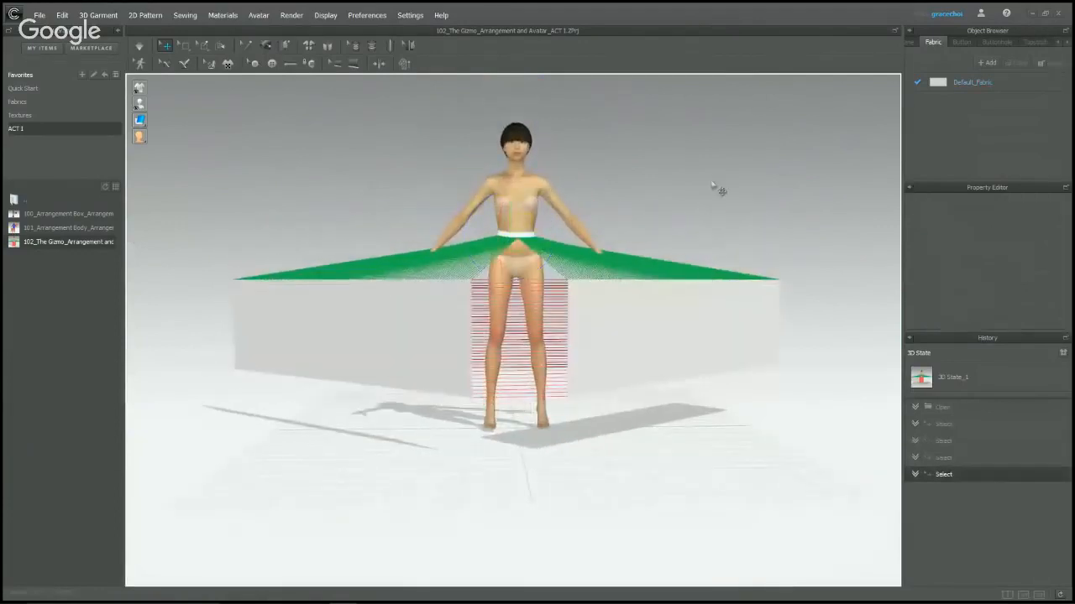
# Hide the library, show the arrangement points and wrap the skirt panel on the avatar's left around its torso.
pyautogui.hotkey('ctrl', 'shift', 'l')
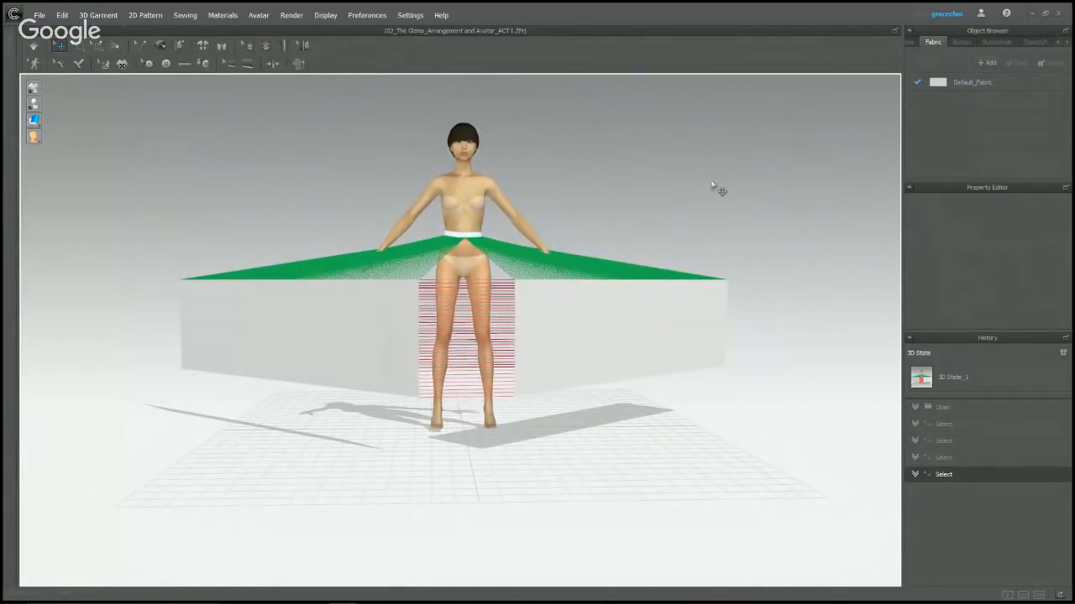
pyautogui.click(553, 292)
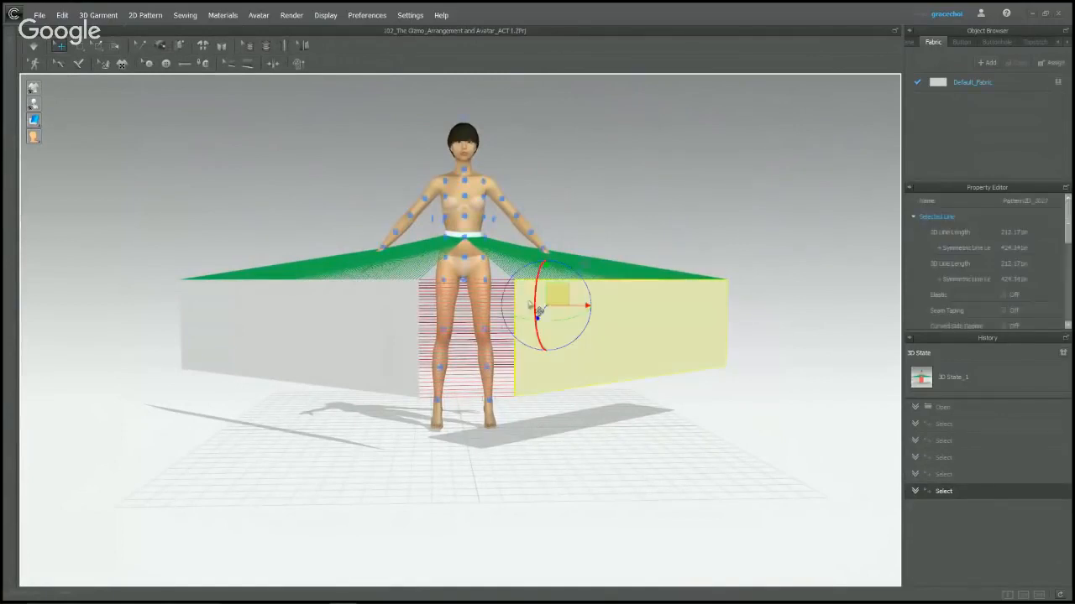
pyautogui.click(483, 219)
pyautogui.moveTo(482, 218); pyautogui.dragTo(672, 168, button='right')
pyautogui.scroll(3, 601, 172)
pyautogui.moveTo(602, 172); pyautogui.dragTo(586, 332, button='right')
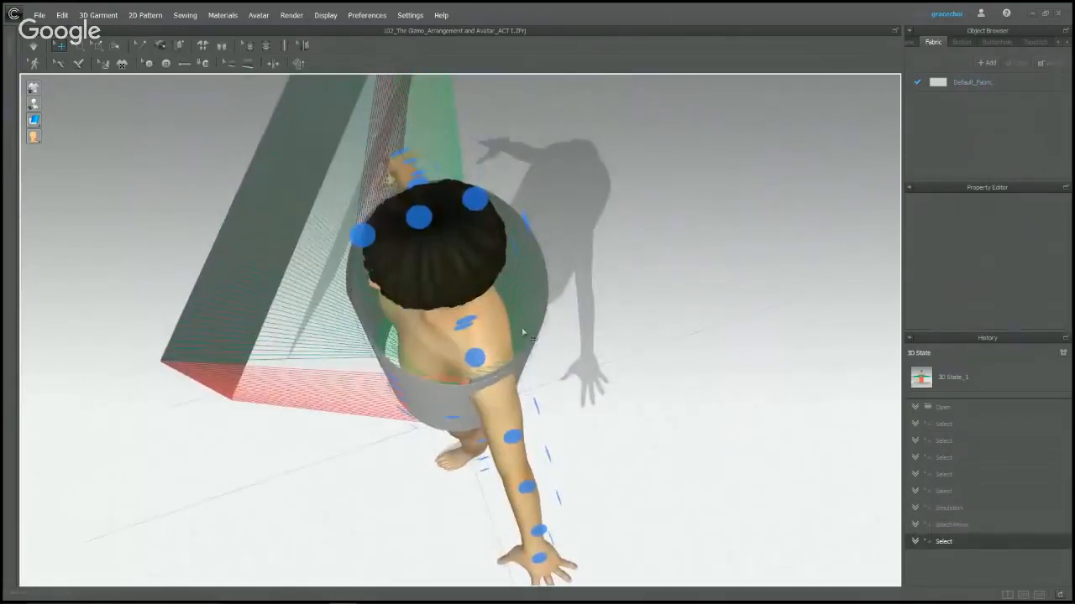
# Lower the wrapped skirt panel around the avatar's torso with the gizmo so its upper edge sits at chest height.
pyautogui.click(521, 334)
pyautogui.click(525, 304)
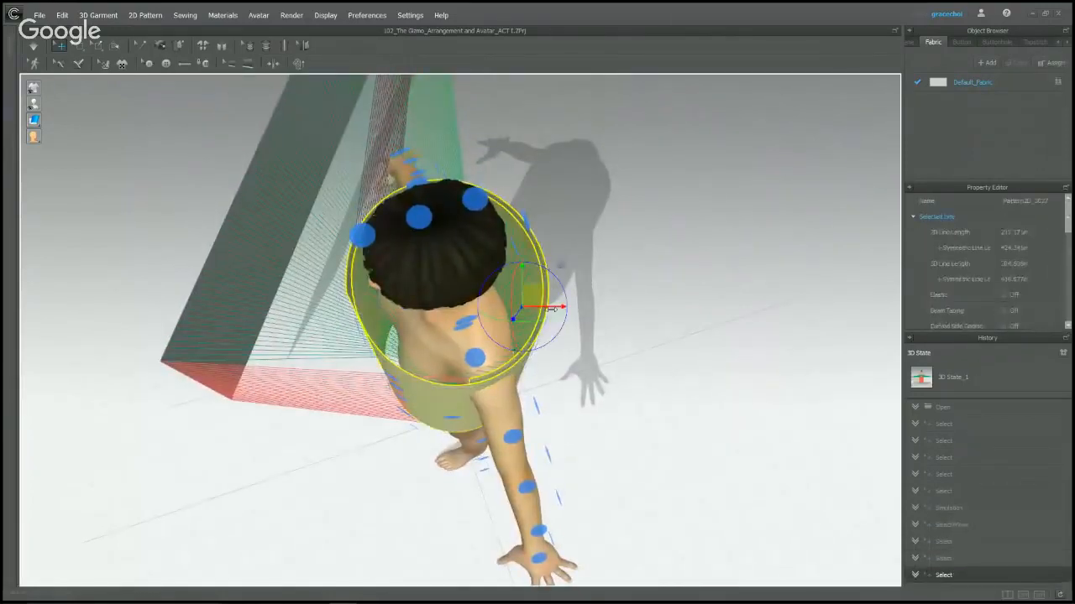
pyautogui.moveTo(766, 179); pyautogui.dragTo(765, 155, button='right')
pyautogui.scroll(-5, 766, 155)
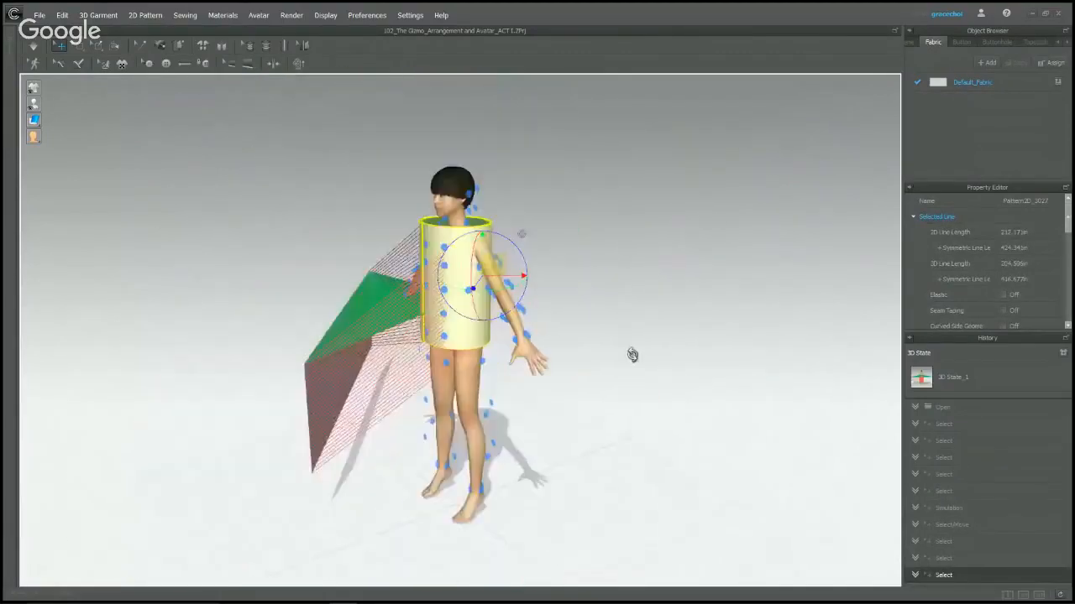
pyautogui.moveTo(631, 355); pyautogui.dragTo(580, 365, button='right')
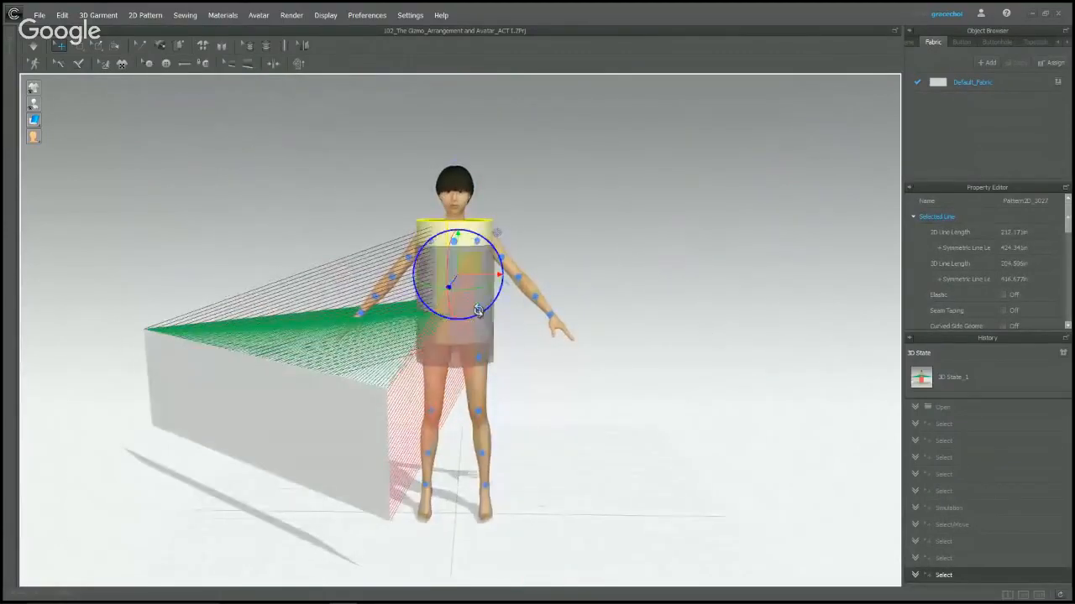
pyautogui.moveTo(485, 286); pyautogui.dragTo(480, 308)
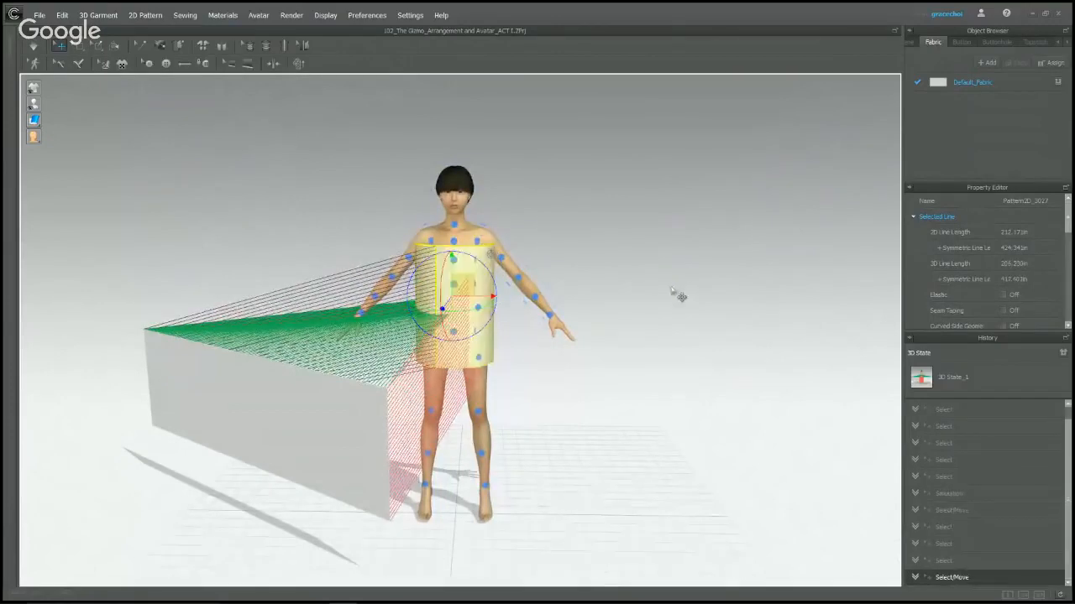
pyautogui.moveTo(677, 295)
pyautogui.mouseDown(button='right')
pyautogui.moveTo(672, 367)
pyautogui.moveTo(614, 371)
pyautogui.moveTo(672, 372)
pyautogui.moveTo(673, 311)
pyautogui.mouseUp(button='right')
pyautogui.click(411, 388)
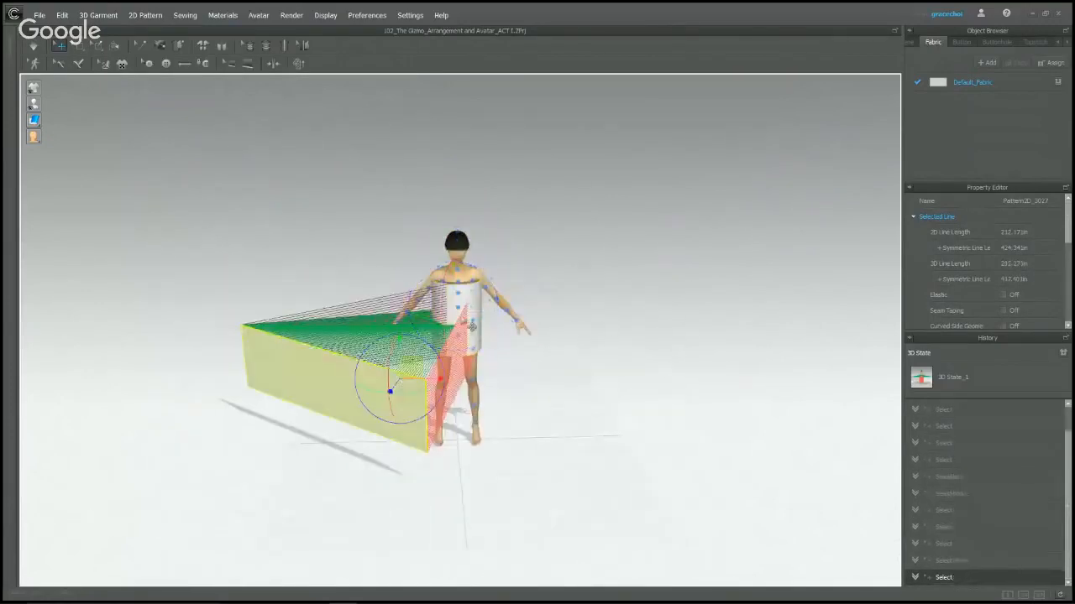
pyautogui.click(467, 317)
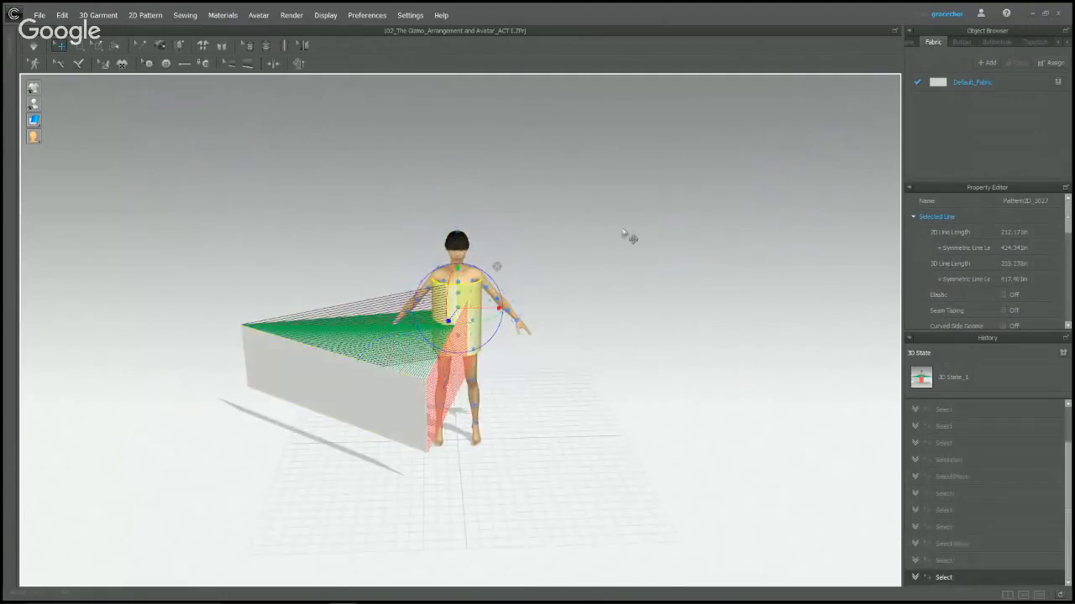
# Undo the panel's moves and its wrapping around the torso, restoring both flat skirt panels.
pyautogui.click(619, 230)
pyautogui.hotkey('ctrl', 'z')
pyautogui.hotkey('ctrl', 'z')
pyautogui.hotkey('ctrl', 'z')
pyautogui.hotkey('ctrl', 'z')
pyautogui.hotkey('ctrl', 'z')
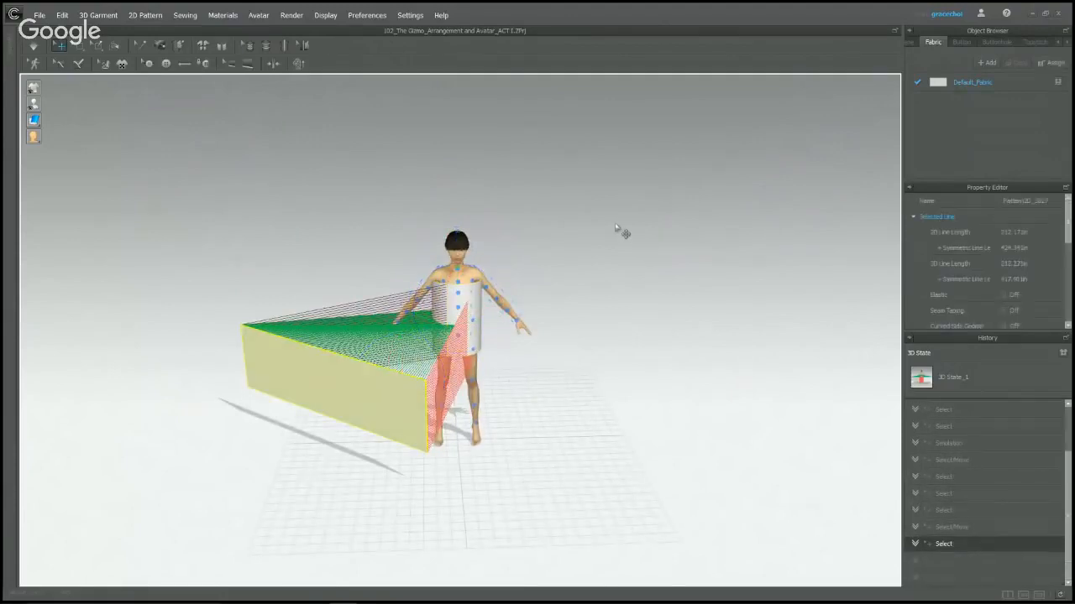
pyautogui.hotkey('ctrl', 'z')
pyautogui.hotkey('ctrl', 'z')
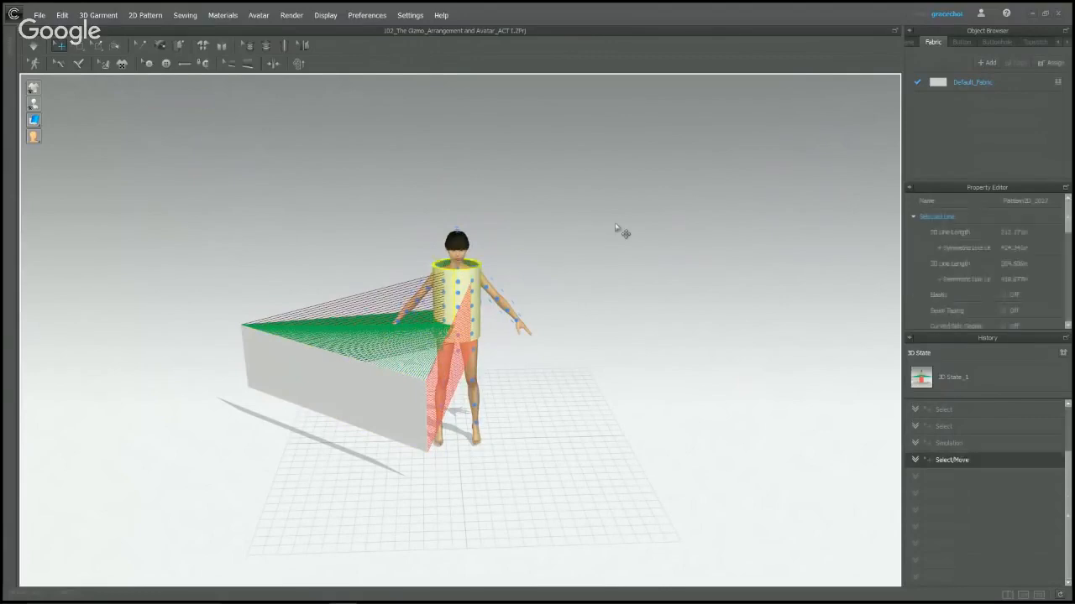
pyautogui.hotkey('ctrl', 'z')
pyautogui.scroll(5, 605, 277)
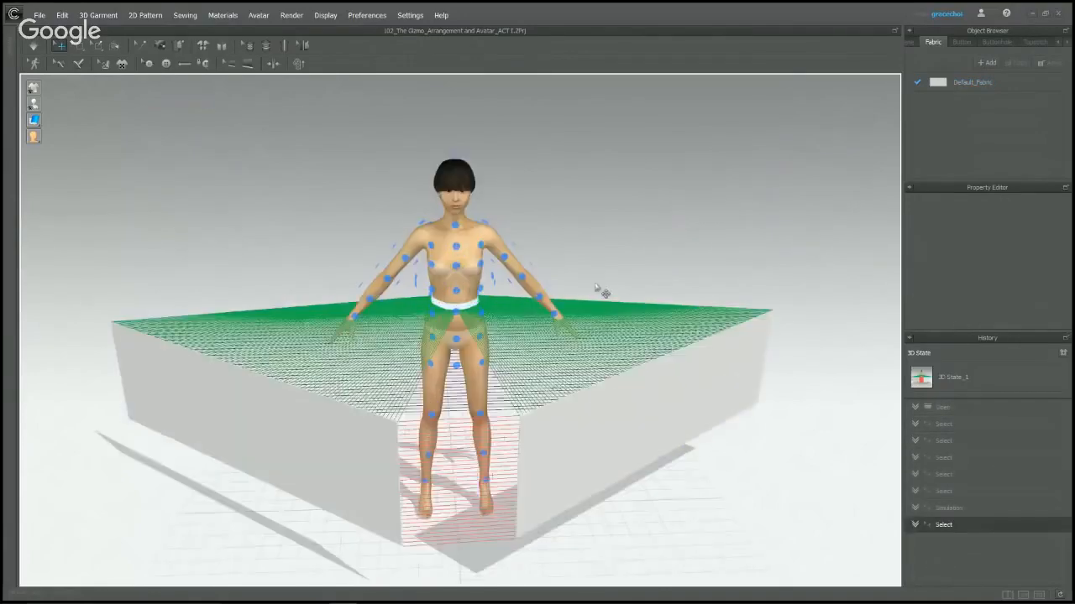
# Try the gizmo's axis and plane handles on the skirt panel at the avatar's left, raising it to torso height behind the body.
pyautogui.moveTo(593, 286); pyautogui.dragTo(619, 246, button='right')
pyautogui.scroll(-5, 619, 247)
pyautogui.scroll(5, 618, 252)
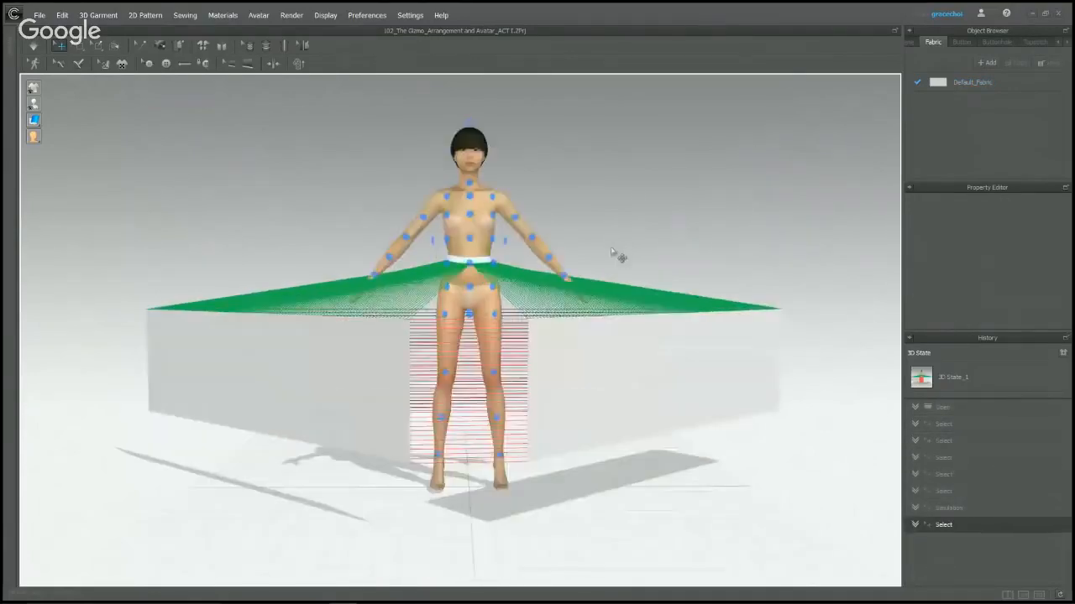
pyautogui.click(601, 396)
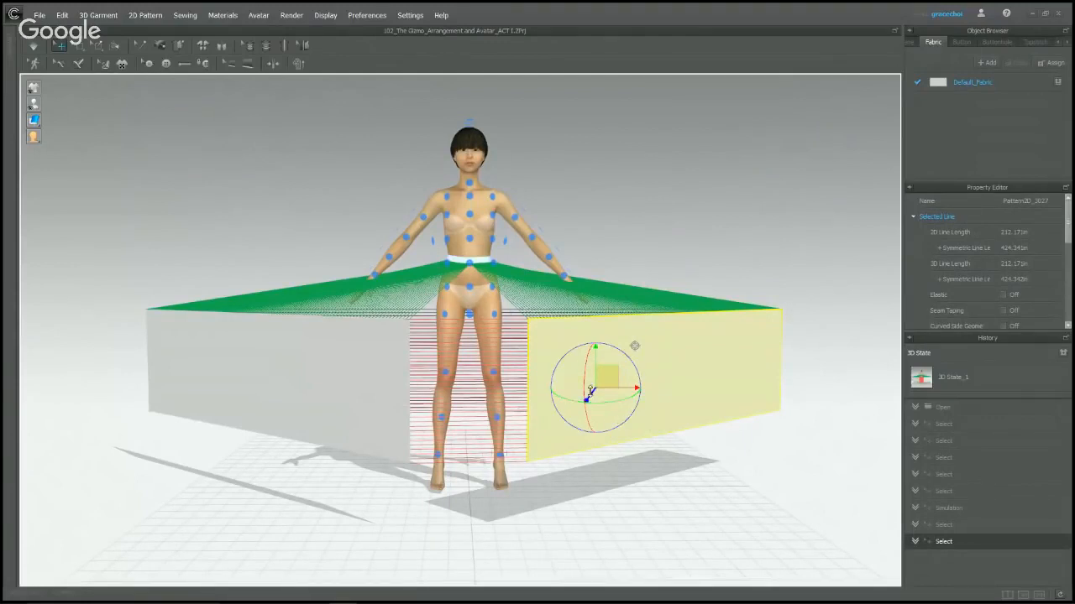
pyautogui.moveTo(591, 392); pyautogui.dragTo(643, 353)
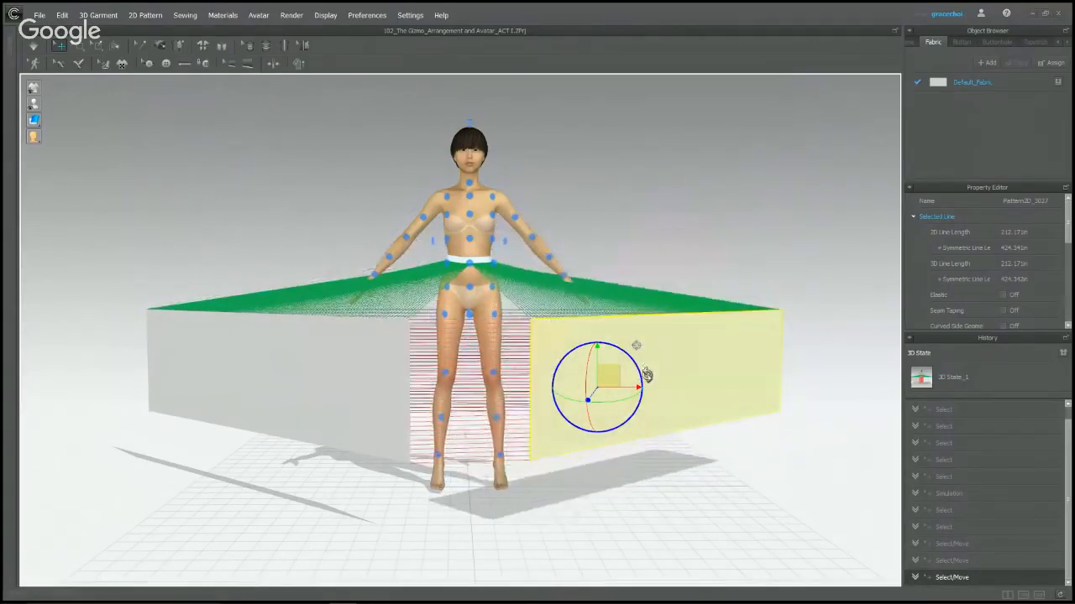
pyautogui.moveTo(576, 427); pyautogui.dragTo(594, 429)
pyautogui.moveTo(613, 382); pyautogui.dragTo(418, 154)
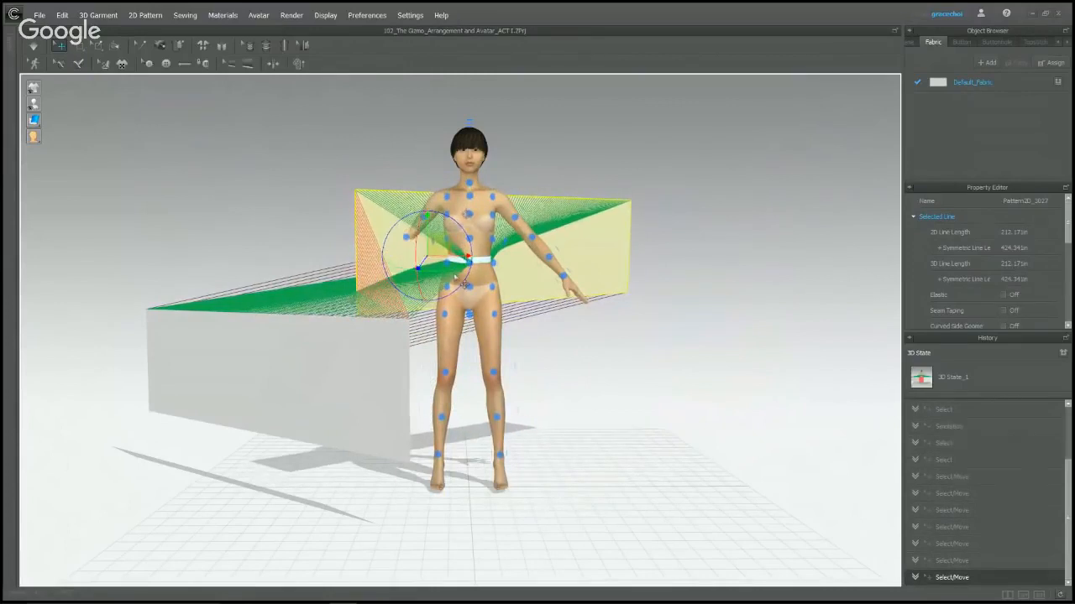
pyautogui.moveTo(455, 276); pyautogui.dragTo(480, 250)
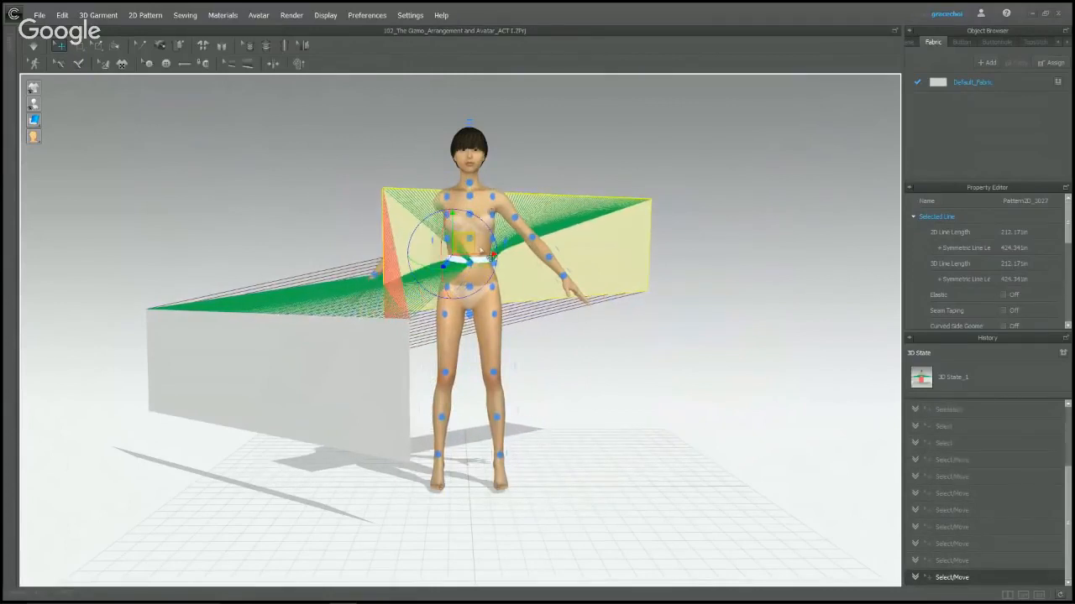
pyautogui.rightClick(457, 246)
pyautogui.click(736, 178)
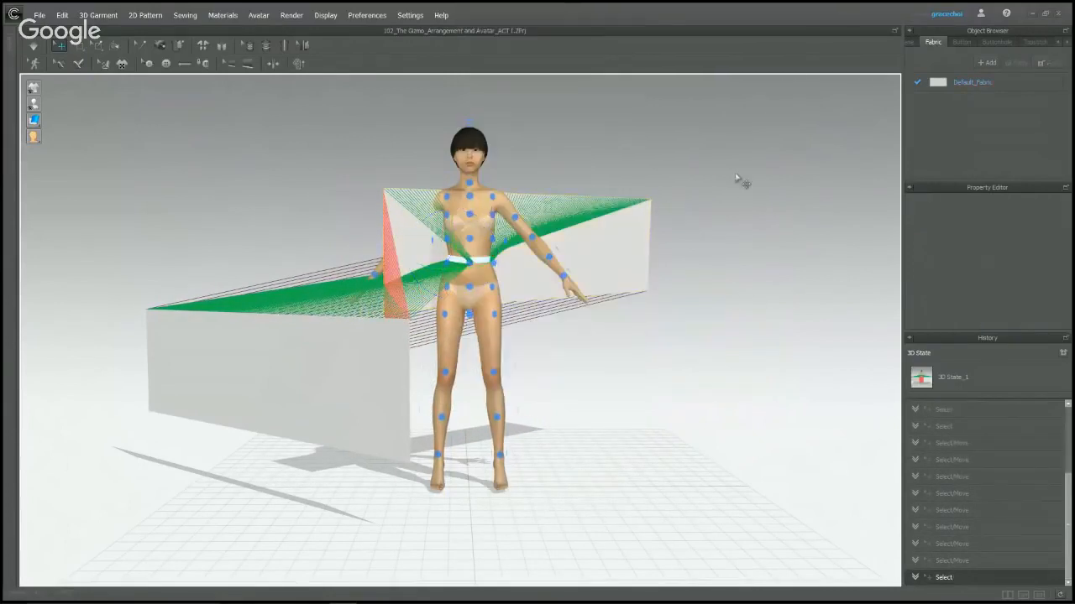
# Place the skirt panel freely back in front of the avatar's left leg and reorient it with the gizmo.
pyautogui.moveTo(621, 244); pyautogui.dragTo(688, 364)
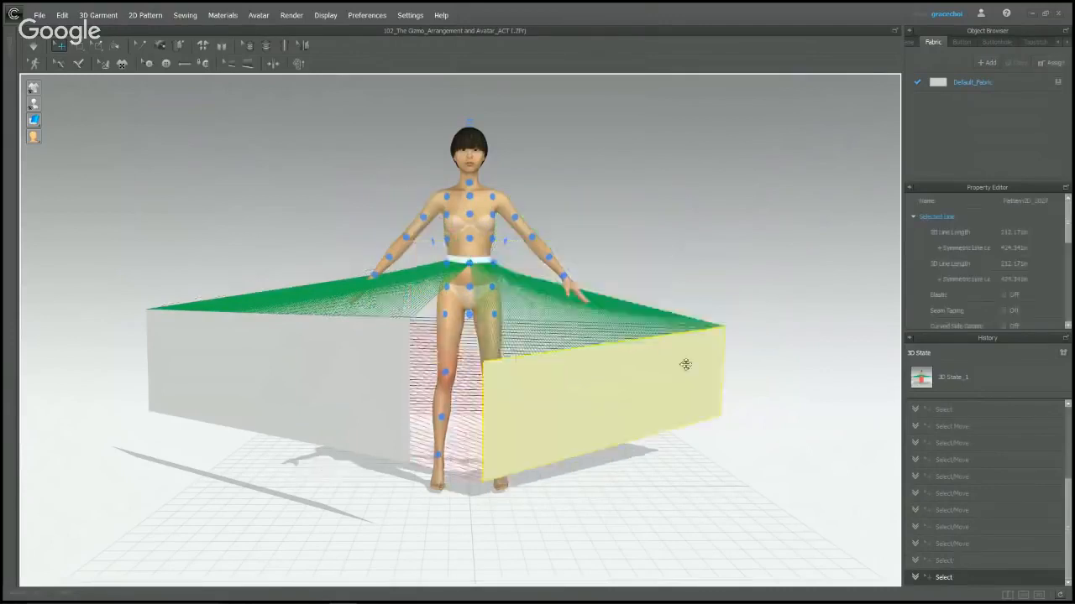
pyautogui.click(718, 225)
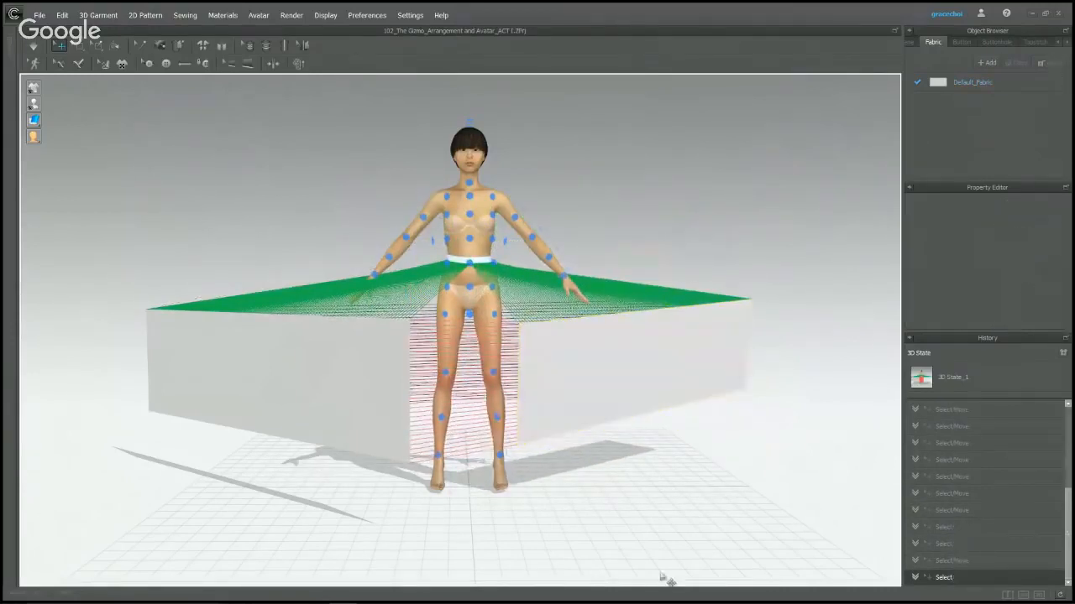
pyautogui.click(620, 390)
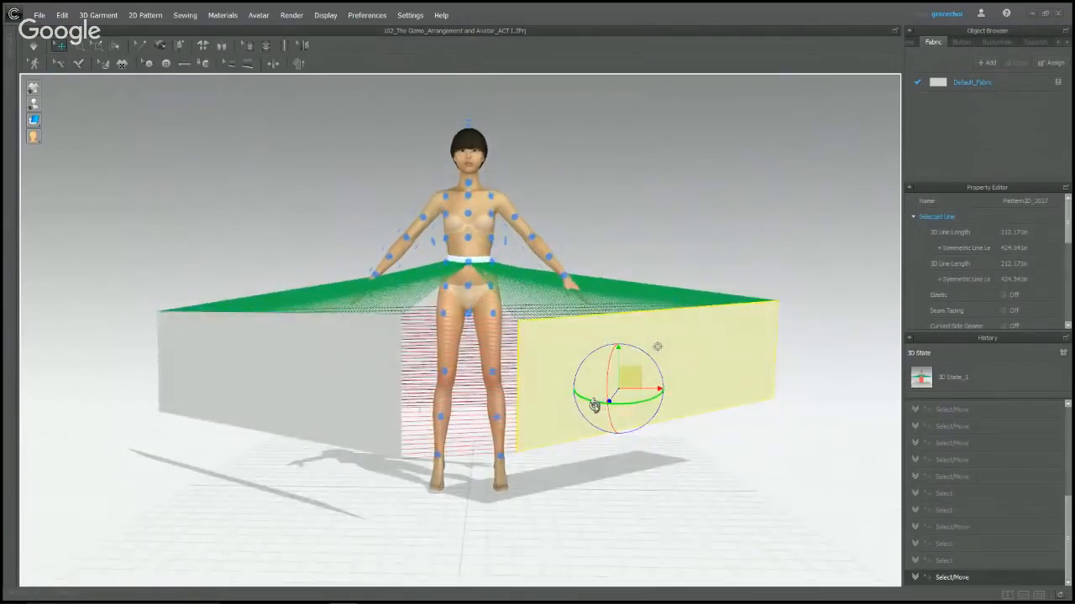
pyautogui.moveTo(594, 405)
pyautogui.mouseDown()
pyautogui.moveTo(666, 403)
pyautogui.moveTo(604, 399)
pyautogui.moveTo(652, 386)
pyautogui.moveTo(610, 397)
pyautogui.mouseUp()
pyautogui.moveTo(694, 374); pyautogui.dragTo(635, 370, button='right')
pyautogui.moveTo(621, 367); pyautogui.dragTo(672, 326)
pyautogui.moveTo(671, 326); pyautogui.dragTo(582, 335, button='right')
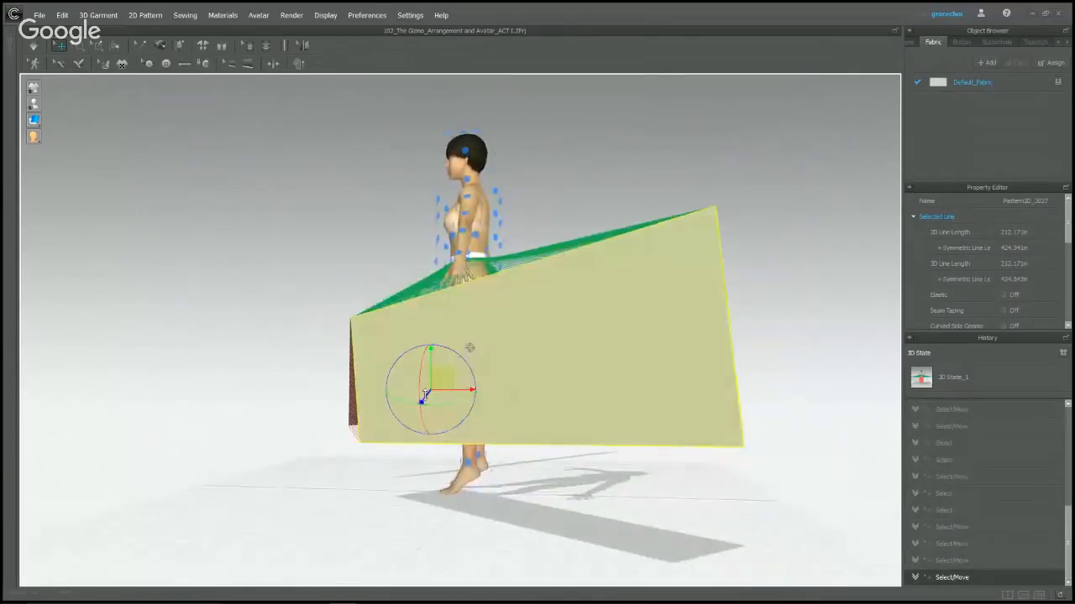
# Bring the skirt panel closer to the avatar along the gizmo's depth axis and tilt it to level its upper edge.
pyautogui.moveTo(425, 395)
pyautogui.mouseDown()
pyautogui.moveTo(432, 379)
pyautogui.moveTo(427, 391)
pyautogui.mouseUp()
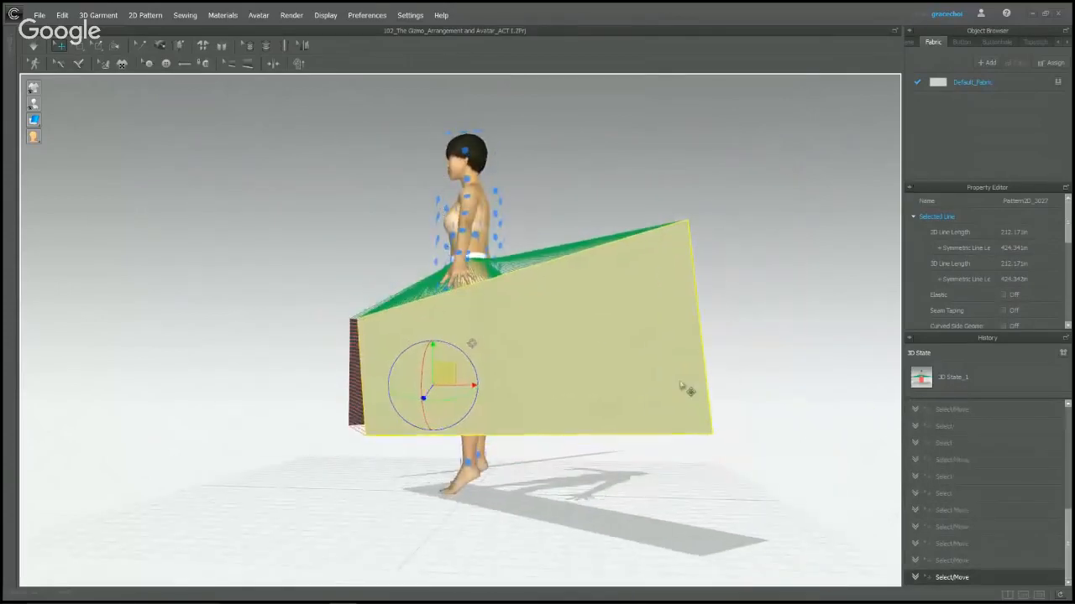
pyautogui.moveTo(682, 386); pyautogui.dragTo(512, 406, button='right')
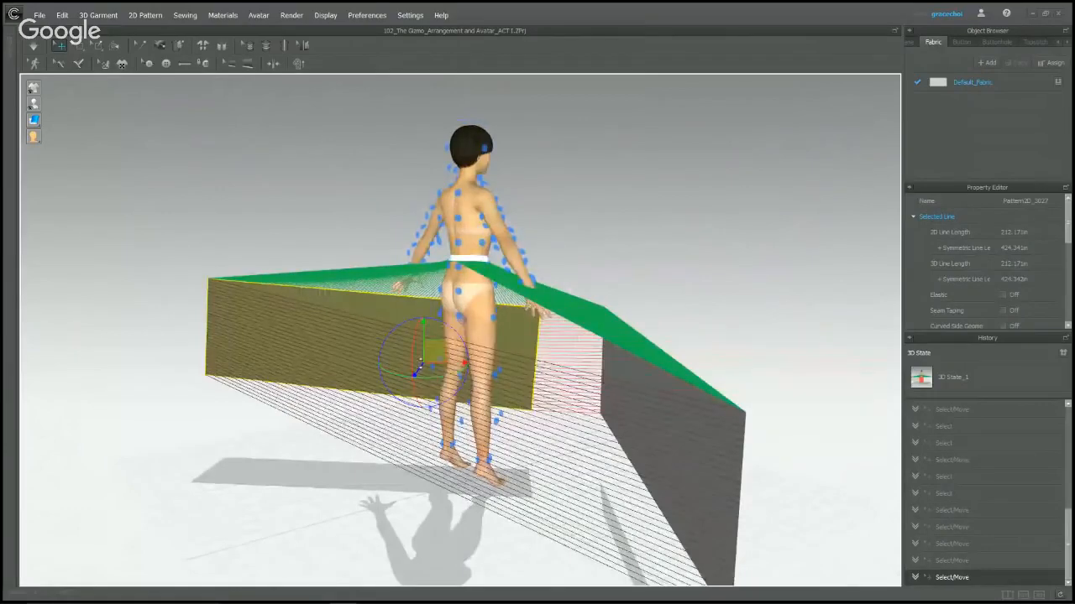
pyautogui.moveTo(417, 372)
pyautogui.mouseDown()
pyautogui.moveTo(419, 383)
pyautogui.moveTo(419, 352)
pyautogui.moveTo(420, 487)
pyautogui.moveTo(423, 361)
pyautogui.mouseUp()
pyautogui.moveTo(424, 361); pyautogui.dragTo(706, 388, button='right')
pyautogui.press('2')
pyautogui.scroll(4, 630, 383)
pyautogui.scroll(-6, 579, 349)
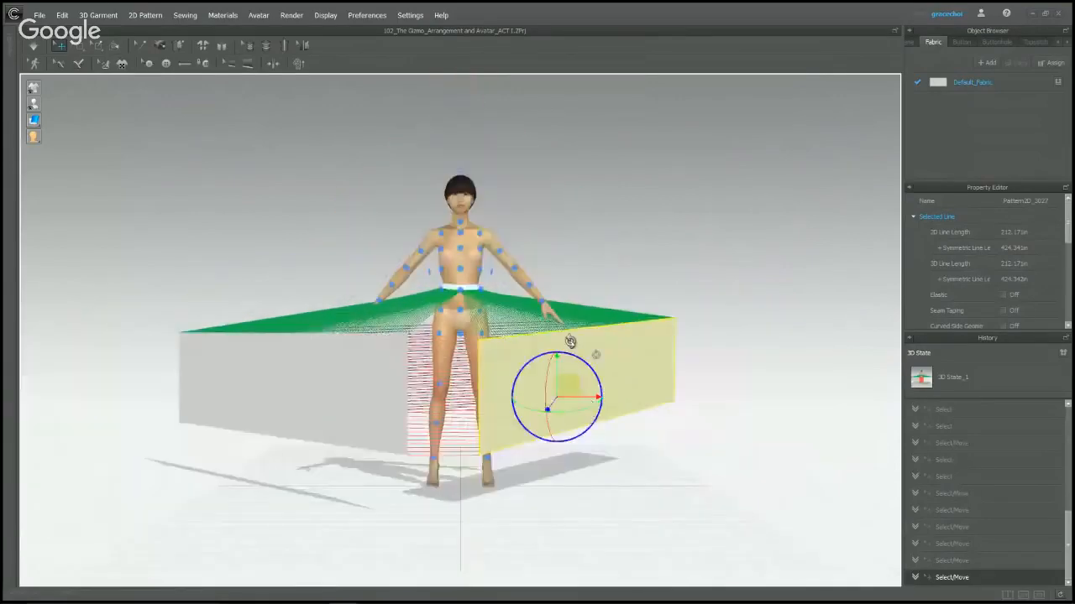
pyautogui.moveTo(612, 273); pyautogui.dragTo(633, 307, button='middle')
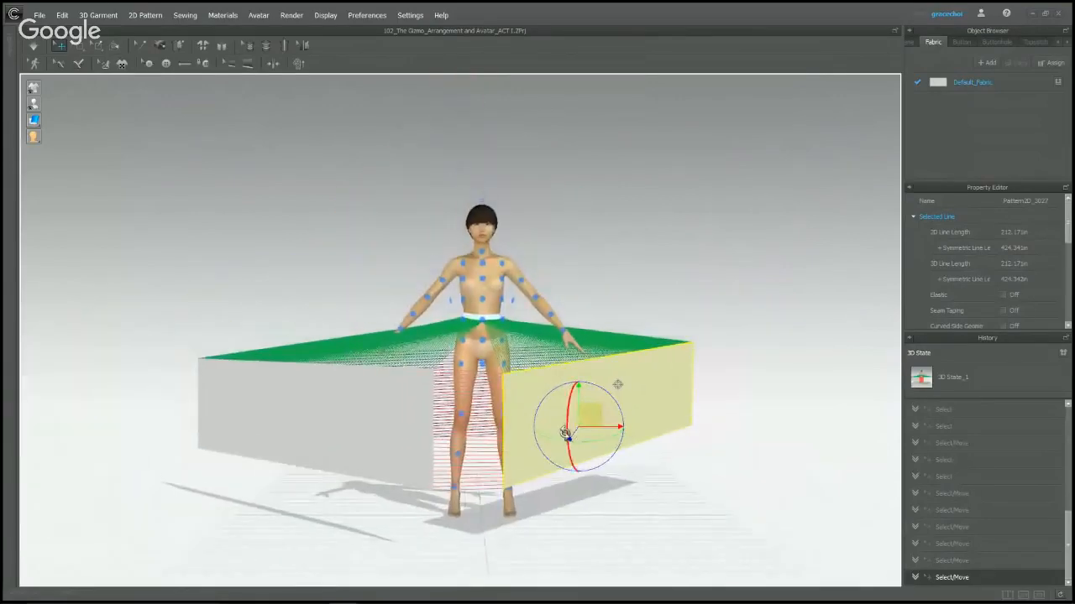
pyautogui.click(647, 288)
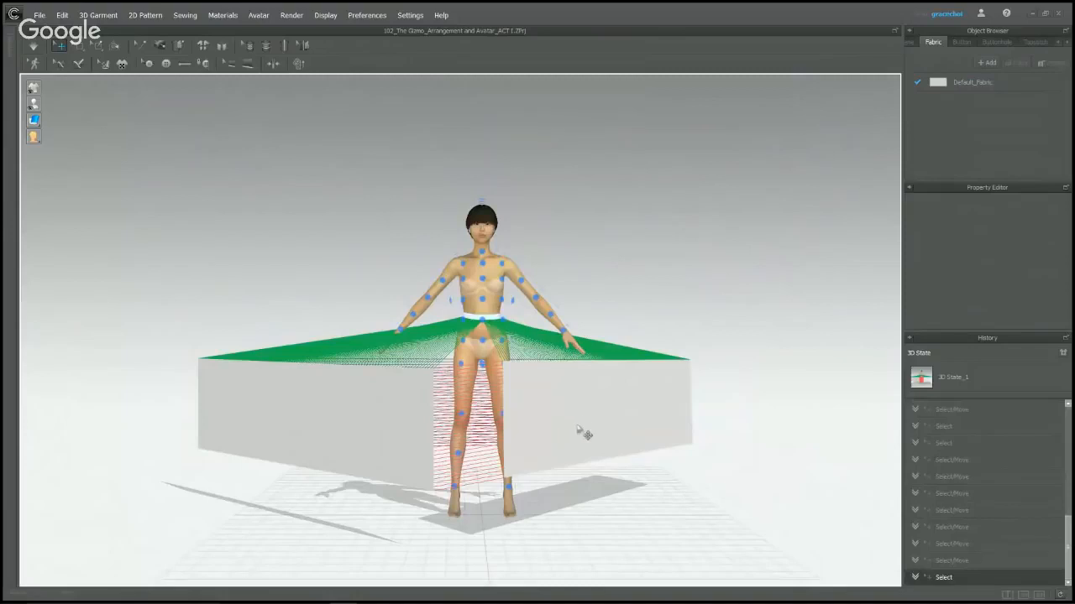
# From the front view, rotate the skirt panel about its vertical axis to face the avatar's left side and move it close to the leg.
pyautogui.scroll(2, 585, 434)
pyautogui.rightClick(626, 221)
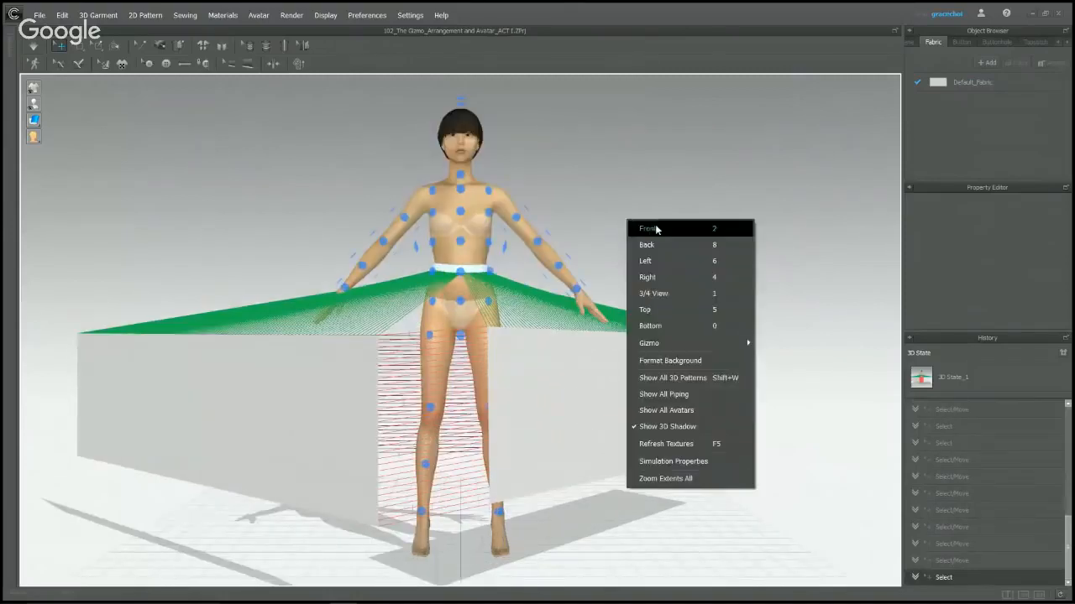
pyautogui.click(659, 232)
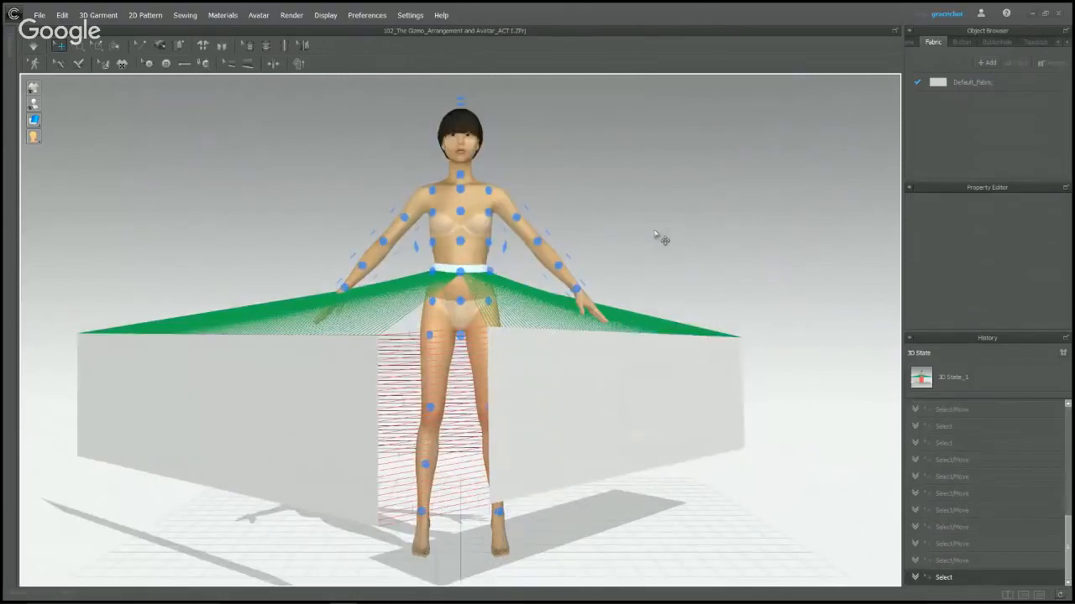
pyautogui.scroll(-2, 660, 240)
pyautogui.rightClick(529, 388)
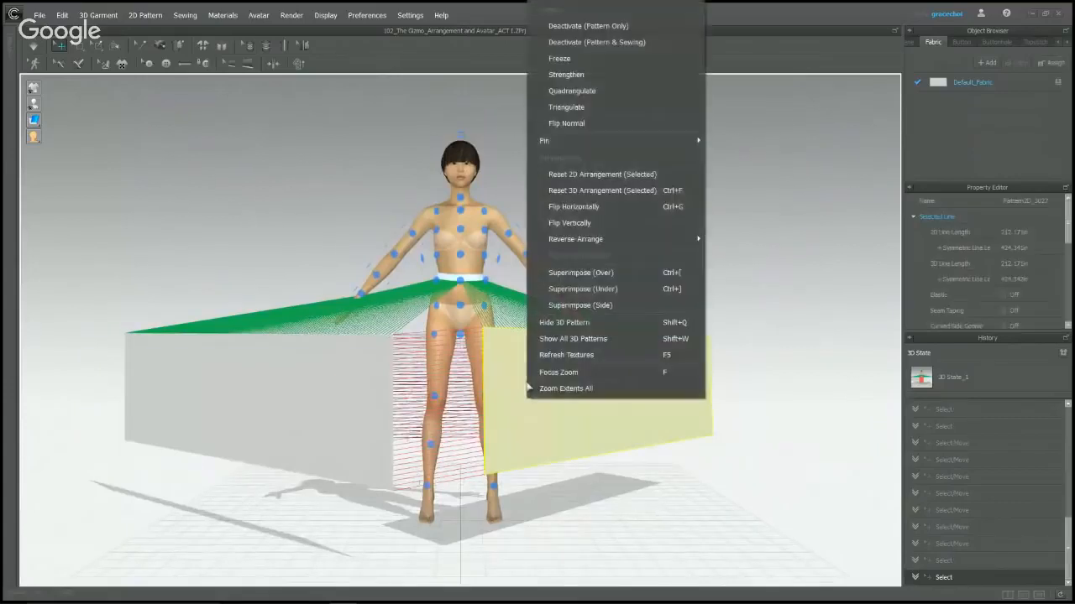
pyautogui.click(532, 388)
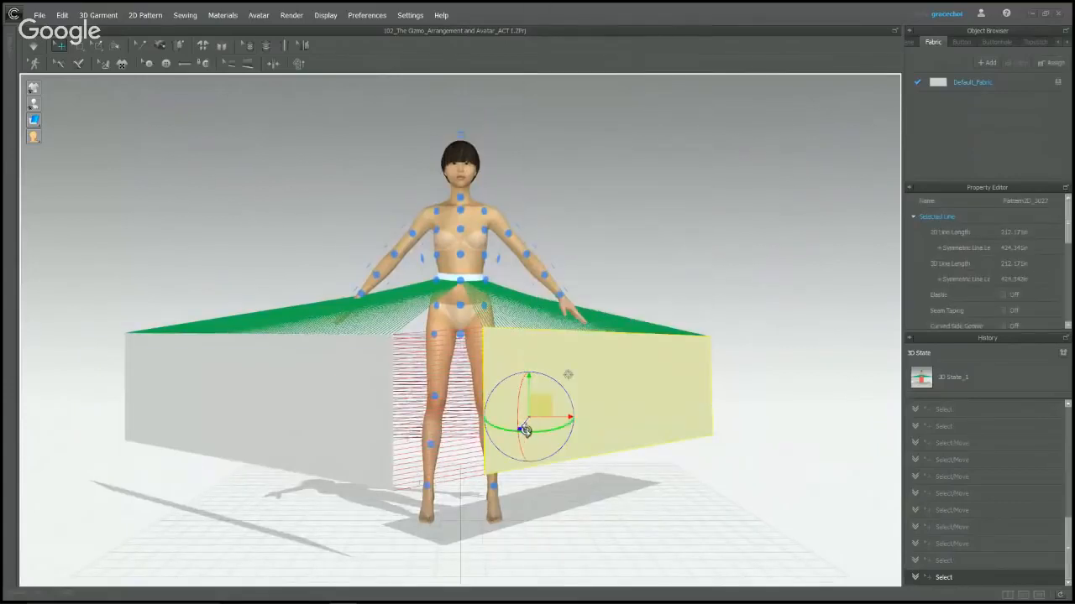
pyautogui.moveTo(524, 430); pyautogui.dragTo(586, 430)
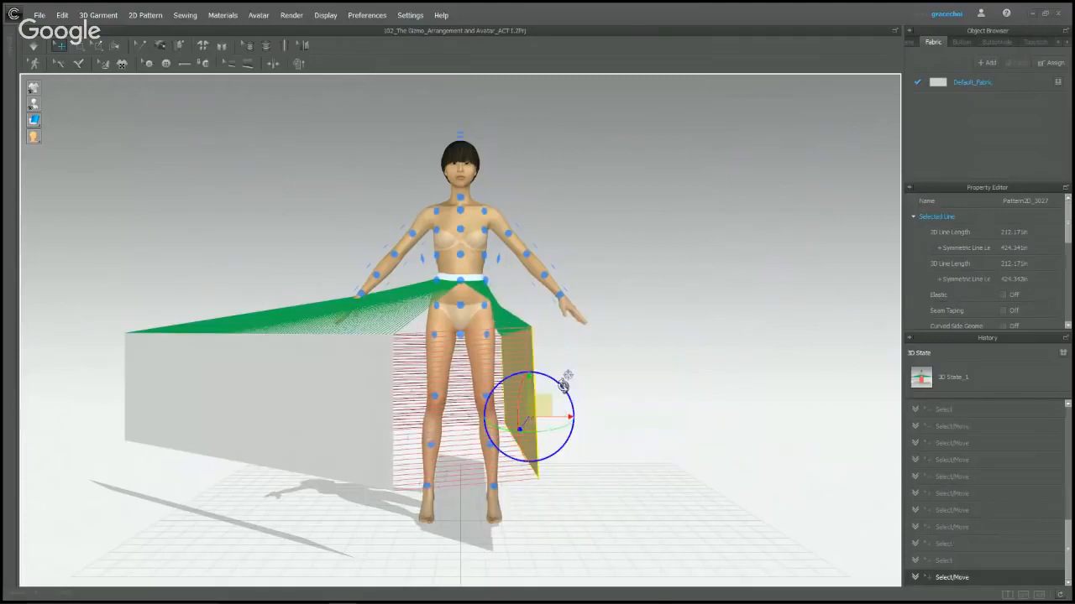
pyautogui.moveTo(566, 377); pyautogui.dragTo(537, 386)
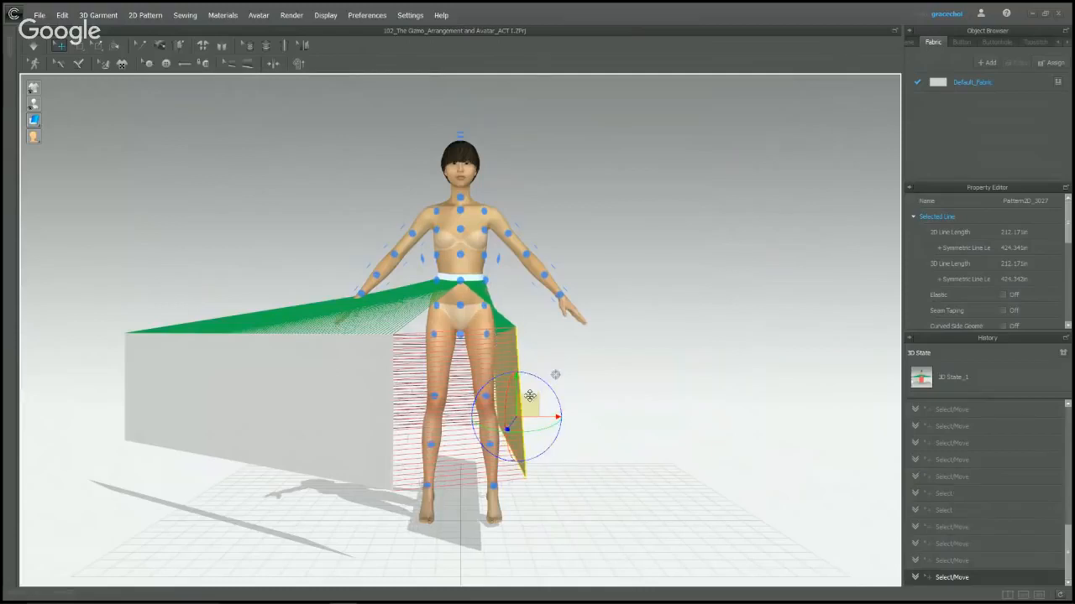
pyautogui.moveTo(510, 424); pyautogui.dragTo(493, 361)
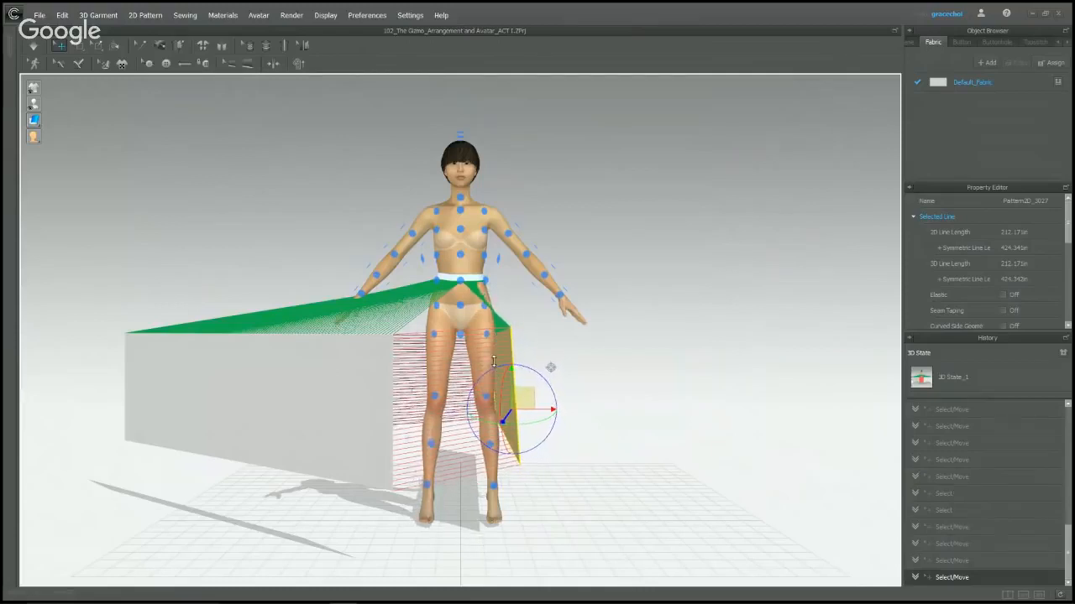
pyautogui.click(655, 375)
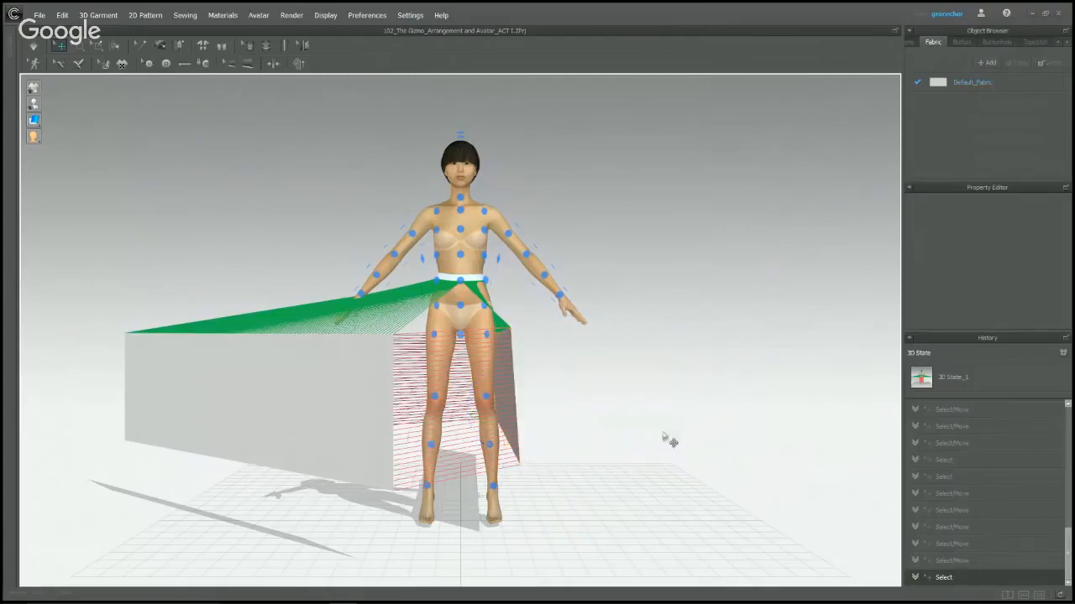
# Hide the arrangement points and, from the side view, move the skirt panel forward and up beside the avatar's left hip.
pyautogui.moveTo(672, 439); pyautogui.dragTo(528, 434, button='right')
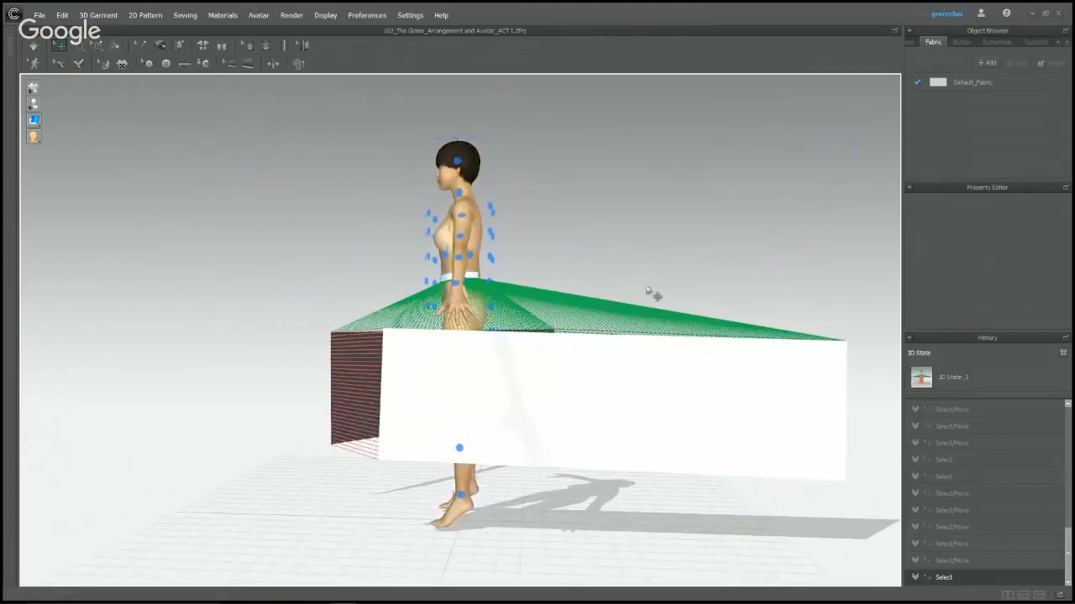
pyautogui.hotkey('shift', 'f')
pyautogui.moveTo(667, 413); pyautogui.dragTo(535, 344)
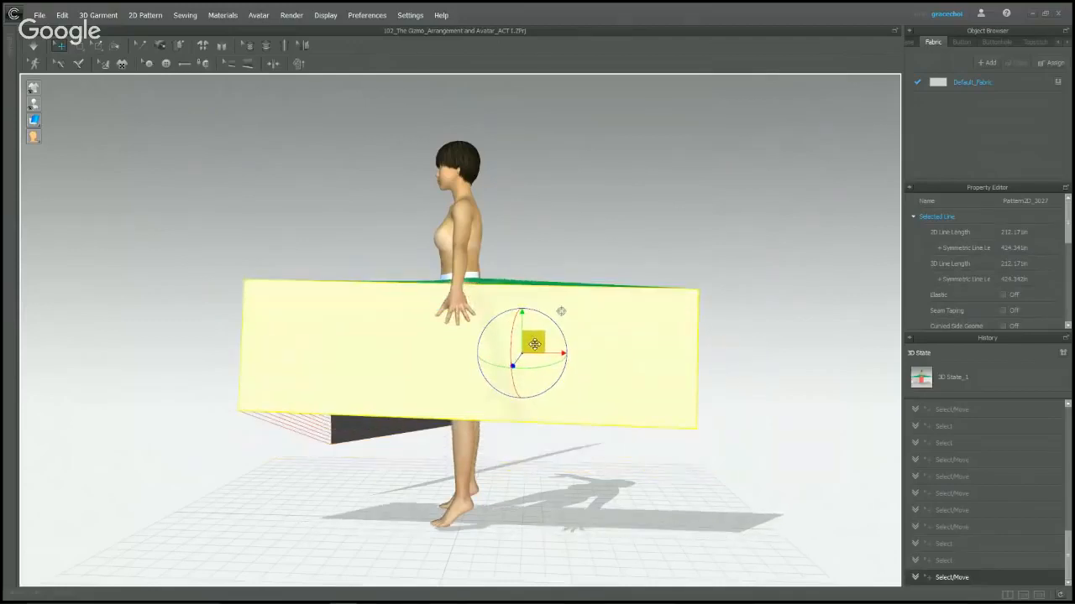
pyautogui.click(403, 470)
# Move the skirt panel beside the avatar's right leg up and inward to the right hip, deselect it and check both panels from above.
pyautogui.moveTo(357, 464); pyautogui.dragTo(405, 447, button='right')
pyautogui.click(317, 418)
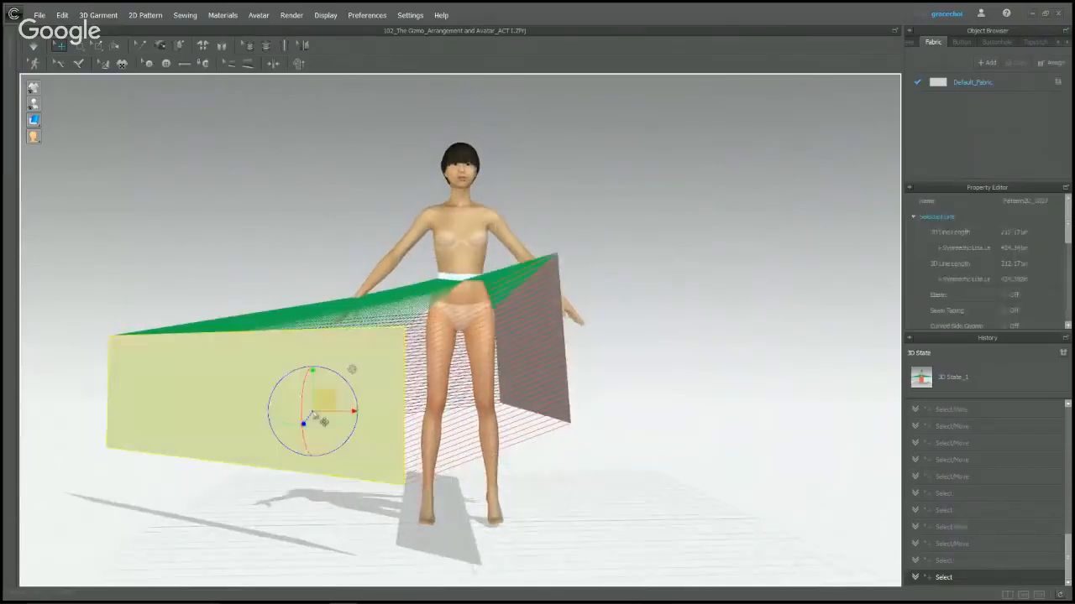
pyautogui.moveTo(343, 425); pyautogui.dragTo(276, 431)
pyautogui.moveTo(319, 400); pyautogui.dragTo(428, 357)
pyautogui.moveTo(431, 357); pyautogui.dragTo(434, 423, button='right')
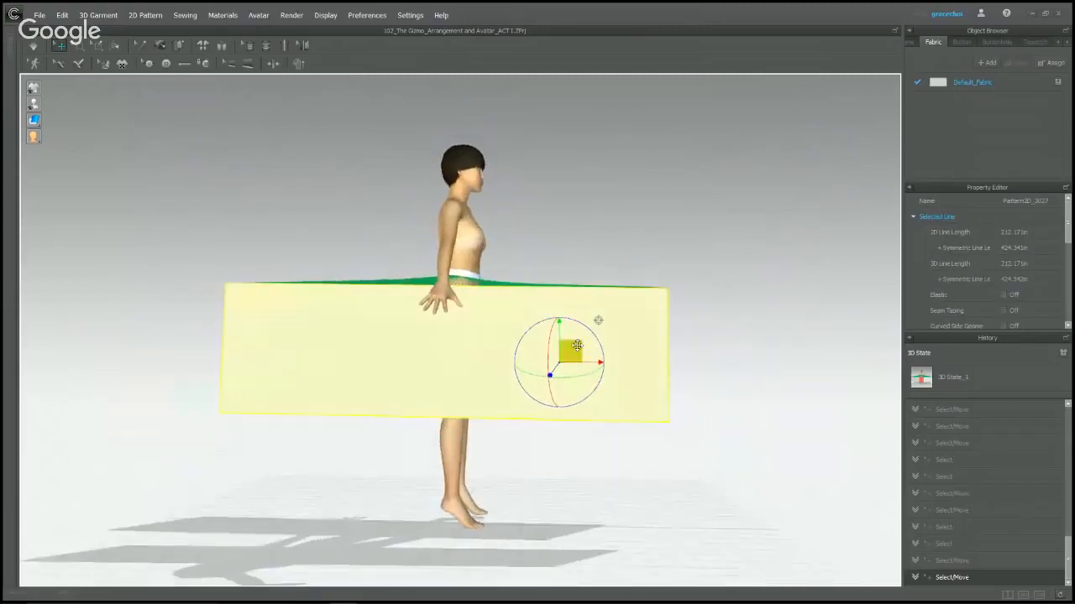
pyautogui.click(665, 231)
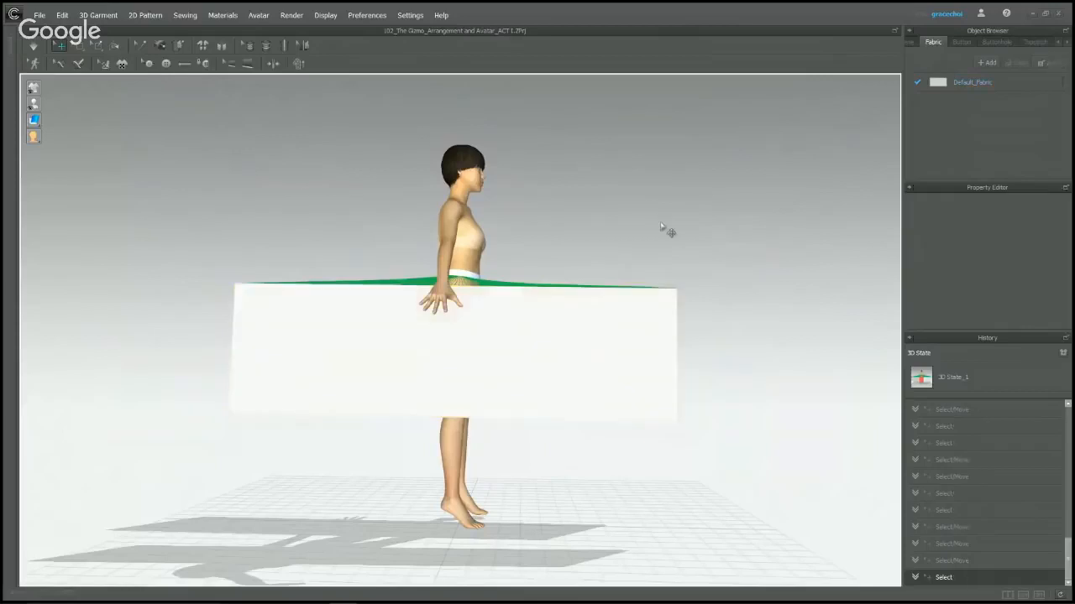
pyautogui.moveTo(664, 231); pyautogui.dragTo(565, 429, button='right')
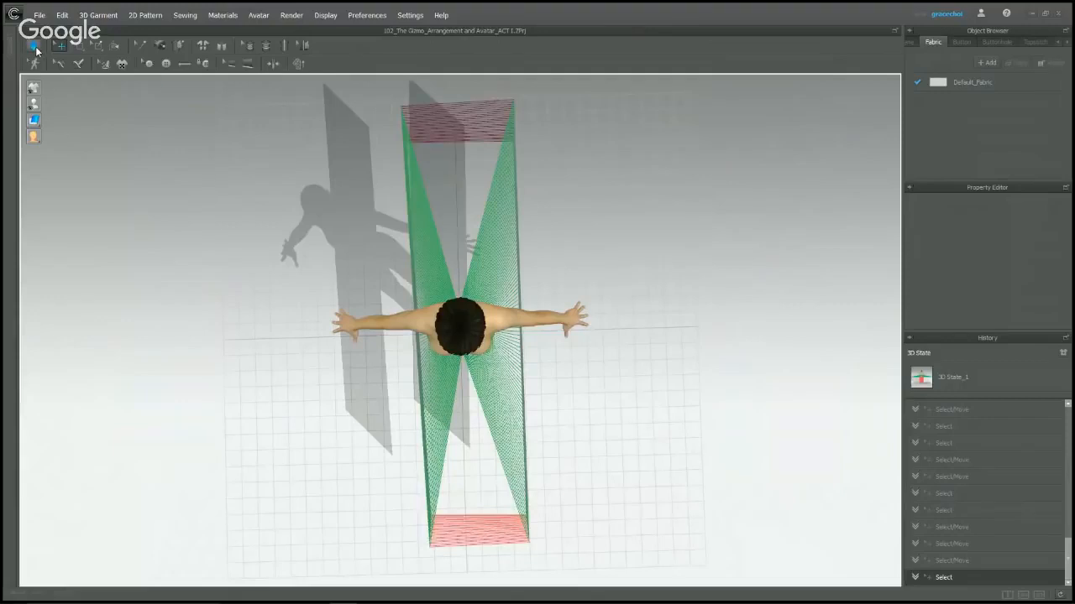
# Simulate the garment, tug the skirt panel on the avatar's right side to improve its drape, and stop the simulation.
pyautogui.click(36, 48)
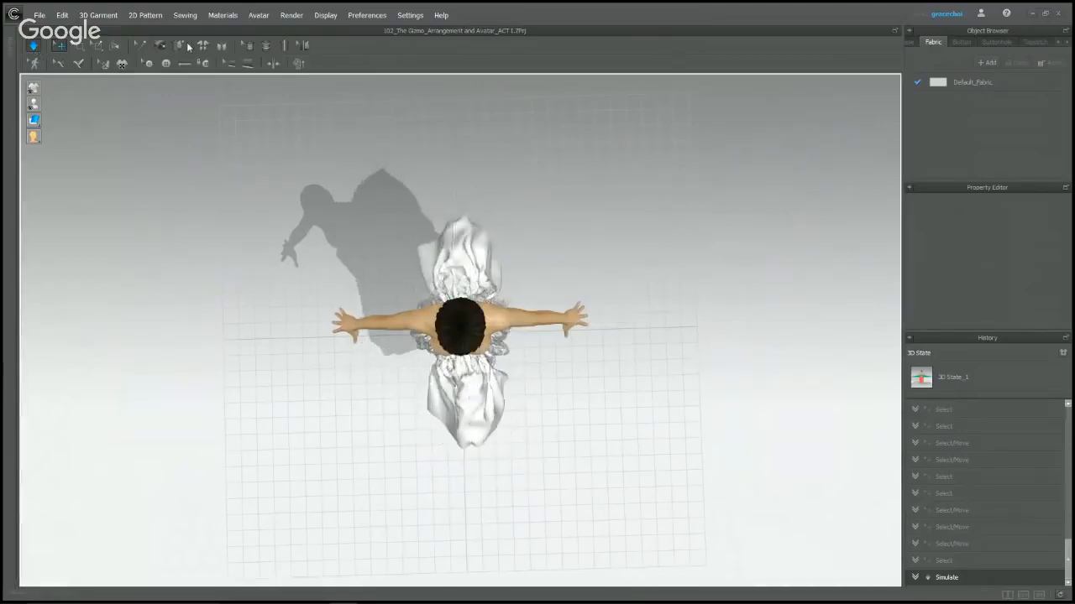
pyautogui.moveTo(486, 403); pyautogui.dragTo(546, 372, button='right')
pyautogui.click(547, 374)
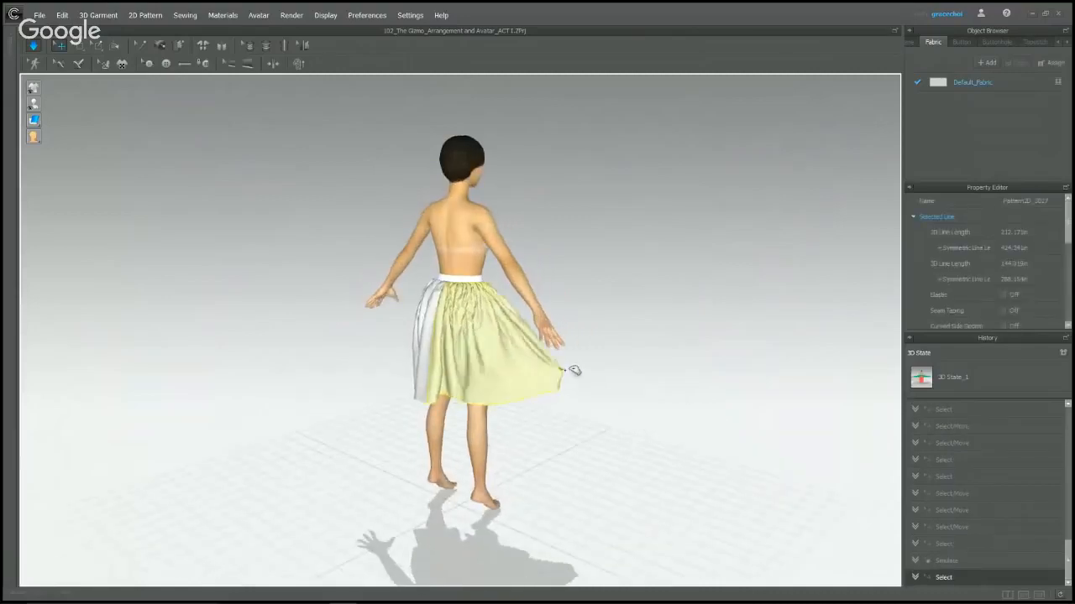
pyautogui.moveTo(578, 395); pyautogui.dragTo(403, 406, button='right')
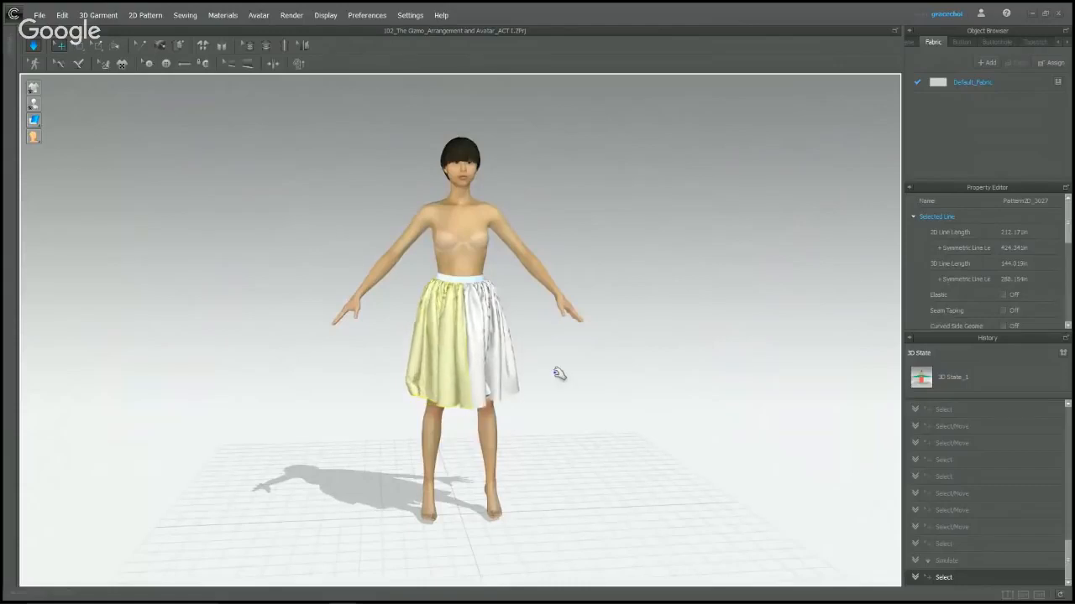
pyautogui.press('space')
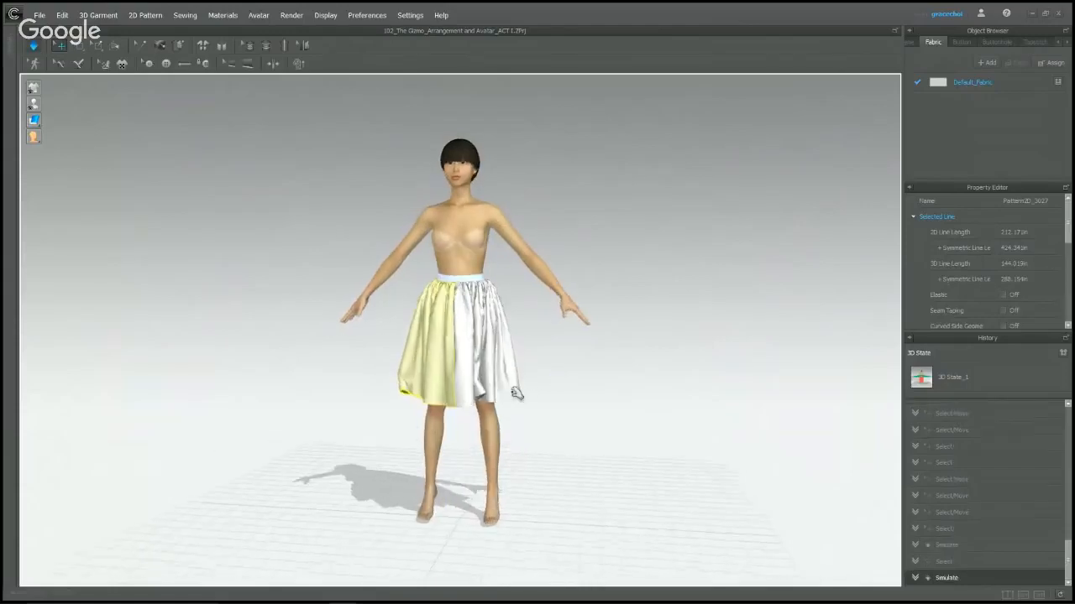
pyautogui.click(571, 354)
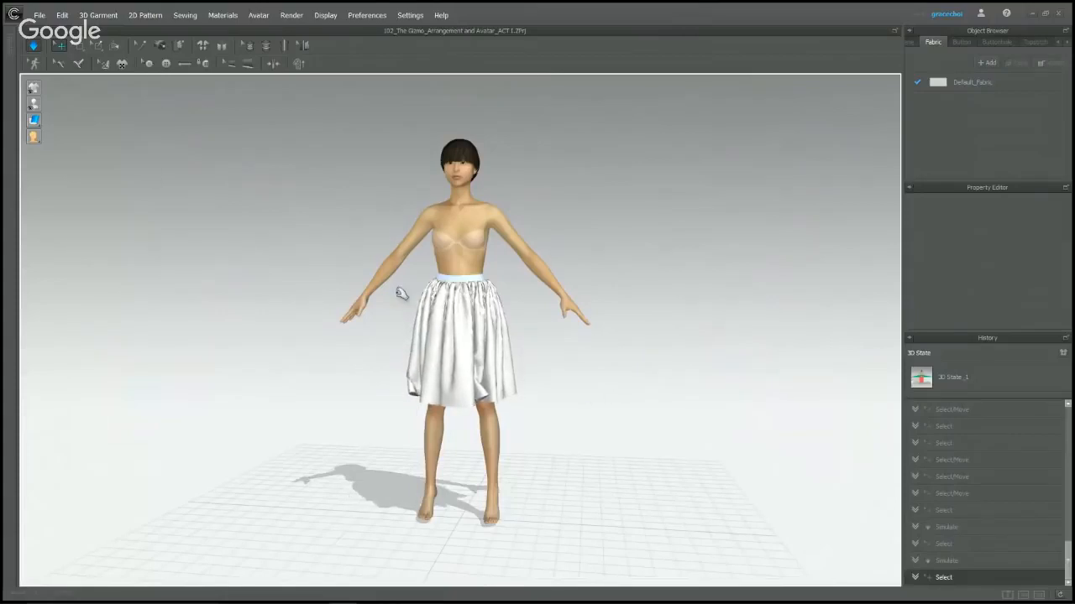
pyautogui.press('space')
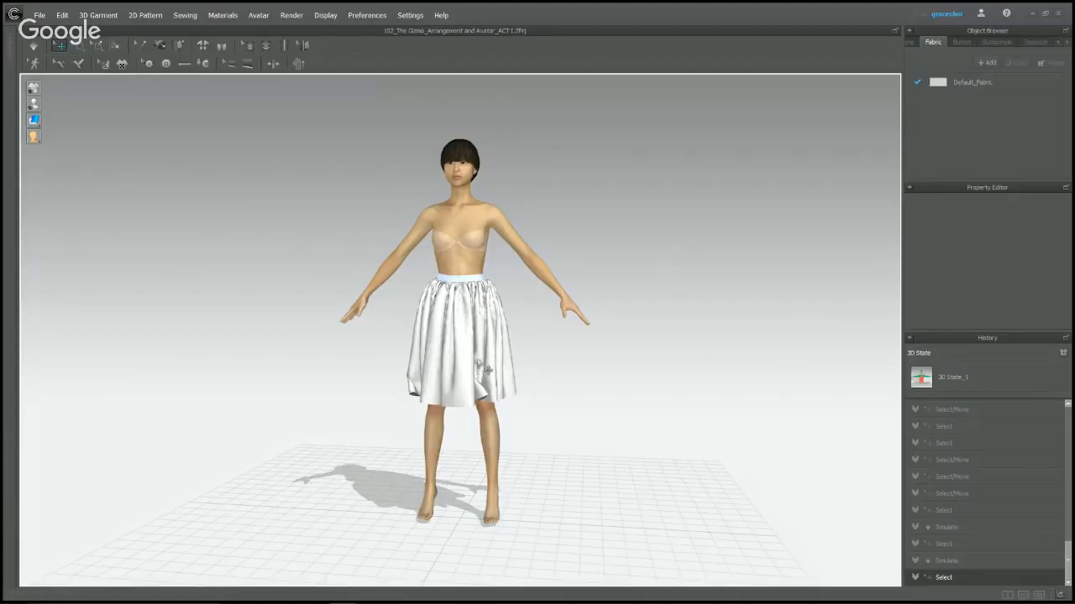
# Resume the simulation from the front view, pull the skirt hem on the avatar's left side into shape, and stop simulating.
pyautogui.moveTo(556, 352); pyautogui.dragTo(568, 352, button='right')
pyautogui.press('space')
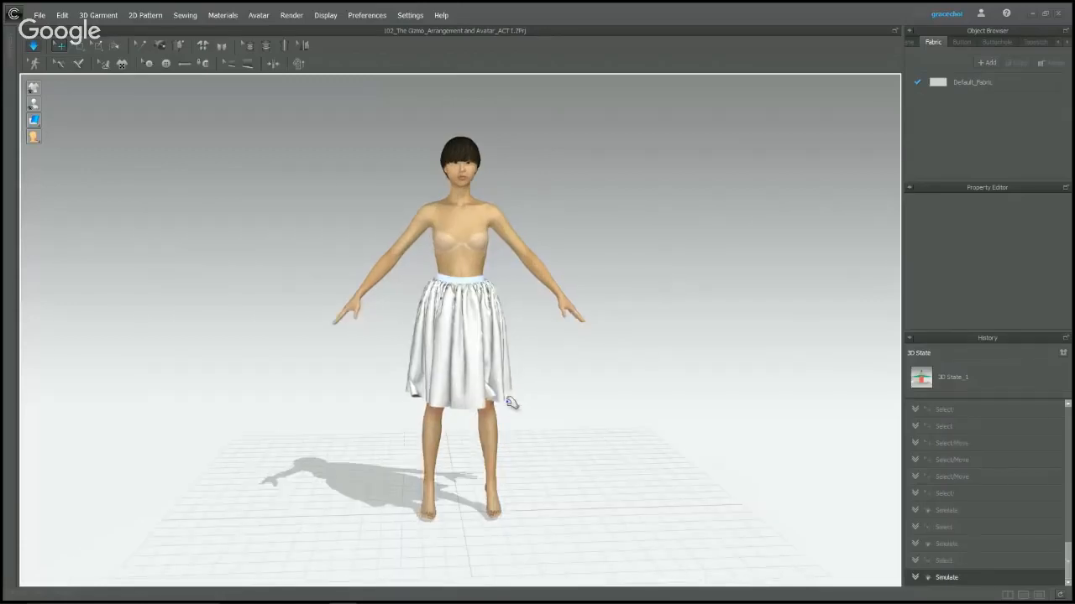
pyautogui.click(507, 413)
pyautogui.moveTo(512, 424); pyautogui.dragTo(508, 424)
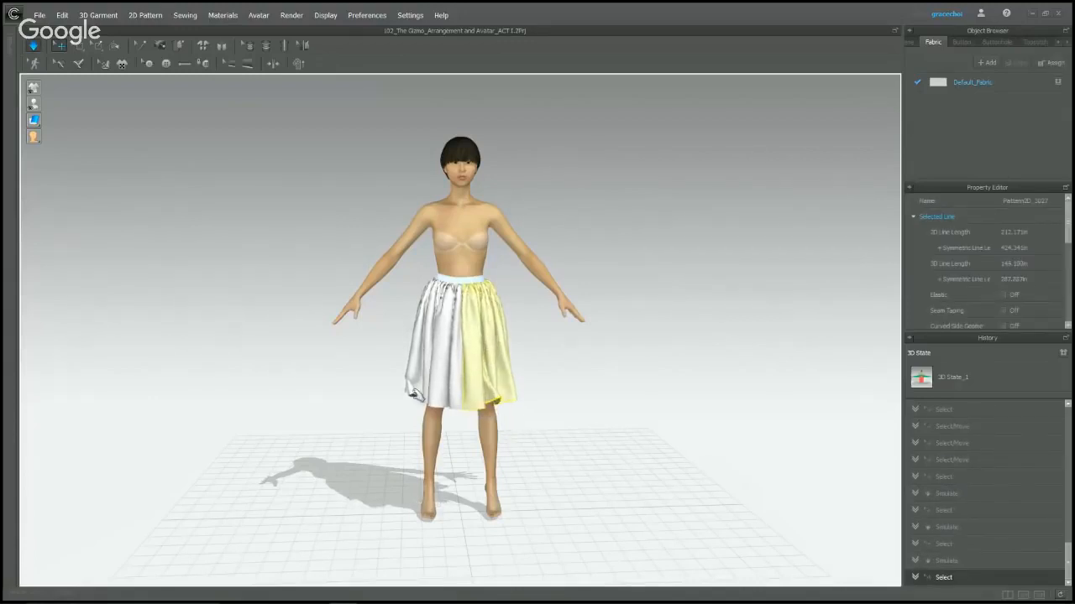
pyautogui.click(647, 377)
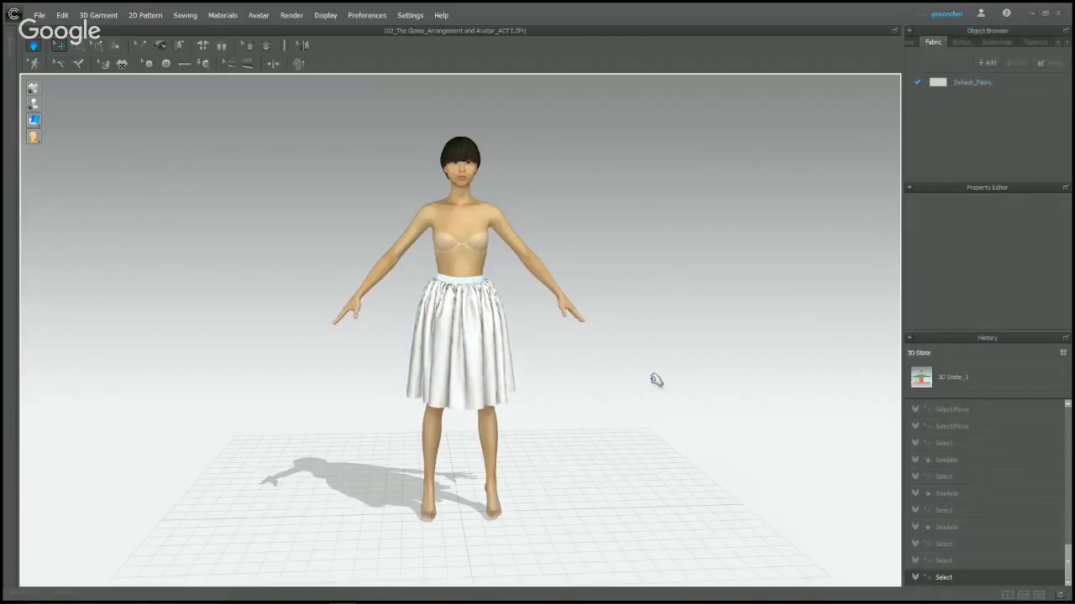
pyautogui.press('space')
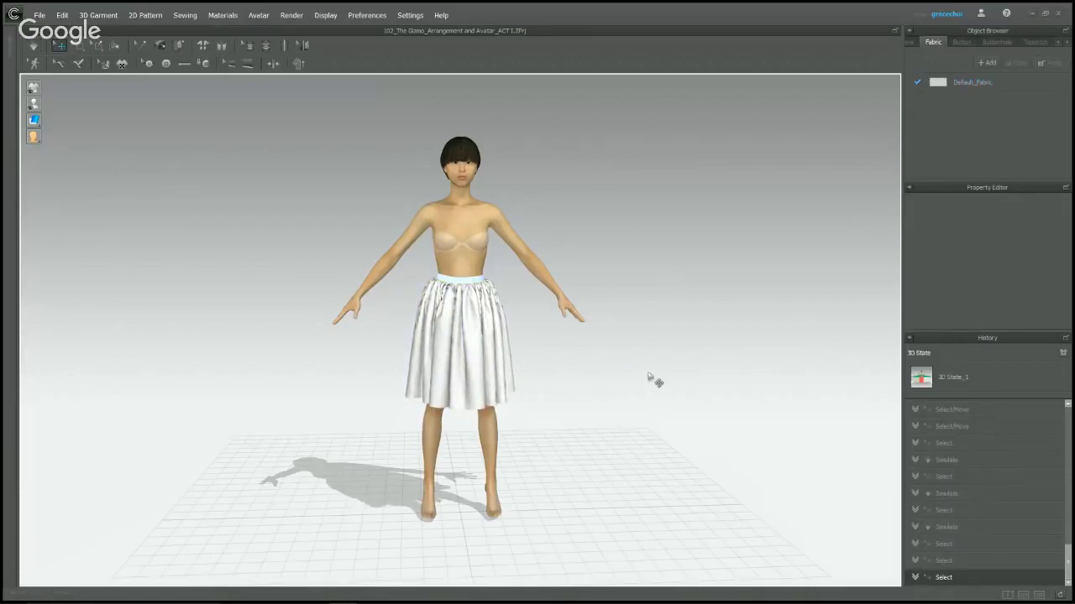
# Show the 2D pattern window beside the 3D garment view with both skirt panels and waistbands in view.
pyautogui.click(1012, 596)
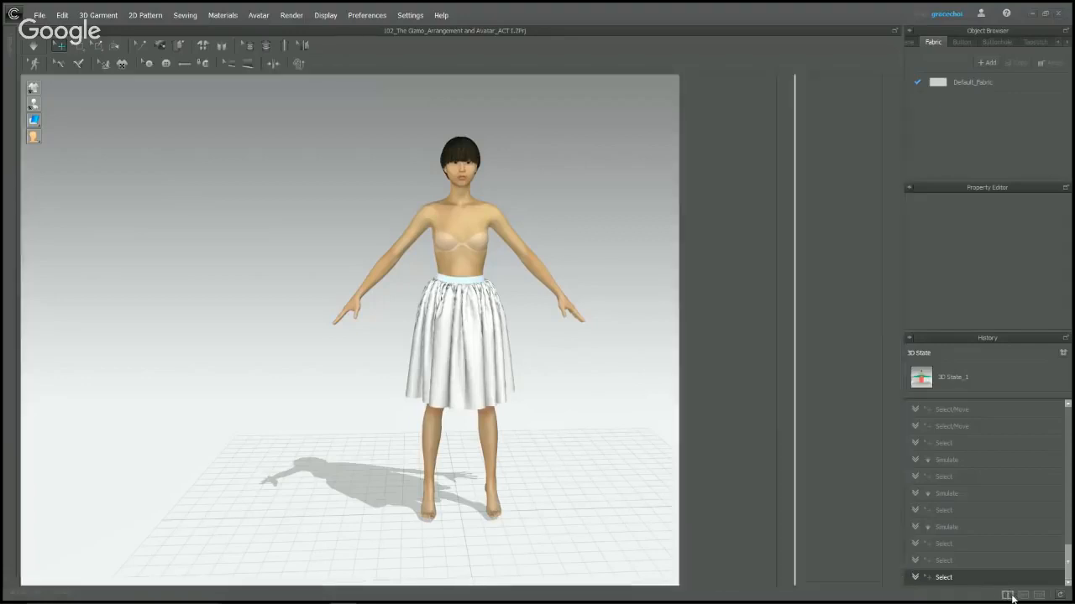
pyautogui.scroll(-2, 717, 381)
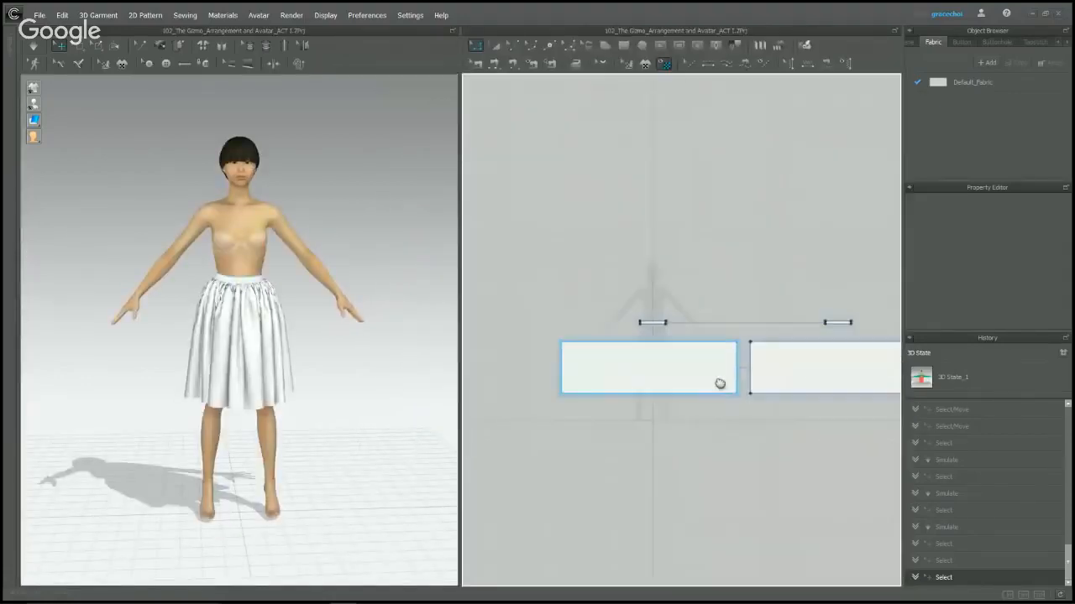
pyautogui.moveTo(717, 381); pyautogui.dragTo(671, 377, button='middle')
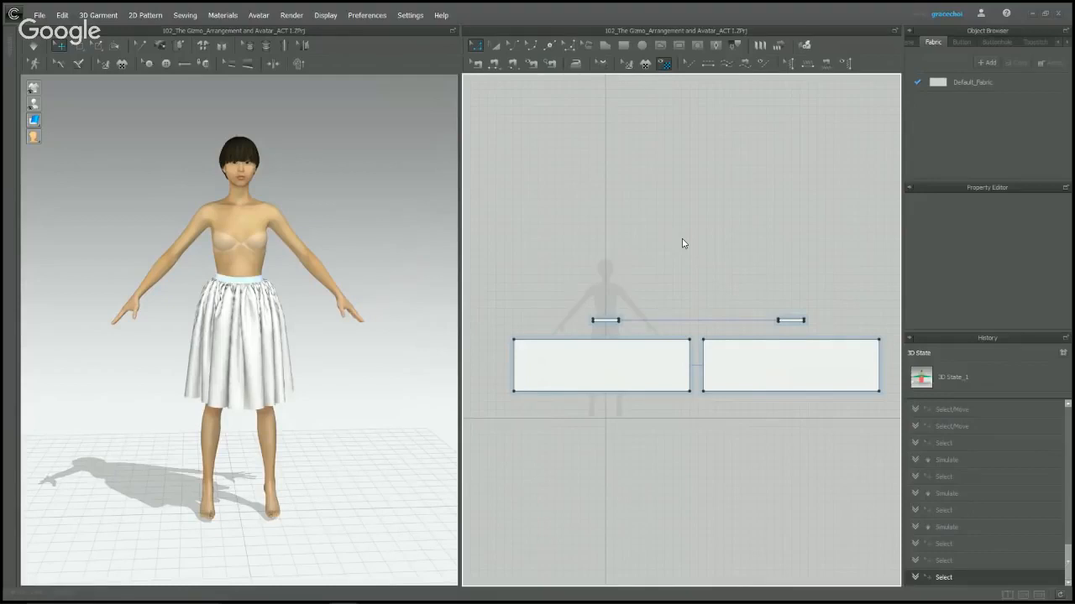
# Select a skirt panel in the 2D pattern window, practise zooming and panning around the patterns, and clear the selection.
pyautogui.click(628, 359)
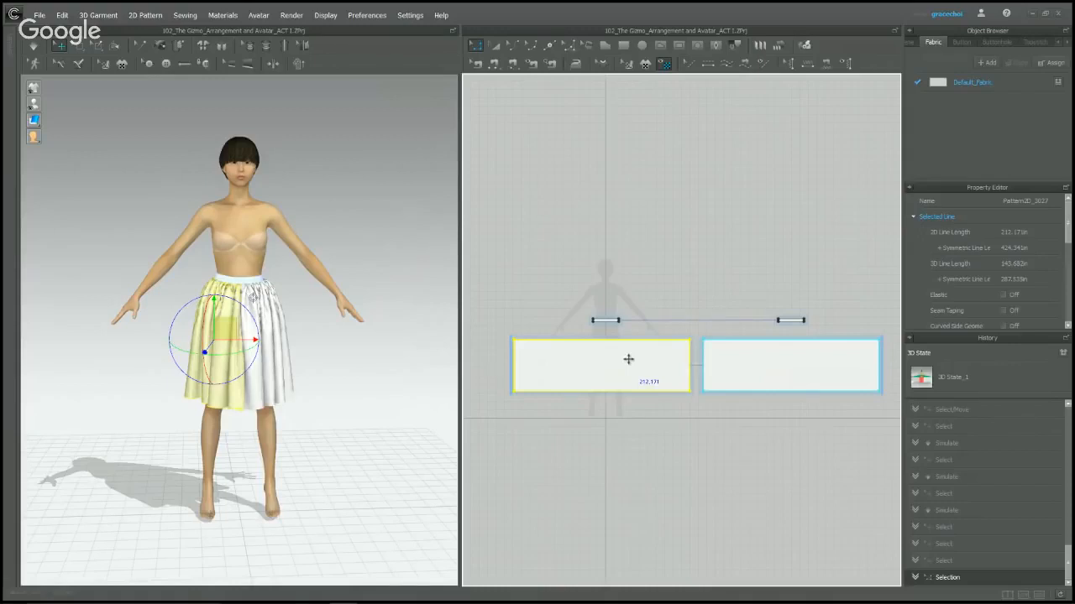
pyautogui.scroll(4, 643, 356)
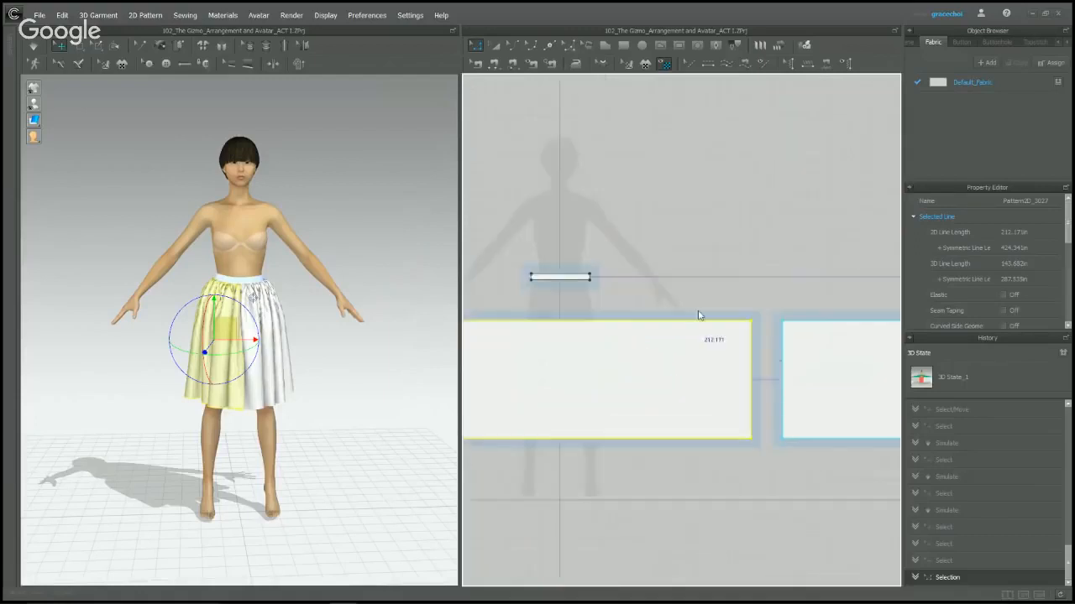
pyautogui.scroll(3, 705, 307)
pyautogui.scroll(-8, 716, 296)
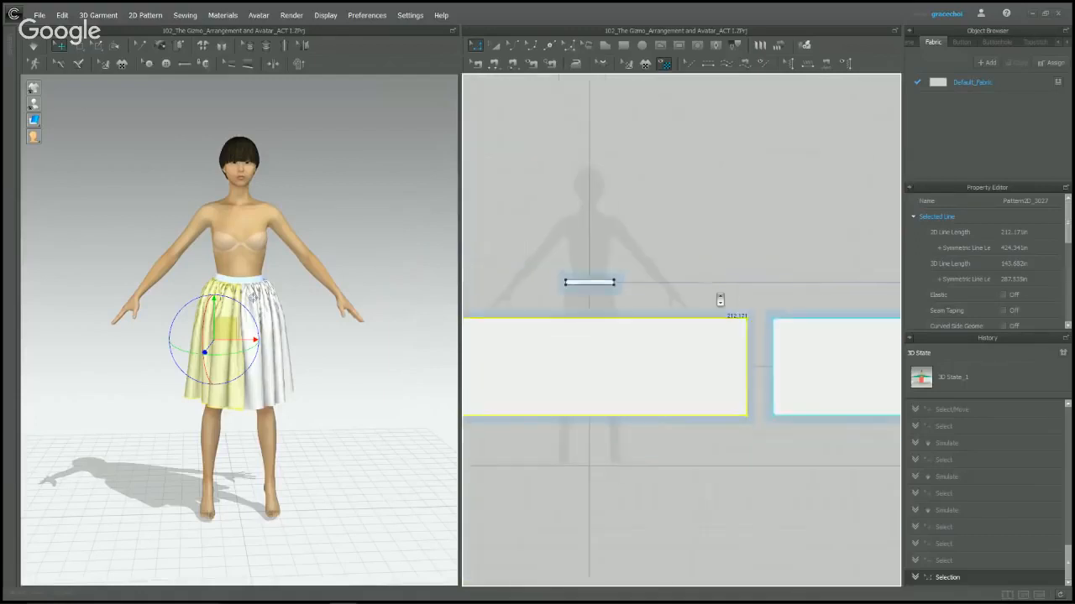
pyautogui.scroll(3, 719, 301)
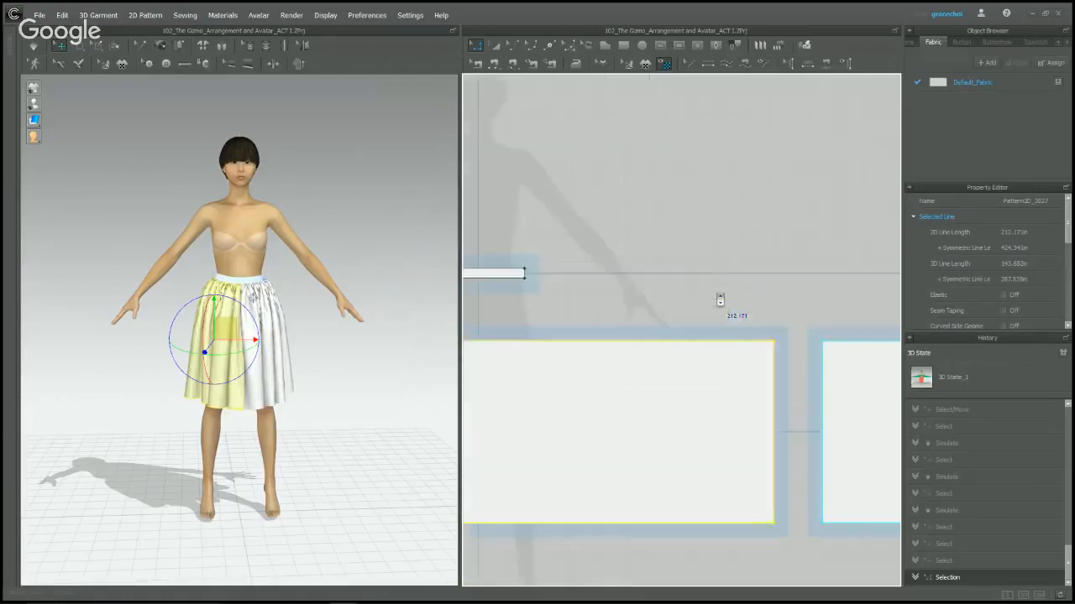
pyautogui.scroll(-5, 720, 299)
pyautogui.moveTo(743, 292); pyautogui.dragTo(678, 306, button='right')
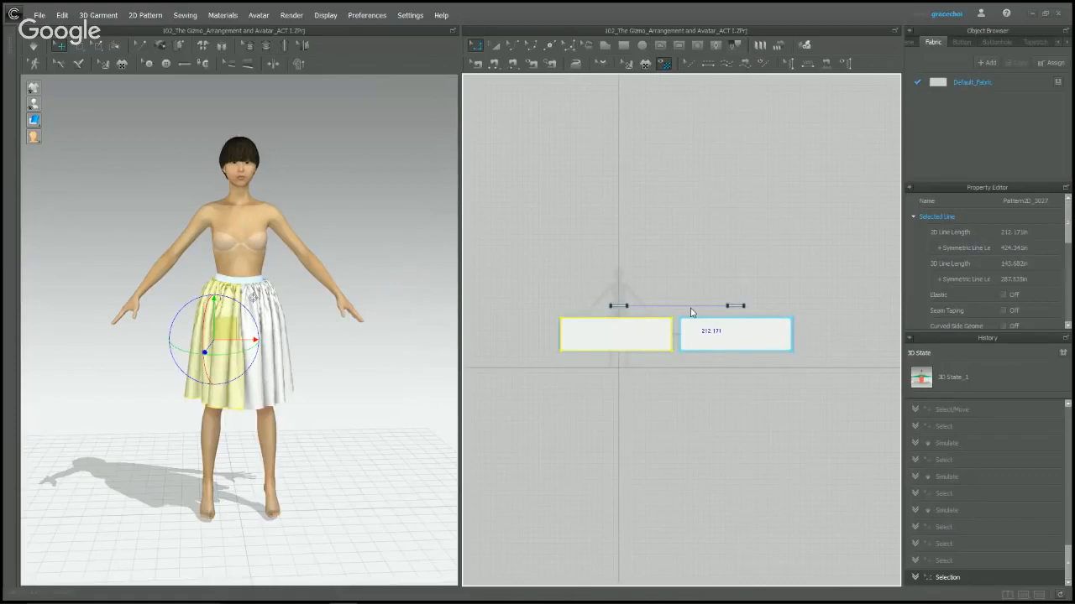
pyautogui.click(823, 294)
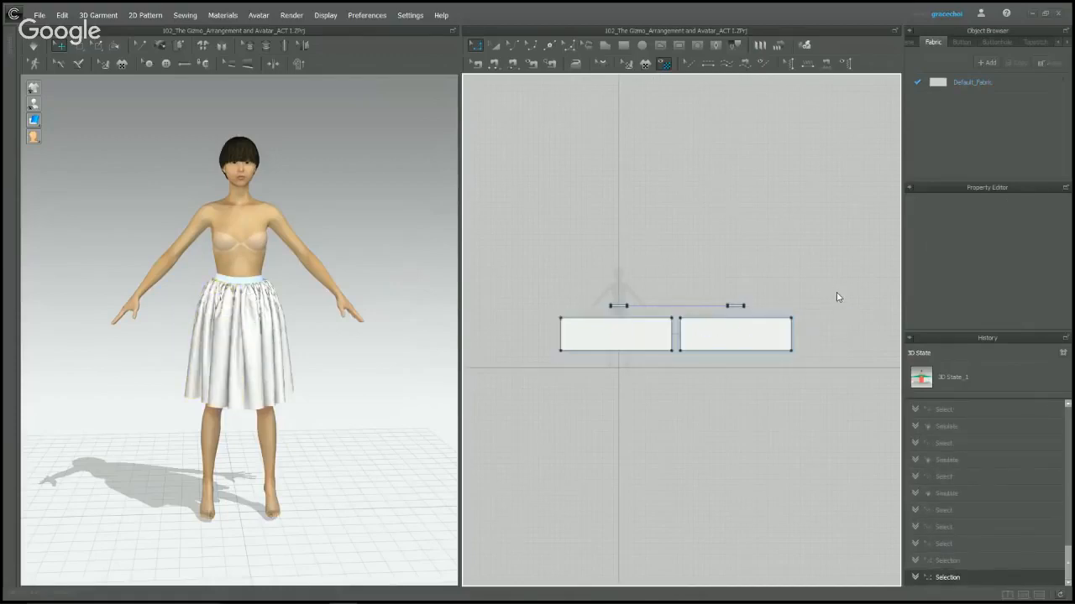
pyautogui.moveTo(837, 296); pyautogui.dragTo(630, 302, button='right')
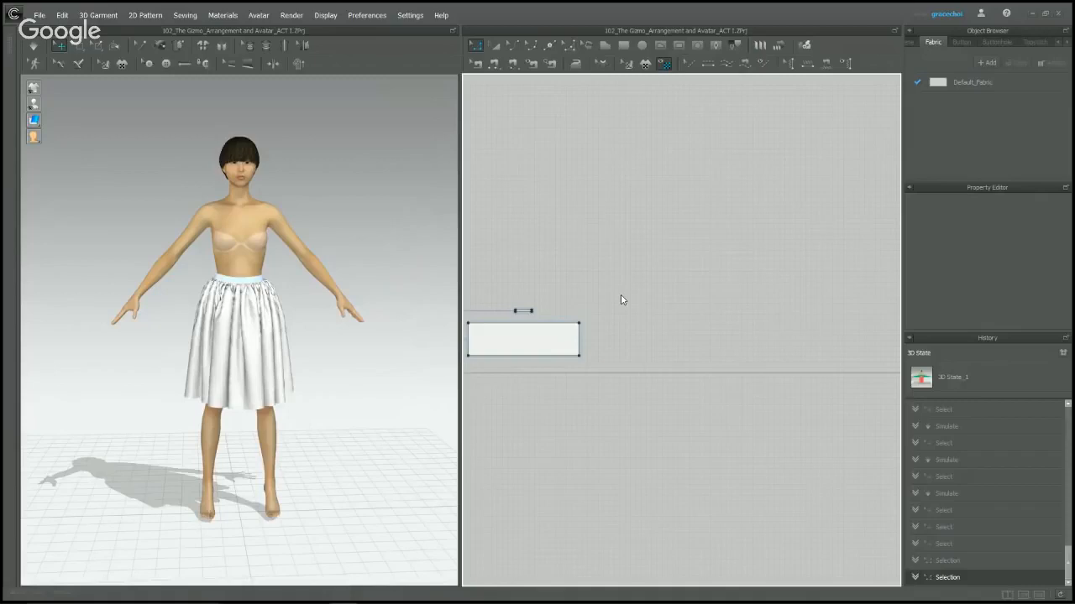
pyautogui.moveTo(618, 295); pyautogui.dragTo(800, 297, button='right')
# Examine the context commands offered for the empty 2D workspace, a skirt panel and a waistband line, leaving them unused.
pyautogui.rightClick(685, 272)
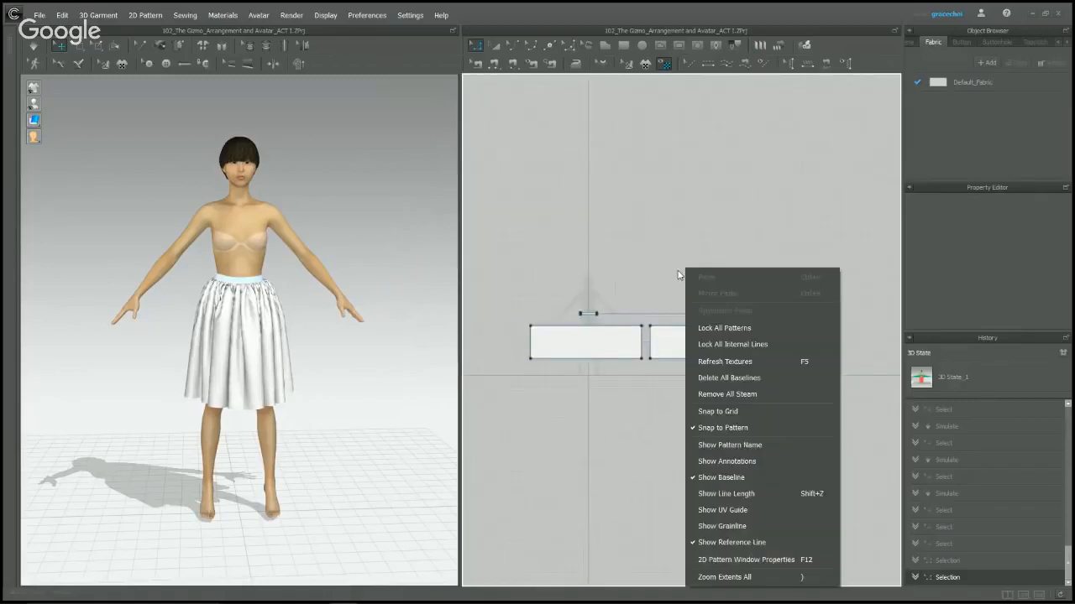
pyautogui.rightClick(621, 348)
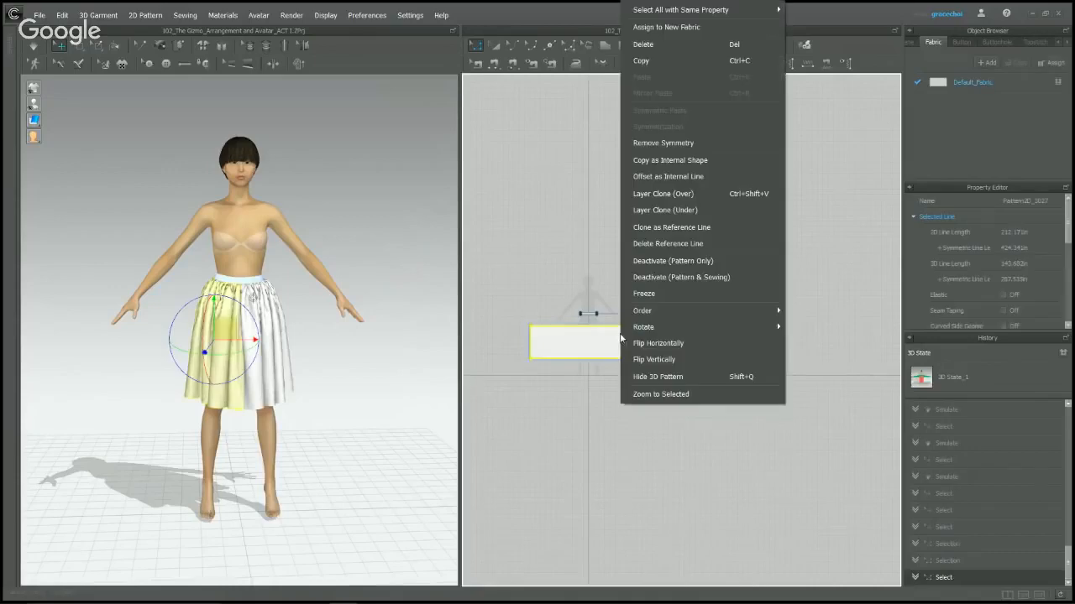
pyautogui.rightClick(593, 316)
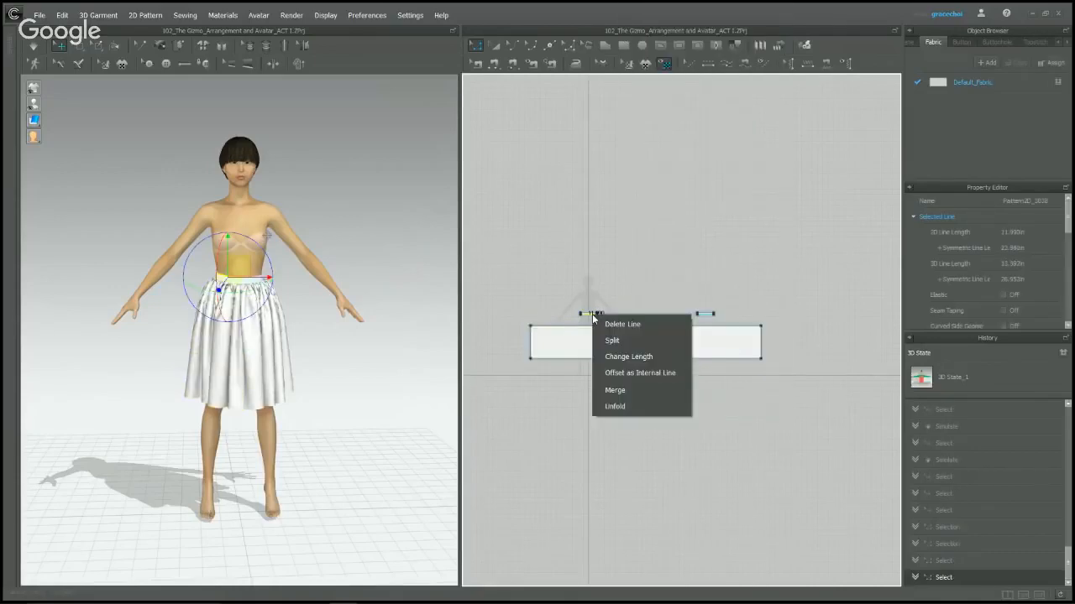
pyautogui.click(686, 270)
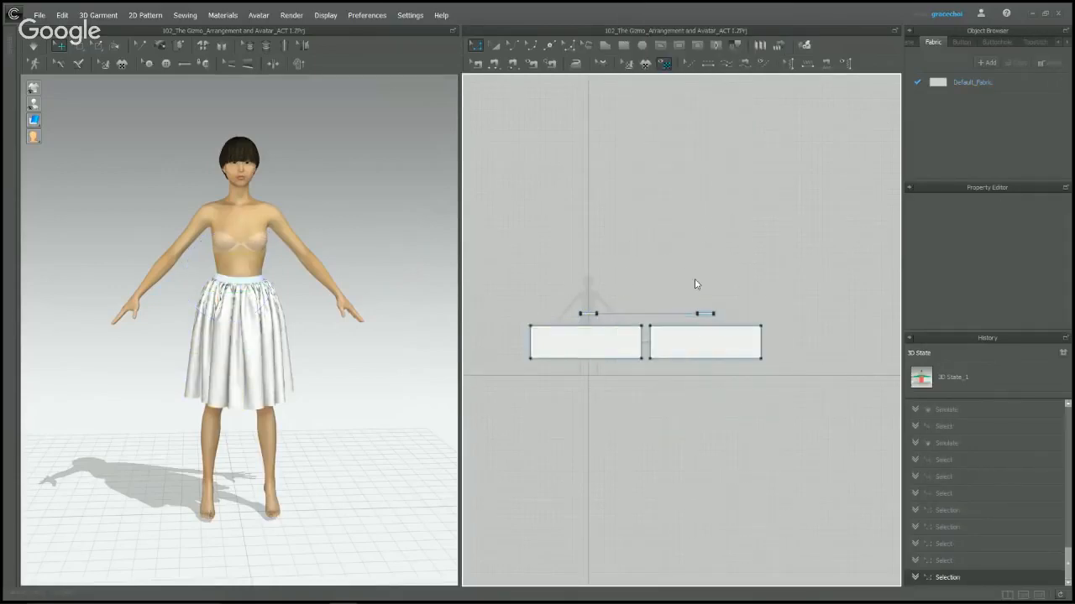
pyautogui.moveTo(695, 285); pyautogui.dragTo(737, 257, button='right')
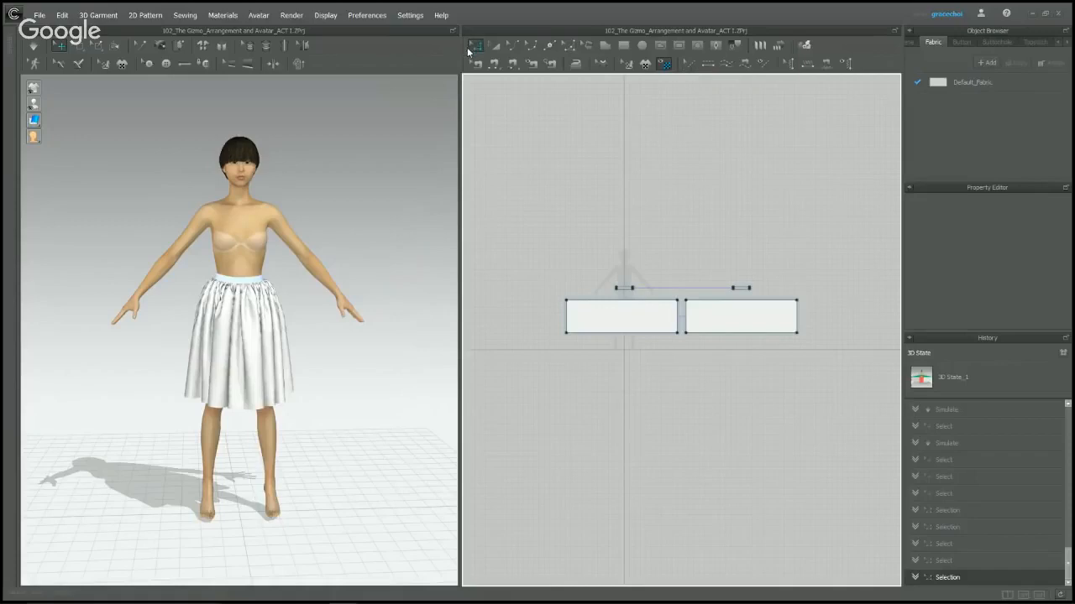
# Open the 100_Intro to Segment Sewing project from the library's 6_Sewing and A_Puzzles folders without saving the current file.
pyautogui.click(514, 64)
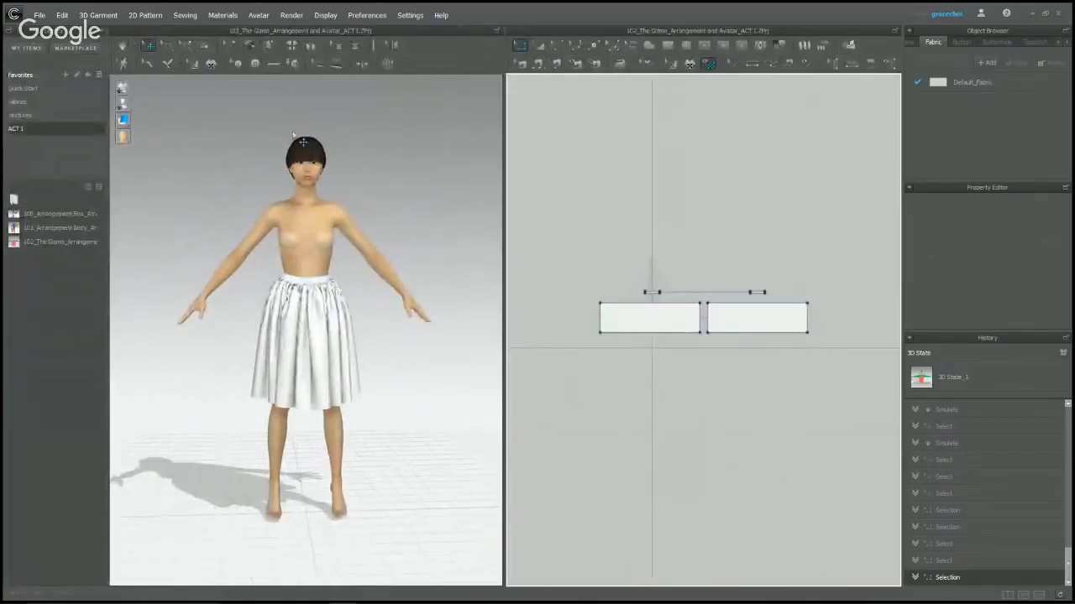
pyautogui.doubleClick(26, 203)
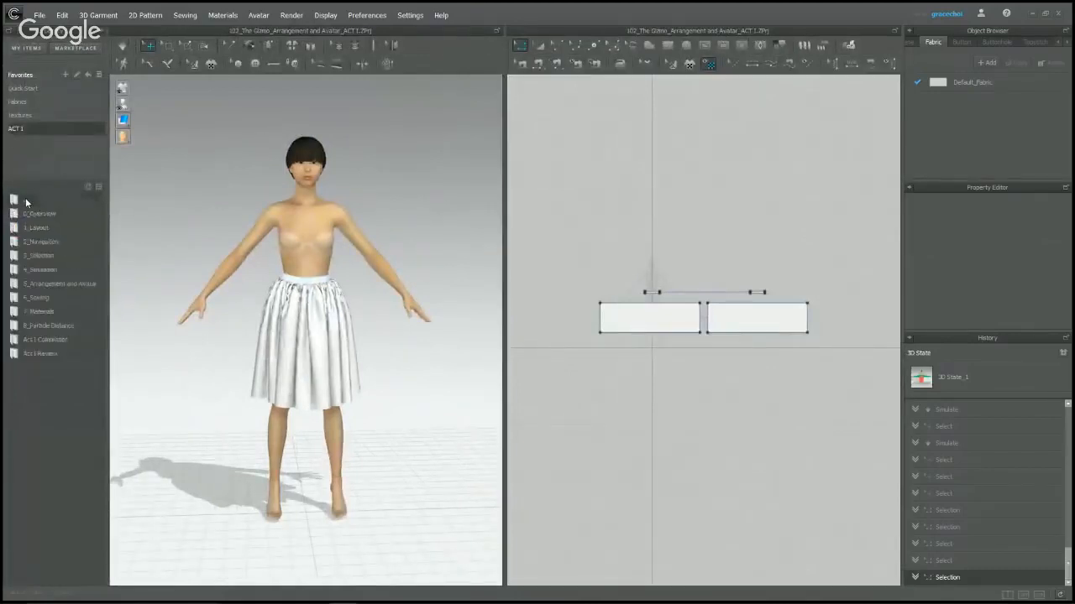
pyautogui.doubleClick(34, 298)
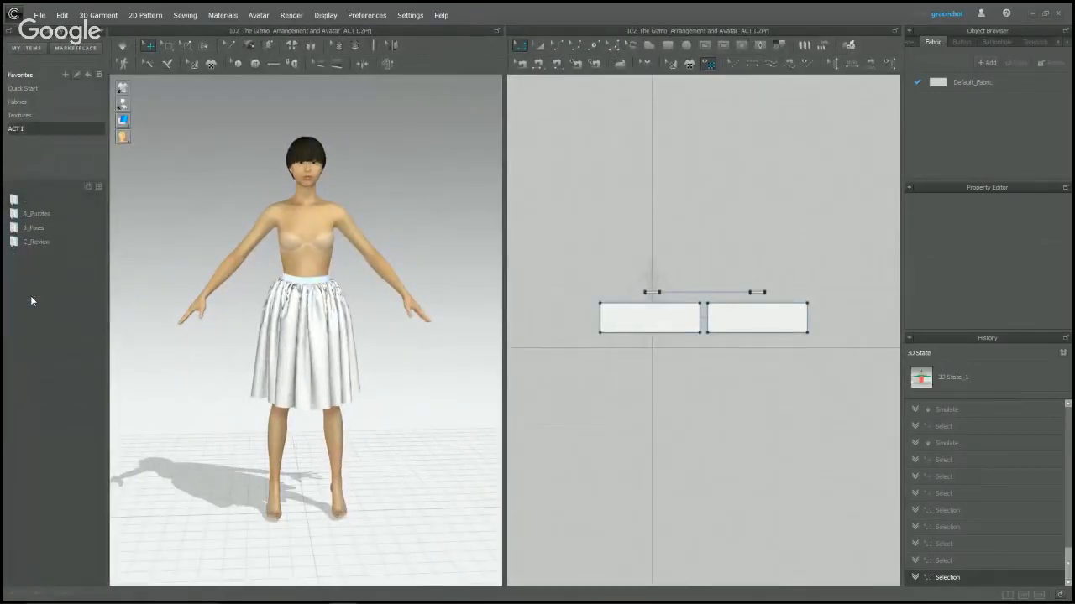
pyautogui.doubleClick(46, 214)
pyautogui.moveTo(46, 215)
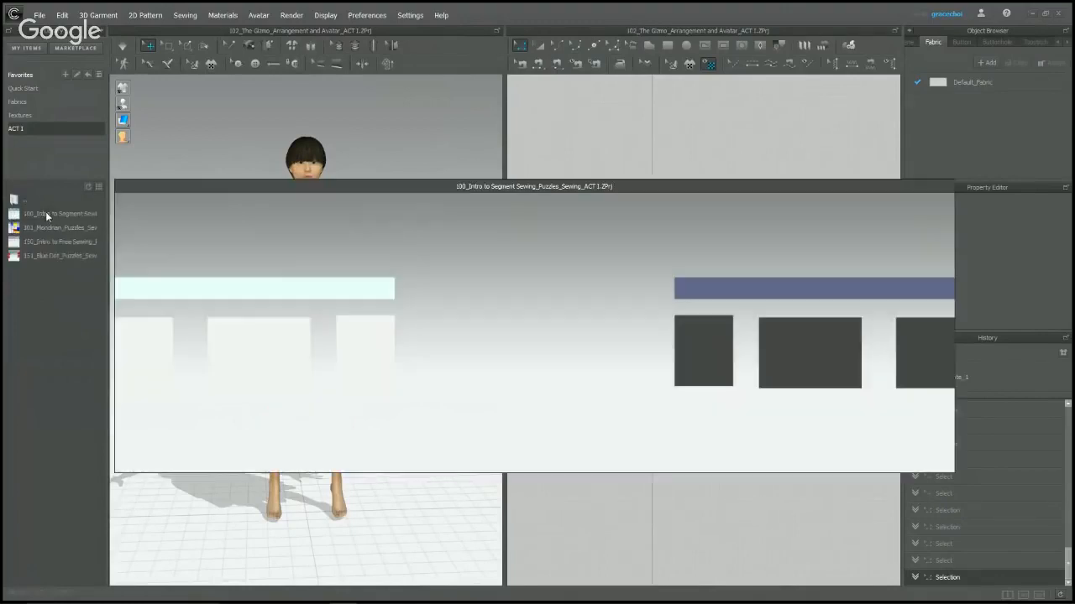
pyautogui.doubleClick(44, 212)
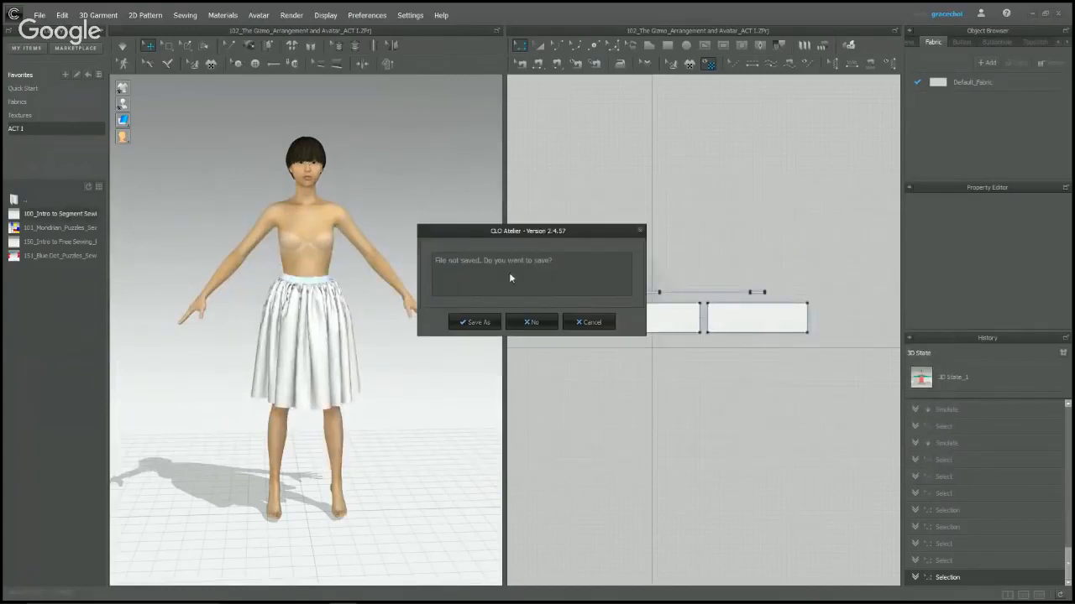
pyautogui.click(545, 323)
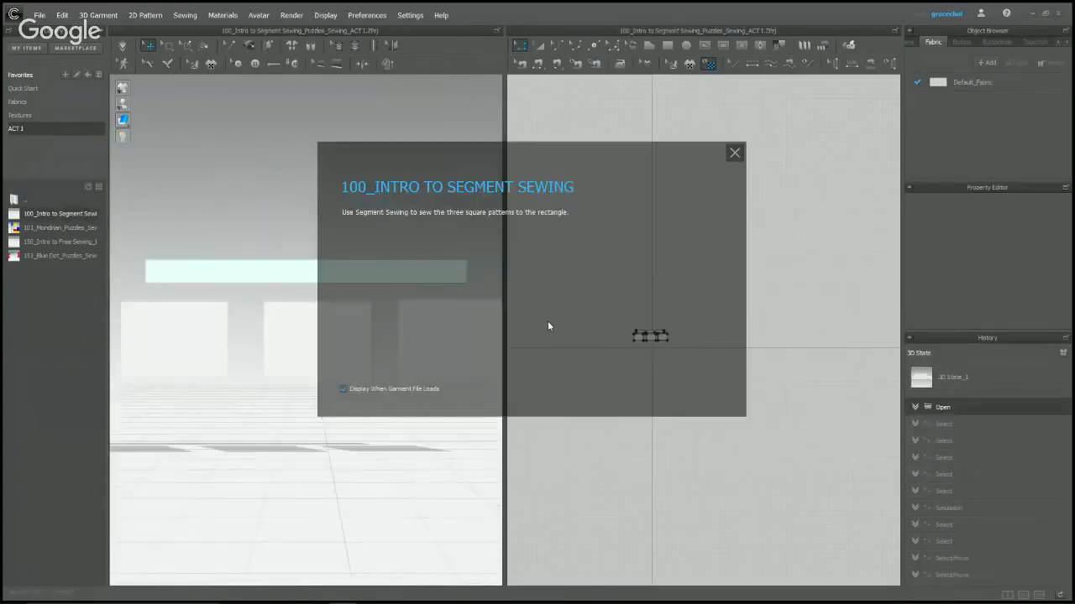
# Close the segment sewing instructions and frame the rectangle and three square patterns in the 2D pattern window.
pyautogui.click(734, 152)
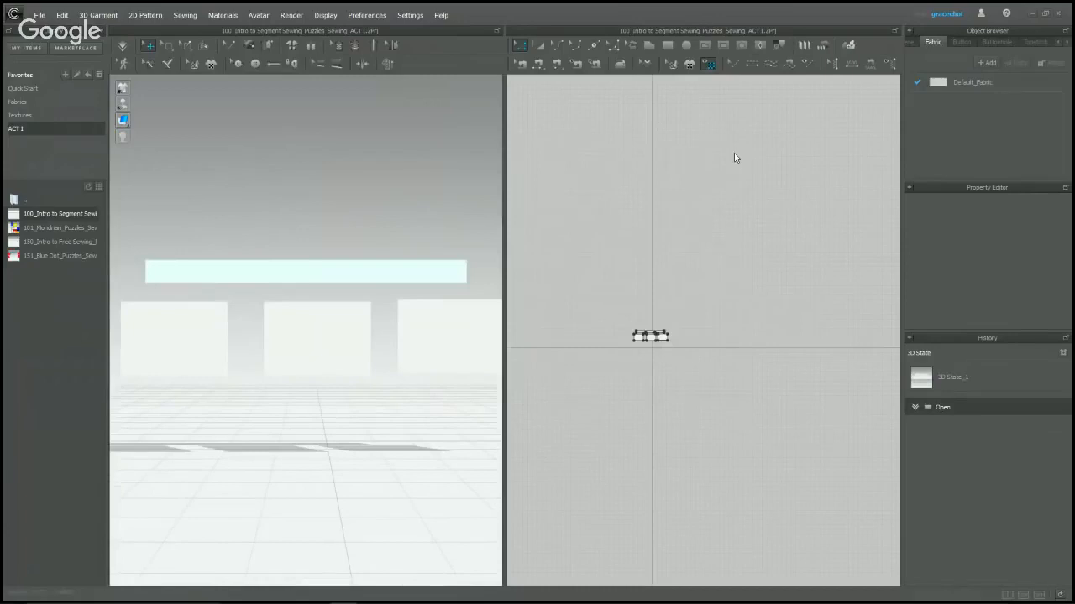
pyautogui.scroll(6, 621, 304)
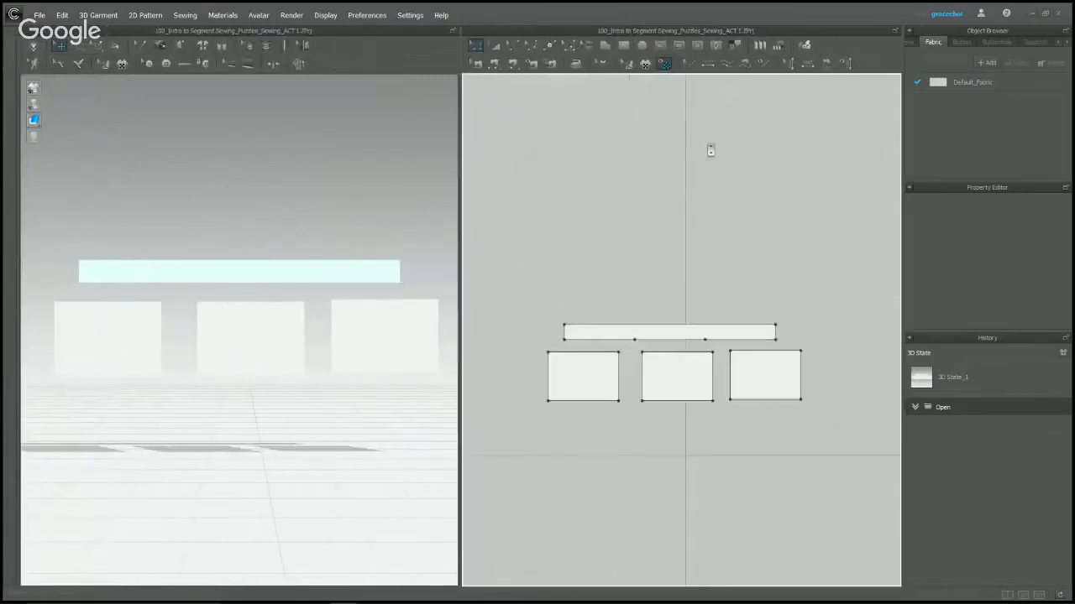
pyautogui.scroll(3, 686, 206)
pyautogui.moveTo(686, 206); pyautogui.dragTo(708, 82, button='middle')
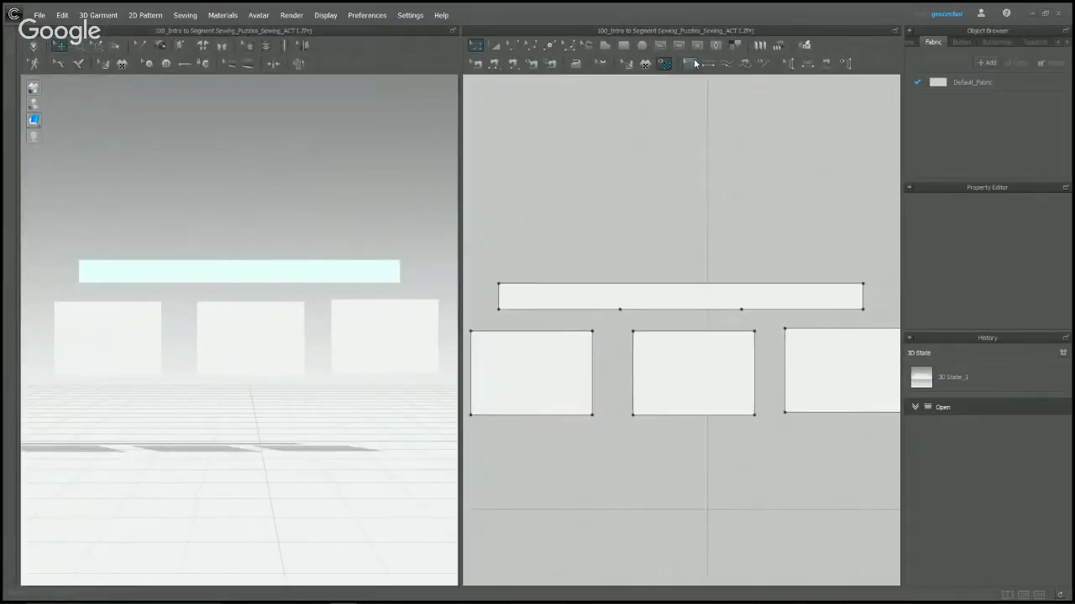
pyautogui.scroll(-2, 705, 179)
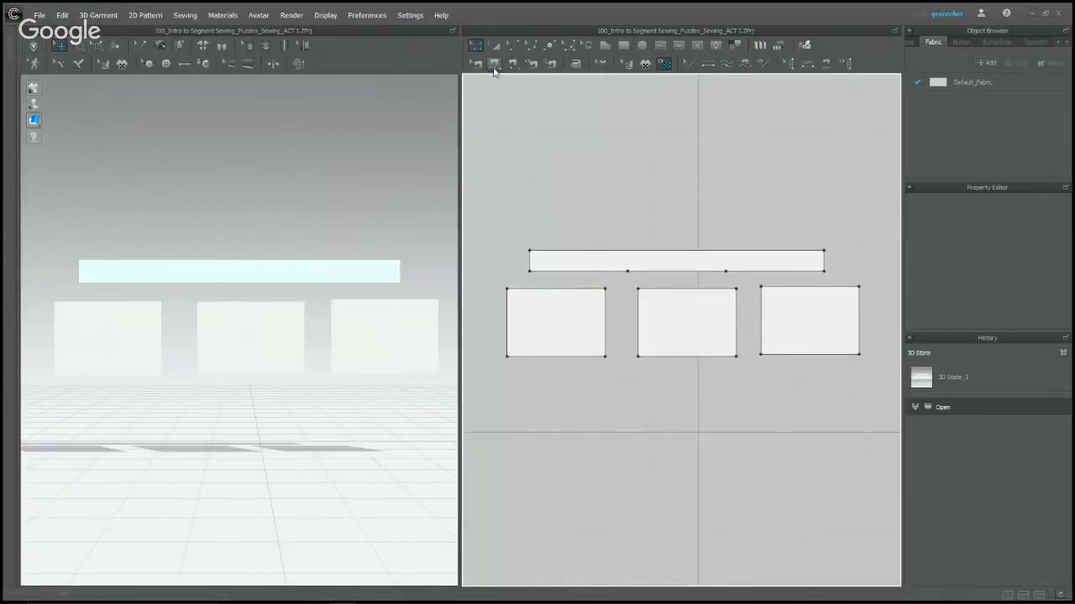
# Use Segment Sewing to join the first square's upper edge to the rectangle's first lower segment, with matching directions.
pyautogui.click(494, 66)
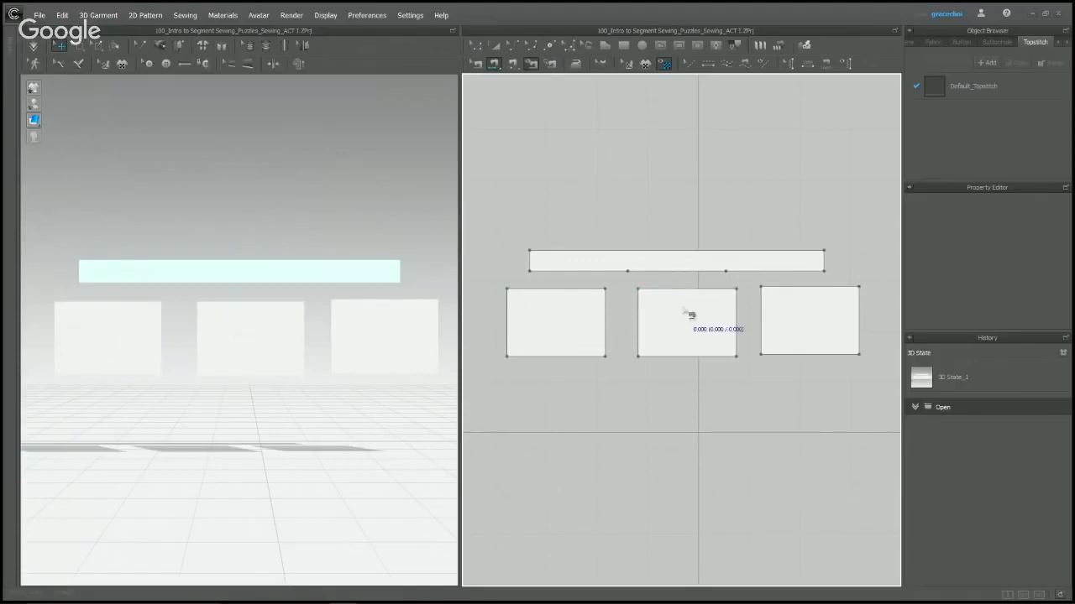
pyautogui.click(540, 319)
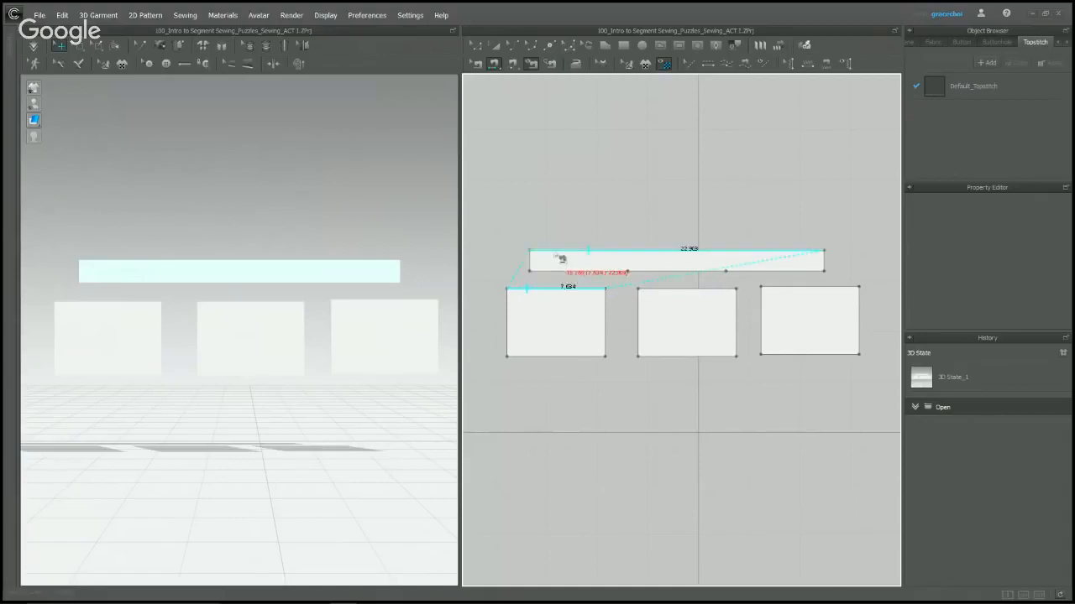
pyautogui.press('Escape')
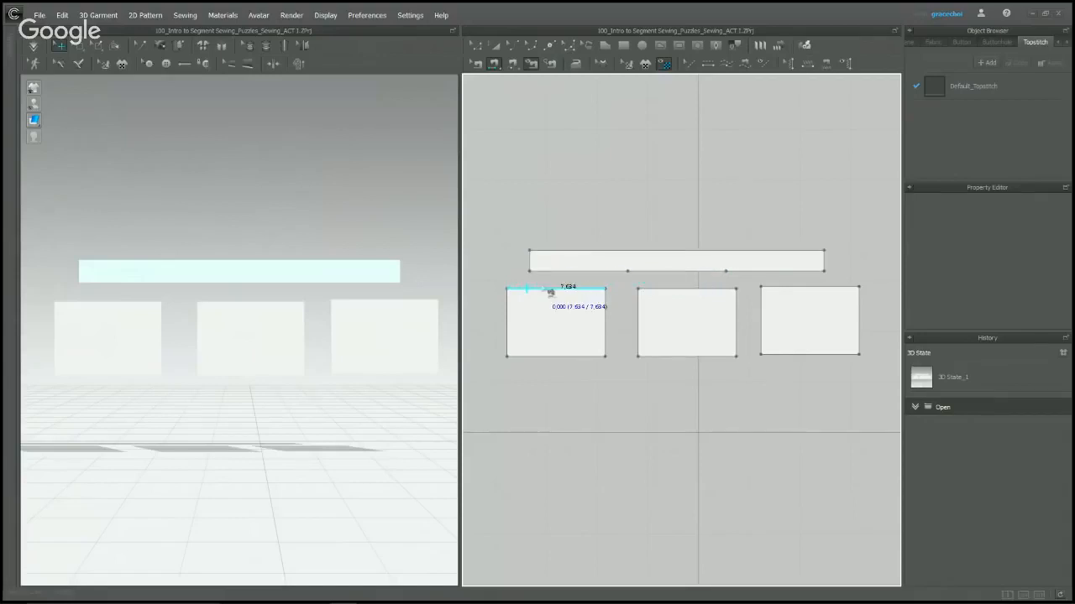
pyautogui.click(534, 289)
pyautogui.click(570, 284)
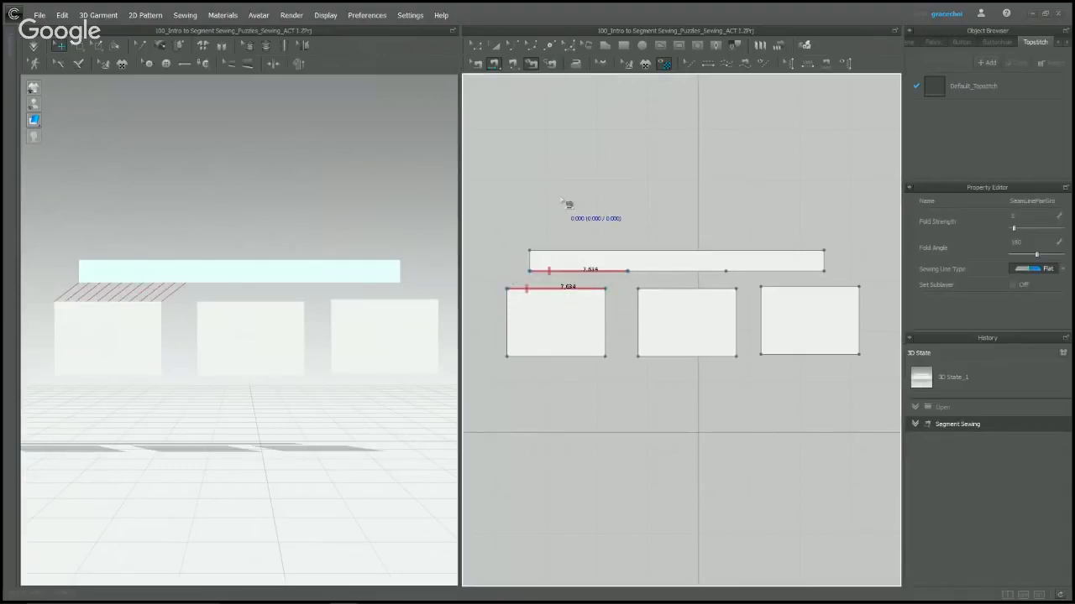
# Examine the notches and direction of the first square's seam with the Edit Sewing tool.
pyautogui.press('a')
pyautogui.scroll(5, 571, 256)
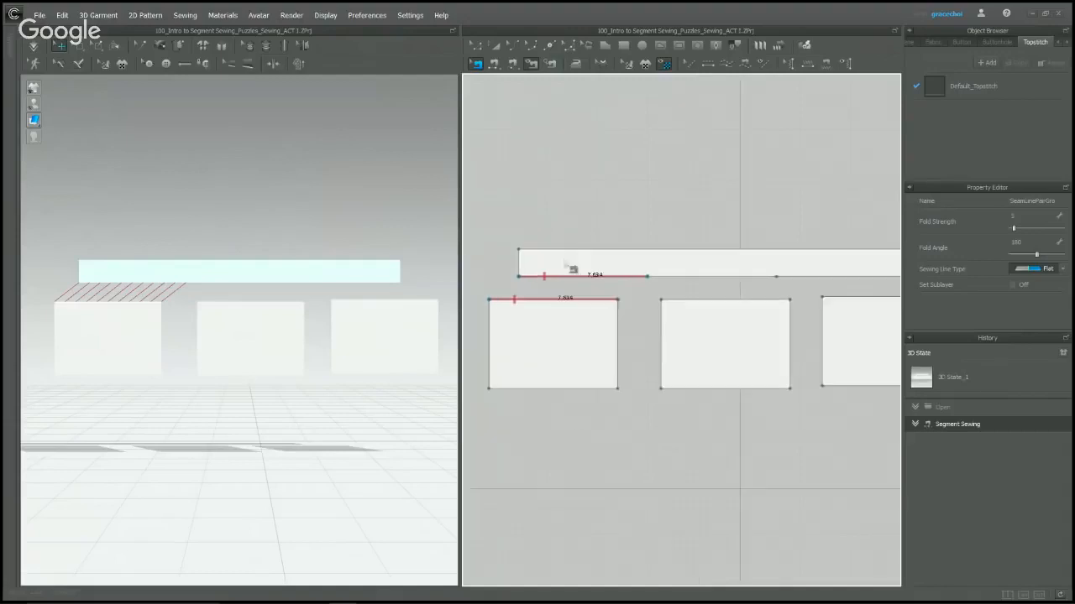
pyautogui.scroll(2, 630, 240)
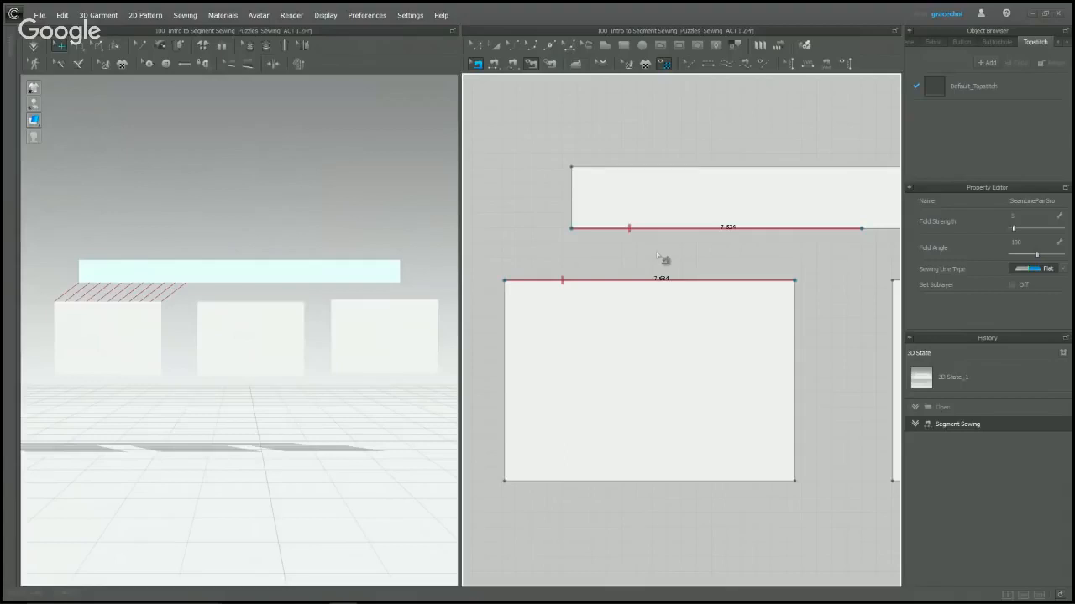
pyautogui.scroll(-4, 719, 251)
pyautogui.moveTo(762, 258); pyautogui.dragTo(561, 271, button='middle')
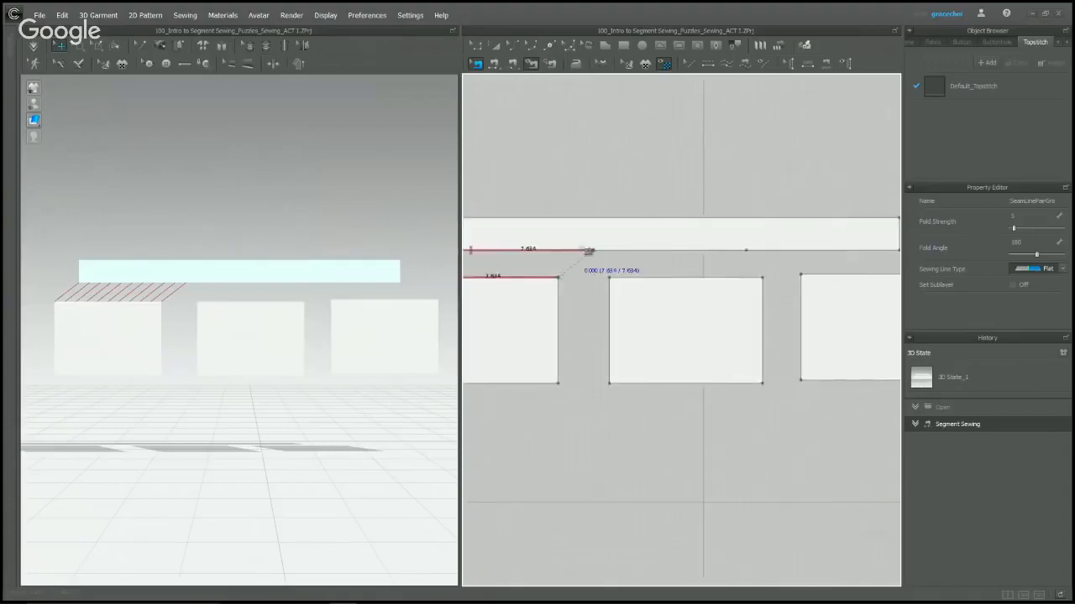
# Segment-sew the rectangle's middle lower segment to the middle square's upper edge in the opposite direction, making a crossed seam.
pyautogui.click(494, 65)
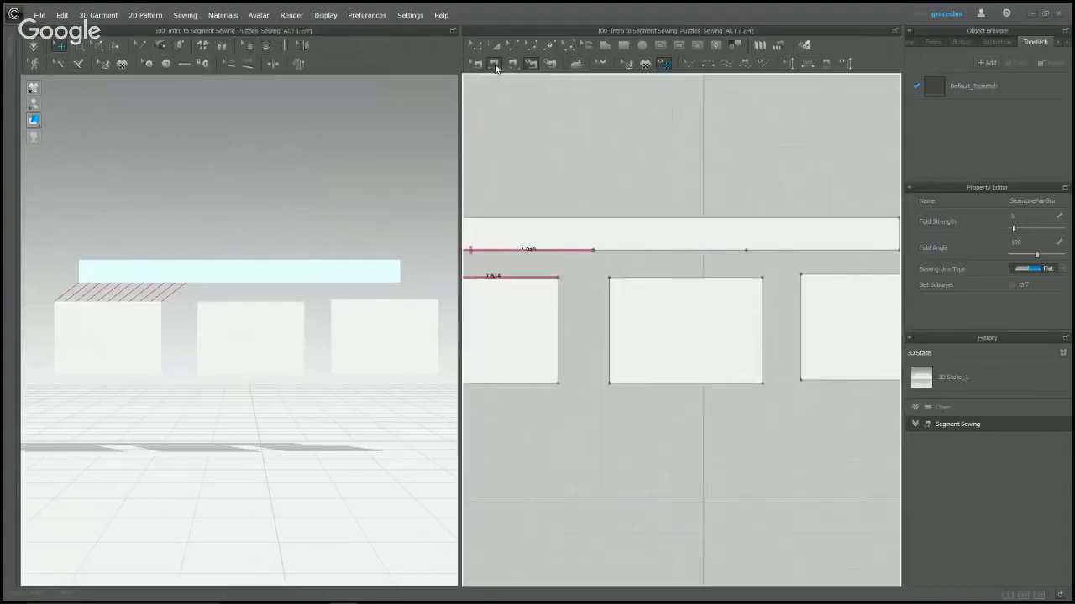
pyautogui.click(644, 254)
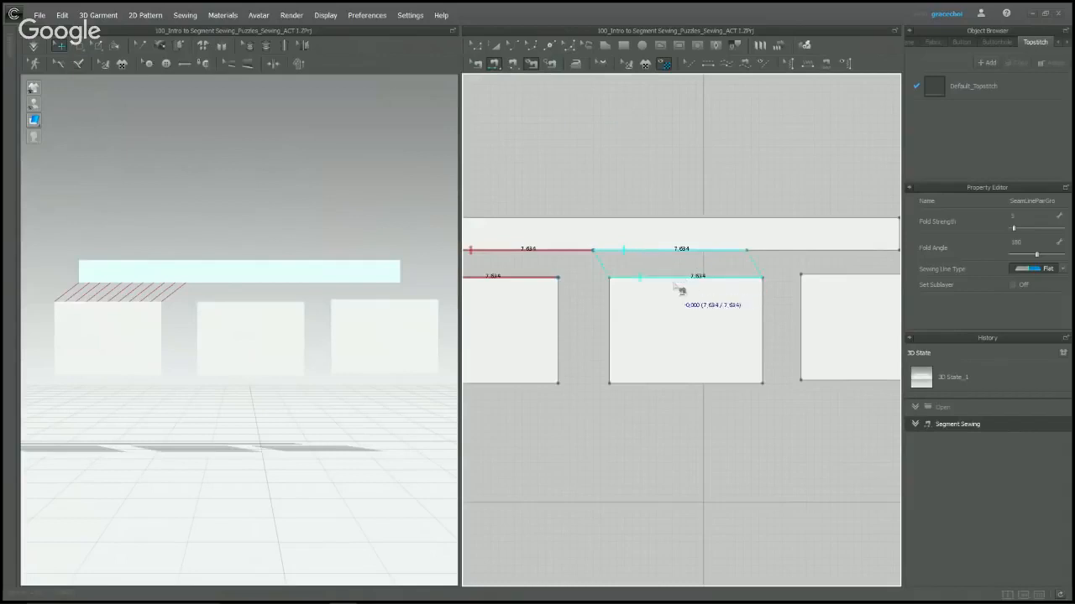
pyautogui.click(747, 287)
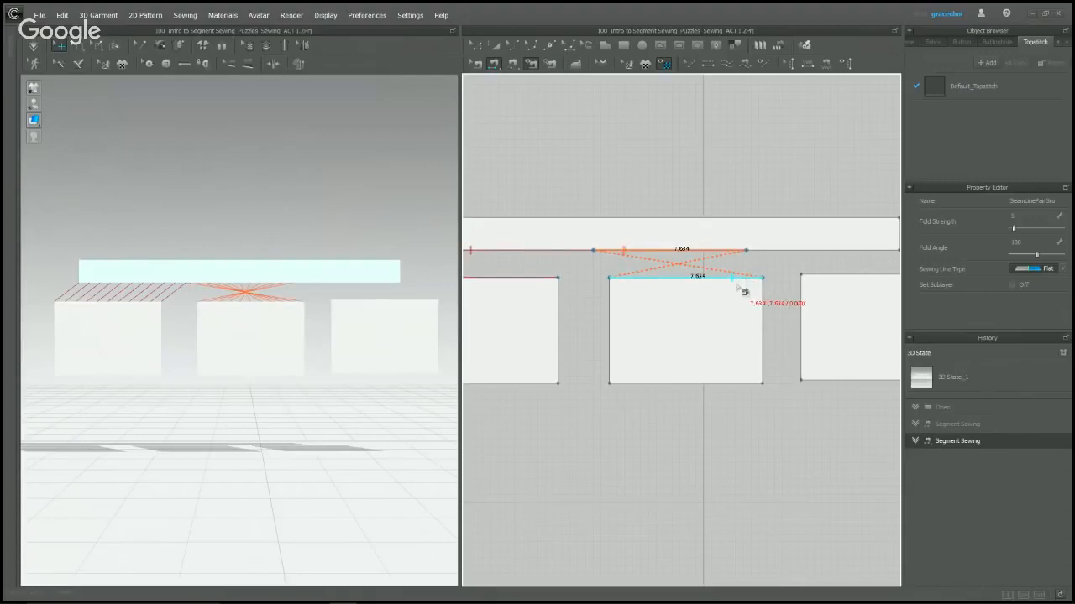
pyautogui.press('a')
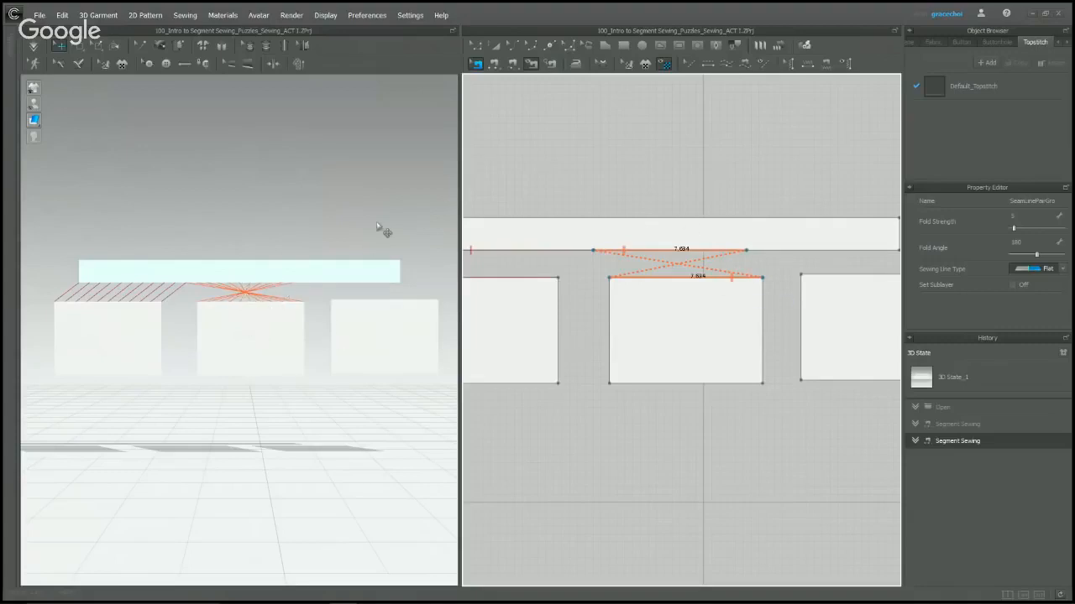
# Simulate the first two sewn squares, inspect the middle one in 3D, and stop the simulation.
pyautogui.press('space')
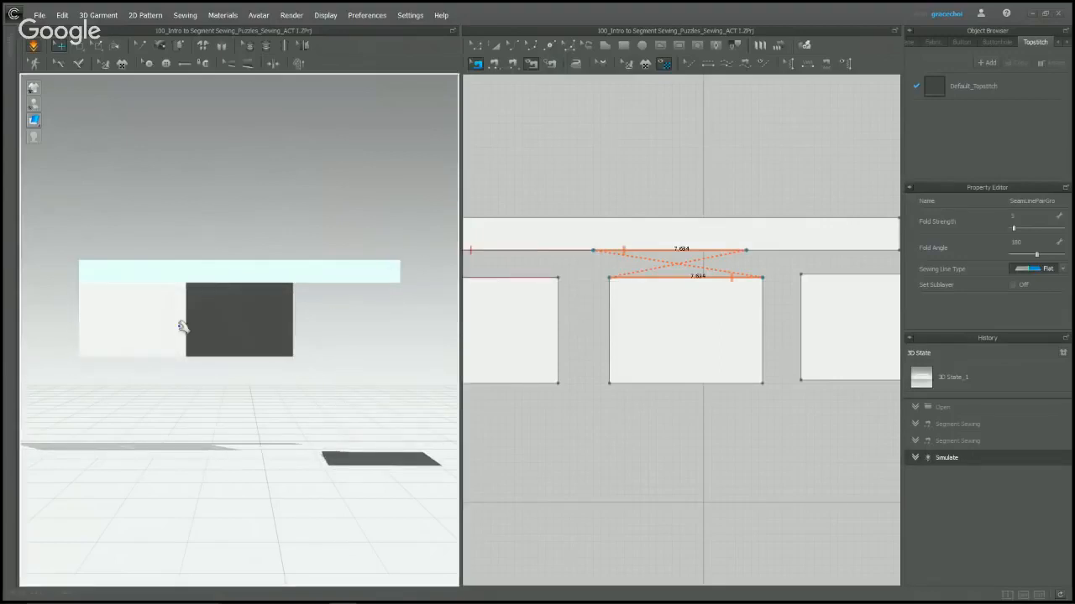
pyautogui.moveTo(262, 327); pyautogui.dragTo(294, 326)
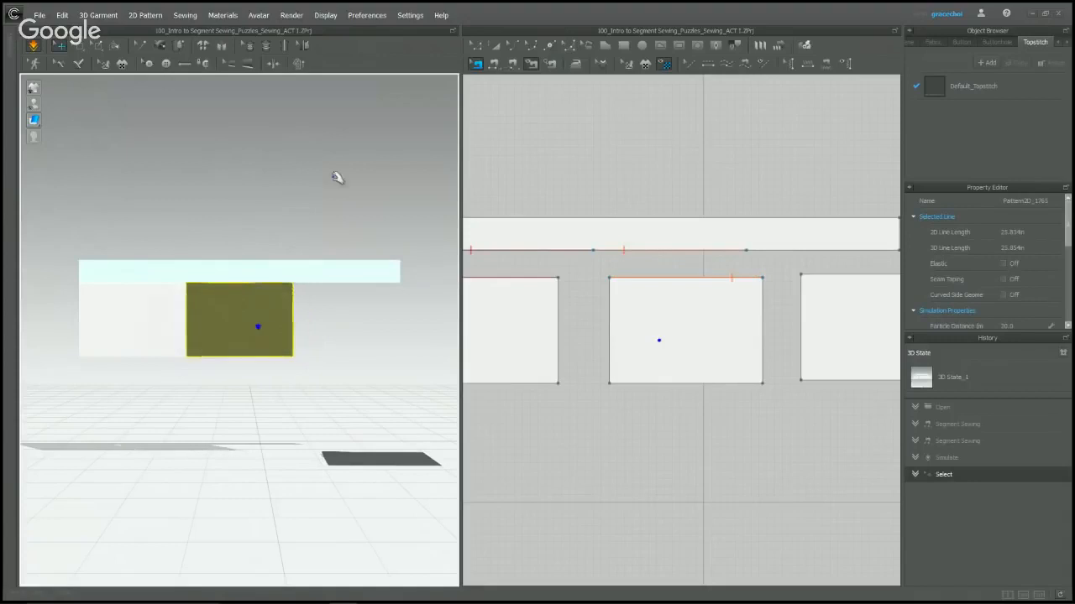
pyautogui.click(357, 175)
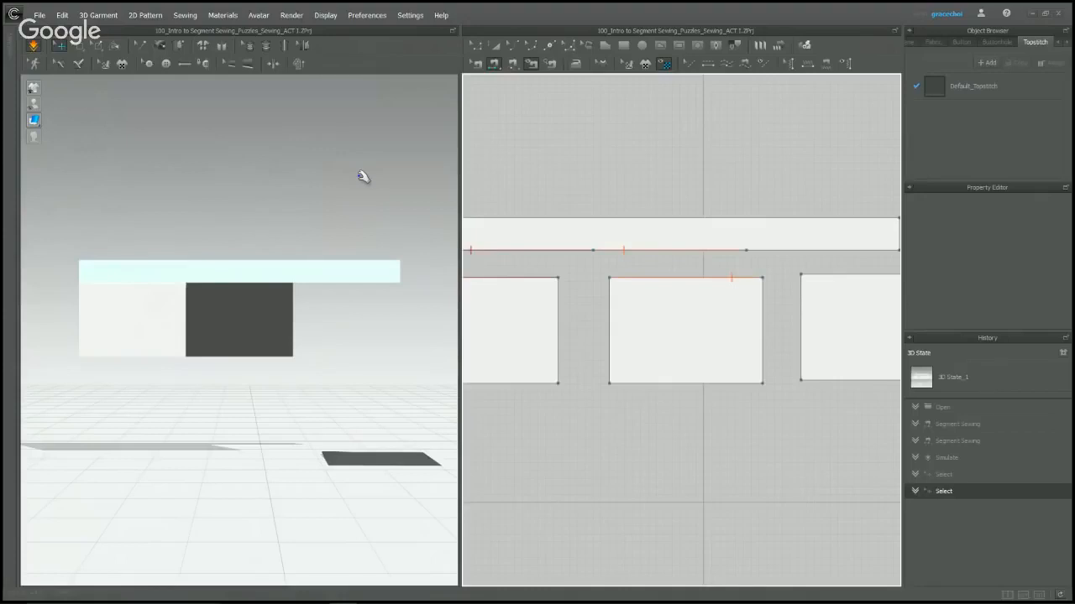
pyautogui.click(126, 156)
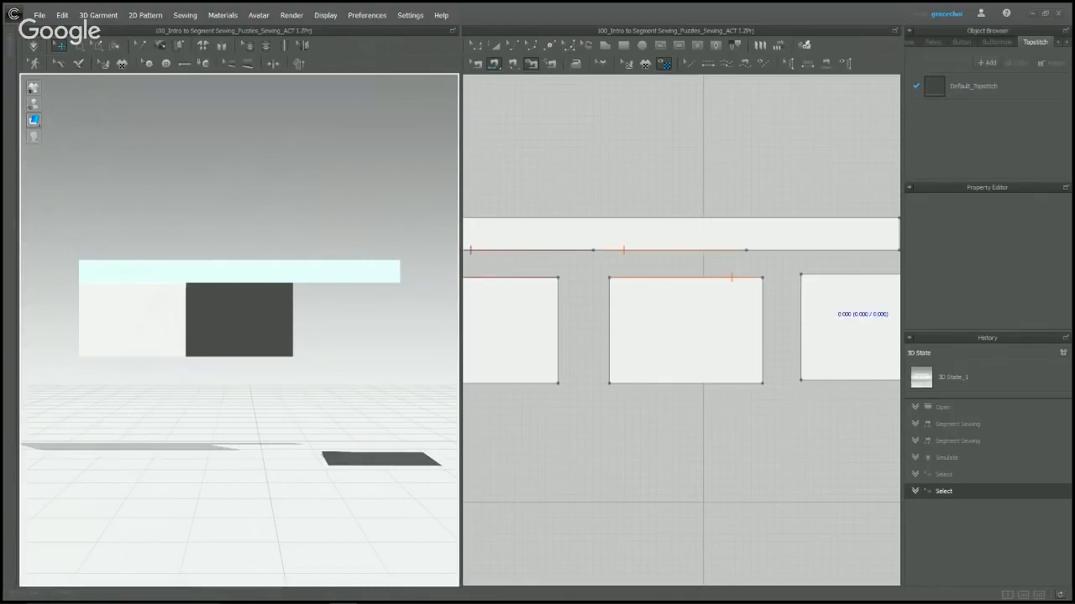
# Segment-sew the rectangle's last lower segment to the third square's upper edge with matching directions, and clear the selection.
pyautogui.moveTo(804, 276); pyautogui.dragTo(688, 271, button='middle')
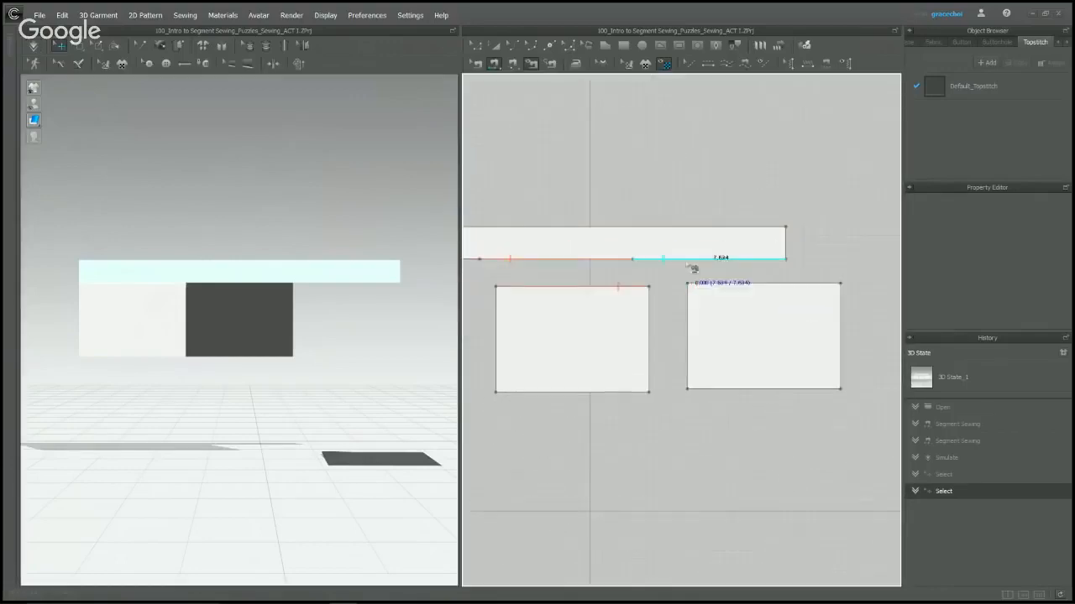
pyautogui.click(726, 284)
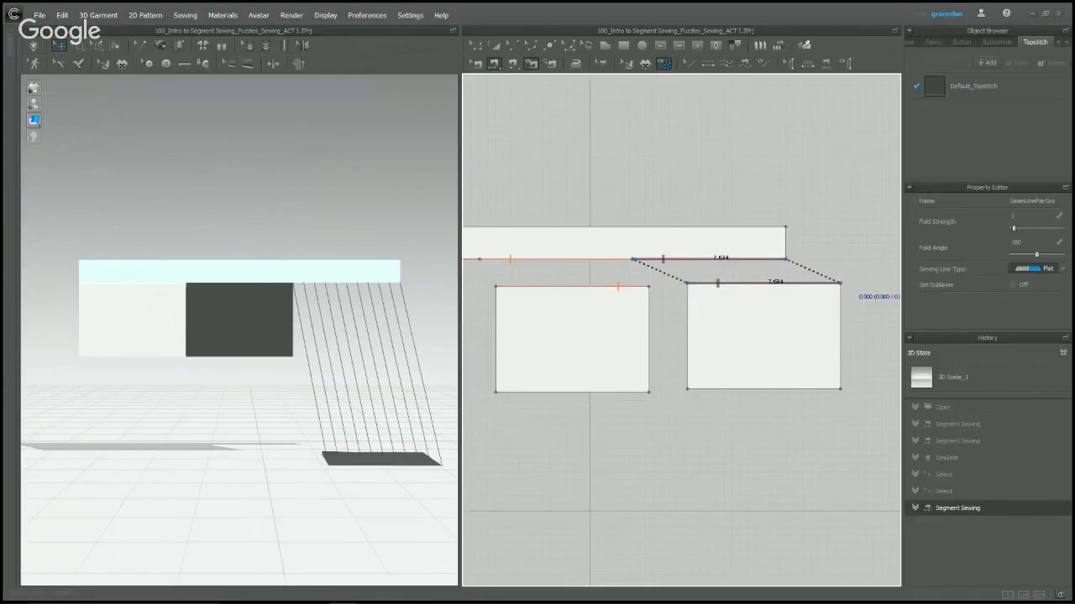
pyautogui.click(403, 183)
# Try simulating with the third square still lying on the floor, then stop and undo that simulation.
pyautogui.press('space')
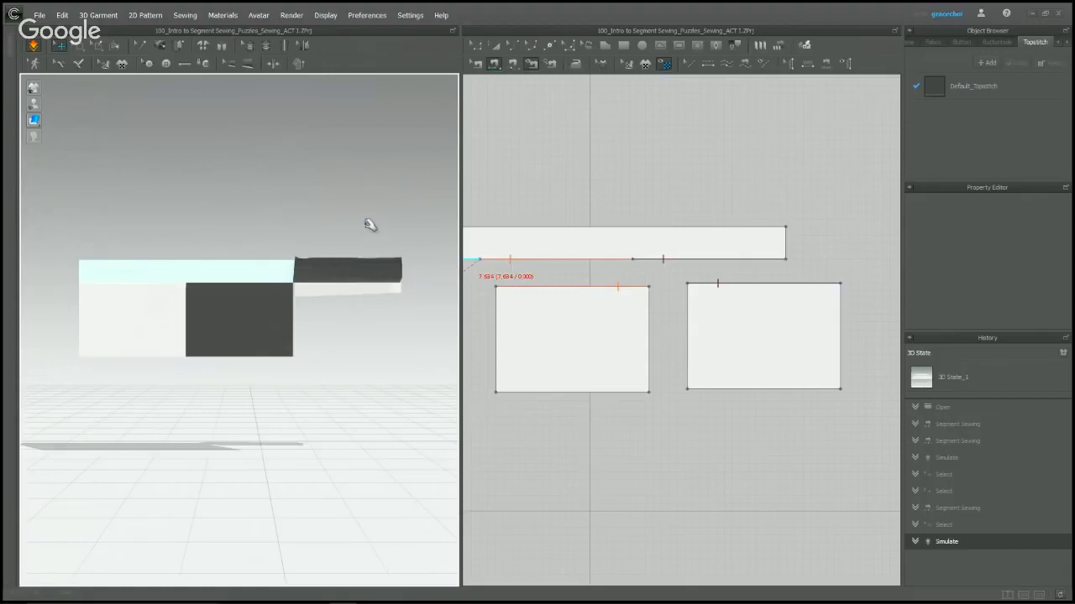
pyautogui.press('space')
pyautogui.hotkey('ctrl', 'z')
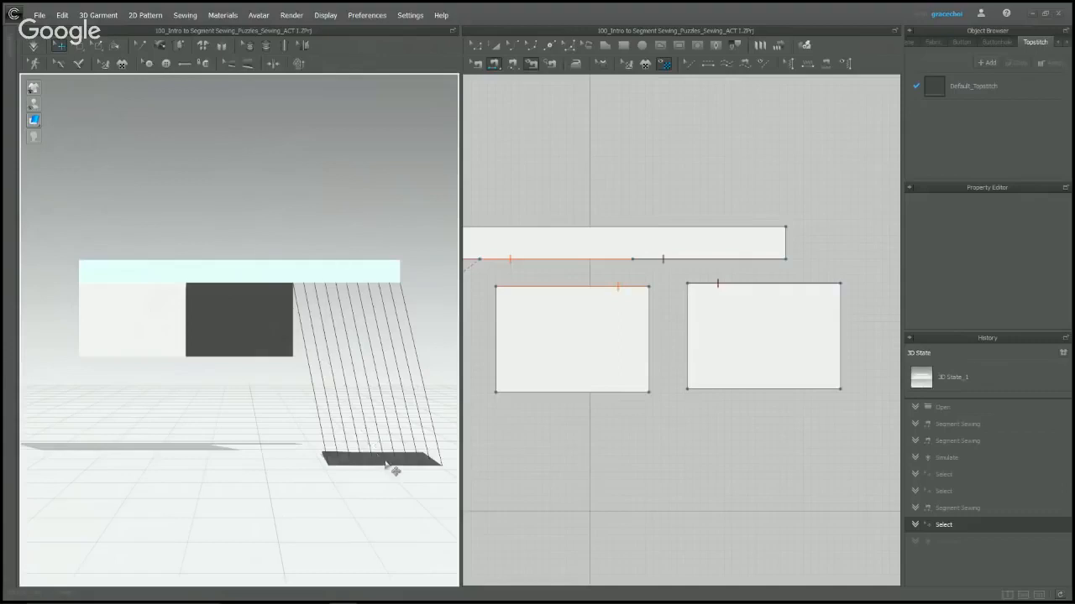
# Move the third square up from the floor to just beneath the rectangle in 3D, simulate it, and clear the selection.
pyautogui.moveTo(395, 470); pyautogui.dragTo(351, 298)
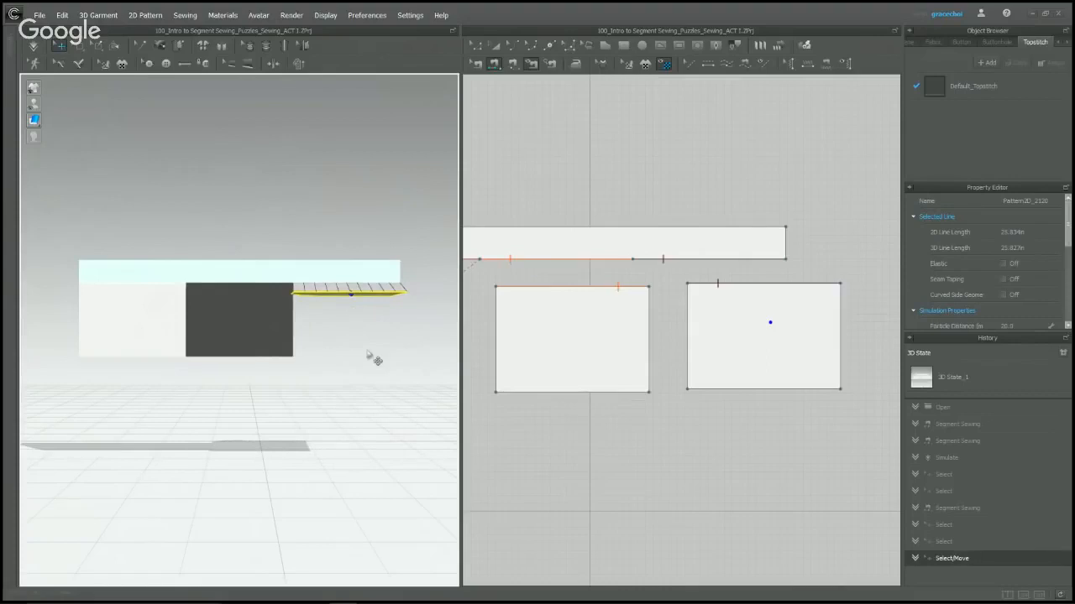
pyautogui.press('space')
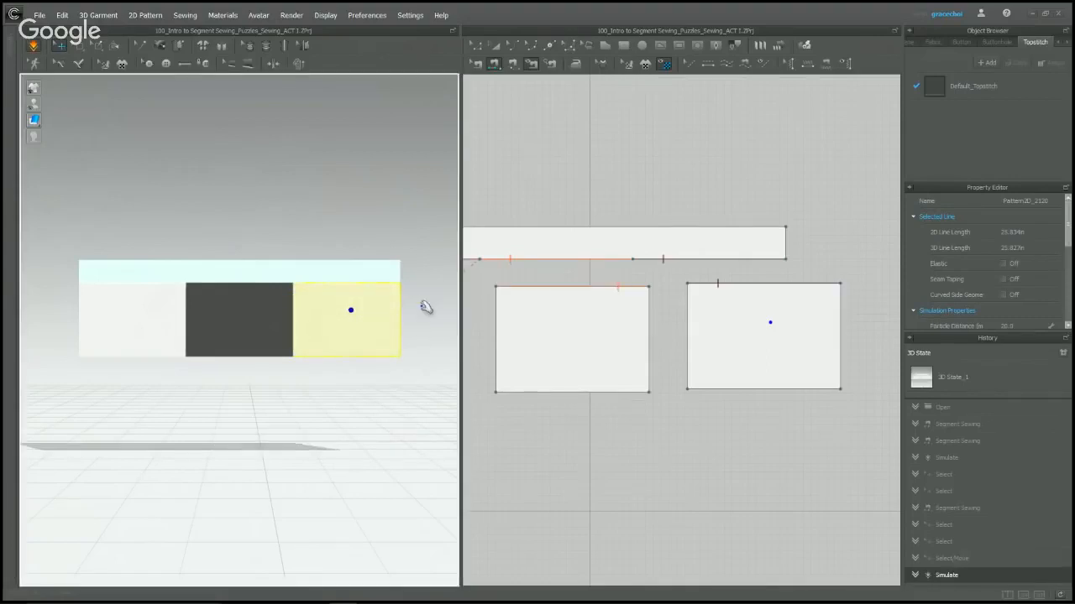
pyautogui.click(425, 307)
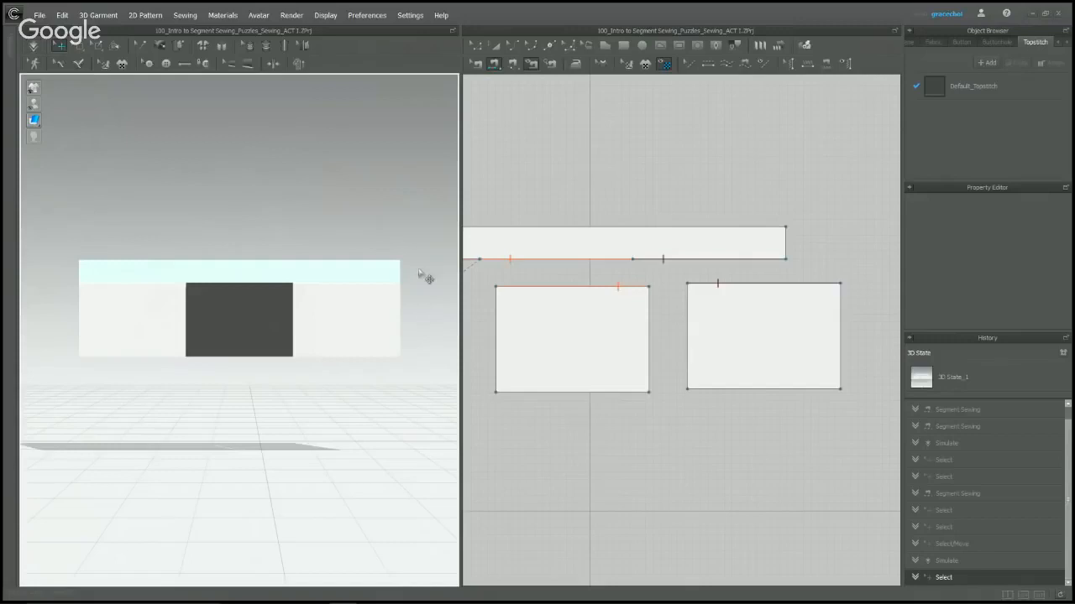
# Delete the crossed seam between the middle square and the rectangle with Edit Sewing.
pyautogui.click(476, 66)
pyautogui.moveTo(585, 222); pyautogui.dragTo(677, 194, button='right')
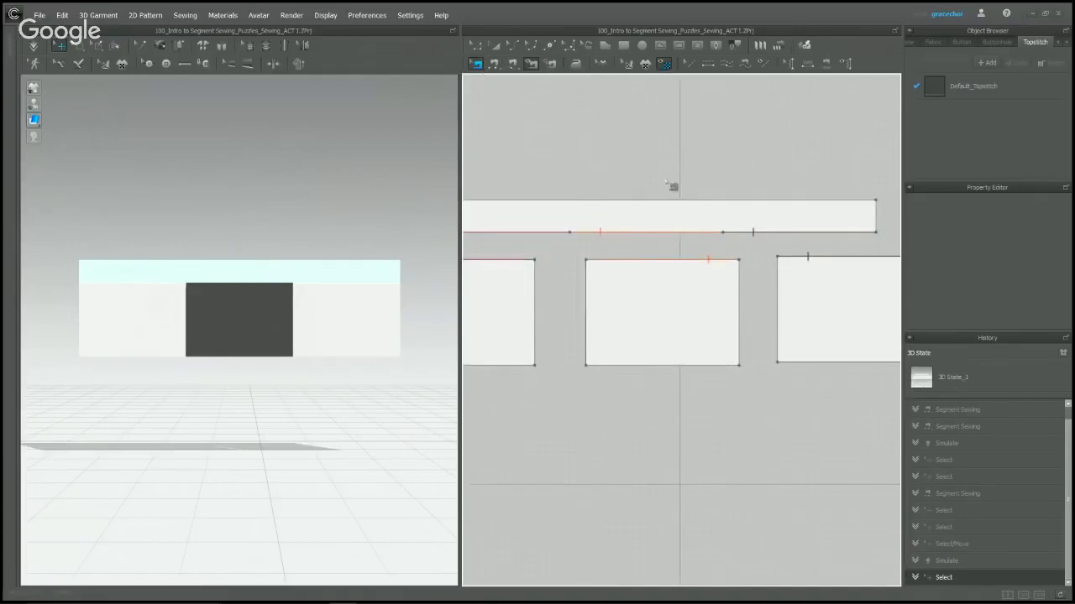
pyautogui.click(602, 234)
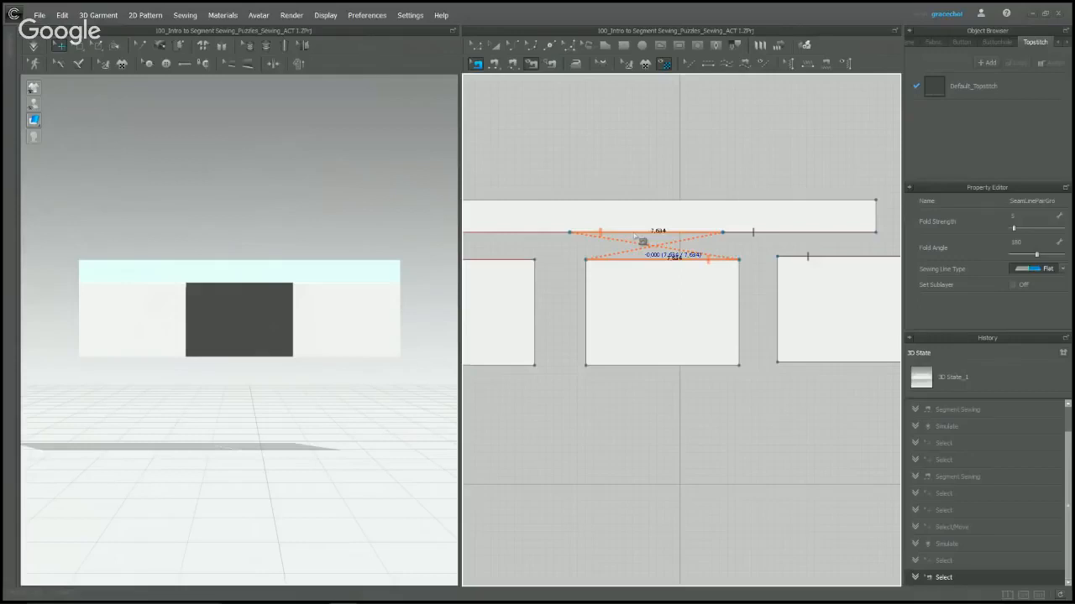
pyautogui.press('Delete')
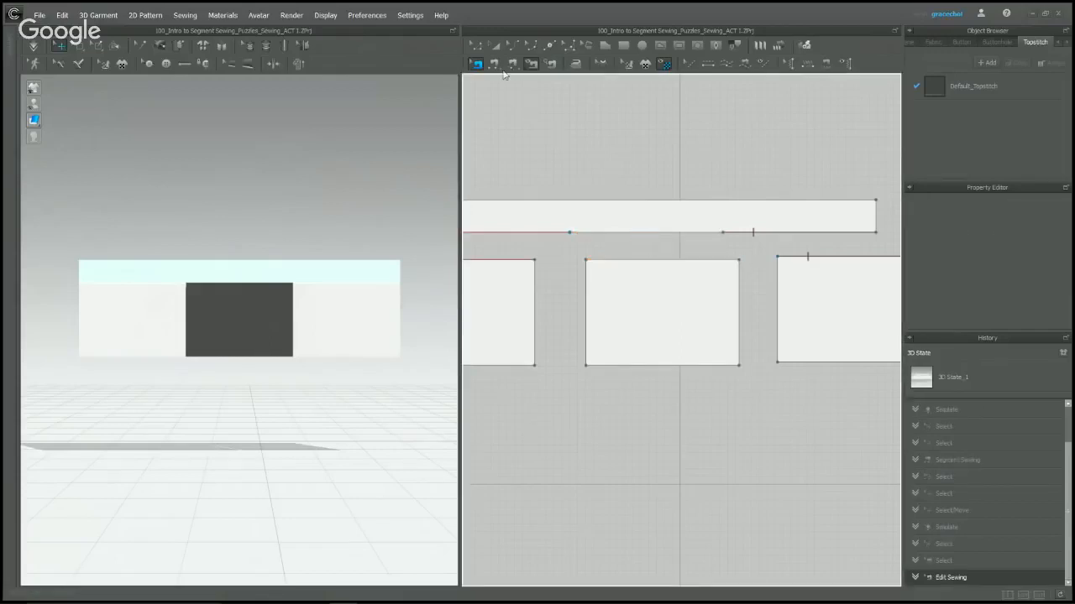
# Segment-sew the middle square to the rectangle in matching directions, and undo both the new seam and the earlier seam deletion.
pyautogui.click(494, 63)
pyautogui.click(627, 232)
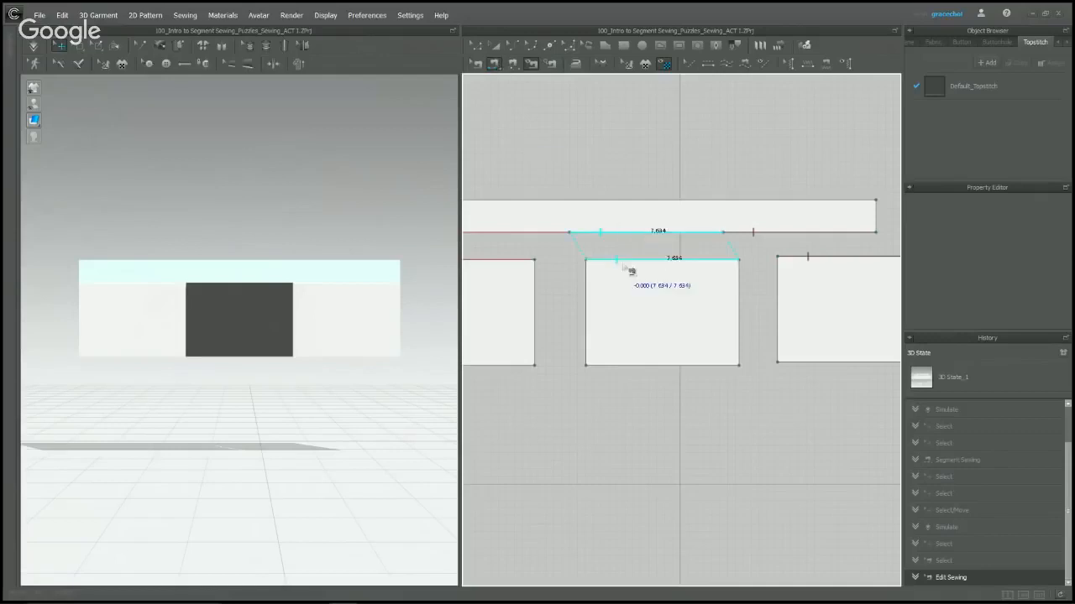
pyautogui.click(629, 269)
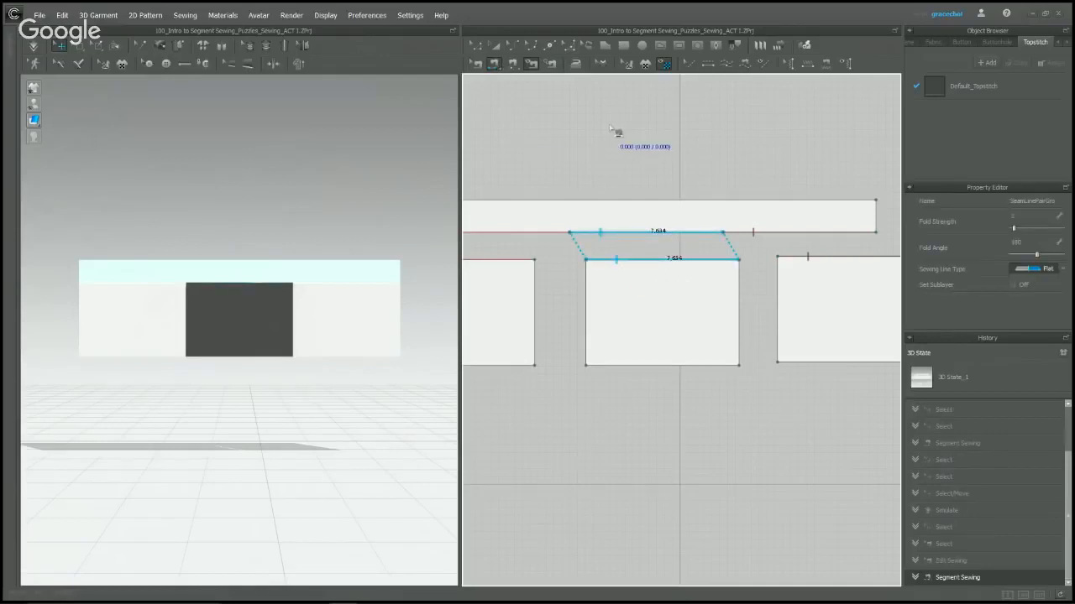
pyautogui.hotkey('ctrl', 'z')
pyautogui.hotkey('ctrl', 'z')
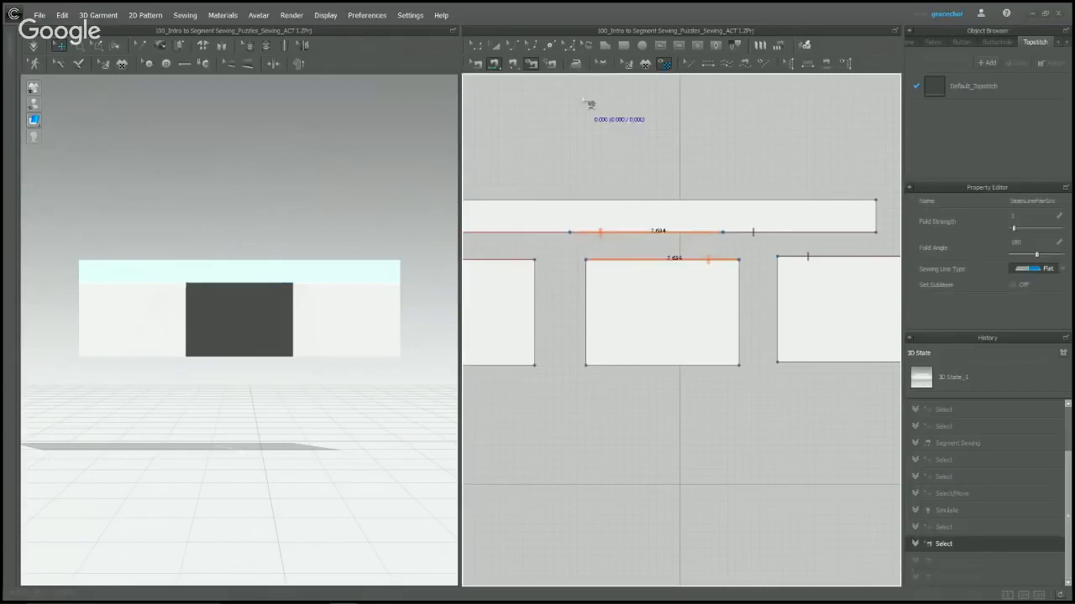
# Apply Reverse Sewing to the crossed seam between the middle square and the rectangle using Edit Sewing.
pyautogui.click(475, 64)
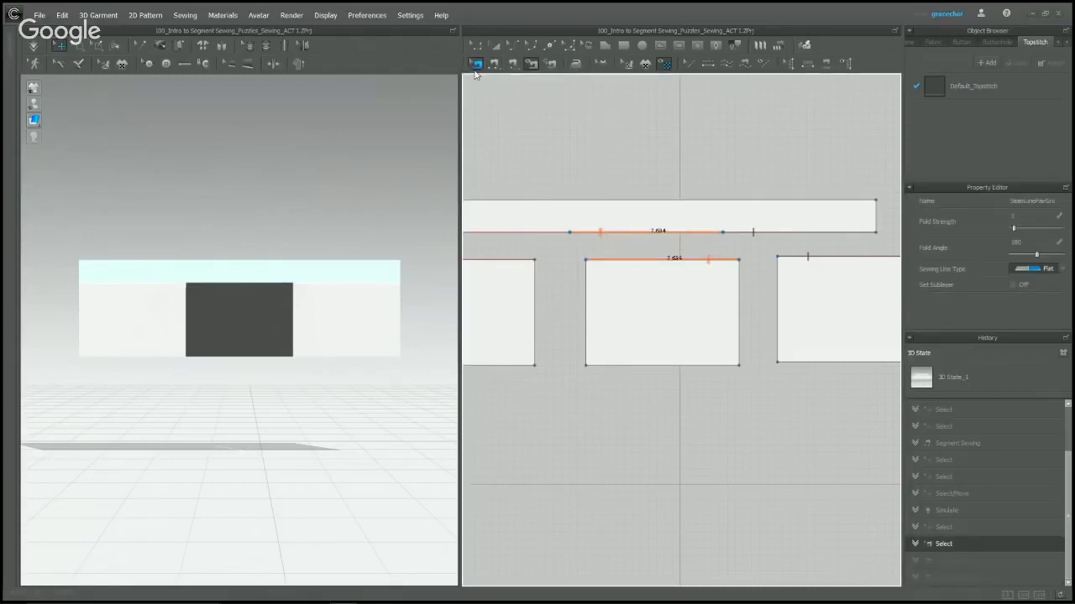
pyautogui.rightClick(698, 236)
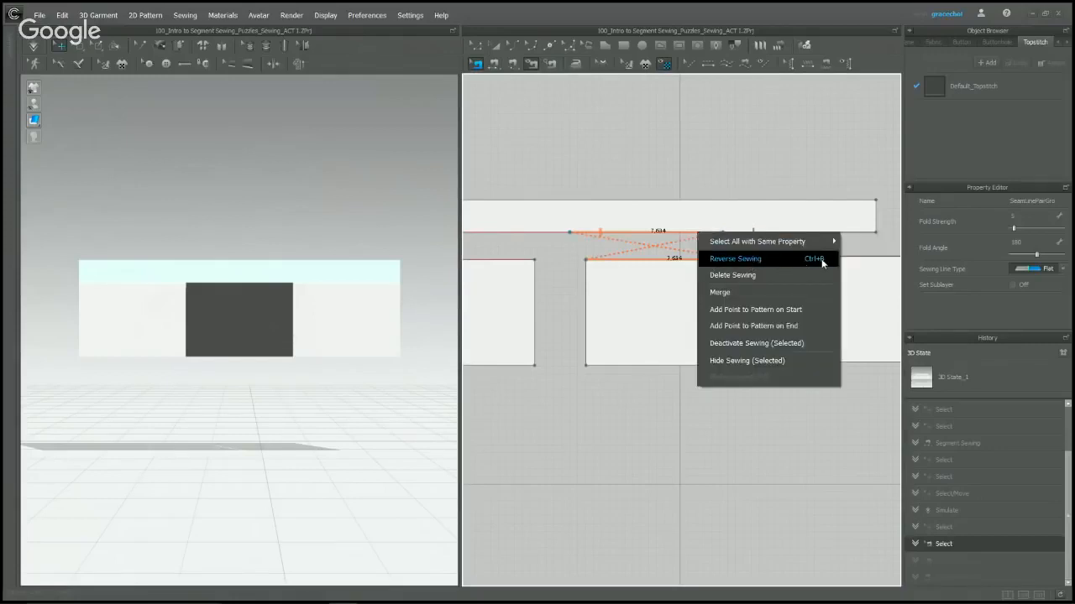
pyautogui.click(743, 261)
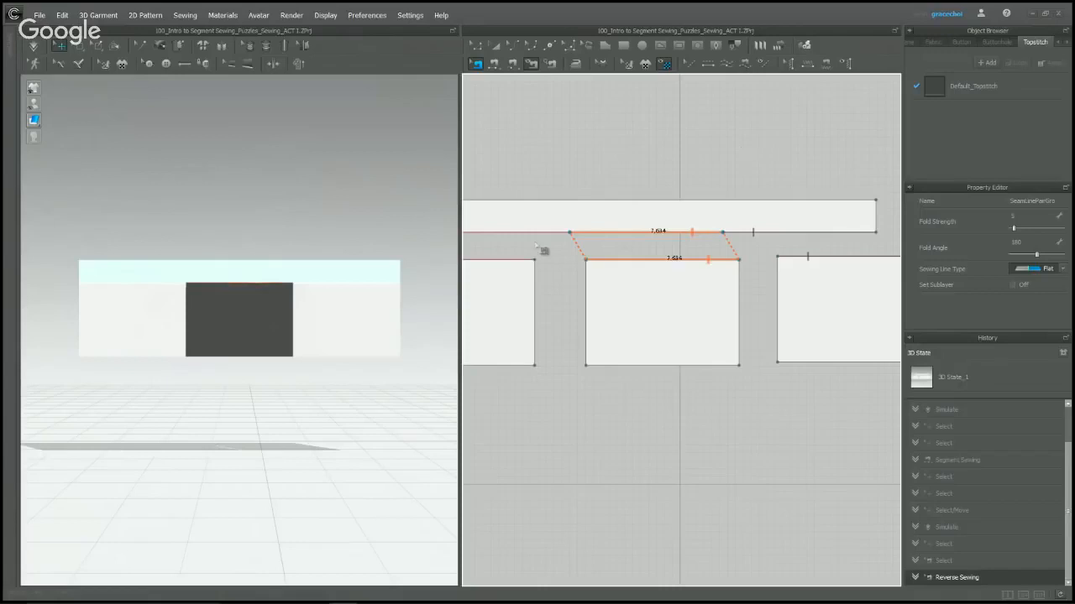
# Clear the selection, run the simulation on the sewn squares and rectangle, and stop it.
pyautogui.click(326, 195)
pyautogui.press('space')
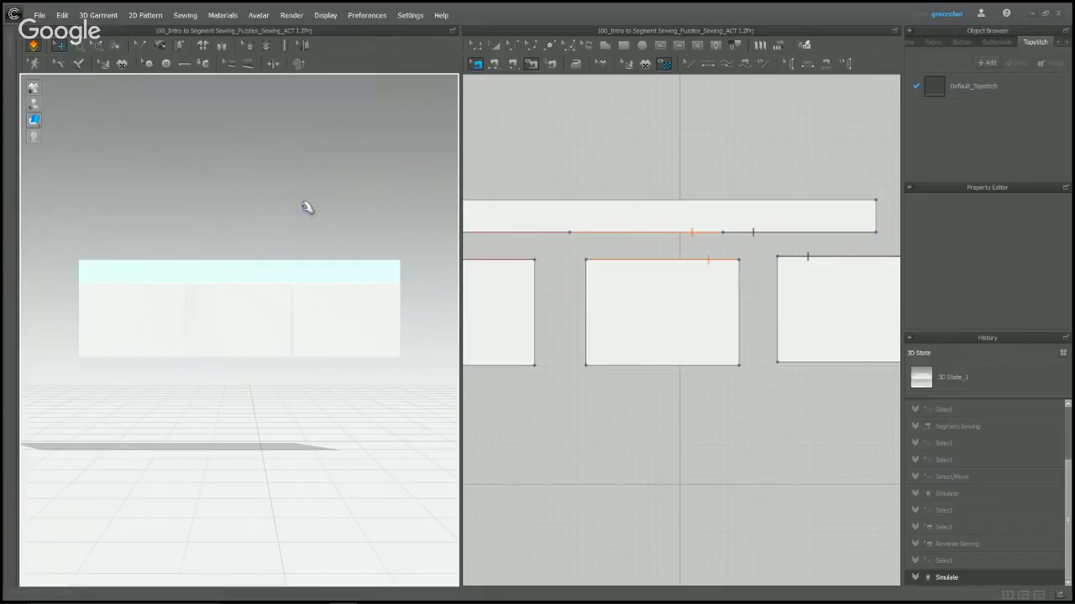
pyautogui.press('space')
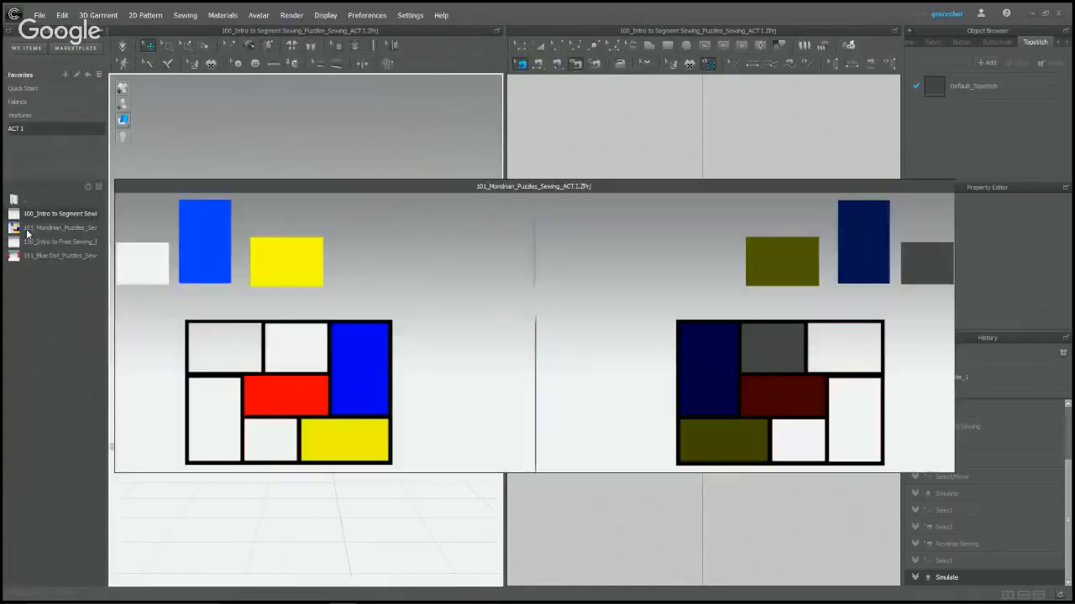
# Open the 101_Mondrian_Puzzles_Sewing_ACT I project and dismiss its introductory note.
pyautogui.doubleClick(27, 234)
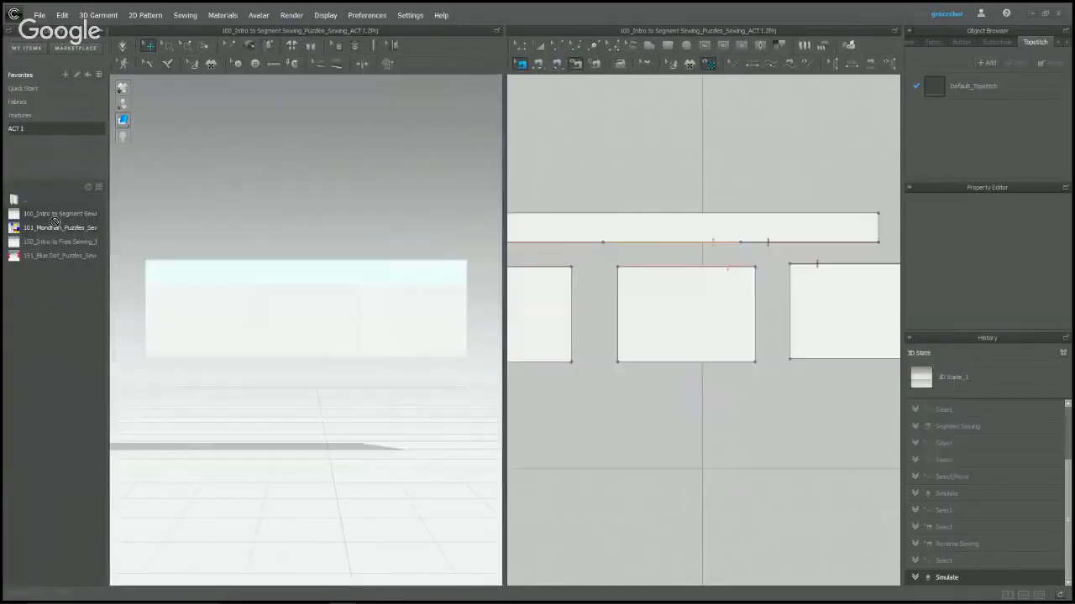
pyautogui.click(552, 328)
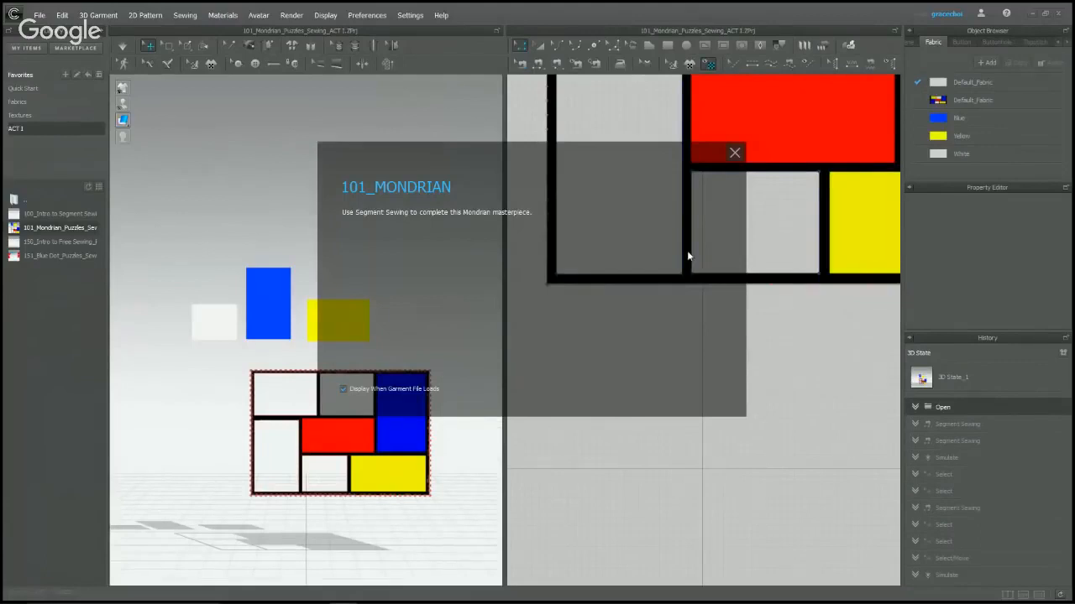
pyautogui.click(735, 154)
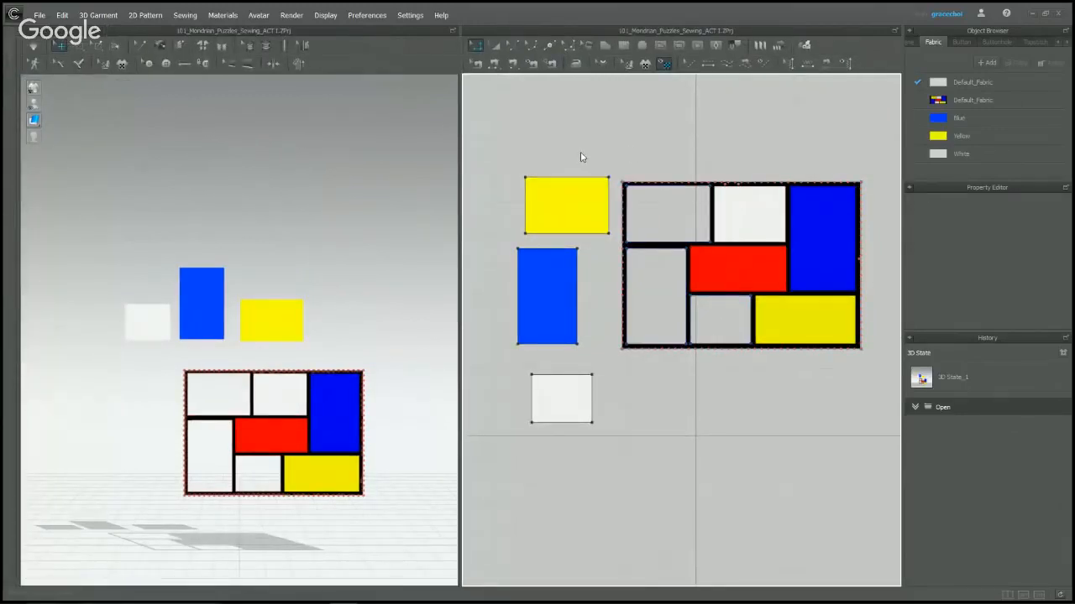
# Examine the yellow, blue and white pieces and the Mondrian frame by selecting each with Transform Pattern, and clear the selection.
pyautogui.click(496, 48)
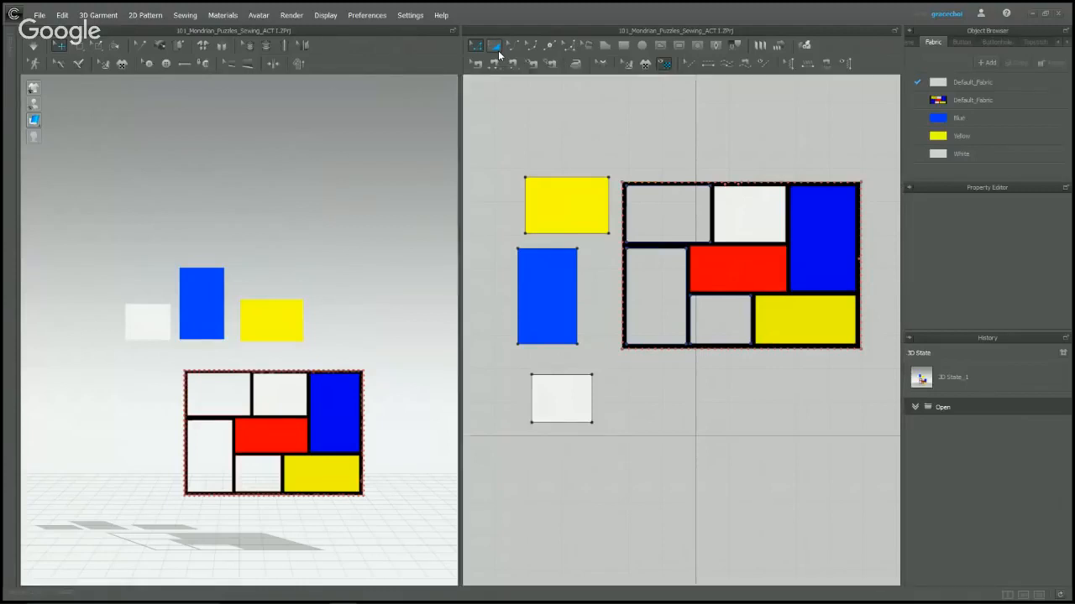
pyautogui.click(551, 218)
pyautogui.click(547, 289)
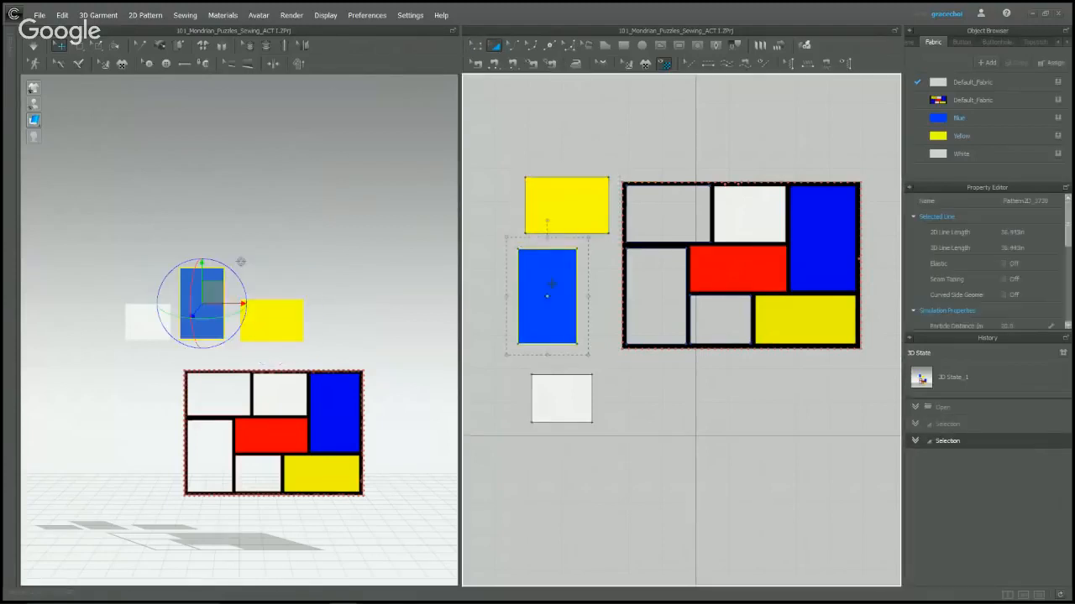
pyautogui.click(576, 378)
pyautogui.click(743, 263)
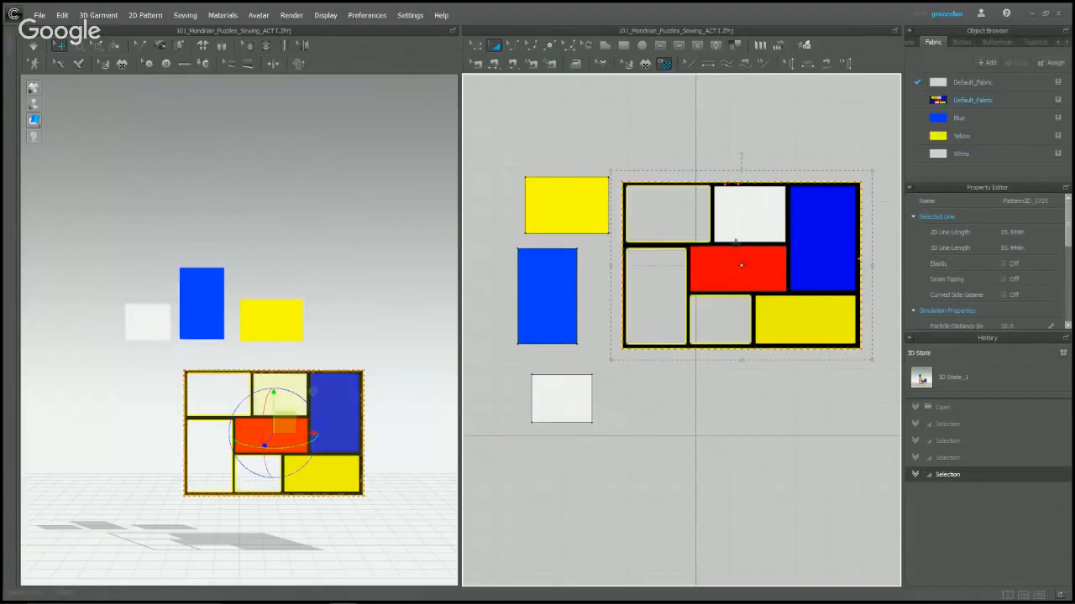
pyautogui.click(700, 125)
# Move the yellow piece above the frame's upper-left opening, the blue beside the lower-left opening, and the white below the bottom opening in 2D.
pyautogui.moveTo(564, 203); pyautogui.dragTo(669, 148)
pyautogui.moveTo(546, 316); pyautogui.dragTo(588, 319)
pyautogui.moveTo(564, 420); pyautogui.dragTo(720, 389)
pyautogui.click(660, 403)
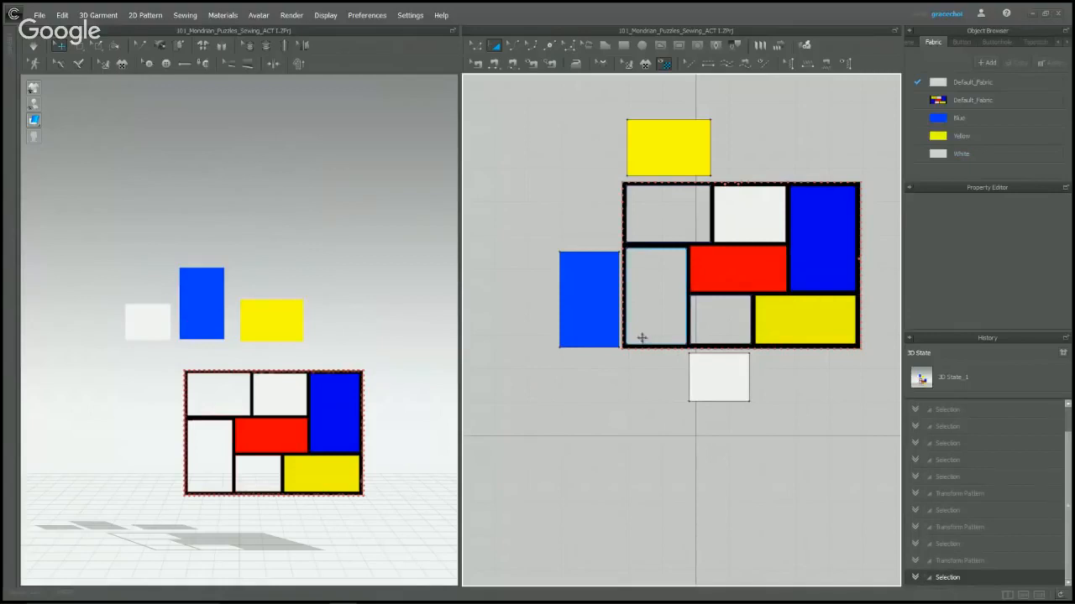
# Nudge the yellow piece slightly farther above the frame in 2D and clear the selection.
pyautogui.scroll(2, 701, 202)
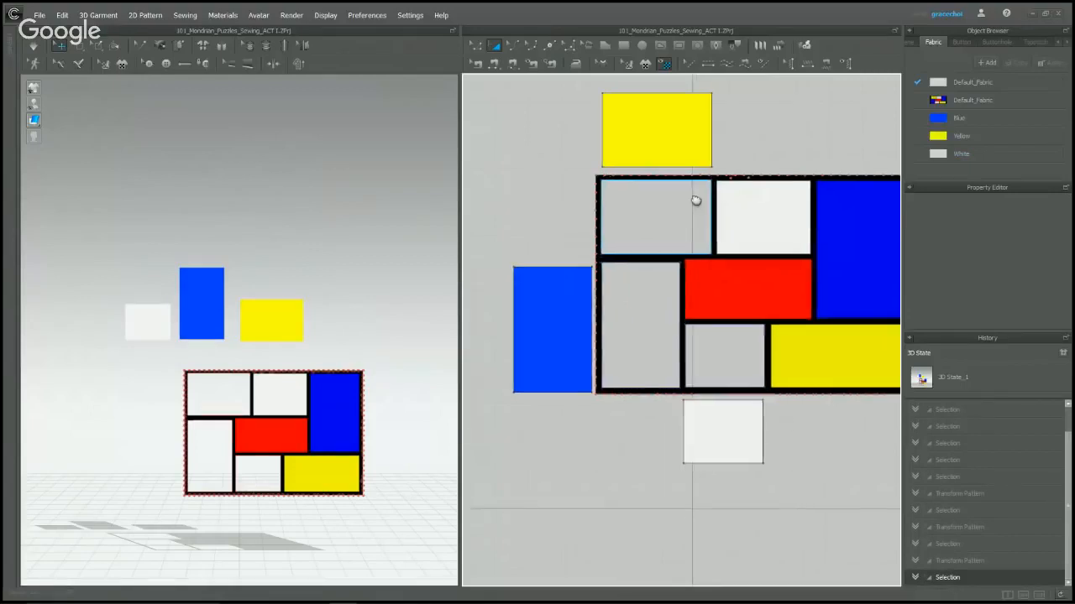
pyautogui.click(653, 182)
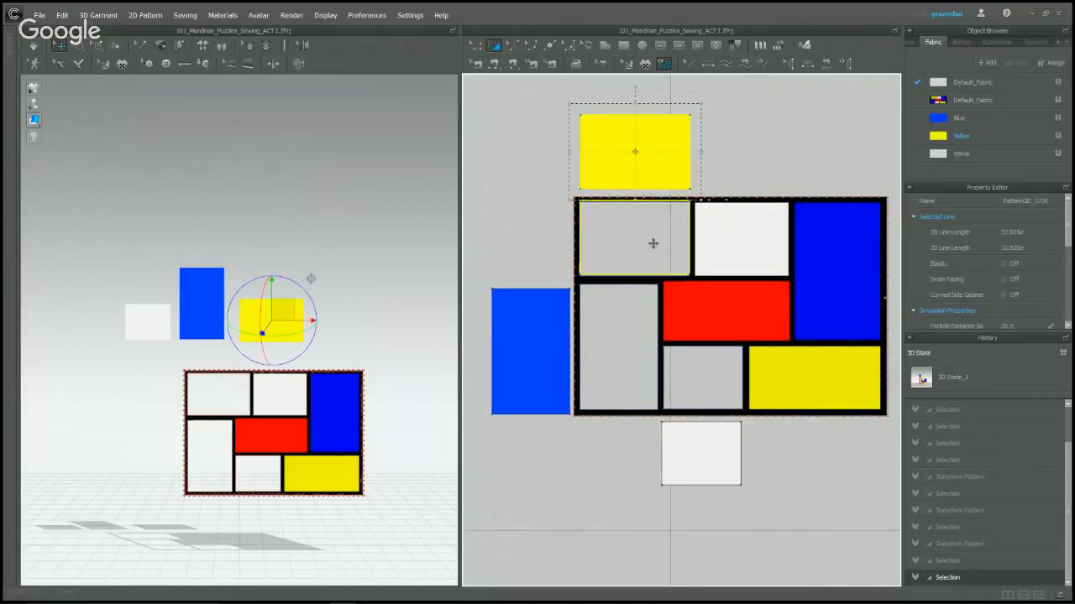
pyautogui.moveTo(653, 147); pyautogui.dragTo(648, 146)
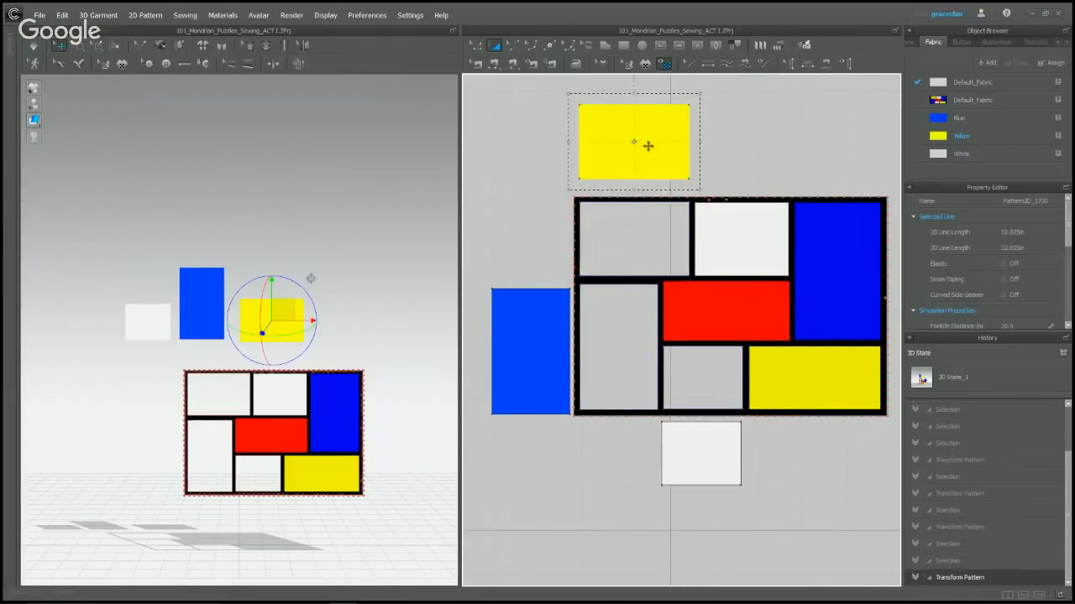
pyautogui.click(535, 136)
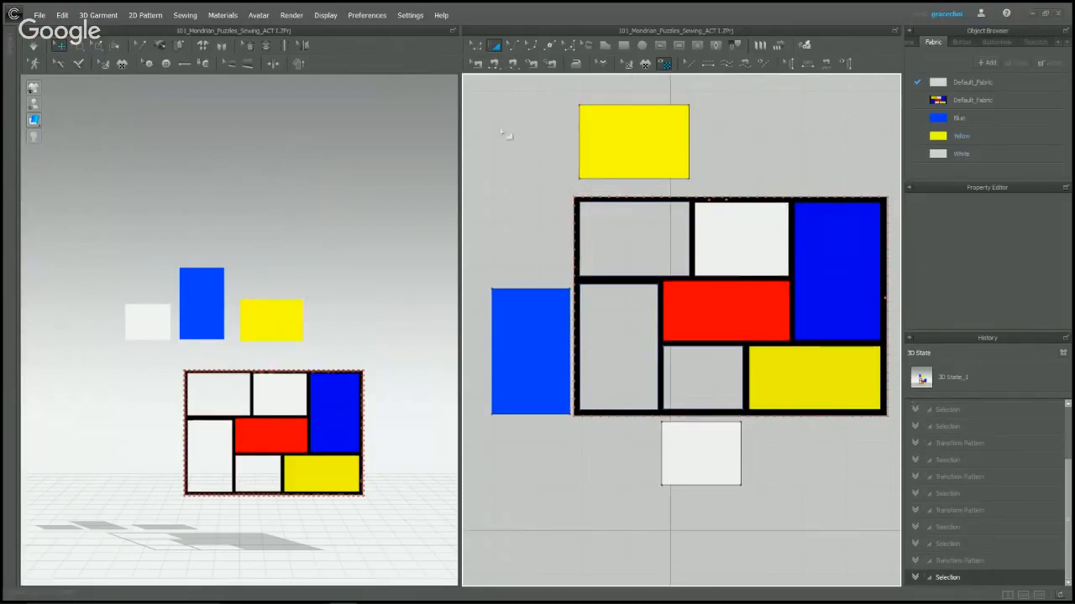
# Segment-sew the yellow piece's top, left and right edges to the upper-left opening's matching edges, and its bottom edge to the opening's right edge.
pyautogui.click(494, 65)
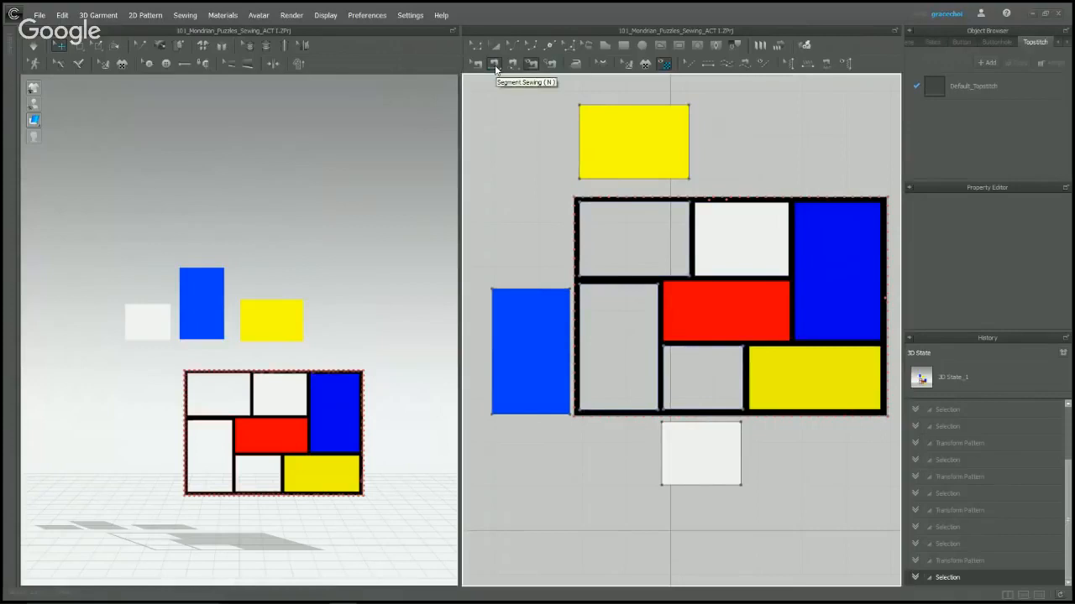
pyautogui.click(601, 114)
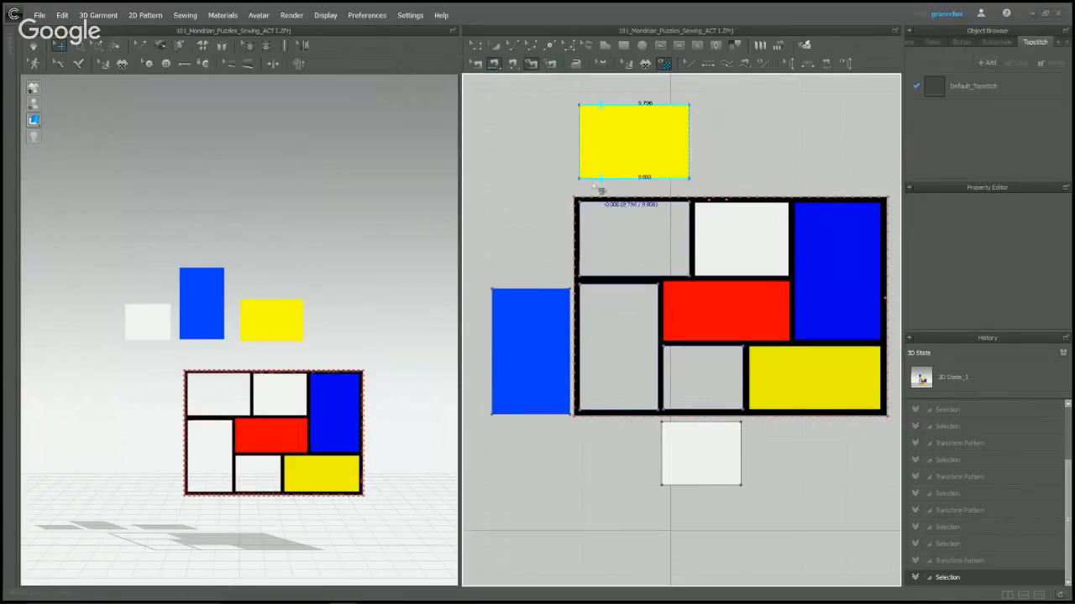
pyautogui.click(604, 202)
pyautogui.click(588, 136)
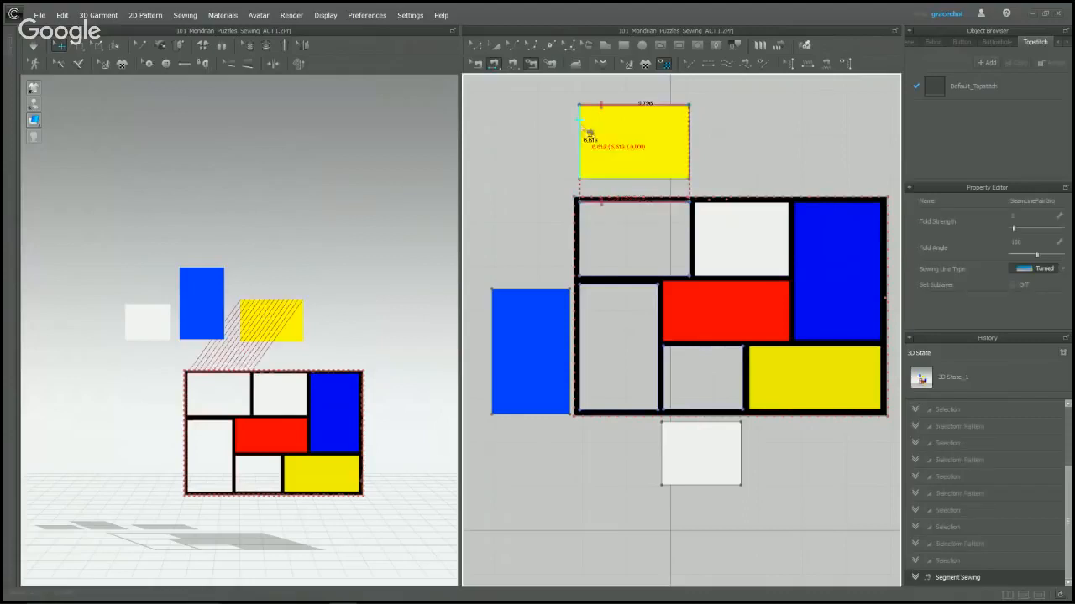
pyautogui.click(582, 216)
pyautogui.click(625, 179)
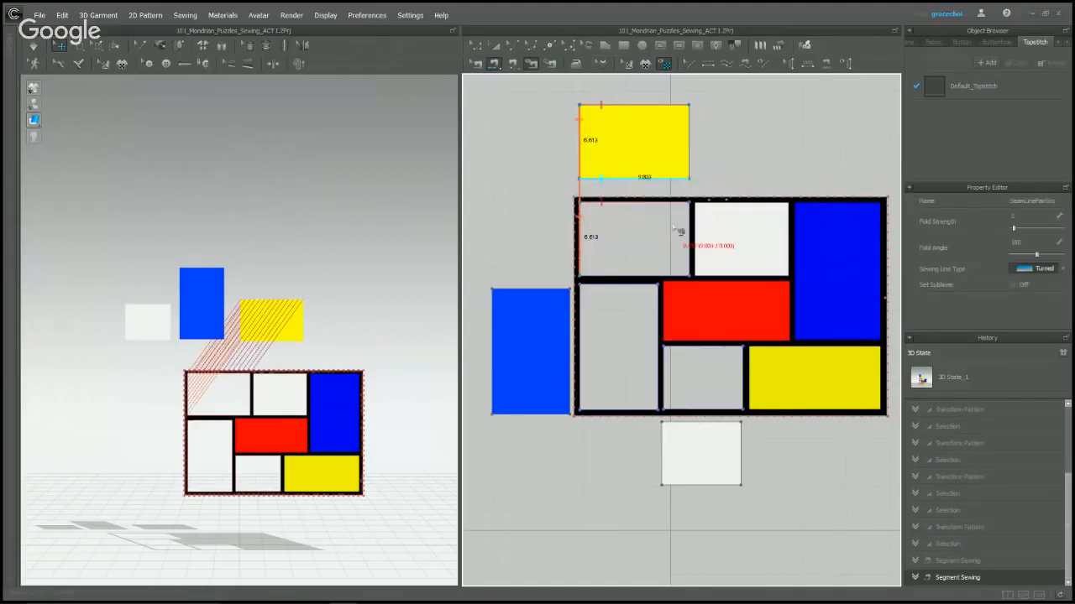
pyautogui.click(694, 237)
pyautogui.click(688, 138)
pyautogui.click(693, 238)
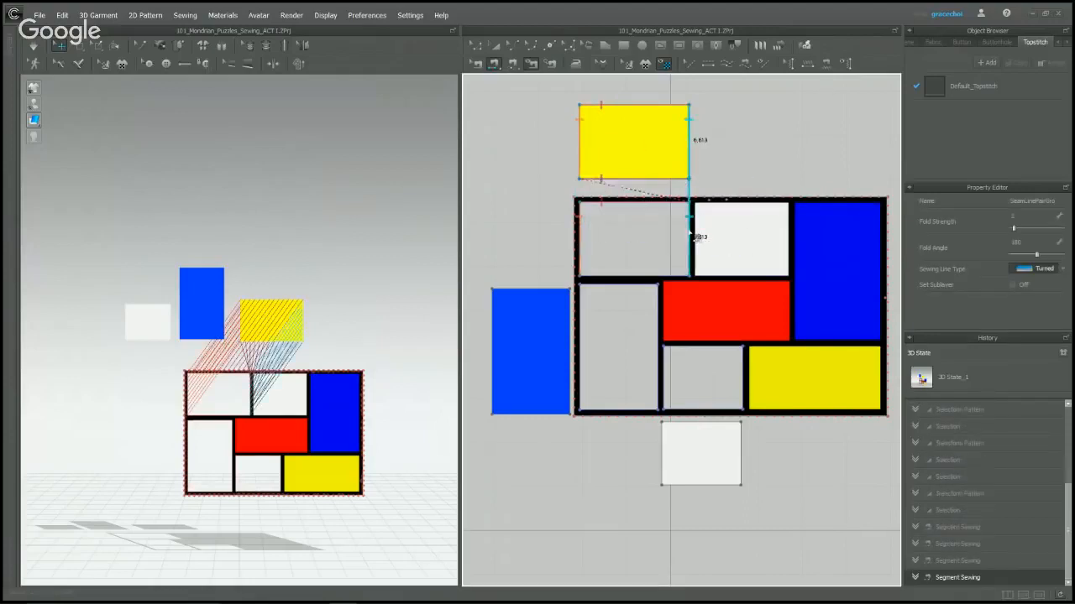
# Segment-sew the blue piece's right, top, left and bottom edges to the matching edges of the frame's lower-left opening.
pyautogui.click(570, 315)
pyautogui.click(659, 310)
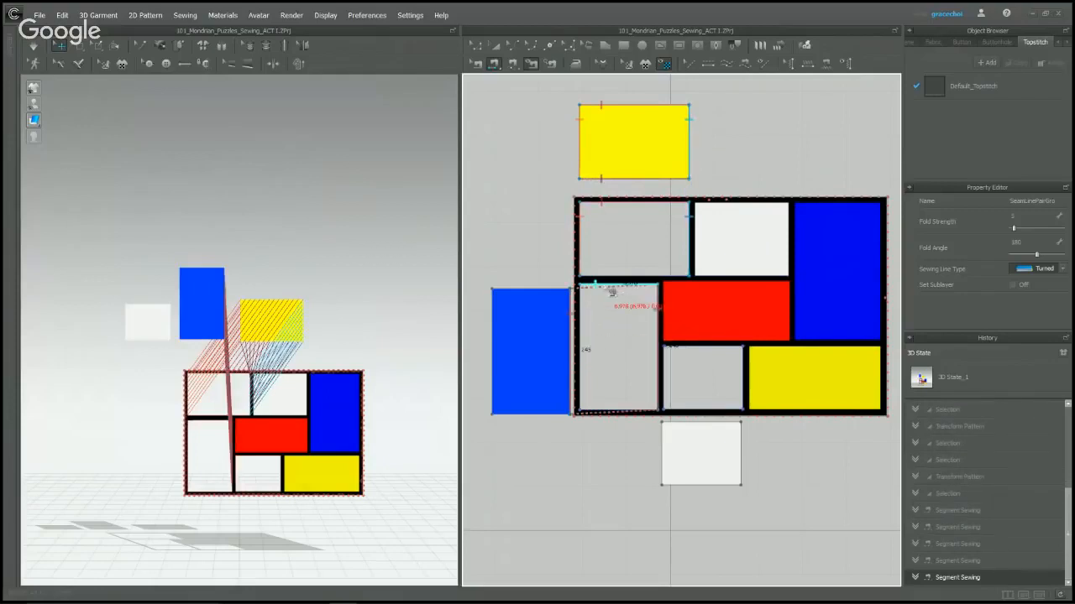
pyautogui.click(606, 287)
pyautogui.click(522, 289)
pyautogui.click(497, 325)
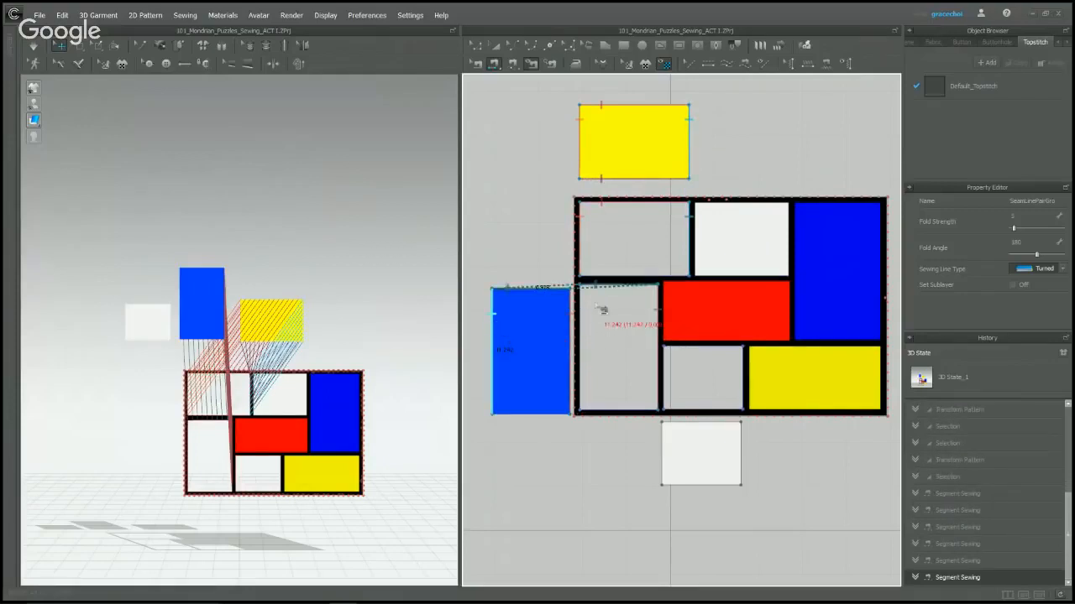
pyautogui.click(598, 351)
pyautogui.click(605, 412)
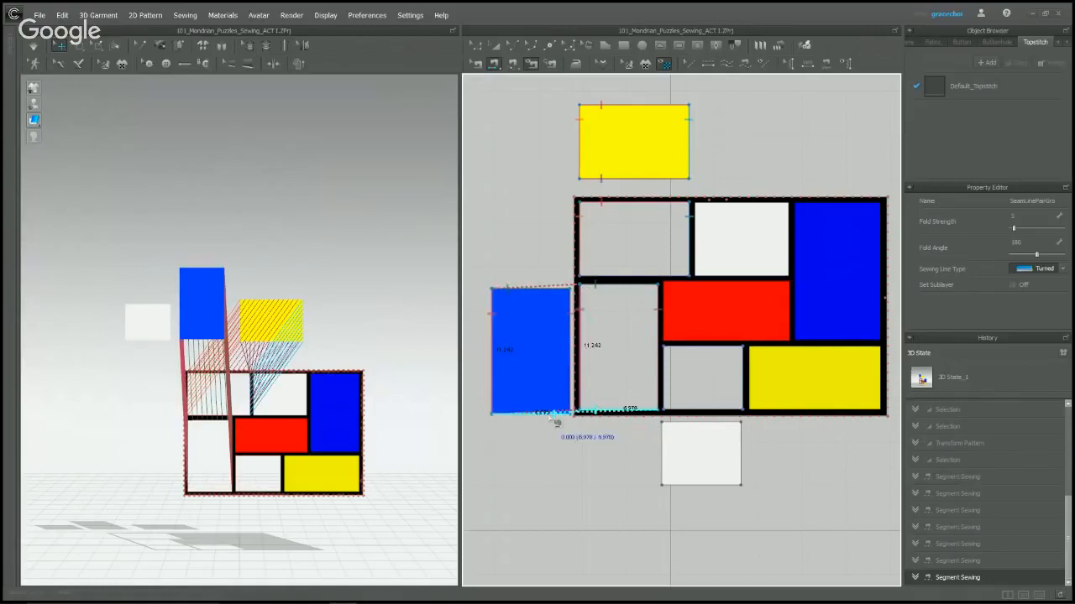
pyautogui.click(533, 412)
# Segment-sew the white piece's top, left, right and bottom edges to the matching edges of the frame's bottom opening.
pyautogui.click(684, 422)
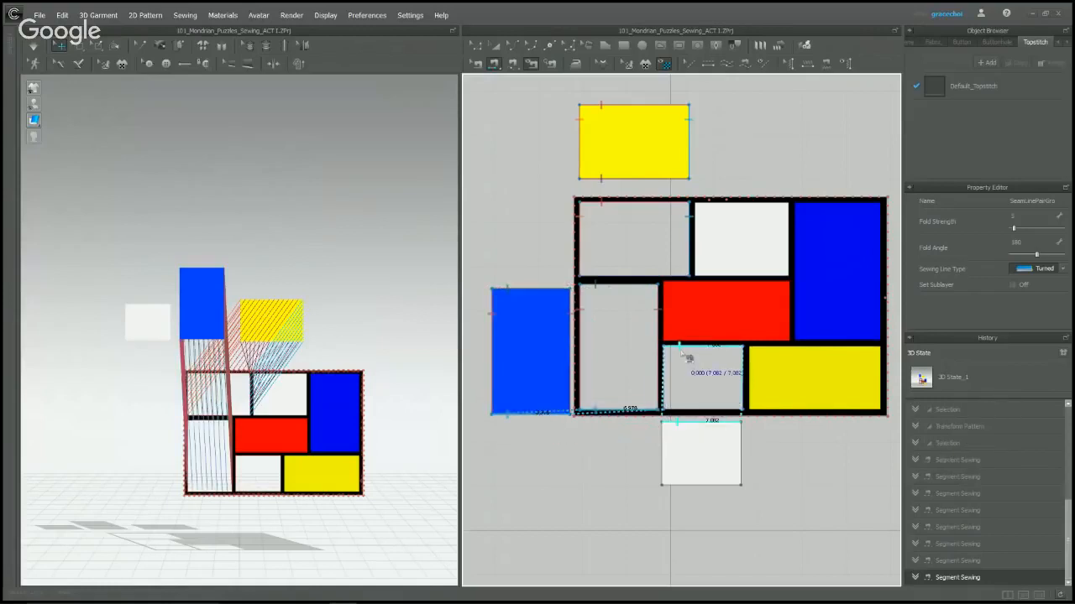
pyautogui.click(696, 360)
pyautogui.click(663, 447)
pyautogui.click(741, 379)
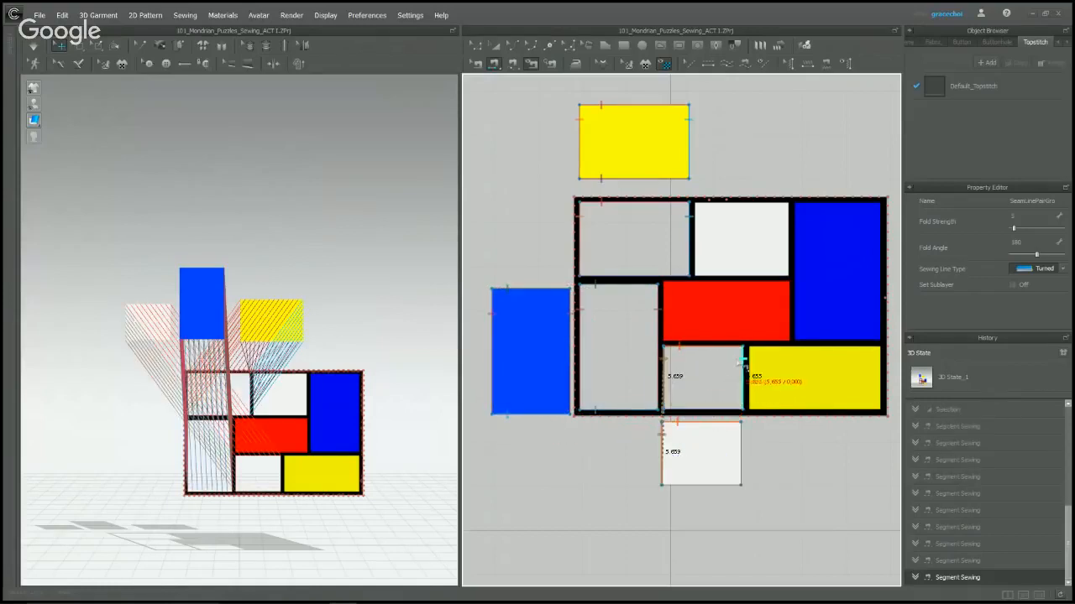
pyautogui.click(740, 451)
pyautogui.click(684, 412)
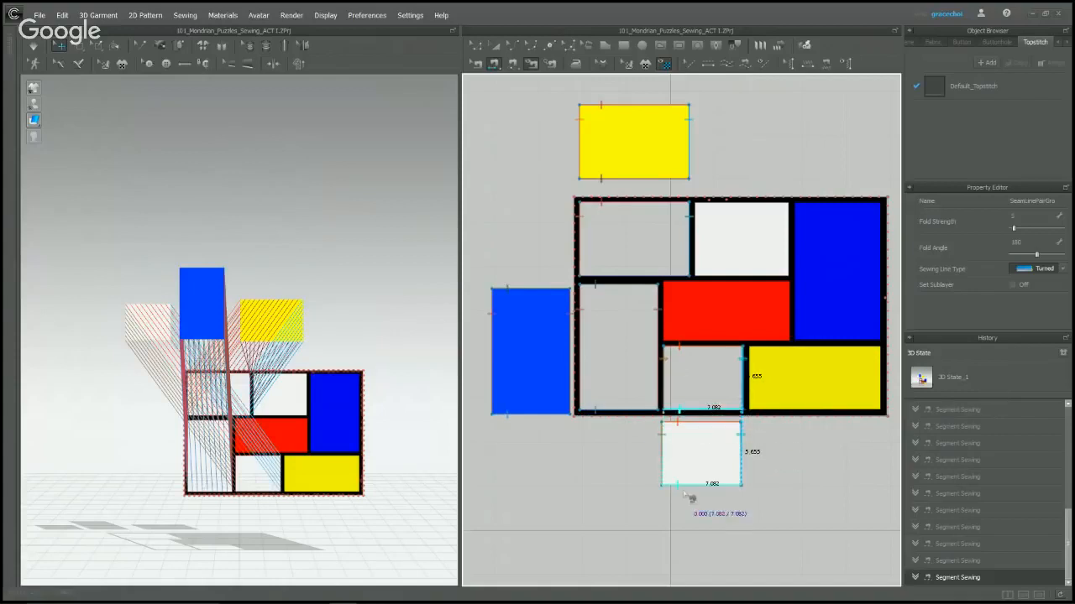
pyautogui.click(688, 484)
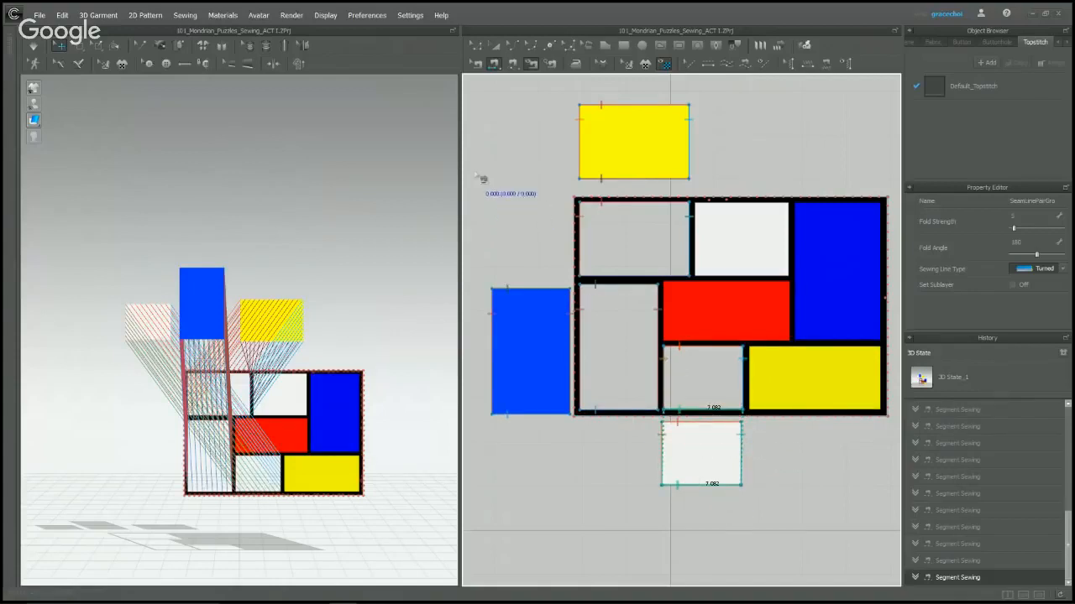
# Place the blue, white and yellow pieces over their openings in the 3D frame and clear the selection.
pyautogui.moveTo(209, 303); pyautogui.dragTo(216, 446)
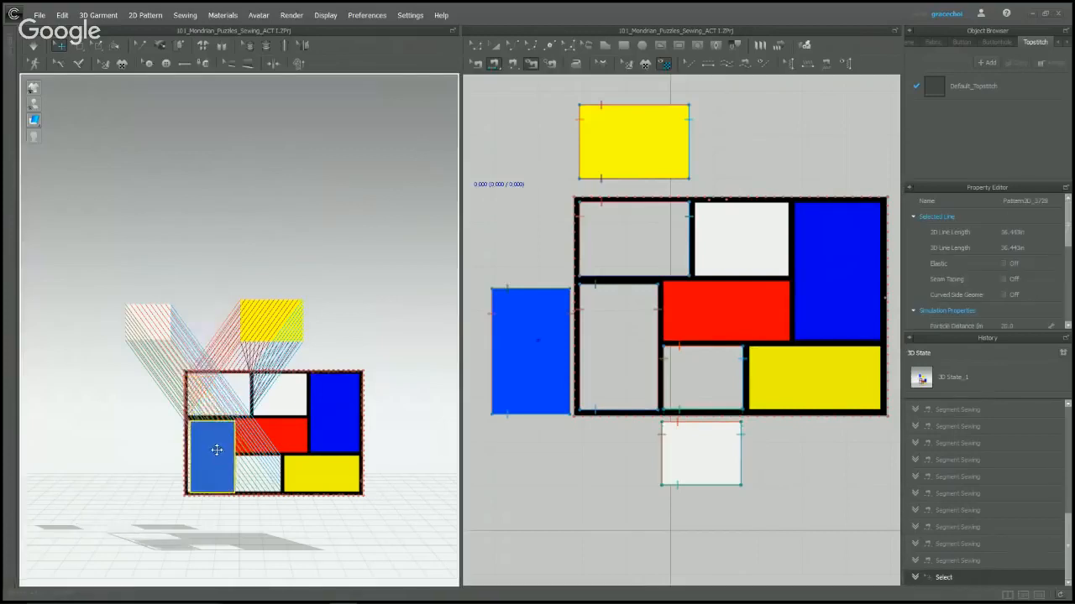
pyautogui.moveTo(156, 329); pyautogui.dragTo(251, 470)
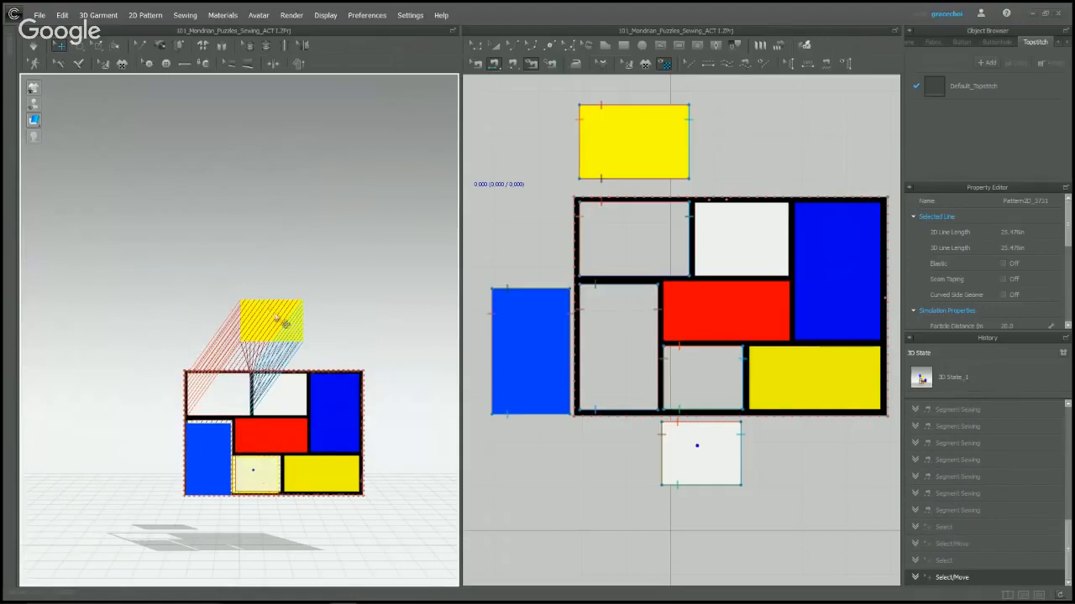
pyautogui.moveTo(271, 312); pyautogui.dragTo(220, 390)
pyautogui.click(309, 227)
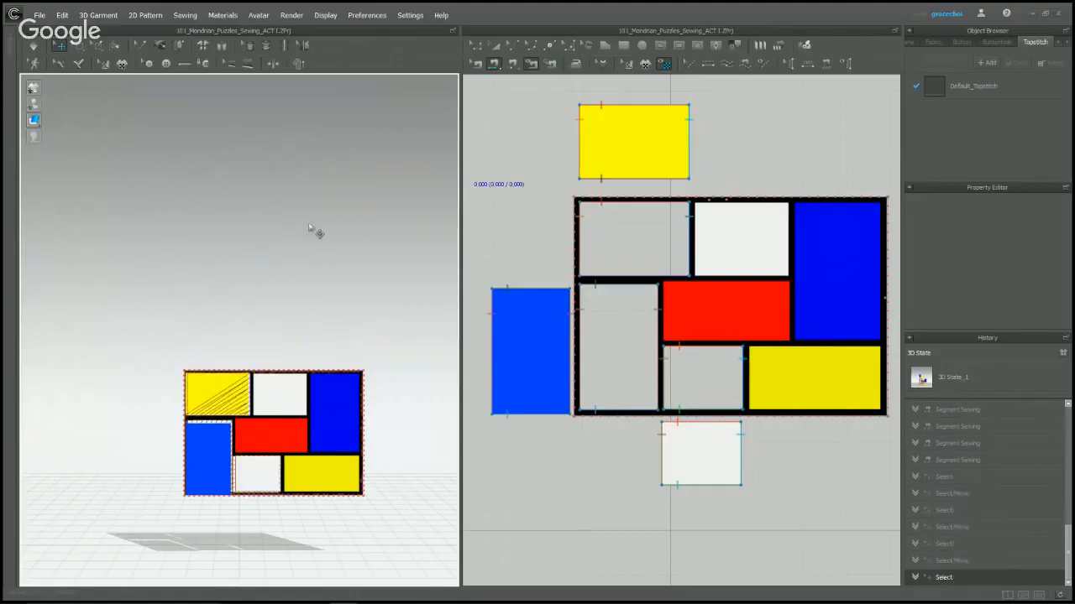
# Simulate the sewn Mondrian panel and stop the simulation.
pyautogui.press('space')
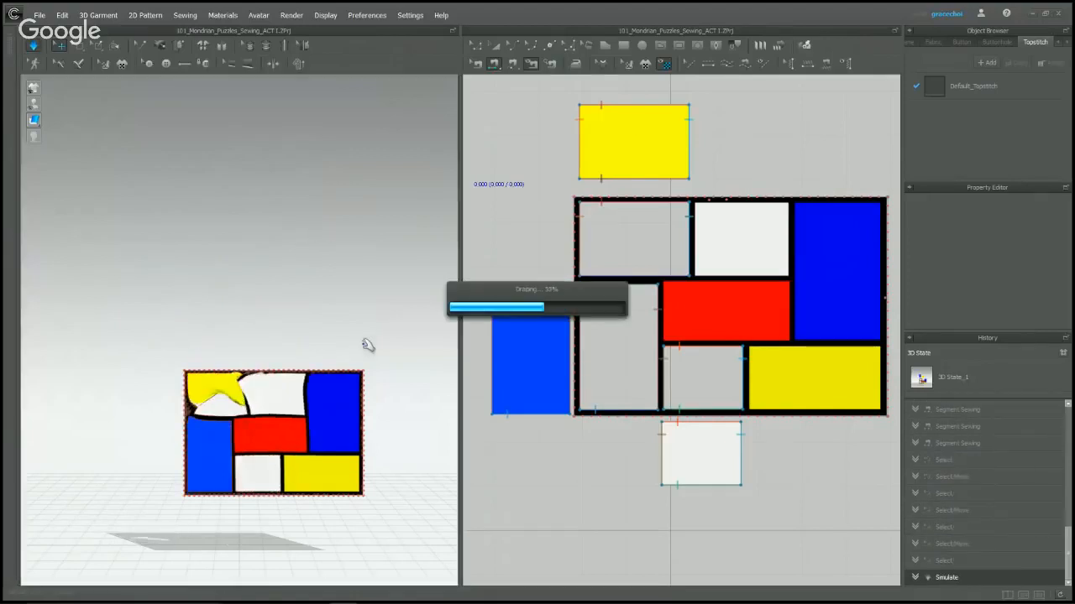
pyautogui.scroll(5, 372, 343)
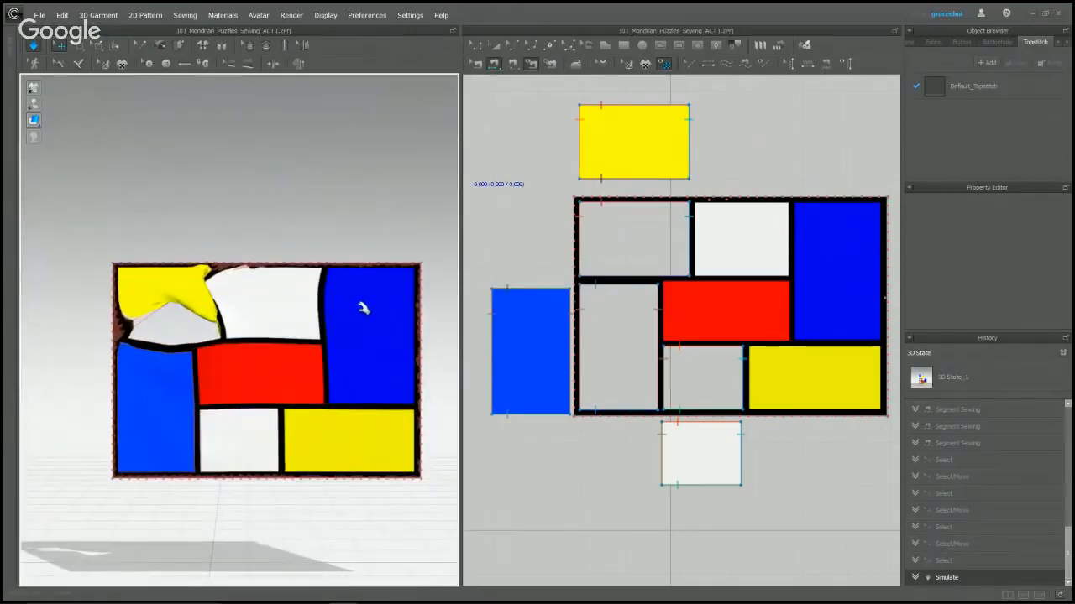
pyautogui.press('space')
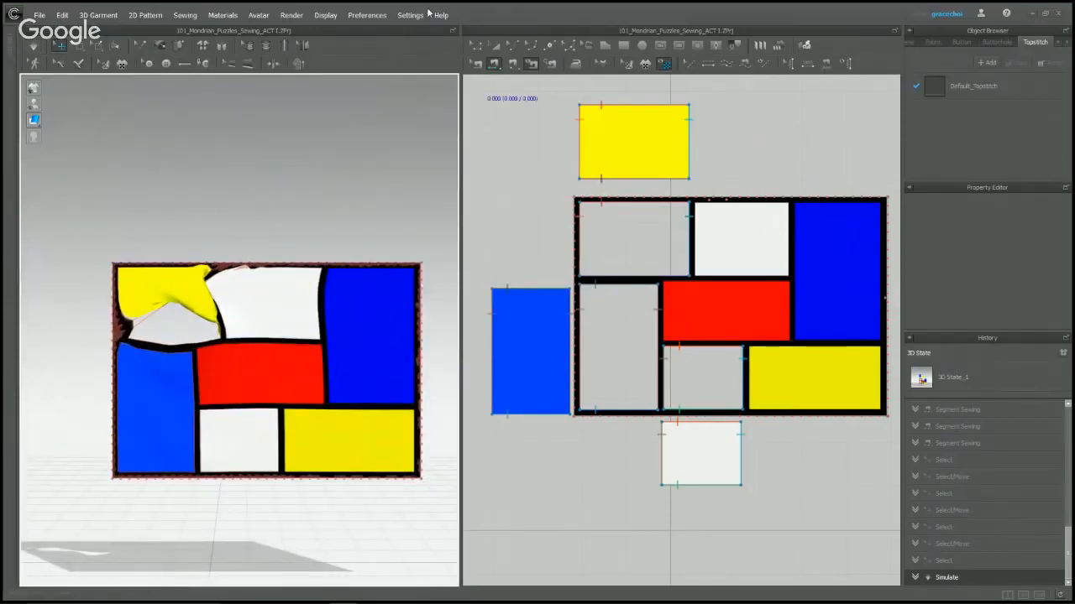
# Check with Edit Sewing which edges the seams of the blue, white and yellow pieces are paired with.
pyautogui.click(472, 68)
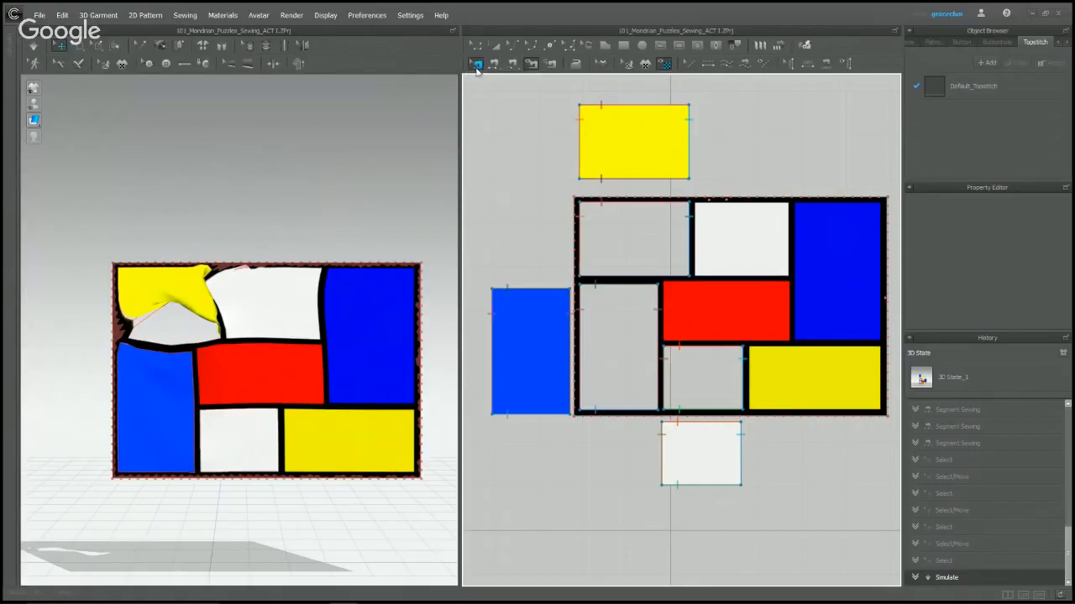
pyautogui.click(559, 288)
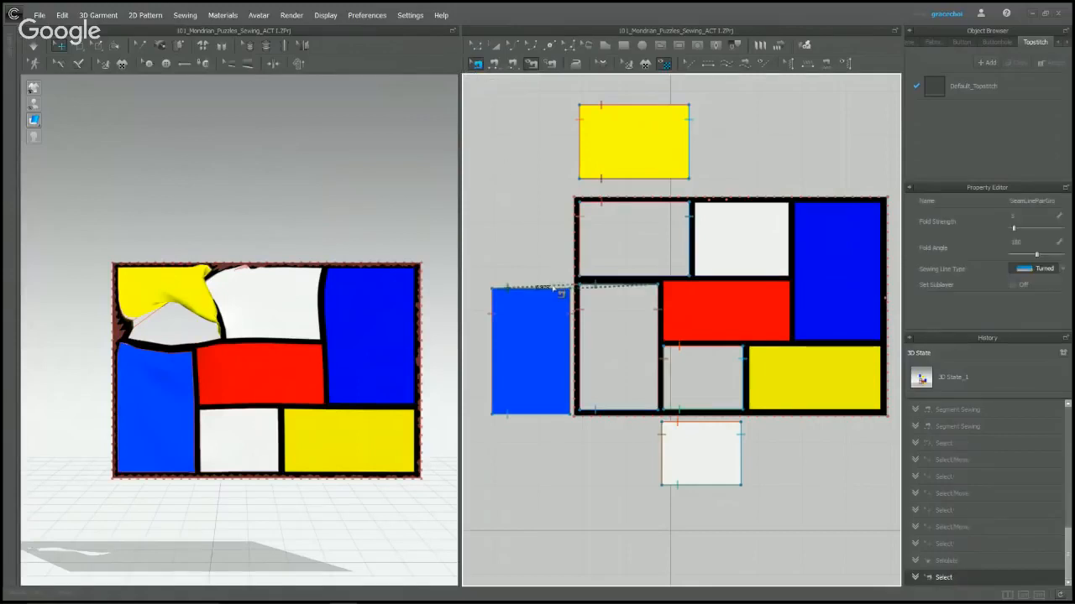
pyautogui.click(579, 323)
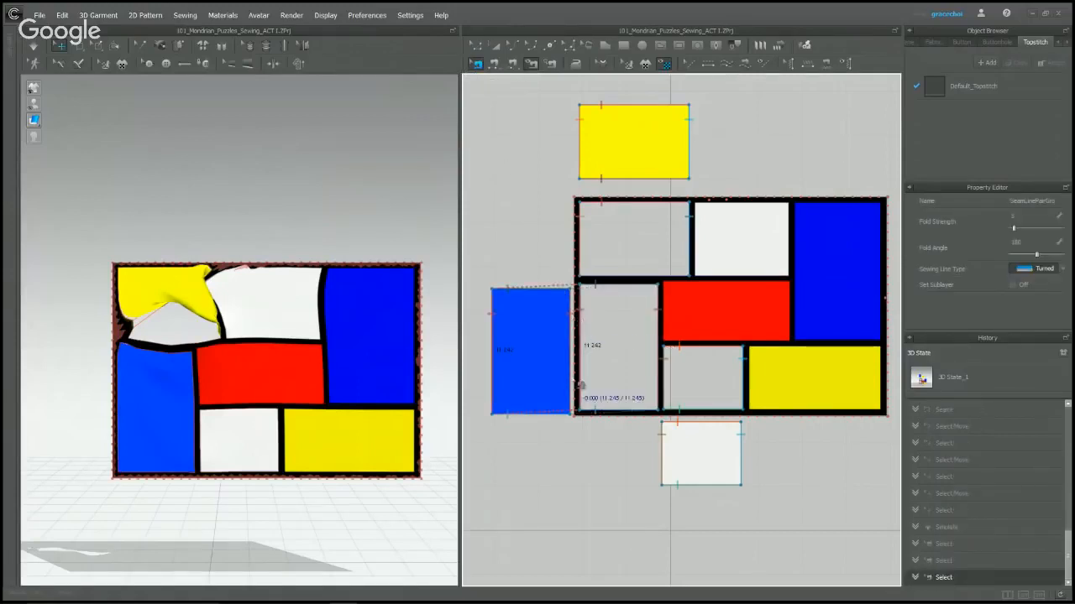
pyautogui.click(551, 420)
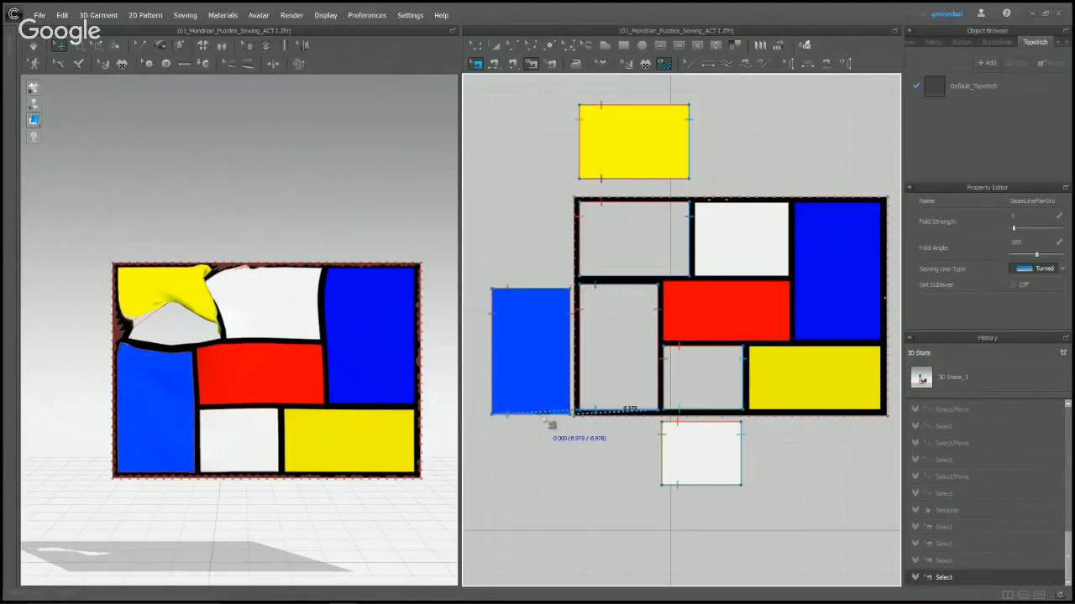
pyautogui.click(675, 448)
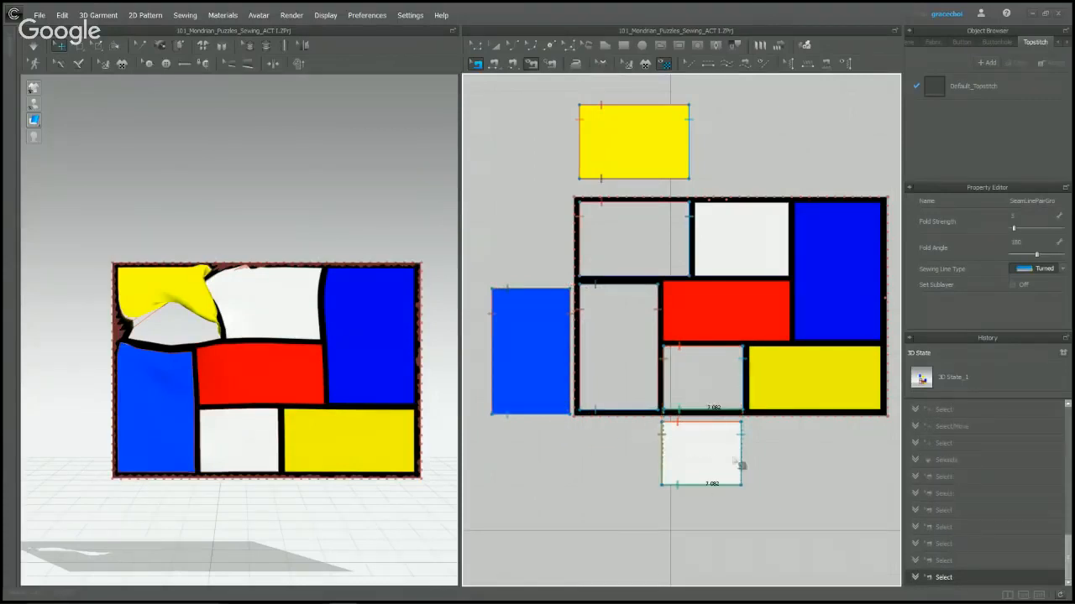
pyautogui.click(626, 119)
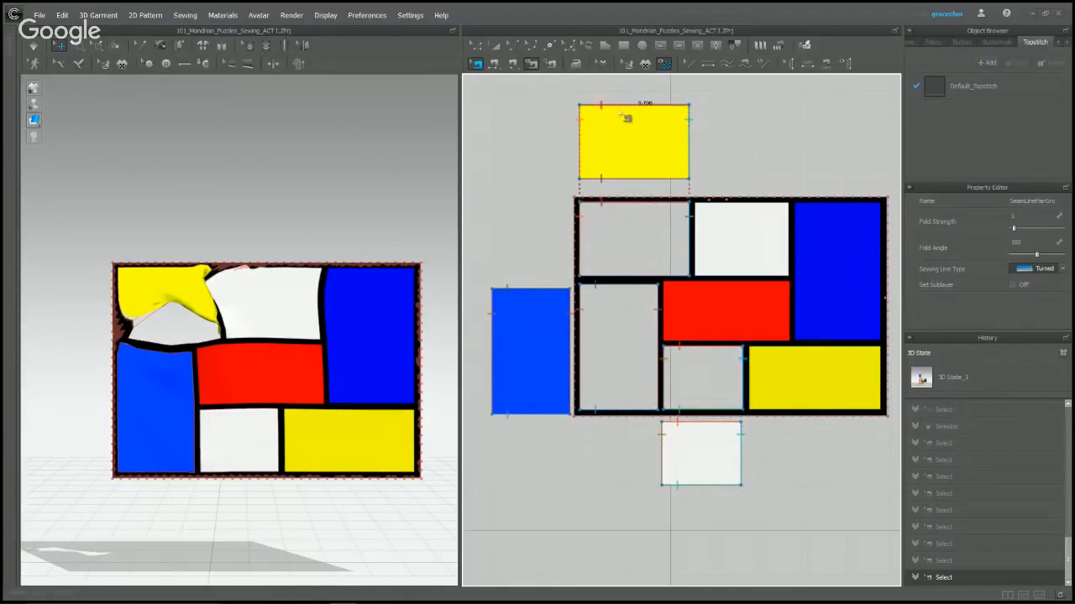
# Delete the faulty seam joining the yellow piece's bottom edge to the right edge of its frame opening.
pyautogui.click(642, 179)
pyautogui.scroll(2, 702, 139)
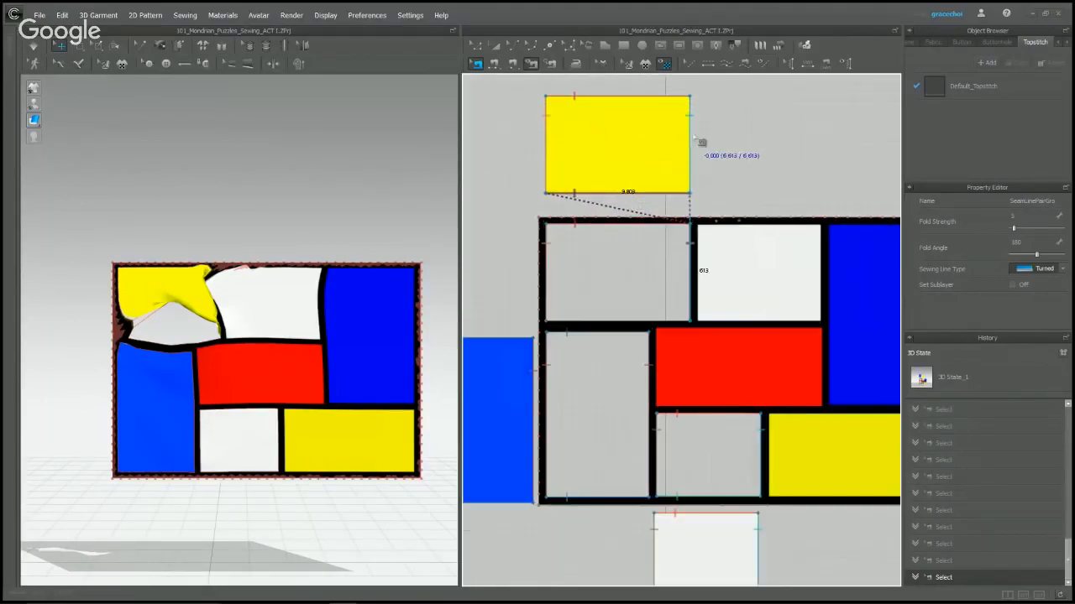
pyautogui.moveTo(703, 149); pyautogui.dragTo(744, 175, button='right')
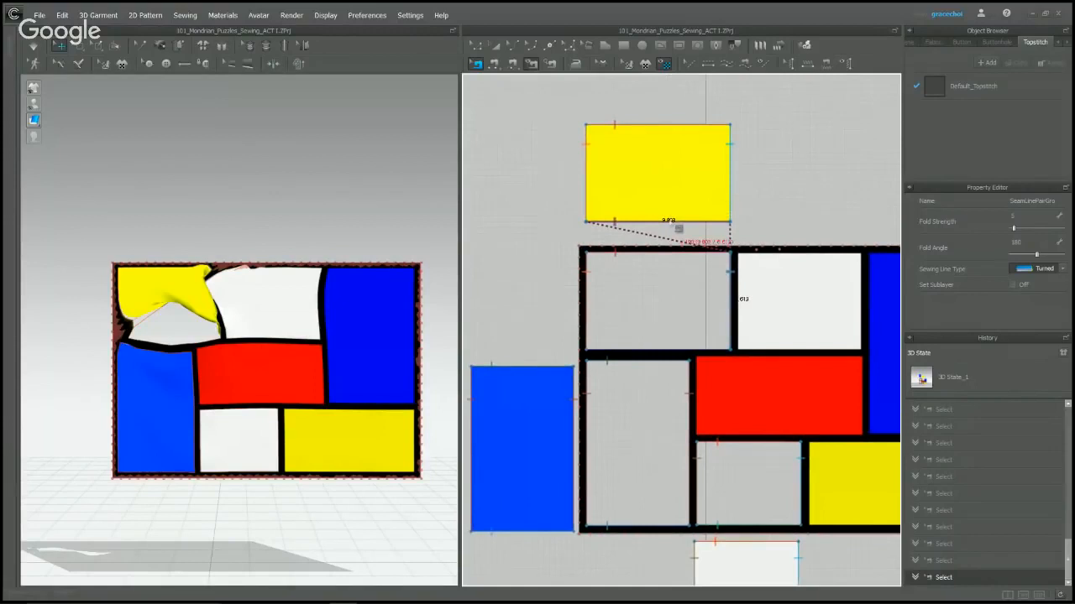
pyautogui.rightClick(670, 222)
pyautogui.click(724, 261)
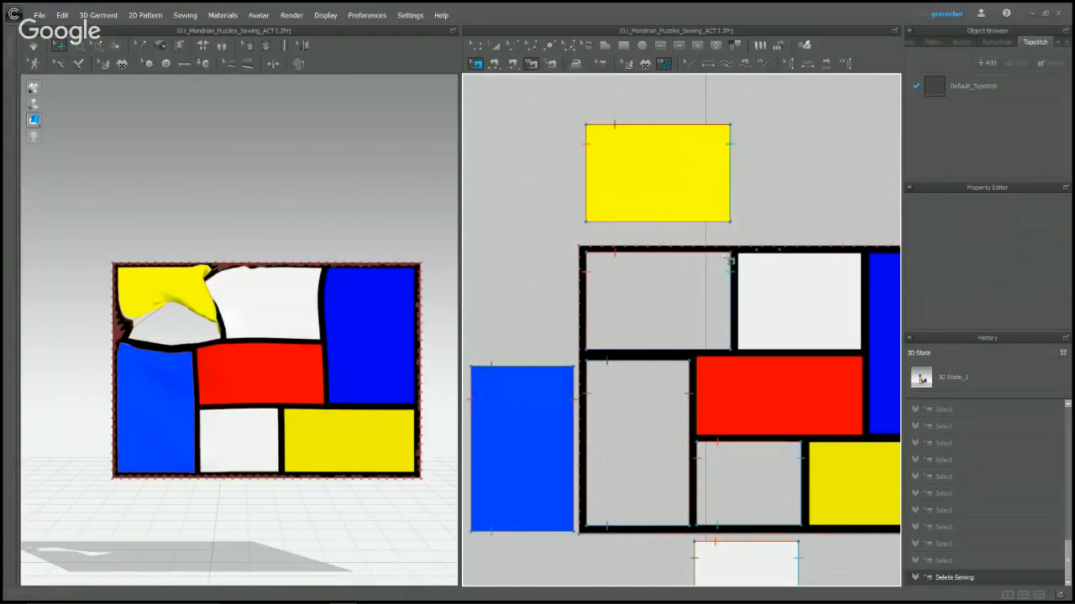
# Segment-sew the yellow piece's bottom edge to the bottom edge of the frame's upper-left opening.
pyautogui.press('z')
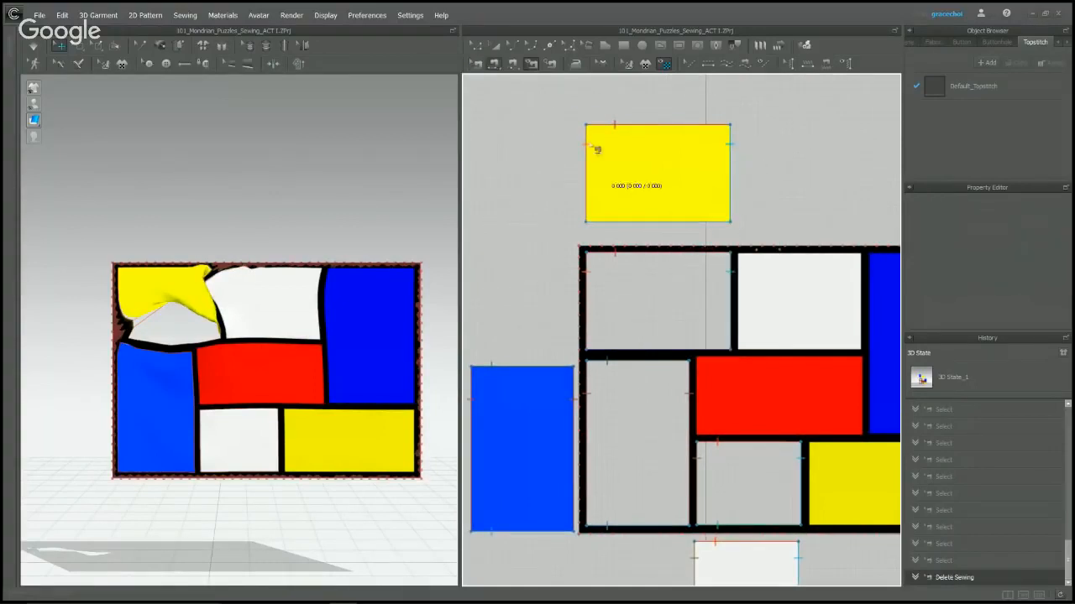
pyautogui.click(613, 223)
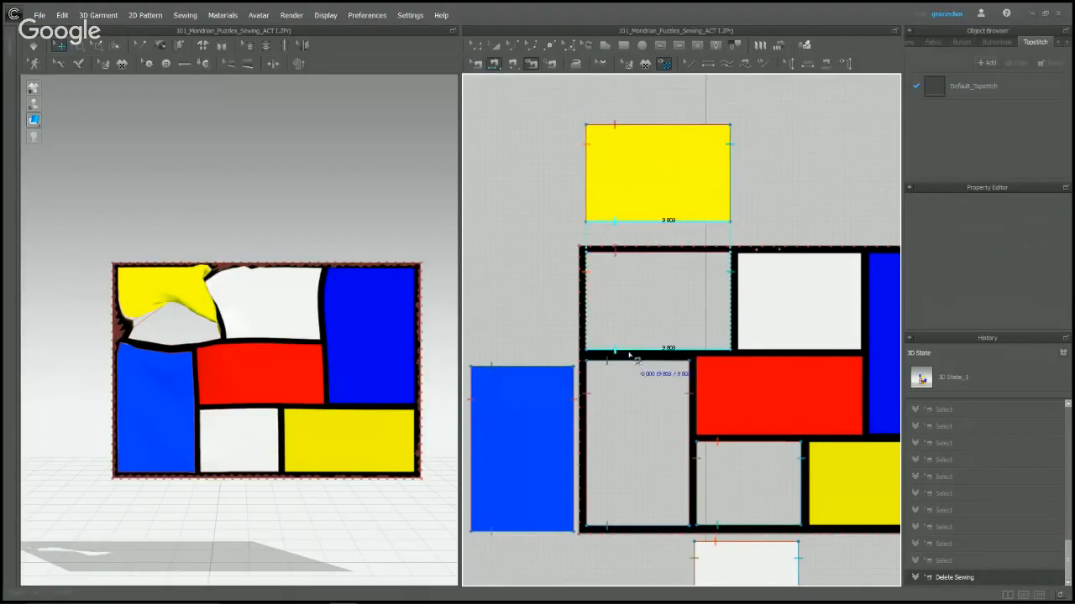
pyautogui.click(638, 348)
# Simulate the corrected Mondrian panel and pull its lower white piece smooth.
pyautogui.click(302, 225)
pyautogui.press('space')
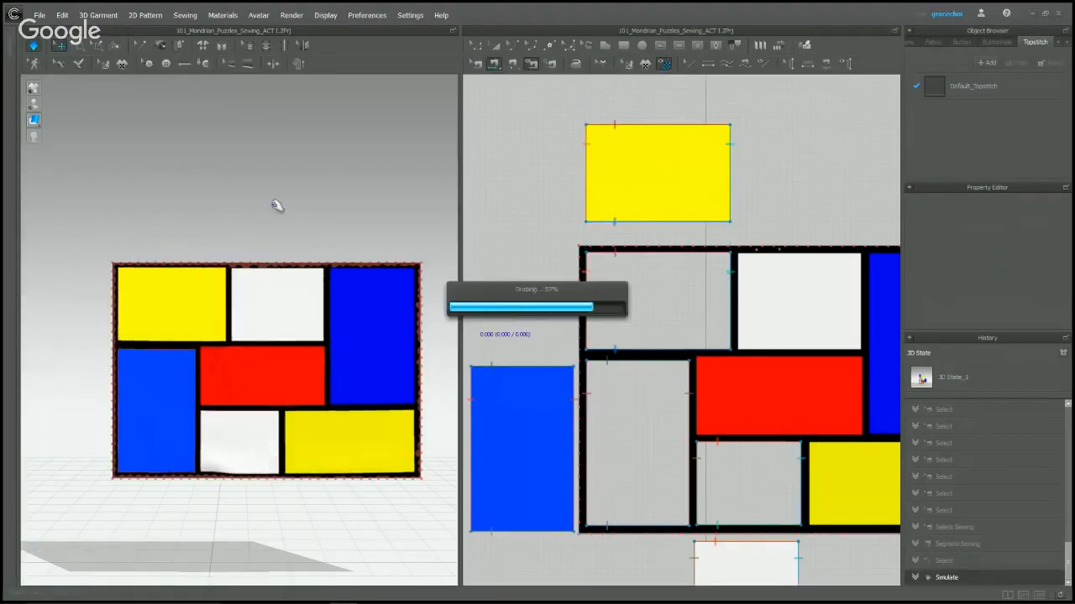
pyautogui.click(243, 456)
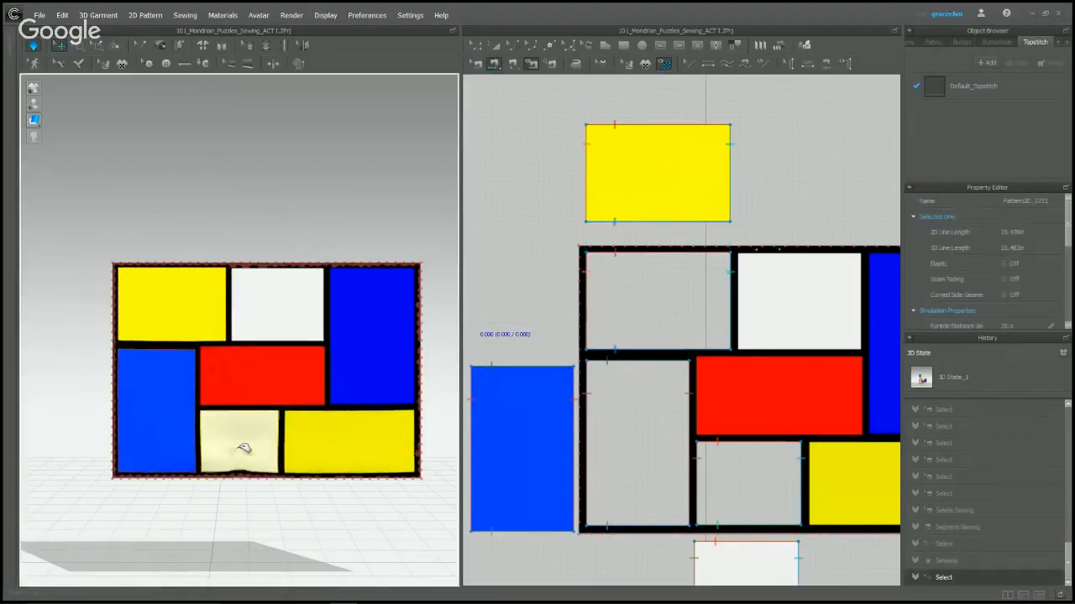
pyautogui.click(302, 143)
pyautogui.scroll(-4, 601, 242)
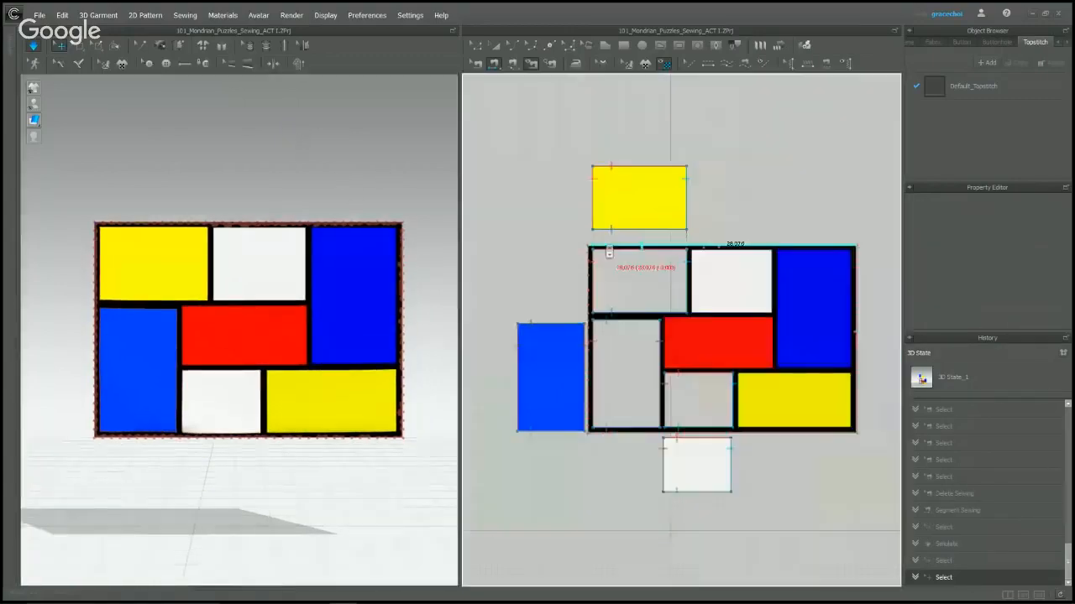
# Open the 150_Intro to Free Sewing project from the ACT I library folder and close its instruction note.
pyautogui.press('a')
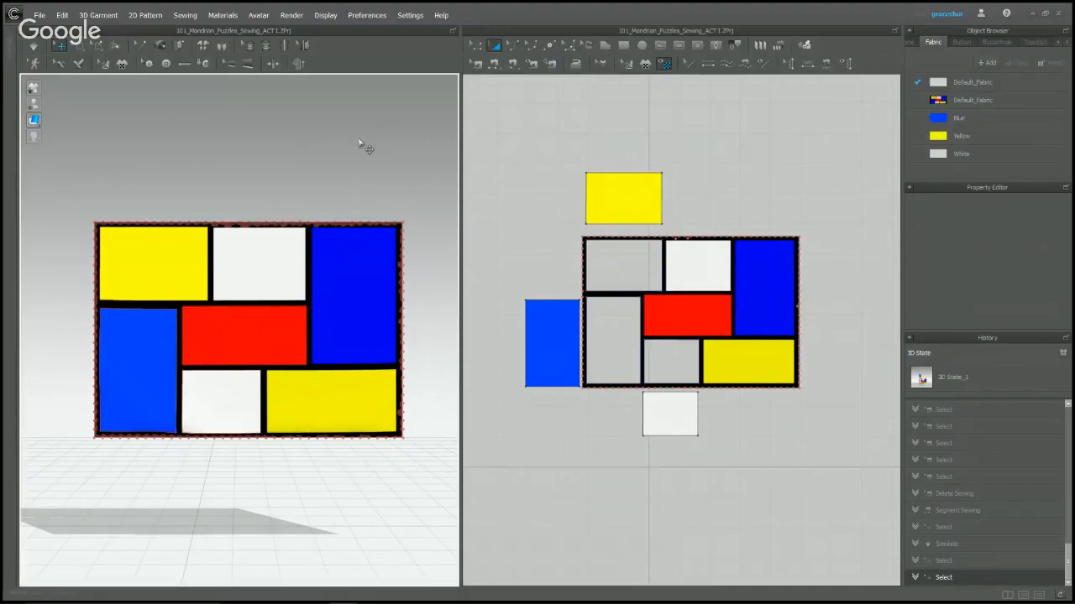
pyautogui.hotkey('ctrl', 'l')
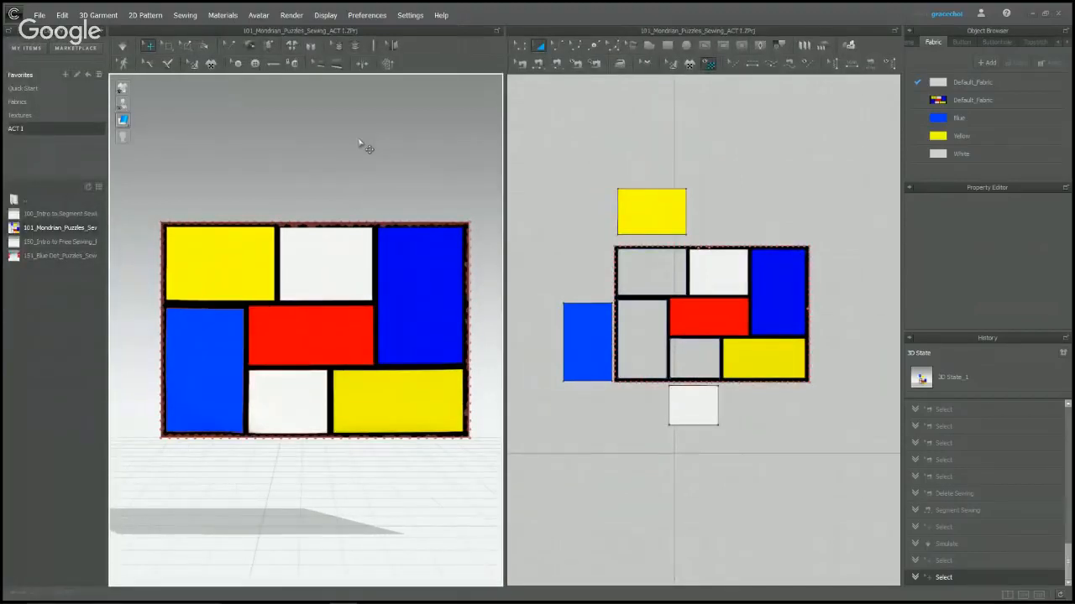
pyautogui.doubleClick(59, 241)
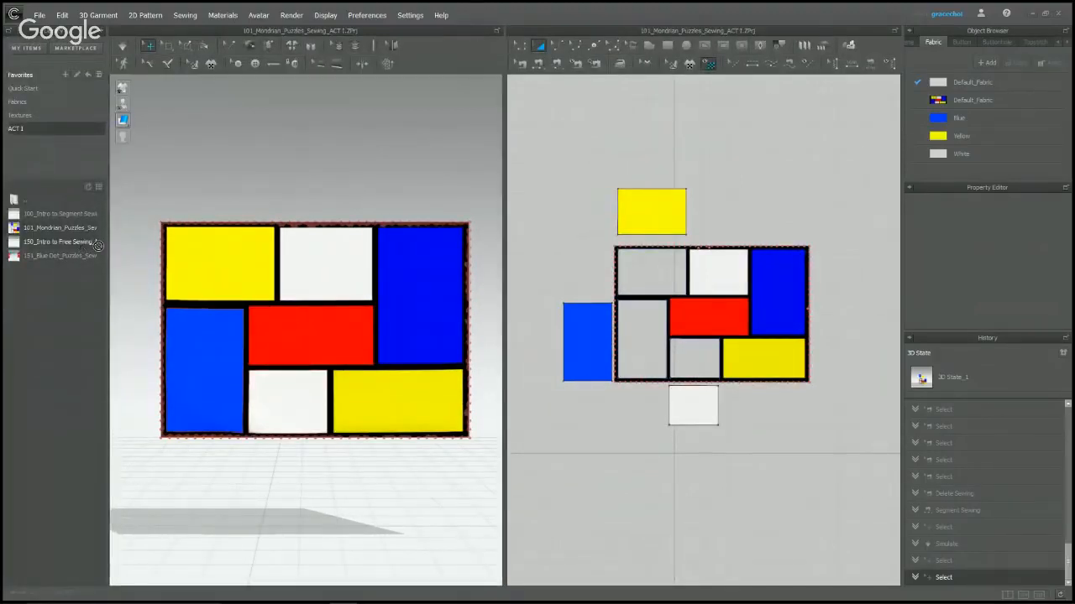
pyautogui.click(532, 322)
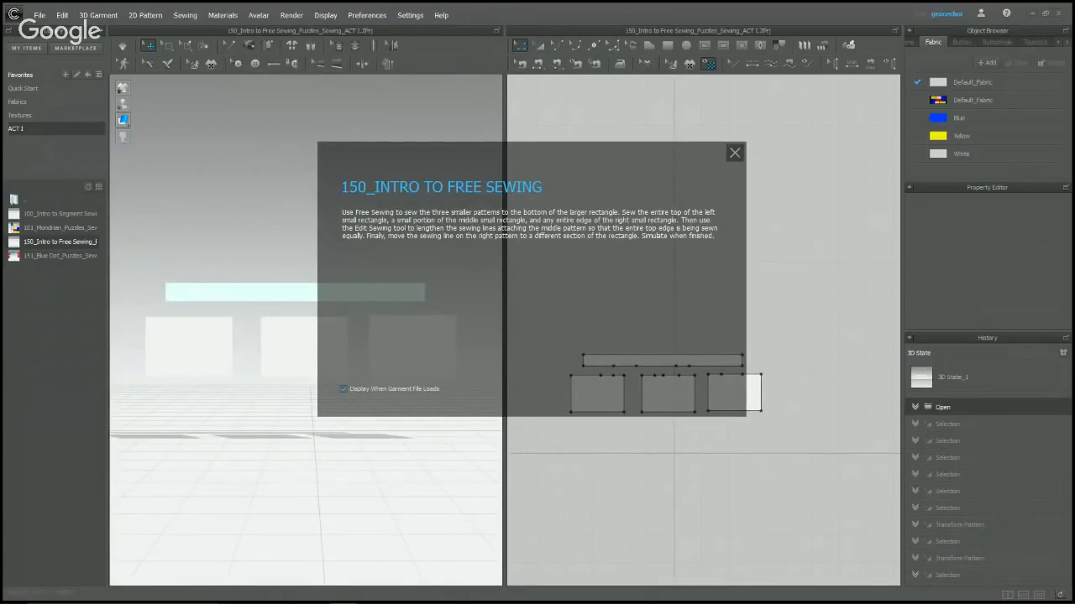
pyautogui.click(734, 152)
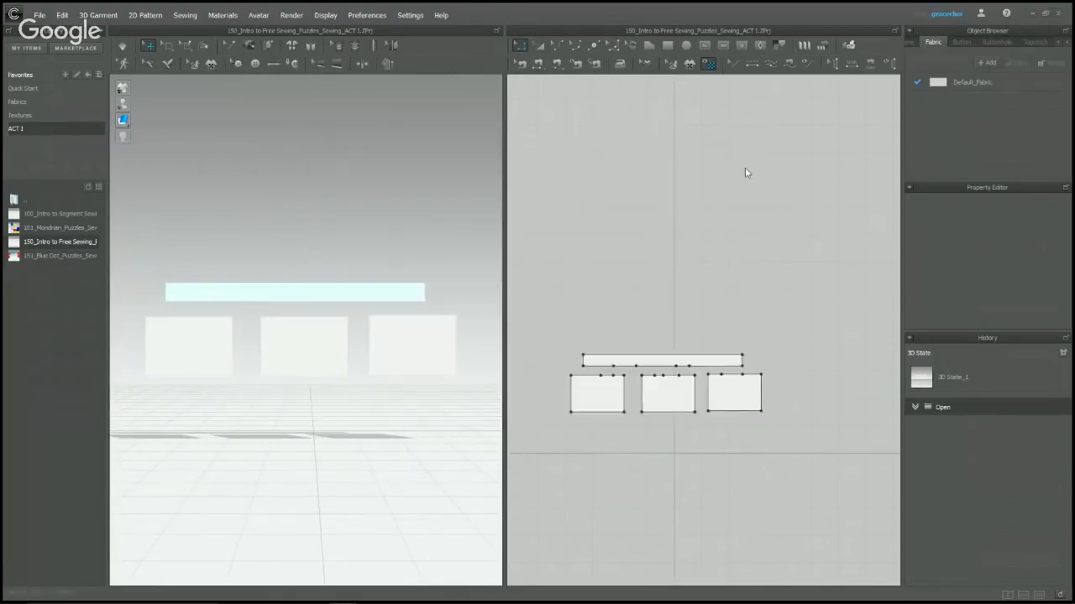
# Free-sew the left small rectangle's entire top edge to an equal 7.634 length starting at the left end of the long rectangle's bottom edge.
pyautogui.scroll(3, 737, 210)
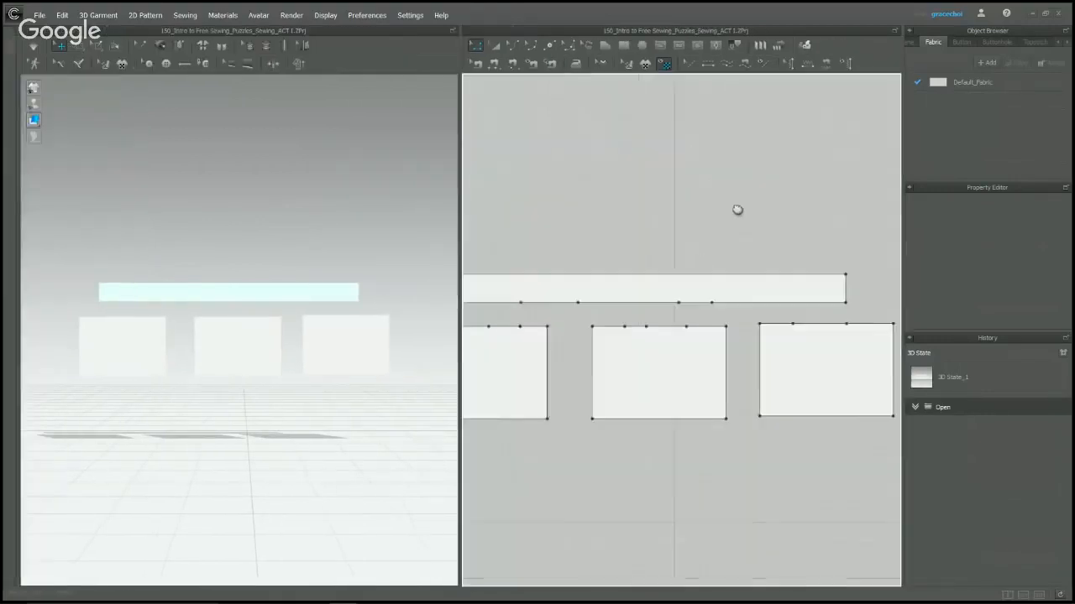
pyautogui.scroll(-2, 738, 215)
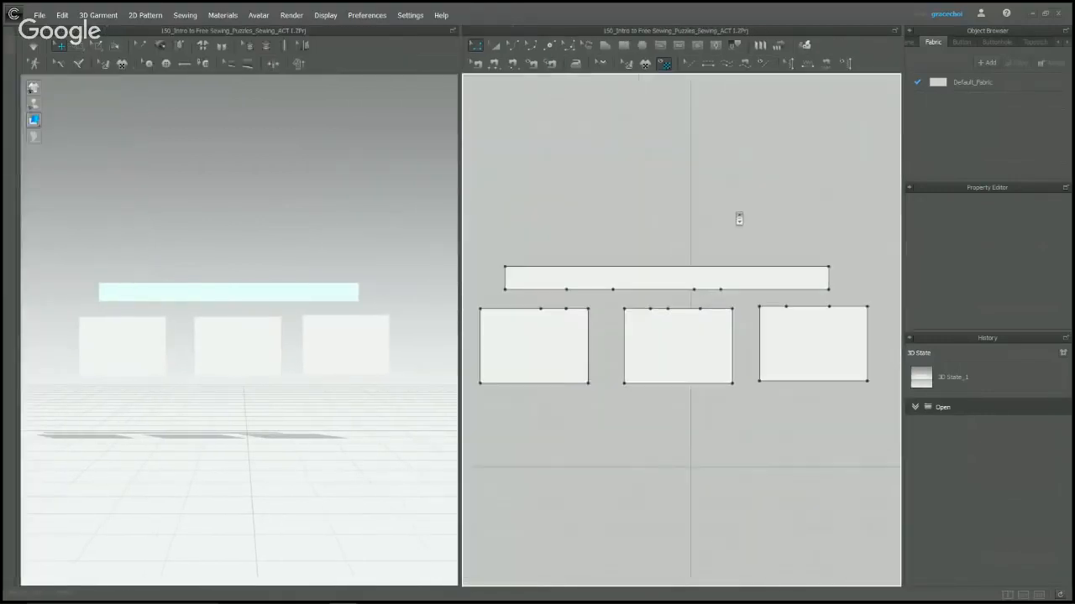
pyautogui.click(513, 67)
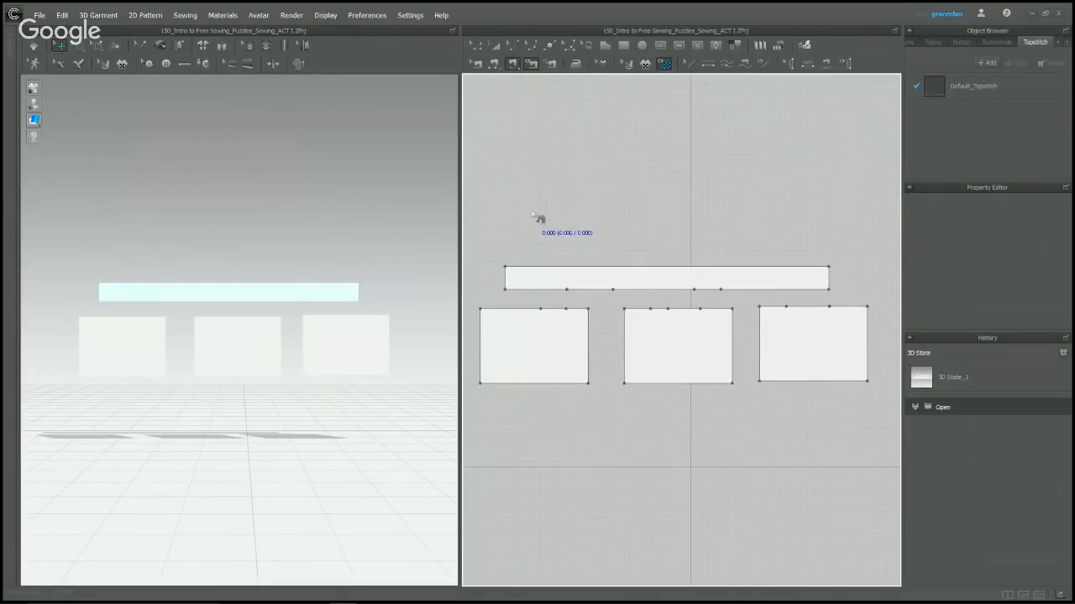
pyautogui.click(481, 311)
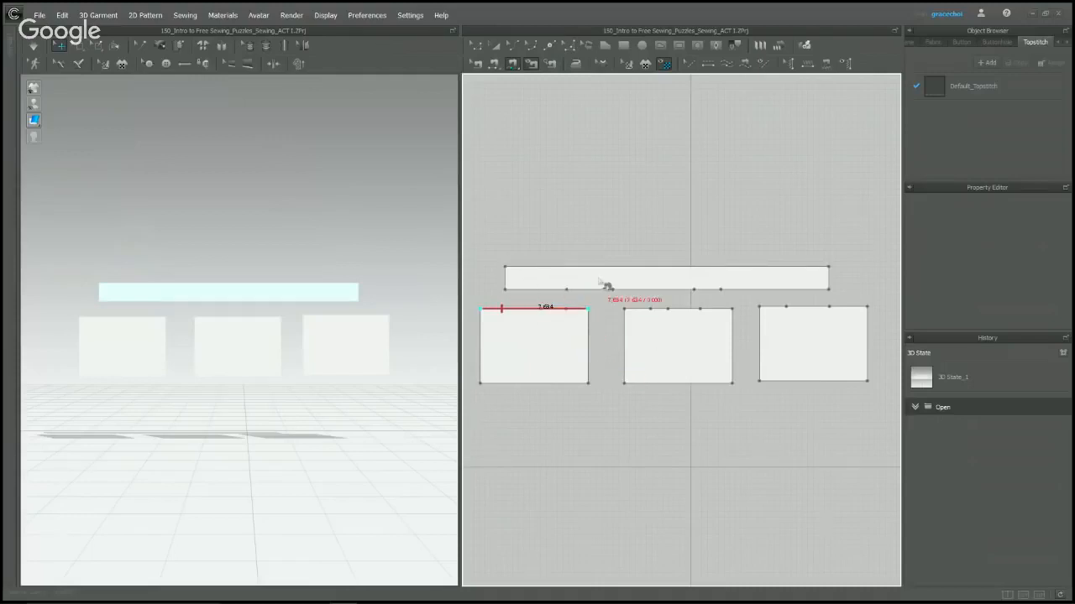
pyautogui.scroll(3, 588, 319)
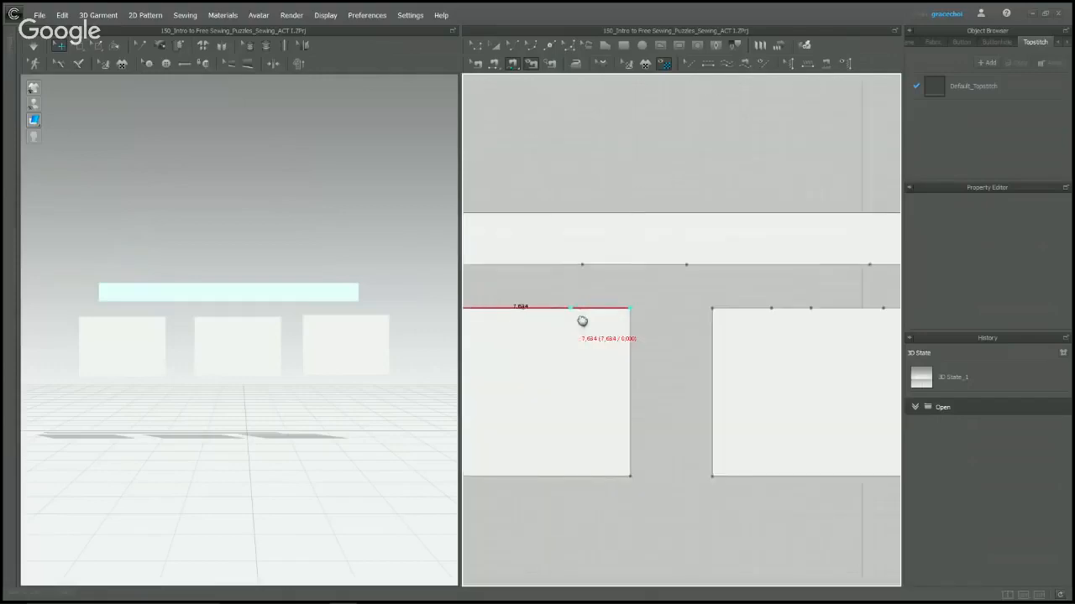
pyautogui.scroll(-1, 638, 290)
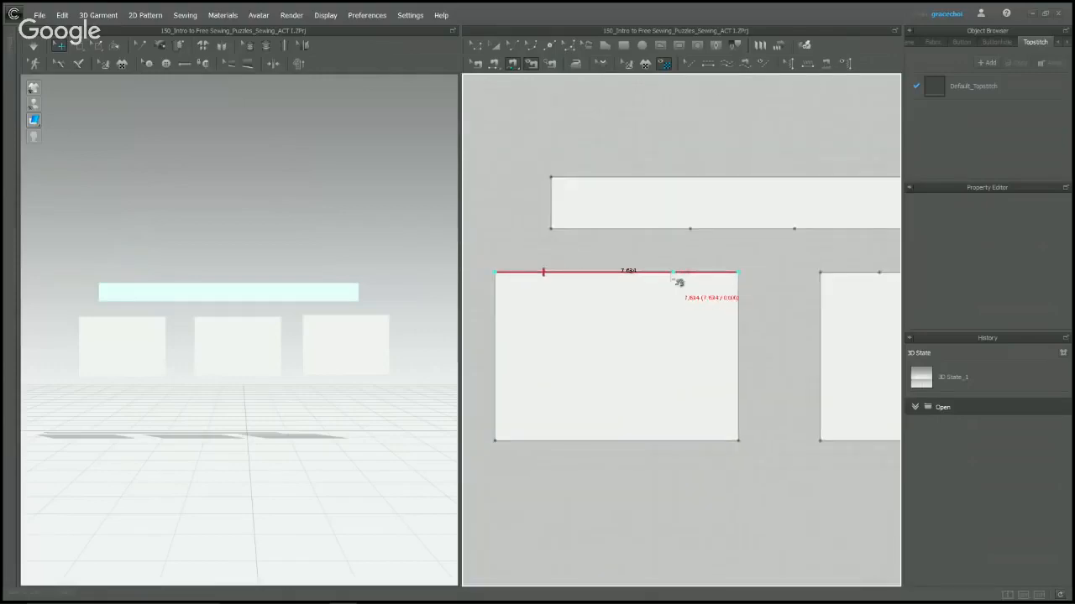
pyautogui.click(616, 250)
pyautogui.click(552, 230)
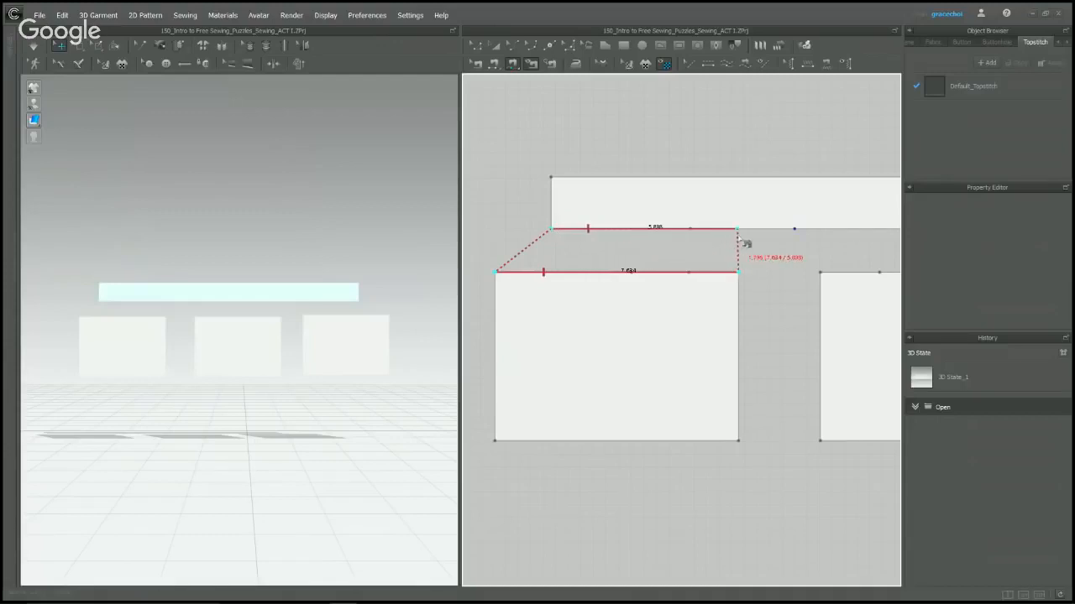
pyautogui.moveTo(787, 241); pyautogui.dragTo(635, 254, button='middle')
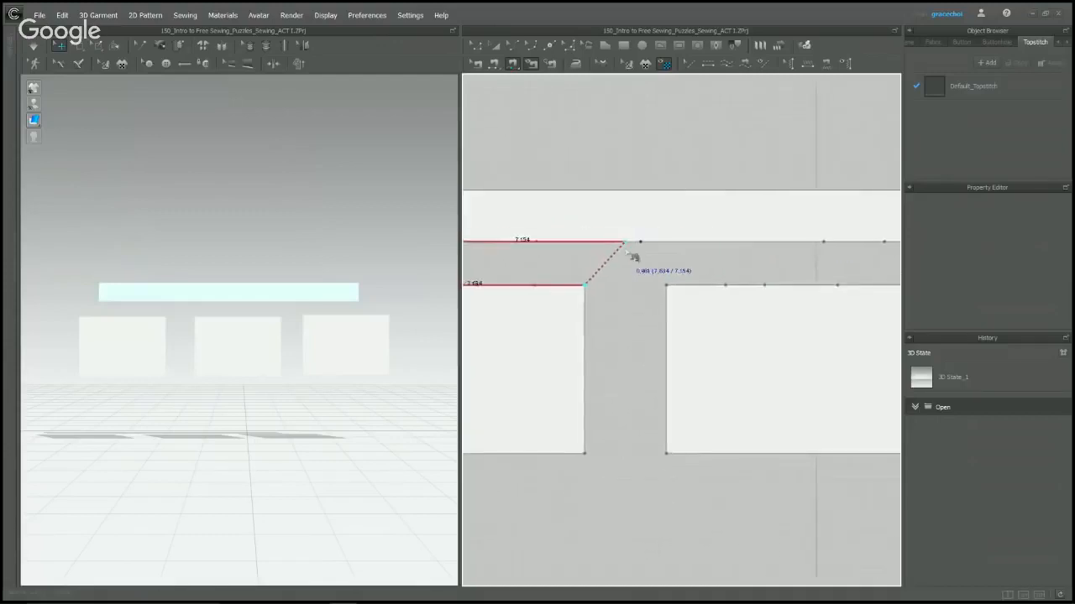
pyautogui.scroll(8, 636, 253)
pyautogui.click(663, 221)
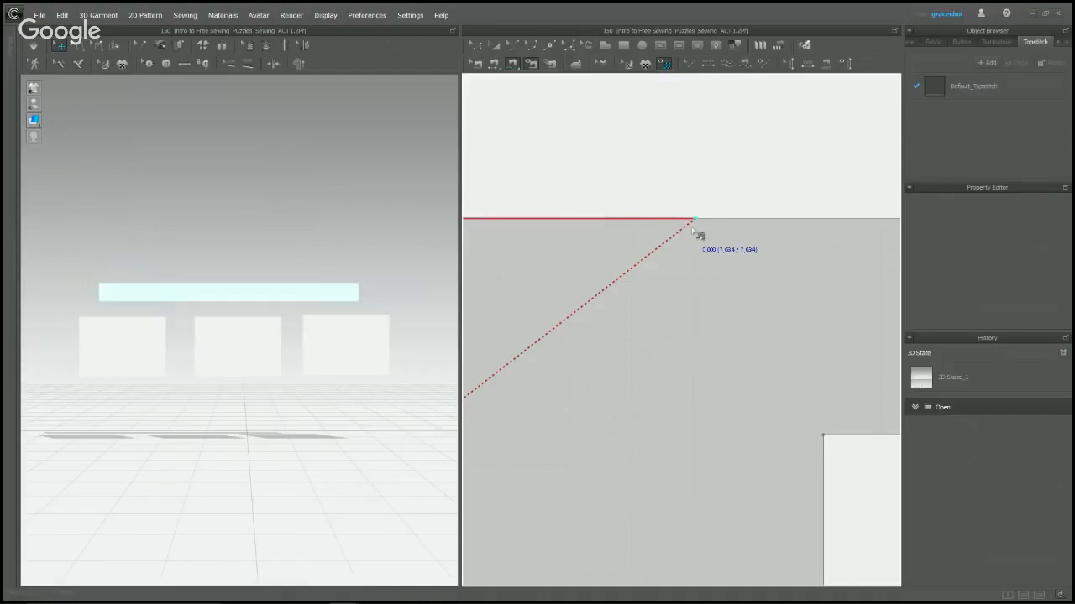
pyautogui.click(693, 220)
pyautogui.scroll(-5, 682, 303)
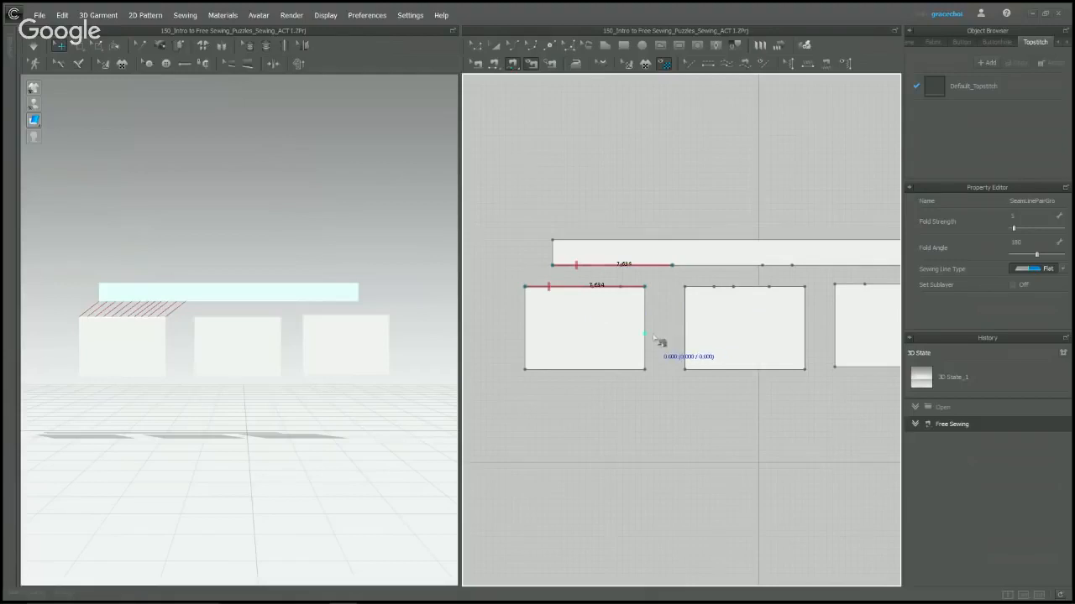
# Free-sew about 2.32 of the middle small rectangle's top edge to an equal length of the long rectangle's bottom edge above it.
pyautogui.moveTo(672, 333); pyautogui.dragTo(633, 330, button='middle')
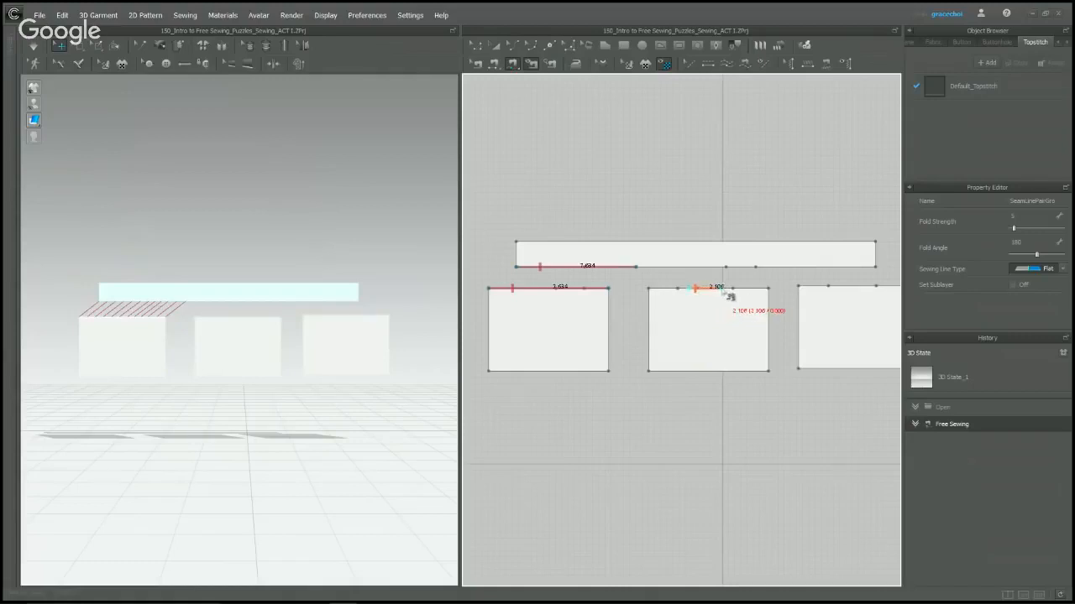
pyautogui.scroll(3, 729, 293)
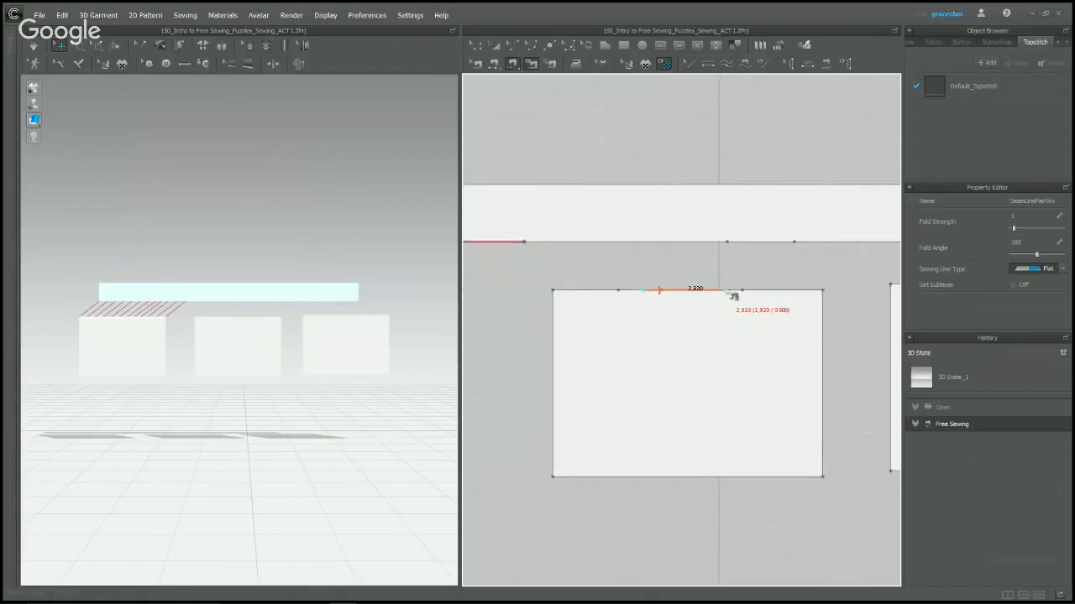
pyautogui.click(641, 242)
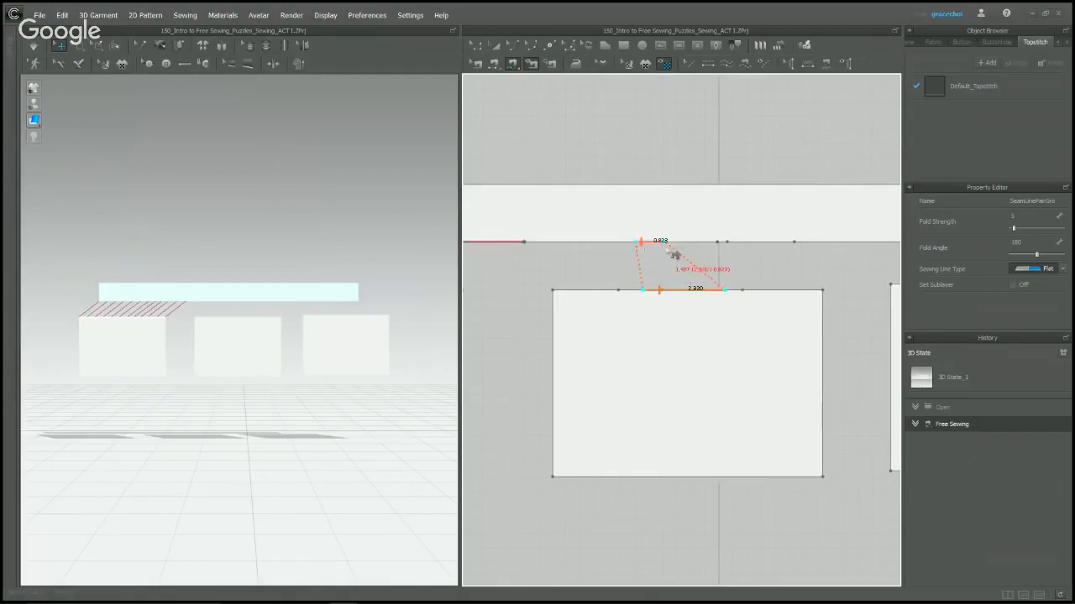
pyautogui.click(716, 250)
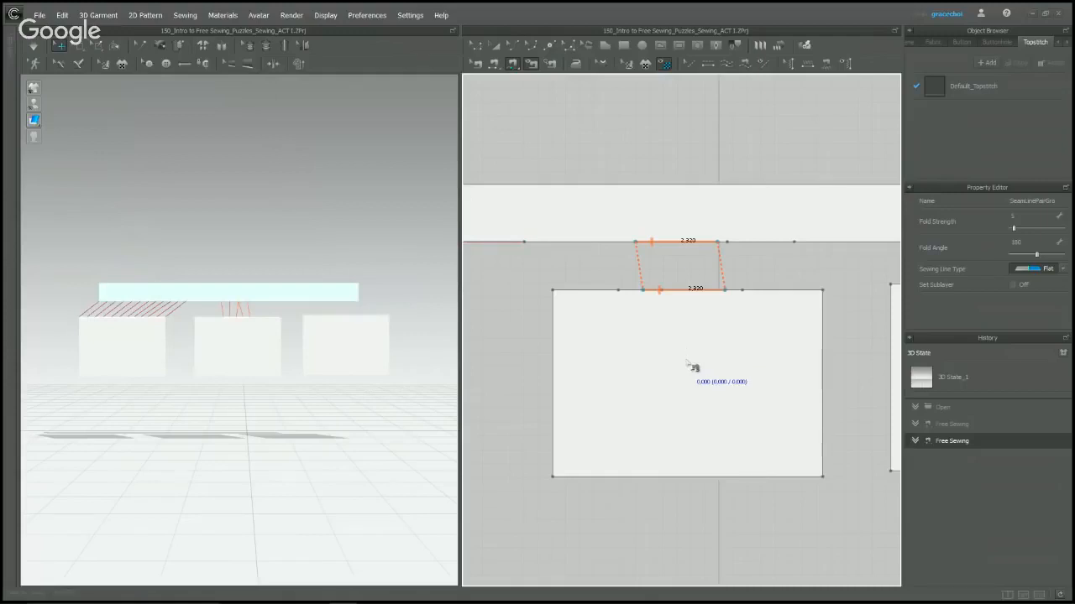
# Free-sew the right small rectangle's entire top edge to an equal 7.634 length at the right end of the long rectangle's bottom edge.
pyautogui.scroll(-2, 690, 367)
pyautogui.moveTo(690, 367); pyautogui.dragTo(436, 348, button='middle')
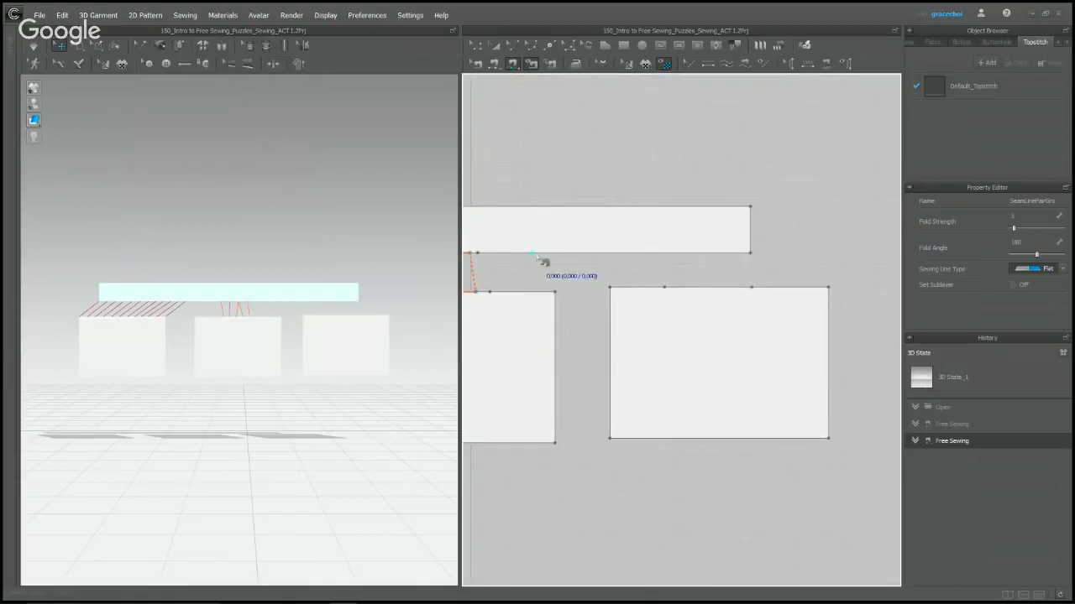
pyautogui.click(750, 254)
pyautogui.click(610, 288)
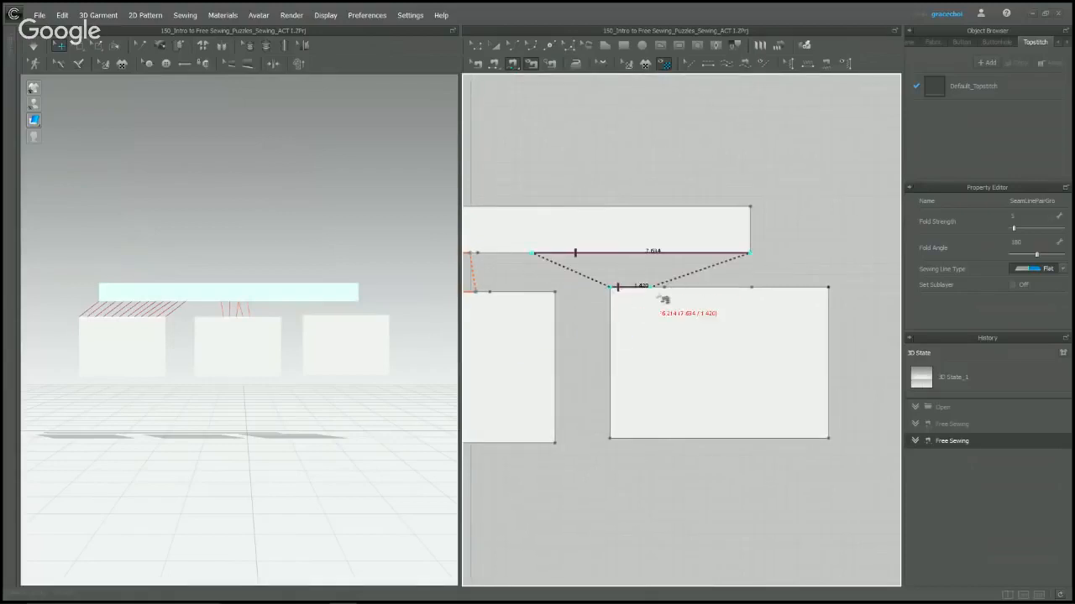
pyautogui.click(828, 287)
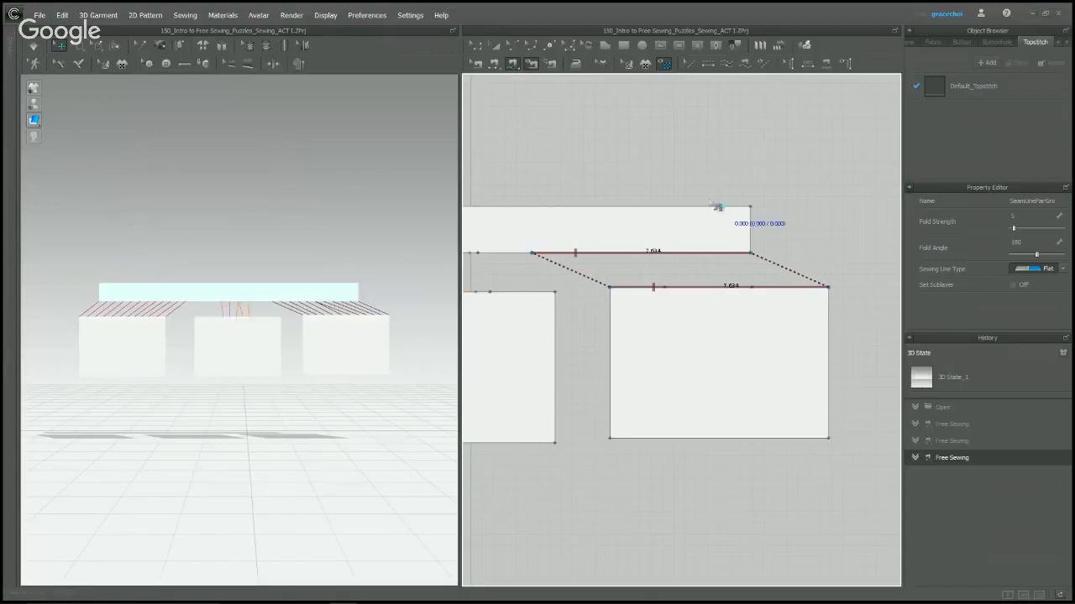
# With Edit Sewing, slide the right small rectangle's seam along its outline to wrap around the lower right corner, and simulate.
pyautogui.click(480, 69)
pyautogui.scroll(-4, 612, 180)
pyautogui.moveTo(619, 232); pyautogui.dragTo(769, 255, button='right')
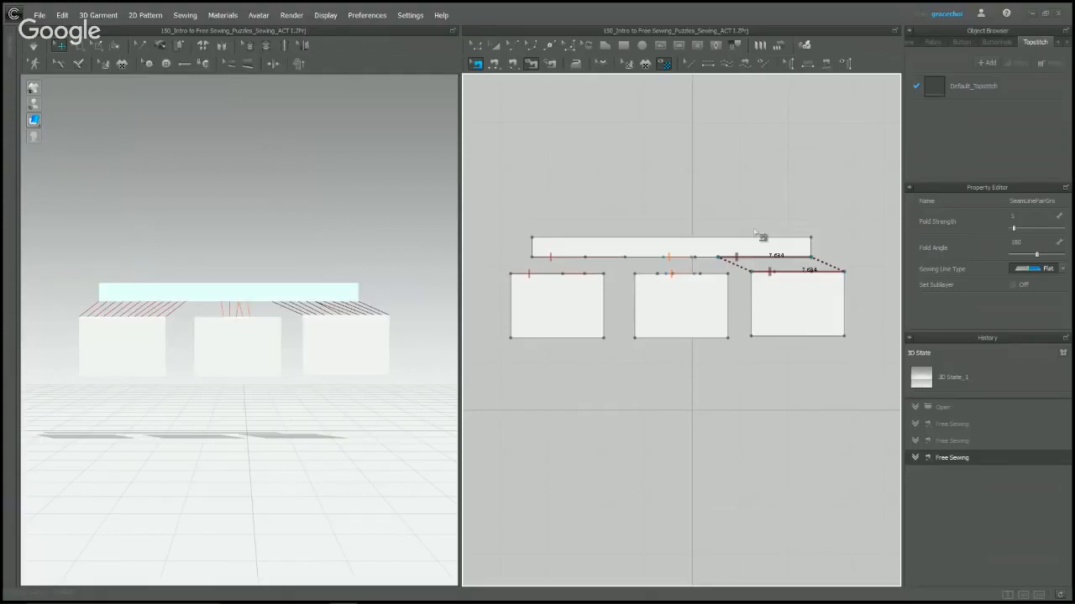
pyautogui.click(775, 274)
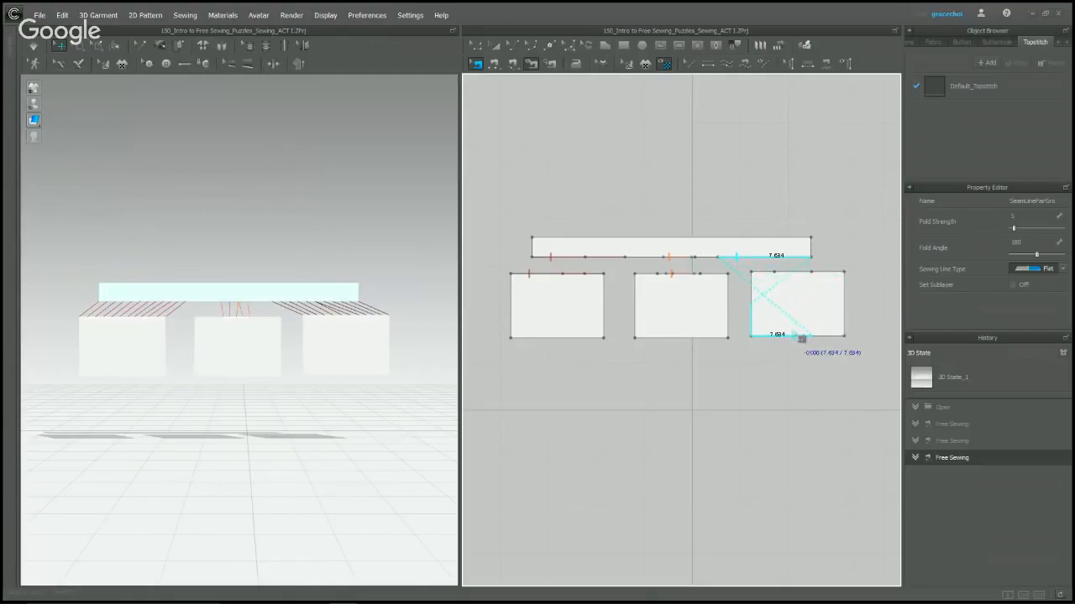
pyautogui.click(850, 316)
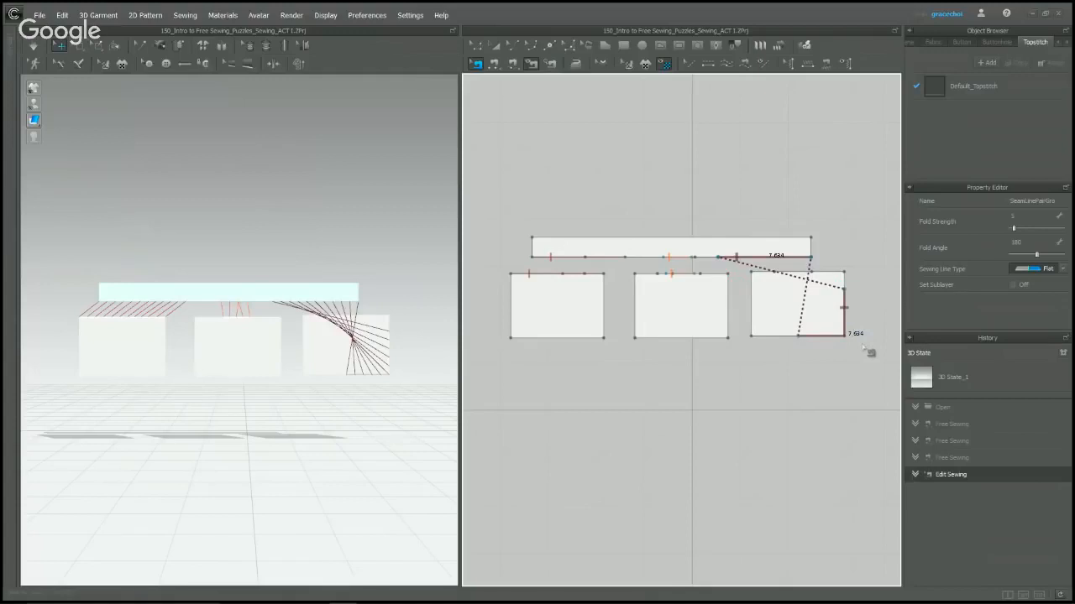
pyautogui.press('space')
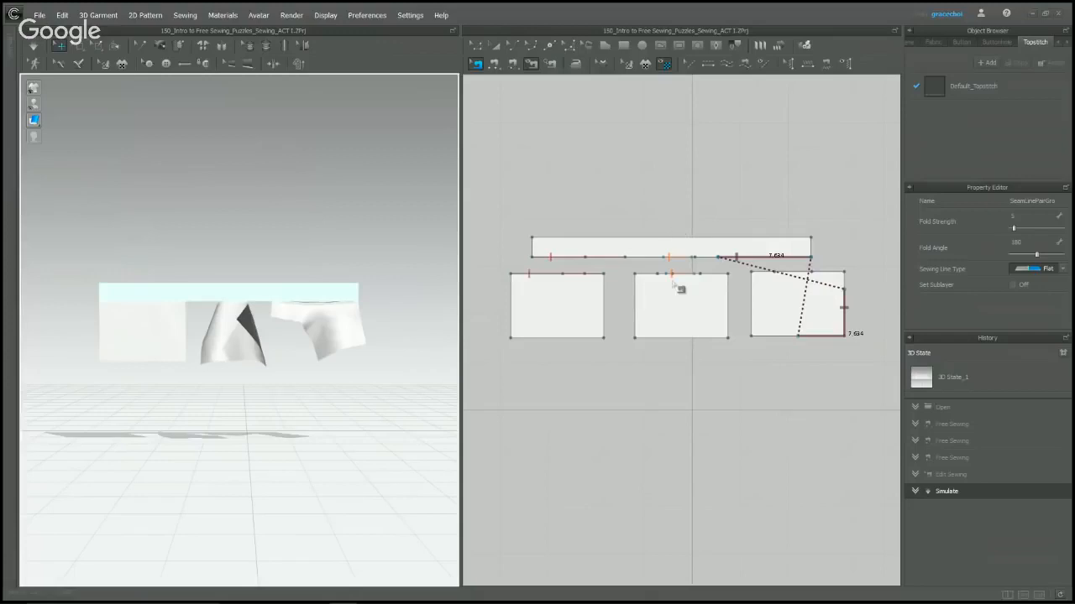
# Extend the middle seam across the middle small rectangle's full top edge and lengthen its long-rectangle side leftward to 7.634.
pyautogui.scroll(4, 671, 282)
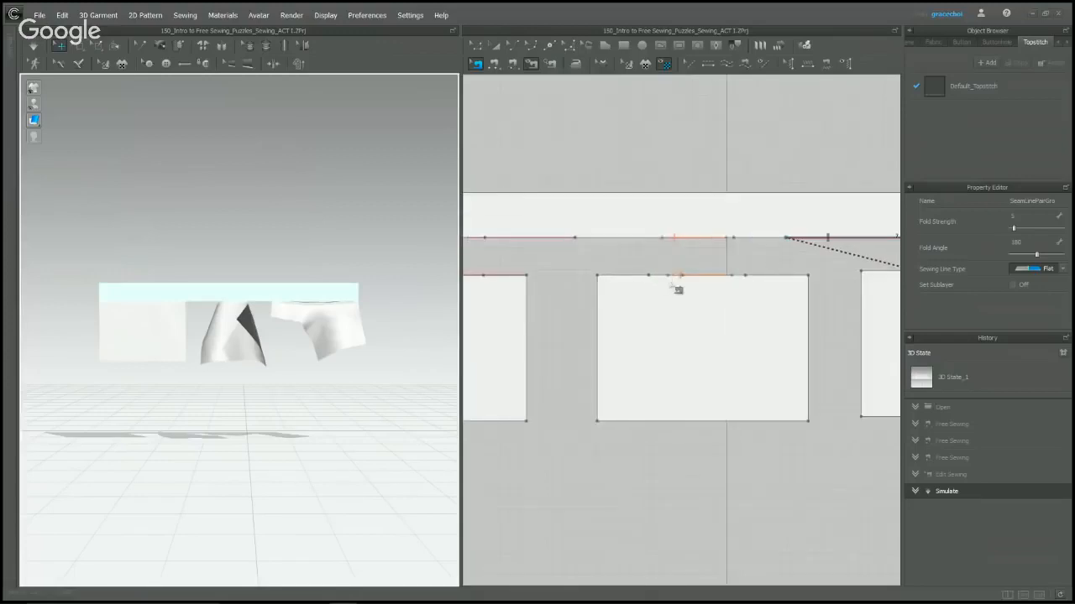
pyautogui.click(670, 278)
pyautogui.moveTo(670, 286); pyautogui.dragTo(602, 286)
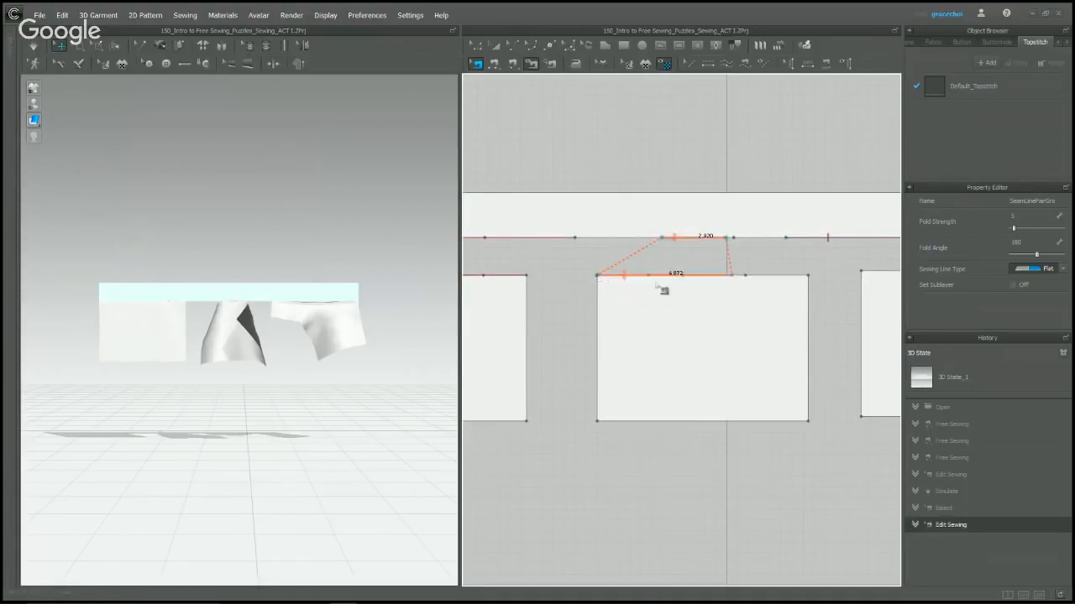
pyautogui.moveTo(741, 283); pyautogui.dragTo(826, 281)
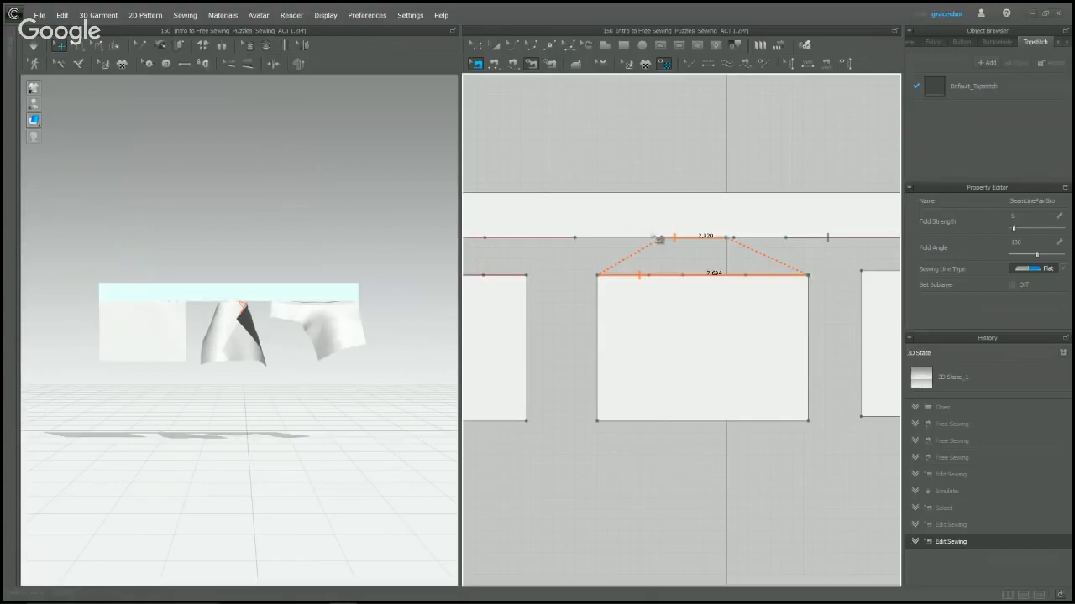
pyautogui.moveTo(661, 240); pyautogui.dragTo(517, 244)
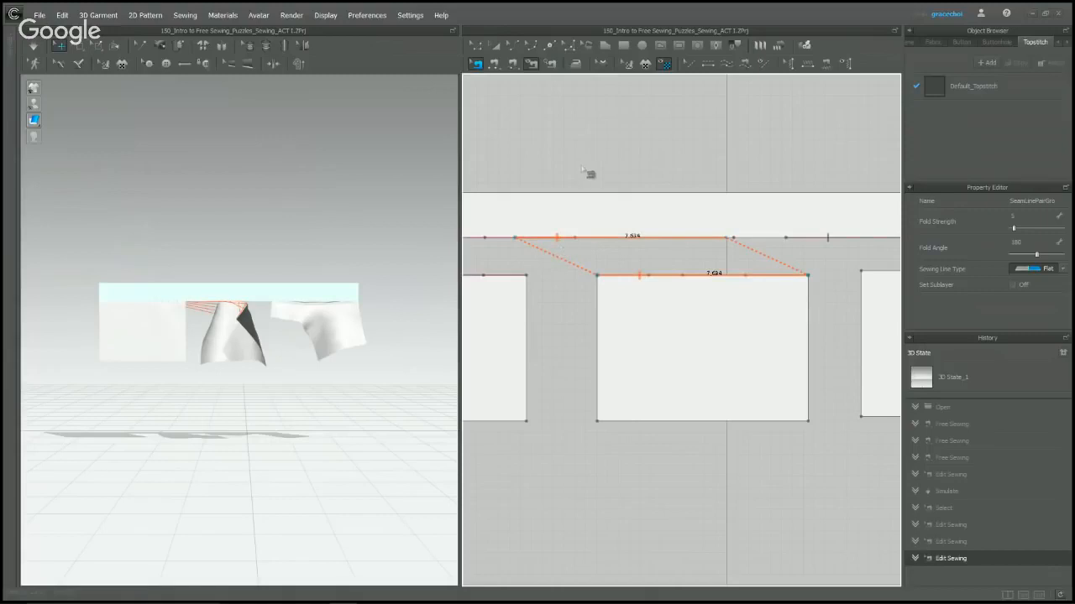
# Slide the middle seam along the long rectangle into the gap between the left and right seams, and simulate.
pyautogui.moveTo(590, 174); pyautogui.dragTo(686, 184, button='middle')
pyautogui.scroll(-1, 651, 242)
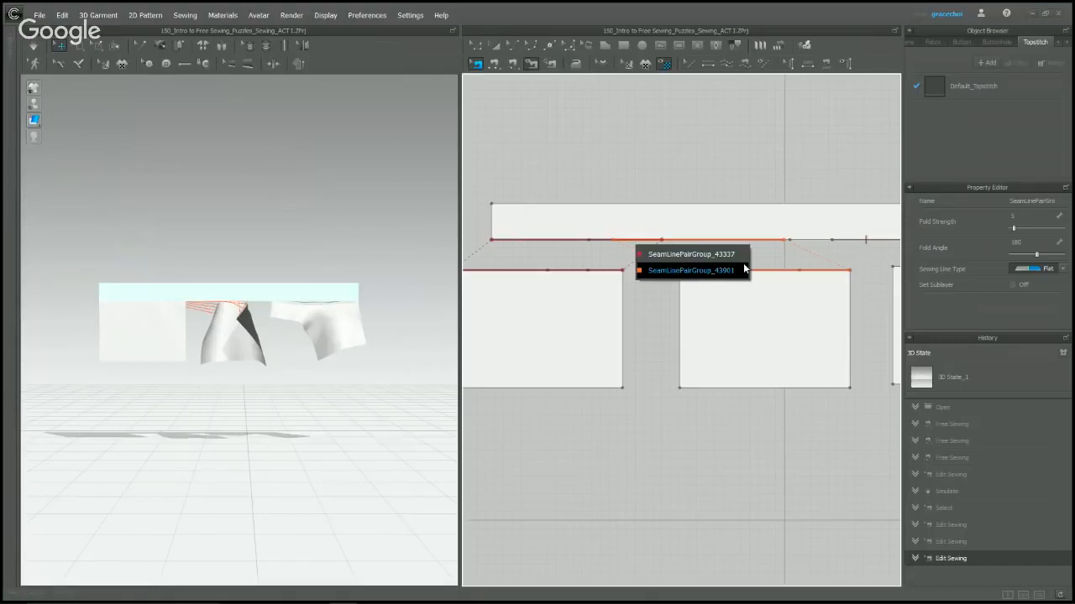
pyautogui.click(651, 271)
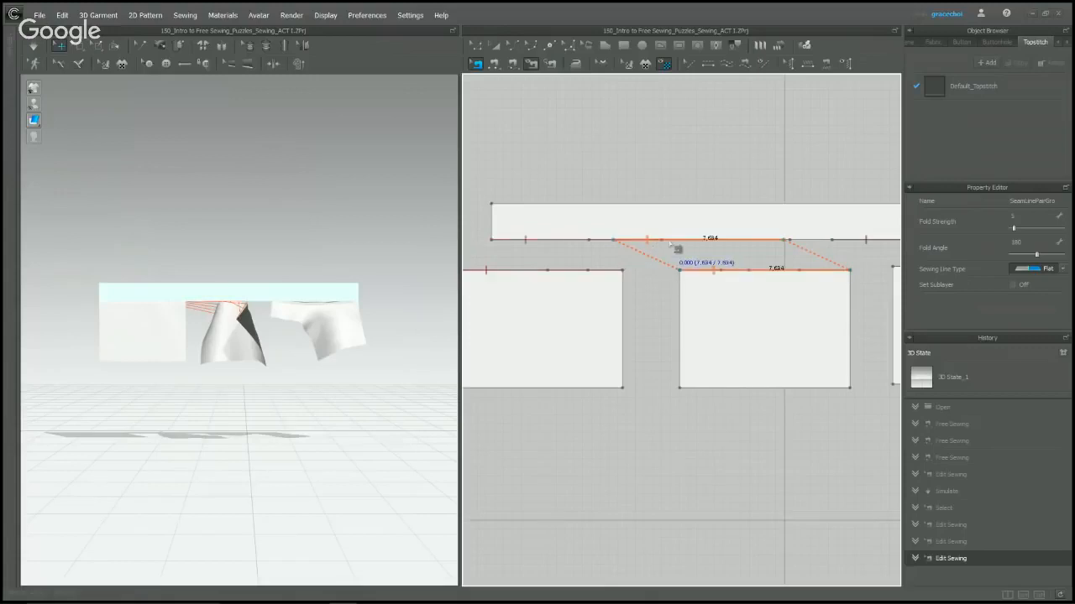
pyautogui.moveTo(671, 244); pyautogui.dragTo(721, 243)
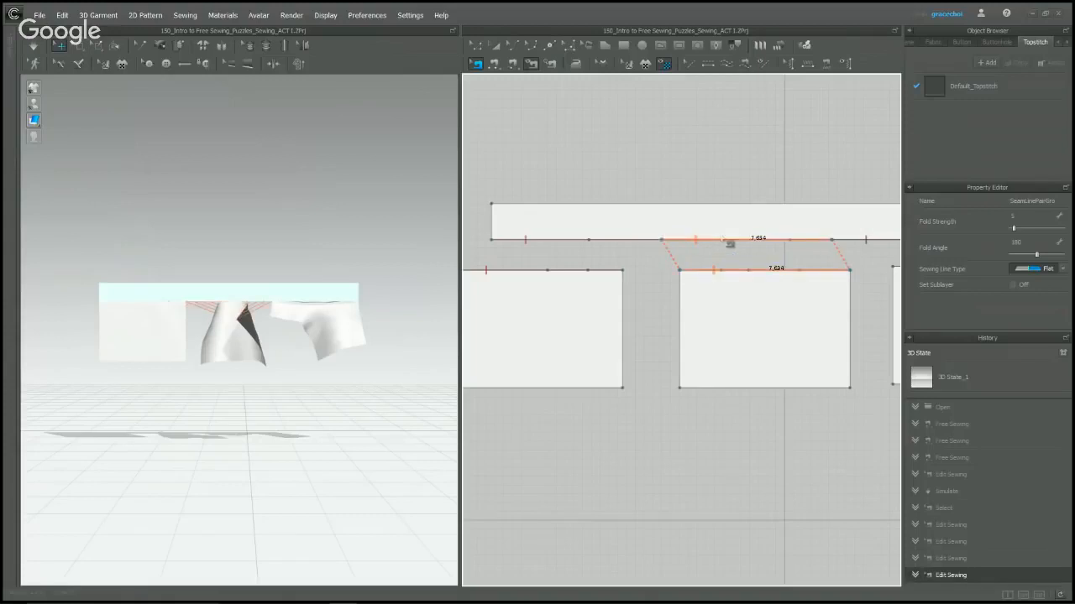
pyautogui.scroll(-4, 714, 193)
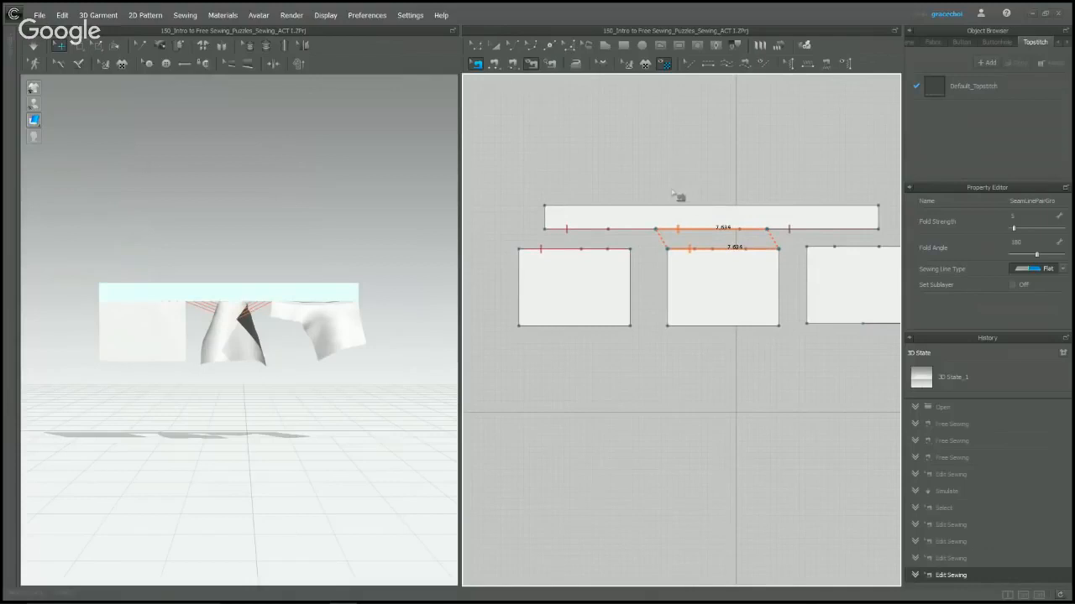
pyautogui.press('space')
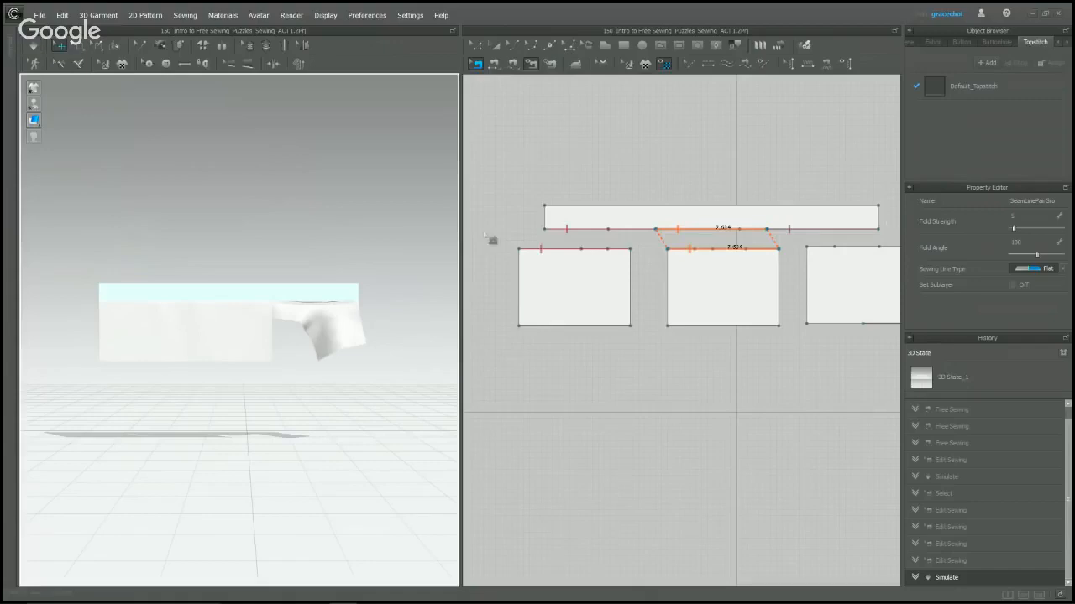
# Open the 151_Blue Dot project from the ACT I library folder and close its instruction note.
pyautogui.click(353, 243)
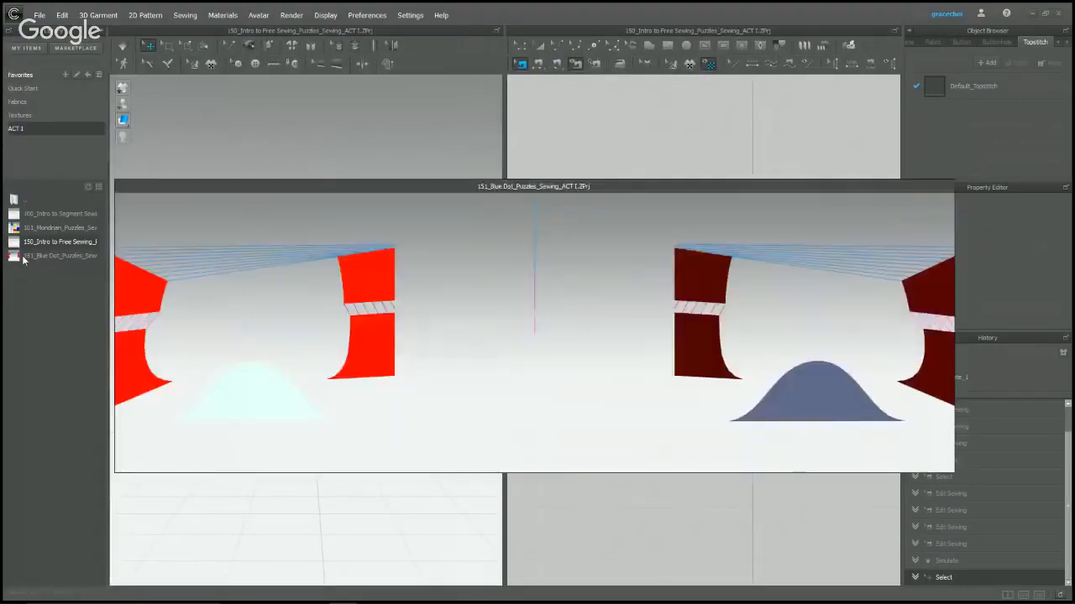
pyautogui.doubleClick(23, 258)
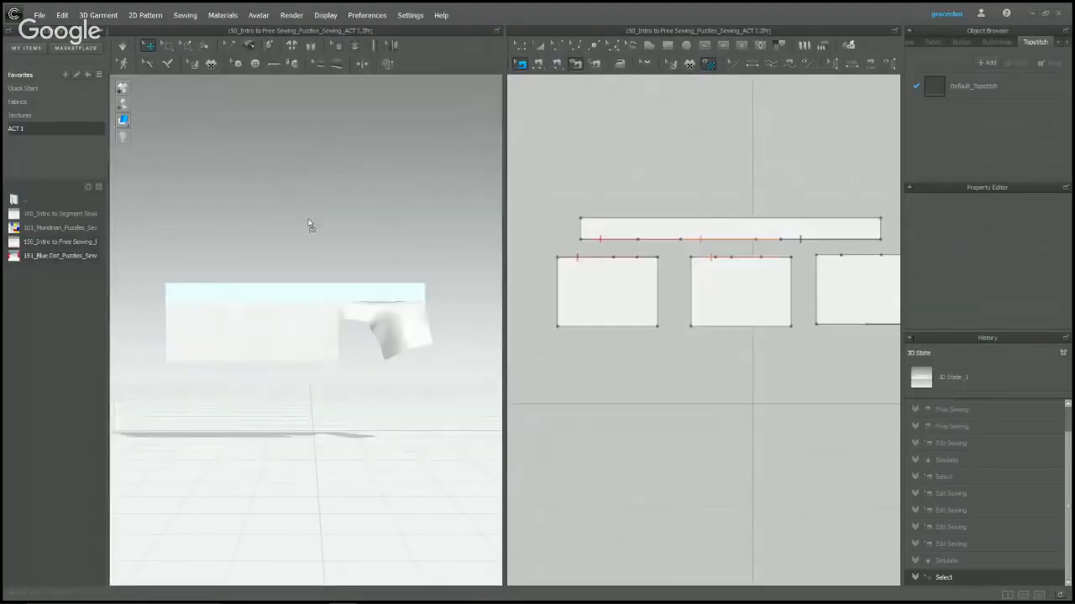
pyautogui.click(478, 321)
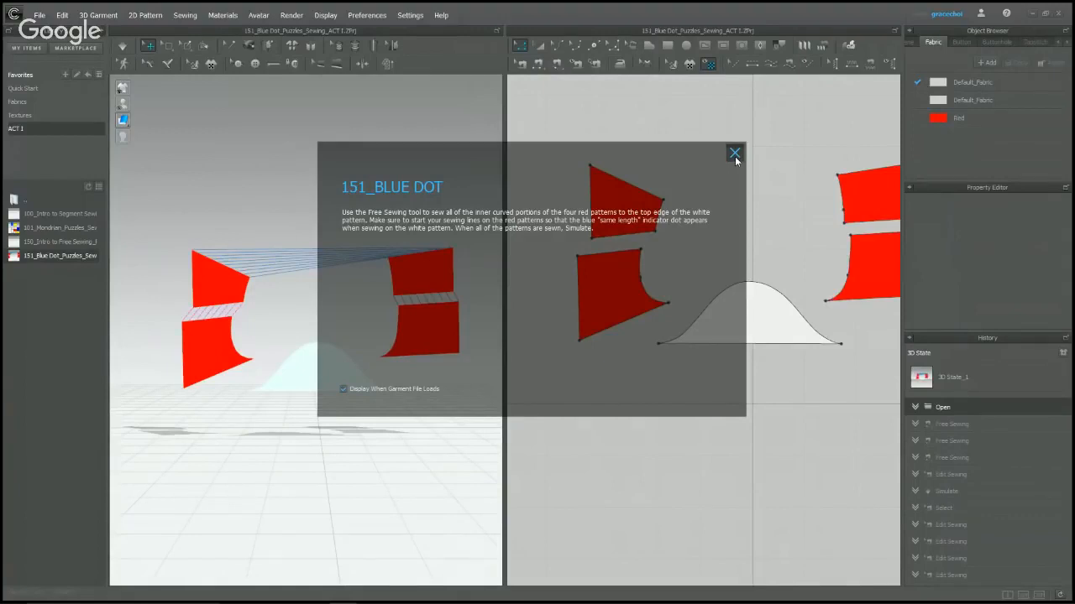
pyautogui.click(735, 155)
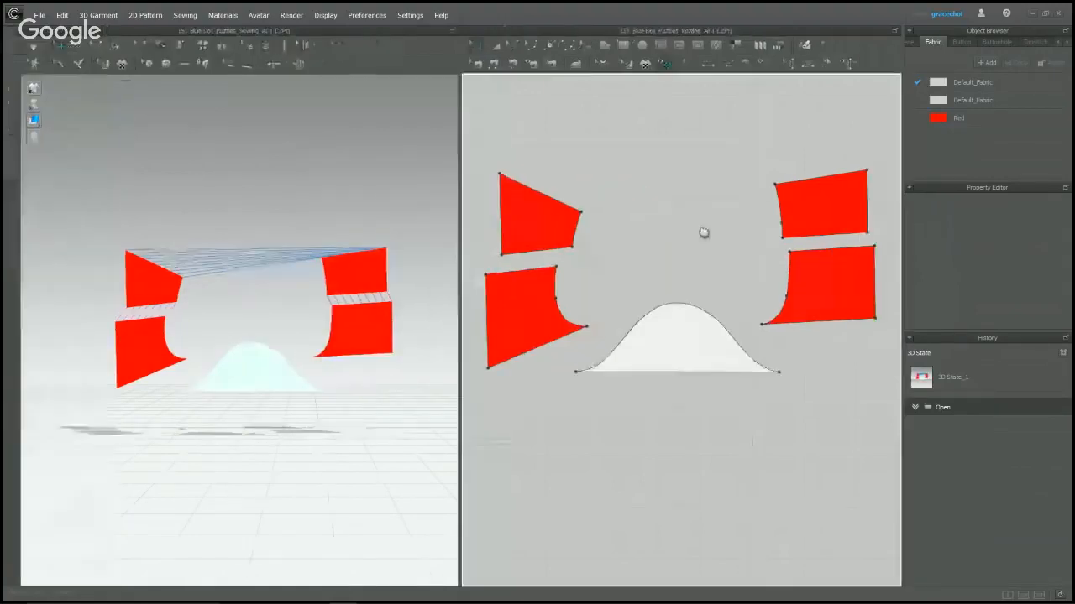
# Free-sew the lower left red piece's inner curve to an equal 5.397 length from the left end of the white pattern's top edge.
pyautogui.click(511, 65)
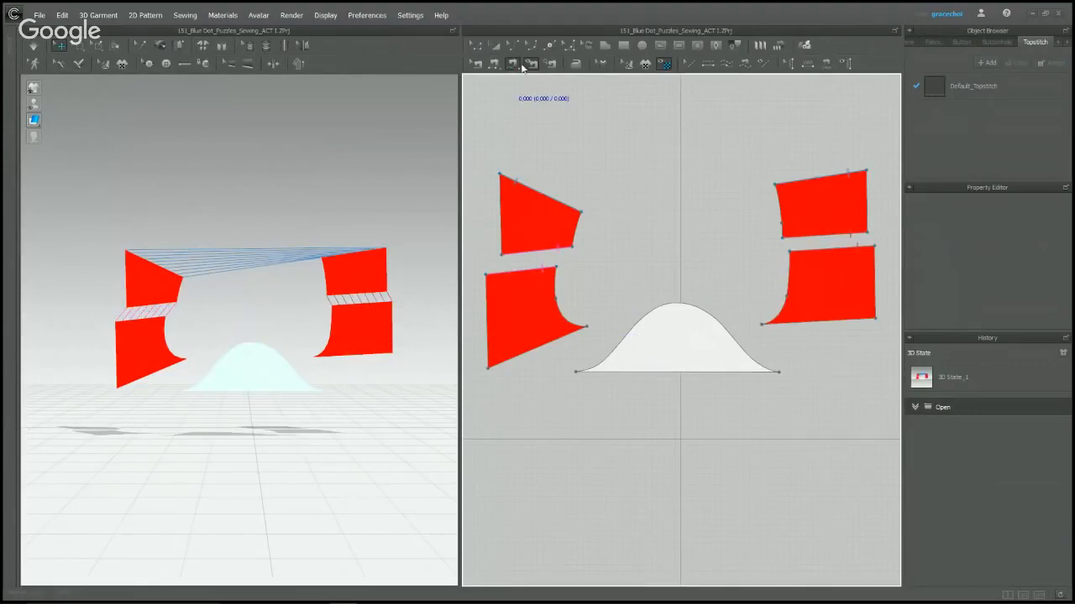
pyautogui.click(585, 326)
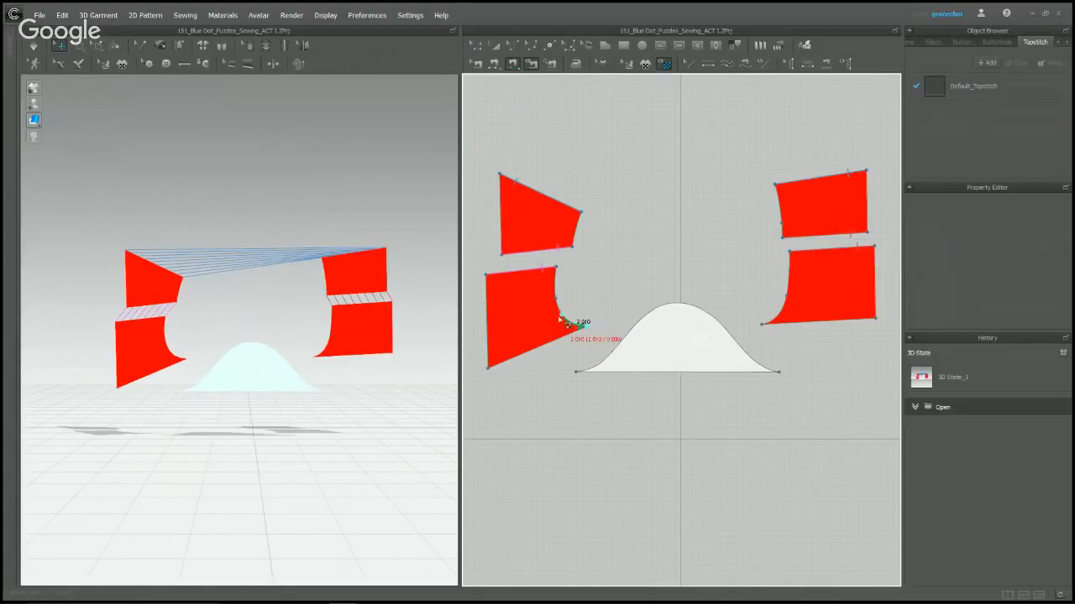
pyautogui.click(555, 270)
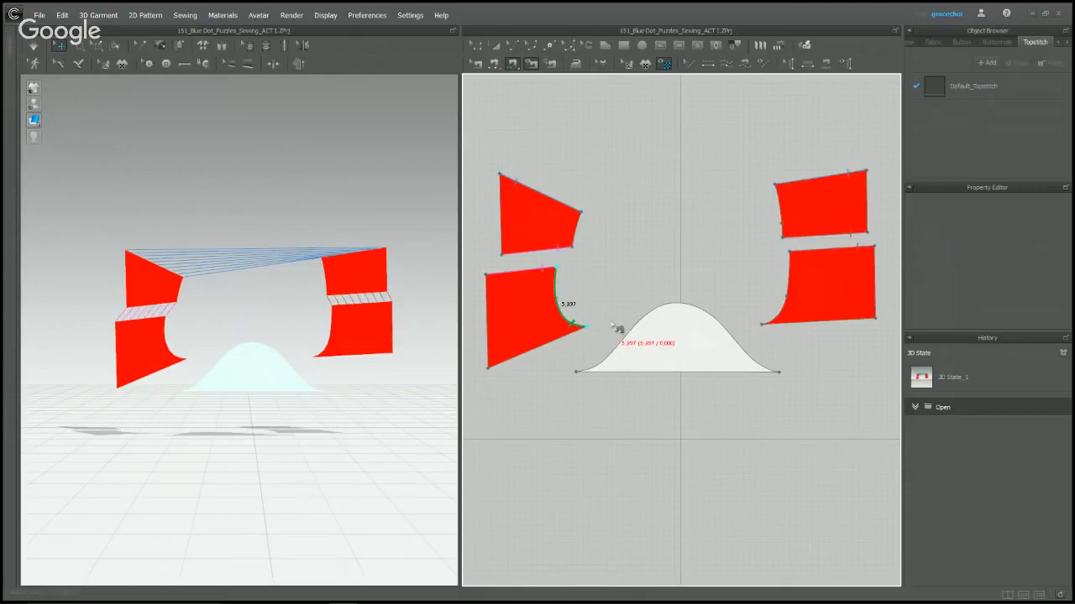
pyautogui.click(580, 375)
pyautogui.scroll(2, 631, 343)
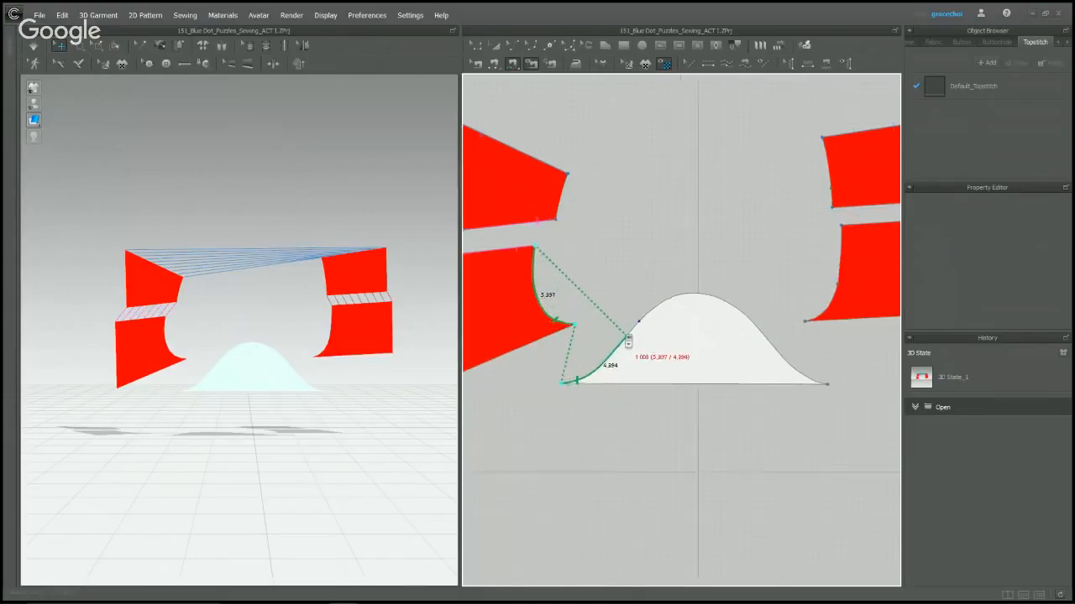
pyautogui.scroll(1, 628, 340)
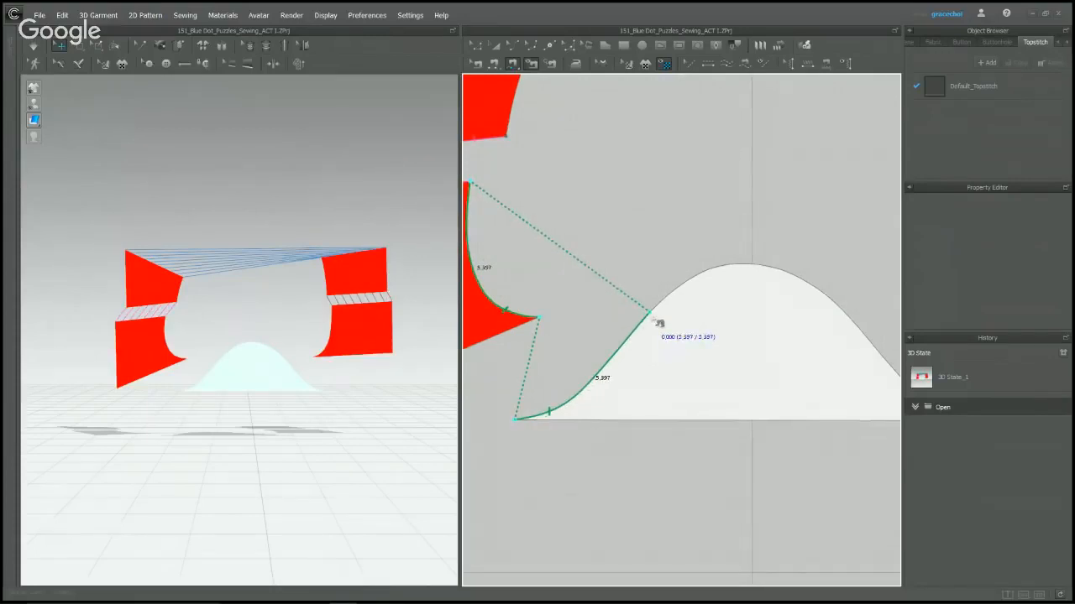
pyautogui.click(659, 324)
pyautogui.scroll(-3, 655, 302)
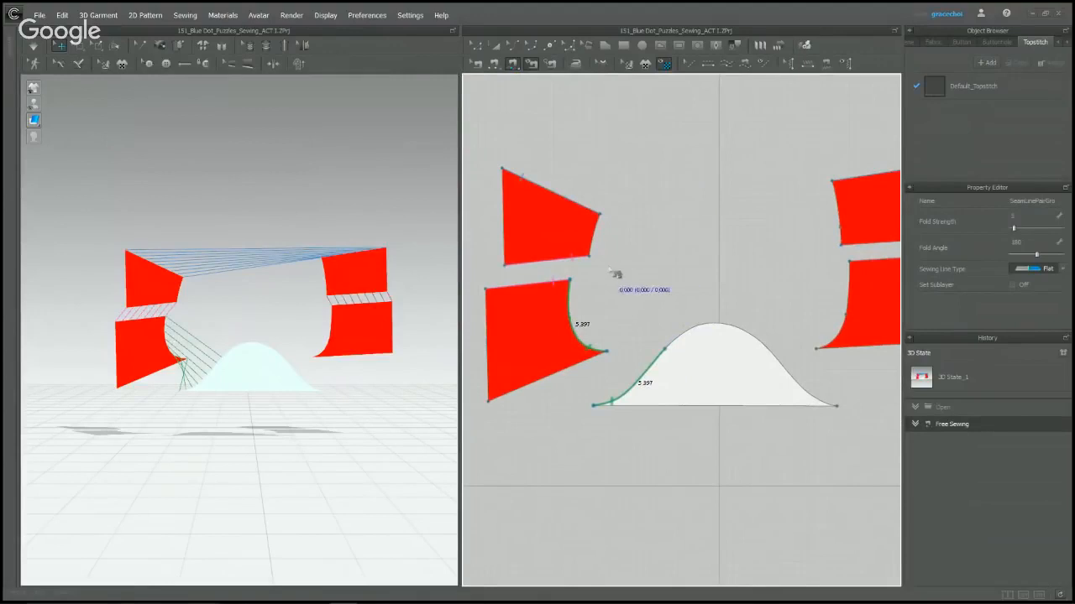
# Free-sew the upper left red piece's inner edge to the adjoining 2.489 length of the white pattern's top curve.
pyautogui.click(590, 252)
pyautogui.click(601, 217)
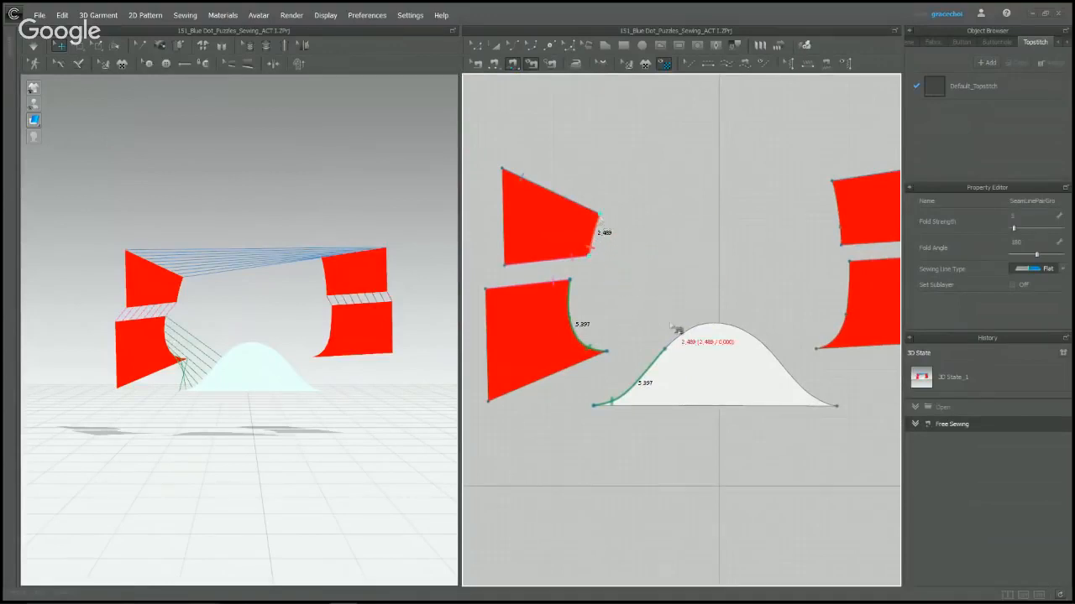
pyautogui.click(668, 344)
pyautogui.click(701, 325)
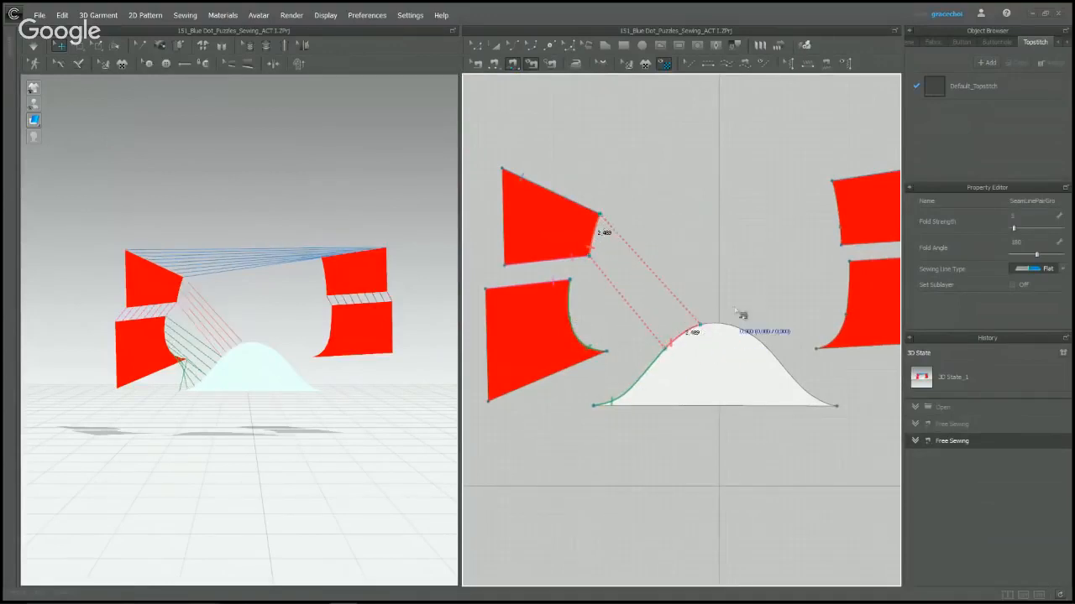
# Free-sew the upper right red piece's inner edge, top to bottom, to an equal length continuing along the white pattern's top curve.
pyautogui.click(750, 190)
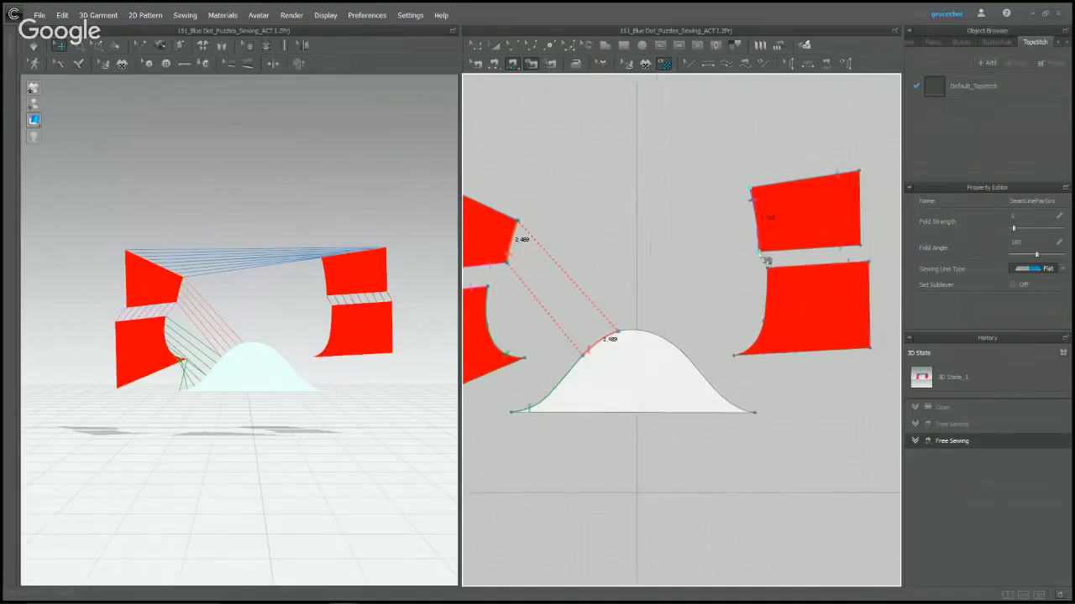
pyautogui.click(758, 250)
pyautogui.click(622, 328)
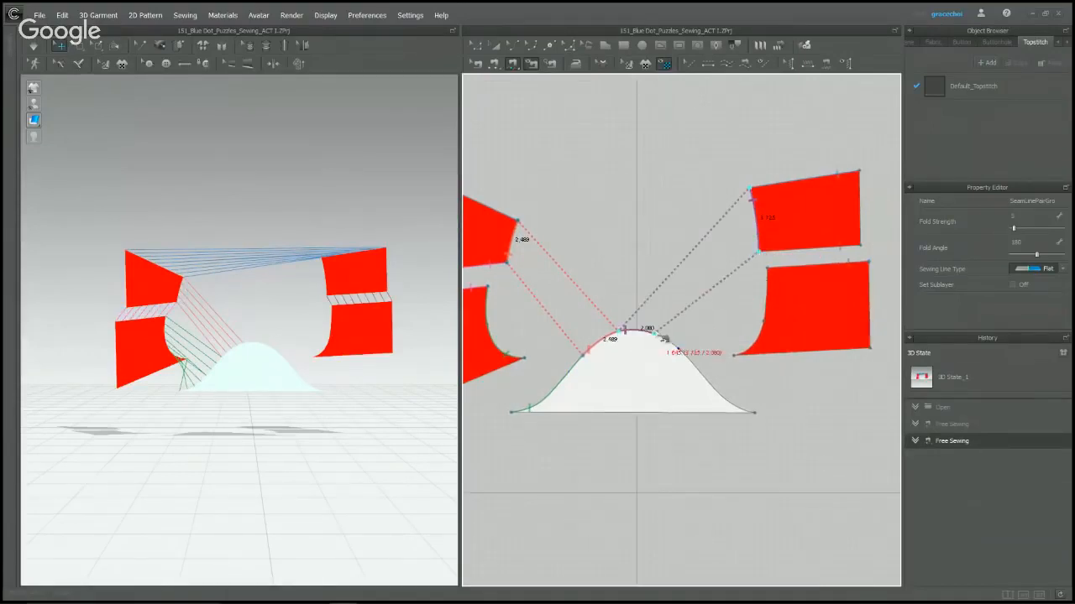
pyautogui.click(688, 358)
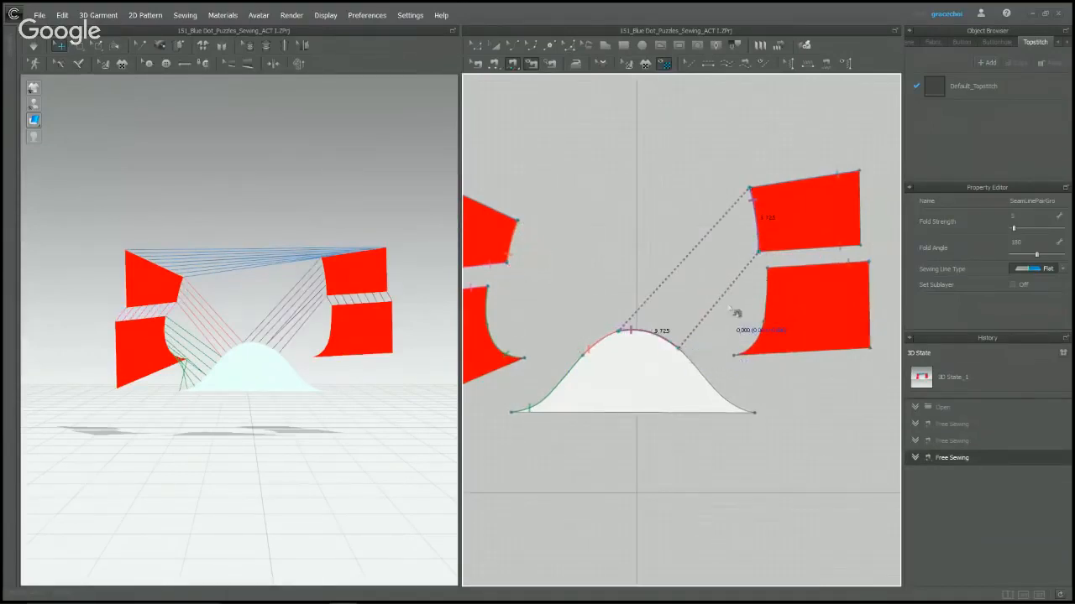
# Free-sew the lower right red piece's inner curve to the remaining right end of the white pattern's top curve.
pyautogui.click(766, 271)
pyautogui.click(739, 355)
pyautogui.click(753, 412)
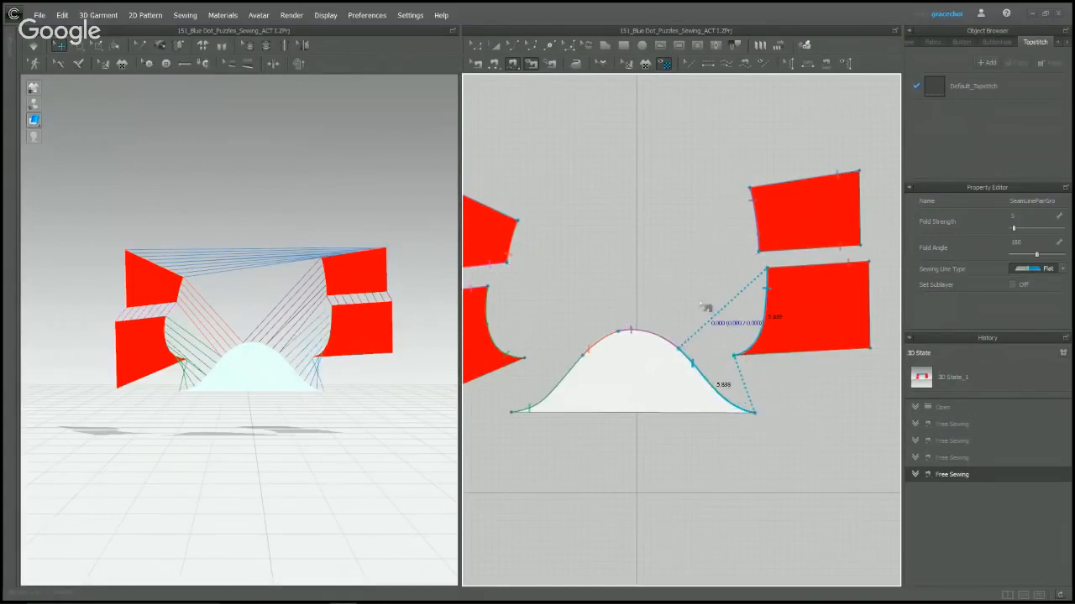
# Simulate the sewn Blue Dot patterns and inspect how the red pieces drape from the white piece.
pyautogui.scroll(-3, 676, 298)
pyautogui.scroll(-2, 676, 298)
pyautogui.moveTo(676, 298); pyautogui.dragTo(733, 313, button='middle')
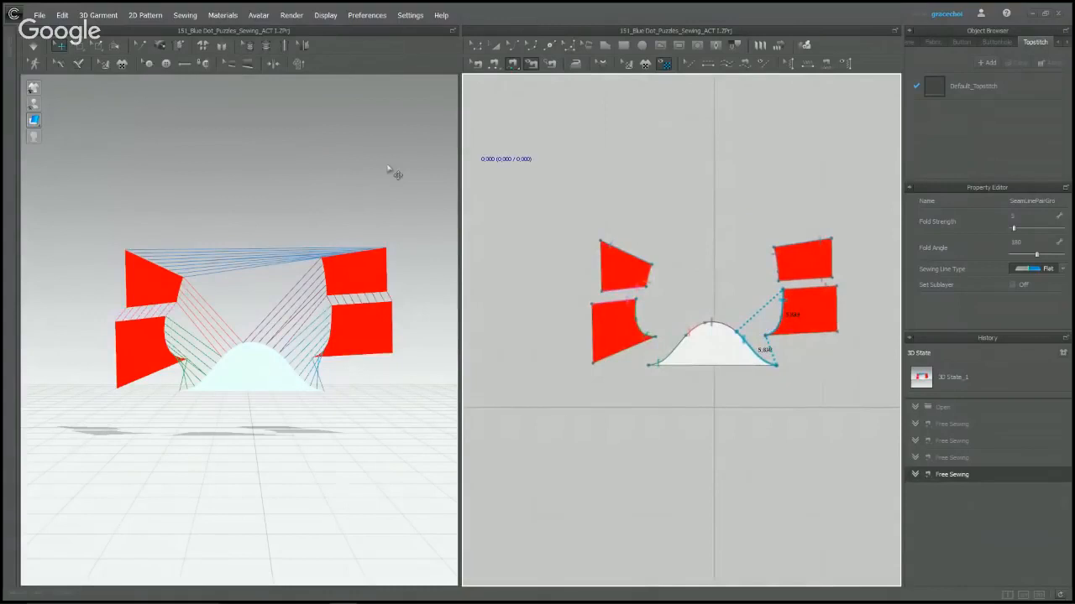
pyautogui.press('space')
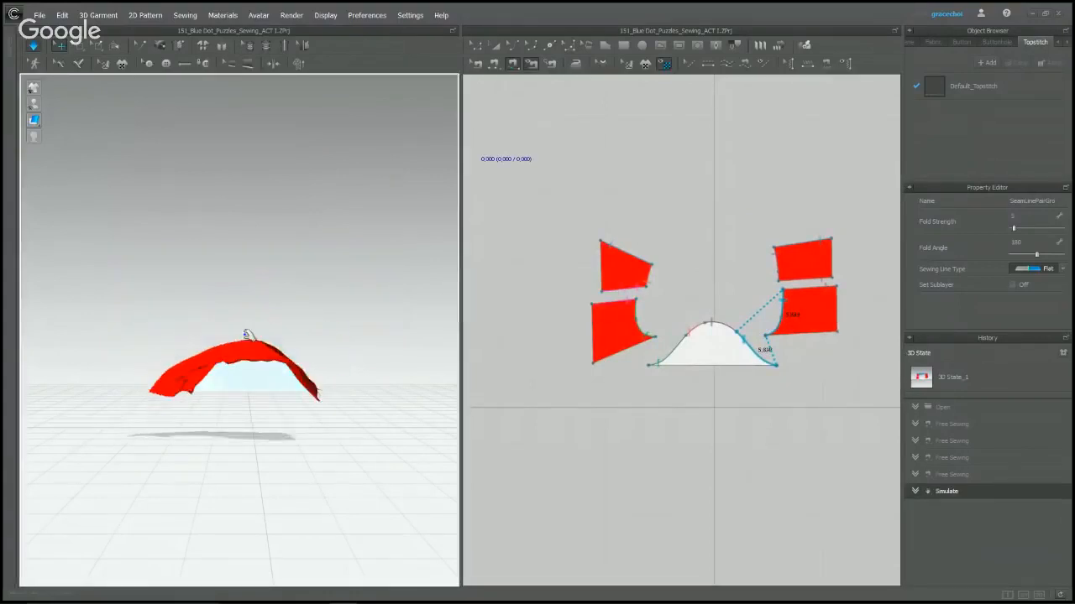
pyautogui.moveTo(247, 336); pyautogui.dragTo(355, 372, button='right')
pyautogui.click(294, 310)
pyautogui.moveTo(294, 311); pyautogui.dragTo(372, 398, button='right')
pyautogui.click(323, 382)
pyautogui.click(223, 383)
pyautogui.click(348, 398)
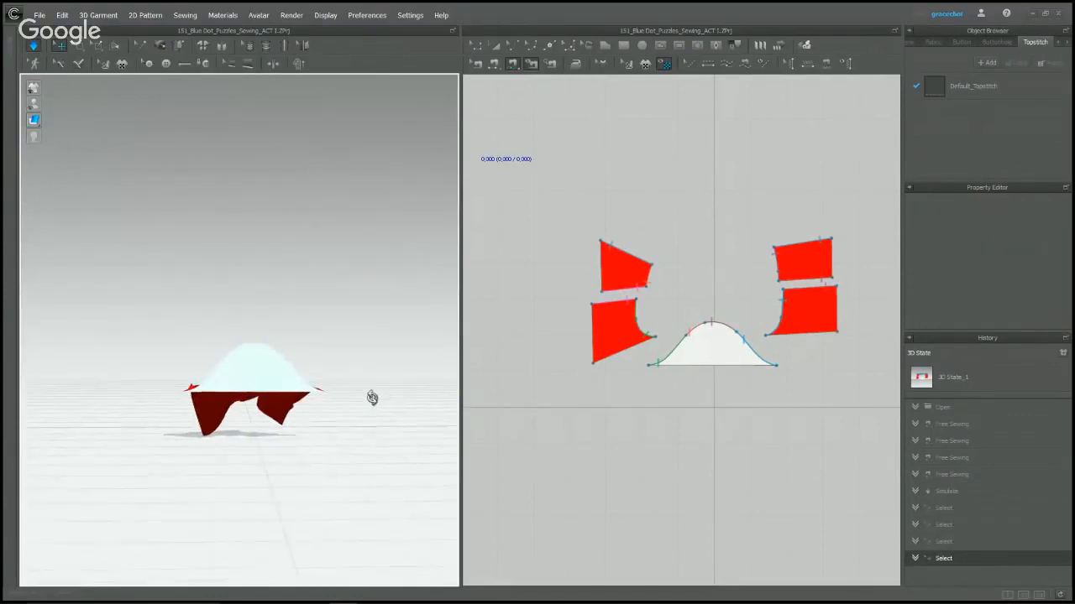
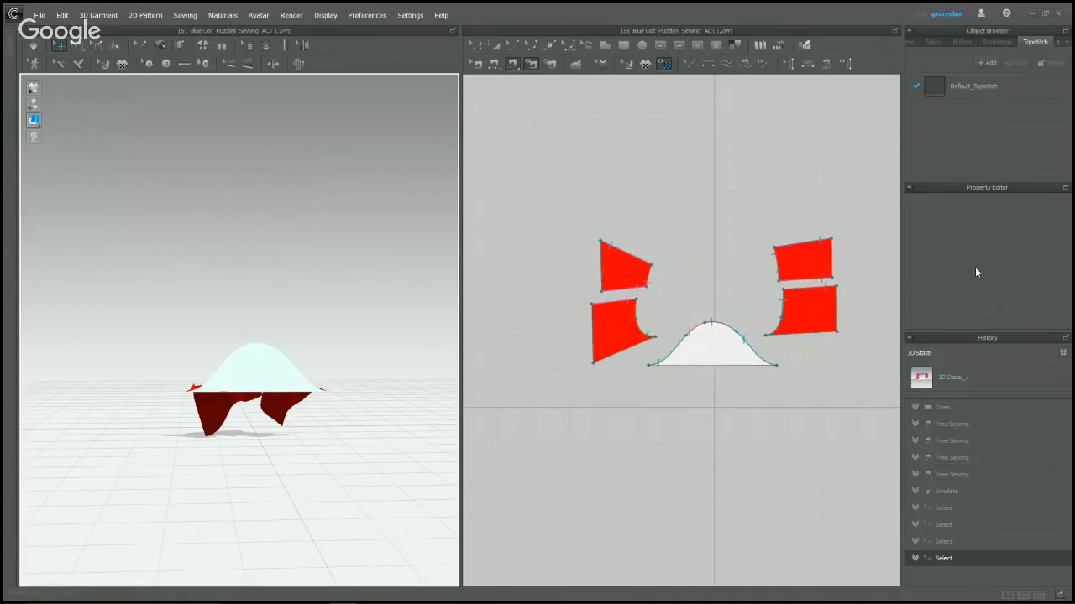
# Open 100_Edit Sewing Position_Fixes from the B_Fixes folder without saving the current file, and dismiss its instructions.
pyautogui.click(11, 58)
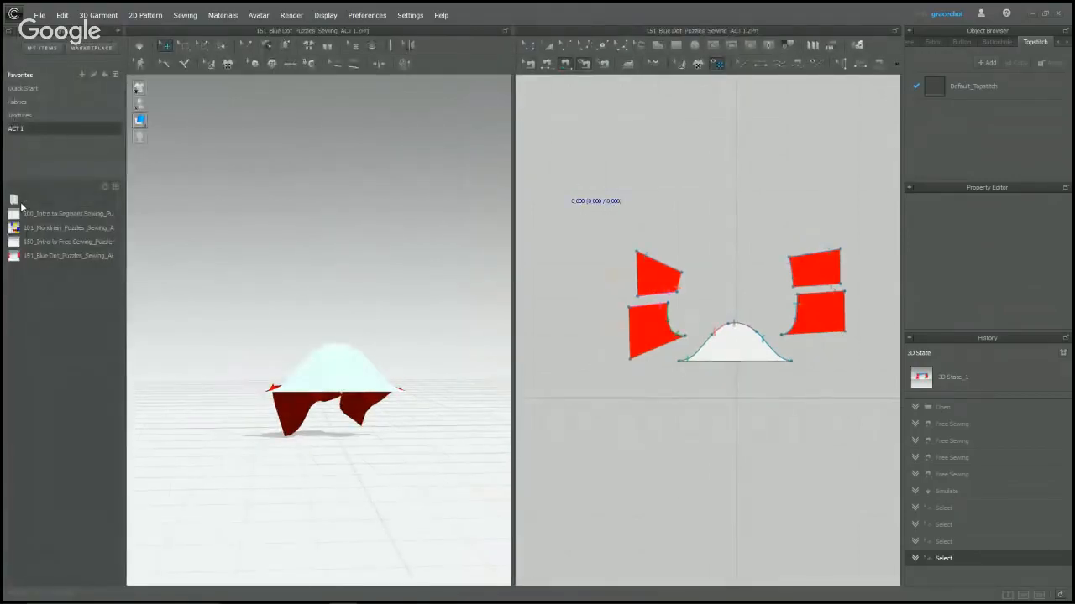
pyautogui.doubleClick(26, 202)
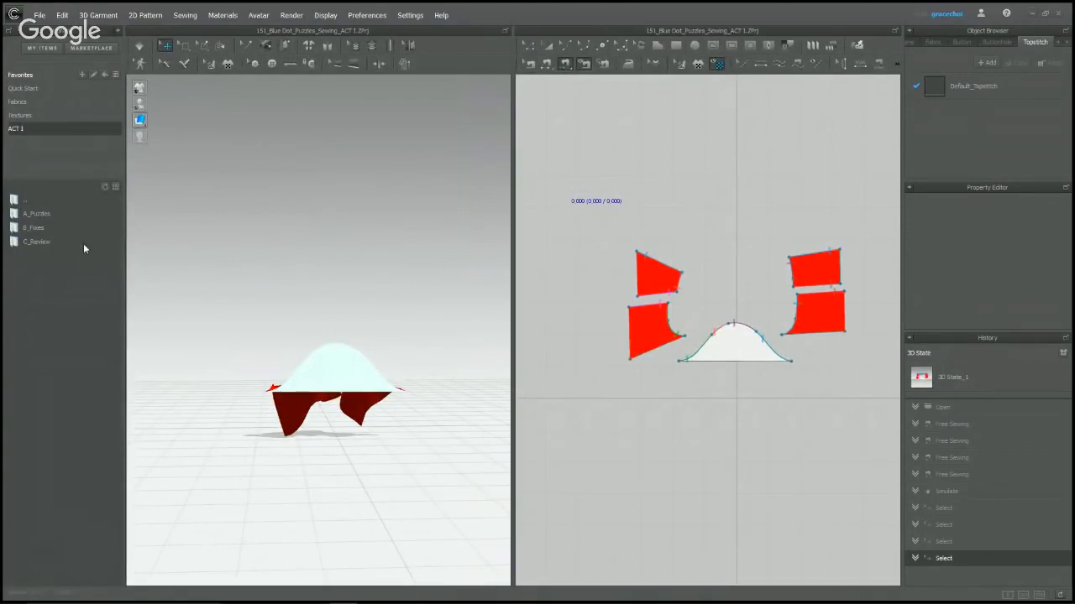
pyautogui.doubleClick(36, 226)
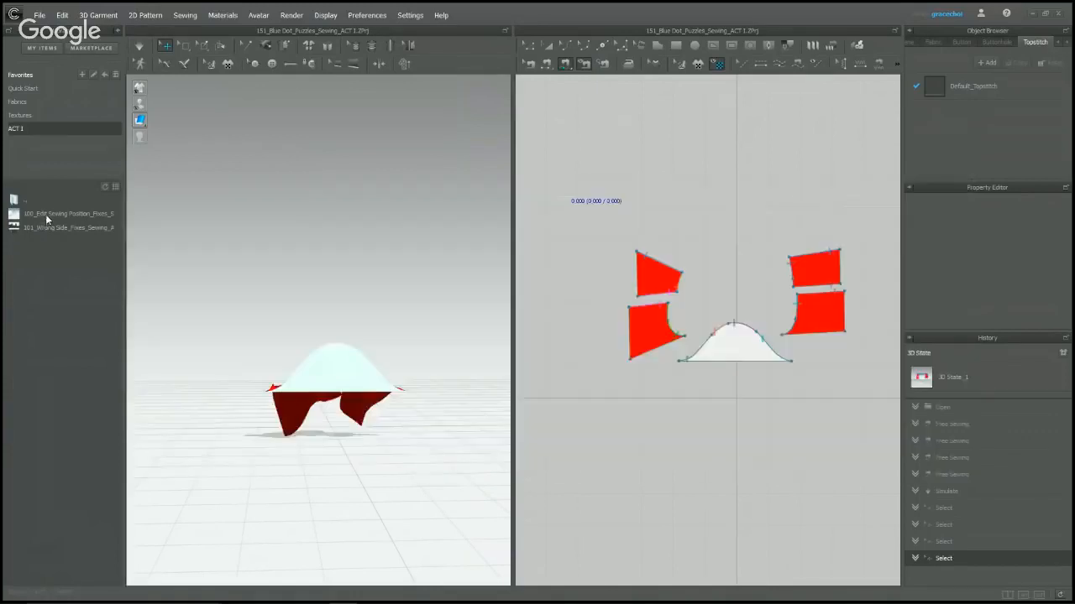
pyautogui.moveTo(45, 212)
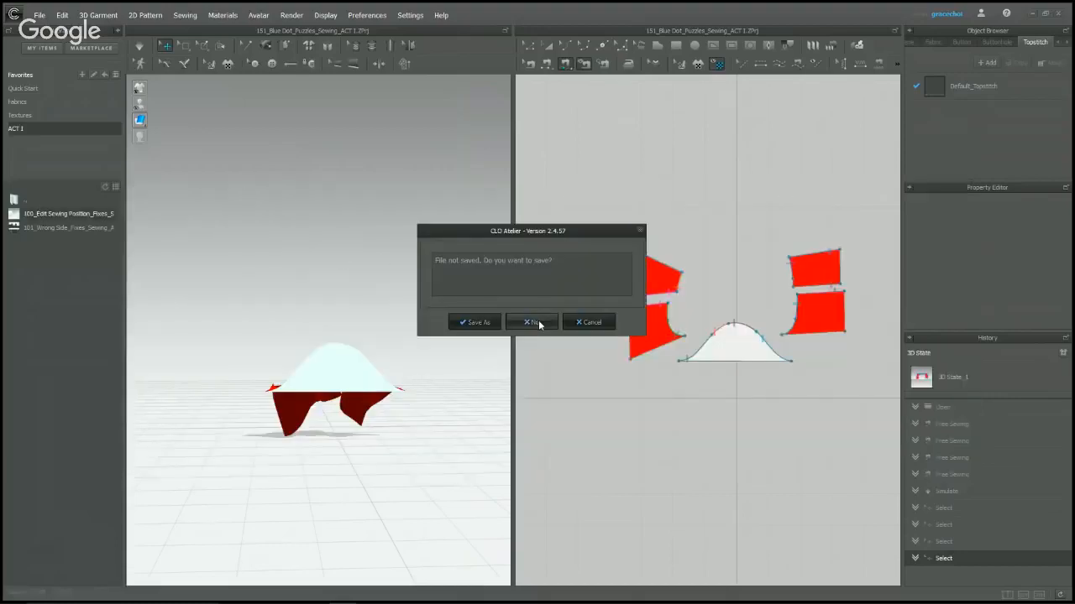
pyautogui.click(536, 322)
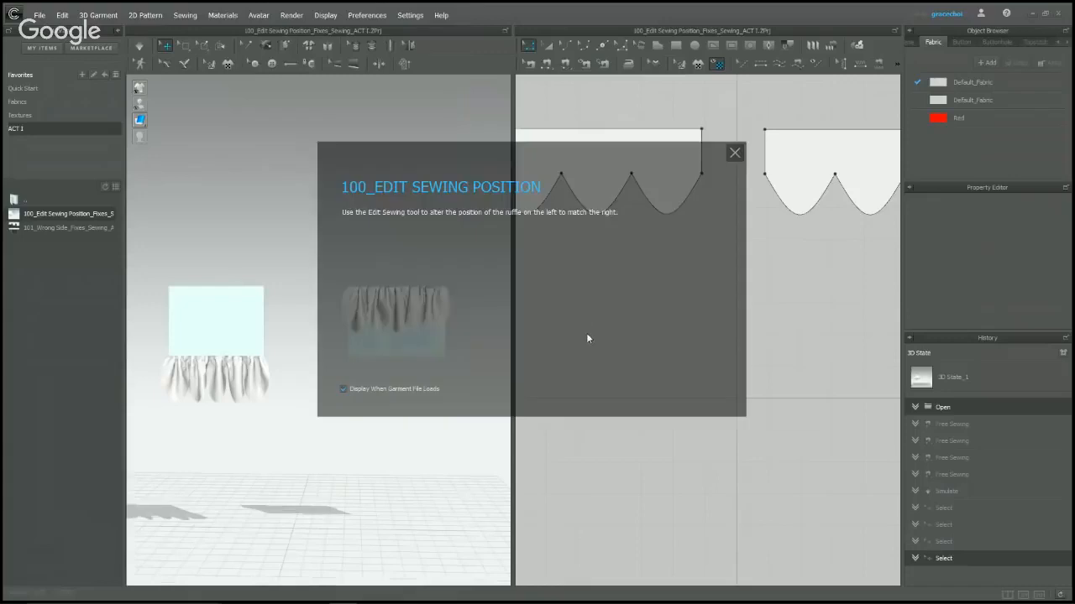
pyautogui.click(733, 155)
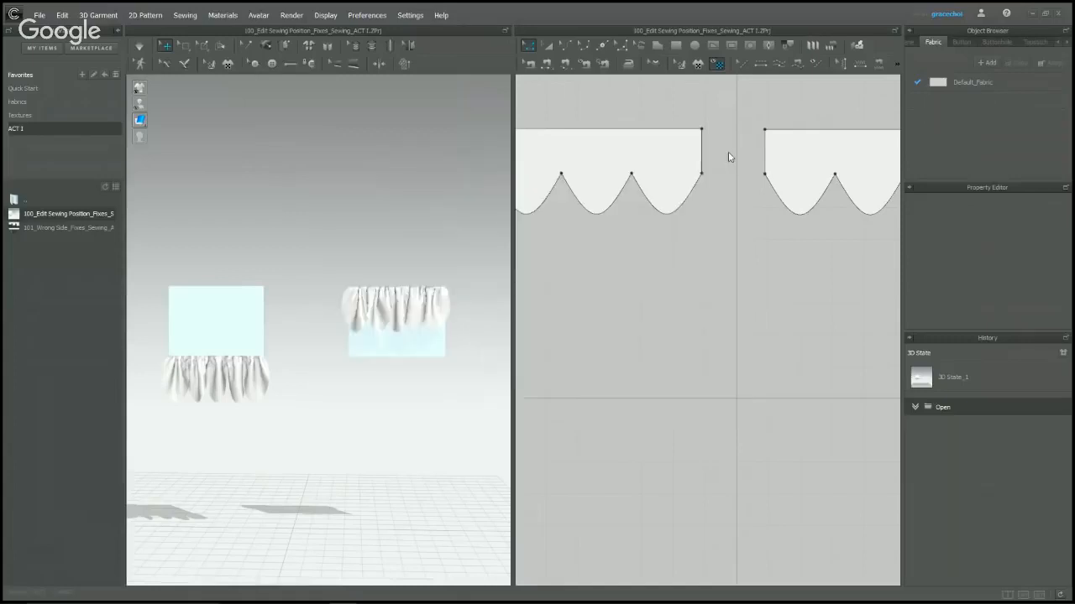
# Move the left ruffle's seam from the bottom edge of its rectangle to the top edge, and reverse the sewing direction.
pyautogui.click(732, 264)
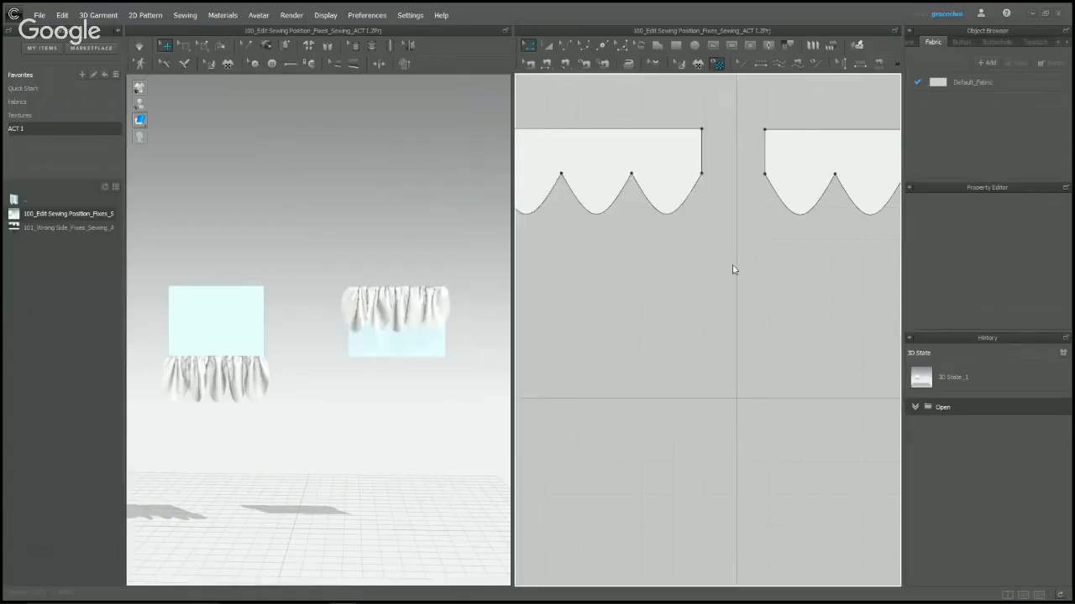
pyautogui.scroll(-5, 732, 273)
pyautogui.moveTo(732, 297); pyautogui.dragTo(689, 421, button='middle')
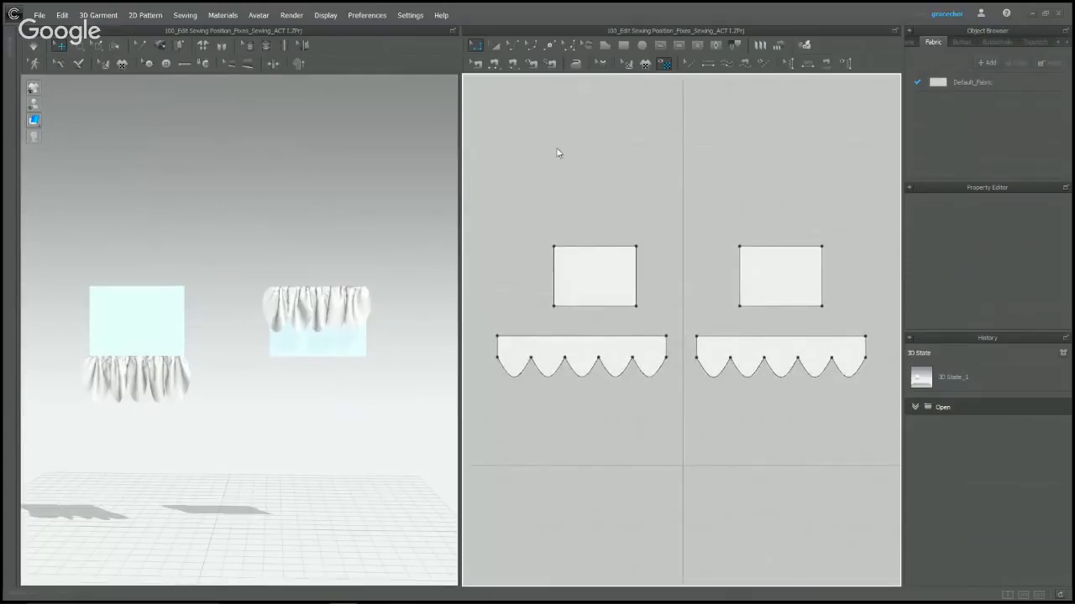
pyautogui.click(479, 67)
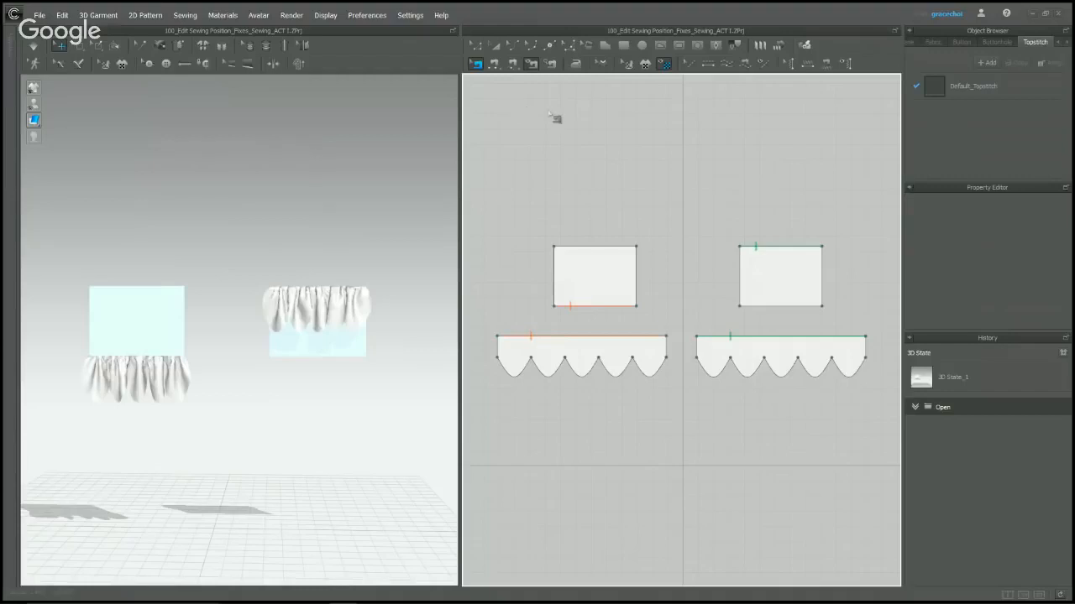
pyautogui.moveTo(604, 311); pyautogui.dragTo(635, 246)
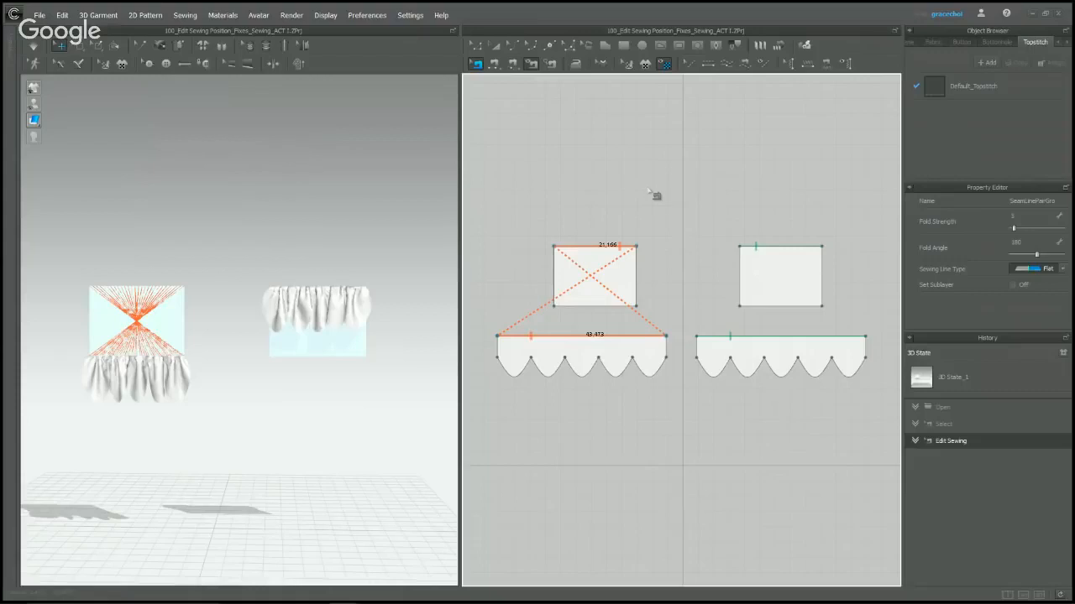
pyautogui.rightClick(619, 253)
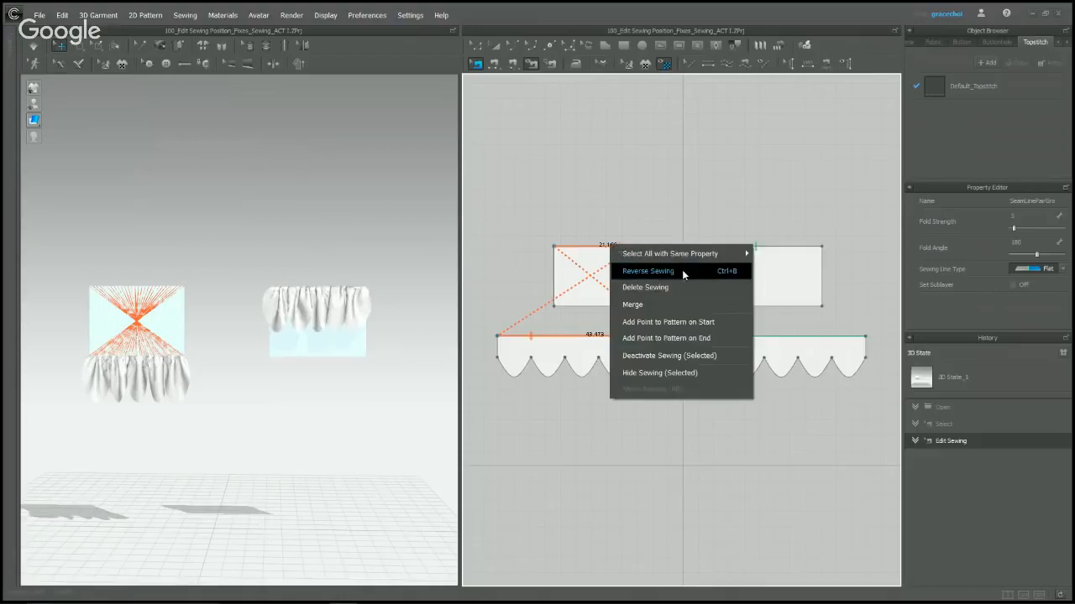
pyautogui.click(682, 271)
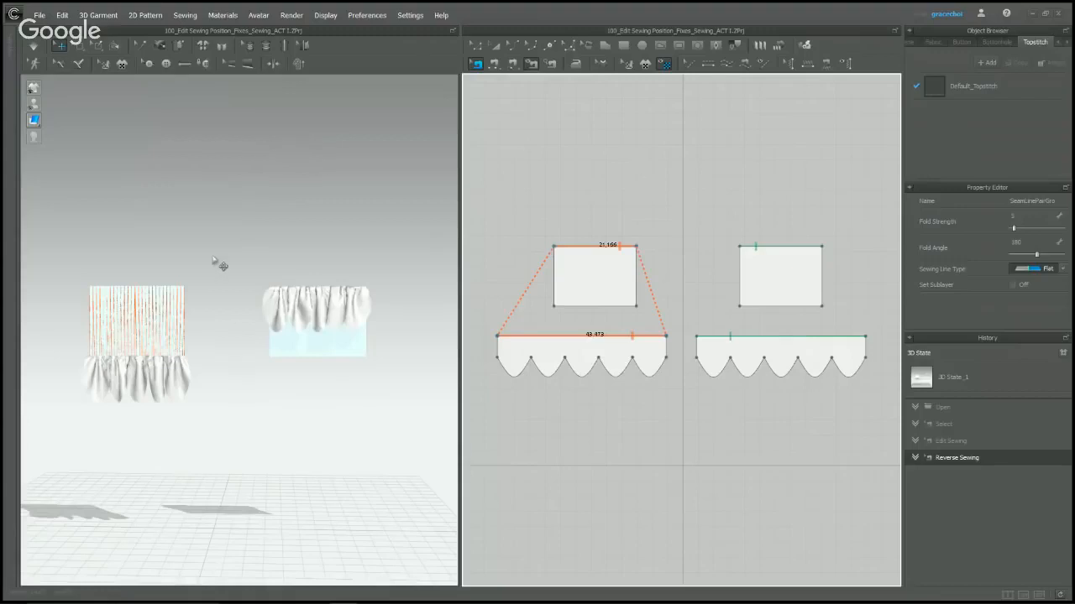
# Position the left ruffle in front of its rectangle in 3D, simulate the garment, and clear the selection.
pyautogui.moveTo(220, 264); pyautogui.dragTo(328, 278, button='right')
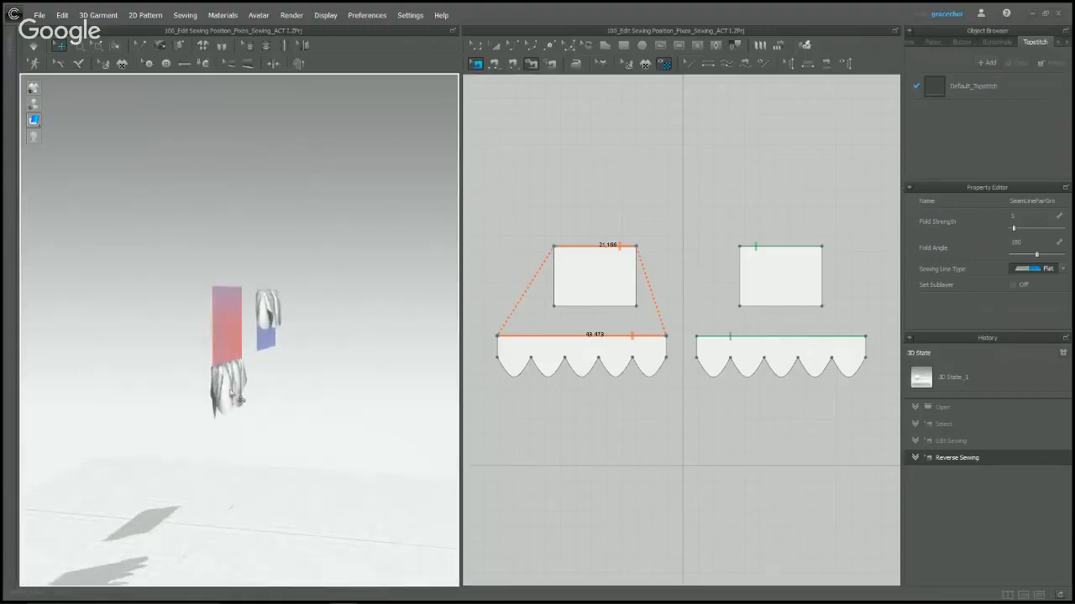
pyautogui.click(252, 313)
pyautogui.click(256, 313)
pyautogui.moveTo(256, 313); pyautogui.dragTo(306, 283, button='right')
pyautogui.press('space')
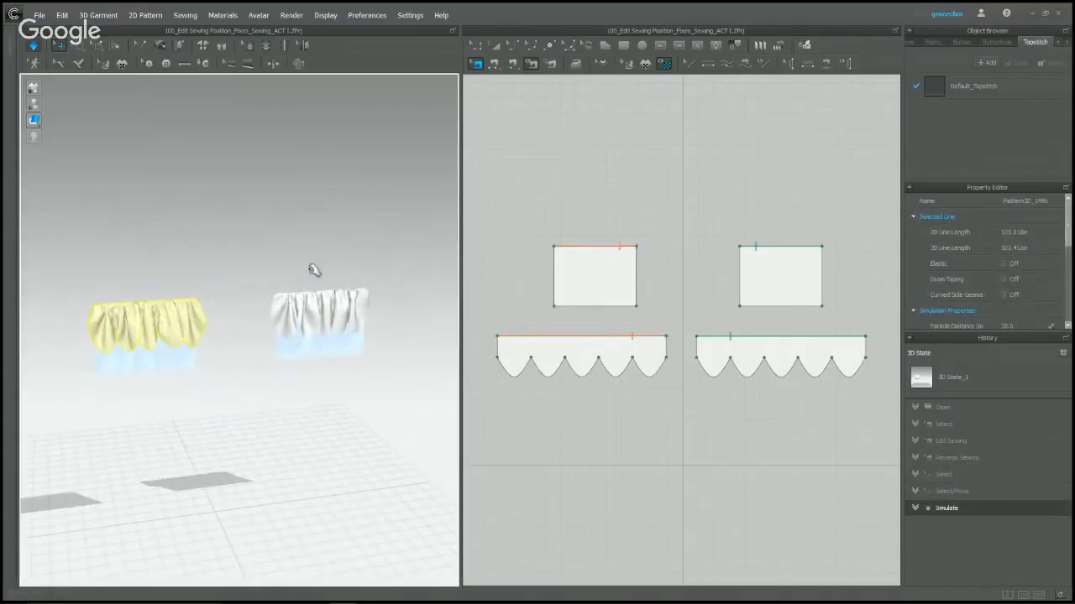
pyautogui.moveTo(311, 271); pyautogui.dragTo(286, 249, button='right')
pyautogui.press('space')
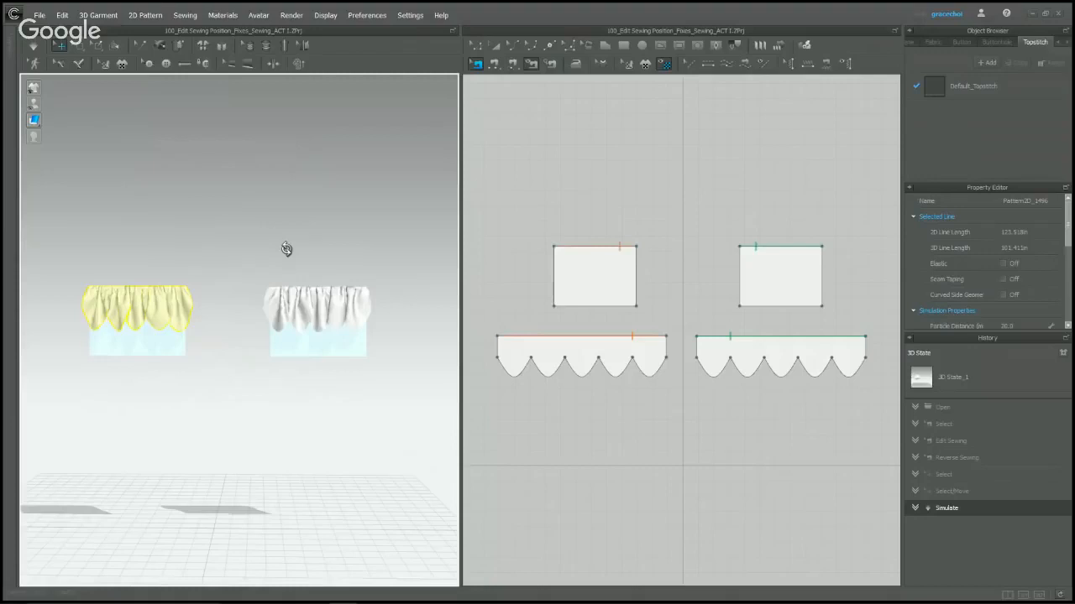
pyautogui.click(434, 263)
# Open 101_Wrong Side_Fixes without saving the current file, and dismiss its instructions.
pyautogui.doubleClick(52, 228)
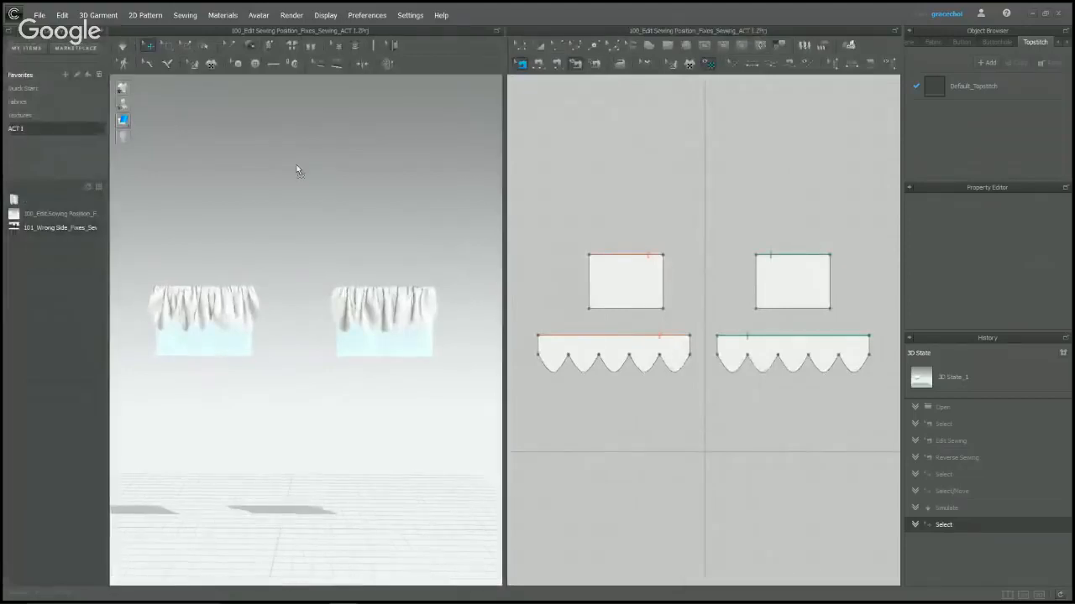
pyautogui.click(533, 322)
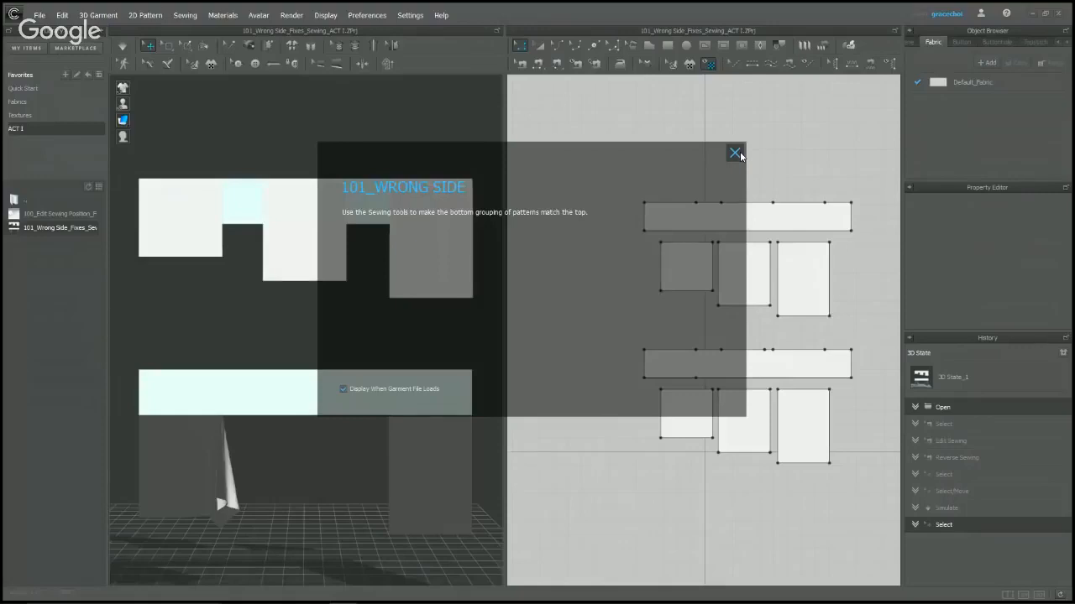
pyautogui.click(736, 154)
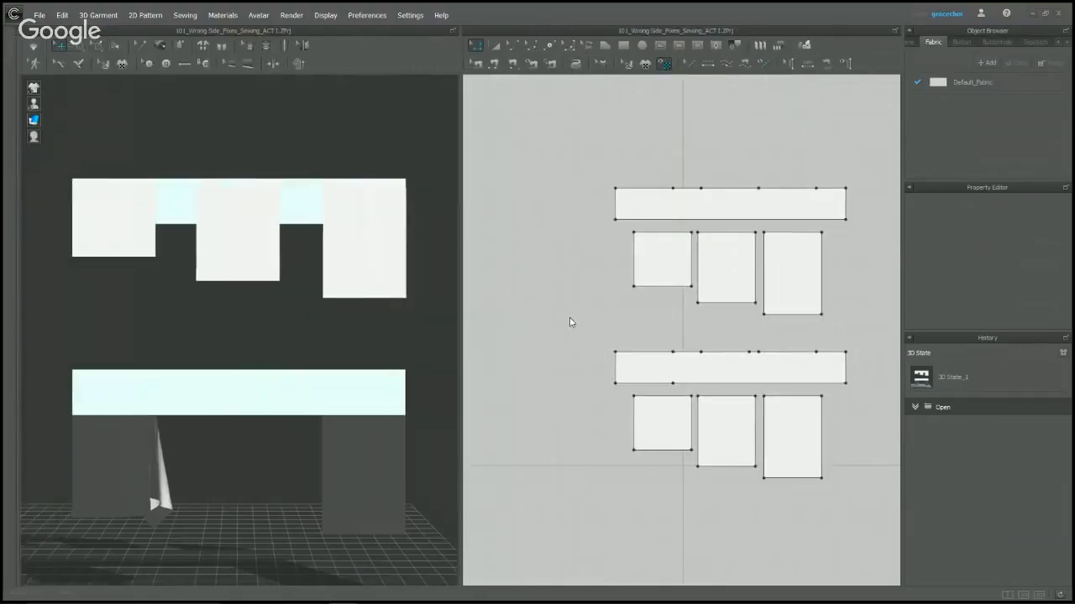
# Move the lower group's right and middle rectangle seams from the long rectangle's bottom edge to the matching sections of its top edge.
pyautogui.moveTo(571, 322); pyautogui.dragTo(545, 336, button='middle')
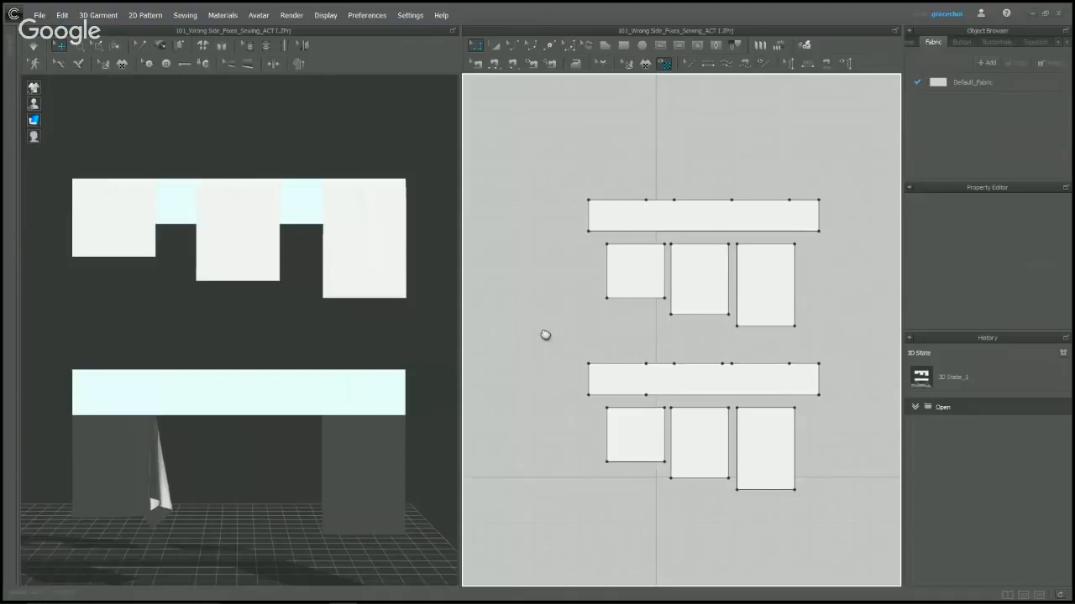
pyautogui.click(480, 67)
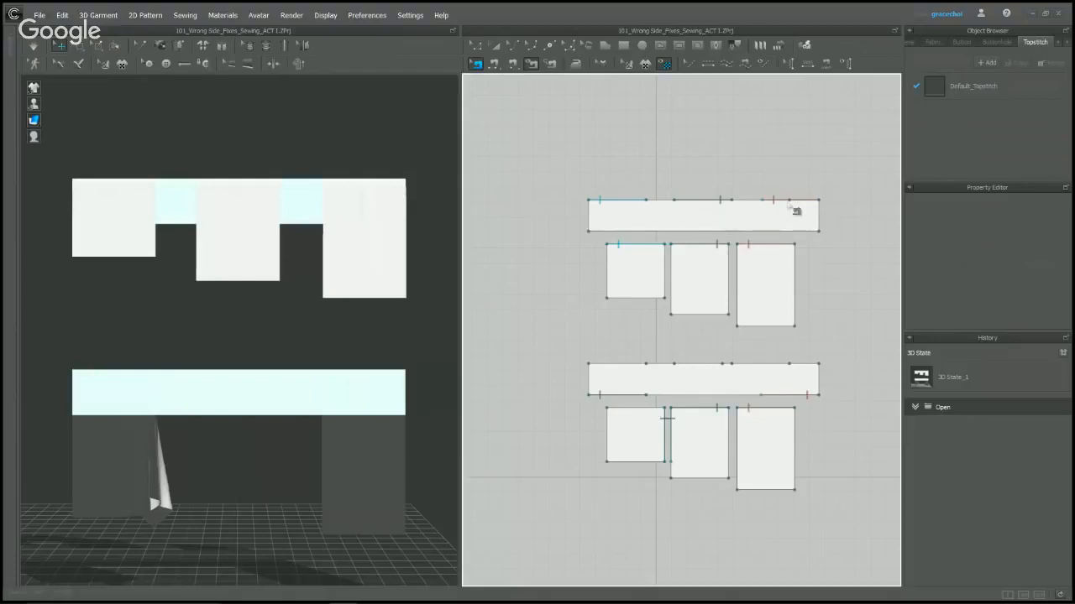
pyautogui.click(791, 407)
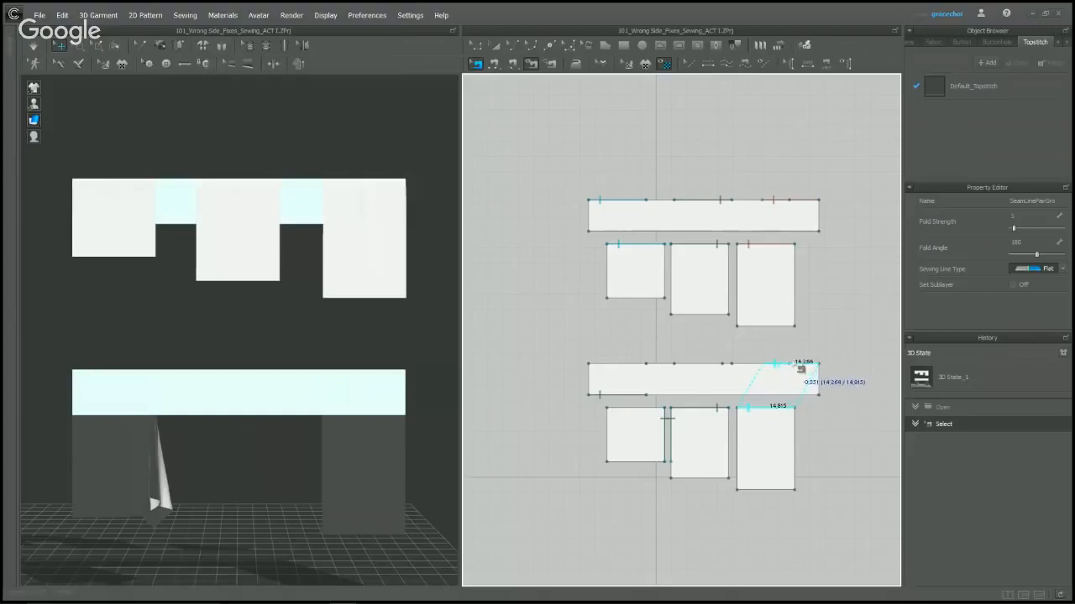
pyautogui.click(796, 363)
pyautogui.moveTo(623, 396); pyautogui.dragTo(714, 363)
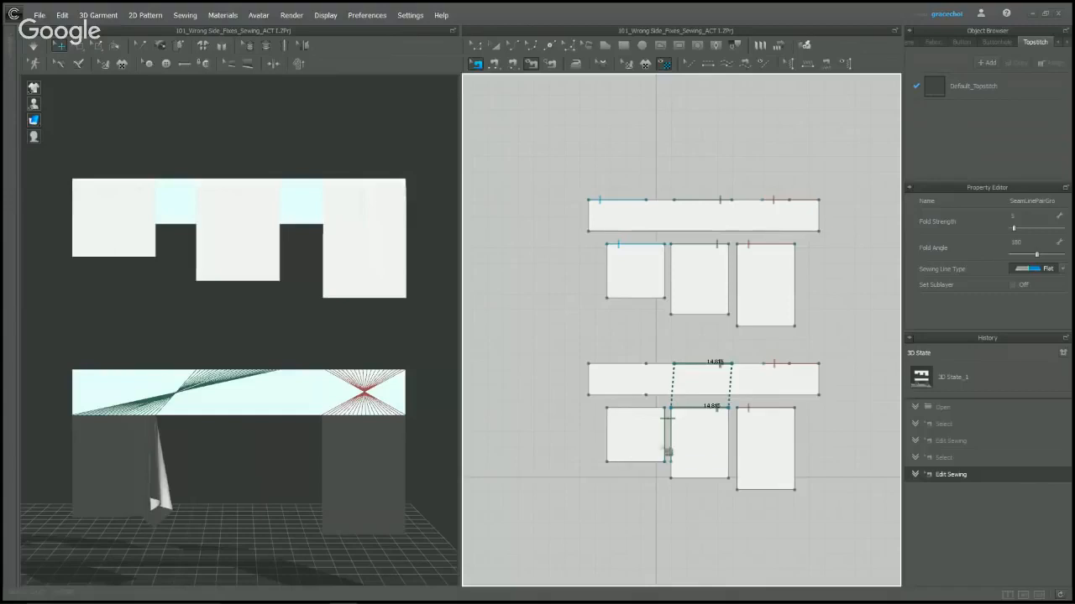
# Delete the sewing between the facing side edges of the lower group's left and middle small rectangles.
pyautogui.click(666, 446)
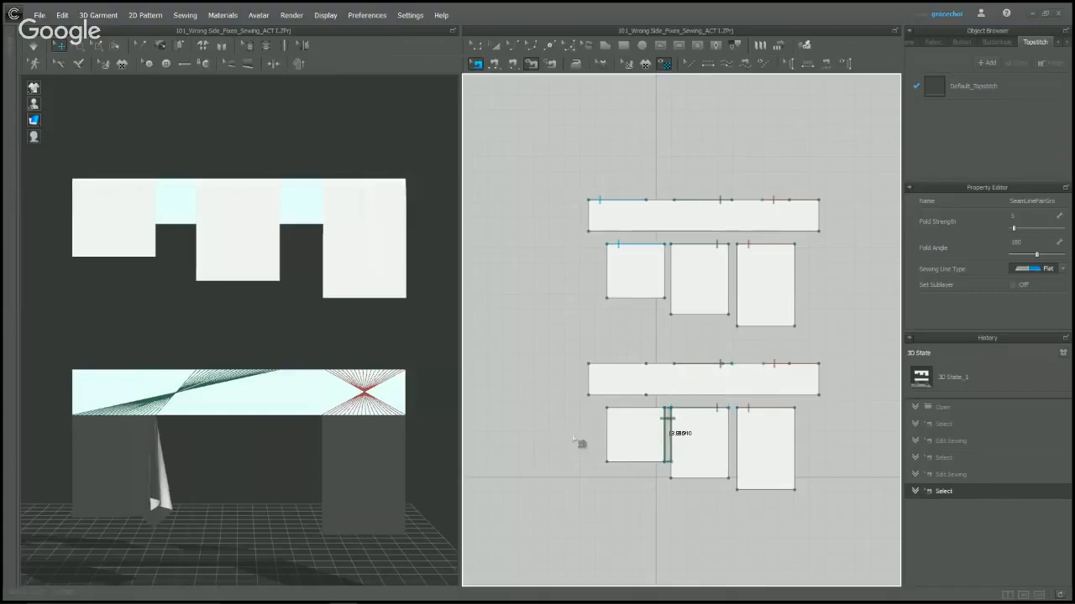
pyautogui.rightClick(667, 419)
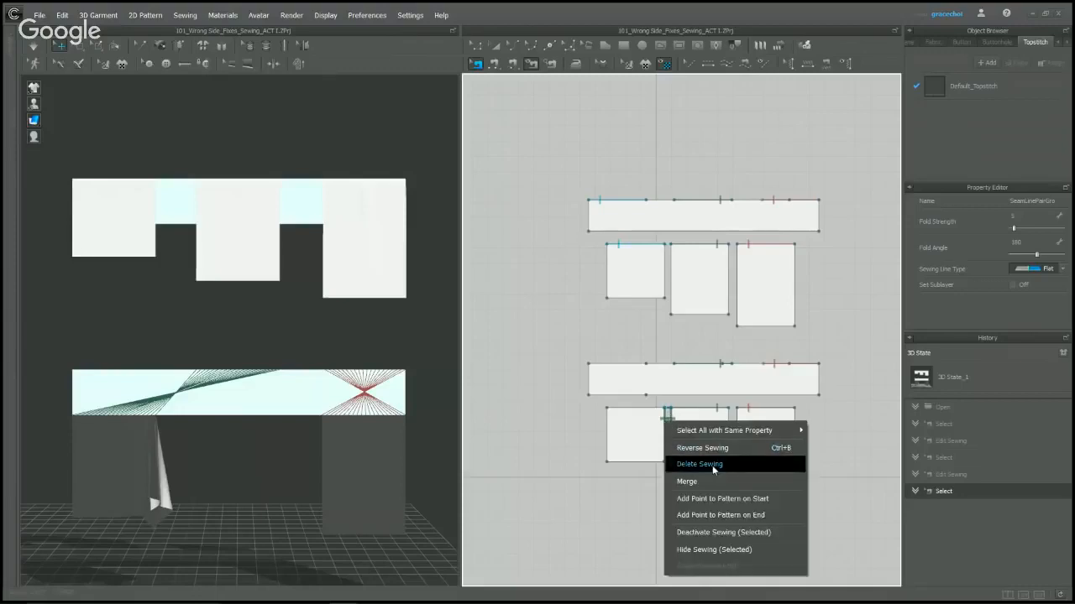
pyautogui.click(713, 469)
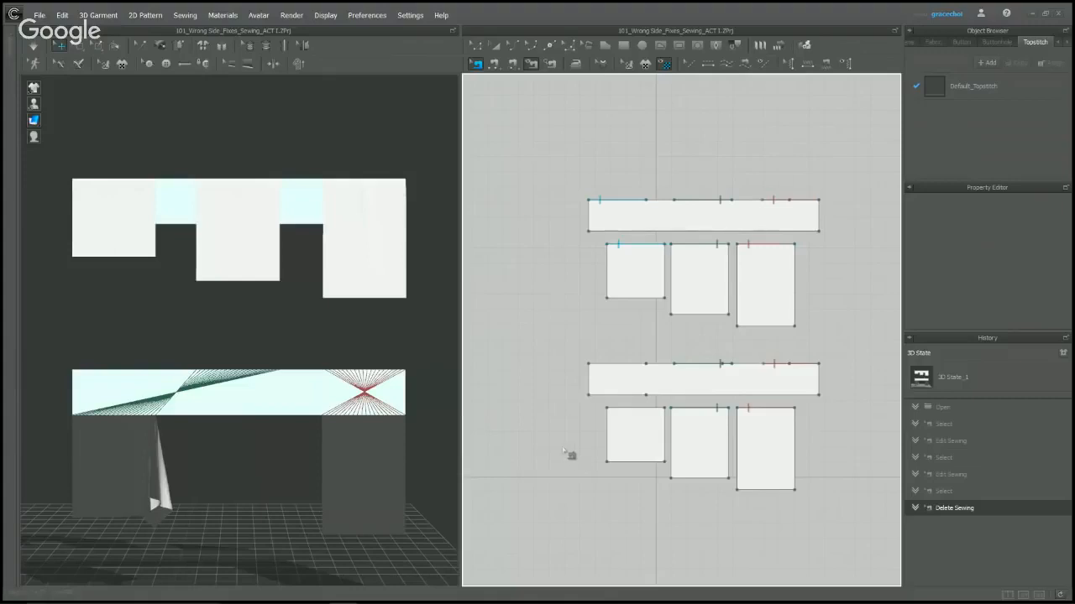
# Segment-sew the left section of the lower long rectangle's top edge to the top edge of the left small rectangle.
pyautogui.click(494, 65)
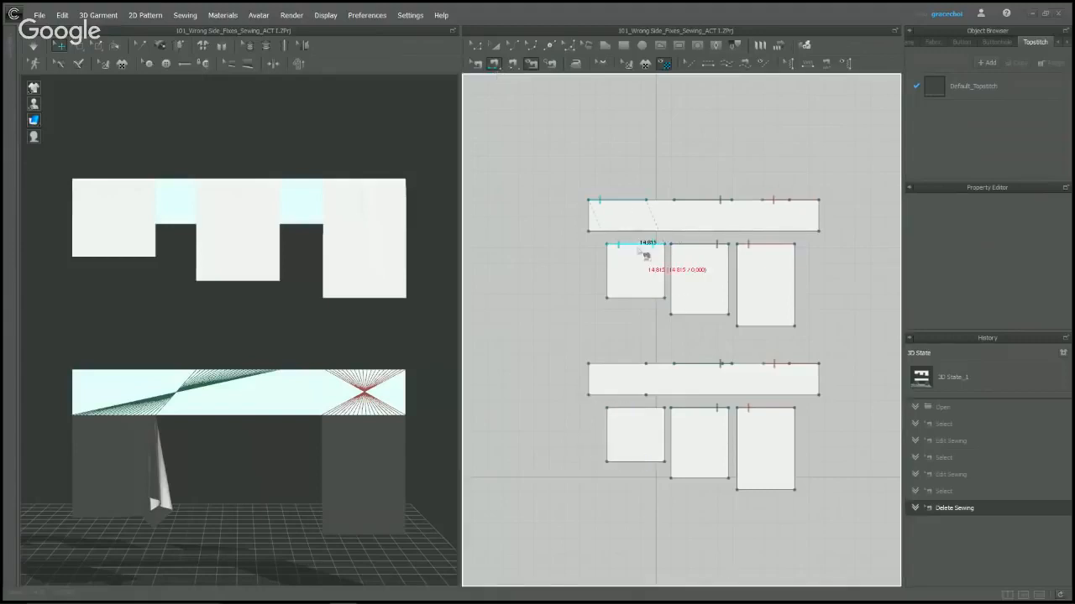
pyautogui.click(622, 373)
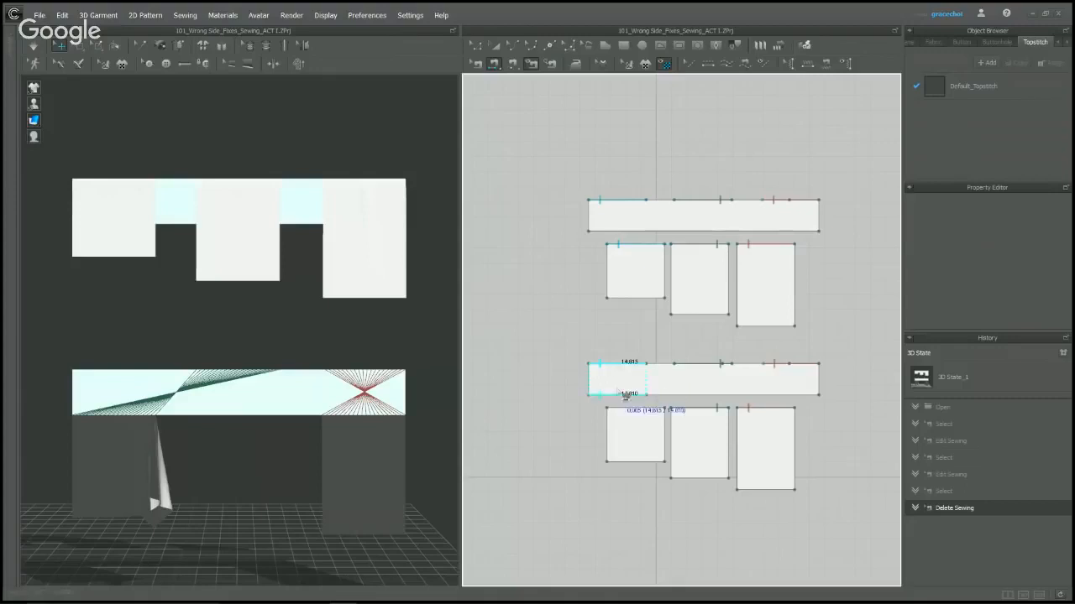
pyautogui.click(631, 414)
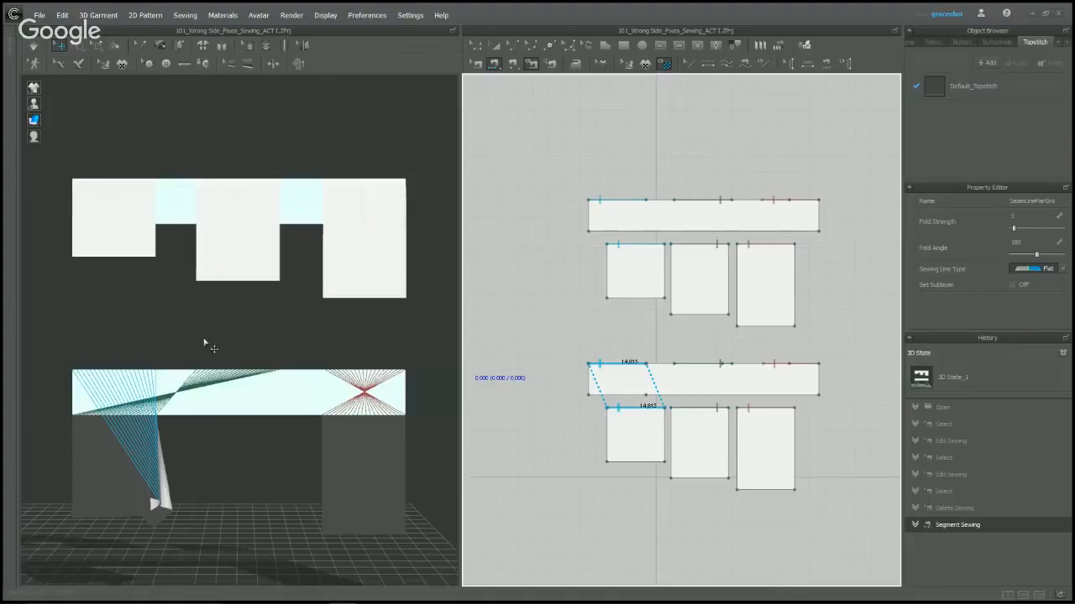
# Move the lower group's right and middle small rectangles in front of the long rectangle in the 3D view.
pyautogui.moveTo(204, 343); pyautogui.dragTo(304, 346, button='right')
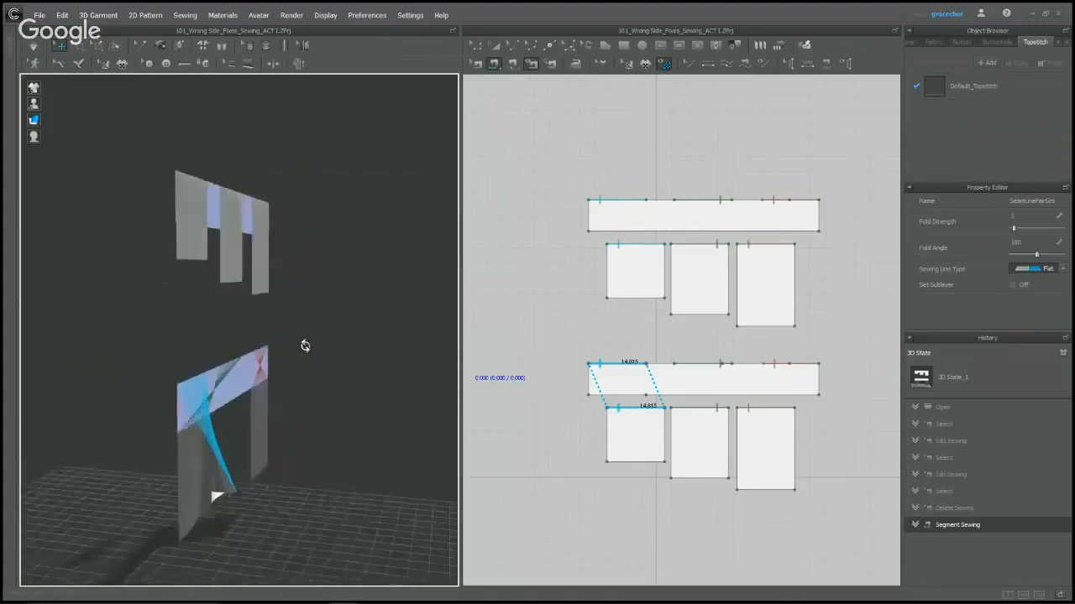
pyautogui.click(267, 420)
pyautogui.moveTo(267, 420); pyautogui.dragTo(275, 381)
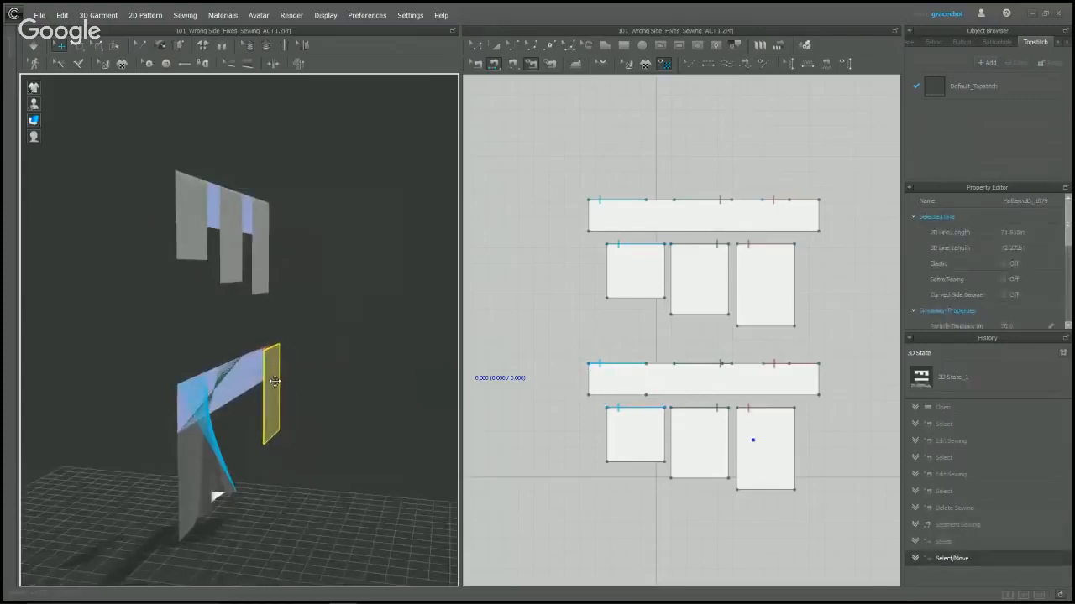
pyautogui.click(234, 412)
pyautogui.moveTo(234, 411); pyautogui.dragTo(260, 435)
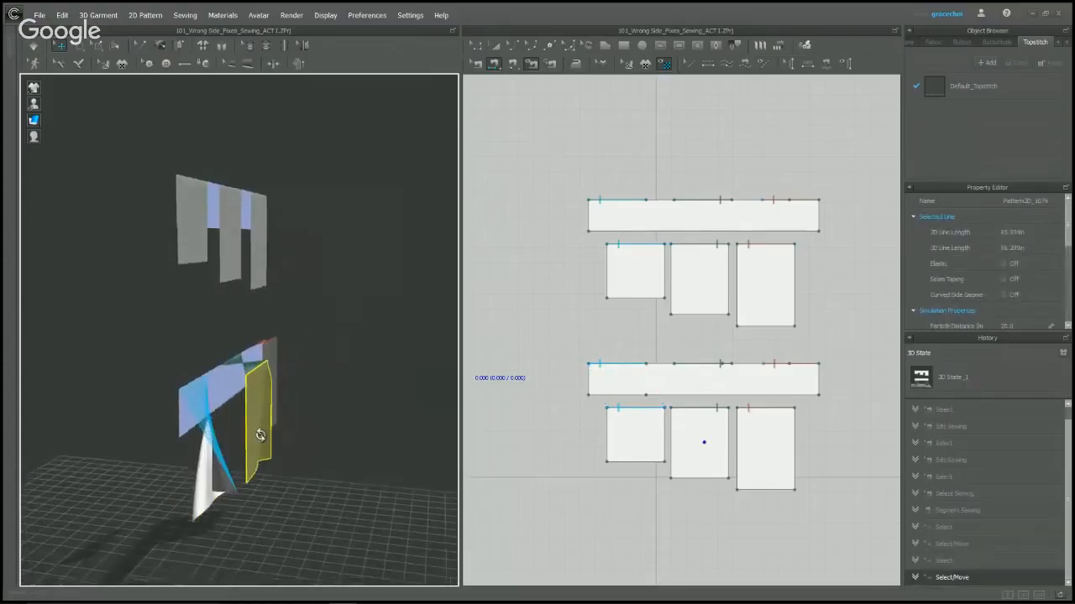
pyautogui.moveTo(260, 435); pyautogui.dragTo(173, 487, button='right')
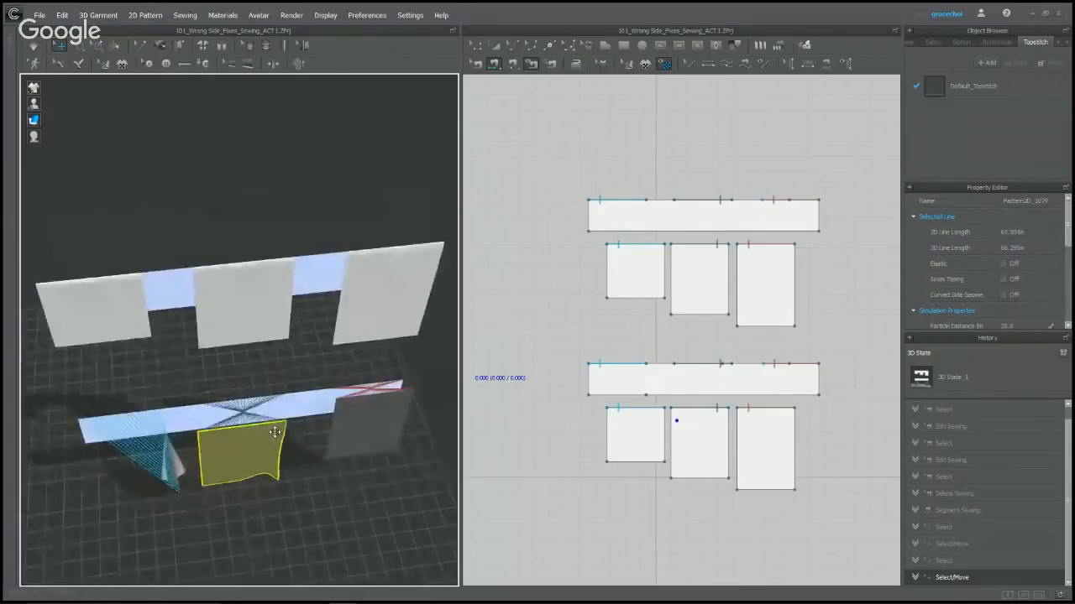
pyautogui.click(274, 432)
pyautogui.moveTo(274, 433); pyautogui.dragTo(445, 407, button='right')
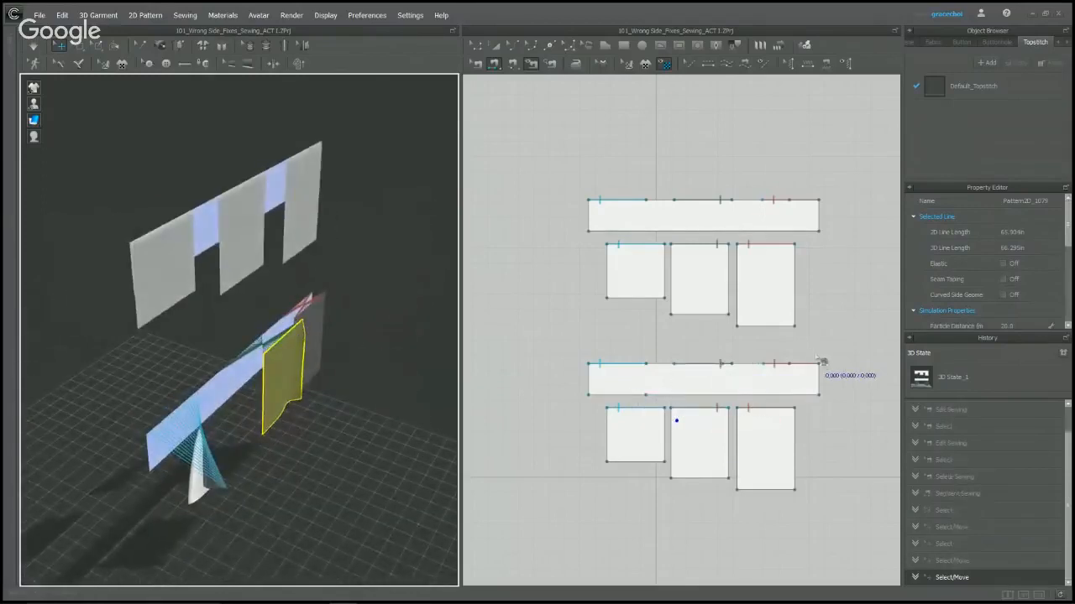
# Reposition the lower group's left small rectangle in front of the long rectangle in 3D, and readjust the middle one.
pyautogui.moveTo(394, 394); pyautogui.dragTo(261, 443, button='right')
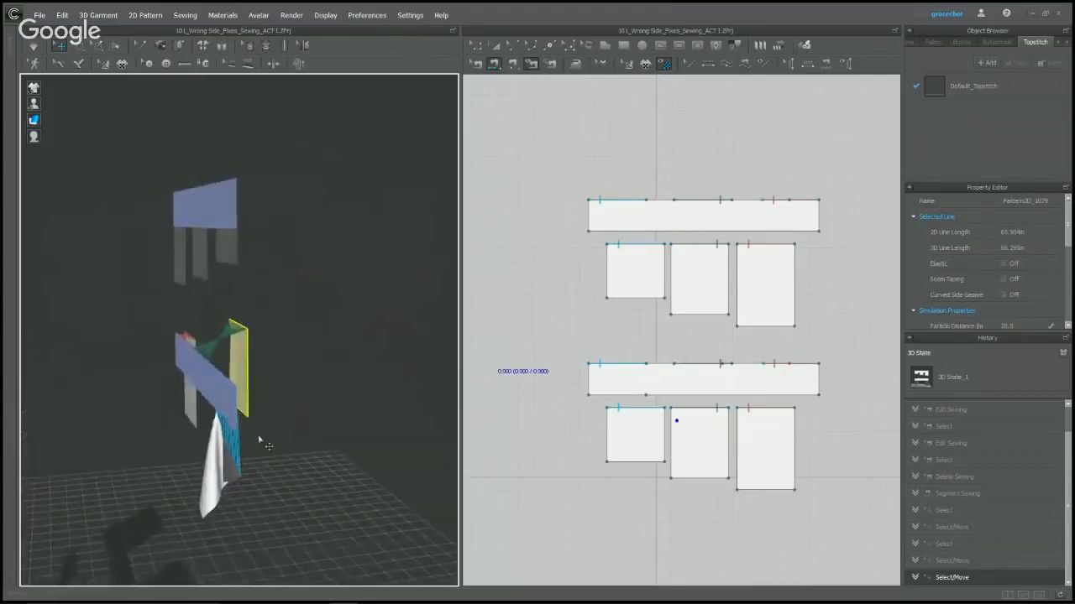
pyautogui.click(214, 472)
pyautogui.moveTo(214, 472); pyautogui.dragTo(163, 462, button='right')
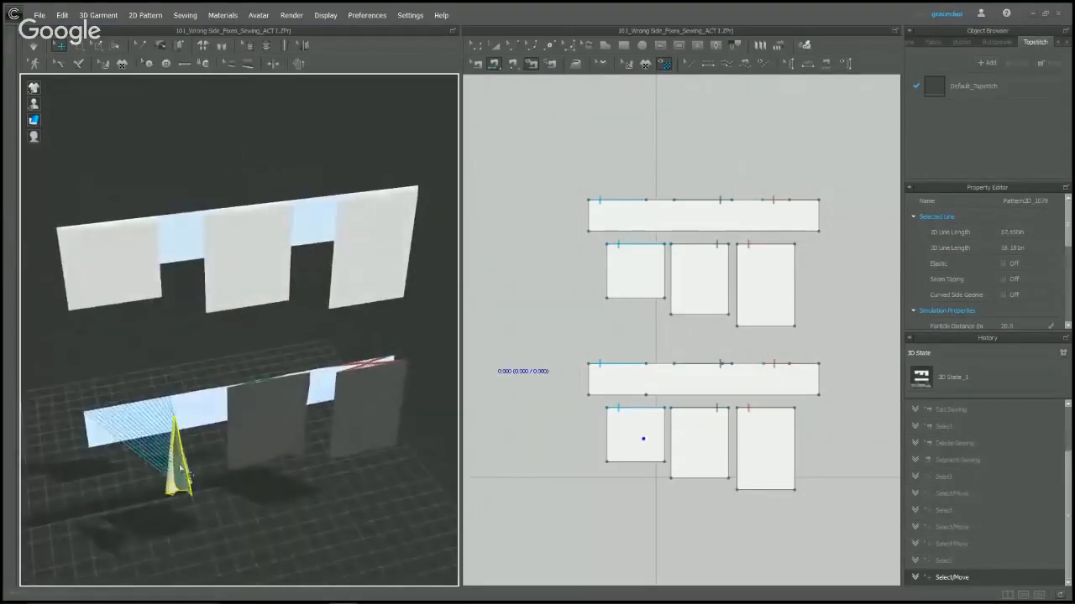
pyautogui.click(163, 462)
pyautogui.click(278, 443)
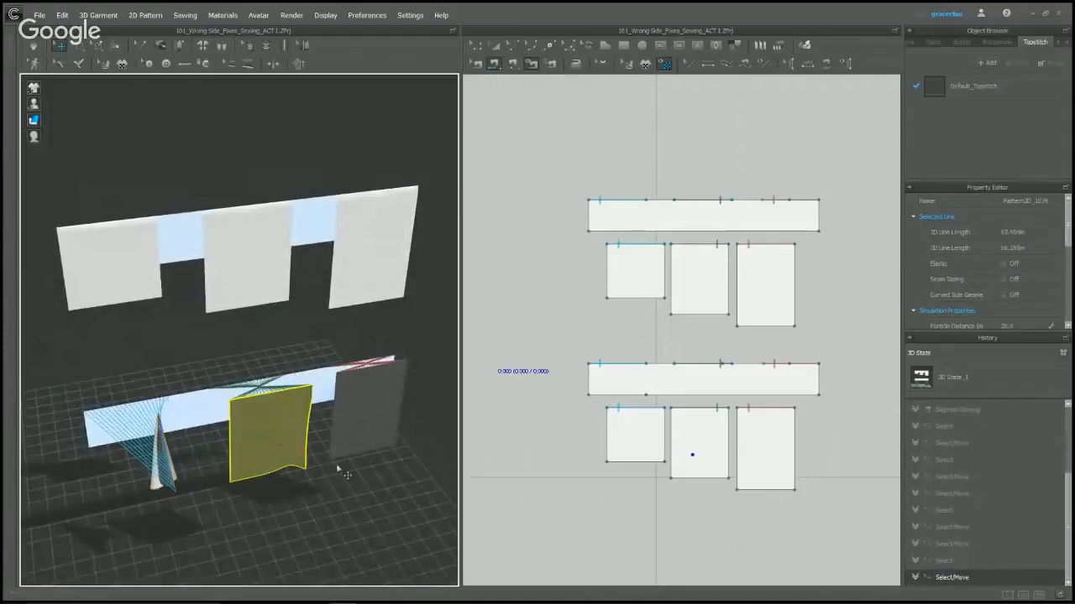
pyautogui.moveTo(344, 470)
pyautogui.mouseDown(button='right')
pyautogui.moveTo(367, 475)
pyautogui.moveTo(365, 419)
pyautogui.moveTo(399, 456)
pyautogui.moveTo(376, 467)
pyautogui.moveTo(388, 473)
pyautogui.mouseUp(button='right')
# Run the simulation and pull the lower group's right, middle and left small rectangles out to the front of the long rectangle.
pyautogui.press('space')
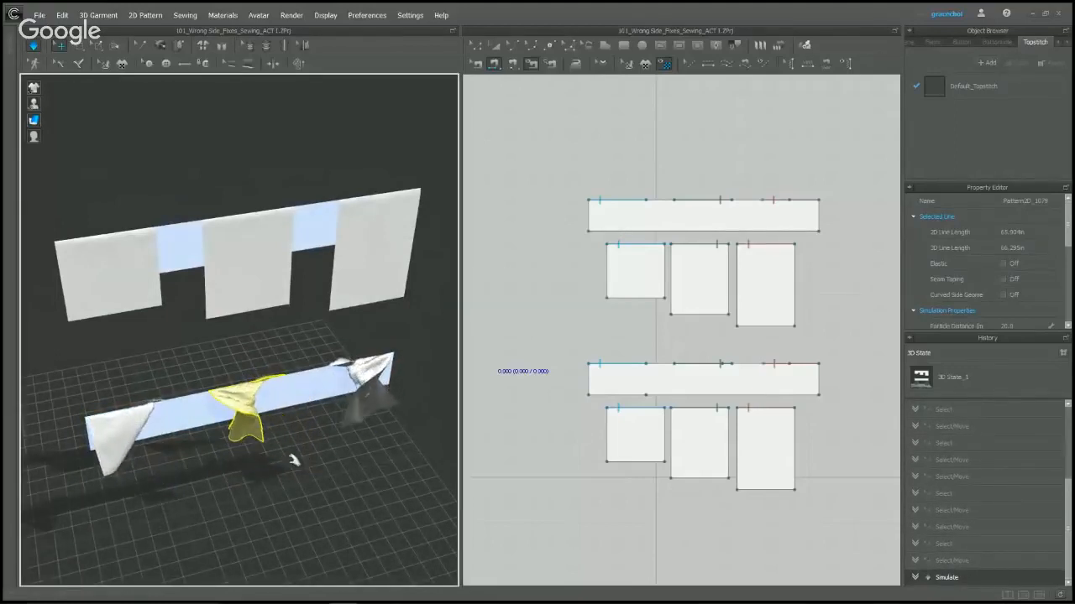
pyautogui.moveTo(318, 432); pyautogui.dragTo(352, 411, button='right')
pyautogui.moveTo(327, 367); pyautogui.dragTo(362, 385)
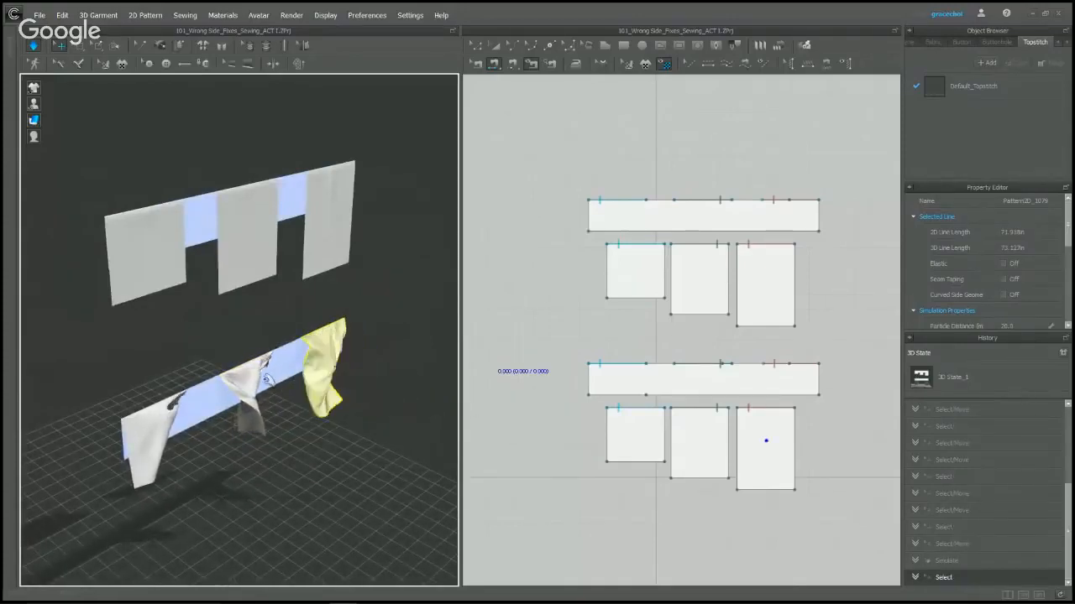
pyautogui.moveTo(252, 378); pyautogui.dragTo(338, 416)
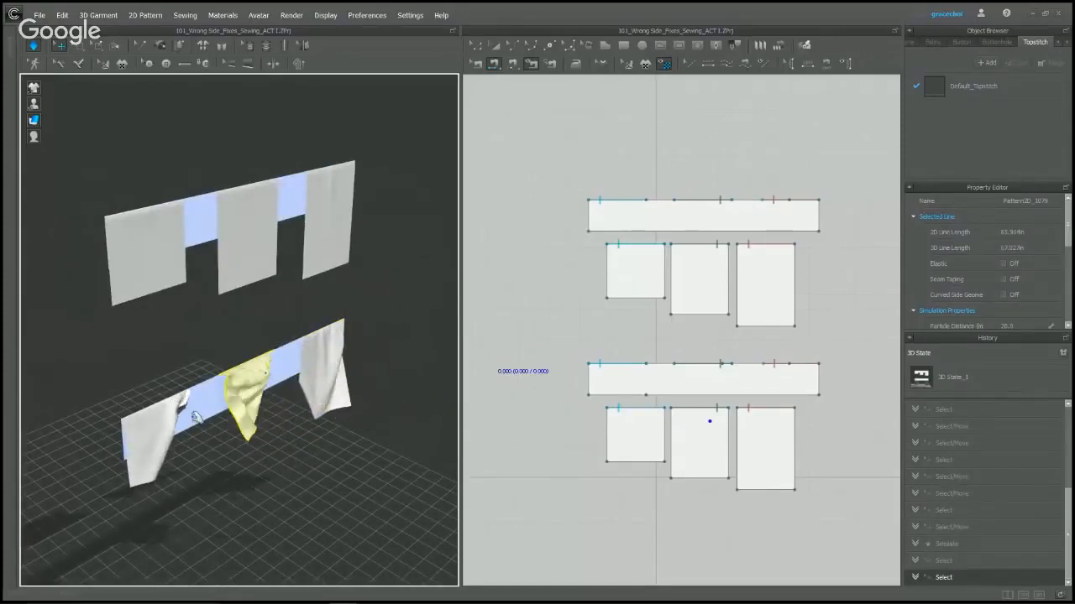
pyautogui.moveTo(147, 445); pyautogui.dragTo(216, 470)
# Tug the lower group's twisted small rectangles straight until they hang flat like the upper group, and stop the simulation.
pyautogui.press('2')
pyautogui.moveTo(172, 423); pyautogui.dragTo(183, 447)
pyautogui.moveTo(273, 451); pyautogui.dragTo(217, 434, button='right')
pyautogui.moveTo(217, 434); pyautogui.dragTo(204, 487)
pyautogui.press('2')
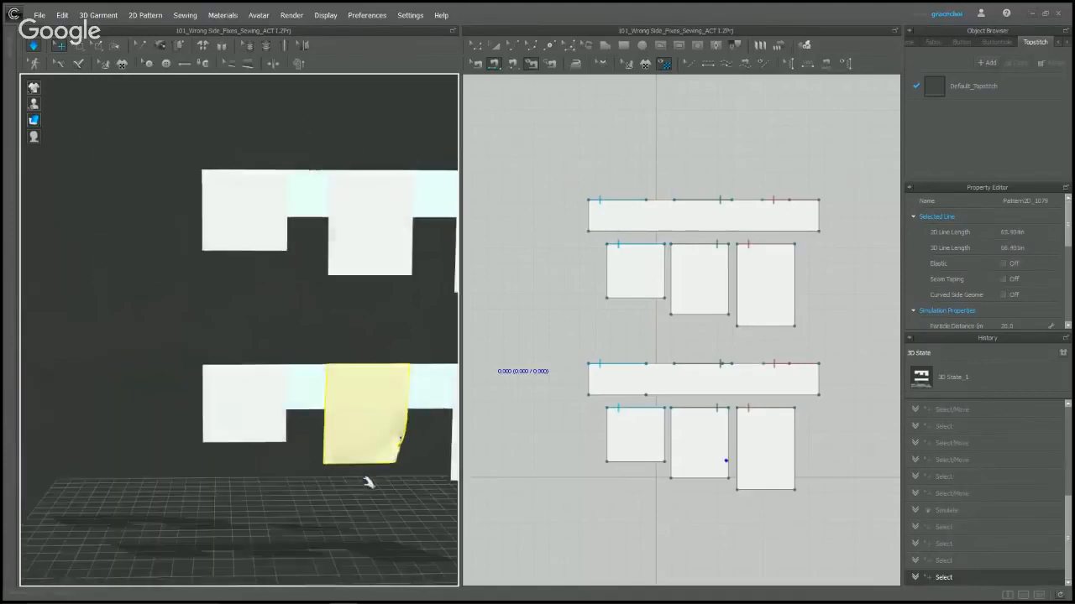
pyautogui.moveTo(321, 433)
pyautogui.mouseDown()
pyautogui.moveTo(314, 425)
pyautogui.moveTo(314, 468)
pyautogui.moveTo(307, 445)
pyautogui.mouseUp()
pyautogui.scroll(-2, 308, 444)
pyautogui.click(312, 430)
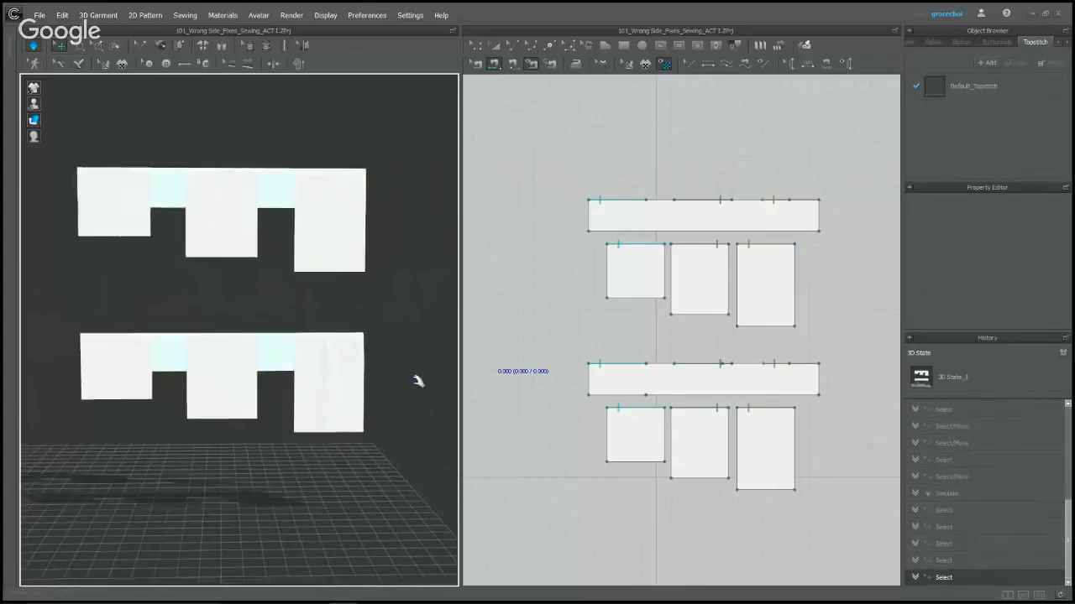
pyautogui.moveTo(417, 378); pyautogui.dragTo(410, 380, button='right')
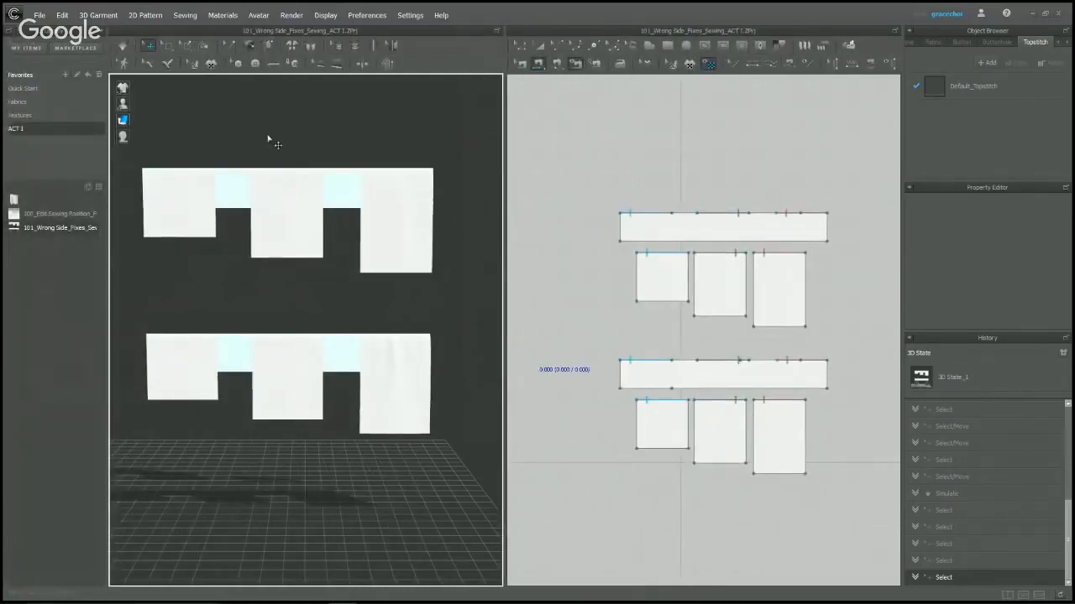
# Open the 100_Arrange and Sew_Review file from the C_Review folder and dismiss its instructions.
pyautogui.doubleClick(14, 200)
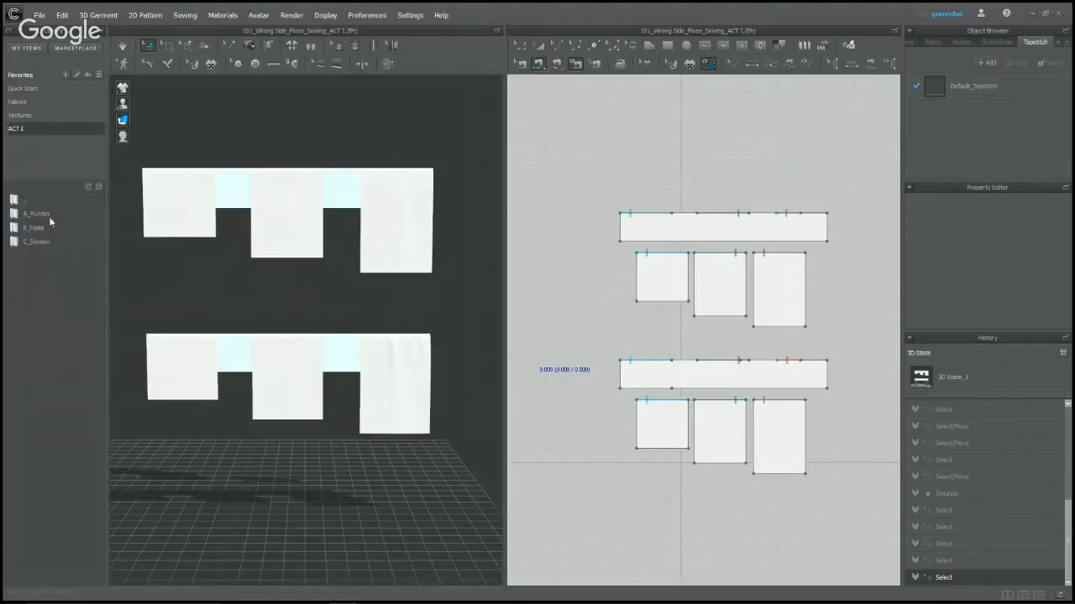
pyautogui.doubleClick(38, 241)
pyautogui.moveTo(283, 297); pyautogui.dragTo(287, 292)
pyautogui.click(544, 321)
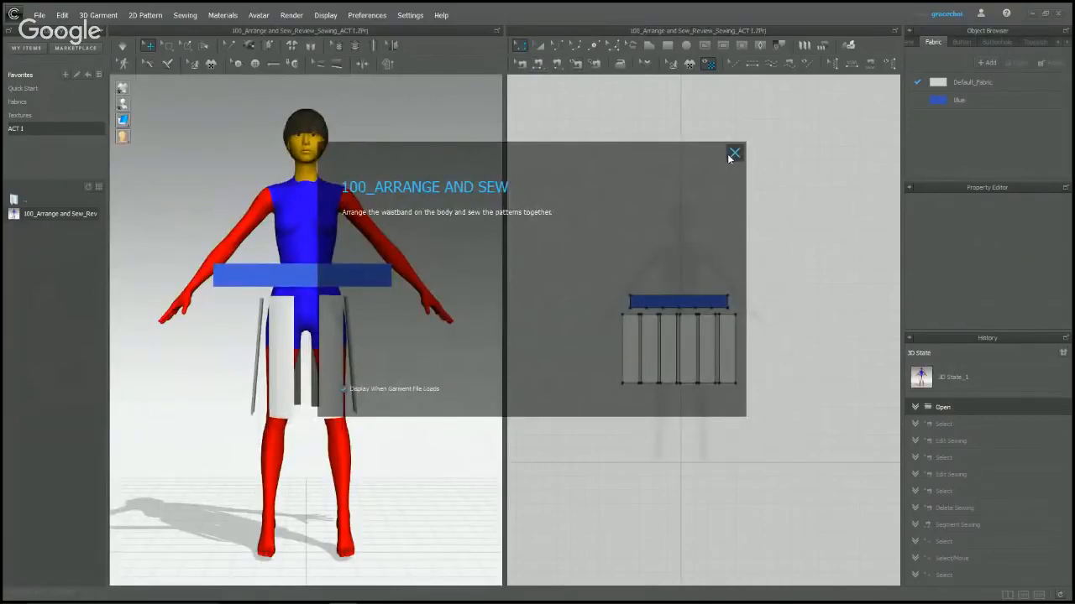
pyautogui.click(732, 156)
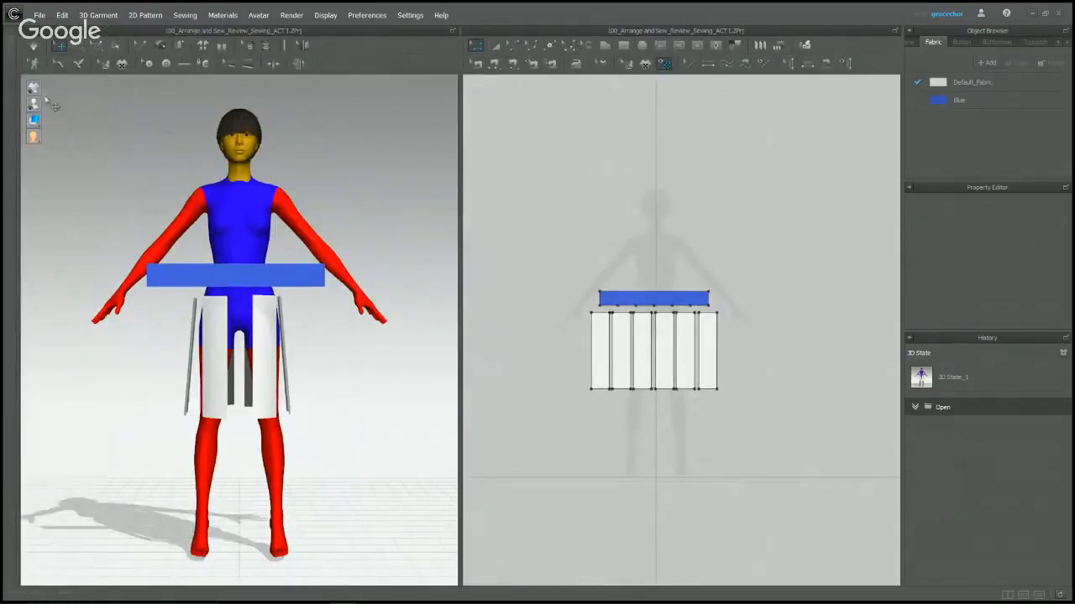
# Show the avatar's arrangement points and wrap the blue waistband around the body at the front centre waist point.
pyautogui.moveTo(37, 109)
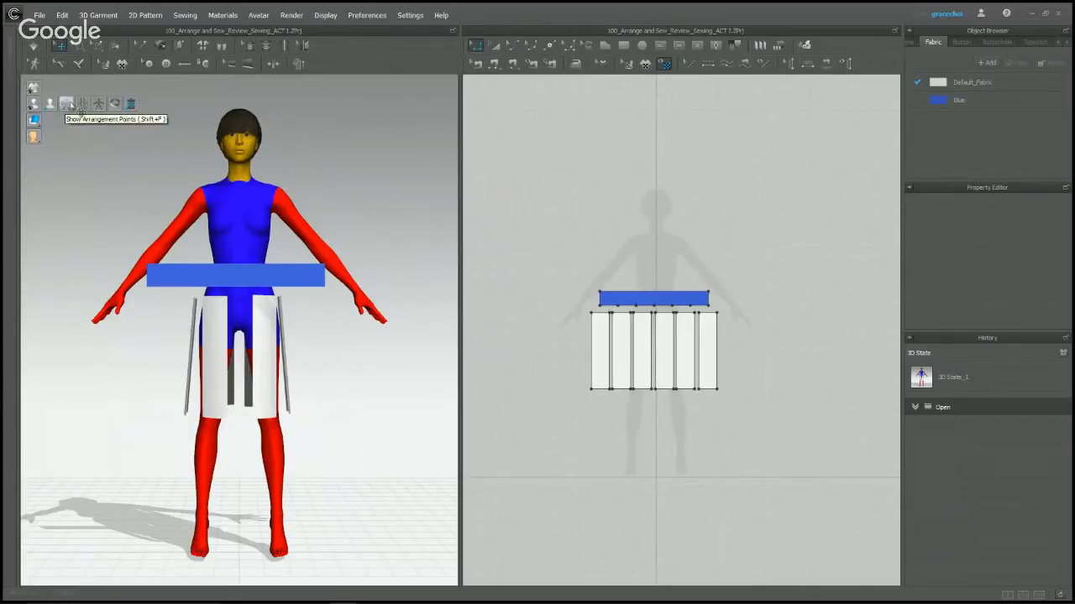
pyautogui.click(68, 104)
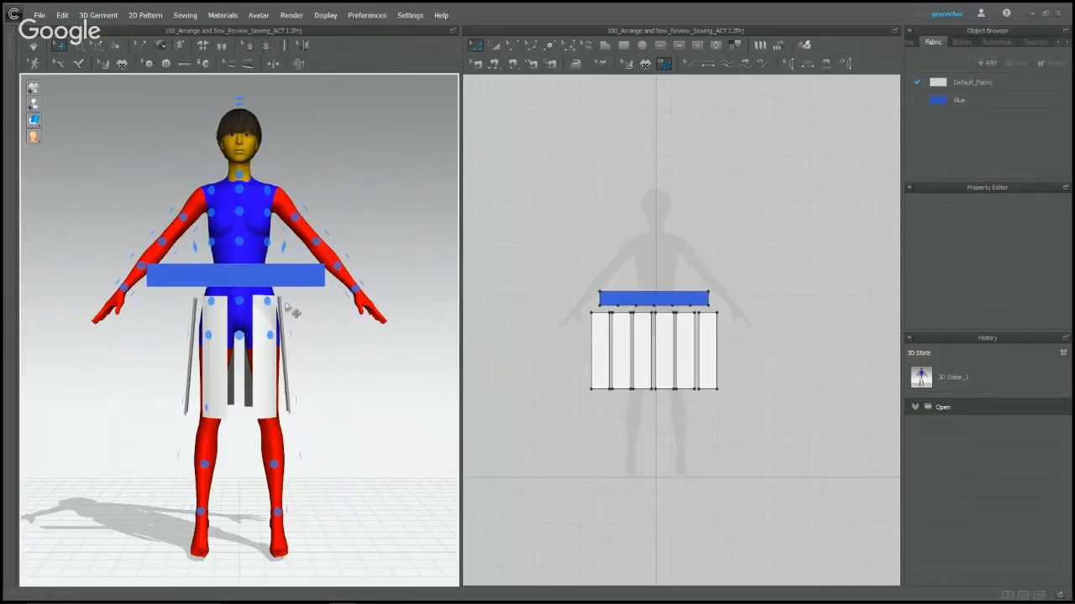
pyautogui.moveTo(250, 284); pyautogui.dragTo(350, 159)
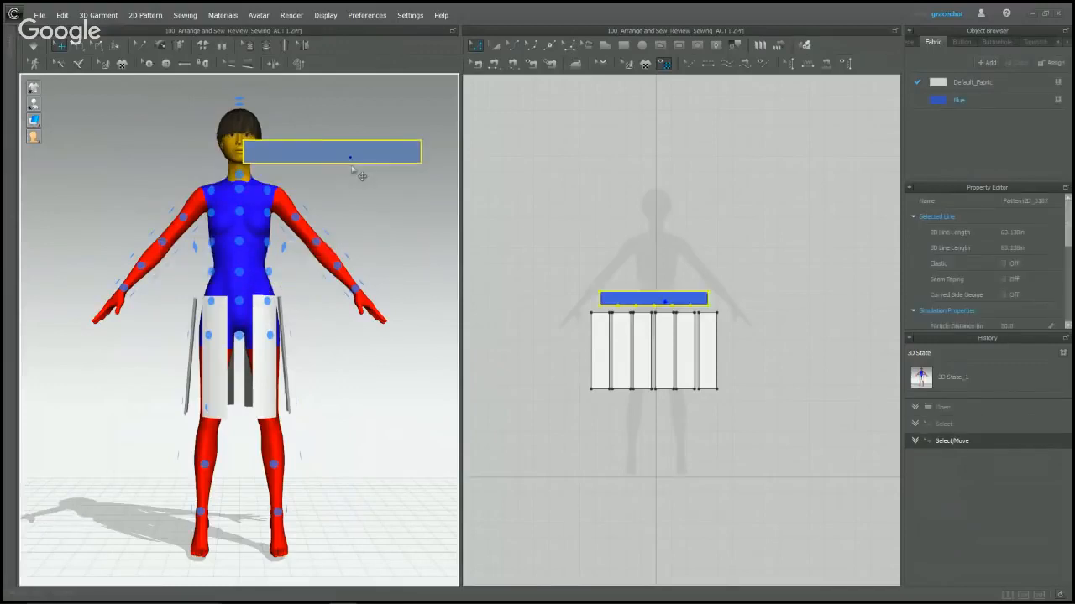
pyautogui.click(240, 275)
pyautogui.click(445, 203)
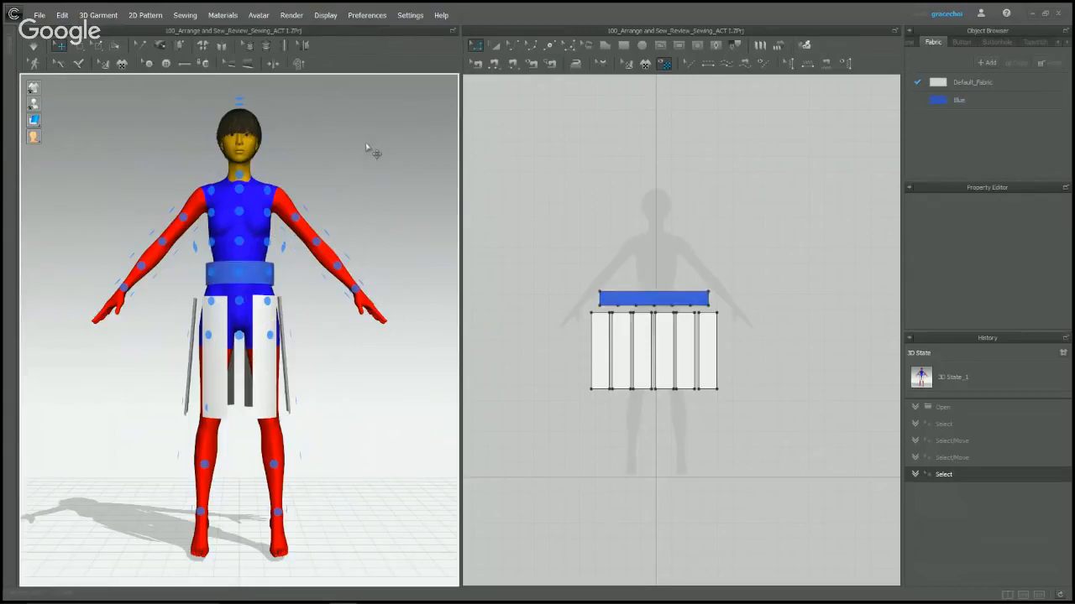
# Segment-sew the six sections of the waistband's bottom edge to the top edges of the six skirt panels in order.
pyautogui.scroll(2, 549, 249)
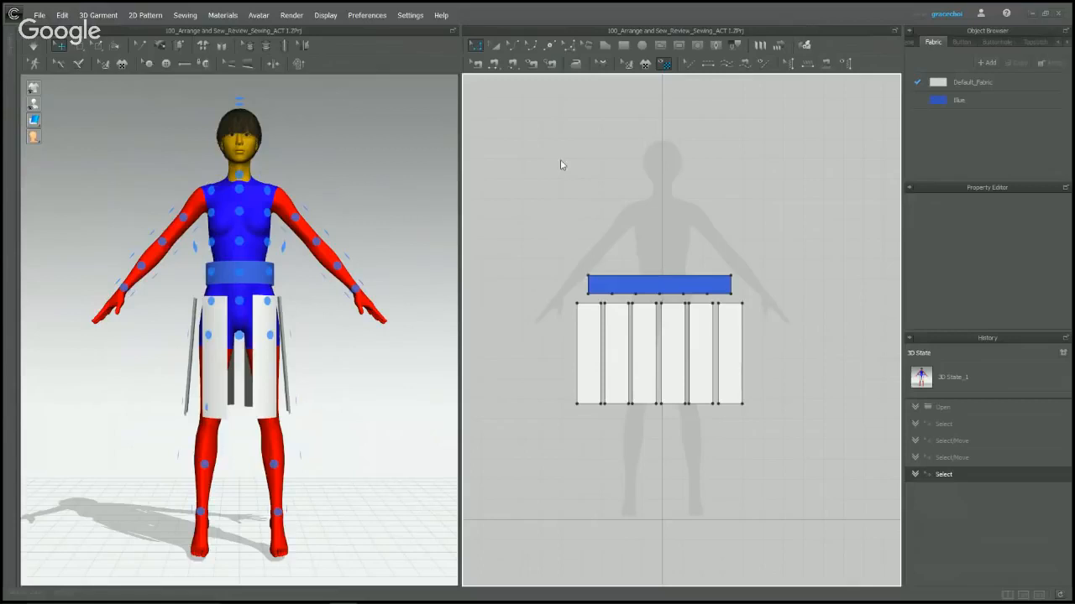
pyautogui.click(493, 64)
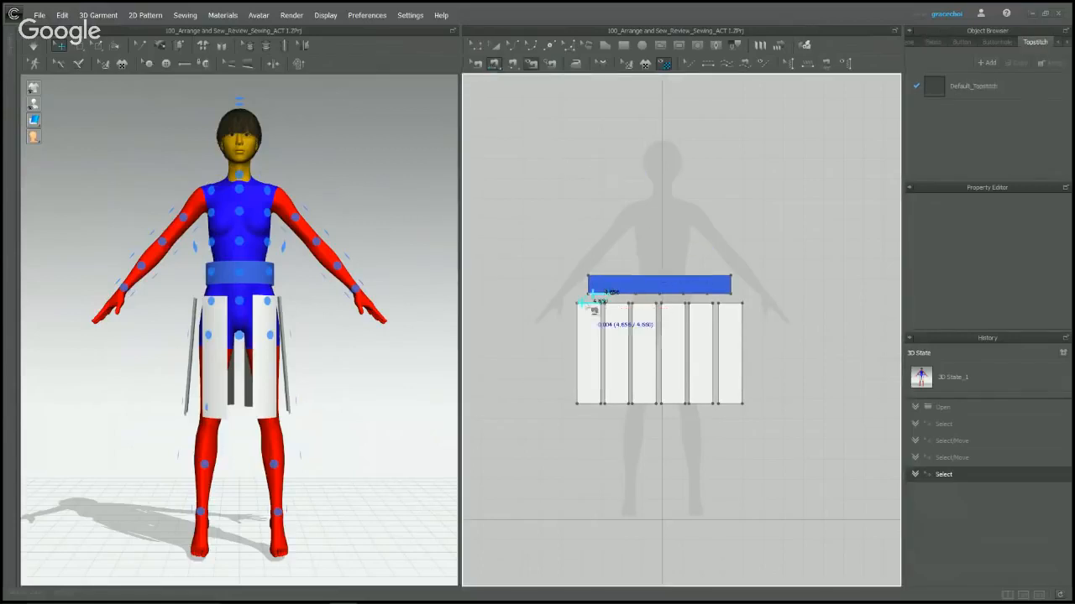
pyautogui.click(603, 302)
pyautogui.click(628, 304)
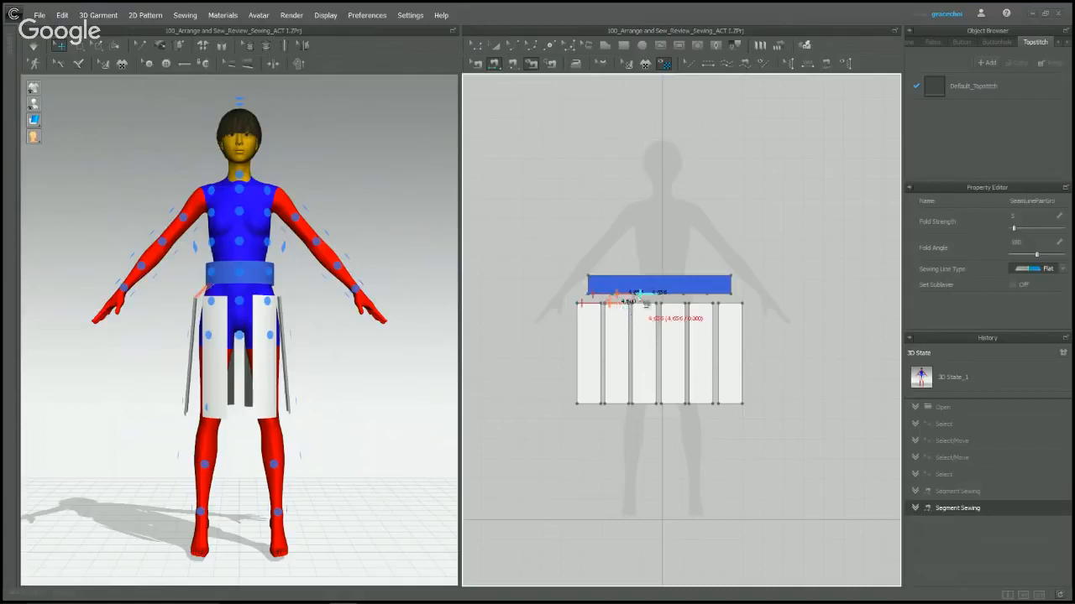
pyautogui.click(665, 300)
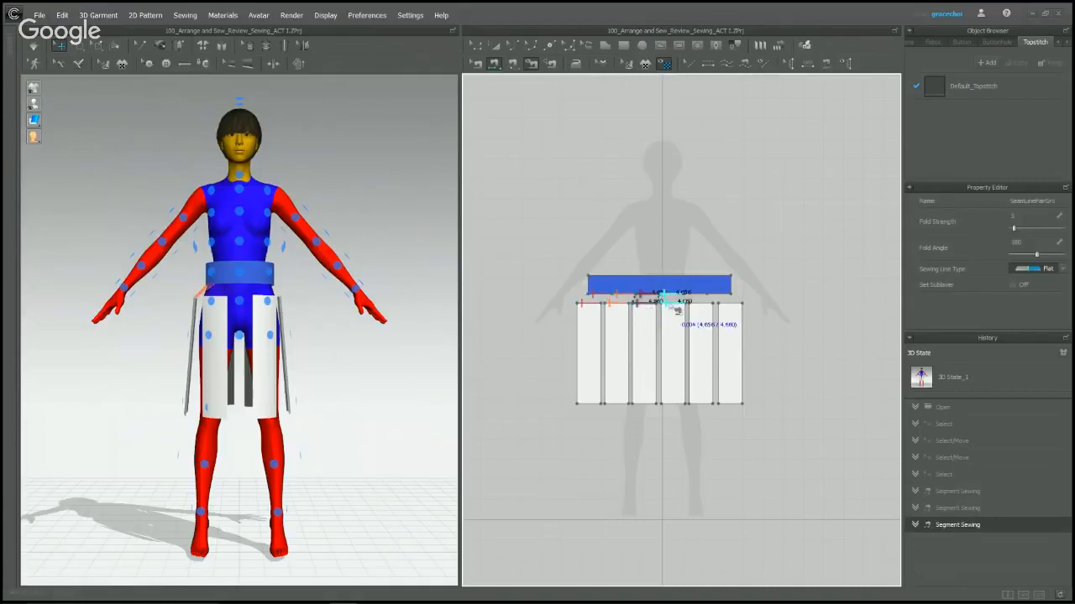
pyautogui.click(687, 303)
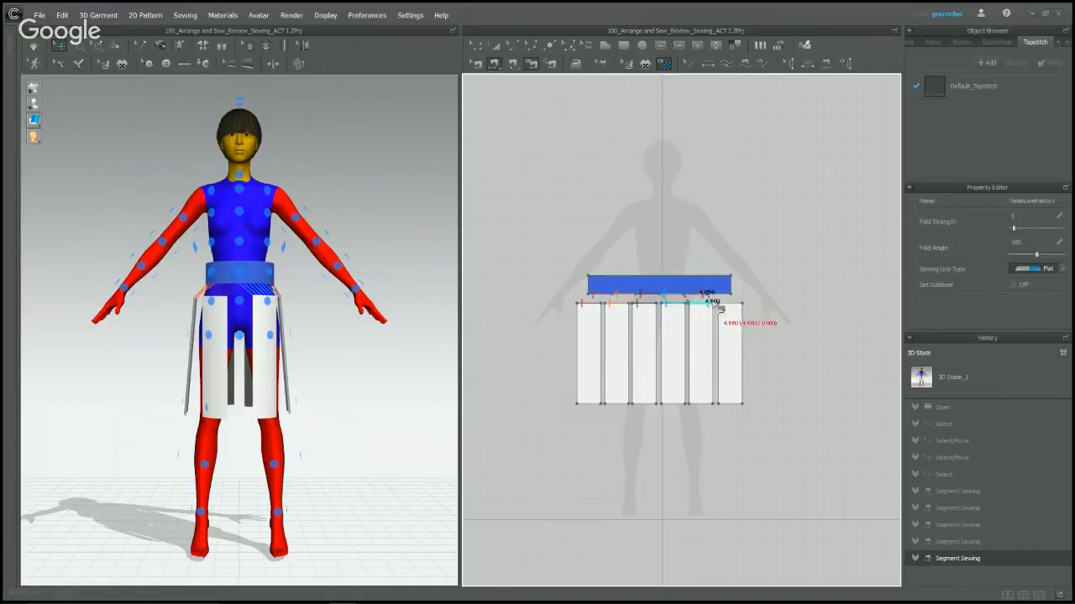
pyautogui.click(714, 304)
# Segment-sew the facing side edges of all adjacent skirt panels, and join the two outermost panel edges to each other.
pyautogui.click(721, 316)
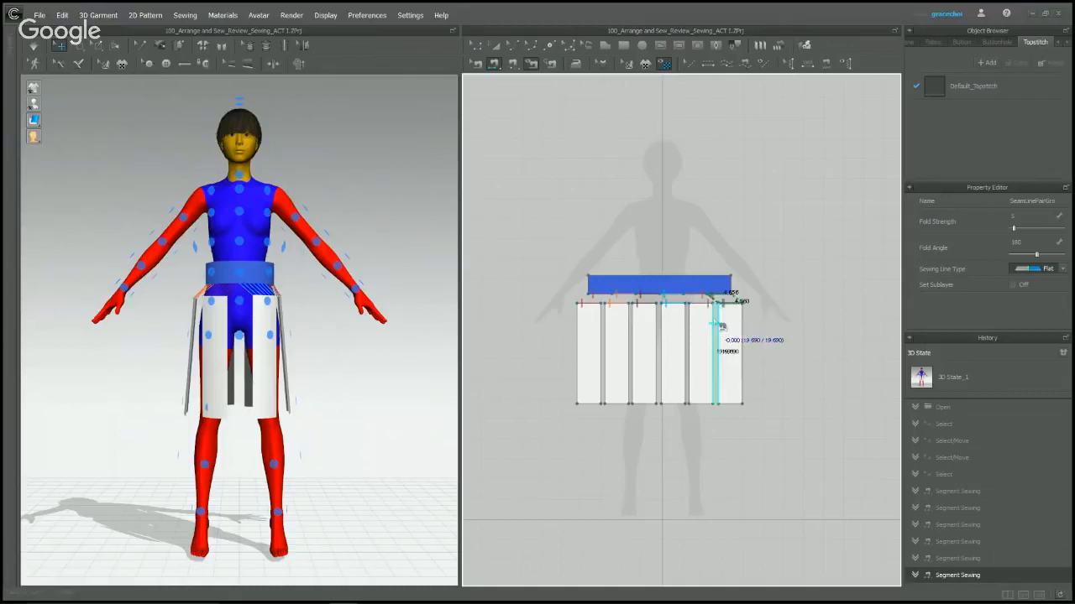
pyautogui.click(688, 327)
pyautogui.click(660, 331)
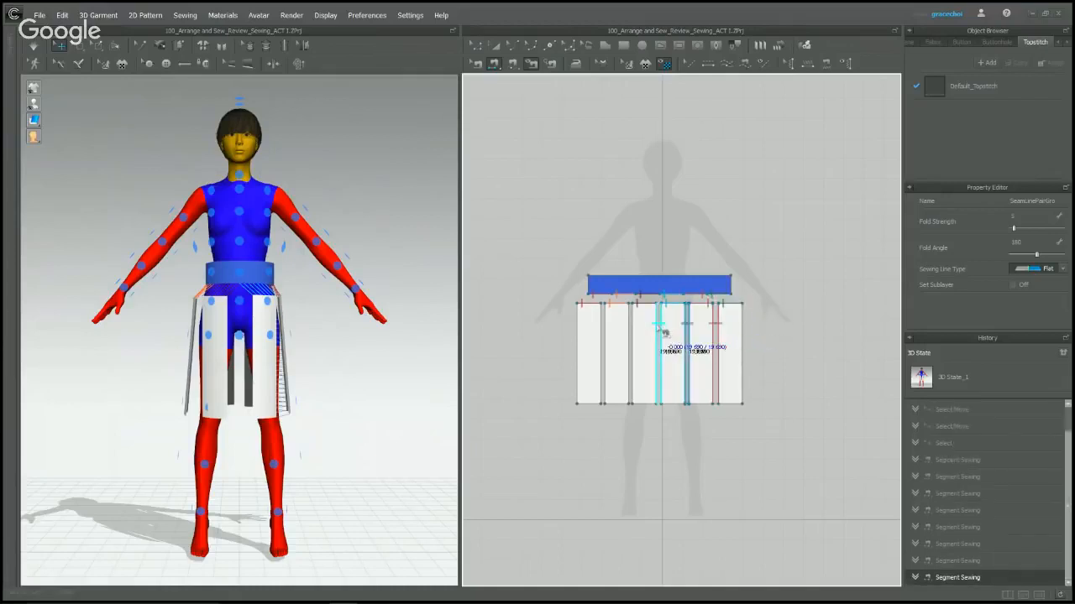
pyautogui.click(631, 336)
pyautogui.click(603, 334)
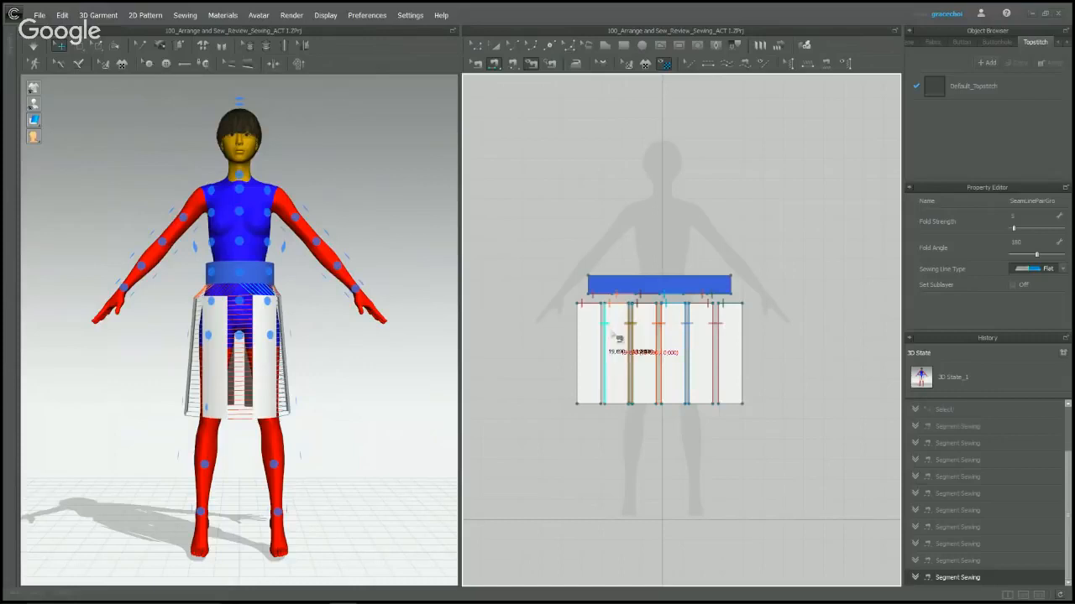
pyautogui.click(578, 336)
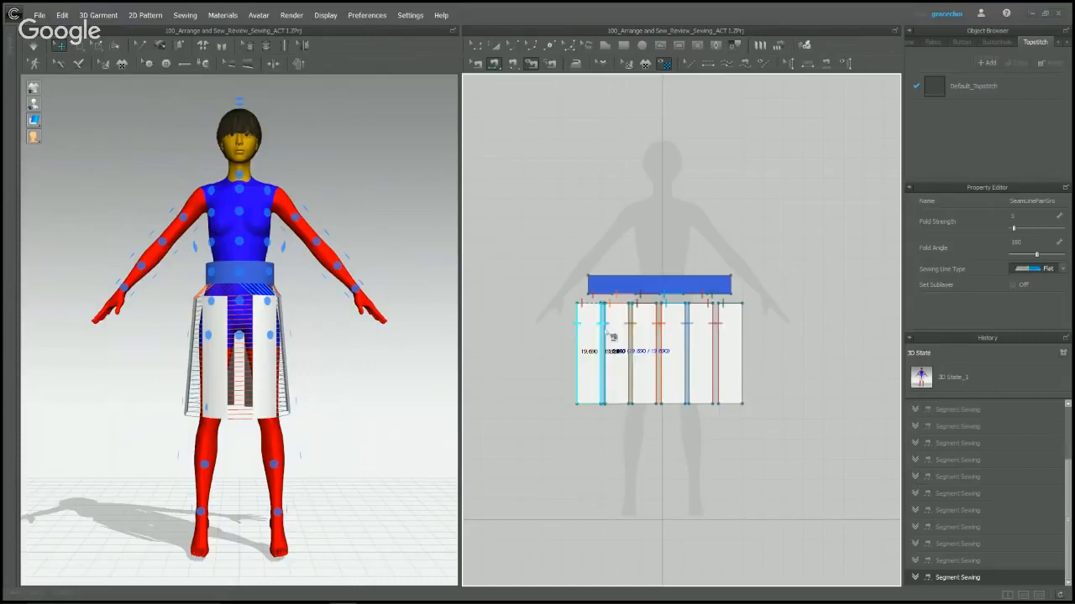
pyautogui.click(747, 335)
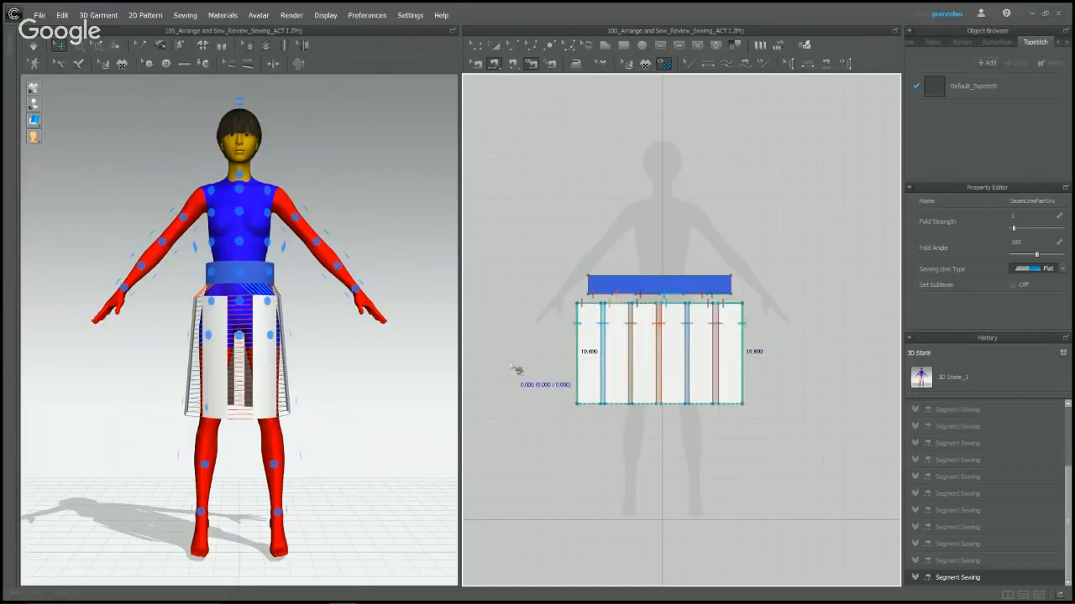
# Segment-sew the waistband's two short ends together and hide the avatar's arrangement points.
pyautogui.scroll(2, 590, 271)
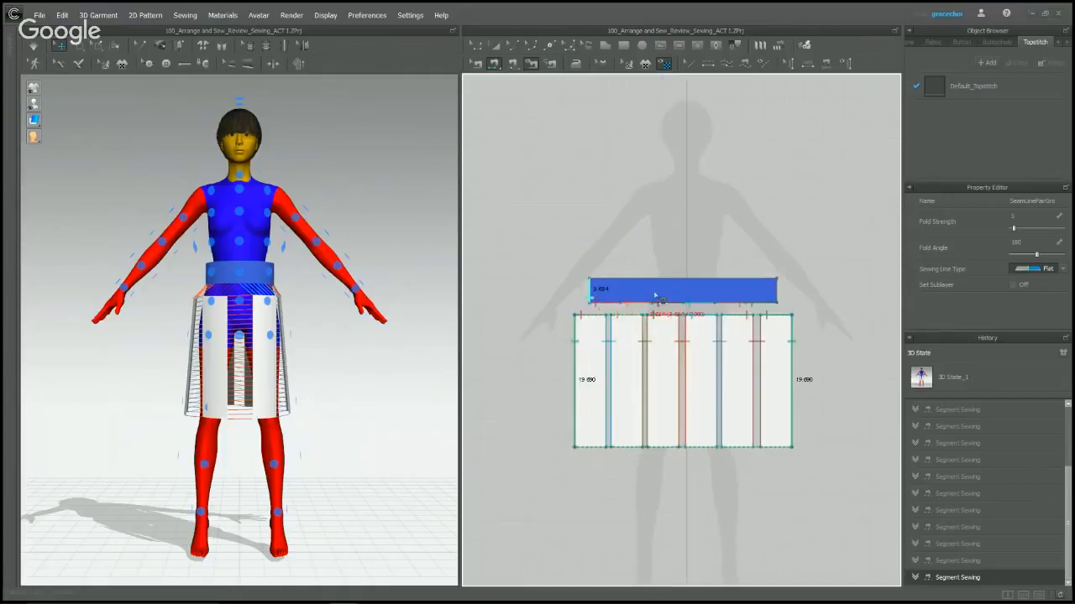
pyautogui.click(787, 306)
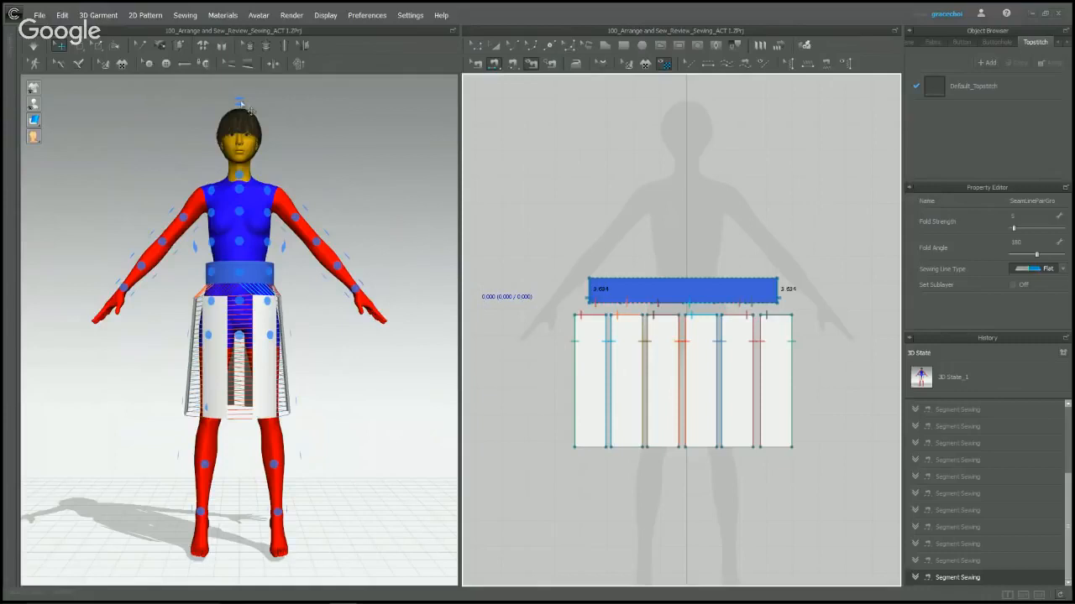
pyautogui.moveTo(35, 106)
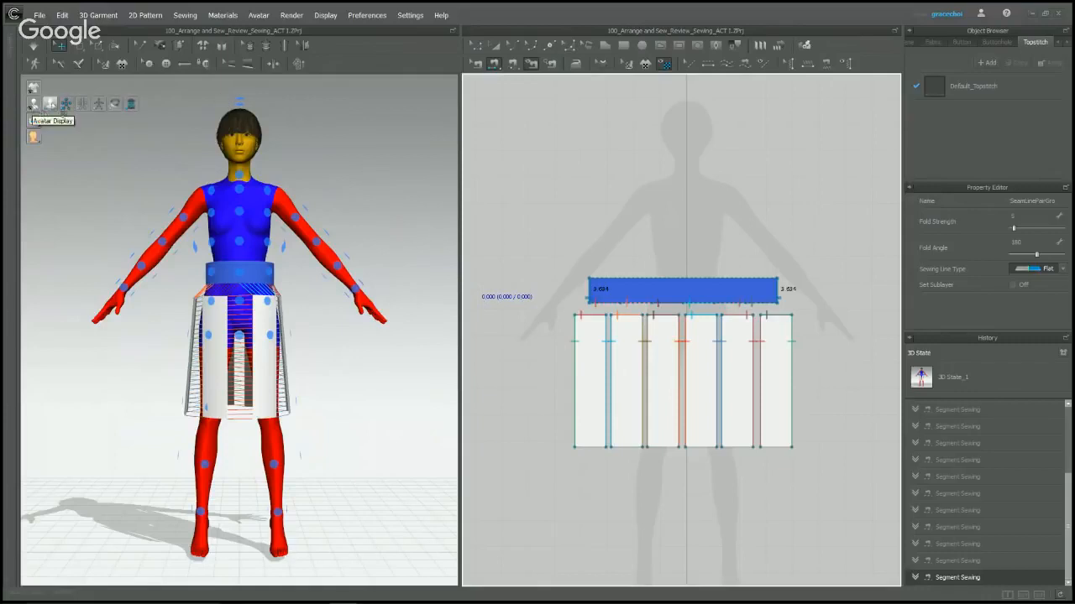
pyautogui.click(67, 106)
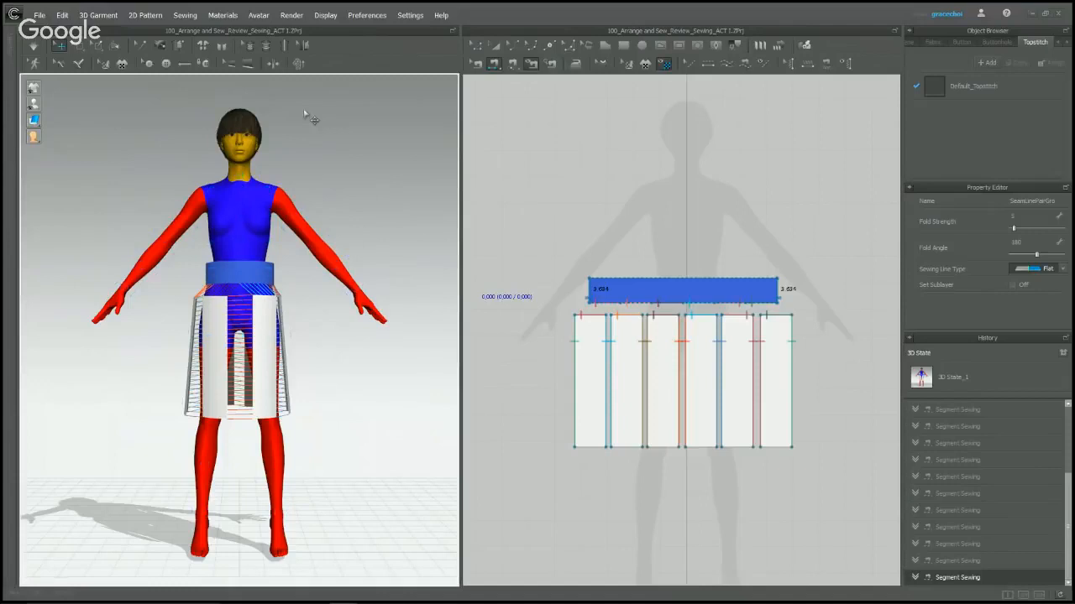
# Deselect the seam and simulate the garment to drape the waistband and sewn skirt panels on the avatar.
pyautogui.click(393, 138)
pyautogui.press('space')
pyautogui.moveTo(392, 144); pyautogui.dragTo(298, 168, button='right')
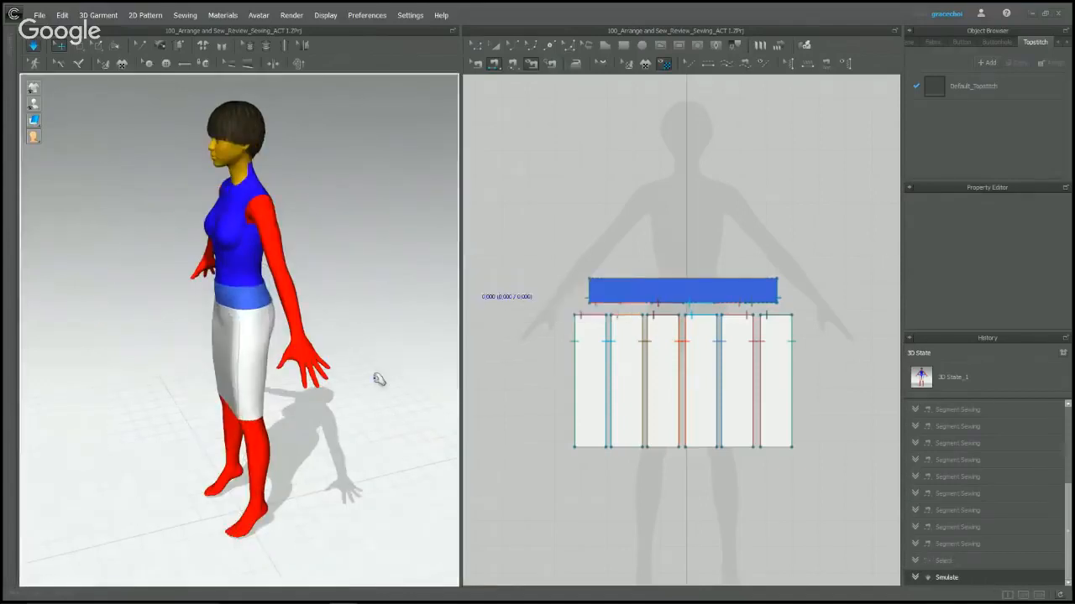
pyautogui.moveTo(377, 374); pyautogui.dragTo(965, 361, button='right')
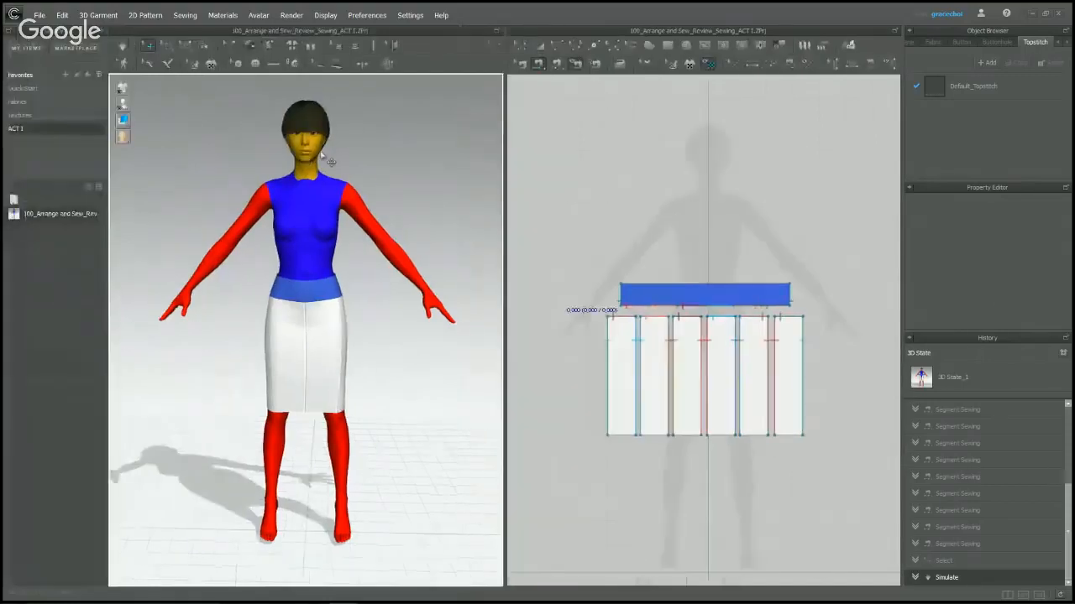
# Open the 100_TextureChu puzzle from the 7_Materials puzzles folder without saving the skirt file, and dismiss its instructions.
pyautogui.doubleClick(31, 203)
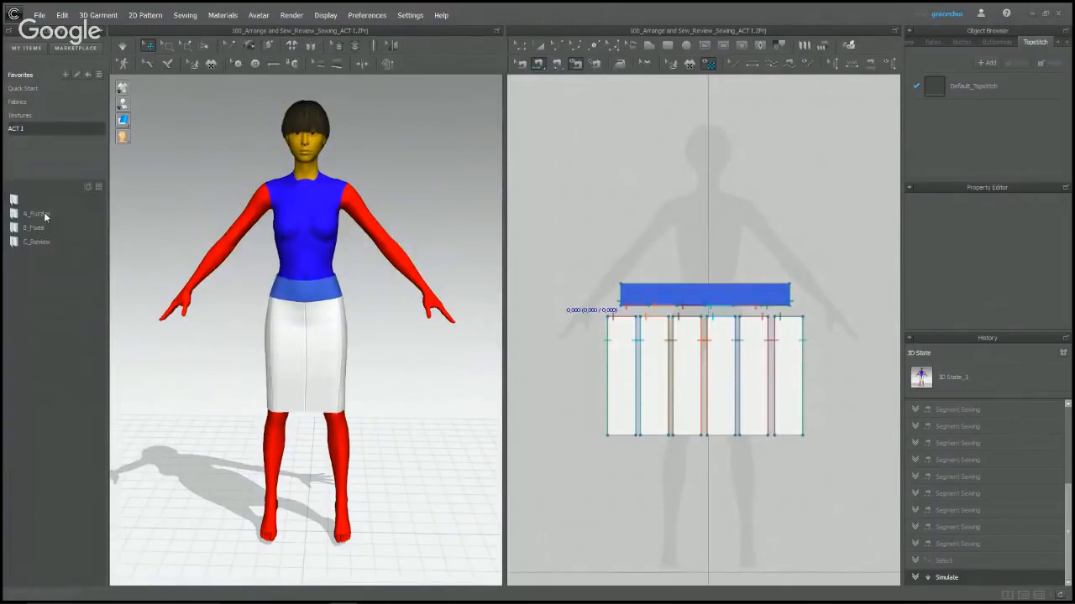
pyautogui.doubleClick(30, 199)
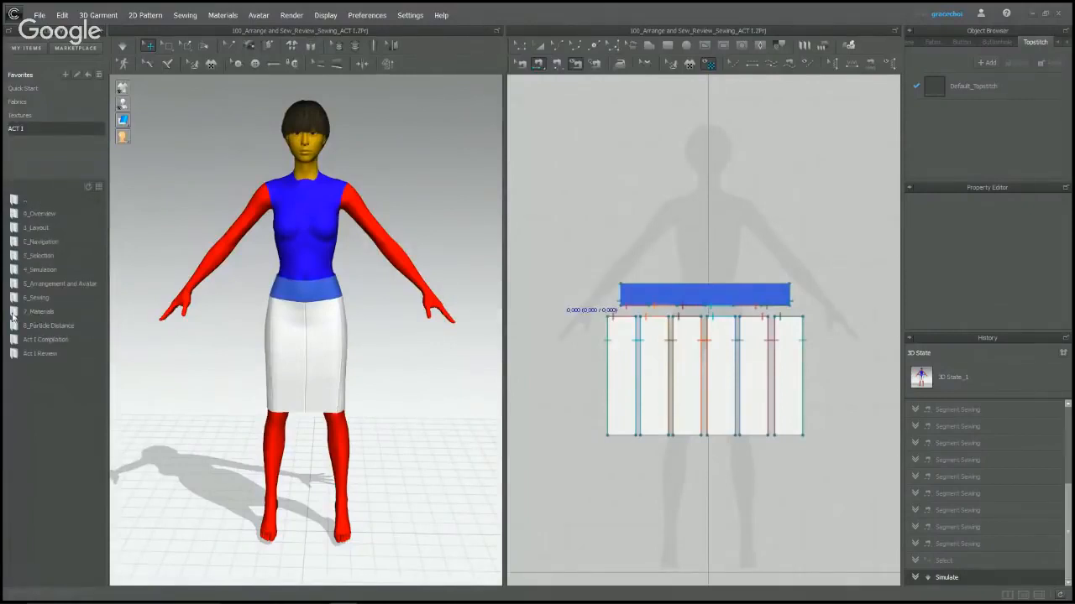
pyautogui.doubleClick(41, 312)
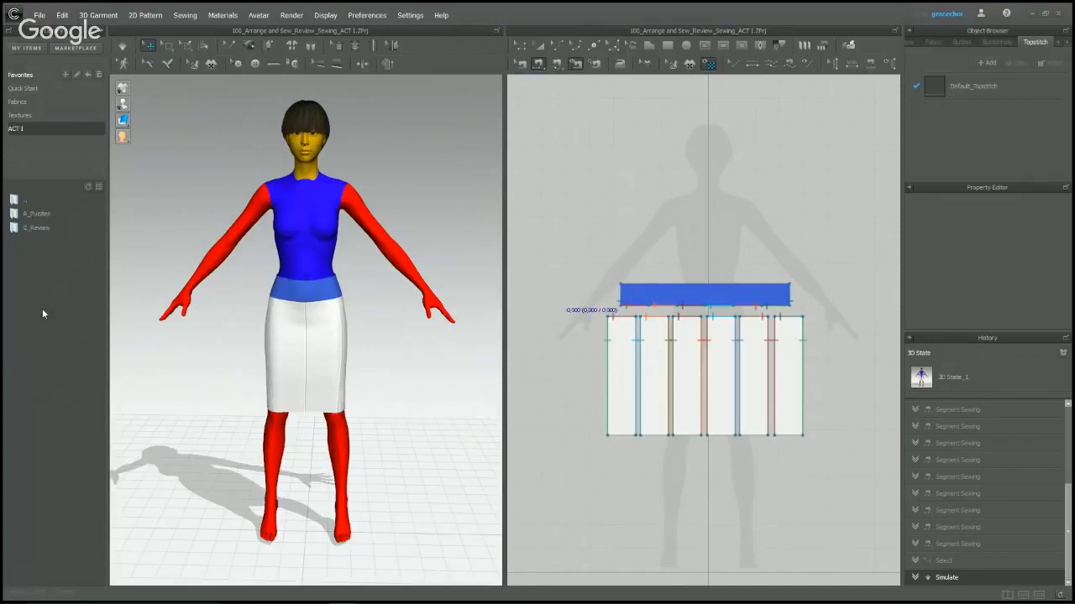
pyautogui.doubleClick(38, 214)
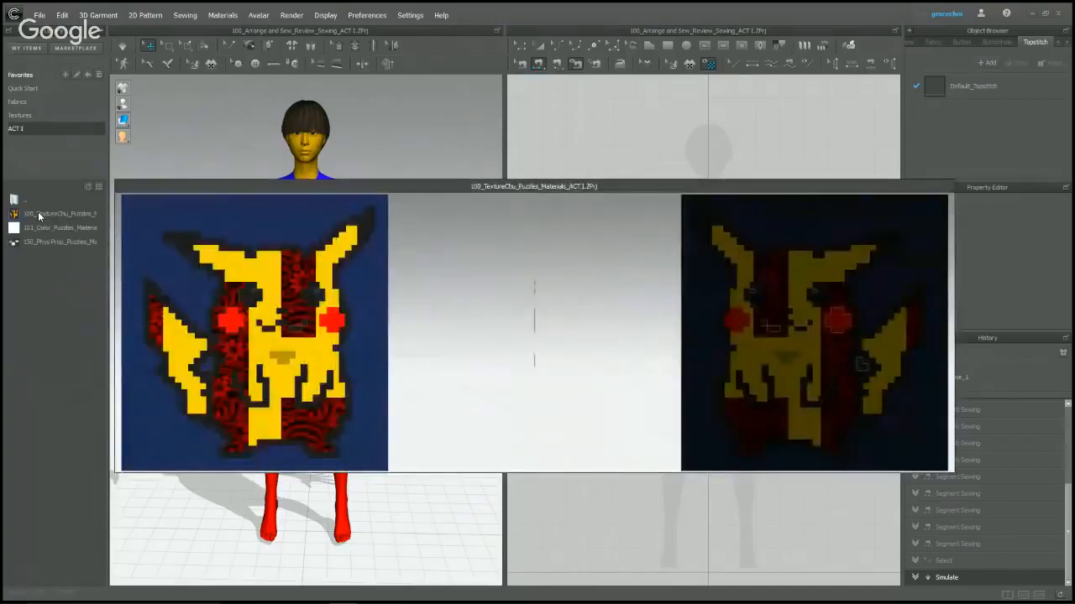
pyautogui.doubleClick(38, 213)
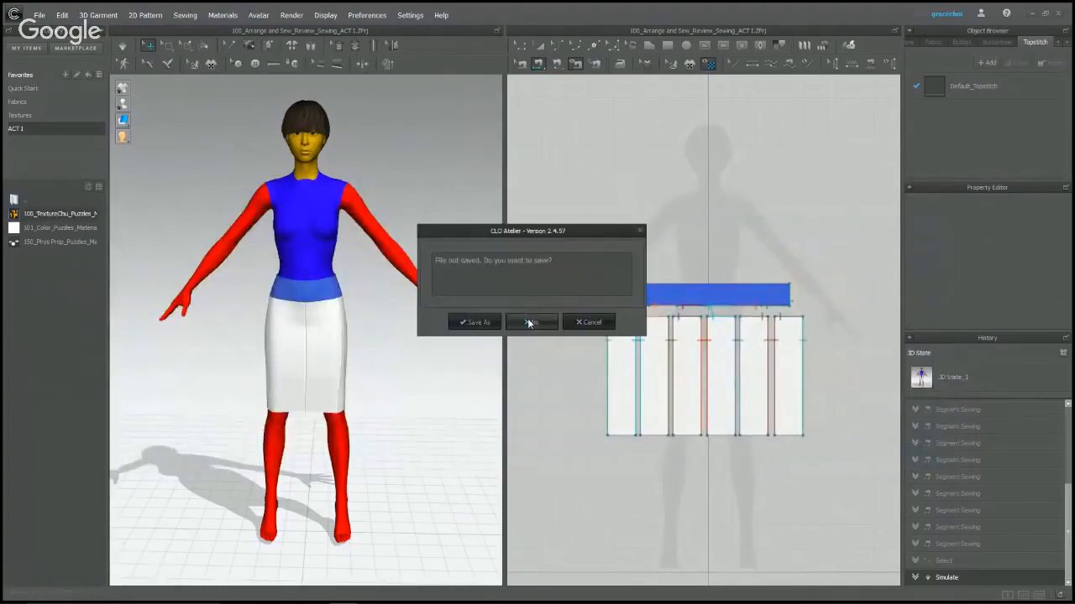
pyautogui.click(529, 321)
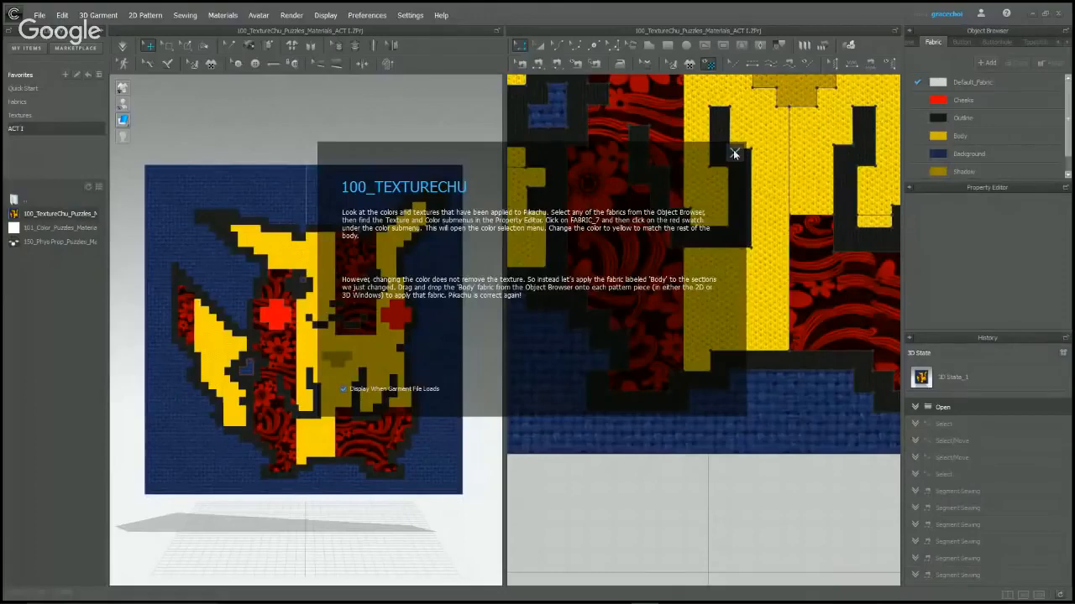
pyautogui.click(733, 154)
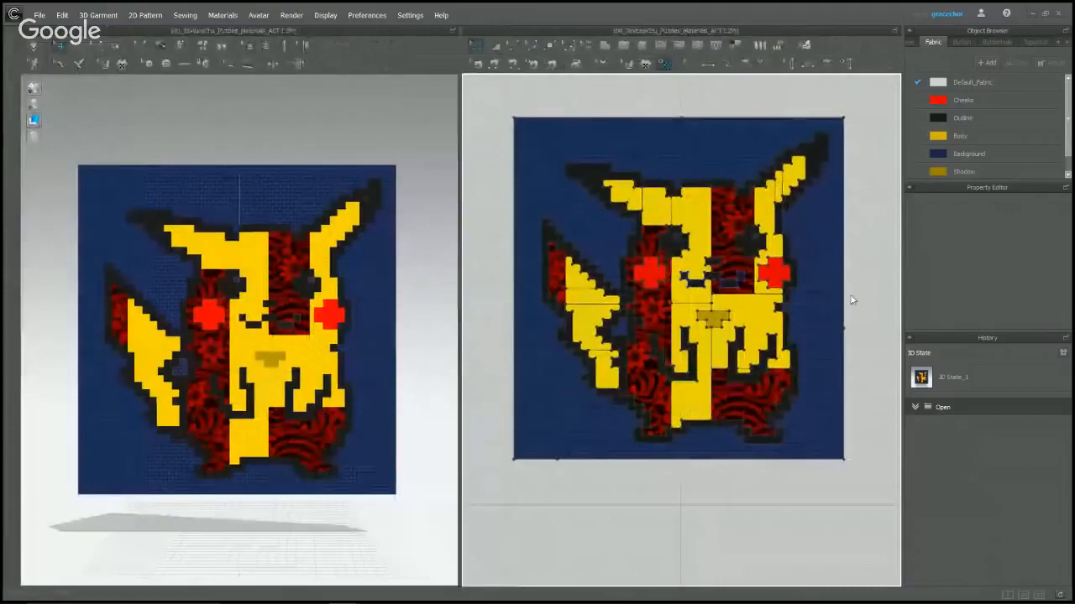
# Change the colour of the patterned FABRIC_7 from the Object Browser to a bright golden yellow.
pyautogui.moveTo(853, 301); pyautogui.dragTo(841, 323, button='middle')
pyautogui.scroll(-1, 983, 164)
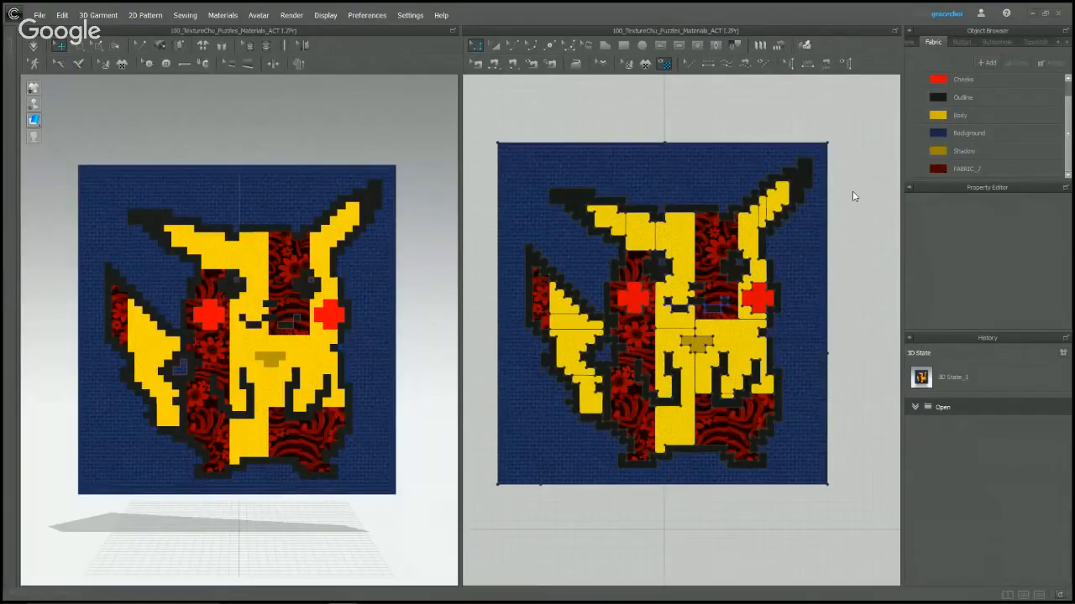
pyautogui.click(966, 169)
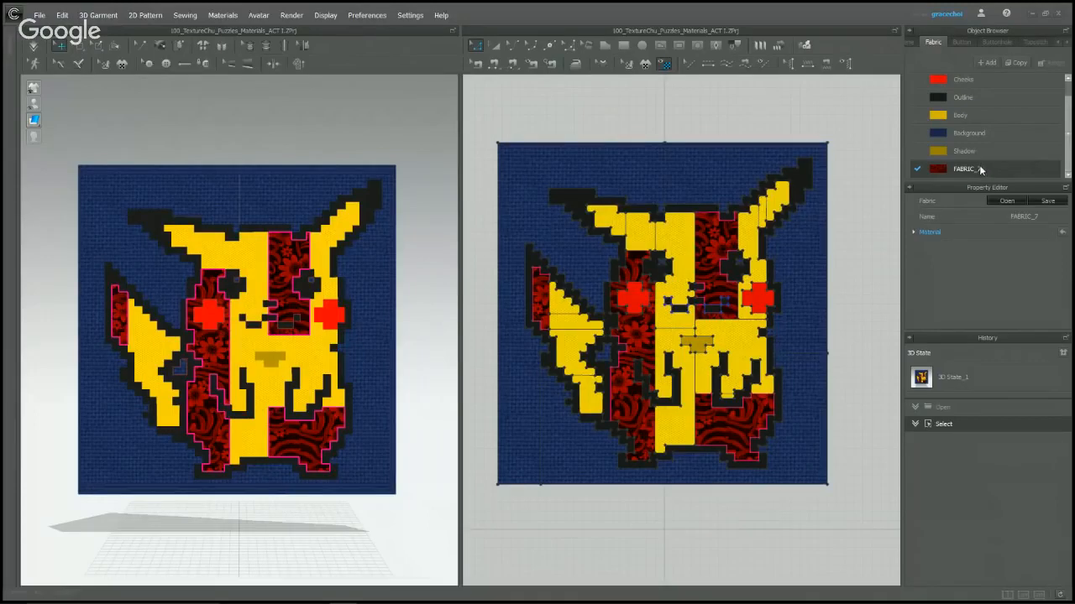
pyautogui.click(914, 233)
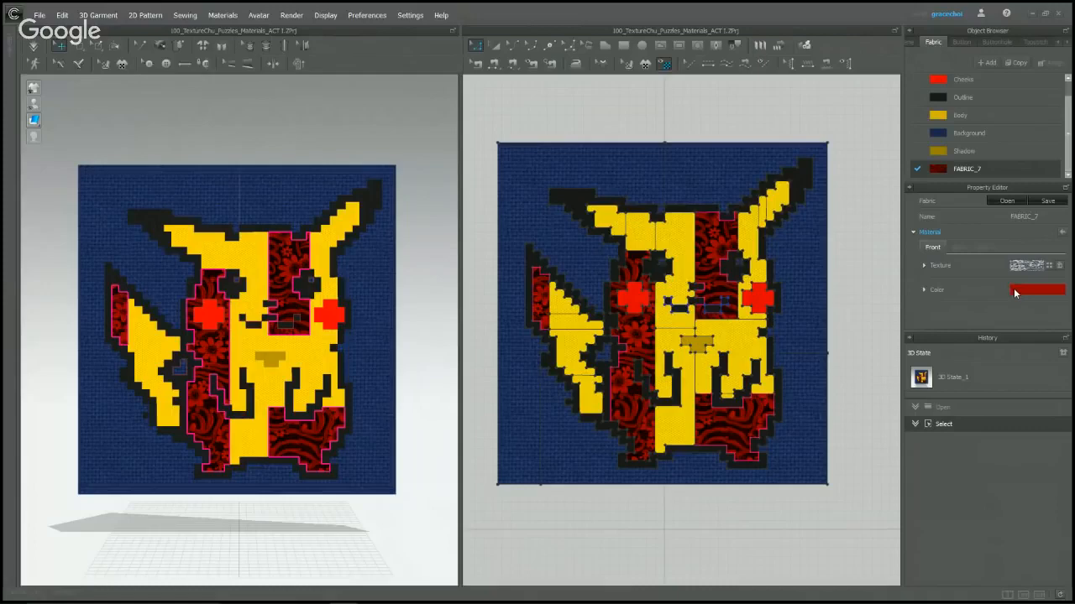
pyautogui.click(1014, 293)
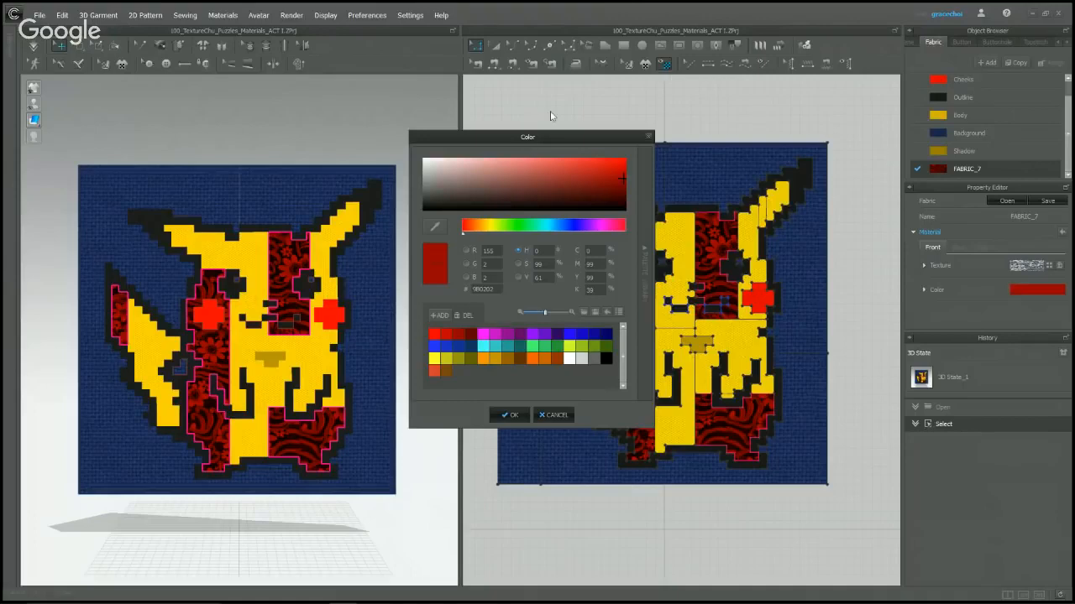
pyautogui.click(493, 227)
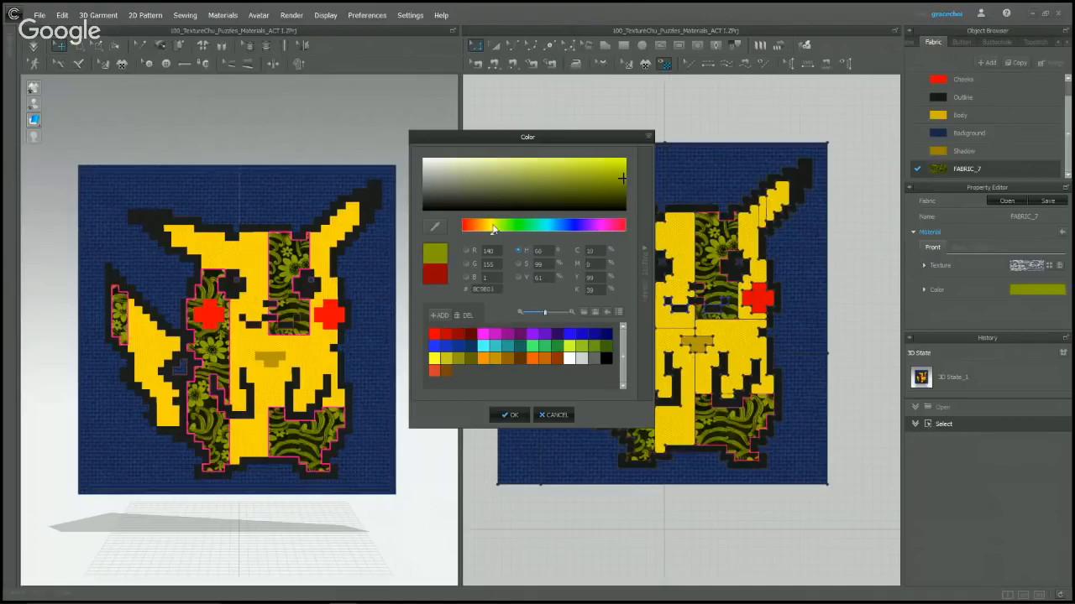
pyautogui.click(605, 192)
pyautogui.moveTo(605, 192); pyautogui.dragTo(620, 164)
pyautogui.moveTo(483, 225)
pyautogui.mouseDown()
pyautogui.moveTo(472, 225)
pyautogui.moveTo(484, 225)
pyautogui.mouseUp()
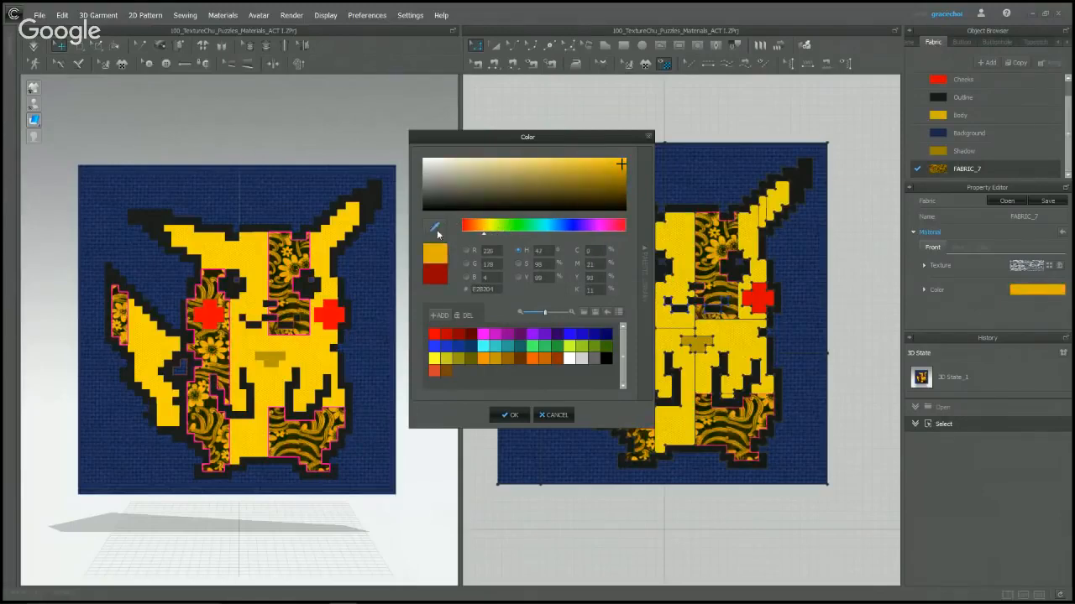
# Match FABRIC_7's colour to the Body fabric by sampling its yellow swatch with the eyedropper, and accept the colour.
pyautogui.click(434, 229)
pyautogui.click(941, 112)
pyautogui.click(510, 415)
pyautogui.click(858, 211)
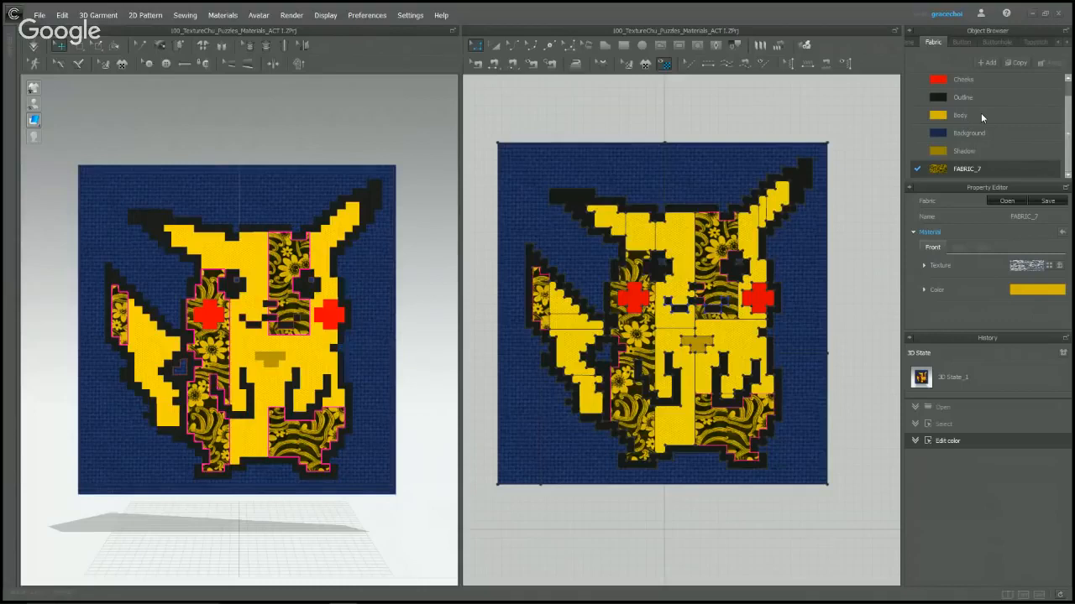
# Assign the Body fabric to the four patterned sections on the face, lower body, flank and tail, undoing any misapplied assignment.
pyautogui.moveTo(958, 116); pyautogui.dragTo(715, 242)
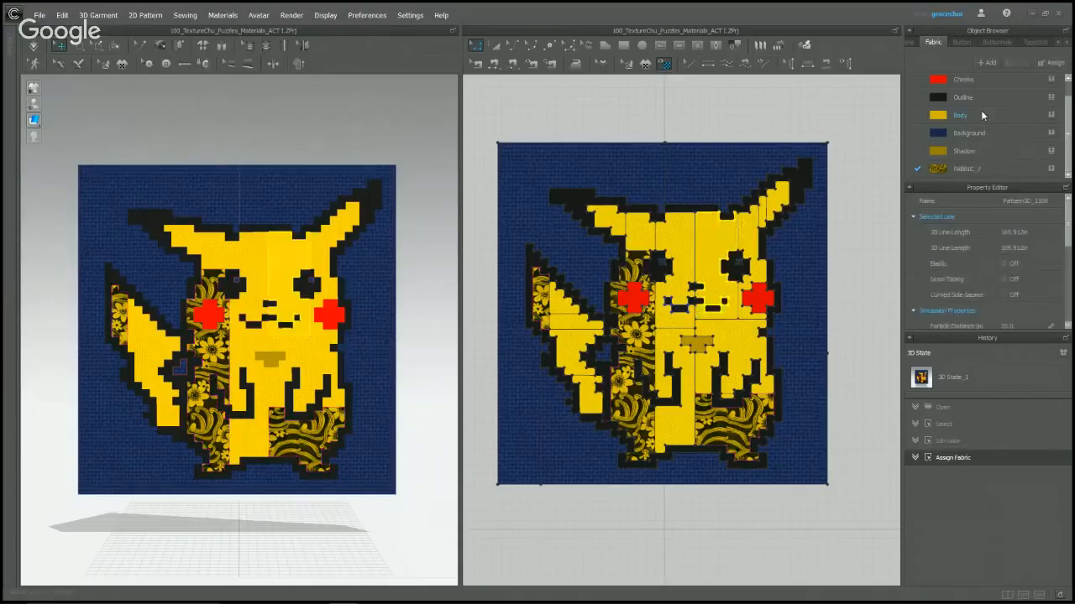
pyautogui.moveTo(983, 115); pyautogui.dragTo(634, 274)
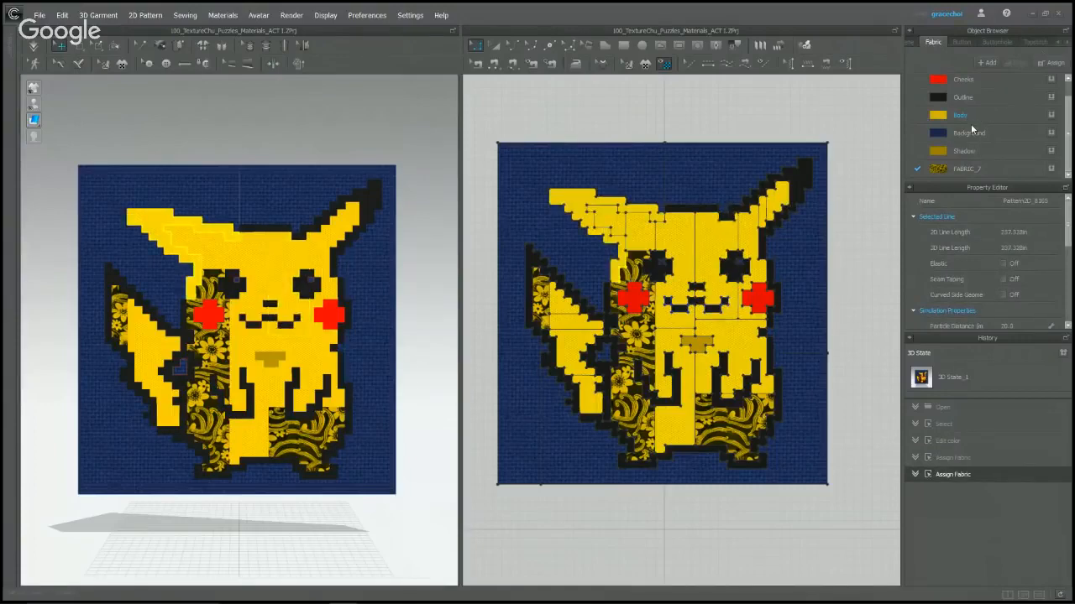
pyautogui.hotkey('ctrl', 'z')
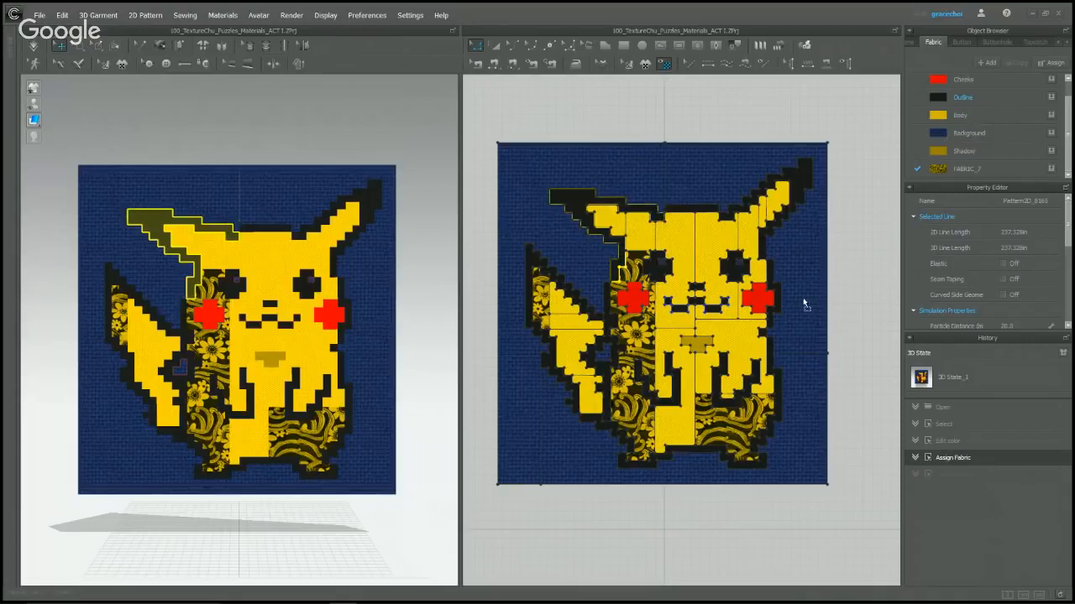
pyautogui.click(766, 413)
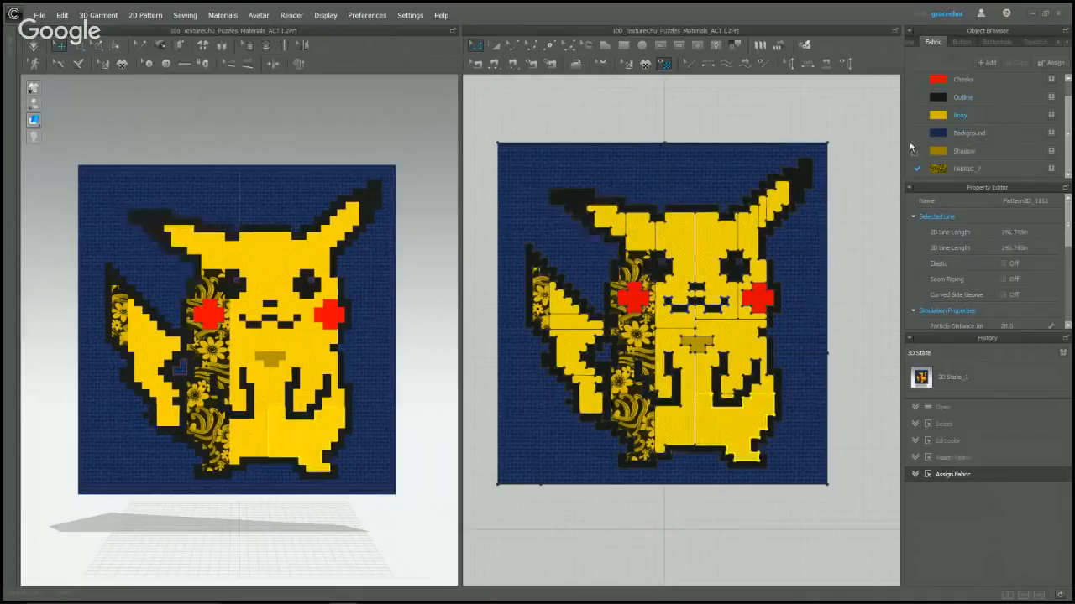
pyautogui.click(640, 344)
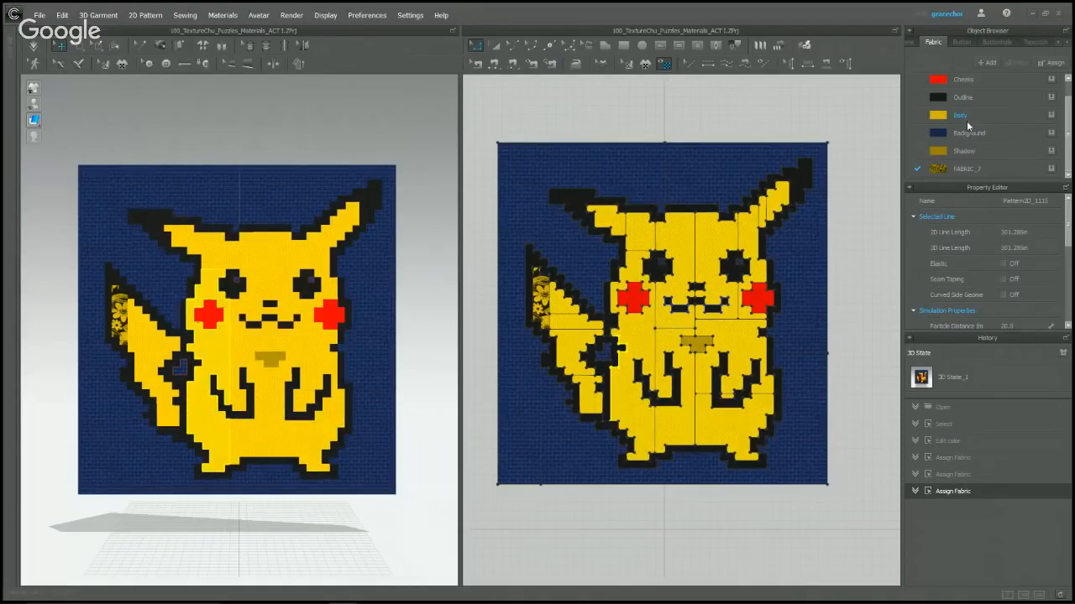
pyautogui.click(540, 299)
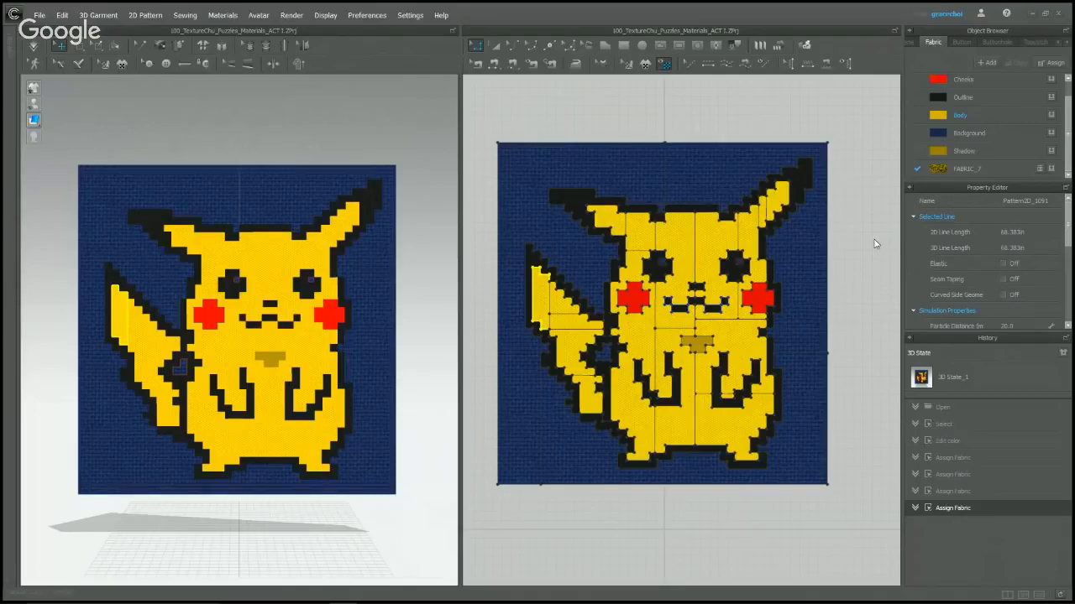
# Open the 101_Color puzzle file from the materials puzzles folder.
pyautogui.click(210, 144)
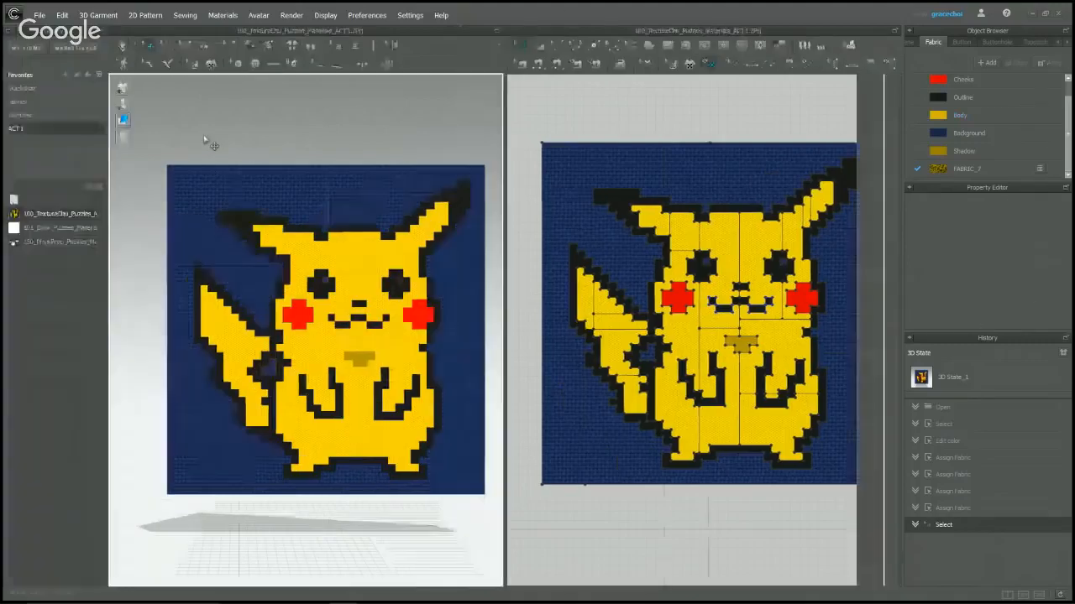
pyautogui.doubleClick(39, 229)
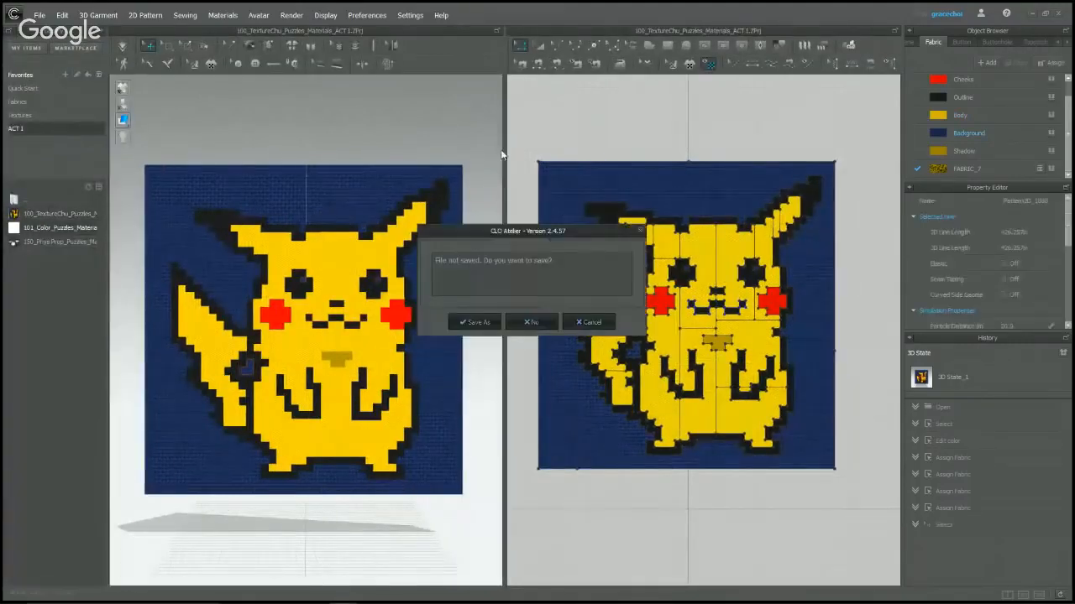
# Discard the unsaved changes to load the 101_Color puzzle file, and dismiss its instructions.
pyautogui.click(538, 324)
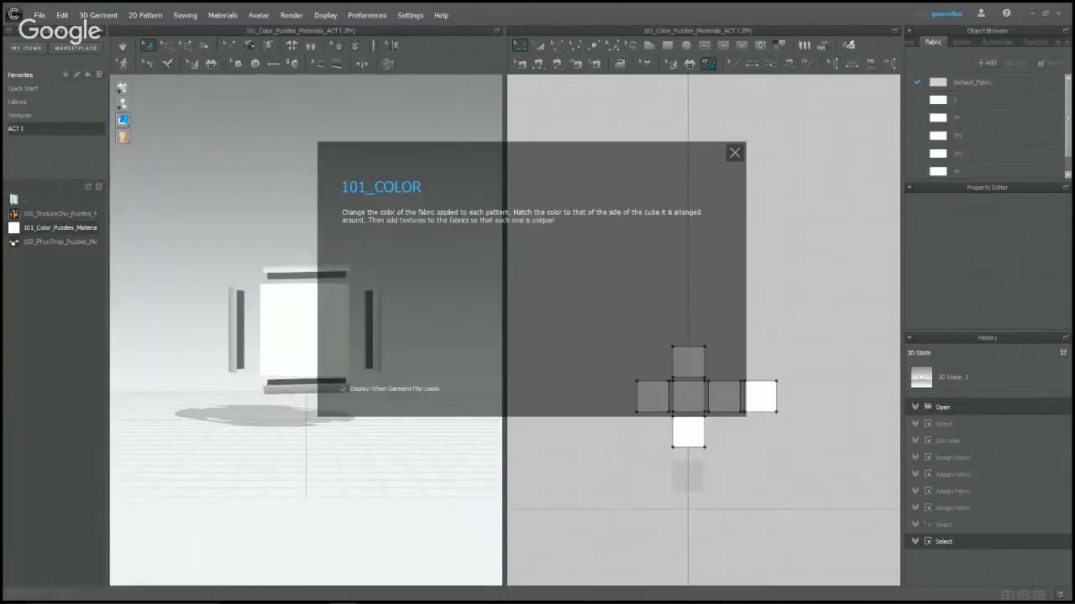
pyautogui.click(734, 153)
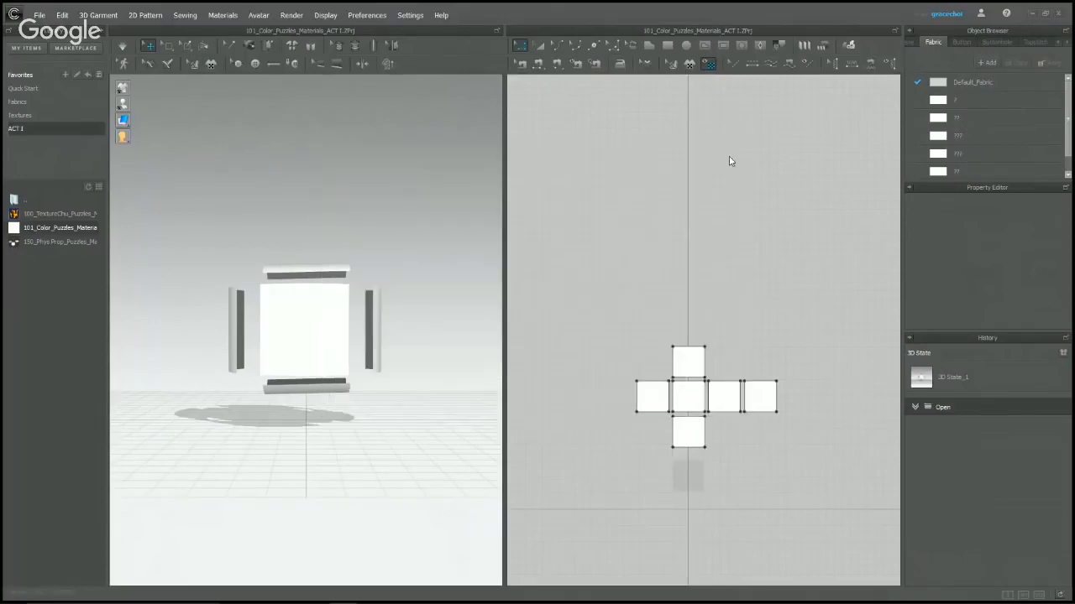
pyautogui.scroll(2, 610, 343)
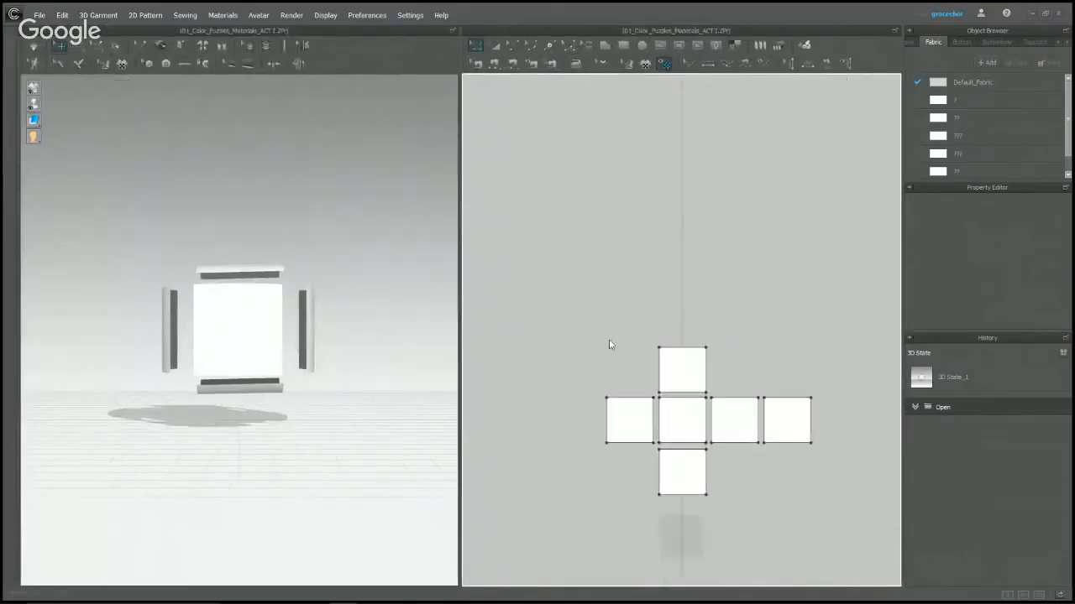
pyautogui.press('space')
pyautogui.moveTo(273, 297); pyautogui.dragTo(269, 332, button='right')
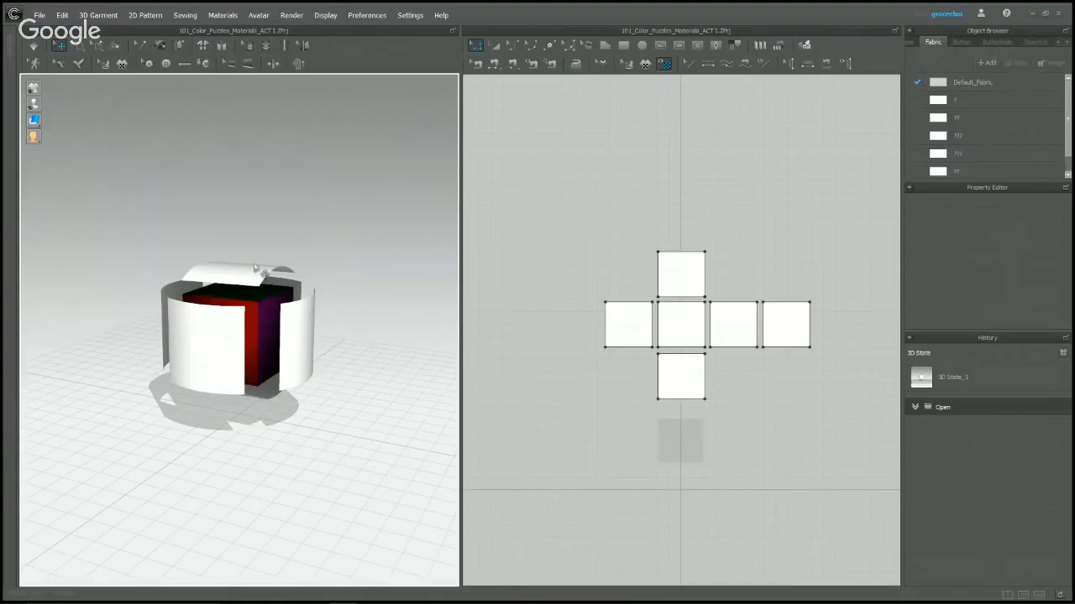
# Check which fabric is assigned to the pattern piece in front of the cube's red side.
pyautogui.click(216, 341)
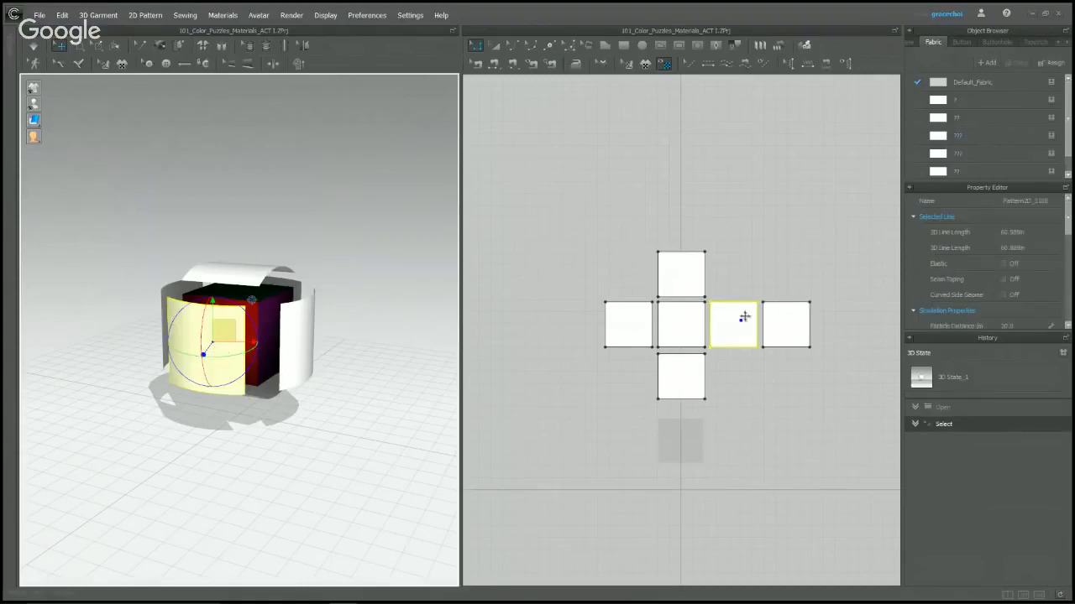
pyautogui.click(743, 318)
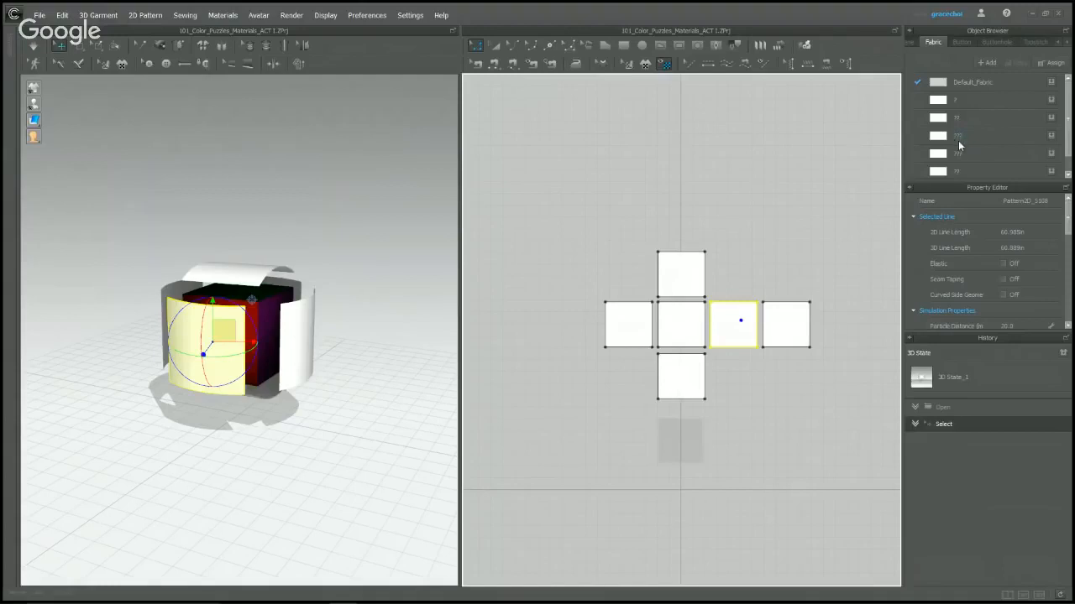
pyautogui.click(796, 210)
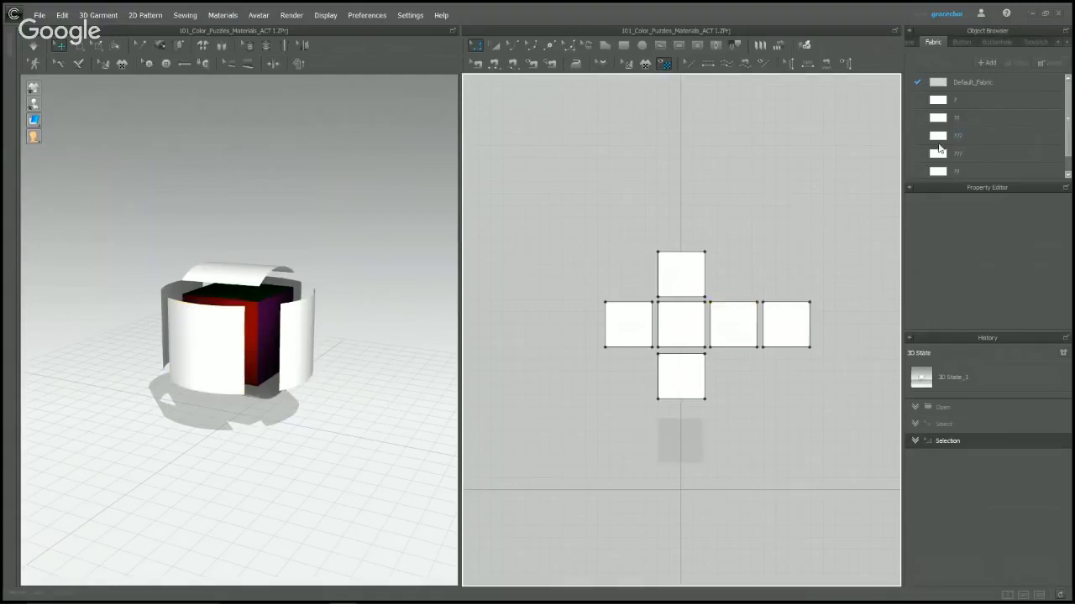
pyautogui.click(950, 139)
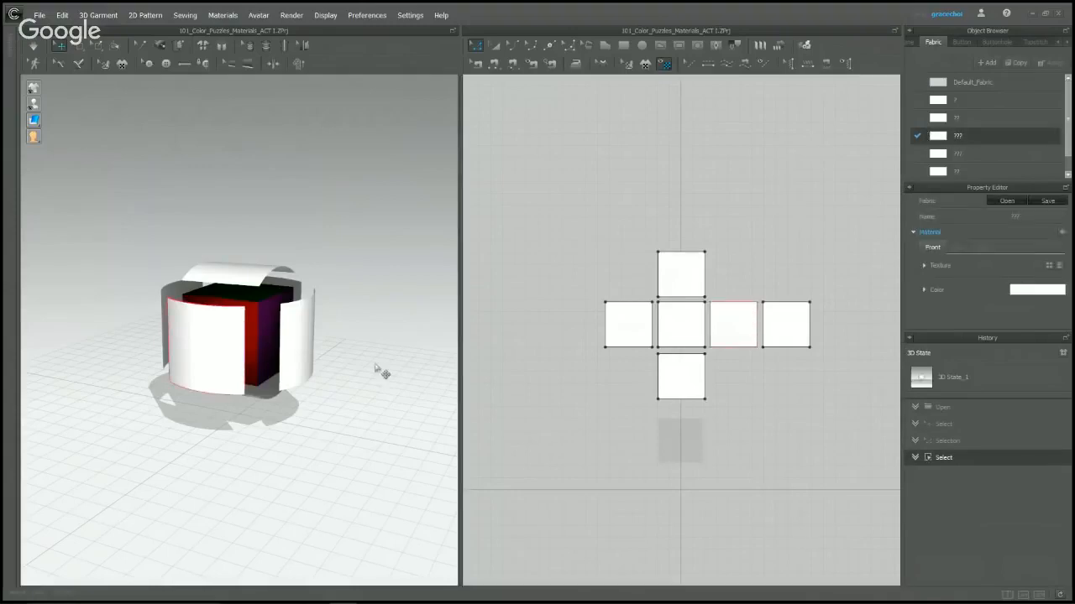
pyautogui.click(781, 231)
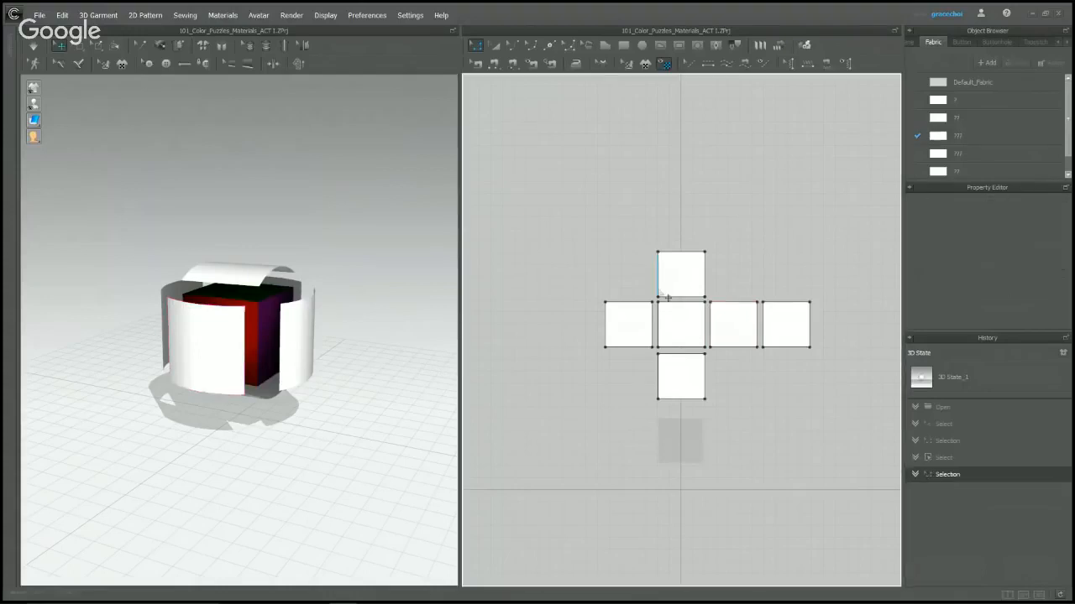
# Set the color of the top pattern piece's fabric to the dark green sampled from the cube's top side.
pyautogui.click(678, 277)
pyautogui.moveTo(231, 252); pyautogui.dragTo(239, 303, button='right')
pyautogui.click(972, 172)
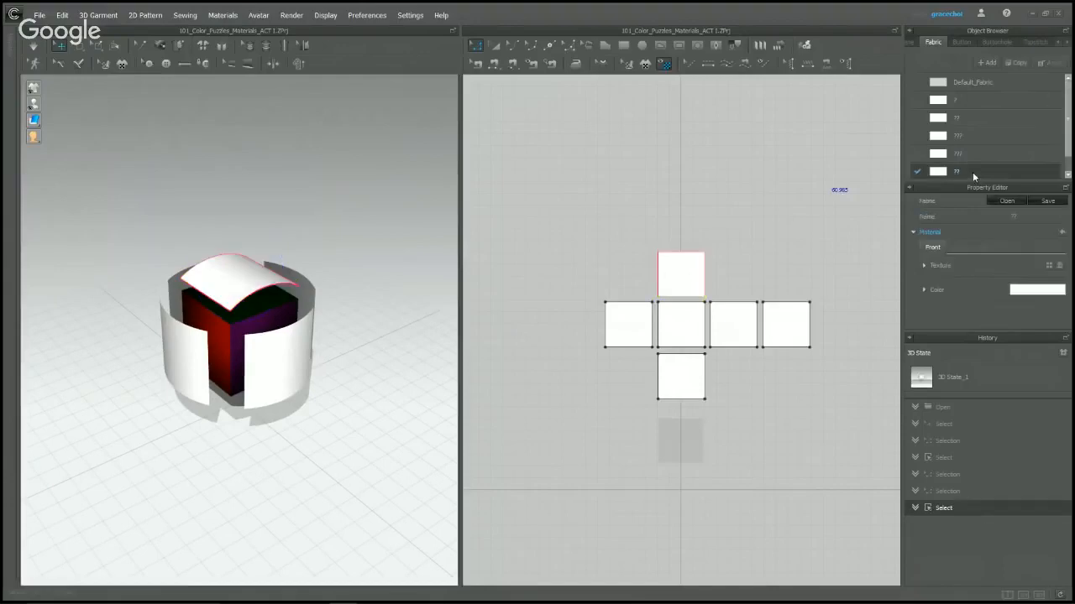
pyautogui.click(1030, 291)
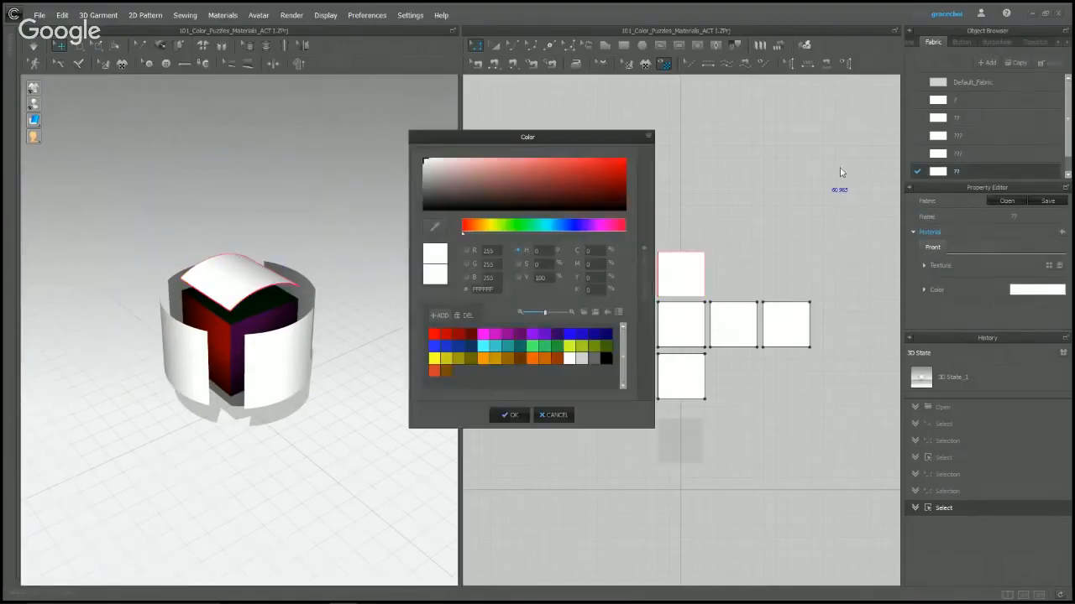
pyautogui.click(437, 226)
pyautogui.click(260, 304)
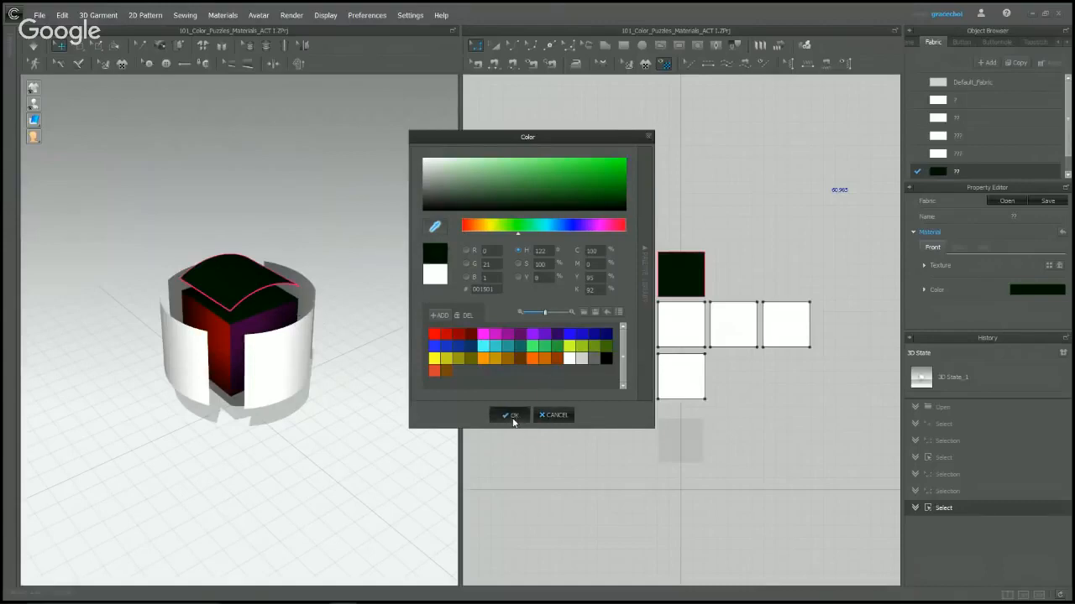
pyautogui.click(513, 414)
# Set the color of the fabric on the piece facing the cube's purple side to the dark purple sampled from that side.
pyautogui.click(307, 330)
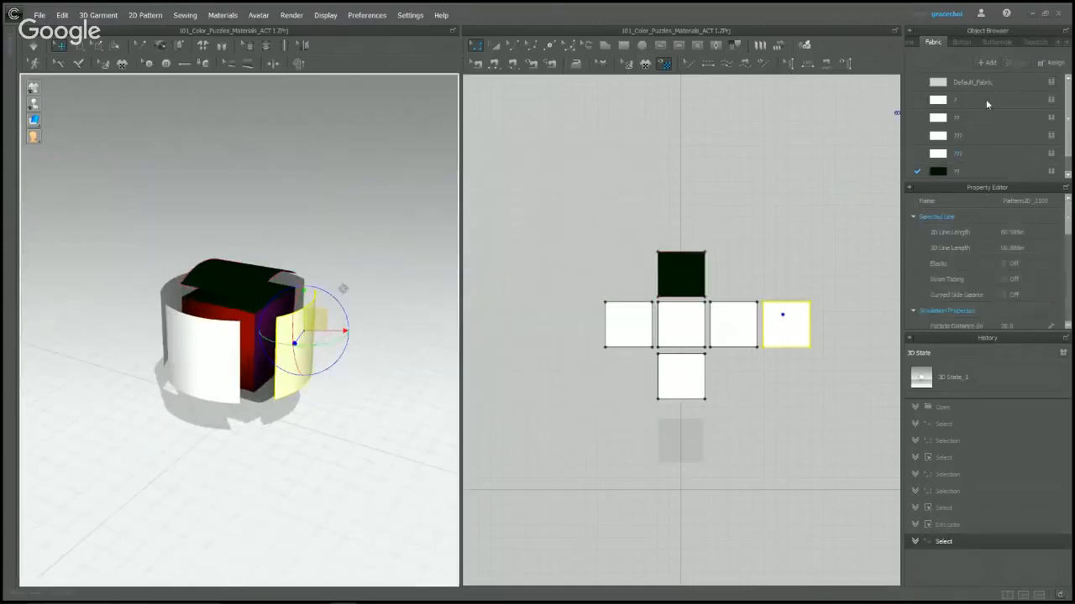
pyautogui.click(965, 155)
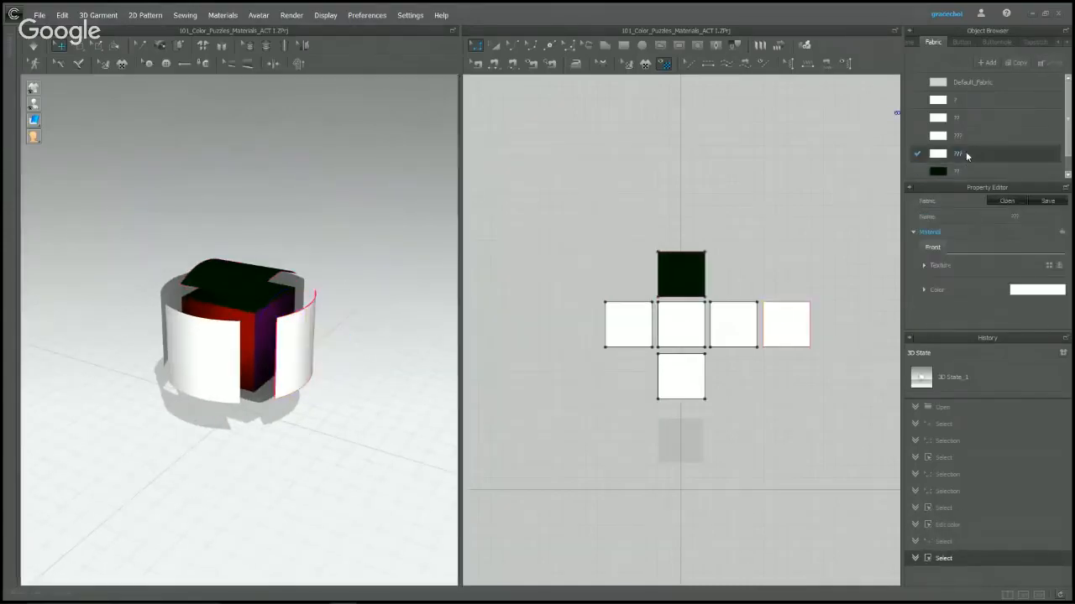
pyautogui.click(1024, 291)
pyautogui.click(435, 227)
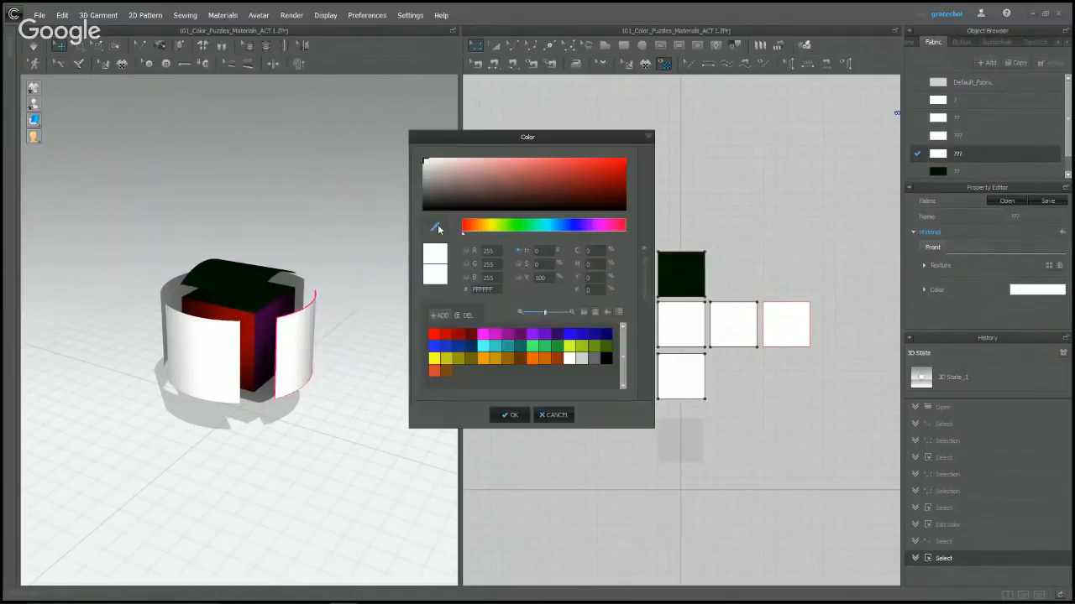
pyautogui.click(270, 313)
pyautogui.click(510, 415)
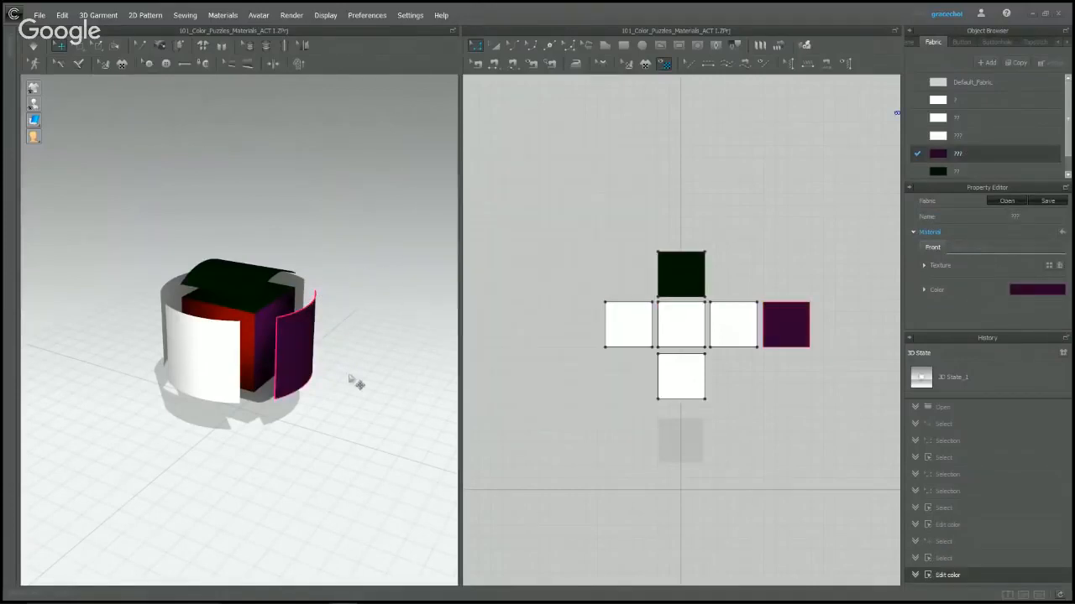
# Set the color of the fabric on the piece facing the cube's red side to the dark red sampled from that side.
pyautogui.moveTo(351, 382); pyautogui.dragTo(403, 389, button='right')
pyautogui.click(257, 375)
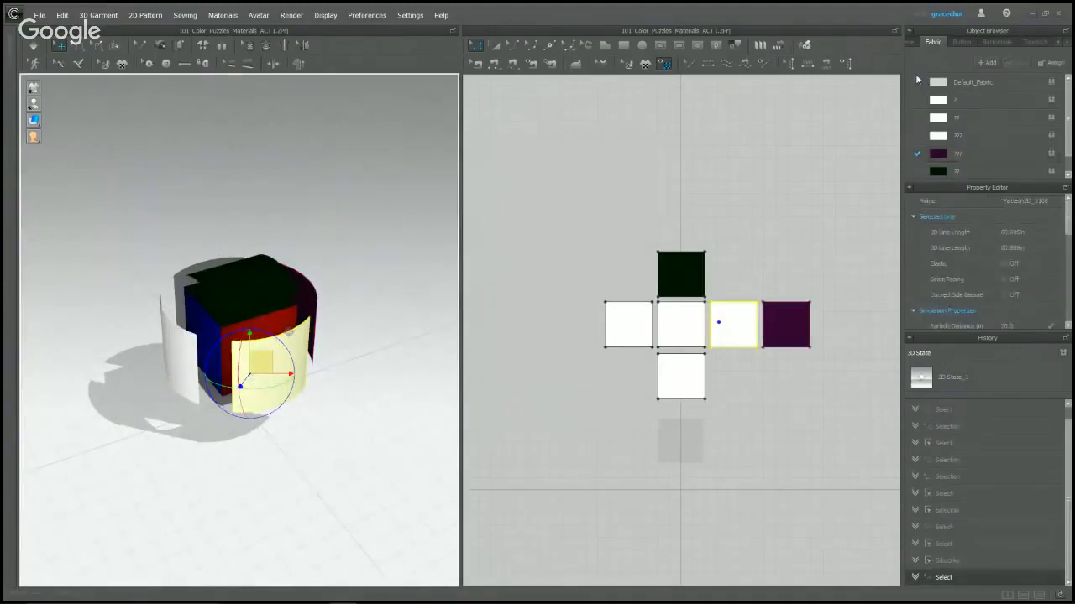
pyautogui.click(977, 138)
pyautogui.click(1033, 290)
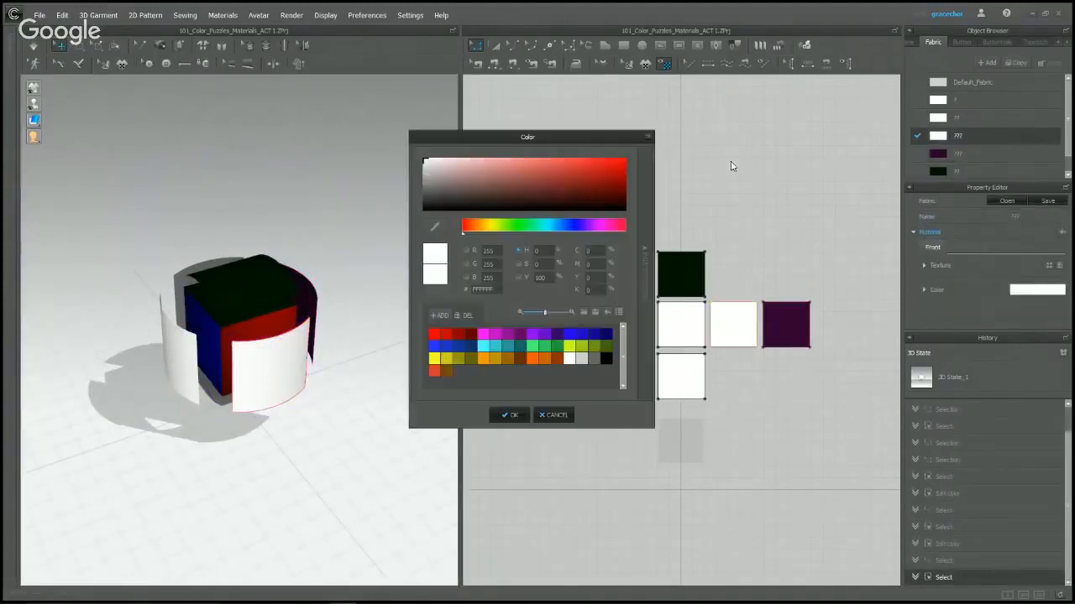
pyautogui.click(435, 227)
pyautogui.click(270, 335)
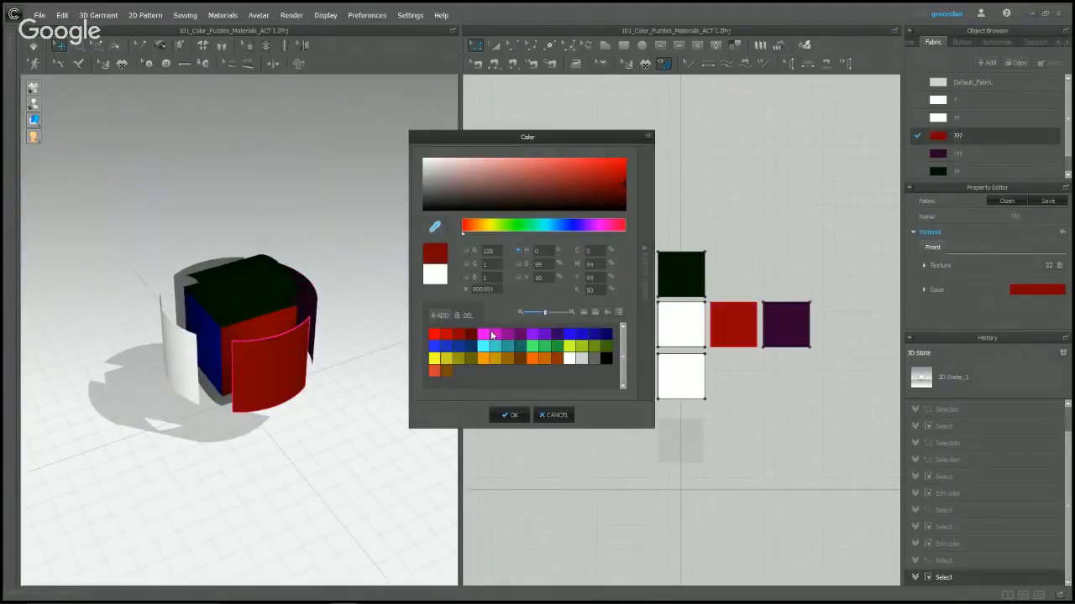
pyautogui.click(510, 415)
# Set the color of the fabric on the piece facing the cube's blue side to the dark blue sampled from that side.
pyautogui.moveTo(445, 393); pyautogui.dragTo(297, 377, button='right')
pyautogui.click(295, 370)
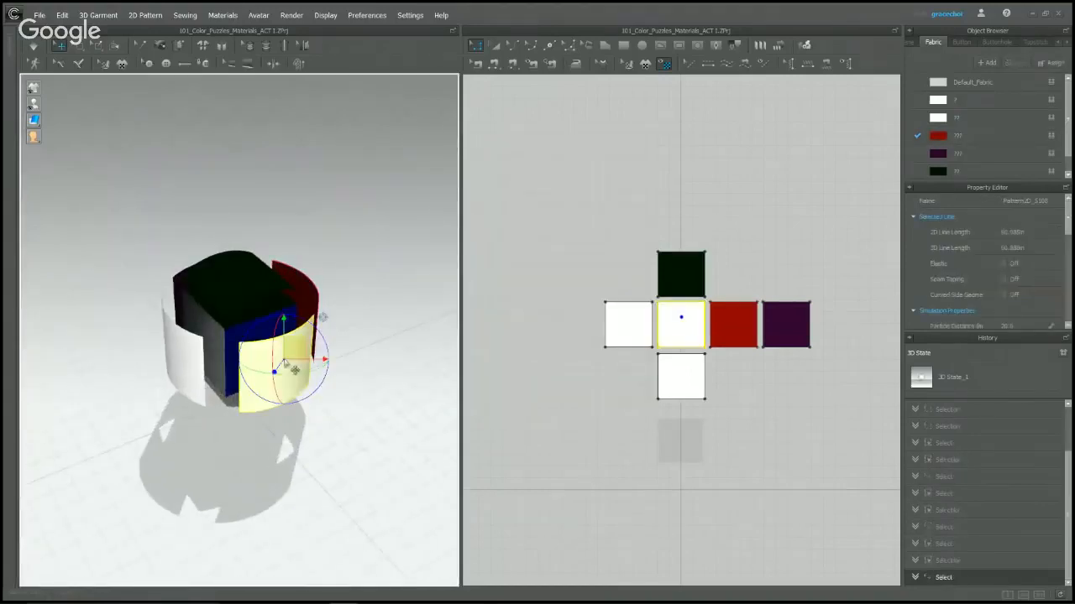
pyautogui.click(984, 117)
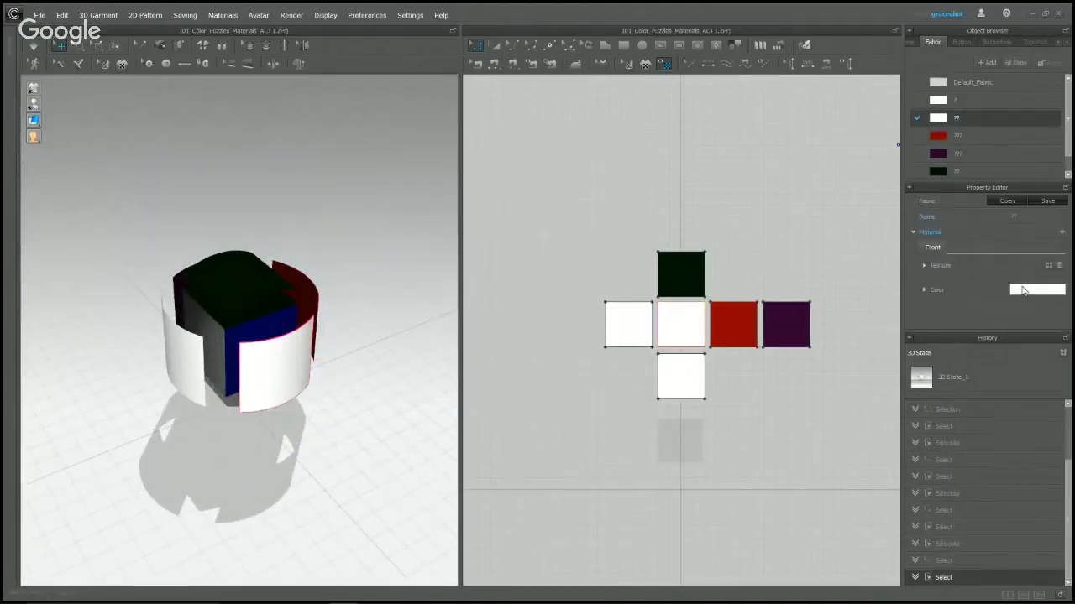
pyautogui.click(999, 285)
pyautogui.click(434, 225)
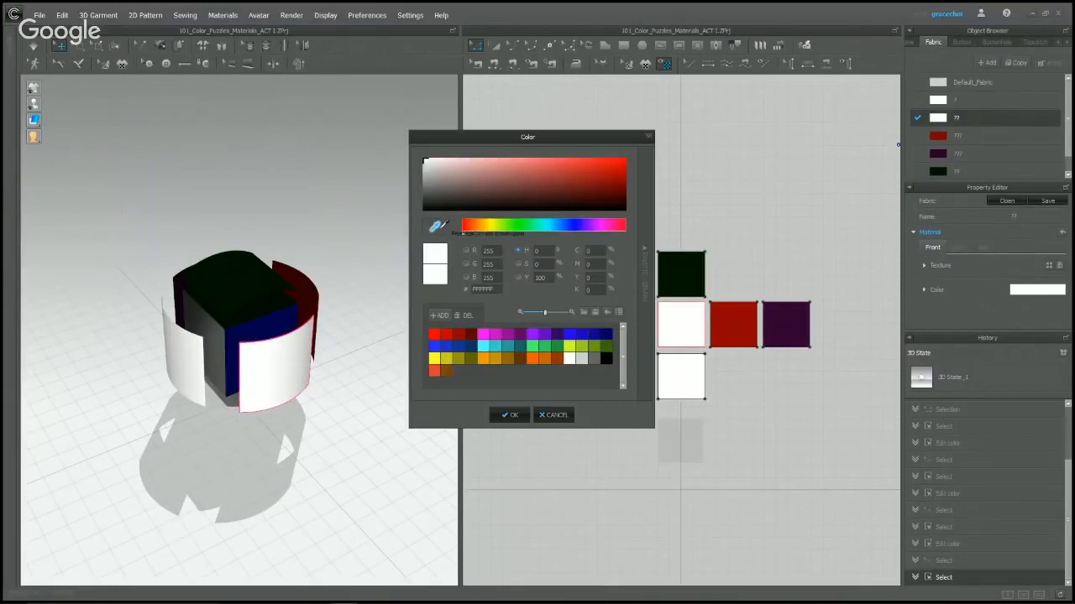
pyautogui.click(279, 326)
pyautogui.click(511, 414)
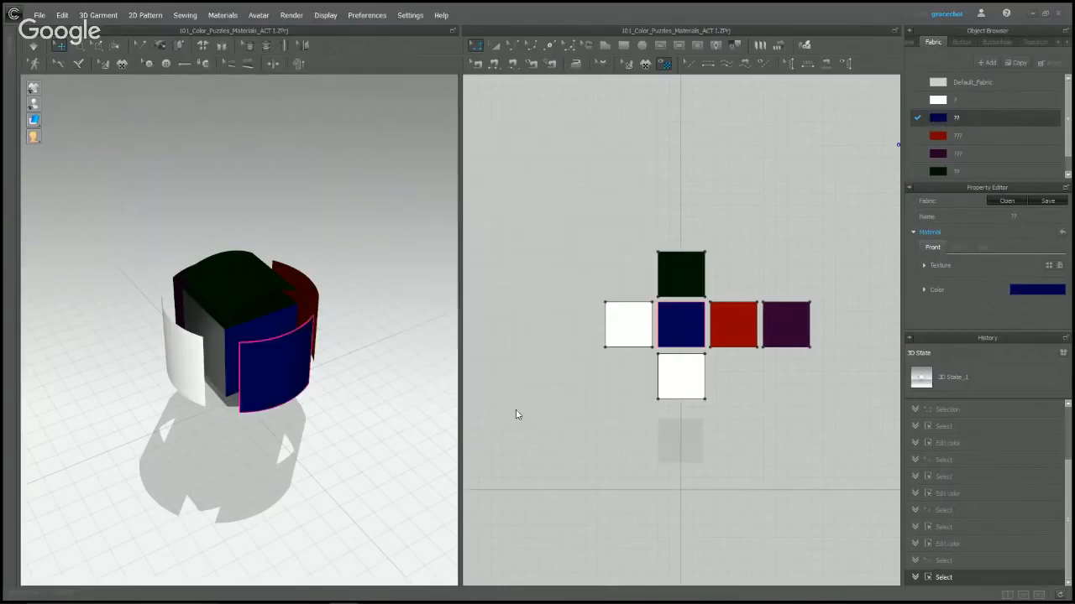
# Set the color of the fabric on the piece facing the cube's gray side to the gray sampled from that side.
pyautogui.moveTo(403, 362); pyautogui.dragTo(288, 357, button='right')
pyautogui.click(286, 357)
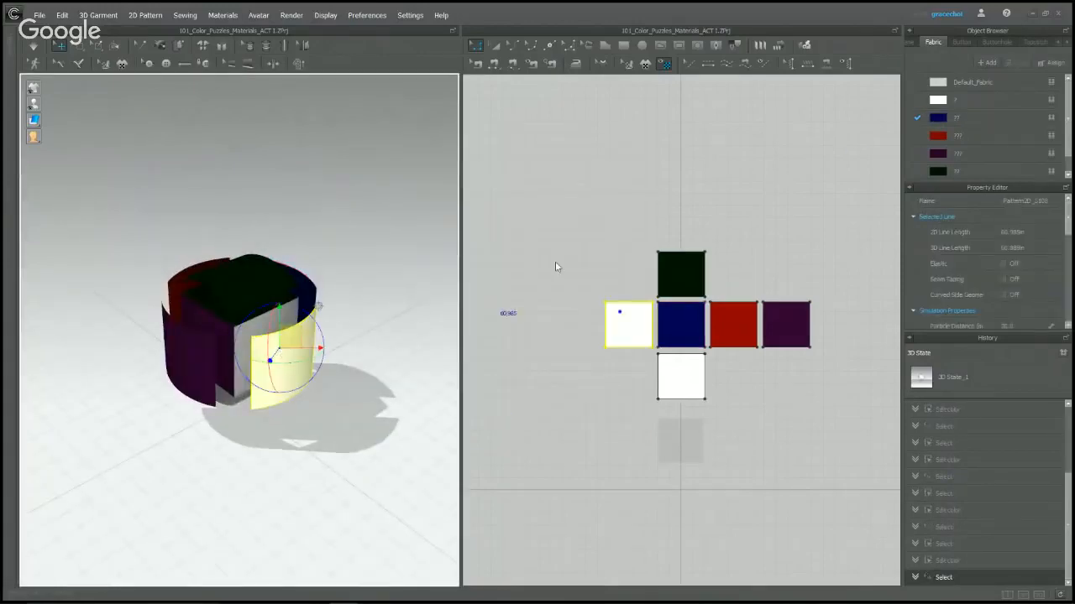
pyautogui.click(972, 99)
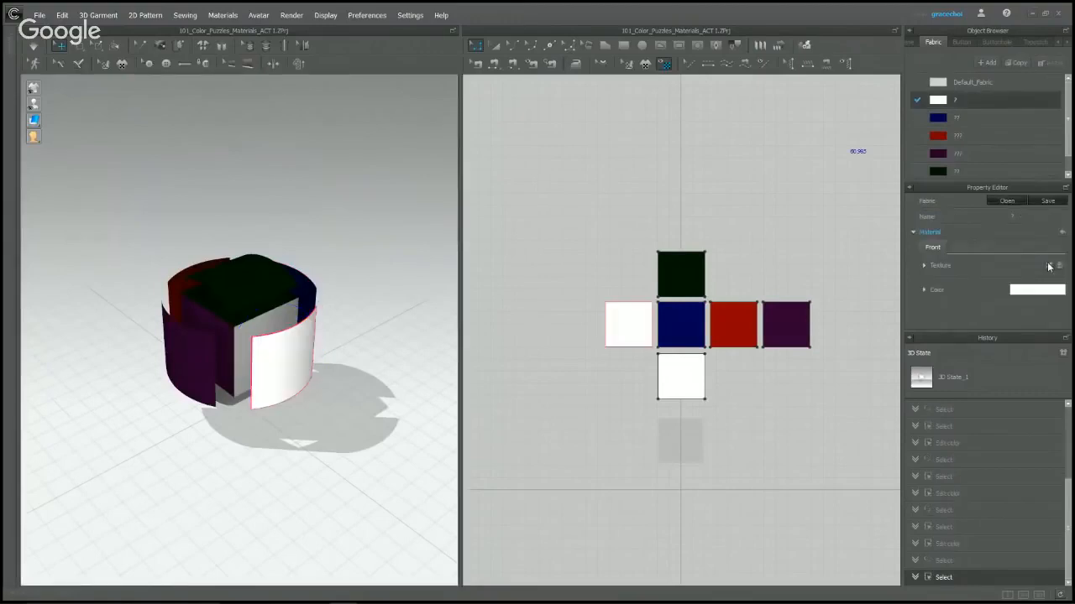
pyautogui.click(1049, 265)
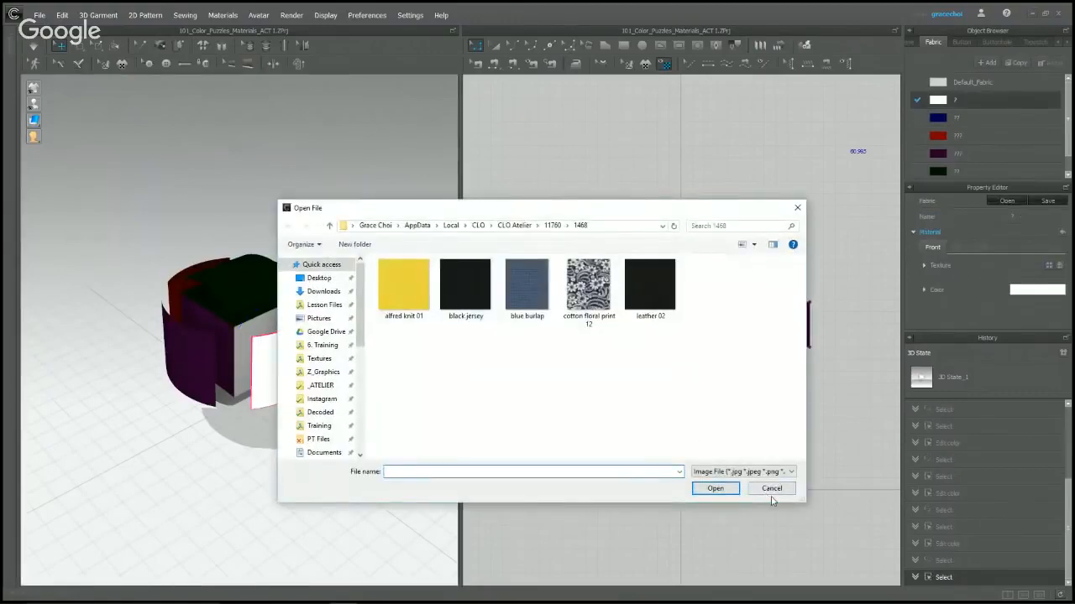
pyautogui.click(771, 490)
pyautogui.click(1022, 291)
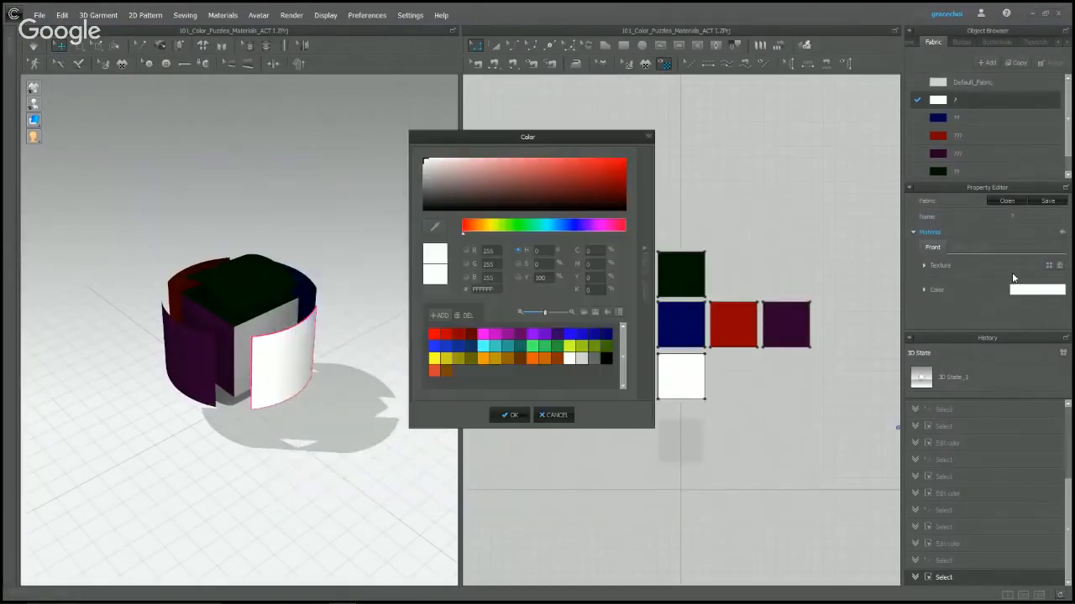
pyautogui.click(435, 226)
pyautogui.click(278, 329)
pyautogui.click(510, 414)
# Set the color of the fabric on the piece beneath the cube to a dark brown matching the cube's underside.
pyautogui.moveTo(274, 421); pyautogui.dragTo(344, 290, button='right')
pyautogui.click(204, 363)
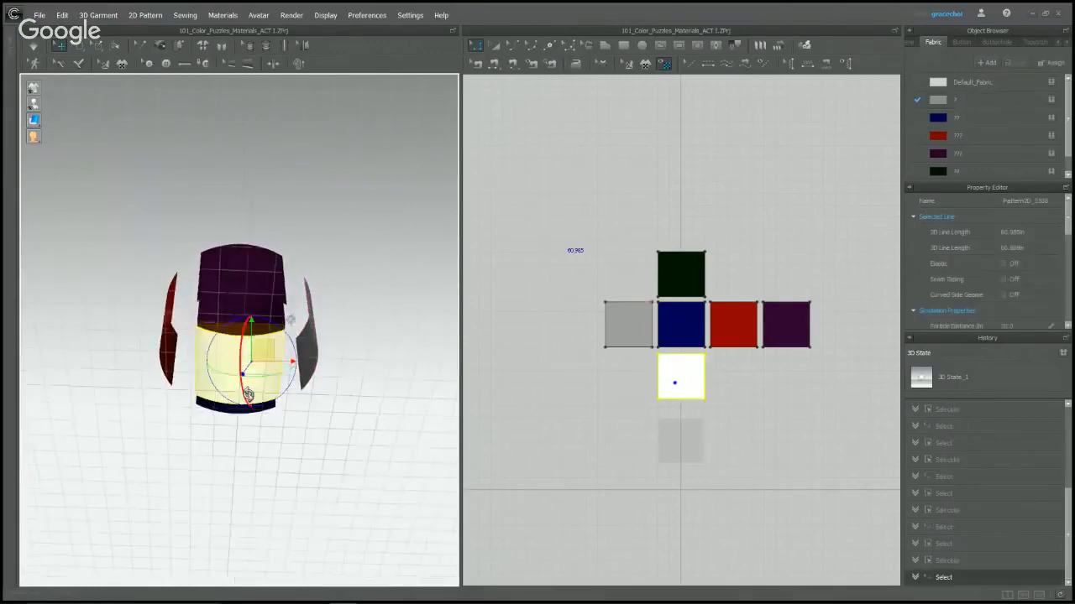
pyautogui.scroll(-1, 983, 112)
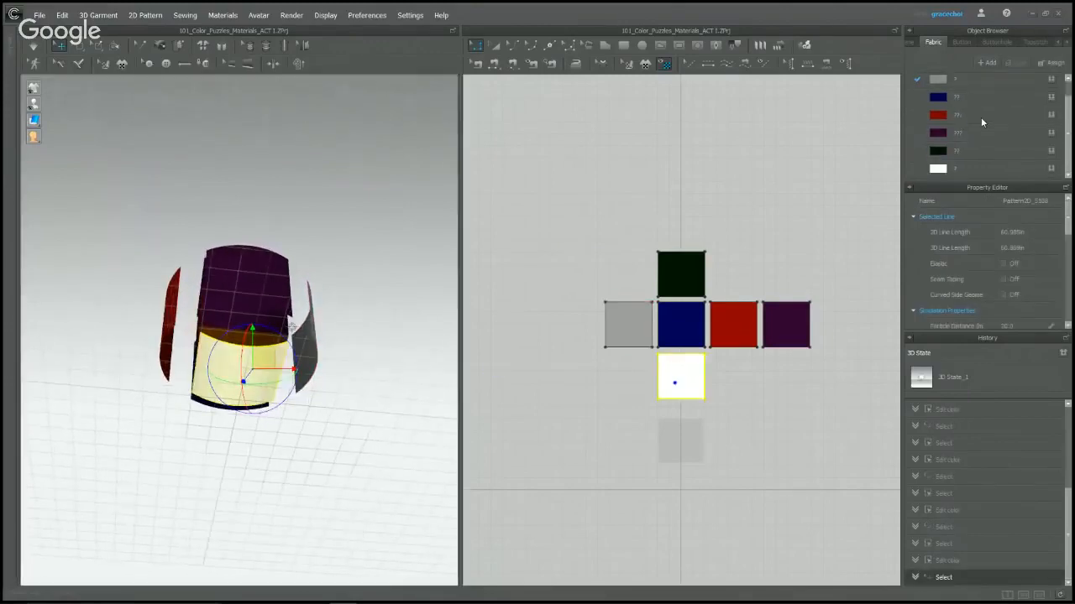
pyautogui.click(969, 169)
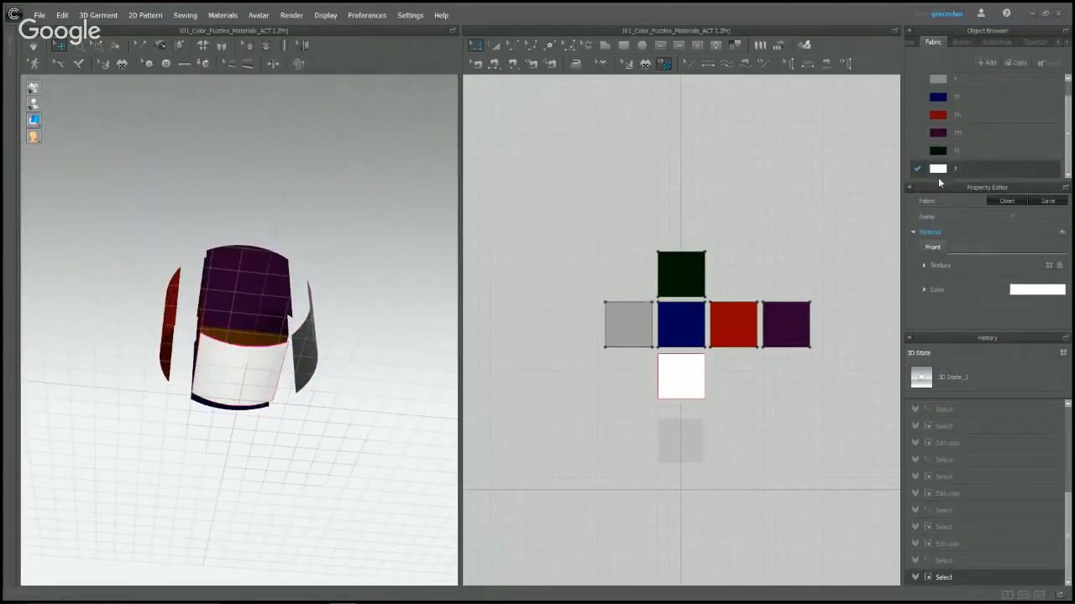
pyautogui.click(1037, 289)
pyautogui.click(520, 357)
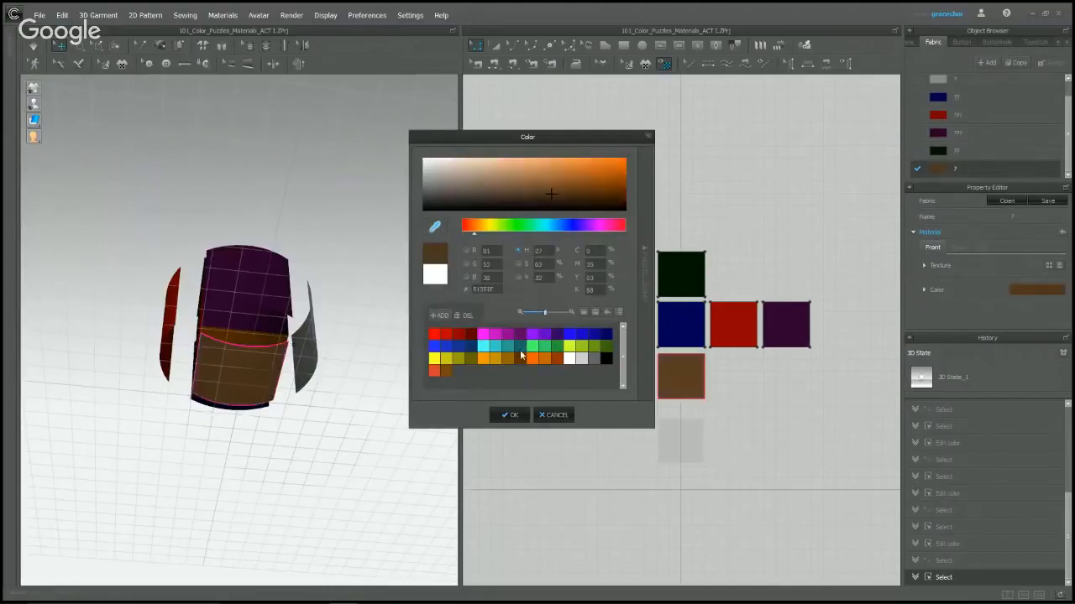
pyautogui.click(519, 414)
# Open the Textures folder in the library and show its files as thumbnails.
pyautogui.moveTo(341, 173); pyautogui.dragTo(719, 254, button='right')
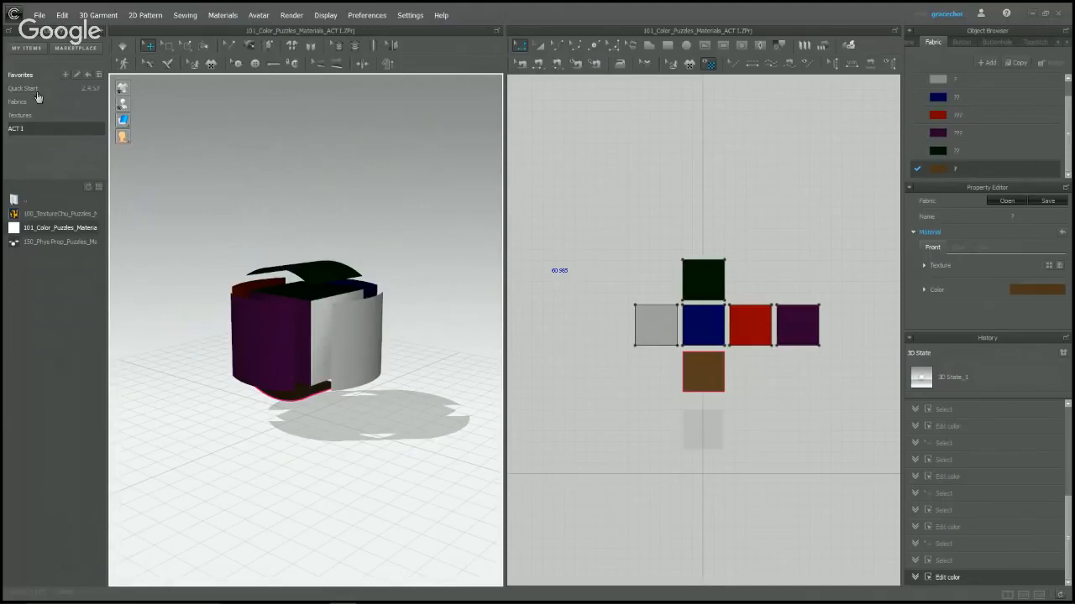
pyautogui.click(20, 115)
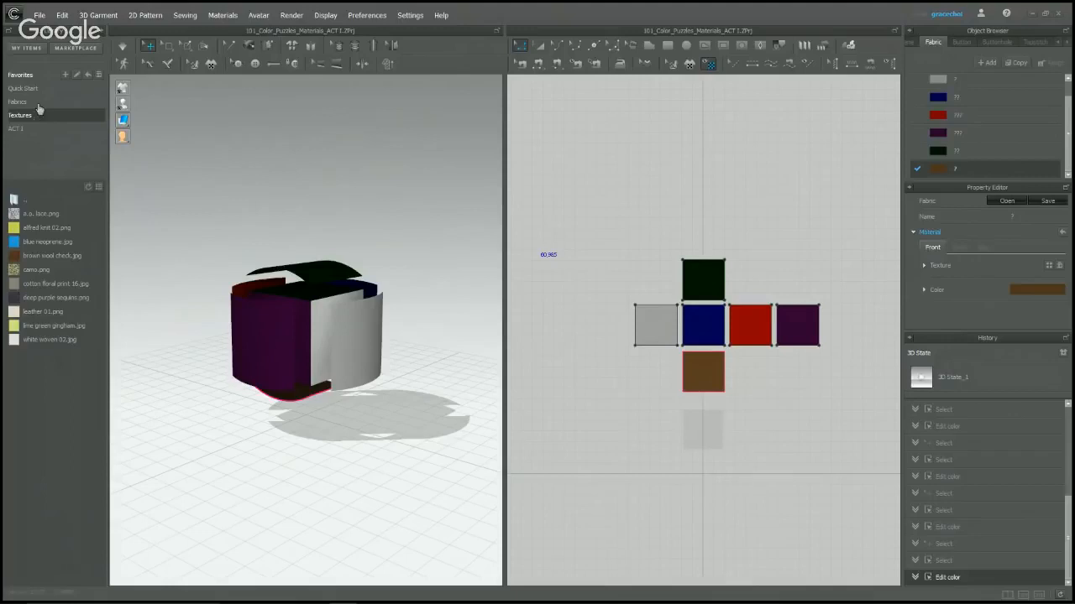
pyautogui.click(100, 188)
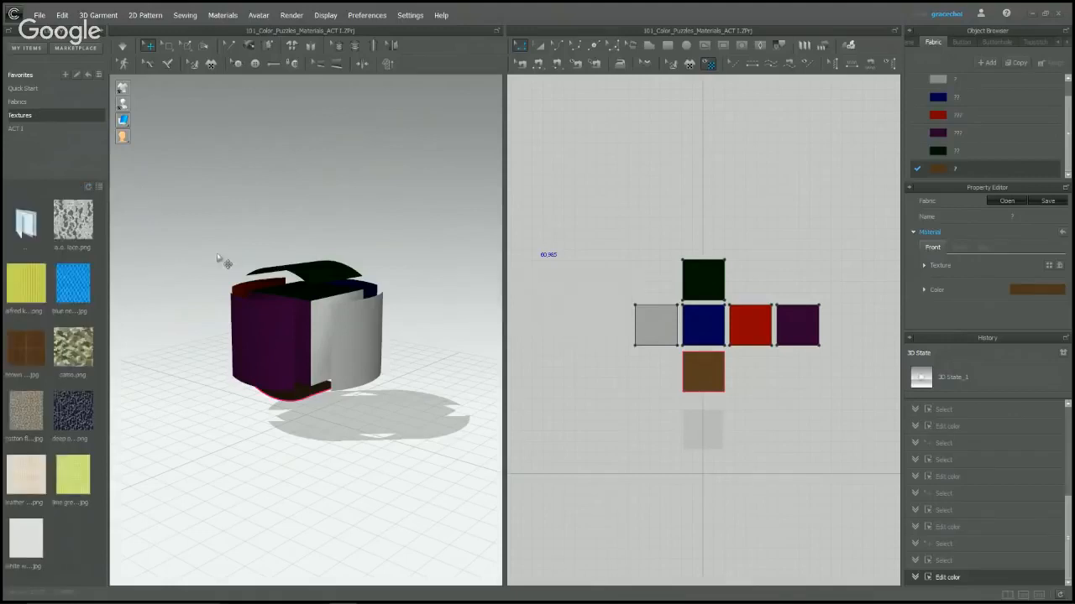
pyautogui.moveTo(217, 259); pyautogui.dragTo(394, 295, button='right')
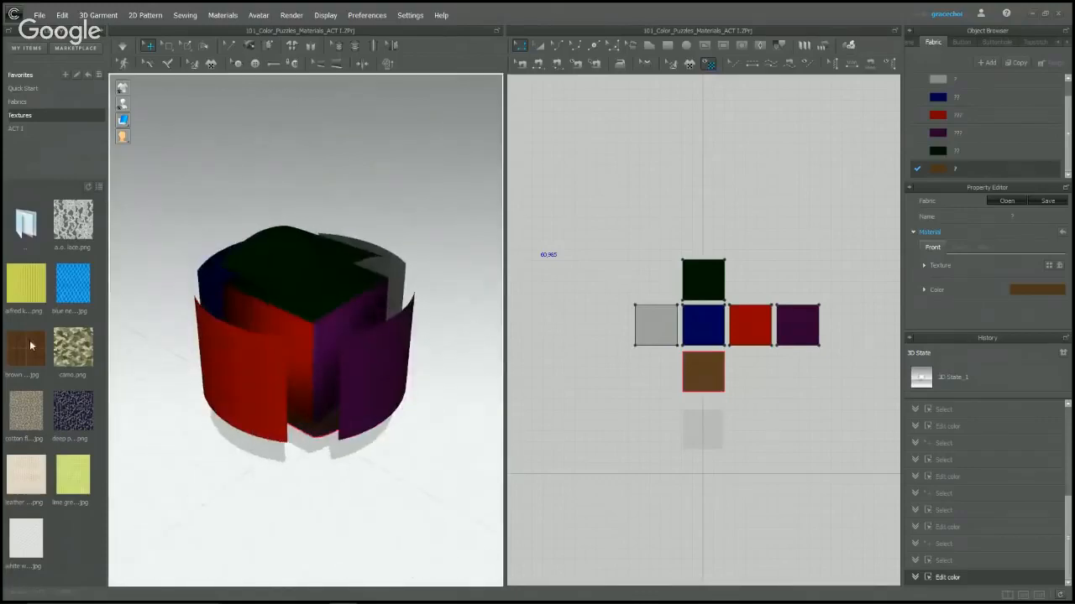
# Apply the a.o. lace.png texture to the fabric of the purple piece.
pyautogui.moveTo(30, 346); pyautogui.dragTo(376, 349)
pyautogui.moveTo(464, 352); pyautogui.dragTo(490, 534)
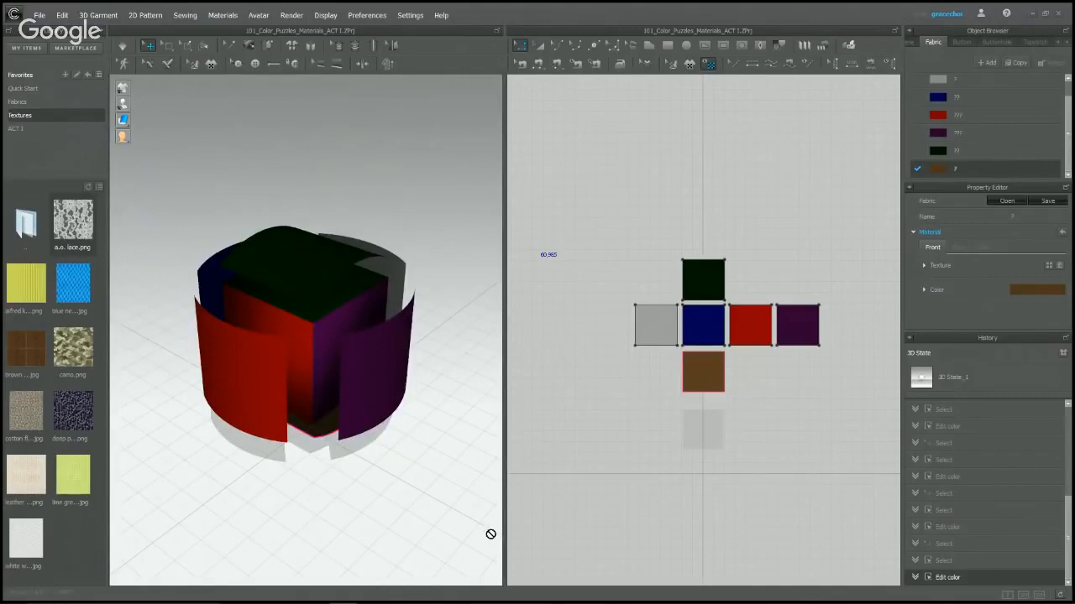
pyautogui.moveTo(409, 358); pyautogui.dragTo(372, 358)
pyautogui.moveTo(425, 392); pyautogui.dragTo(392, 409, button='right')
pyautogui.click(427, 451)
pyautogui.moveTo(428, 451); pyautogui.dragTo(407, 462, button='right')
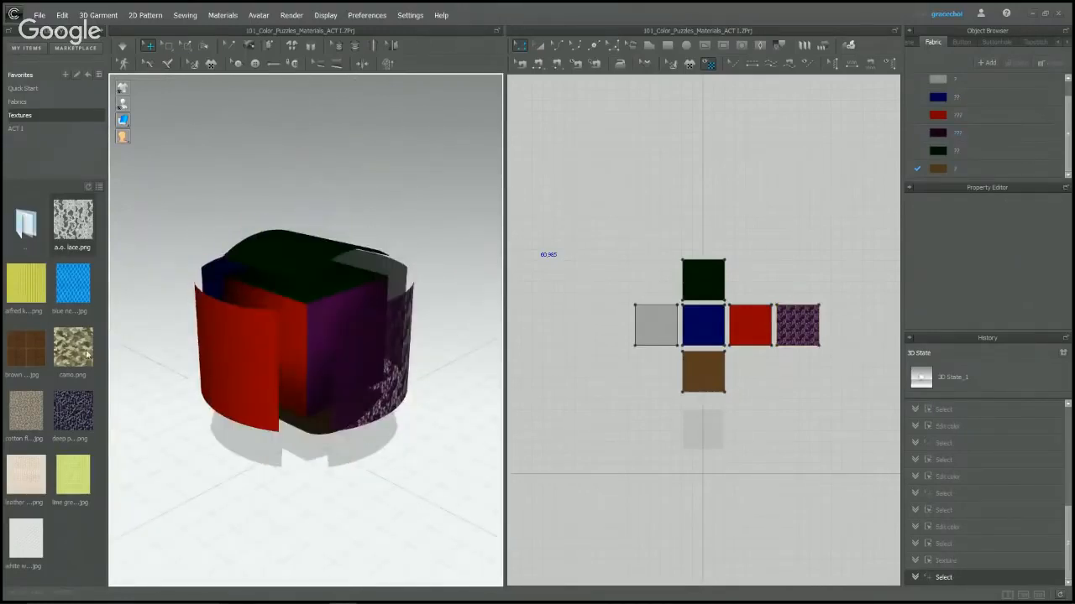
# Apply the dark purple patterned texture to the dark green fabric of the piece above the cube.
pyautogui.click(76, 420)
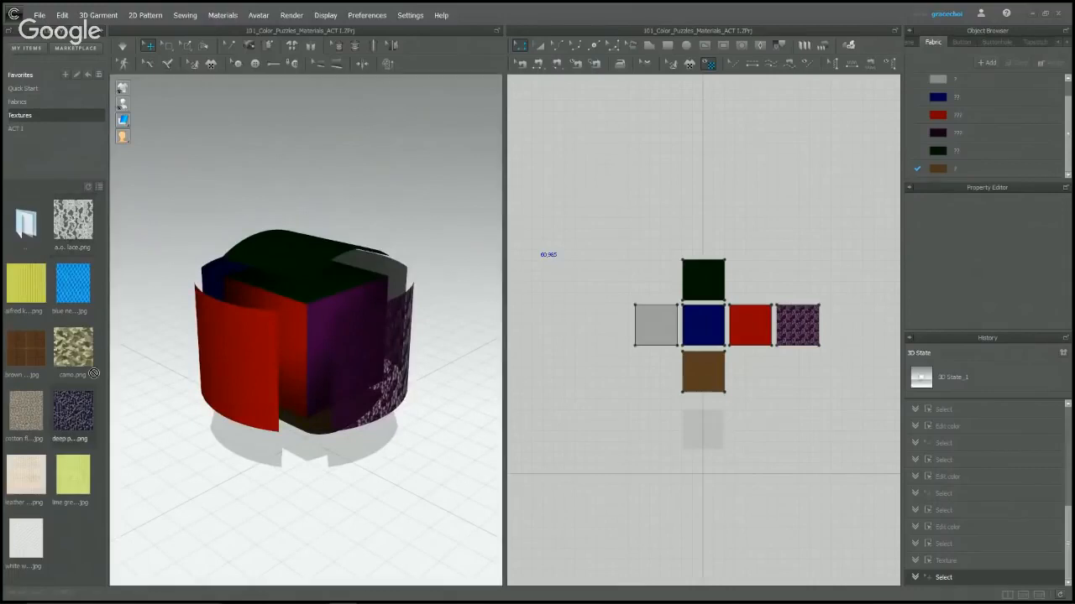
pyautogui.click(956, 151)
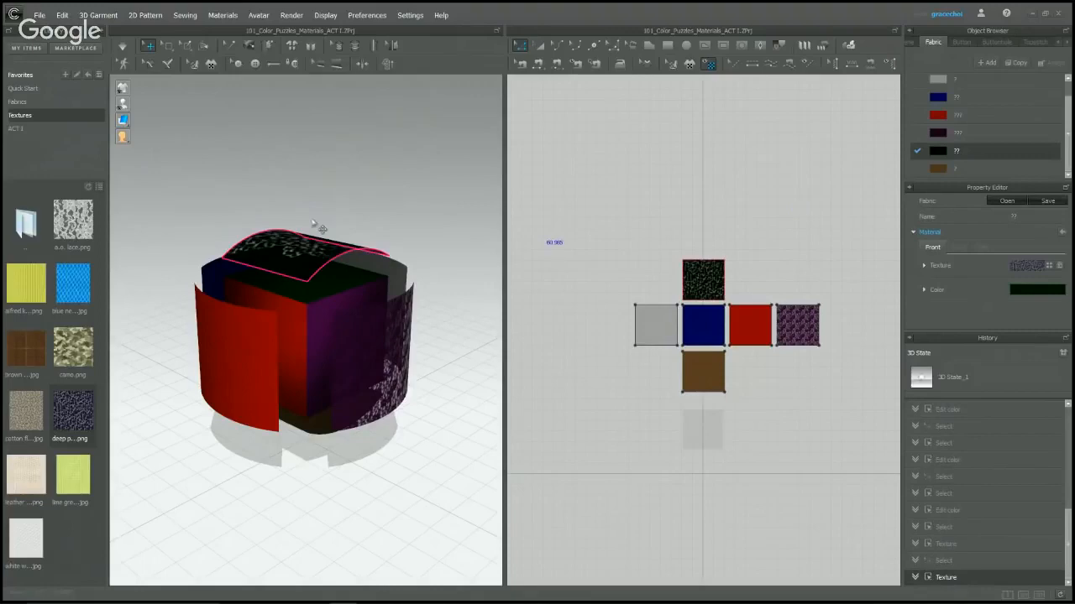
pyautogui.moveTo(470, 200); pyautogui.dragTo(128, 341, button='right')
pyautogui.click(312, 182)
# Apply the camo.png texture to the fabric of the red piece.
pyautogui.moveTo(73, 347); pyautogui.dragTo(251, 328)
pyautogui.moveTo(179, 364); pyautogui.dragTo(366, 445, button='right')
pyautogui.click(365, 445)
# Apply the brown texture to the fabric of the dark blue piece.
pyautogui.moveTo(25, 353); pyautogui.dragTo(601, 339)
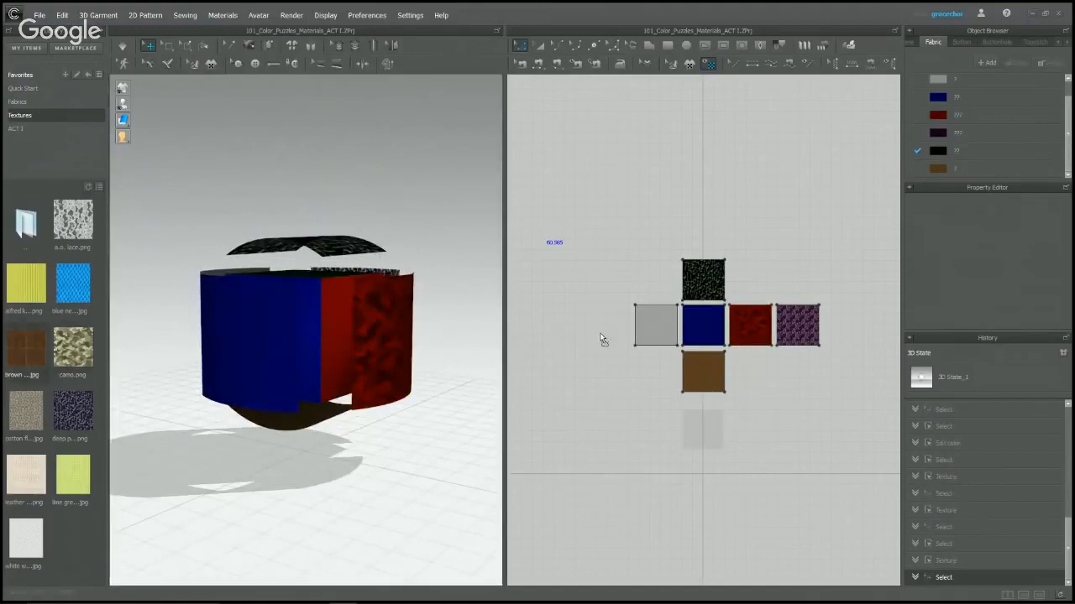
pyautogui.moveTo(696, 339); pyautogui.dragTo(696, 338)
pyautogui.click(344, 502)
pyautogui.moveTo(343, 501); pyautogui.dragTo(345, 464, button='right')
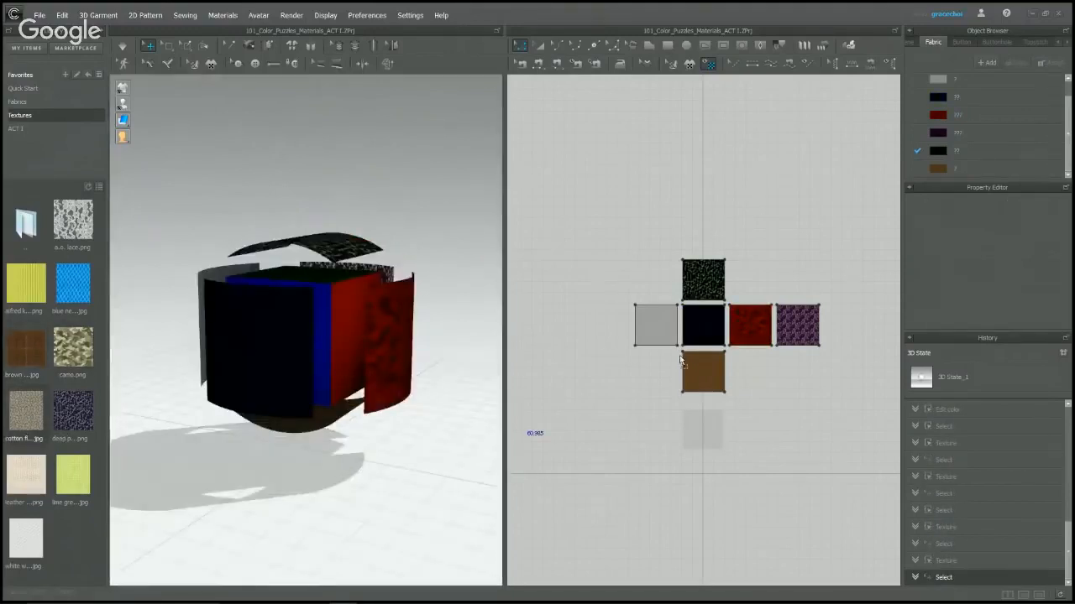
# Apply the cotton texture to the dark blue piece's fabric and the lime green texture to the gray piece's fabric.
pyautogui.click(696, 331)
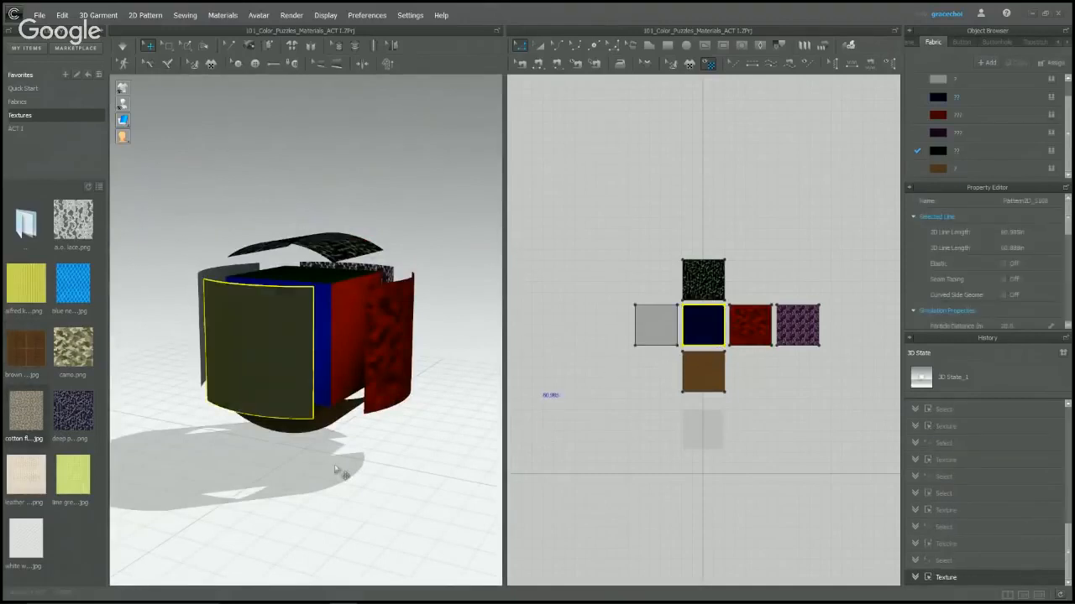
pyautogui.click(547, 392)
pyautogui.scroll(3, 294, 344)
pyautogui.moveTo(294, 344); pyautogui.dragTo(386, 336, button='right')
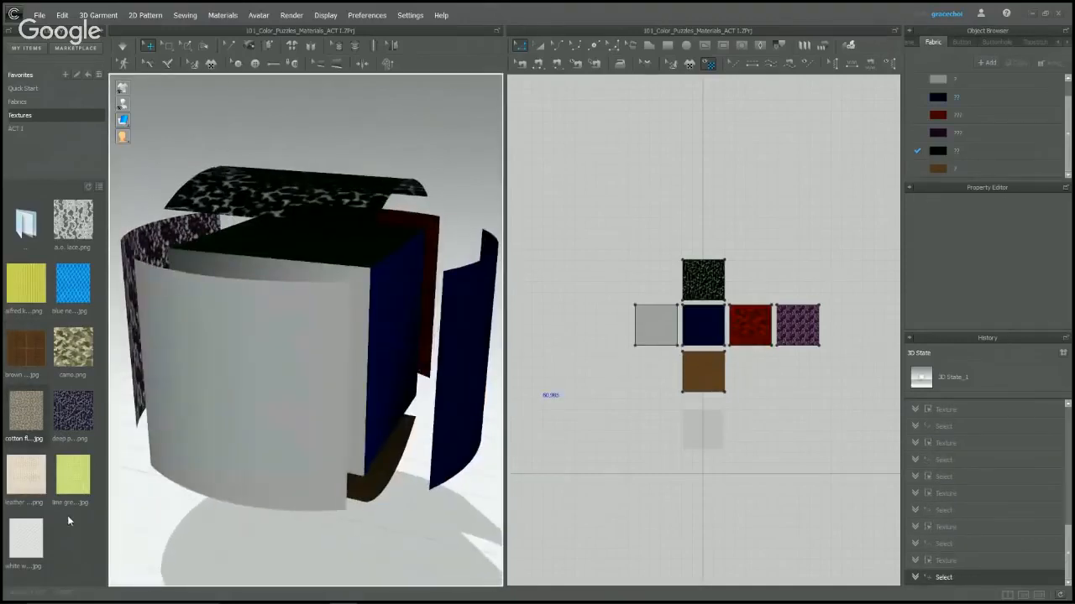
pyautogui.click(271, 420)
# Apply the white texture to the brown fabric of the piece beneath the cube.
pyautogui.moveTo(379, 502); pyautogui.dragTo(329, 375, button='right')
pyautogui.scroll(5, 346, 382)
pyautogui.scroll(-5, 343, 379)
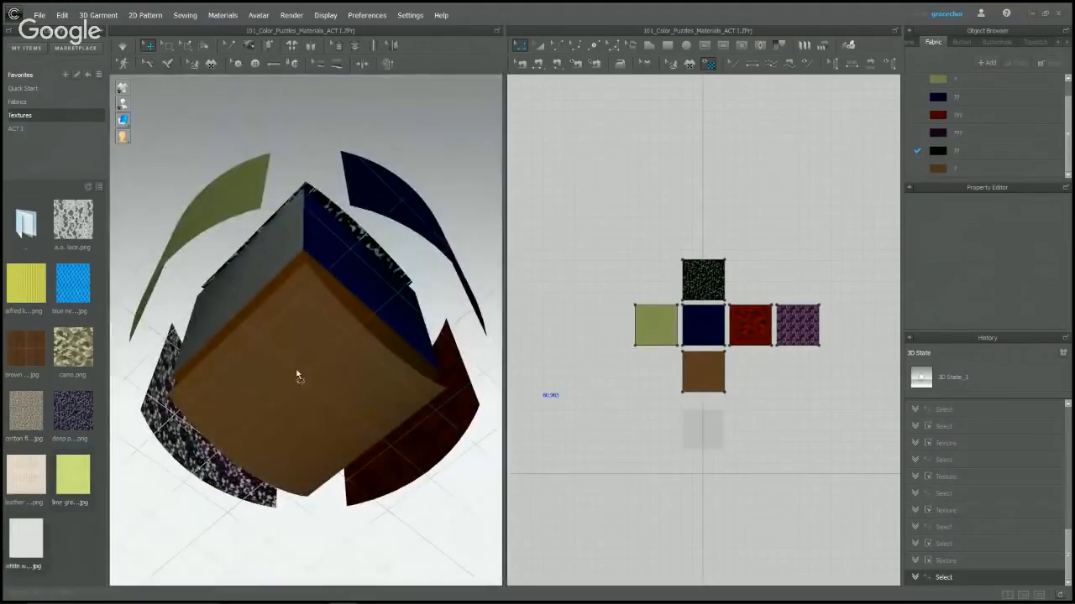
pyautogui.click(311, 387)
pyautogui.scroll(4, 313, 385)
pyautogui.scroll(-4, 313, 385)
pyautogui.click(440, 276)
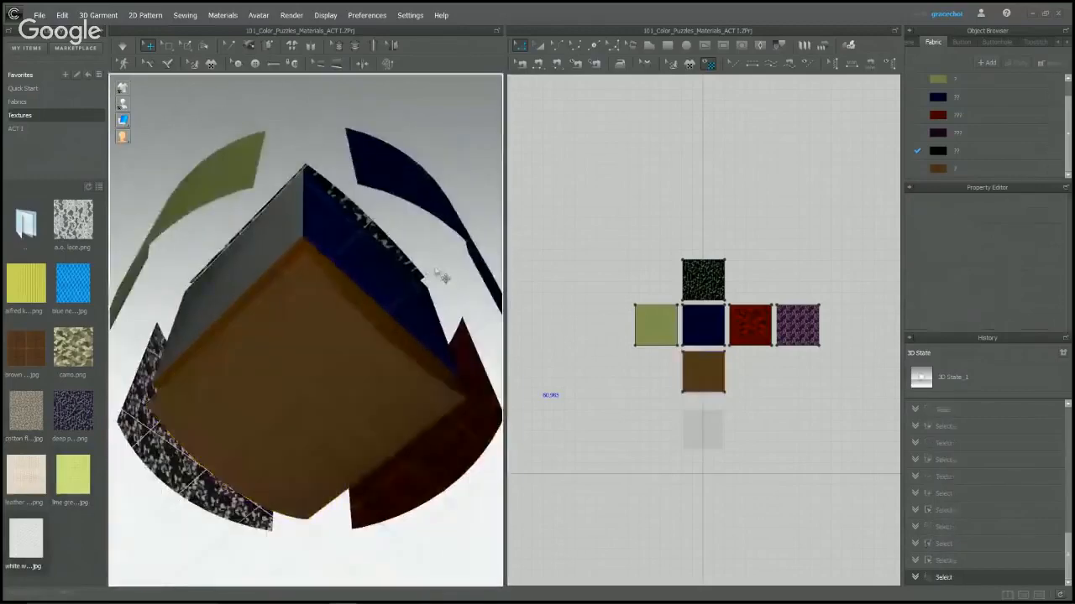
pyautogui.moveTo(441, 276); pyautogui.dragTo(325, 355, button='right')
pyautogui.scroll(-3, 332, 386)
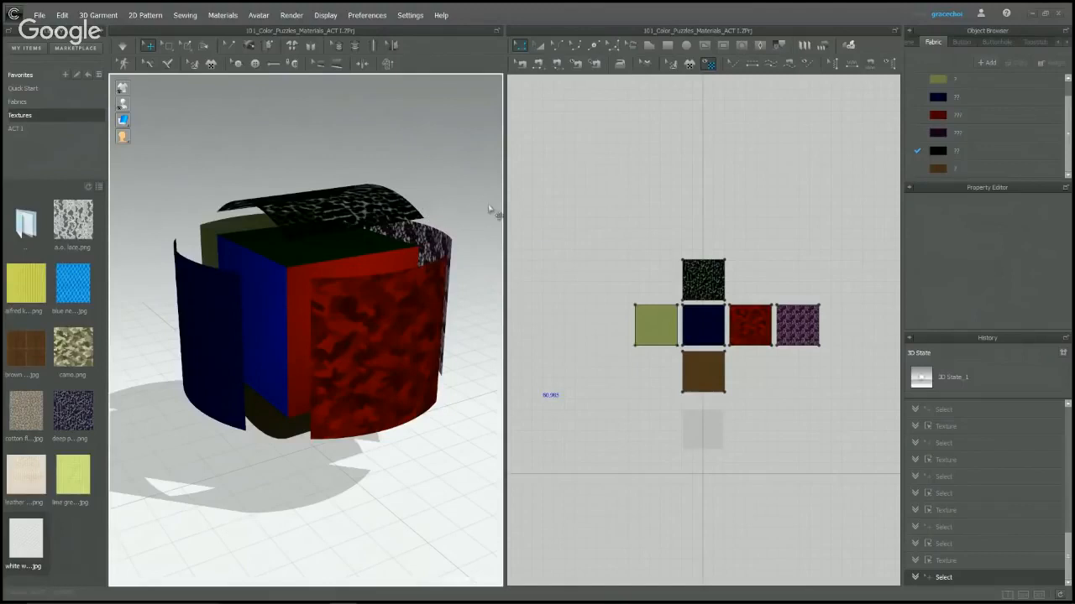
# Switch to the CLO Atelier Marketplace in the browser and add Matte Nylon from the Fabric category to the bag.
pyautogui.click(551, 215)
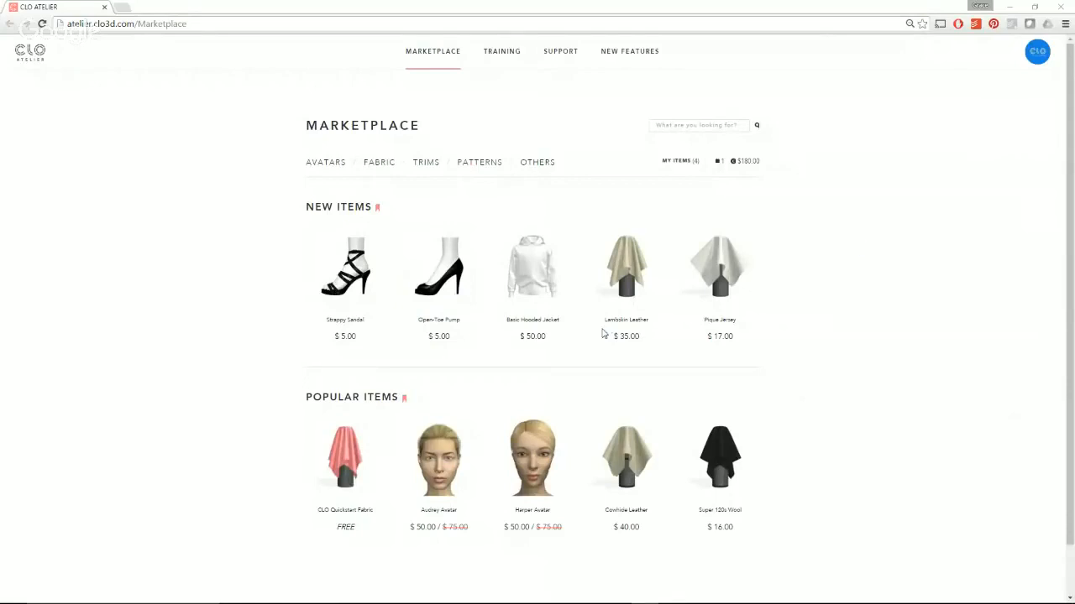
pyautogui.click(382, 167)
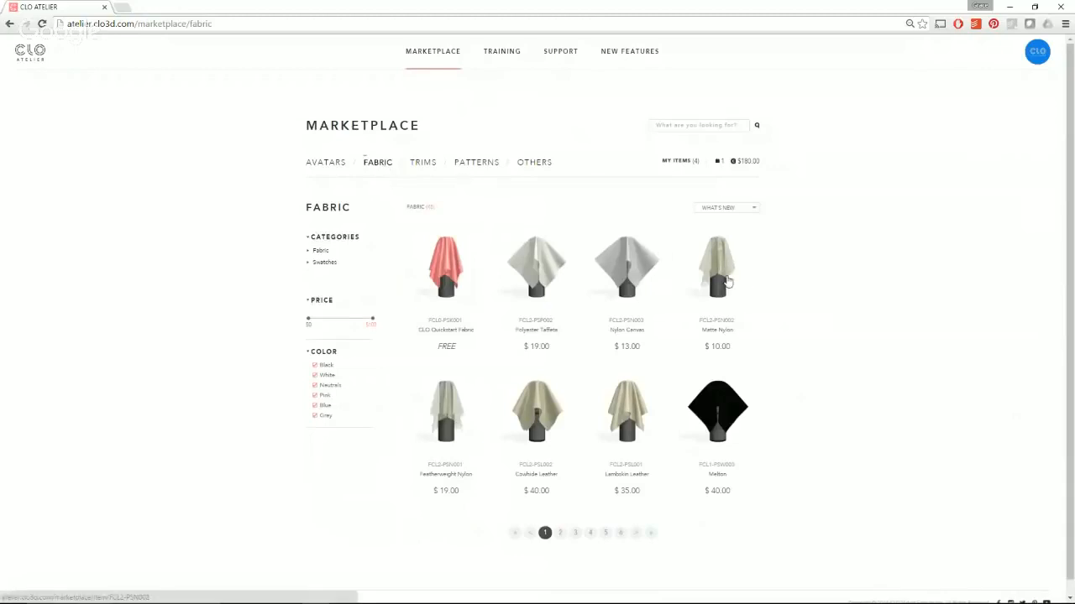
pyautogui.click(729, 278)
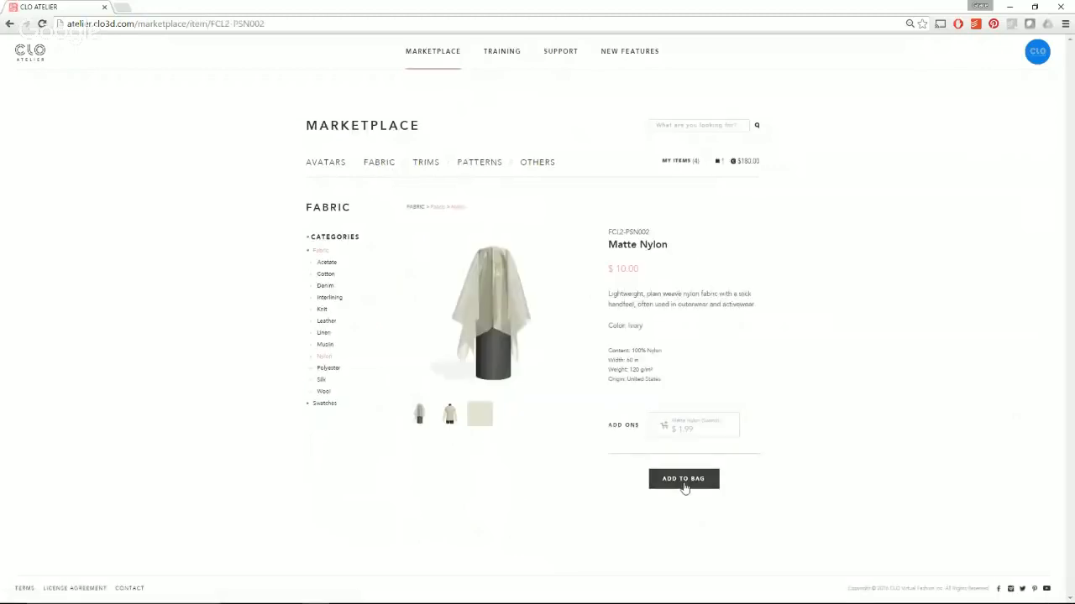
pyautogui.click(684, 487)
pyautogui.click(530, 279)
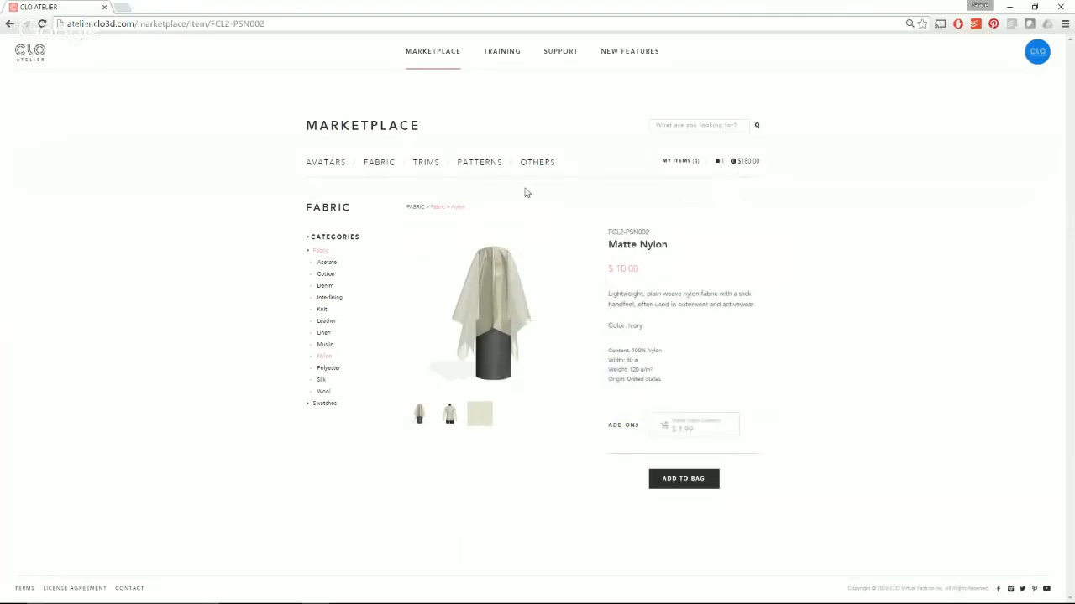
# Return to the fabric listing and add Cowhide Leather to the bag.
pyautogui.click(10, 24)
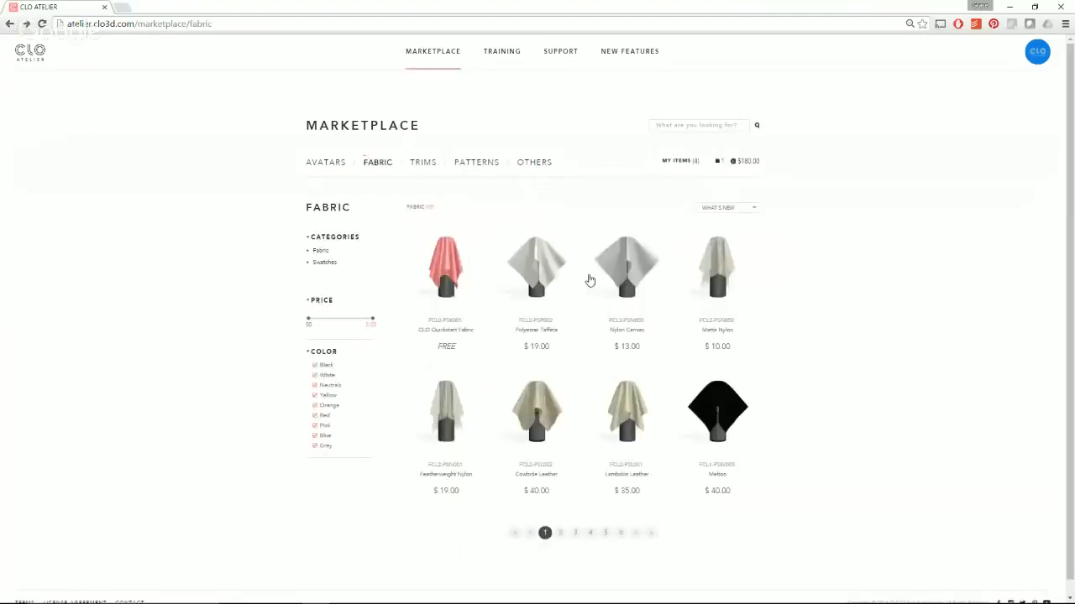
pyautogui.click(535, 426)
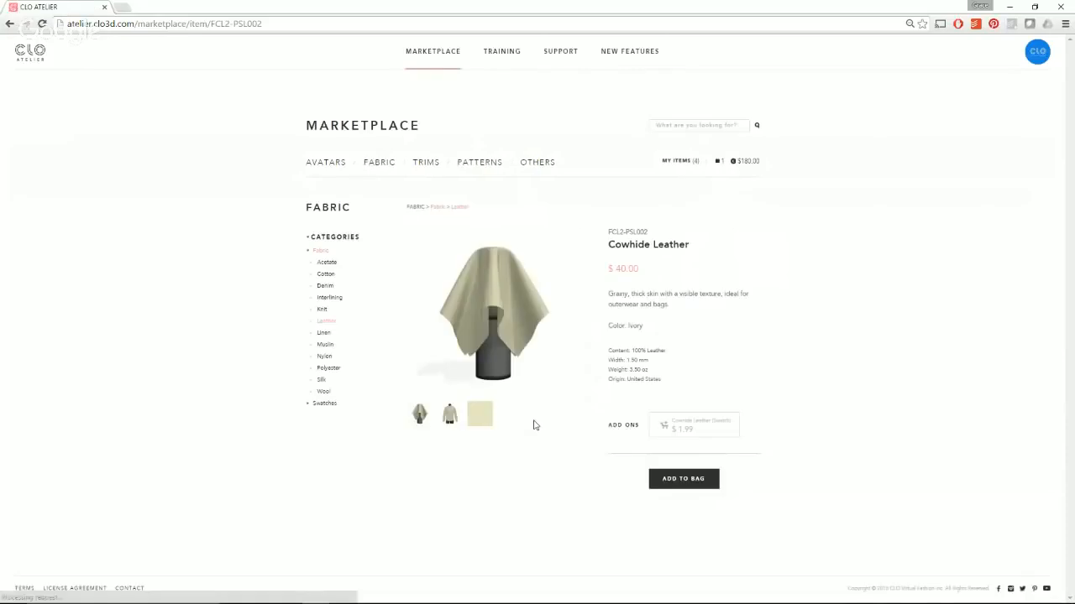
pyautogui.click(679, 485)
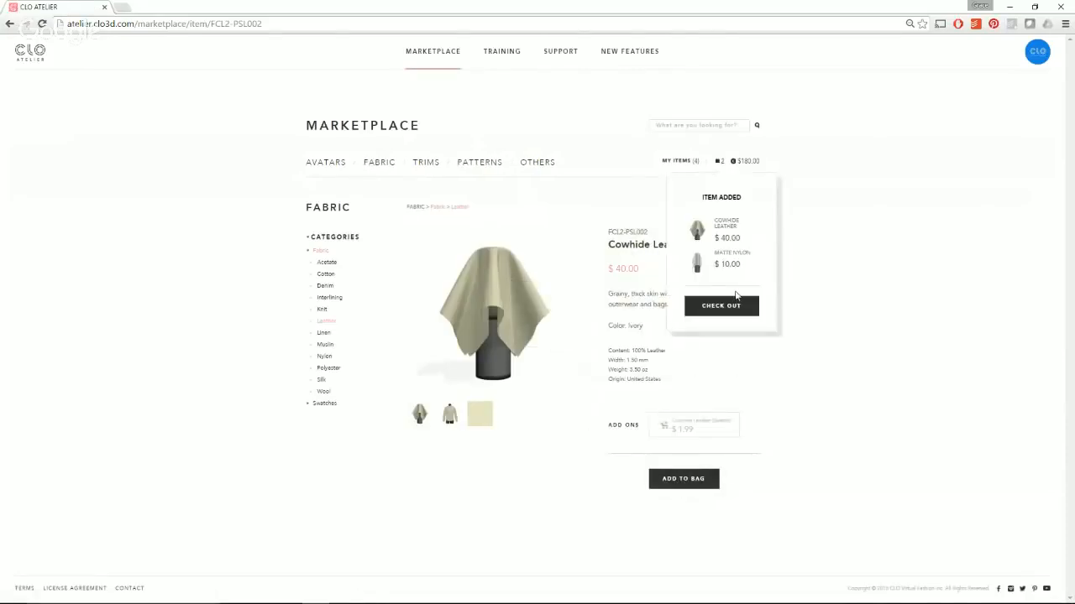
# Check out the bag, accept the terms and purchase both fabrics, ending on the My Items page.
pyautogui.click(727, 300)
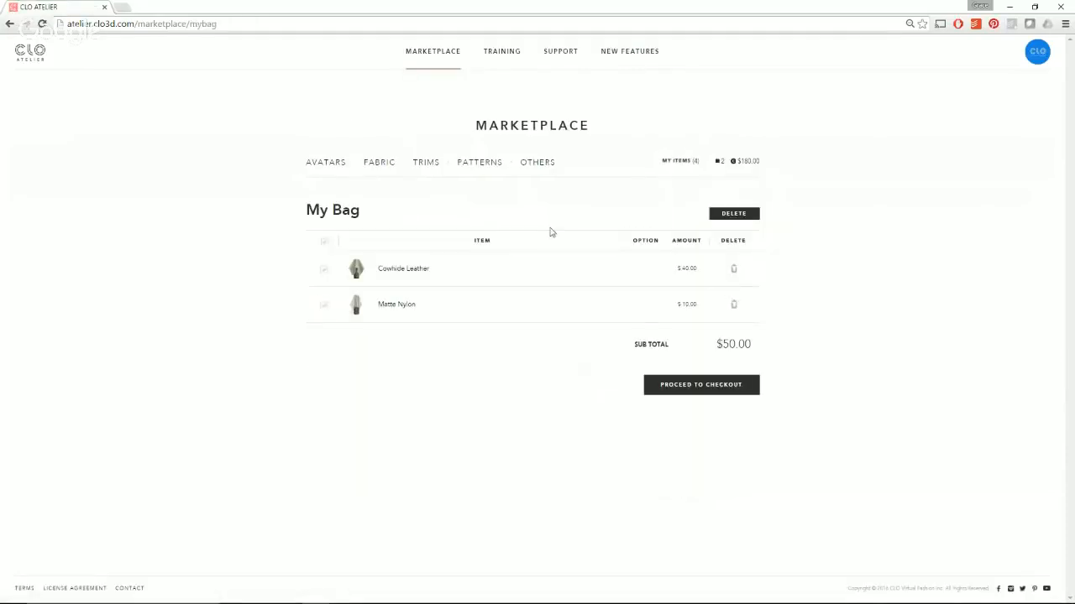
pyautogui.click(709, 389)
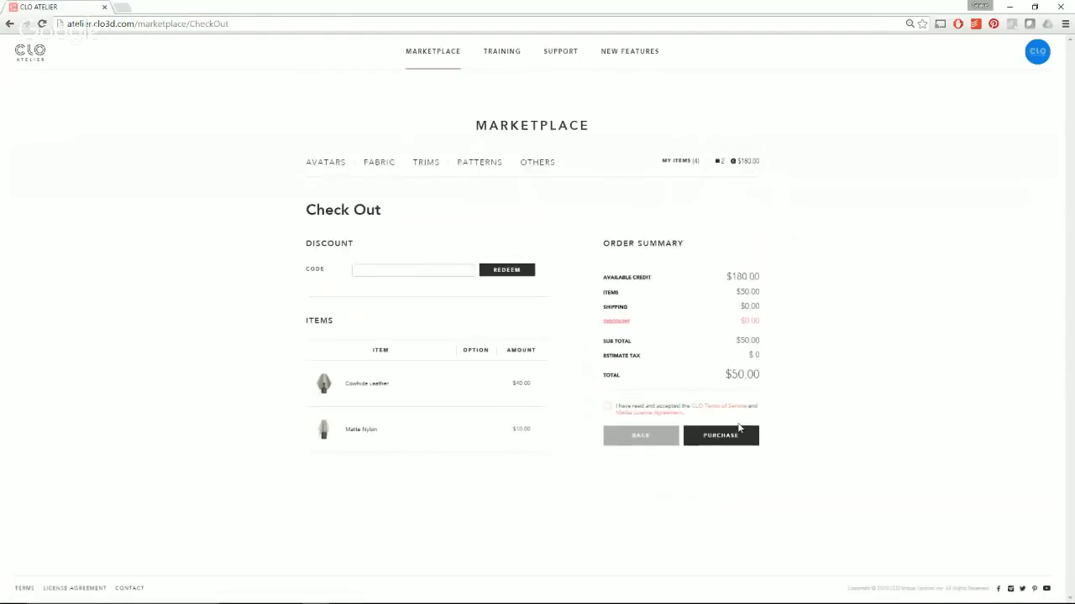
pyautogui.click(606, 407)
pyautogui.click(693, 440)
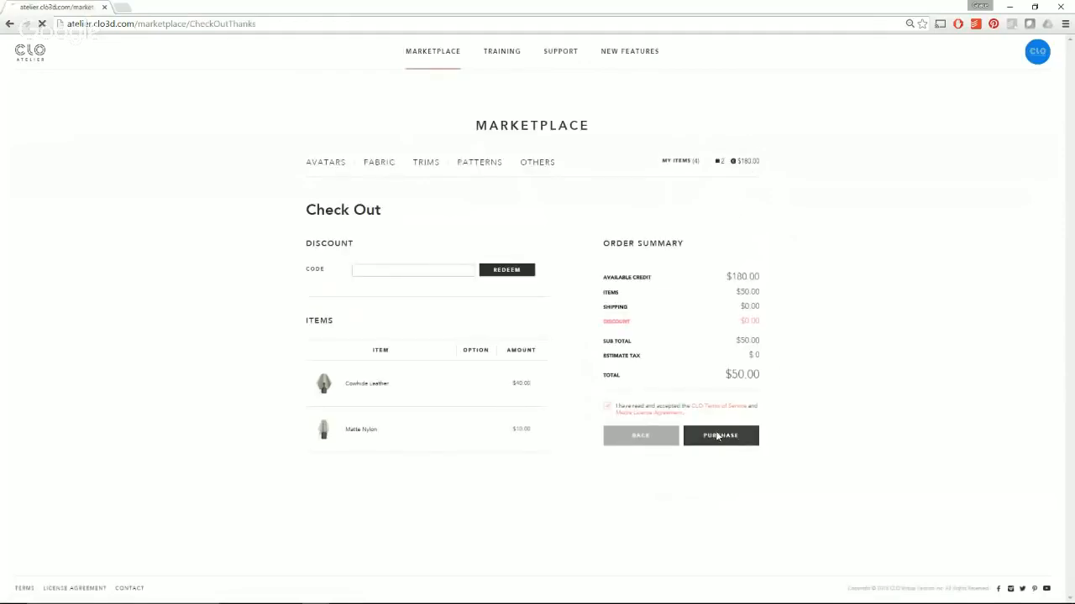
pyautogui.click(522, 322)
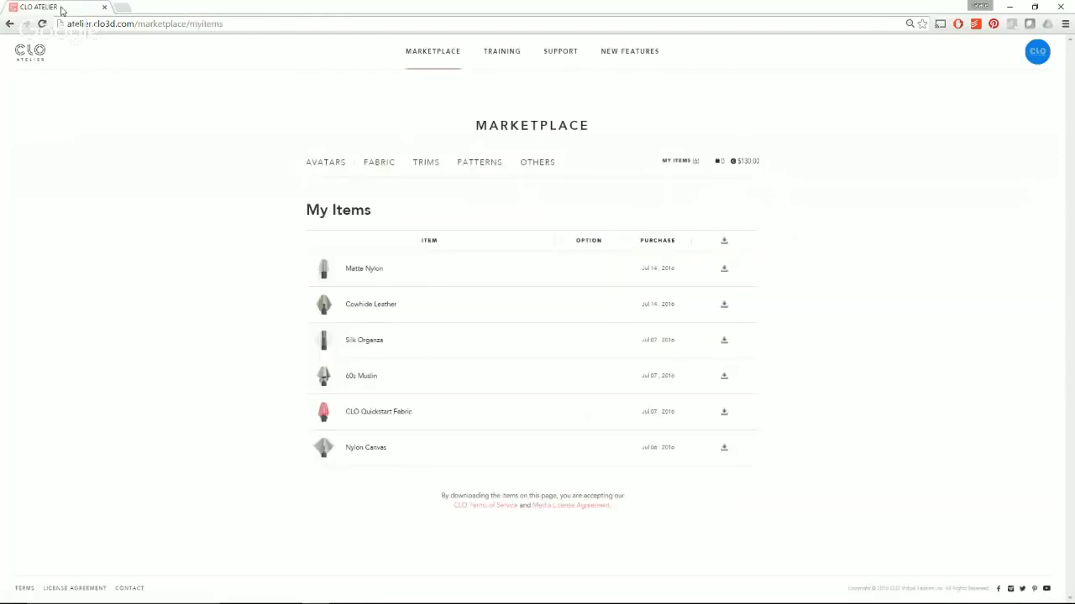
# Switch back to CLO Atelier and open the A_Puzzles folder within 7_Materials of the ACT I library favorite.
pyautogui.moveTo(63, 7); pyautogui.dragTo(1074, 61)
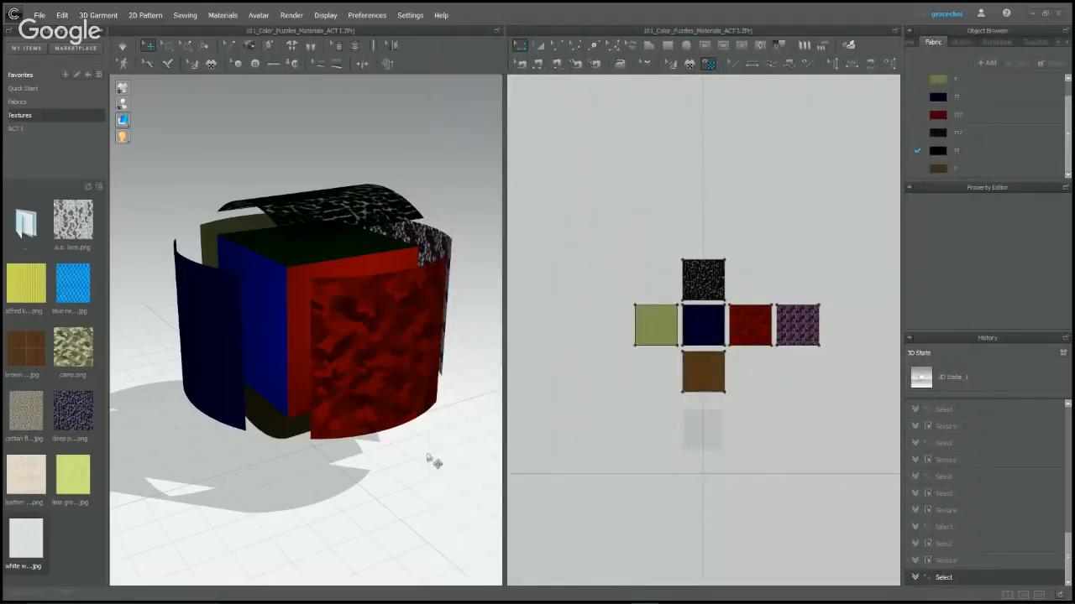
pyautogui.click(401, 136)
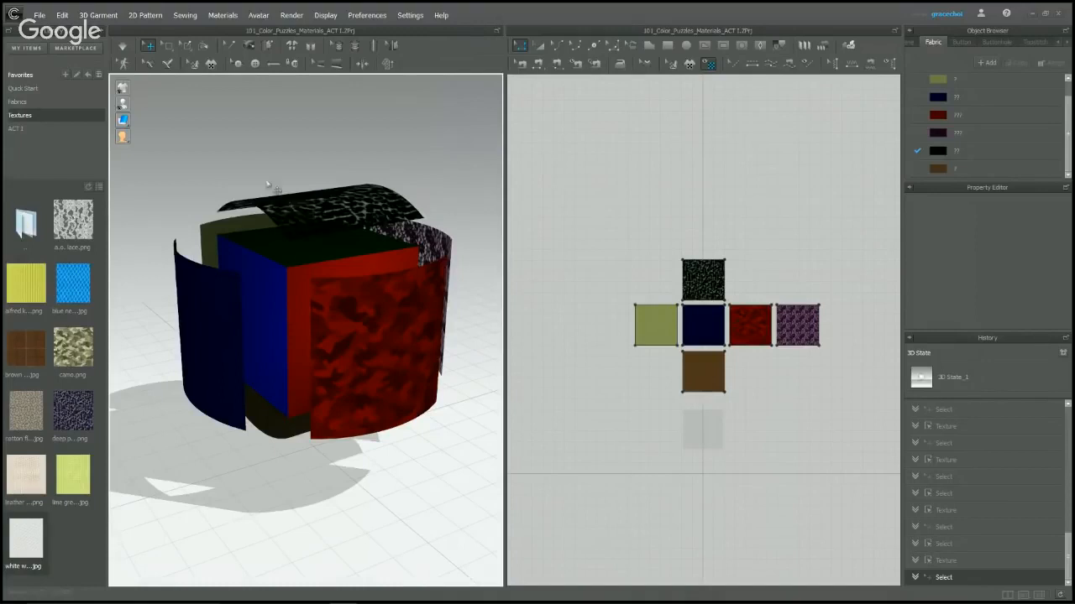
pyautogui.click(37, 130)
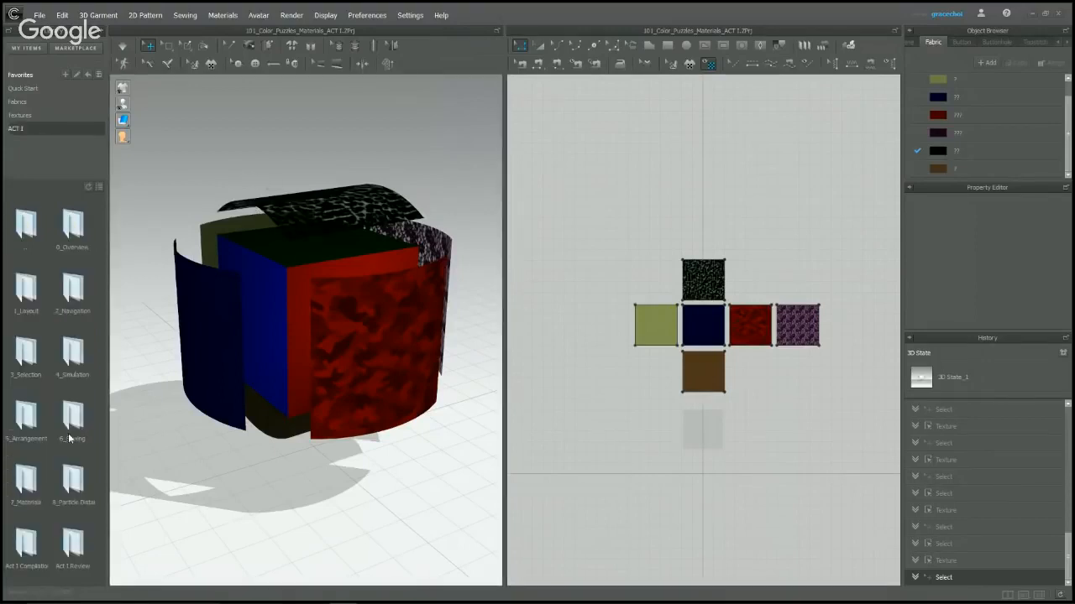
pyautogui.doubleClick(23, 486)
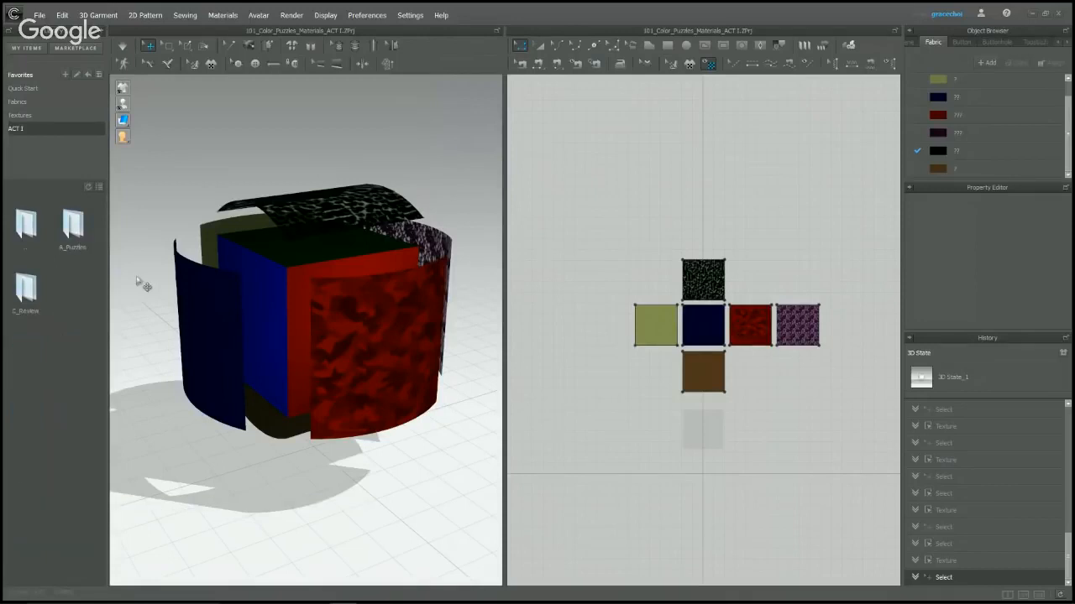
pyautogui.doubleClick(78, 241)
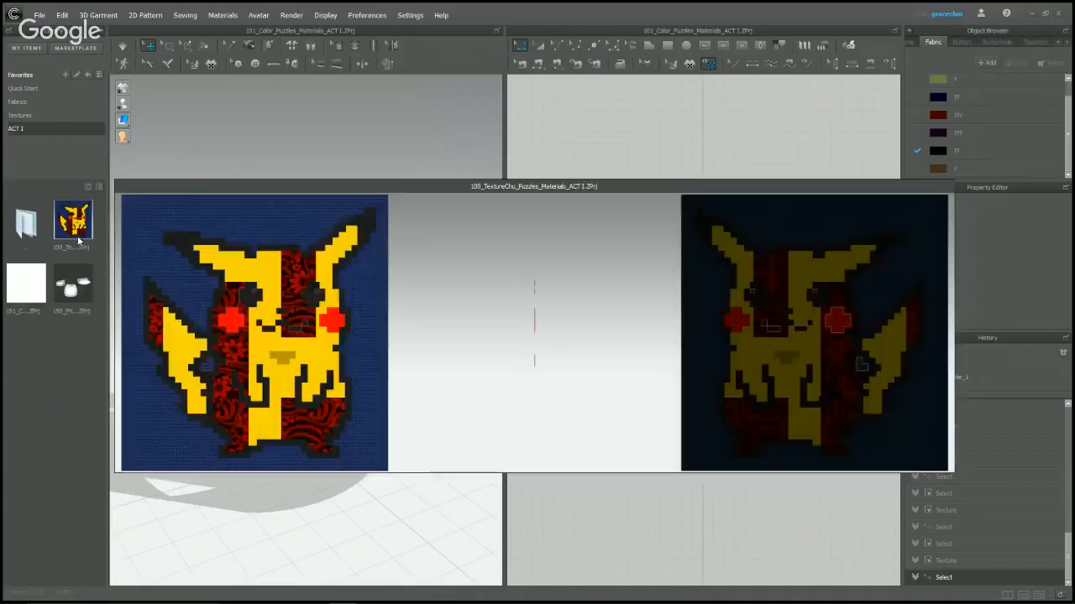
# Open the 150_Phys Prop puzzle project without saving the current file and dismiss its introduction.
pyautogui.moveTo(78, 241)
pyautogui.moveTo(83, 303)
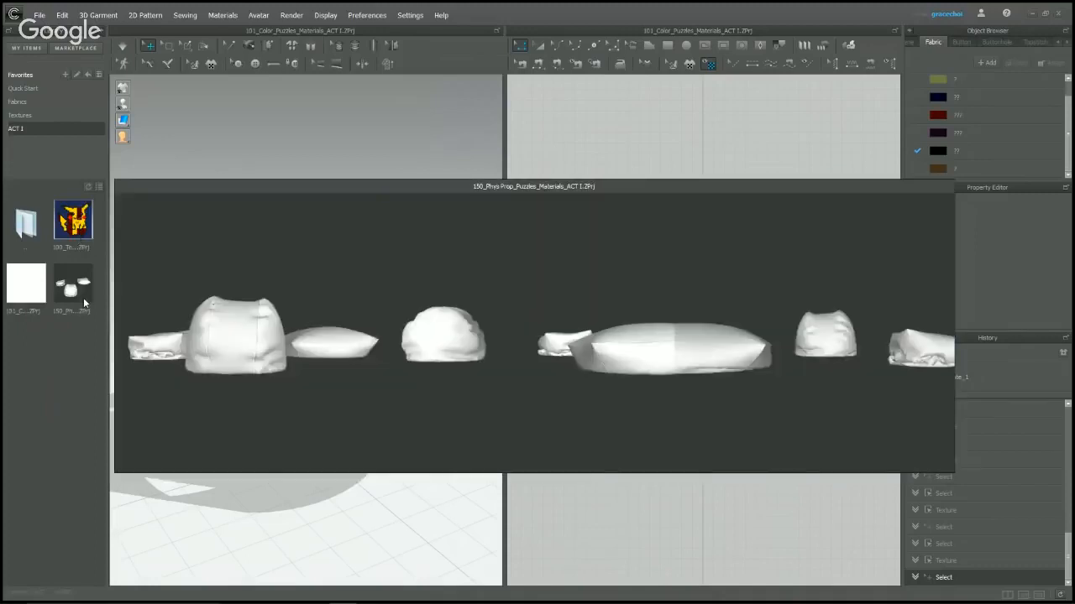
pyautogui.doubleClick(84, 300)
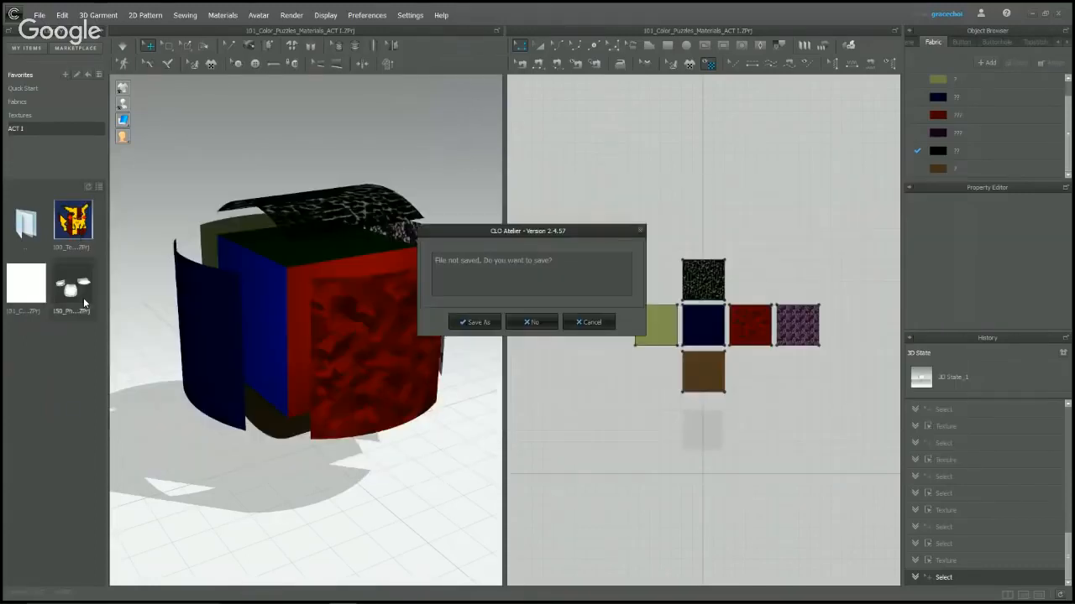
pyautogui.click(531, 326)
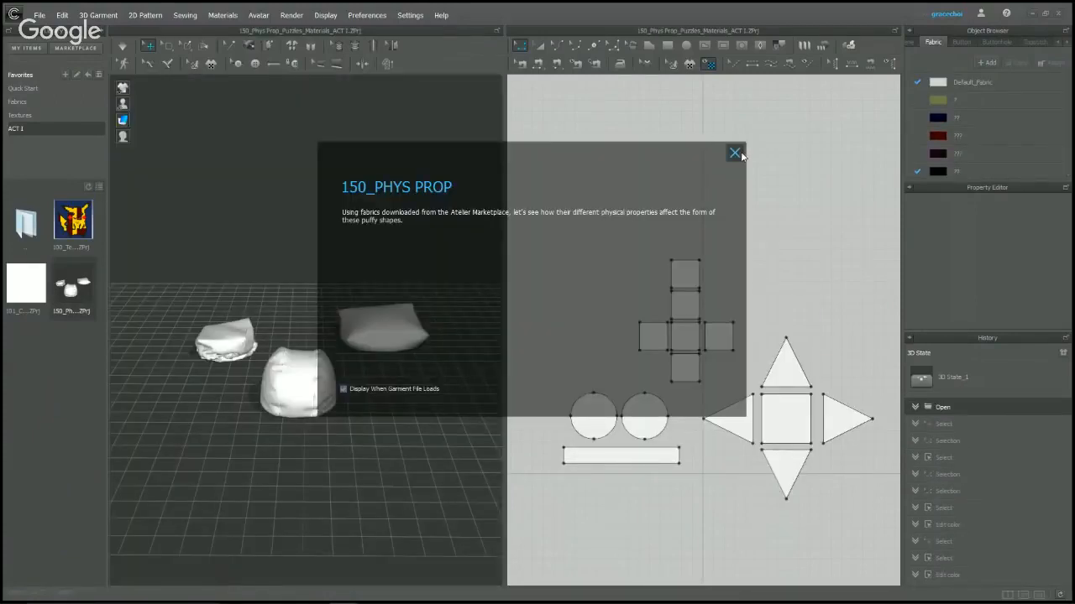
pyautogui.click(734, 153)
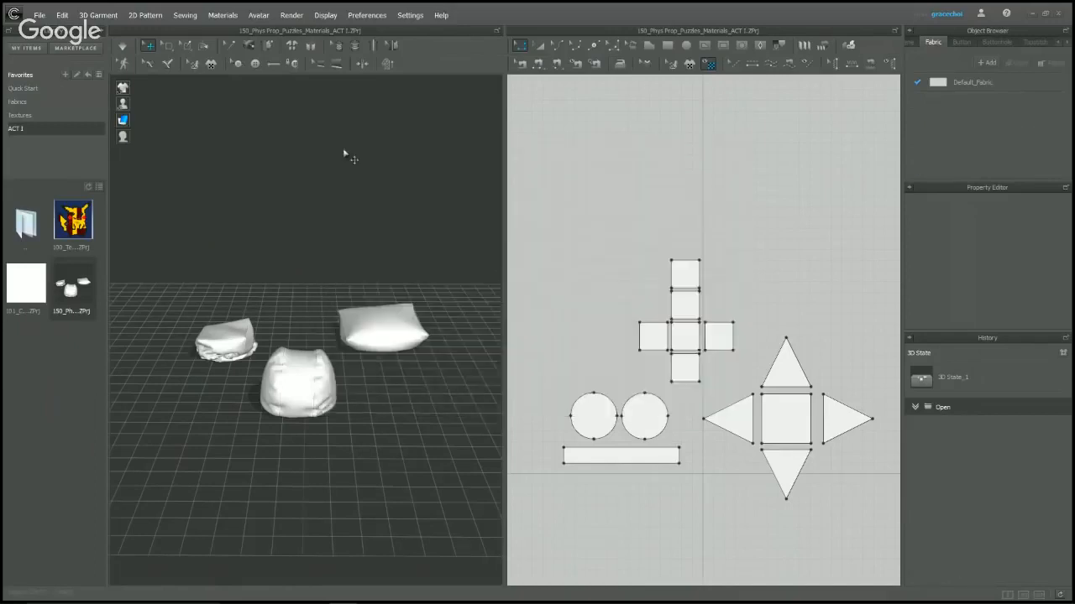
# Apply the 60sMuslin fabric from the Fabrics library folder to all pattern pieces.
pyautogui.click(10, 103)
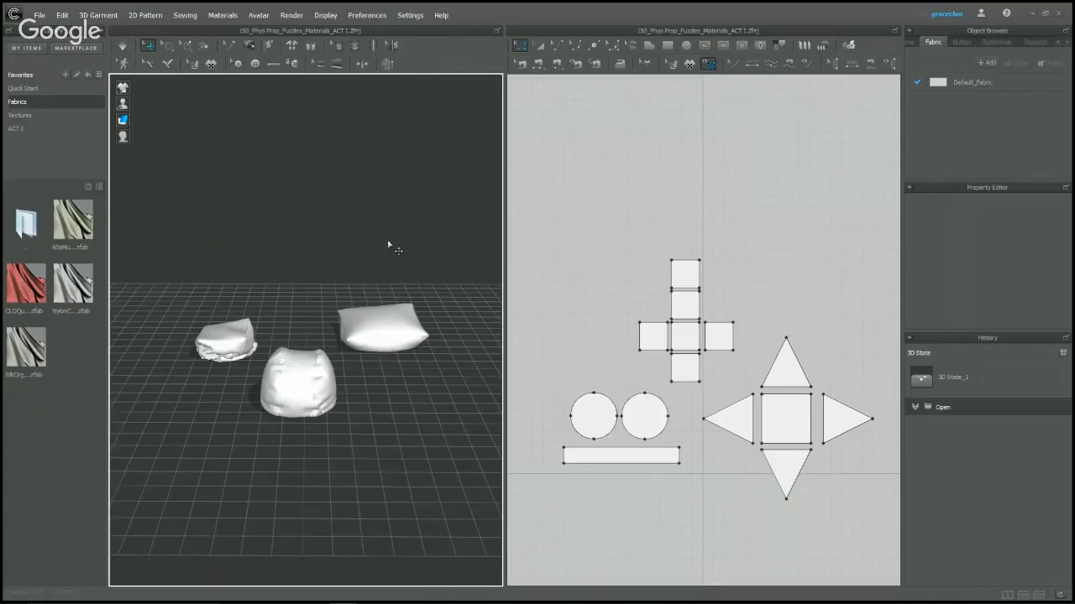
pyautogui.hotkey('ctrl', 'a')
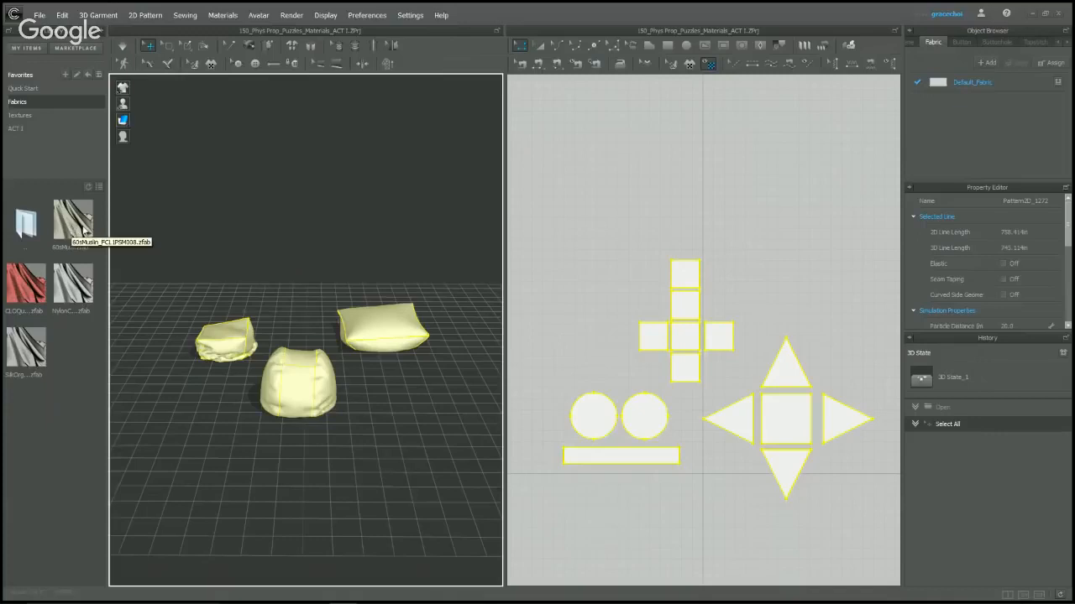
pyautogui.click(84, 230)
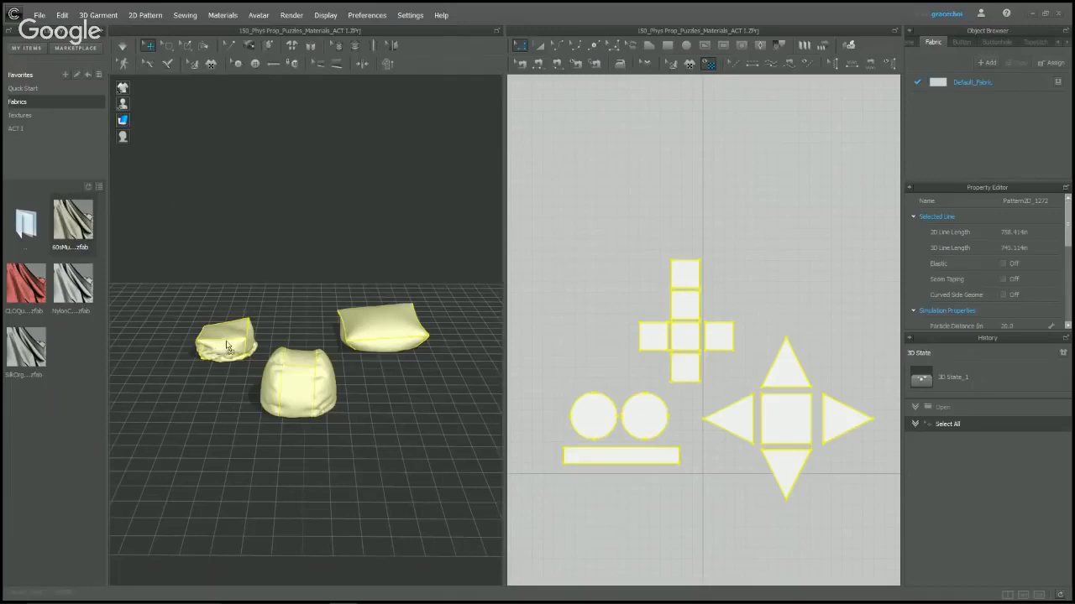
pyautogui.moveTo(226, 346); pyautogui.dragTo(227, 346)
pyautogui.click(230, 212)
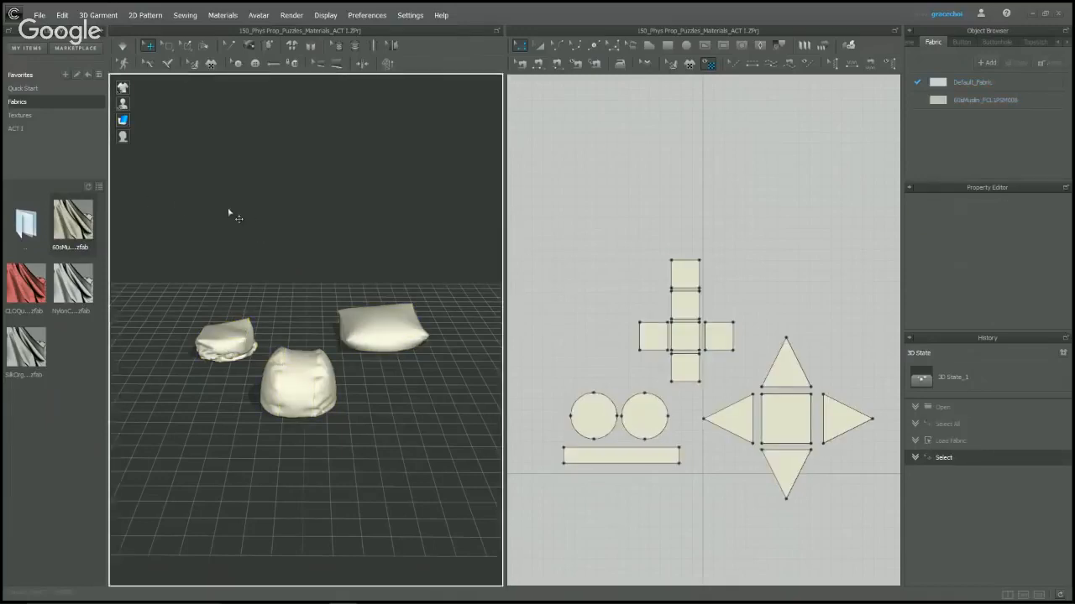
# Start the simulation and apply the CLOQuickstartFabric from the Fabrics library folder to all pattern pieces.
pyautogui.press('space')
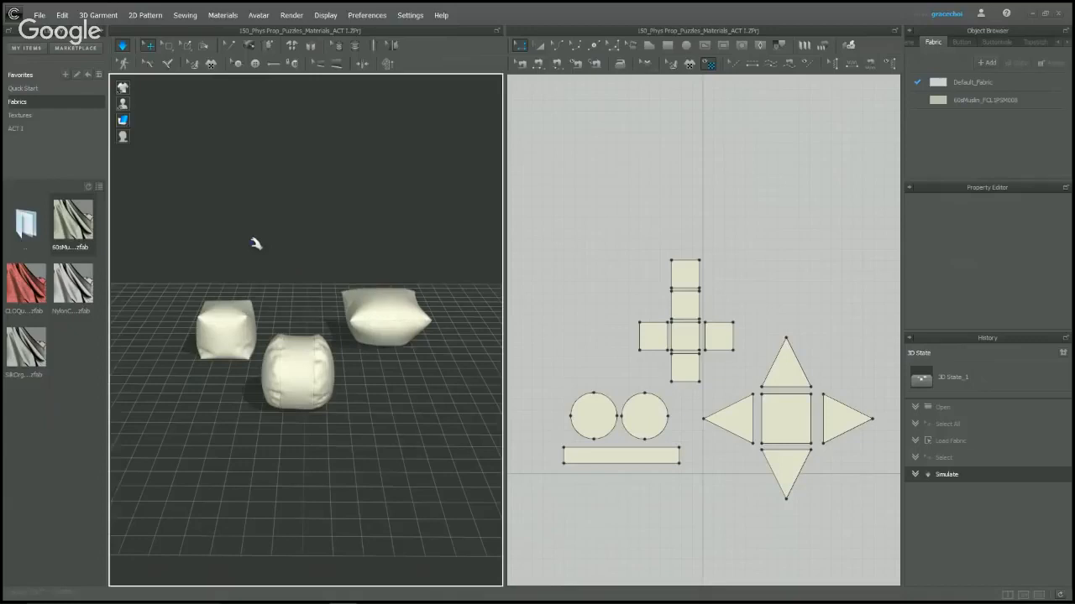
pyautogui.hotkey('ctrl', 'a')
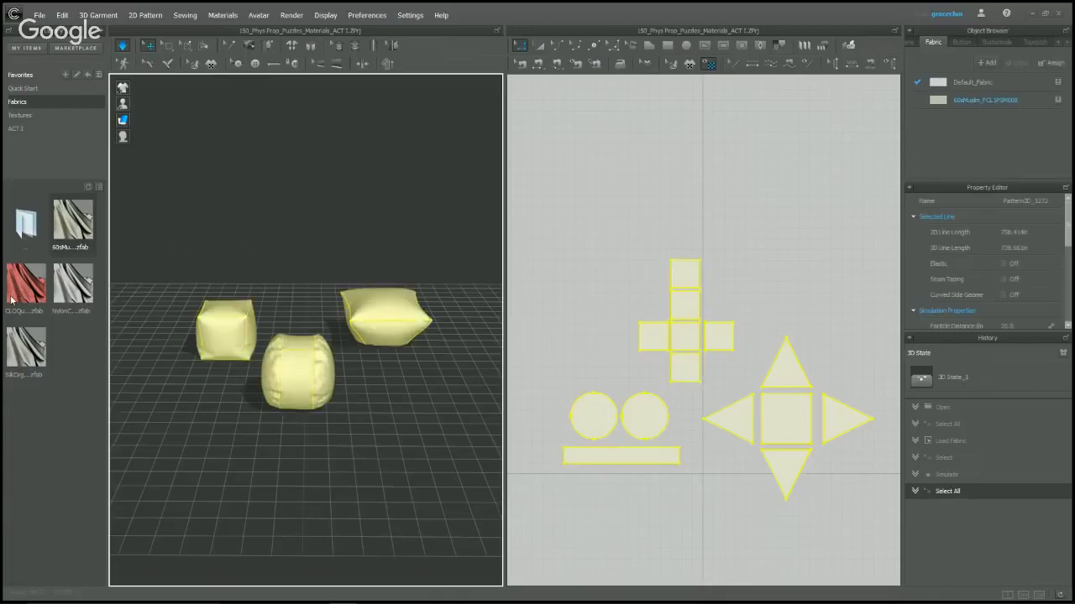
pyautogui.click(235, 218)
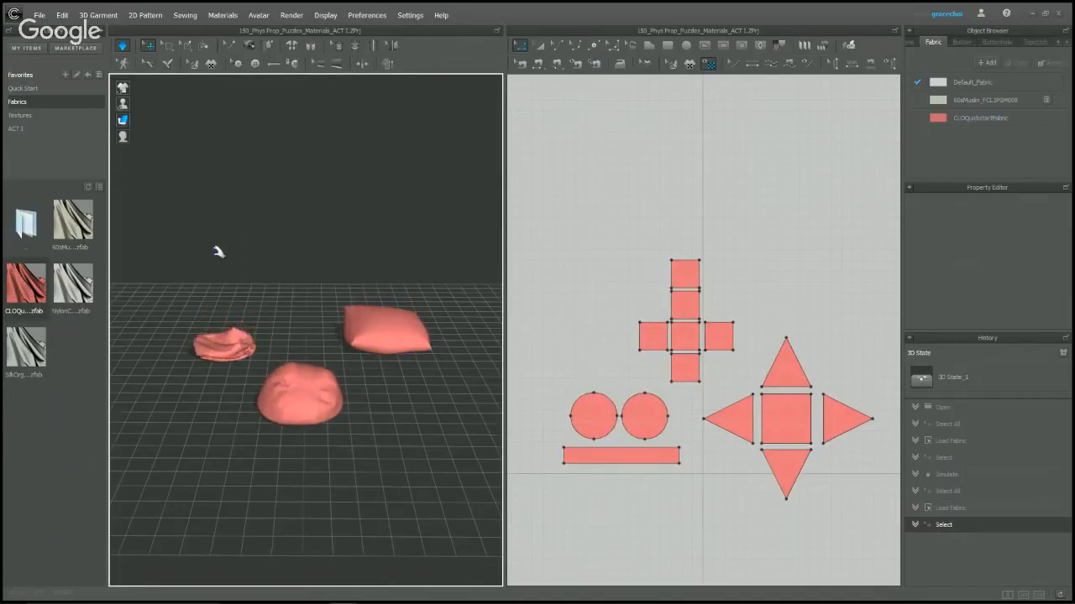
# Apply the NylonCanvas fabric to all pattern pieces, followed by the SilkOrganza fabric, while the simulation runs.
pyautogui.hotkey('ctrl', 'a')
pyautogui.moveTo(76, 294); pyautogui.dragTo(240, 337)
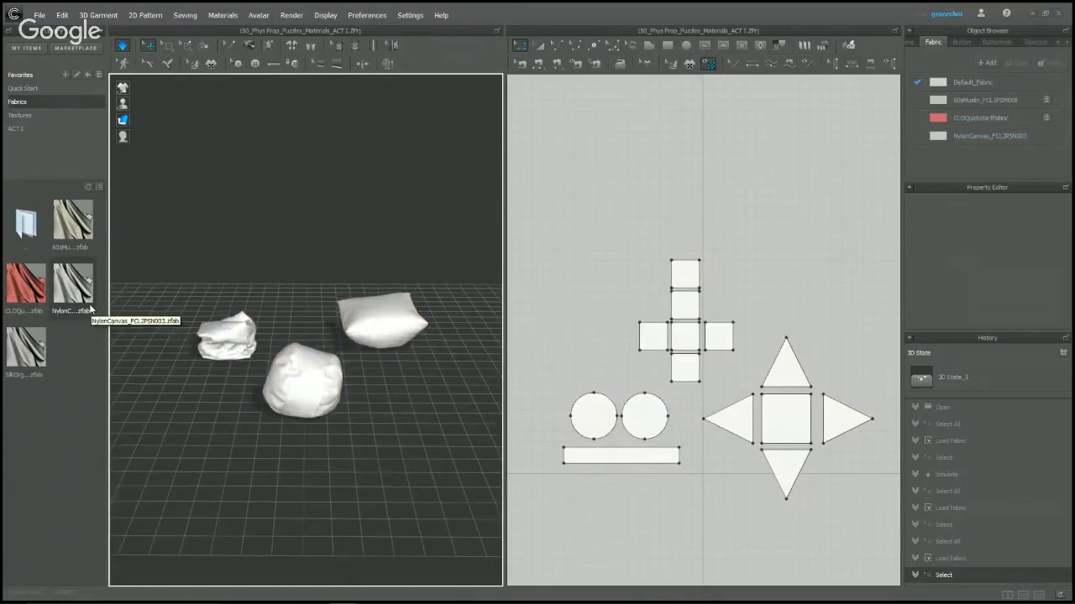
pyautogui.hotkey('ctrl', 'a')
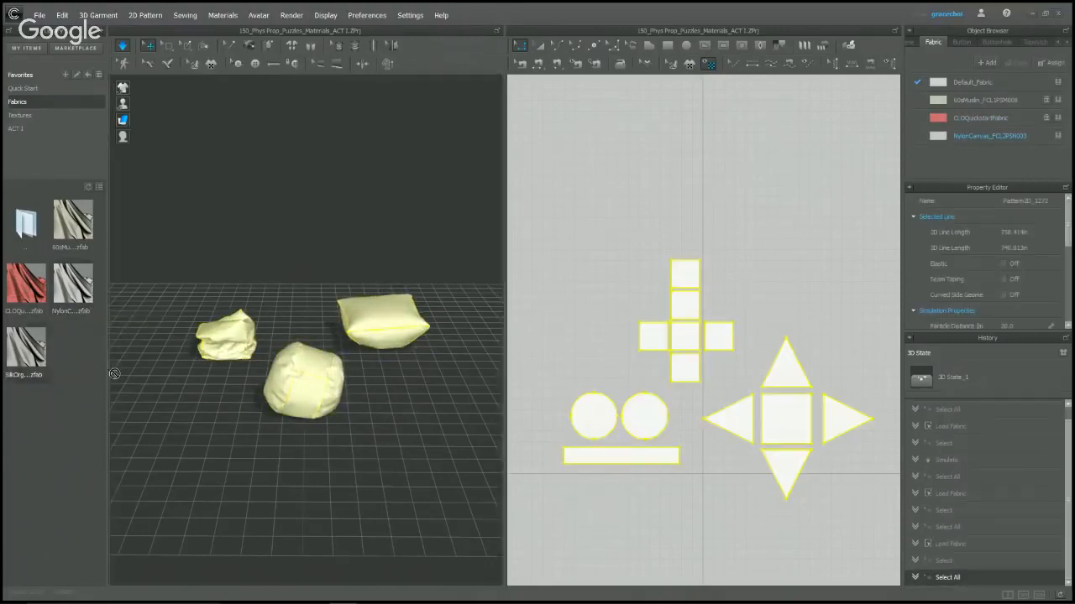
pyautogui.moveTo(244, 263); pyautogui.dragTo(246, 221)
pyautogui.click(247, 221)
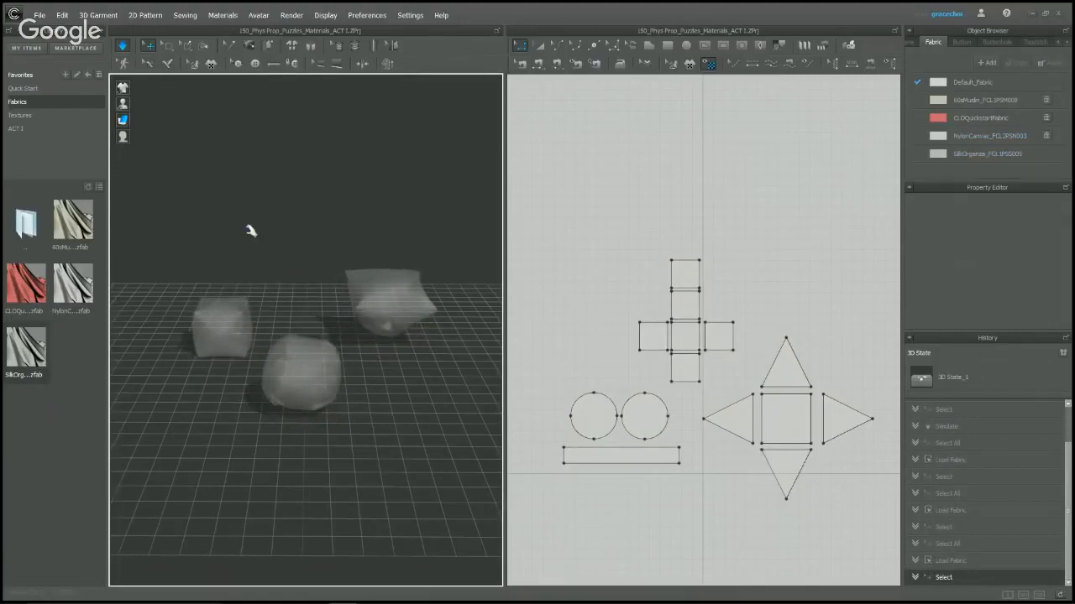
# Set the color of the SilkOrganza fabric to red.
pyautogui.click(984, 153)
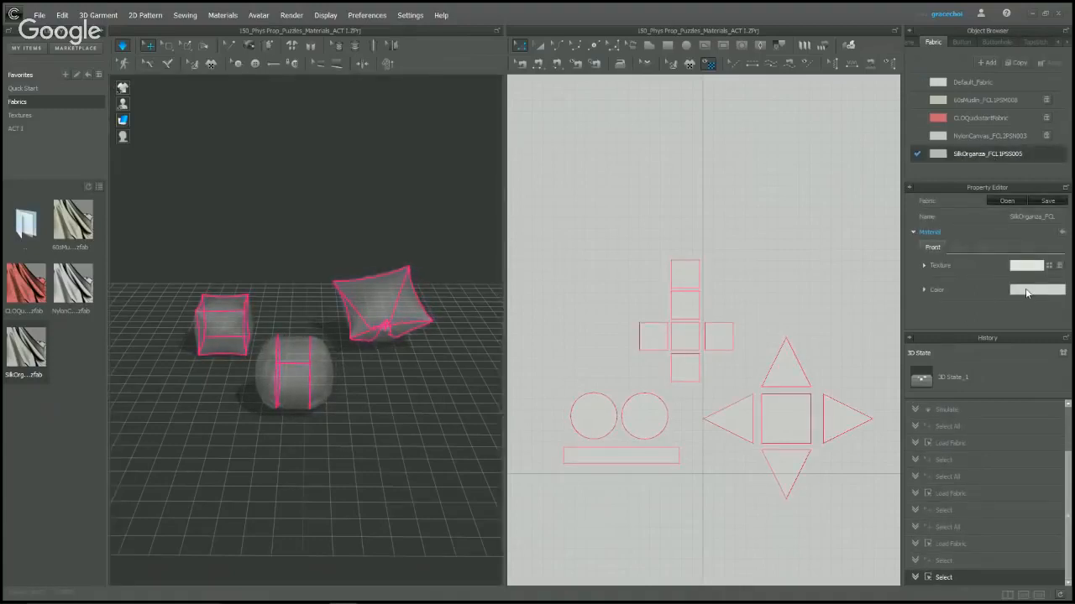
pyautogui.click(1026, 290)
pyautogui.click(570, 169)
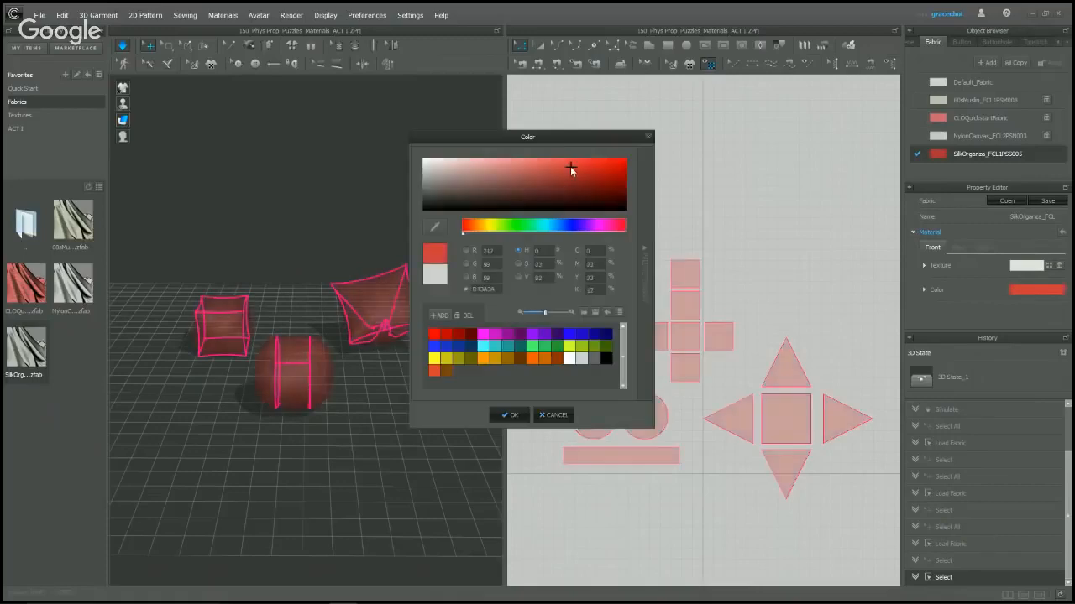
pyautogui.click(351, 240)
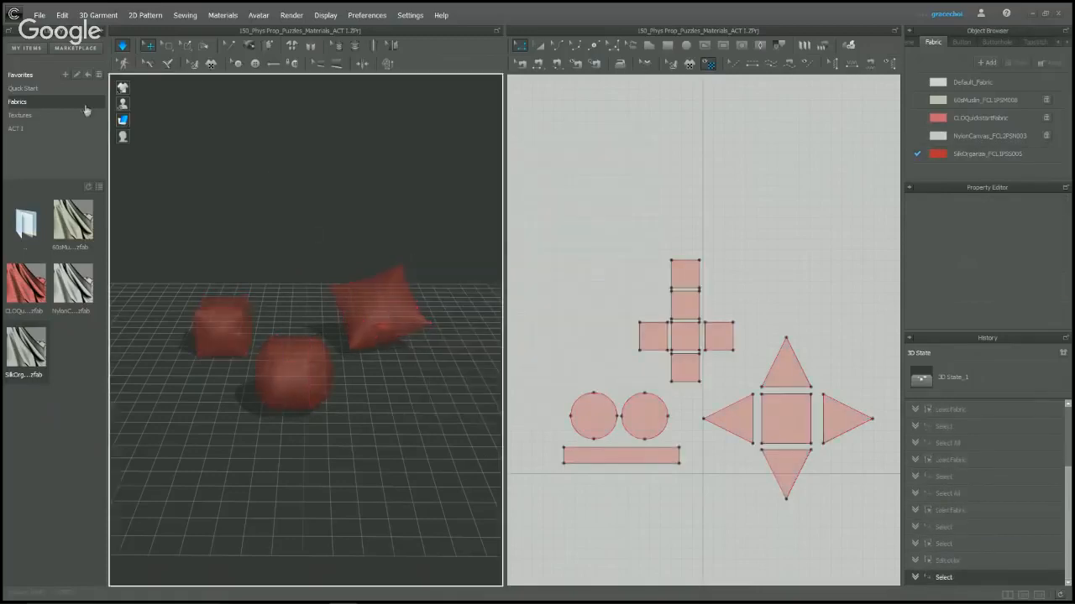
# Apply the a.o. lace.png texture from the Textures library folder to the SilkOrganza shapes and tug the pillow shape during simulation.
pyautogui.click(39, 116)
pyautogui.moveTo(73, 220); pyautogui.dragTo(311, 378)
pyautogui.click(359, 424)
pyautogui.scroll(5, 305, 412)
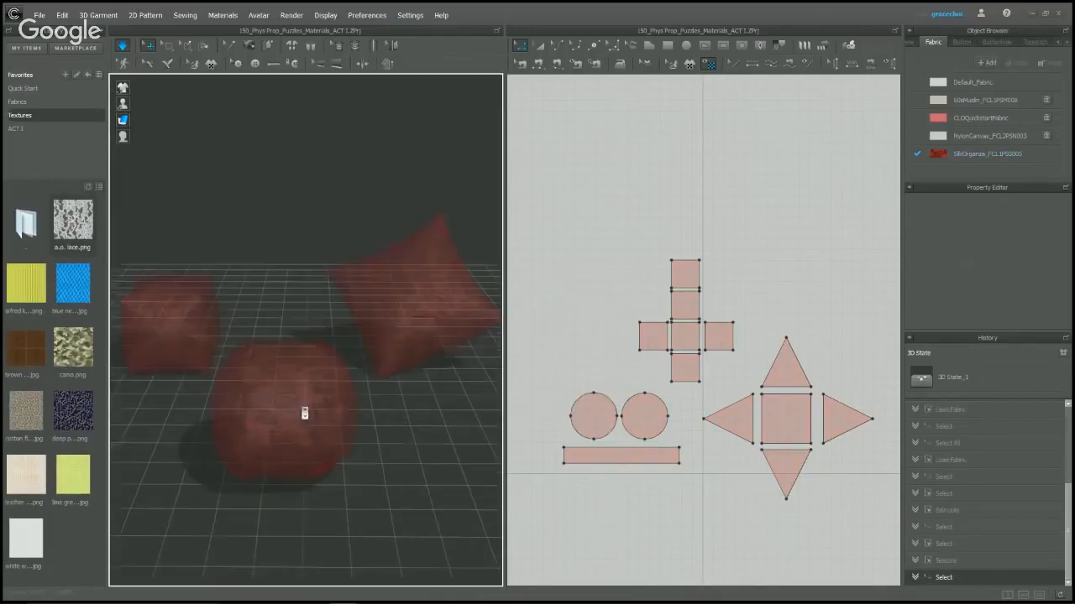
pyautogui.scroll(-4, 325, 406)
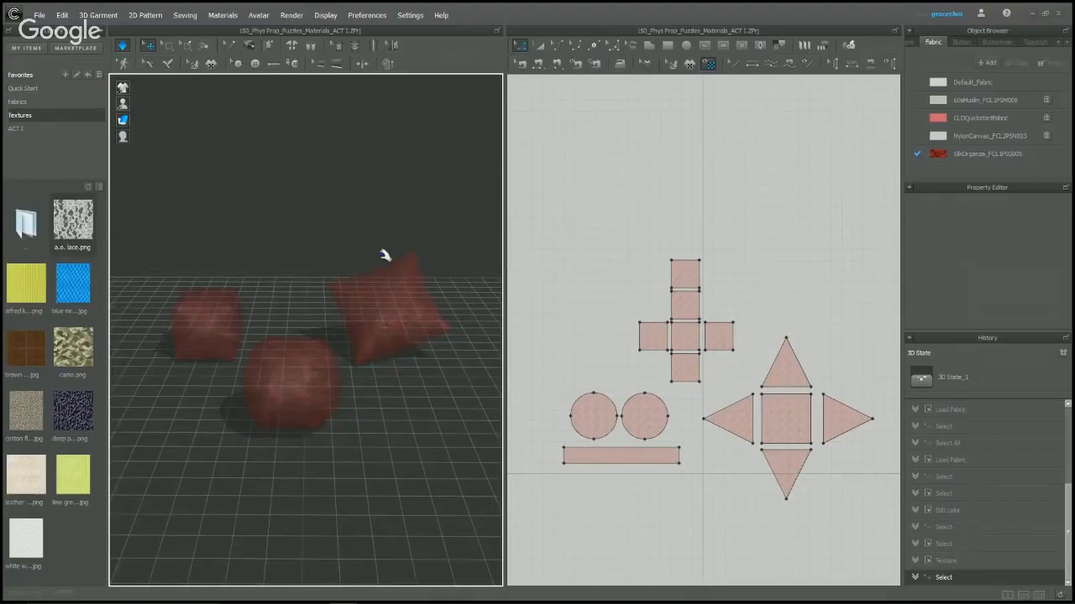
pyautogui.moveTo(372, 257); pyautogui.dragTo(395, 262)
# Open the 100_Skirt review project from the C_Review folder of 7_Materials in the ACT I favorite and dismiss its introduction.
pyautogui.click(35, 131)
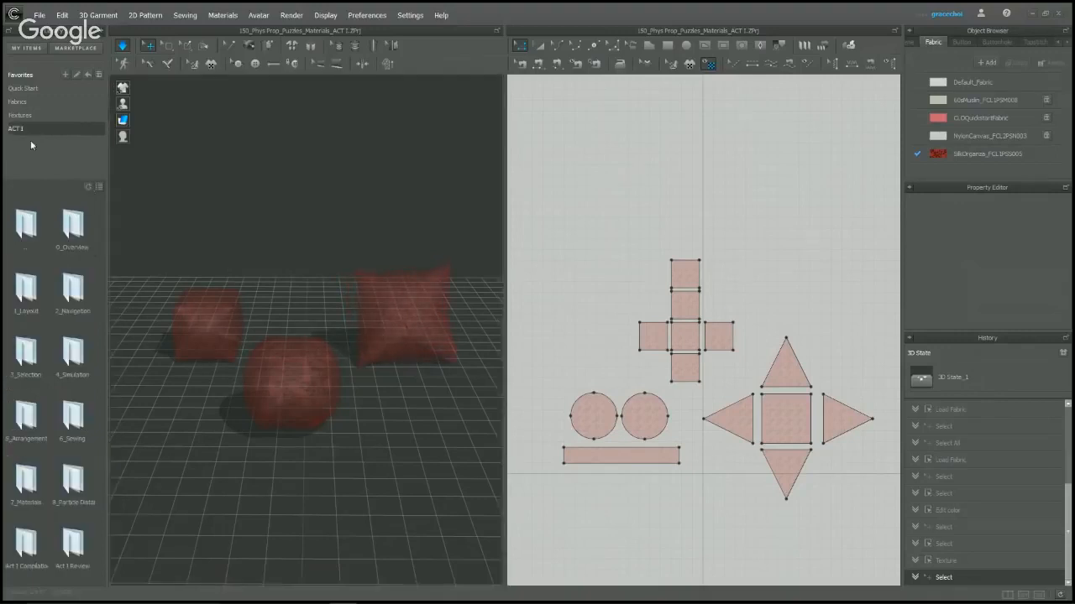
pyautogui.doubleClick(26, 479)
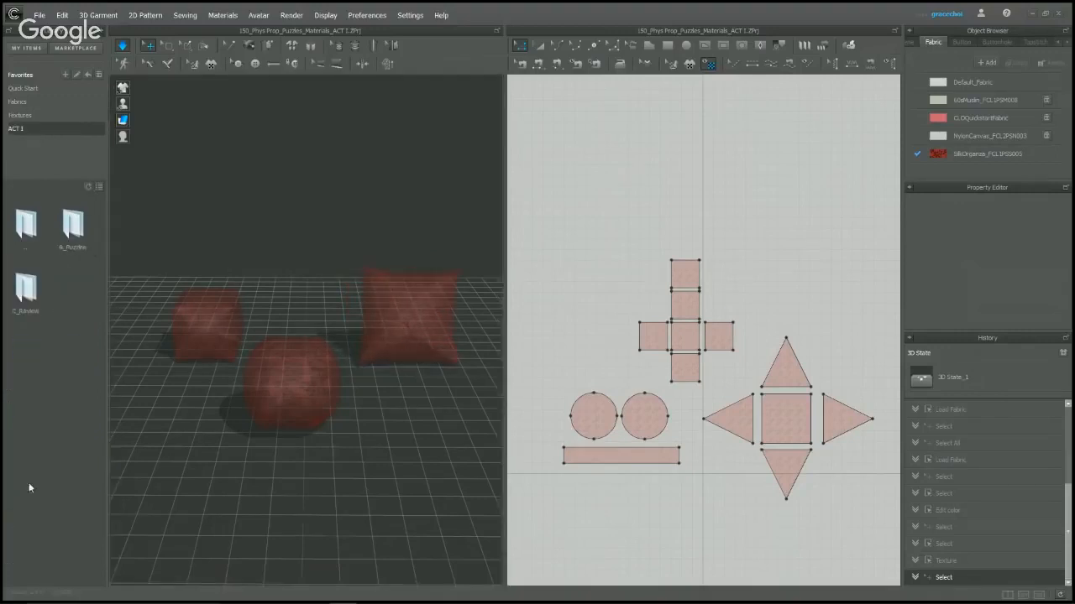
pyautogui.doubleClick(26, 294)
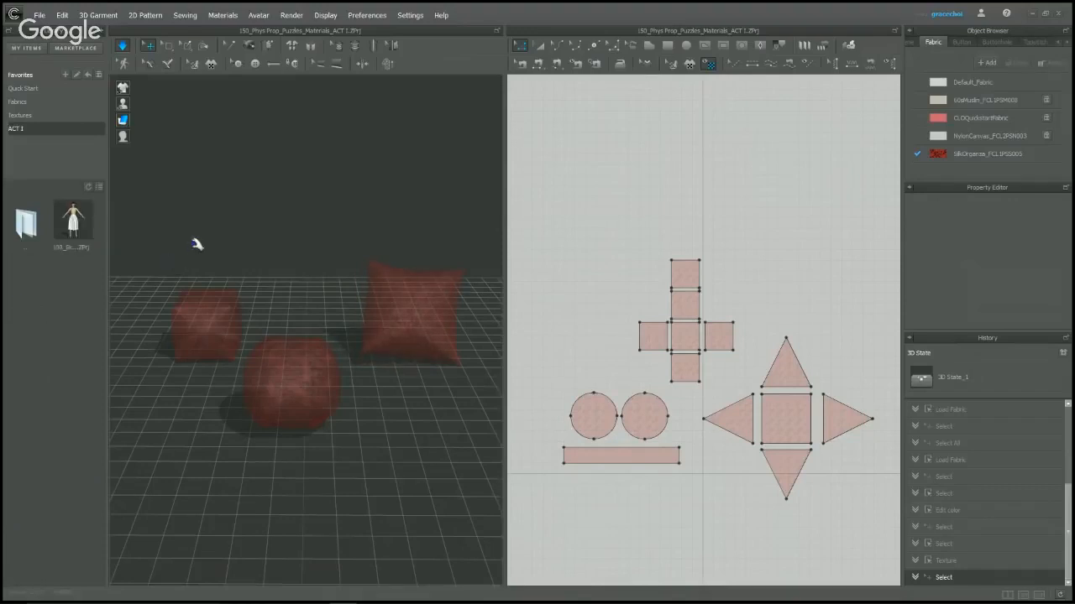
pyautogui.moveTo(136, 203); pyautogui.dragTo(378, 254)
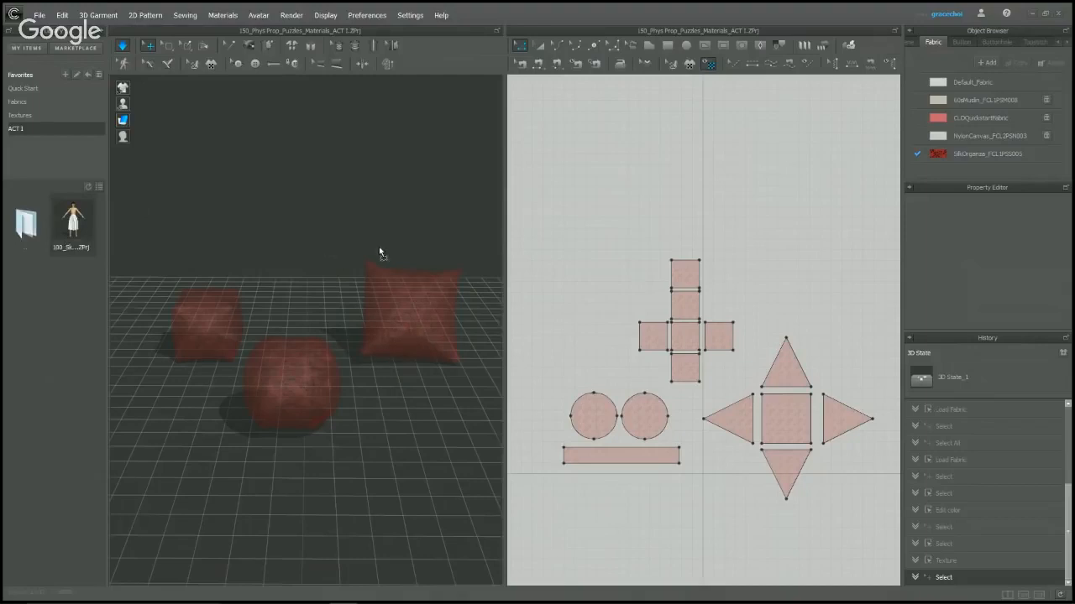
pyautogui.click(546, 320)
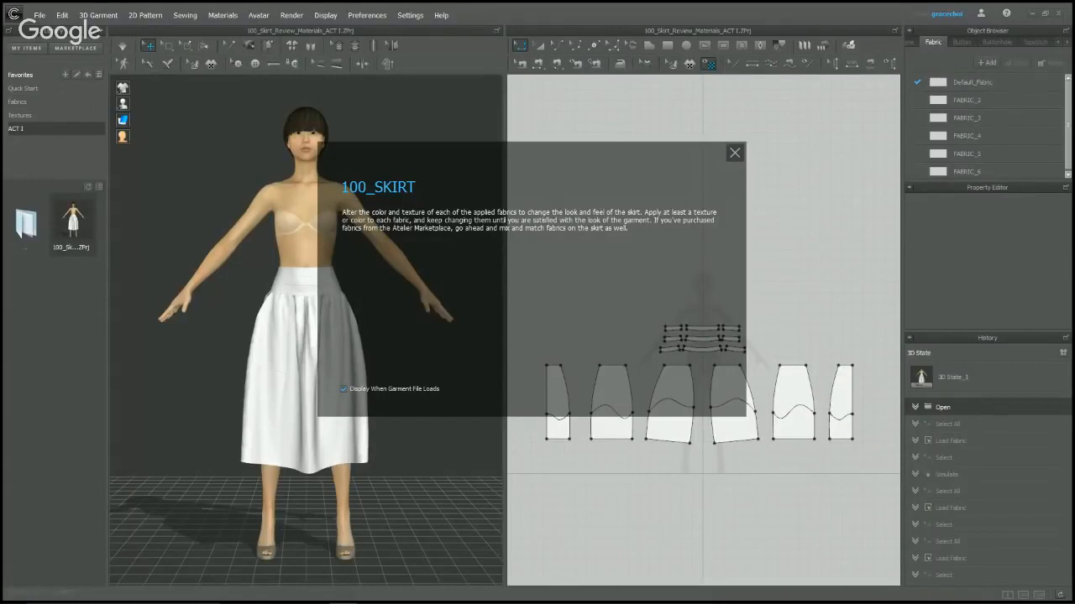
pyautogui.click(735, 155)
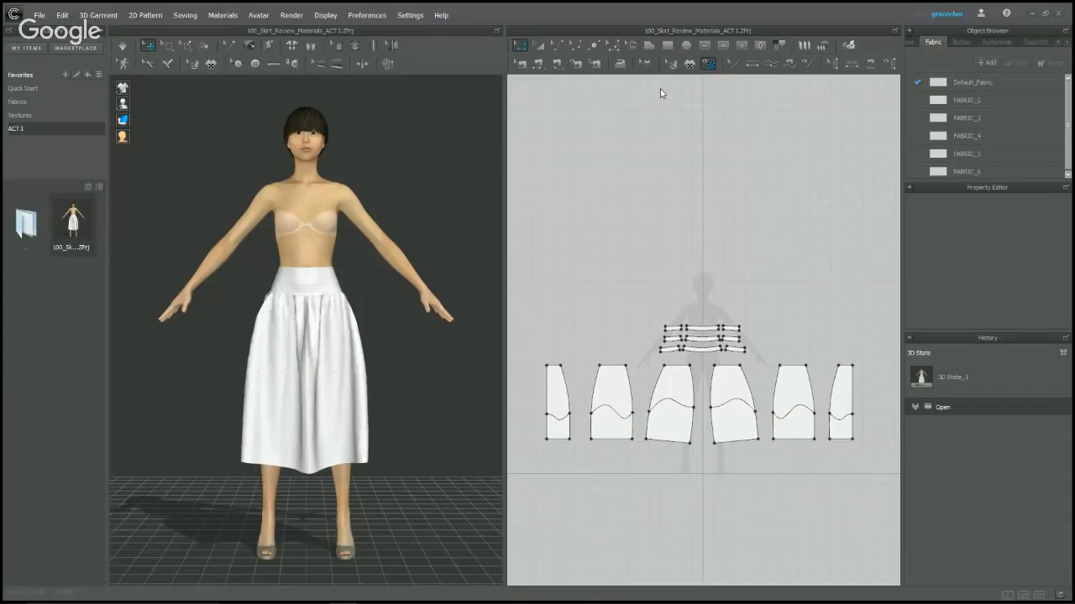
# Check the particle distance of the upper front skirt panel on the wearer's left side.
pyautogui.click(721, 378)
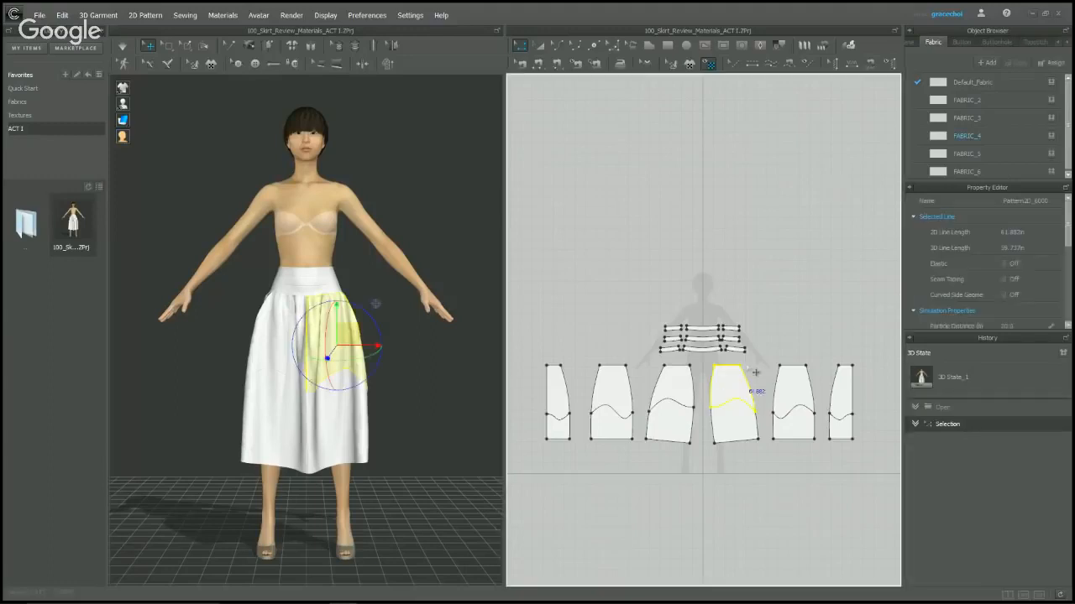
pyautogui.scroll(-2, 1028, 260)
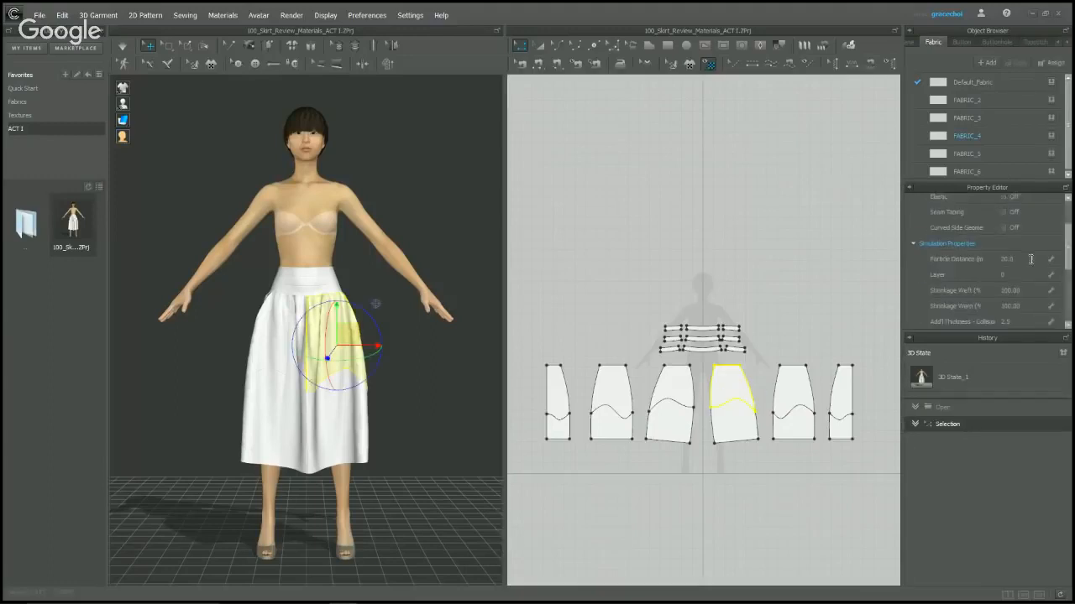
pyautogui.doubleClick(1008, 258)
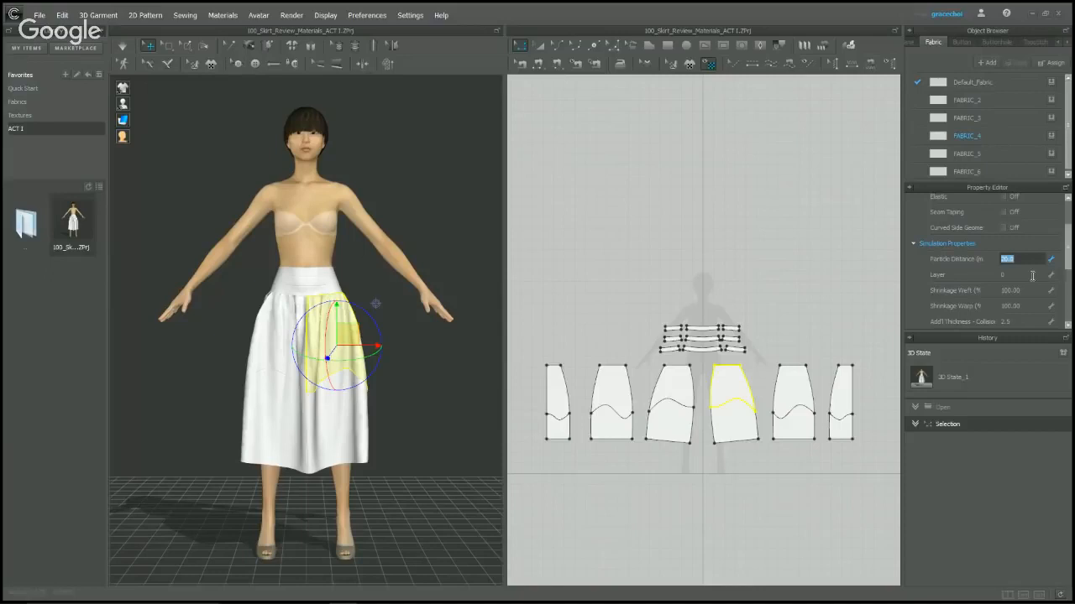
pyautogui.click(823, 251)
# Check the particle distance of the three center waistband pieces and of the lower skirt panels.
pyautogui.press('z')
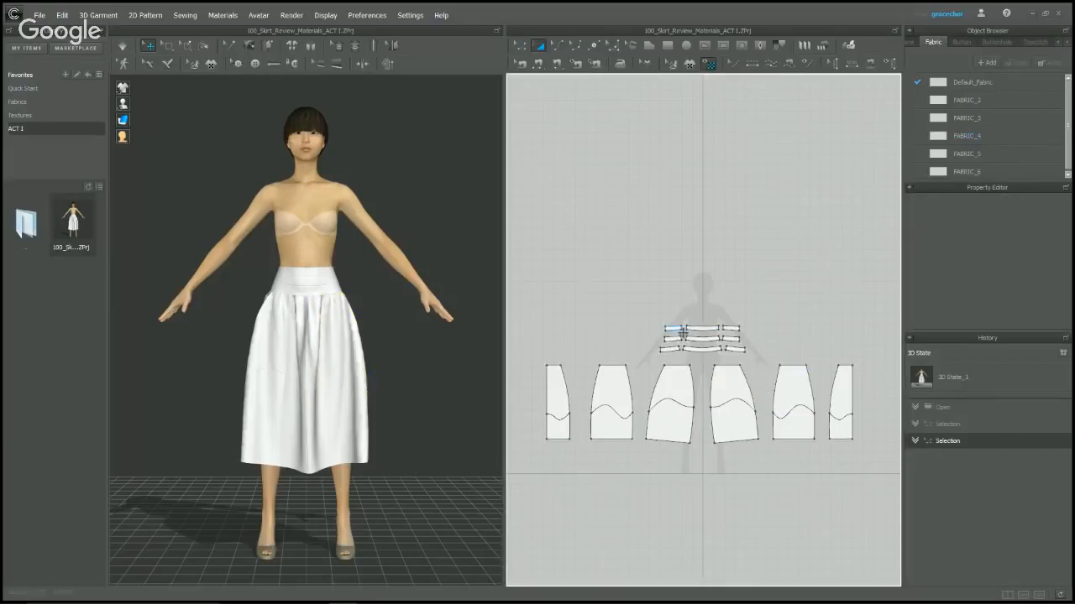
pyautogui.click(699, 328)
pyautogui.keyDown('shift'); pyautogui.click(707, 338); pyautogui.keyUp('shift')
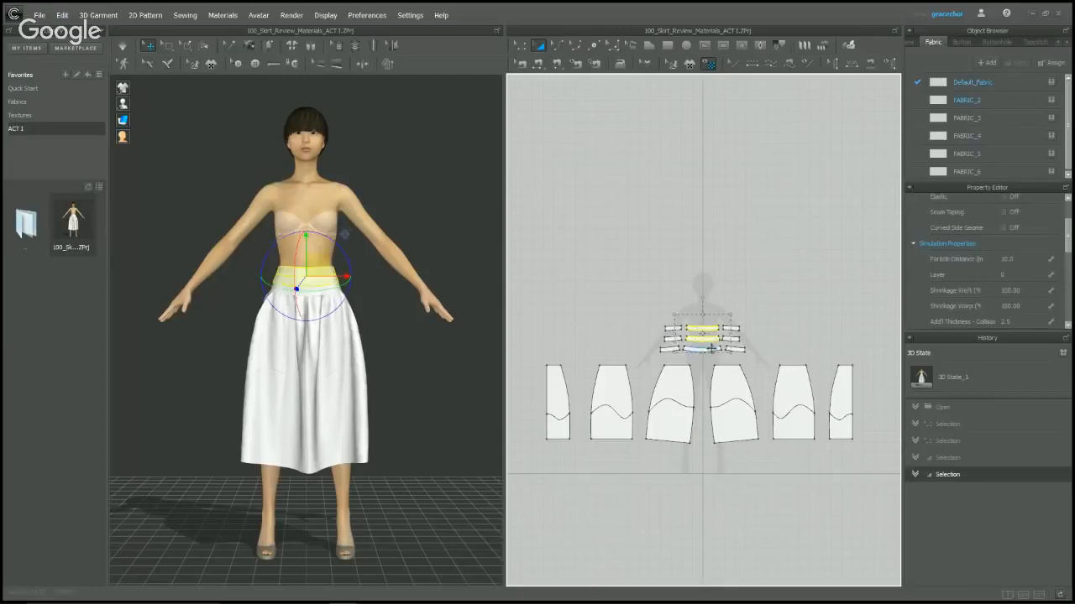
pyautogui.keyDown('shift'); pyautogui.click(710, 348); pyautogui.keyUp('shift')
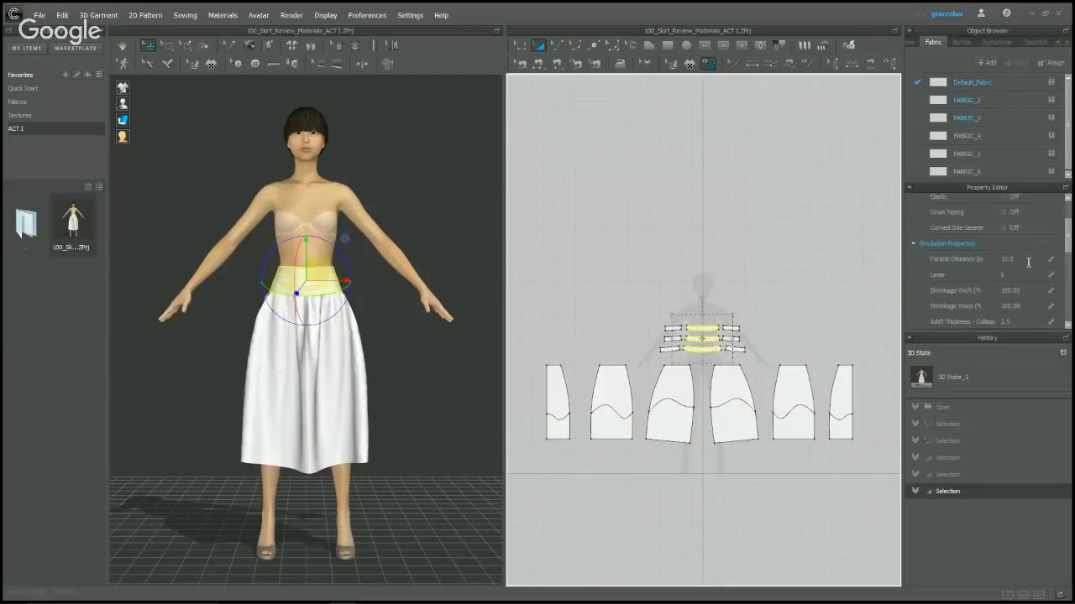
pyautogui.click(840, 432)
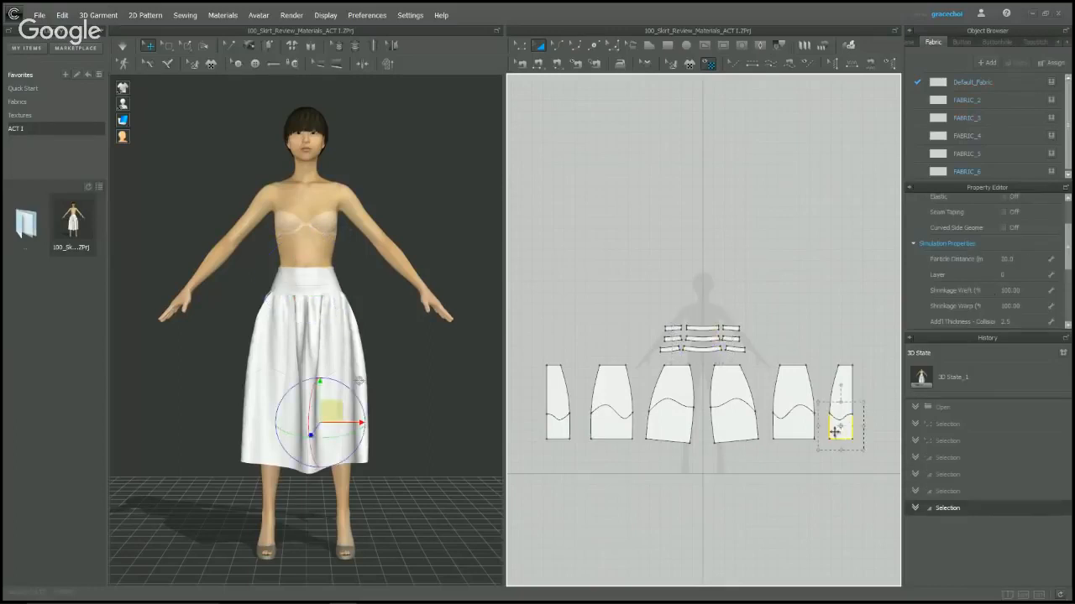
pyautogui.click(734, 432)
pyautogui.click(762, 183)
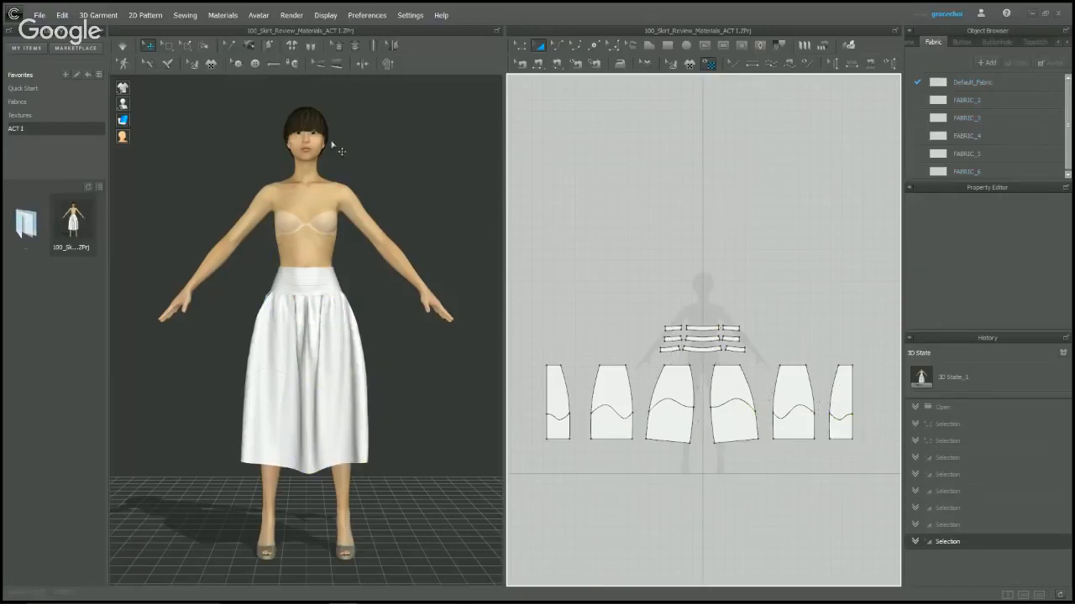
# Switch the garment's 3D display to mesh and examine the skirt's triangle mesh from several angles.
pyautogui.moveTo(123, 122)
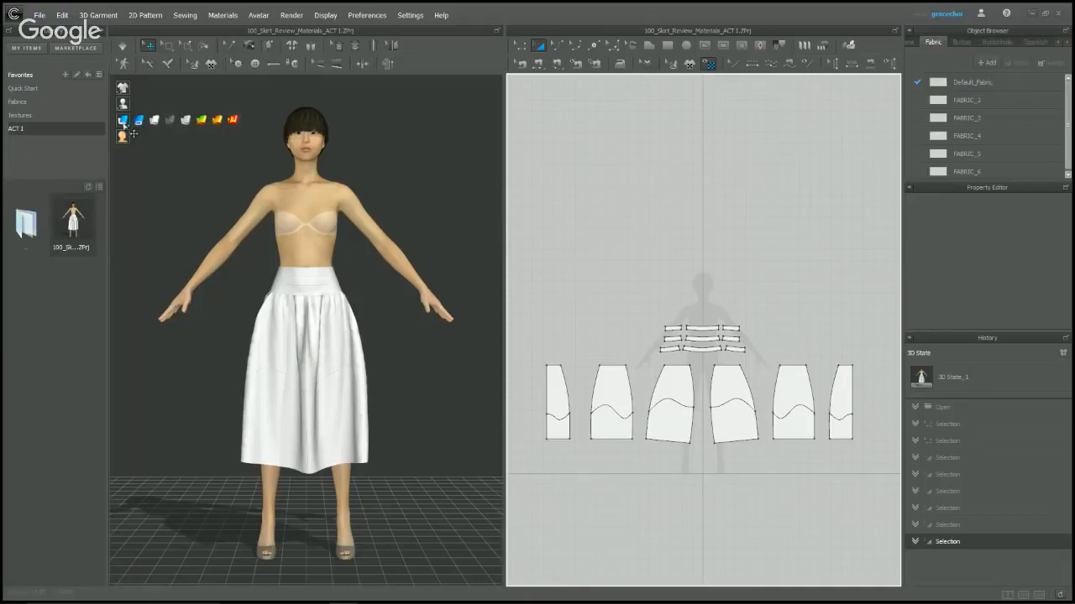
pyautogui.click(192, 125)
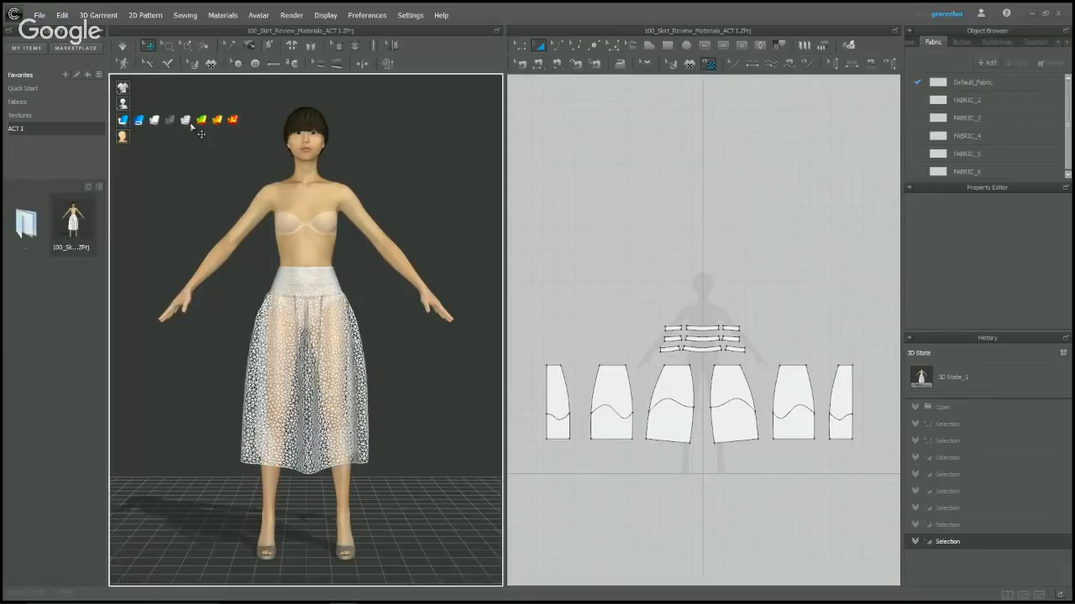
pyautogui.moveTo(419, 346); pyautogui.dragTo(397, 352, button='right')
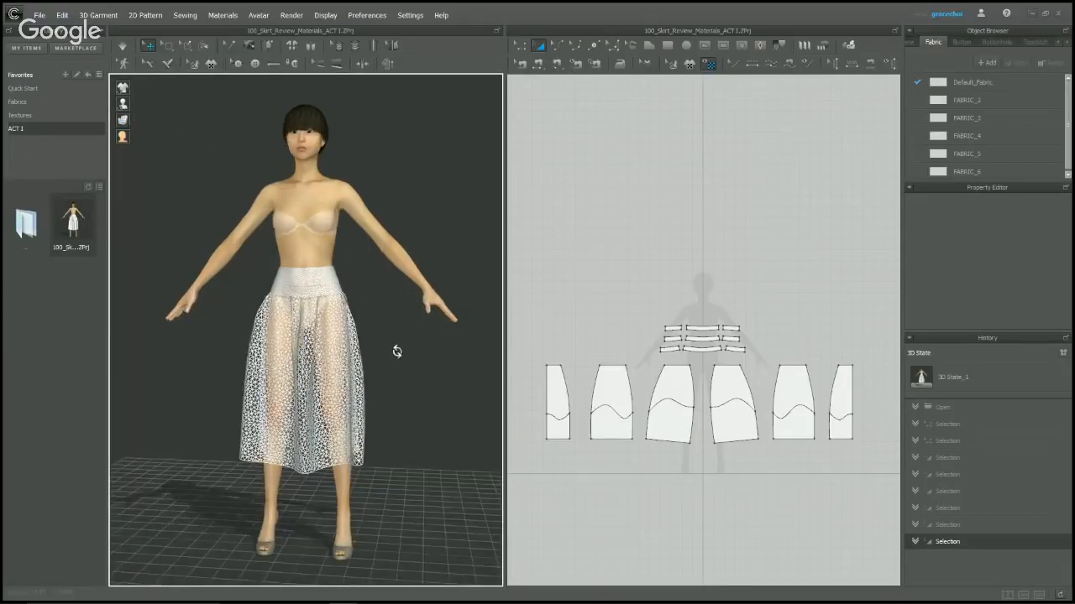
pyautogui.scroll(6, 389, 353)
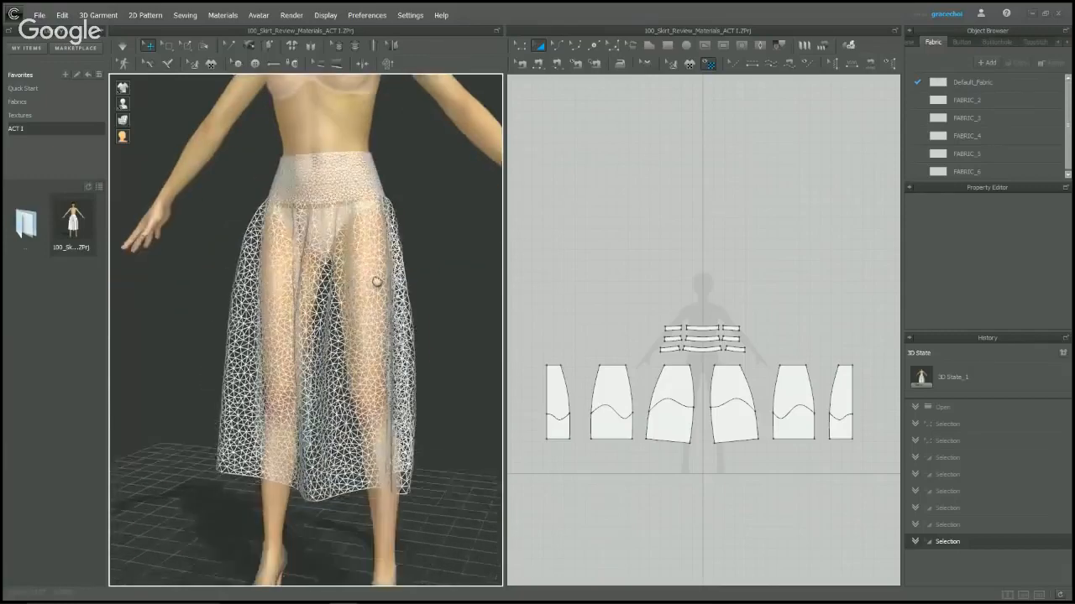
pyautogui.moveTo(380, 267); pyautogui.dragTo(363, 287, button='right')
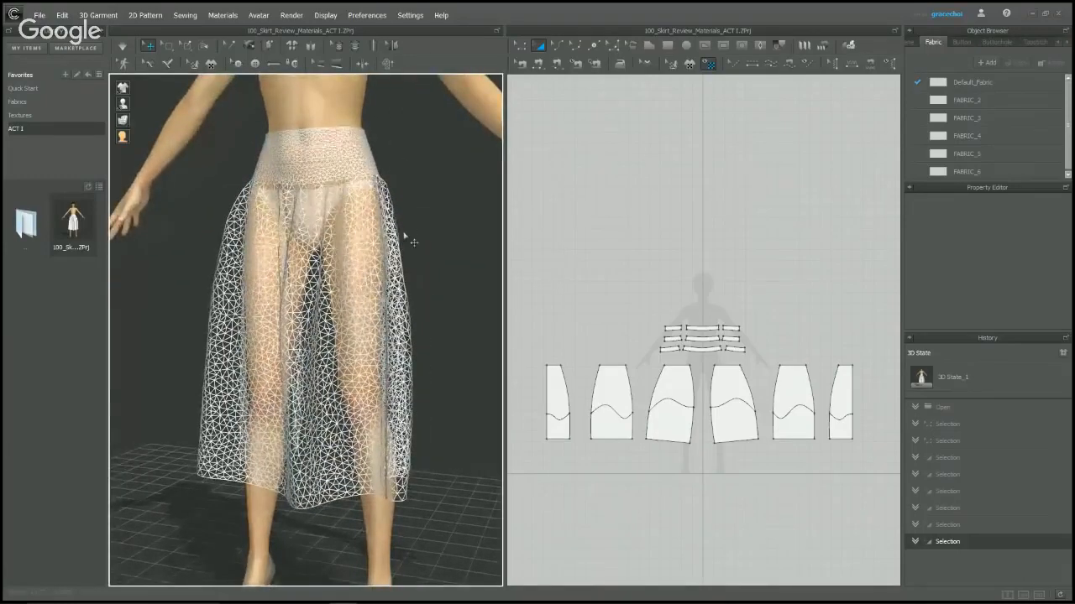
pyautogui.scroll(1, 429, 227)
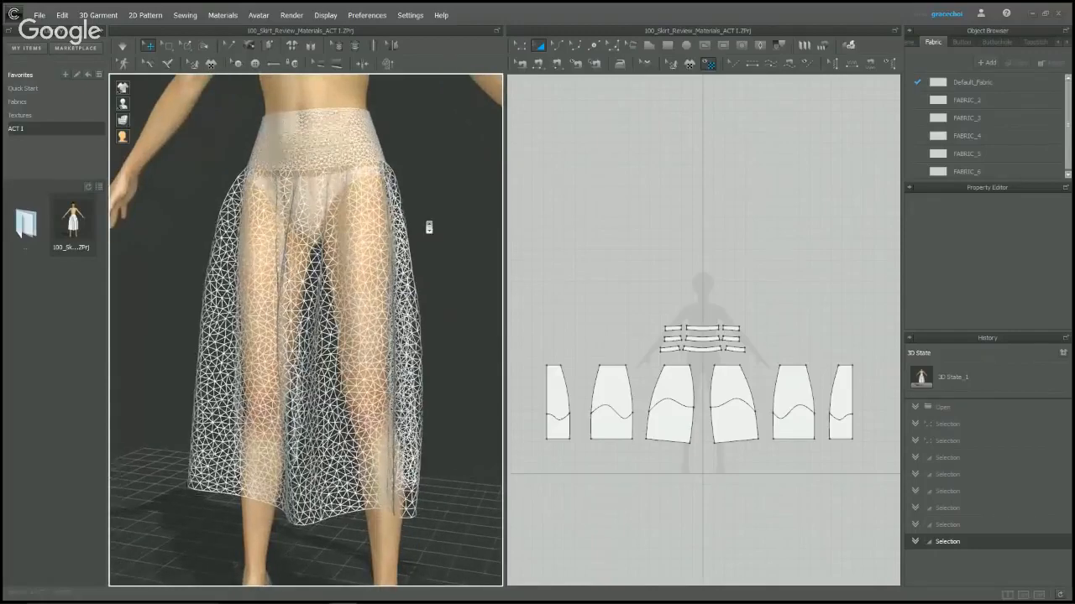
pyautogui.moveTo(429, 226); pyautogui.dragTo(414, 240, button='right')
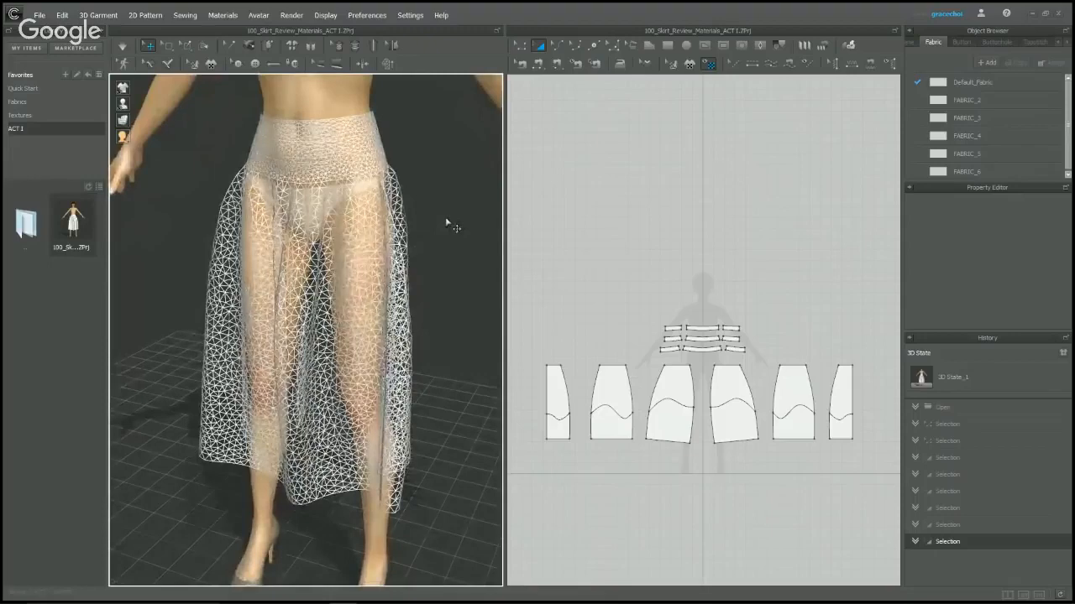
# Compare the mesh density of the middle front waistband piece with that of the upper front skirt panel.
pyautogui.scroll(5, 427, 192)
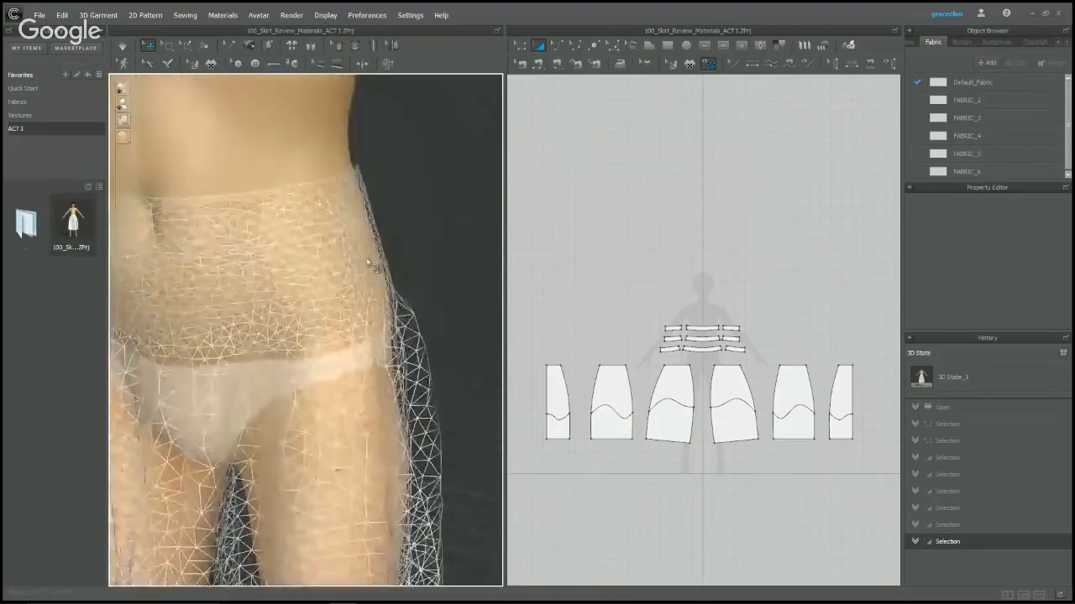
pyautogui.click(366, 243)
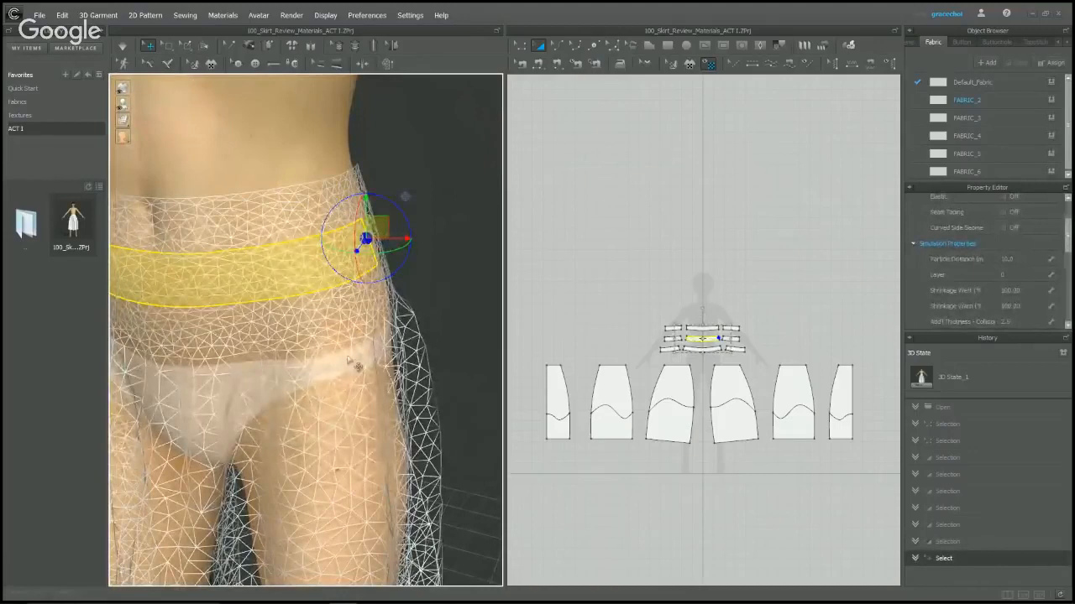
pyautogui.click(358, 413)
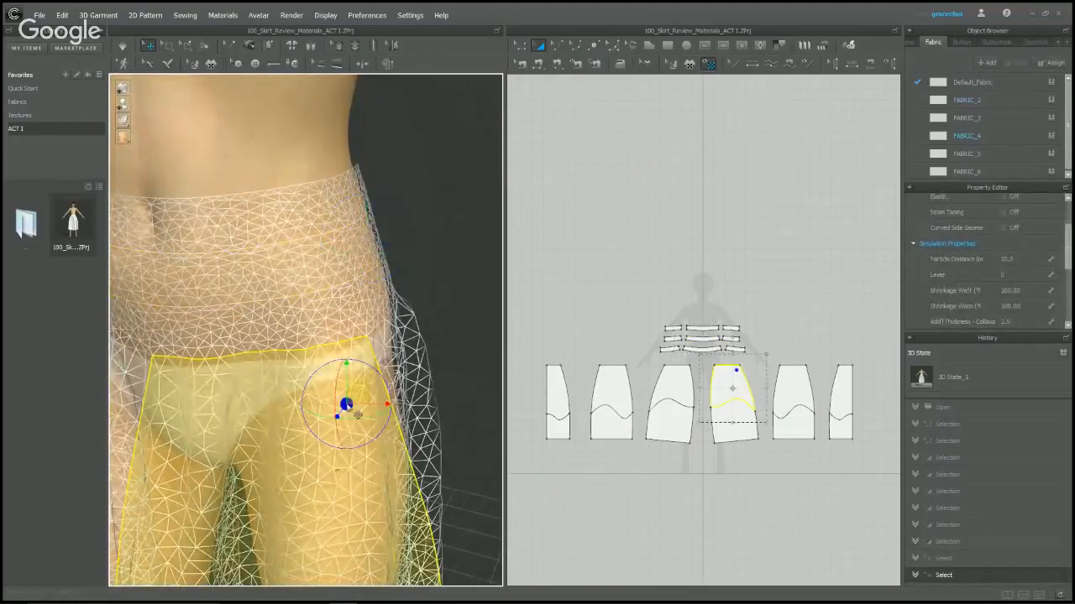
# Compare the particle distances of the middle and lower front waistband pieces with that of the upper front skirt panel.
pyautogui.click(378, 271)
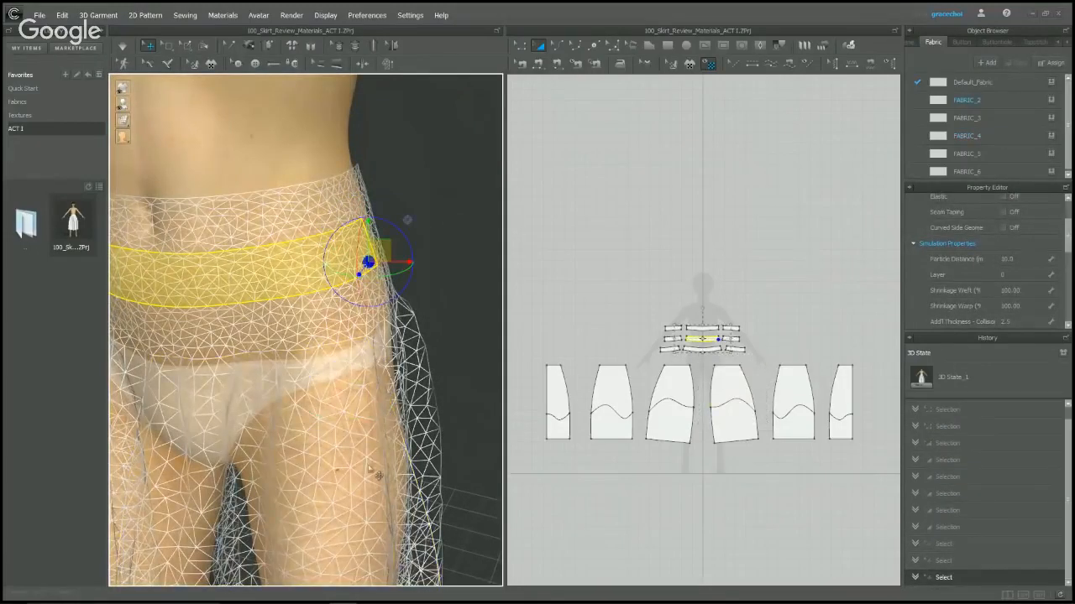
pyautogui.click(367, 463)
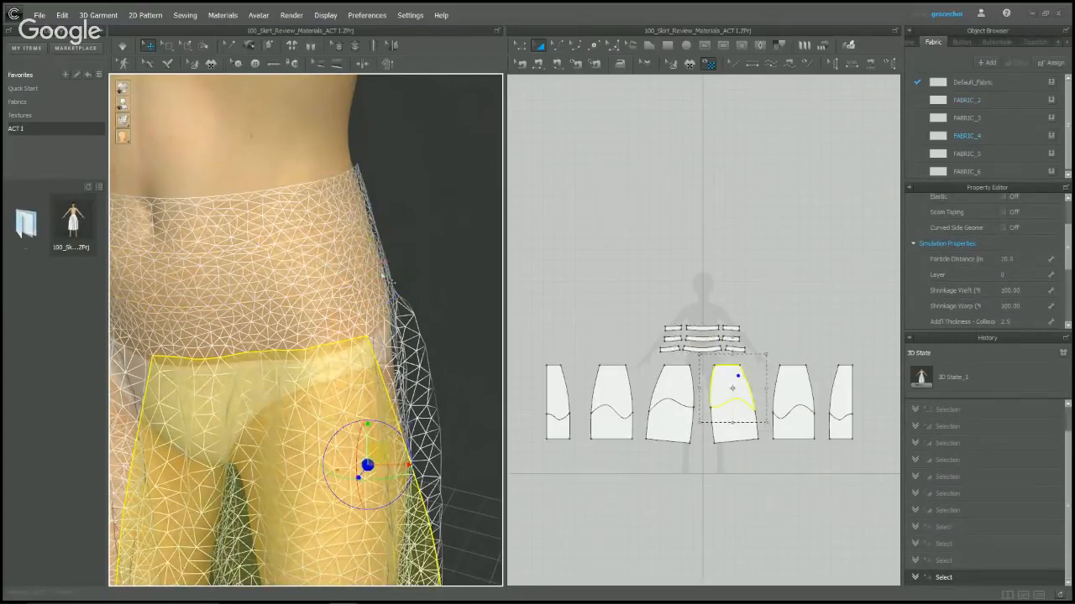
pyautogui.click(382, 277)
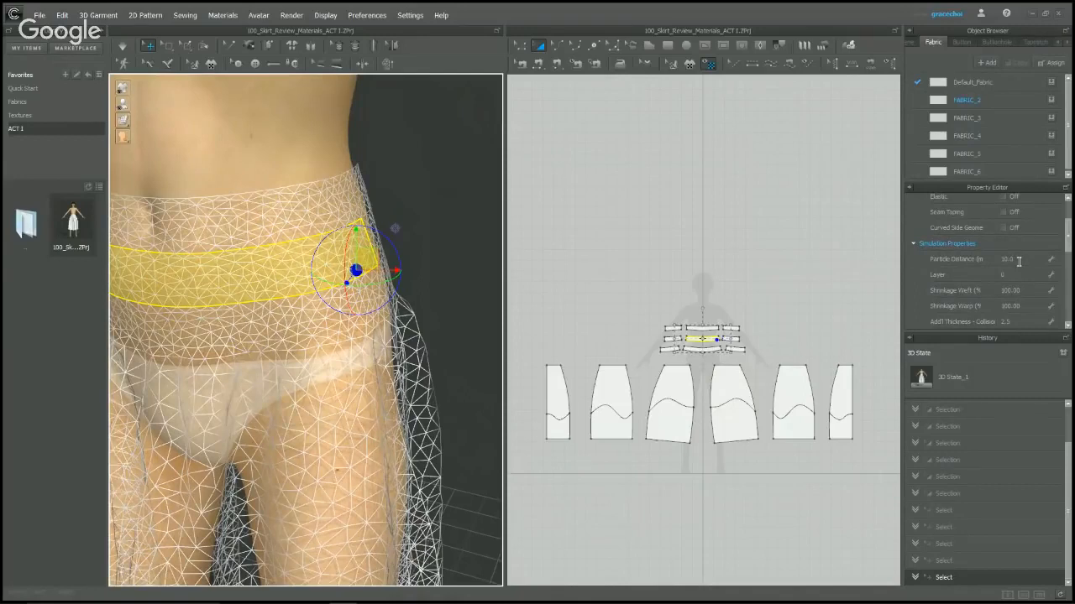
pyautogui.click(484, 223)
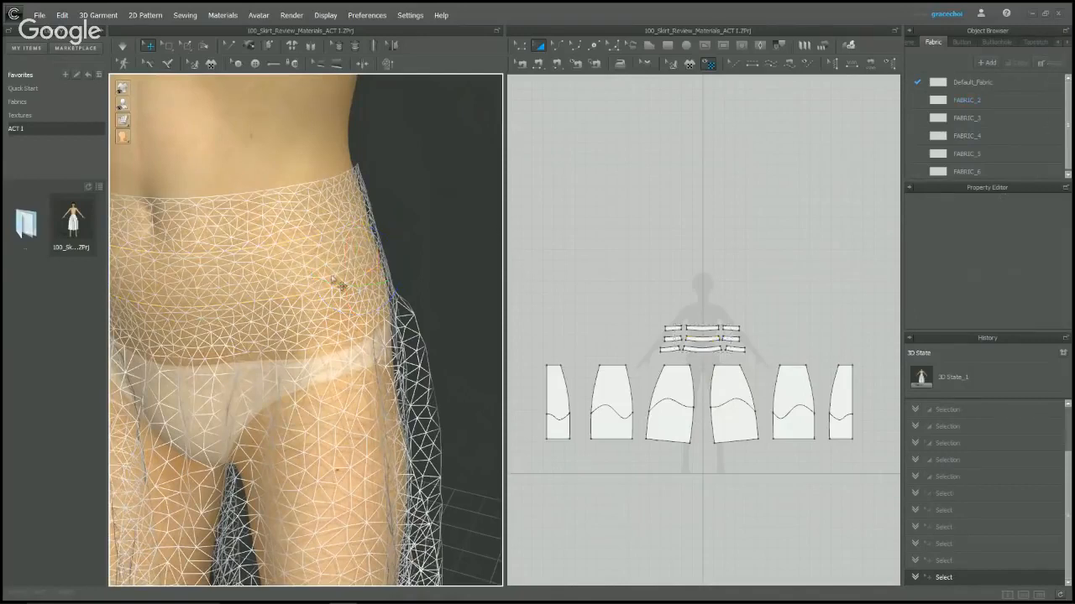
pyautogui.click(351, 446)
pyautogui.click(344, 296)
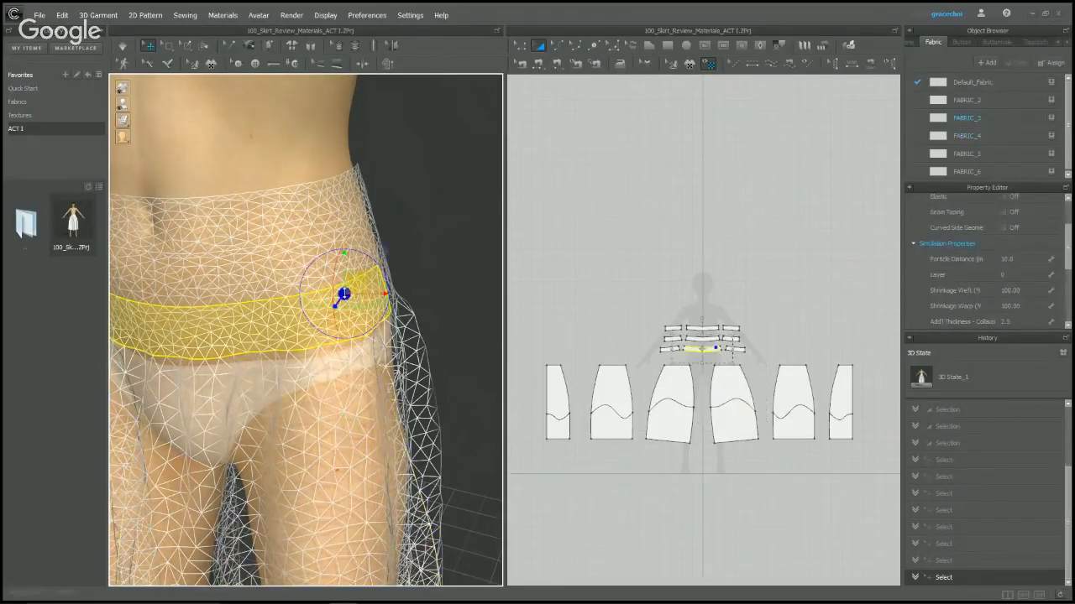
pyautogui.click(477, 206)
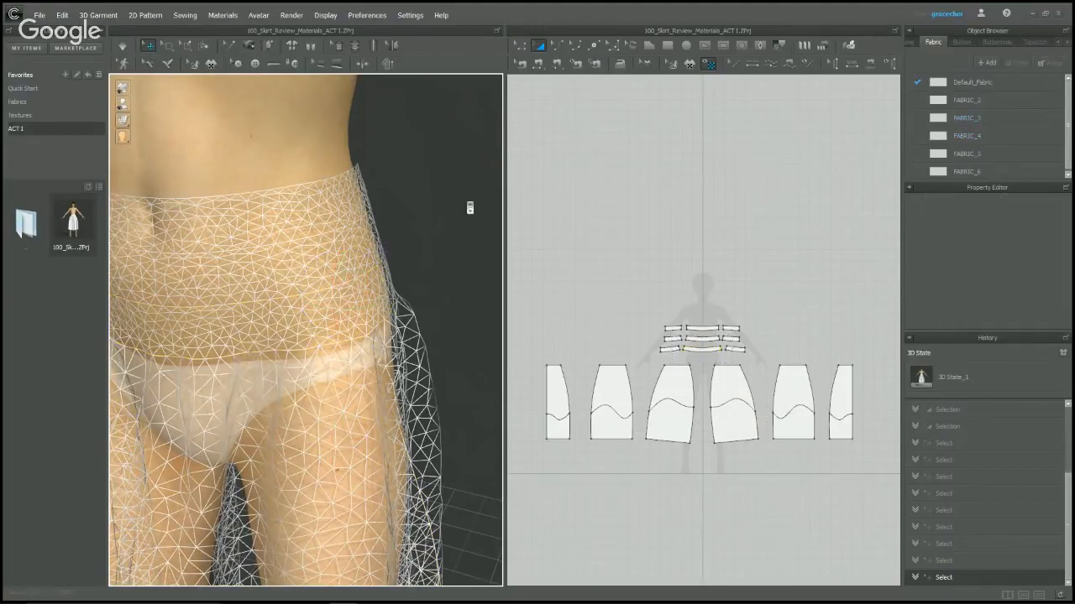
pyautogui.scroll(-10, 470, 208)
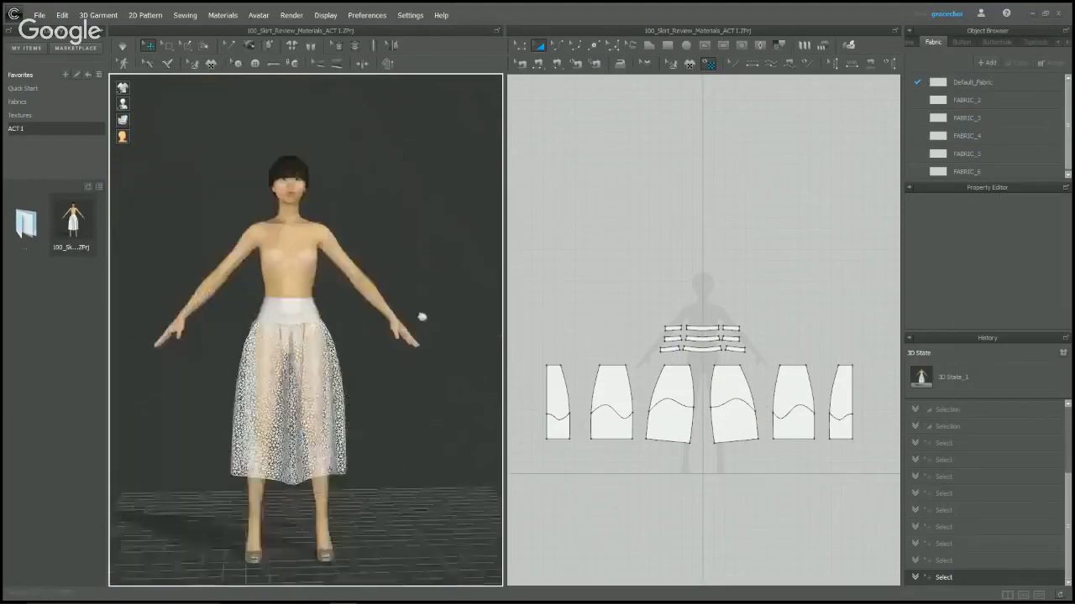
pyautogui.scroll(3, 435, 294)
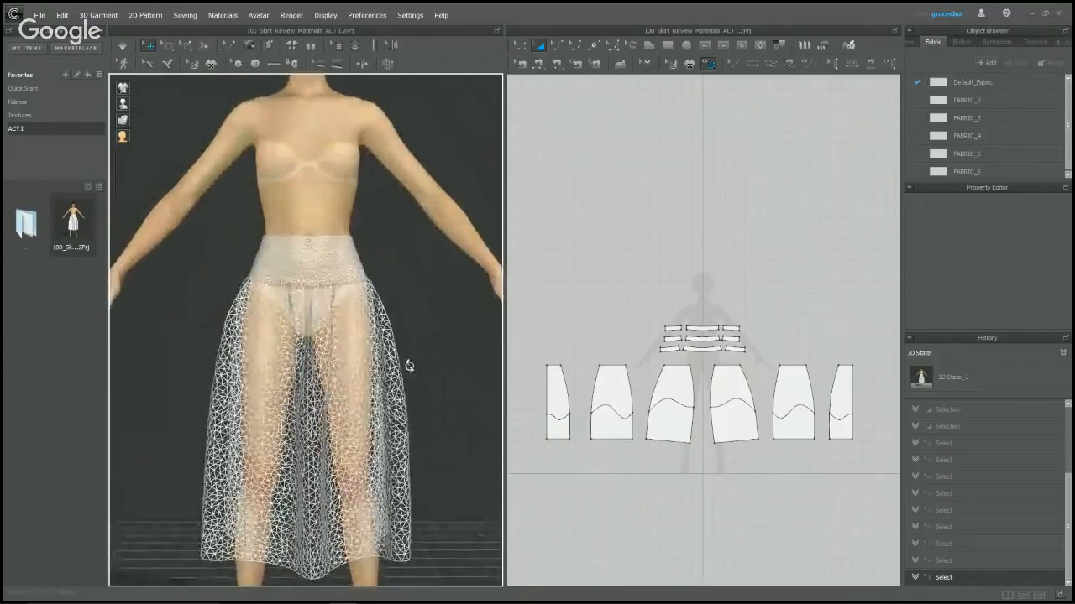
# Open the project 100_Puff Grid_Puzzles_Particle Distance_ACT I from the particle distance puzzles folder without saving the skirt, and dismiss its instructions.
pyautogui.doubleClick(21, 235)
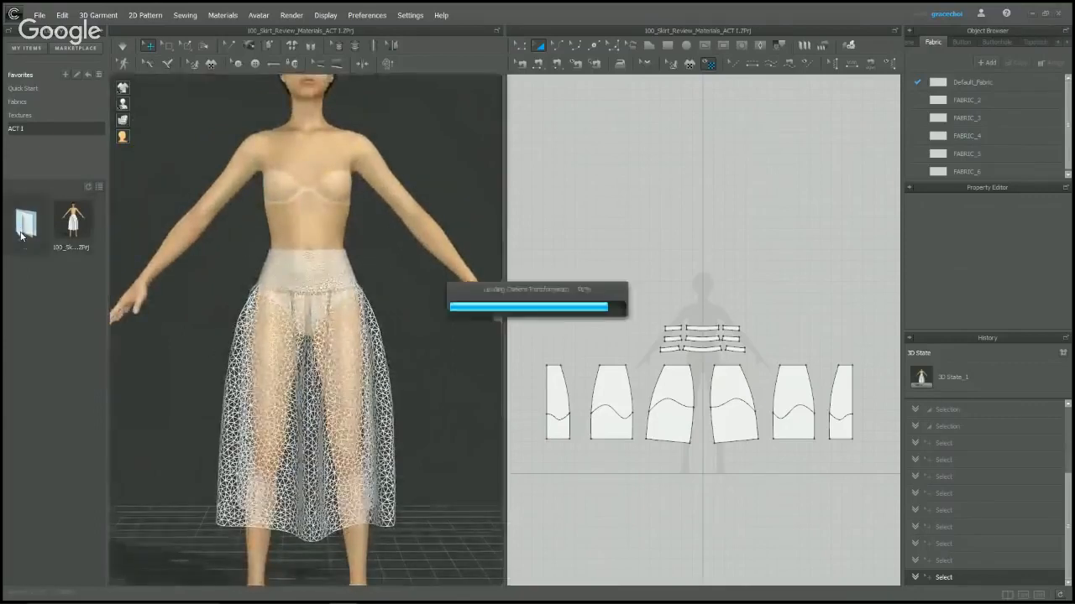
pyautogui.doubleClick(22, 235)
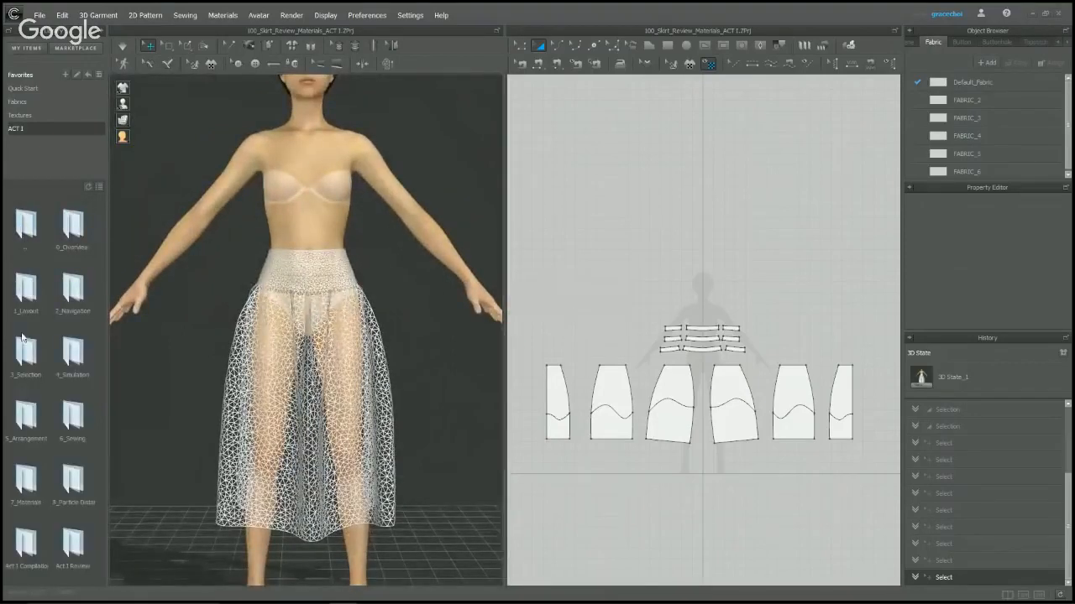
pyautogui.doubleClick(69, 499)
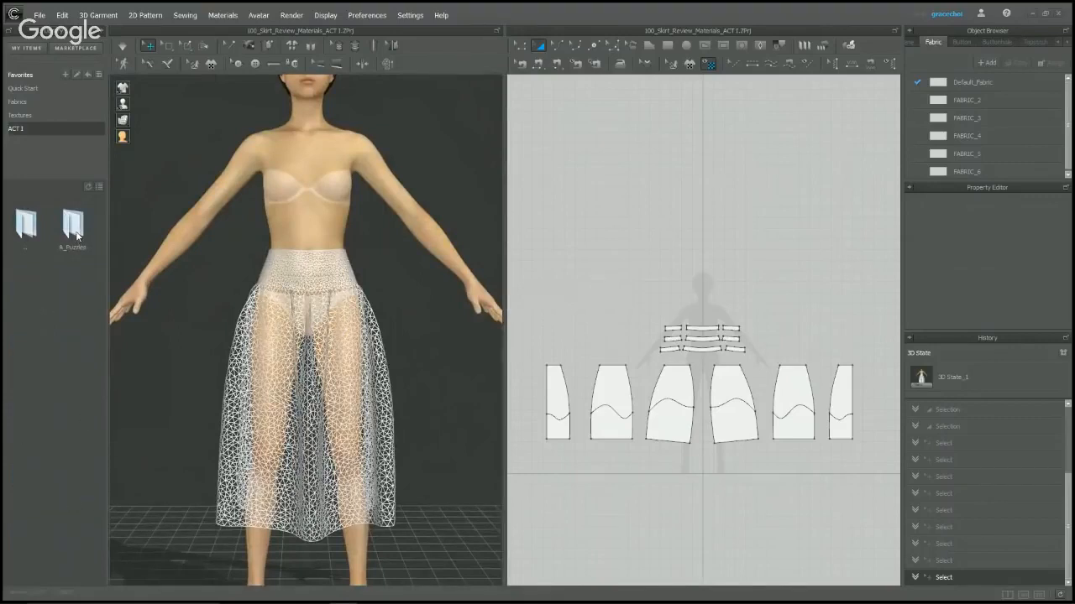
pyautogui.doubleClick(78, 236)
pyautogui.moveTo(83, 238)
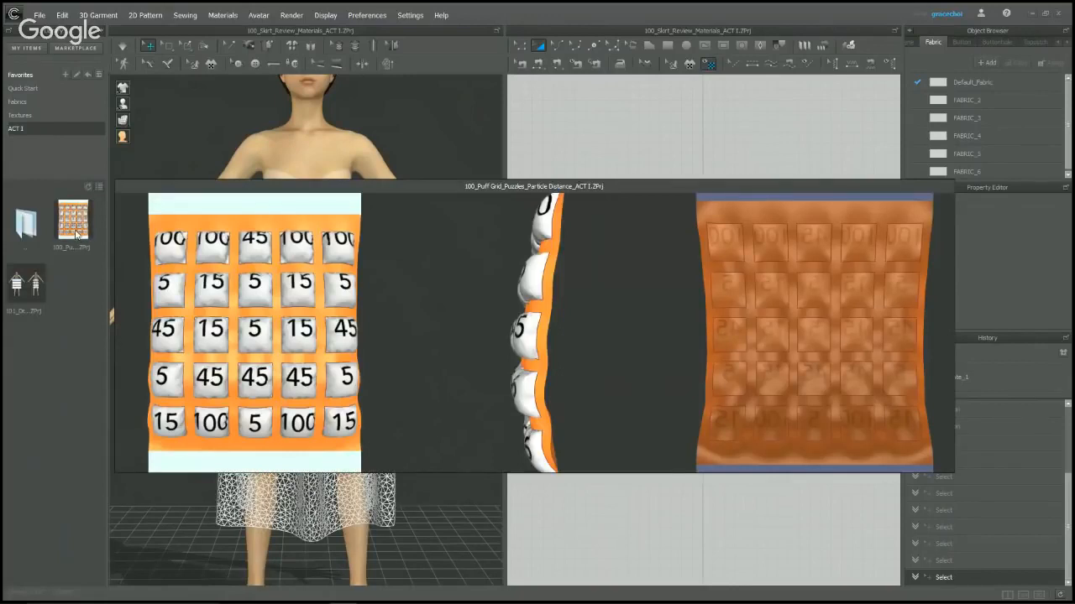
pyautogui.doubleClick(77, 236)
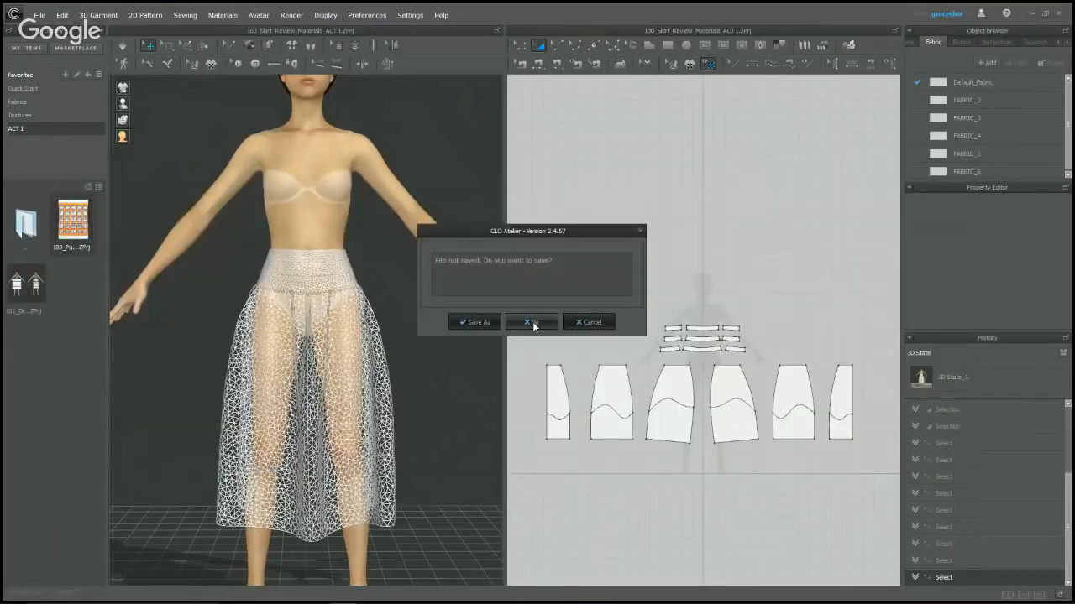
pyautogui.click(533, 322)
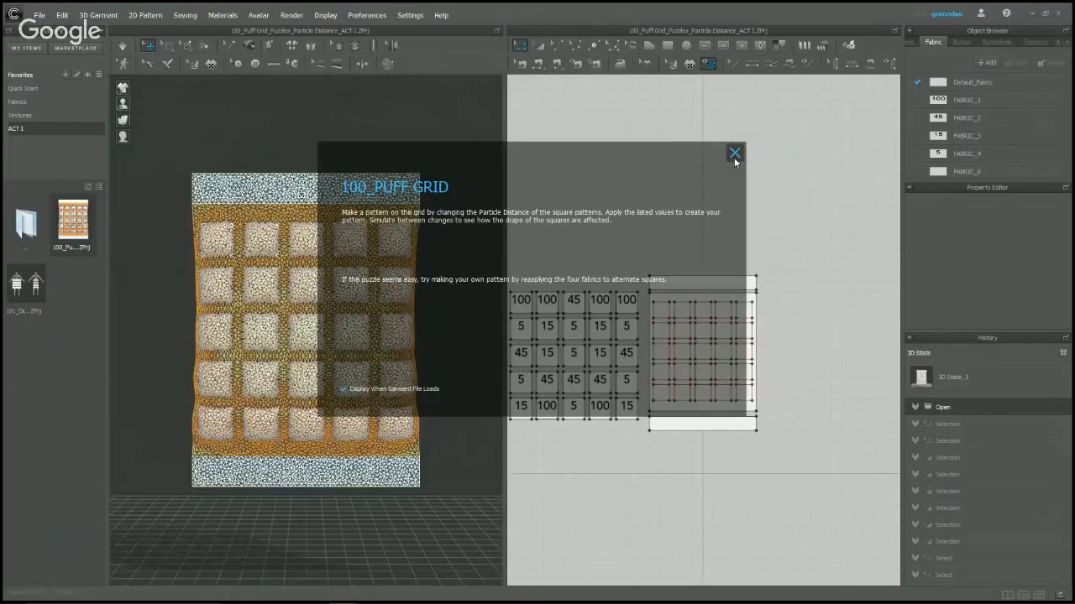
pyautogui.click(734, 154)
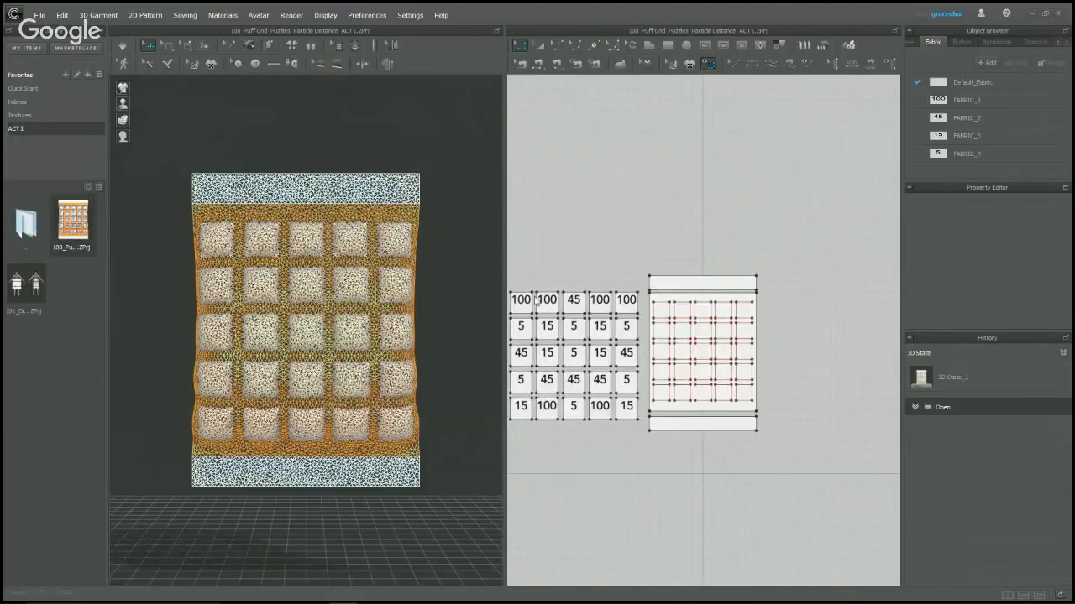
# Set the particle distance of the six grid squares labelled 100 to 100 mm.
pyautogui.scroll(3, 663, 332)
pyautogui.scroll(1, 758, 266)
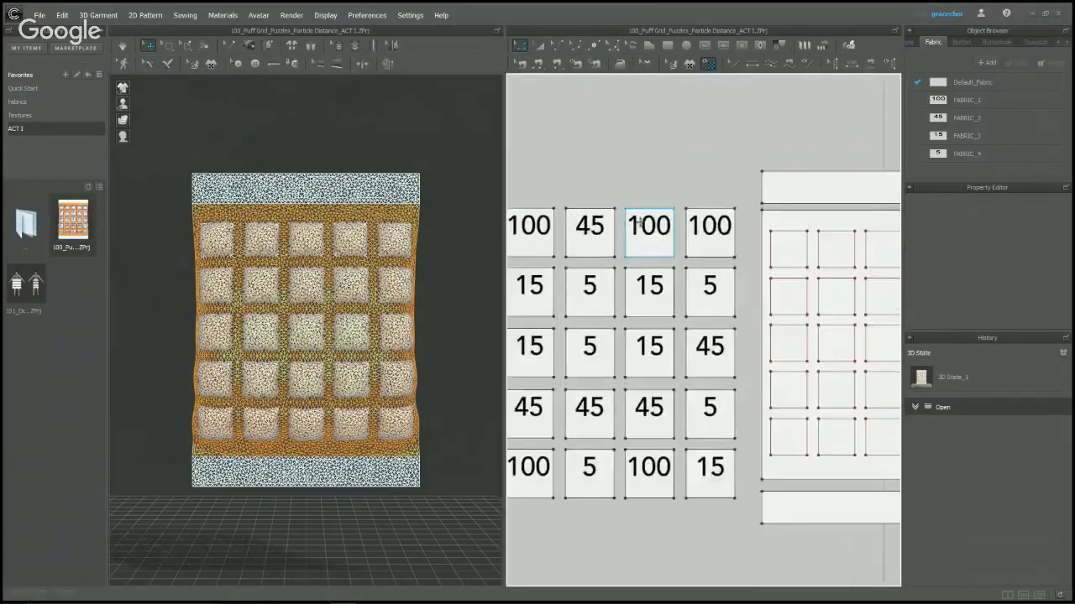
pyautogui.scroll(-4, 735, 335)
pyautogui.scroll(3, 674, 277)
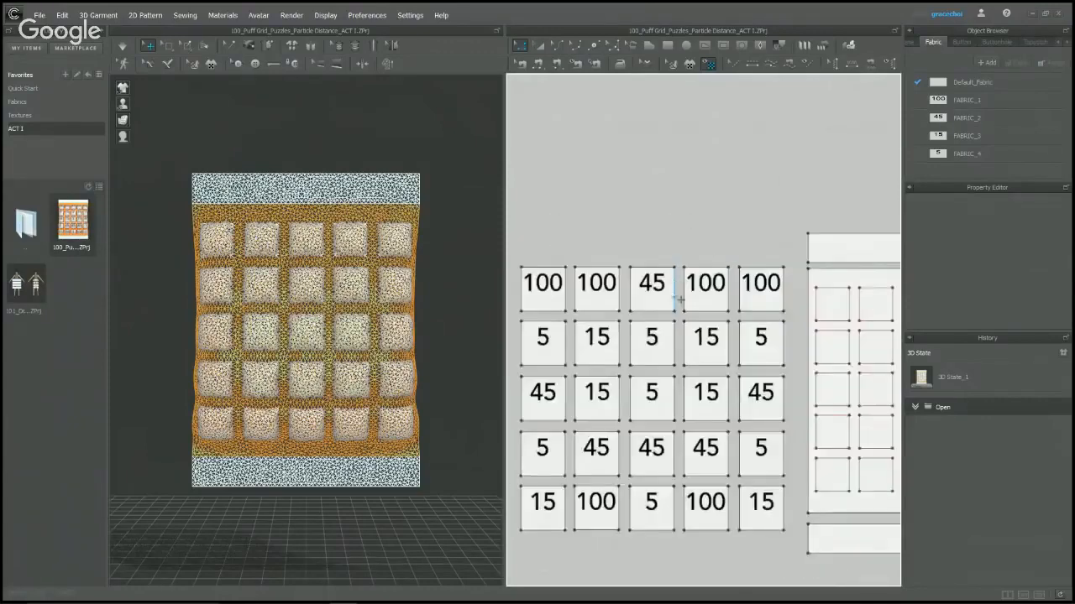
pyautogui.scroll(-3, 659, 277)
pyautogui.scroll(1, 646, 251)
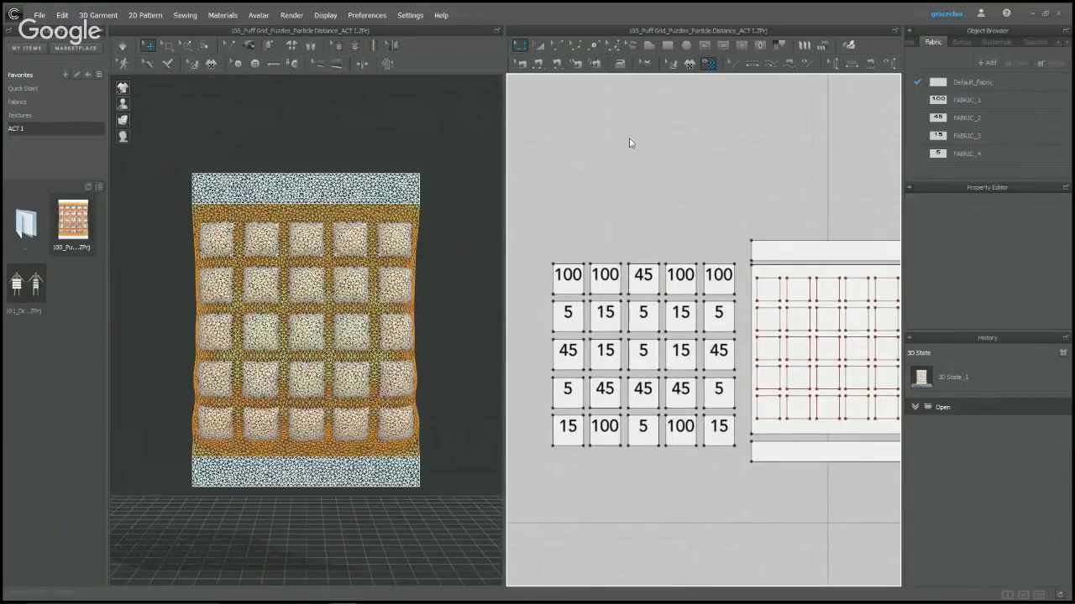
pyautogui.click(607, 273)
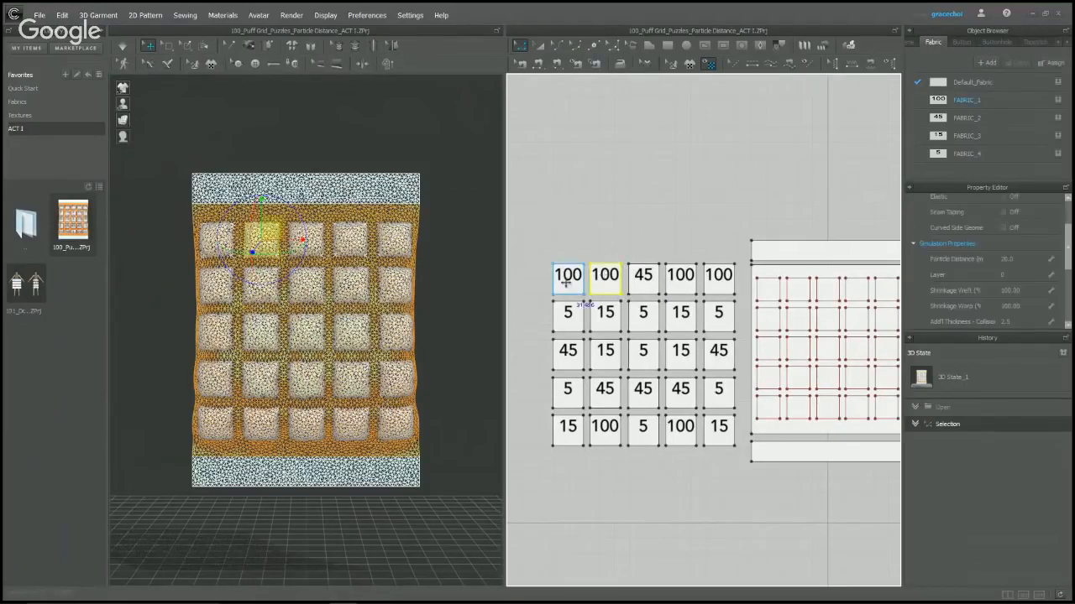
pyautogui.click(564, 283)
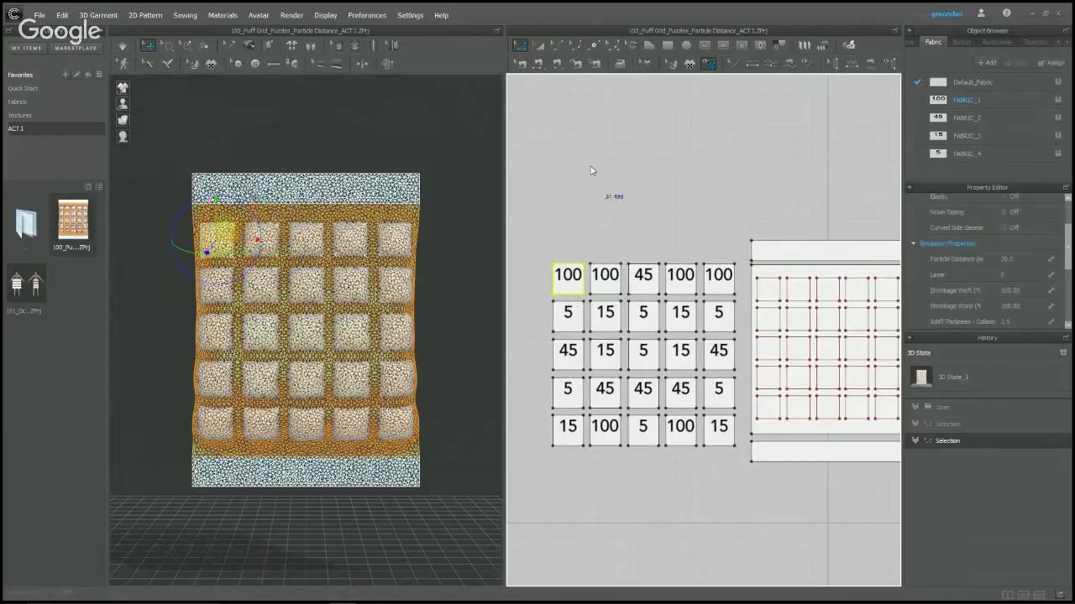
pyautogui.click(544, 42)
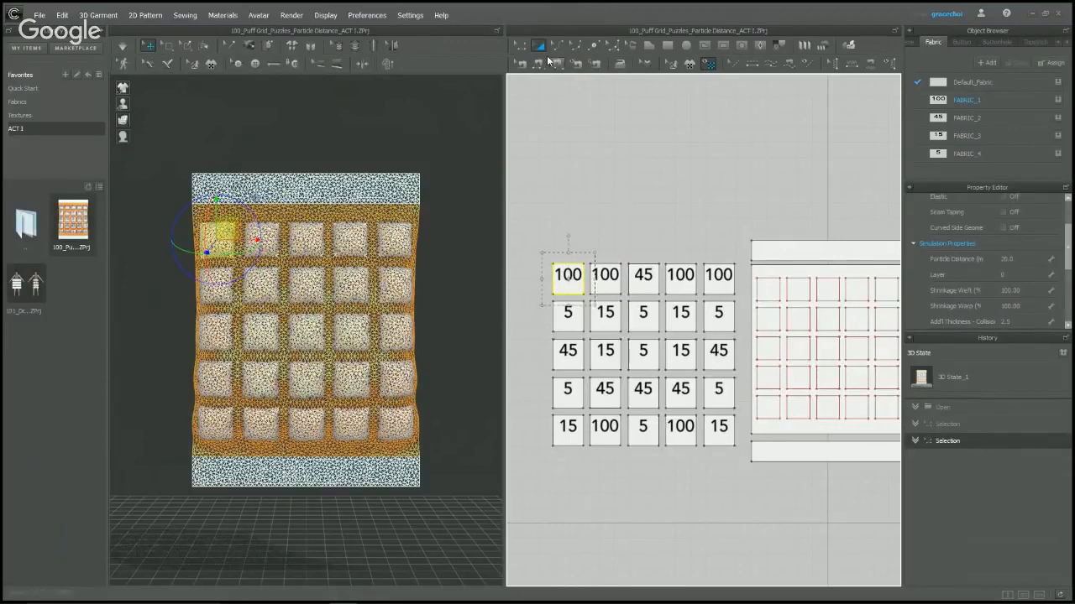
pyautogui.keyDown('shift'); pyautogui.click(606, 293); pyautogui.keyUp('shift')
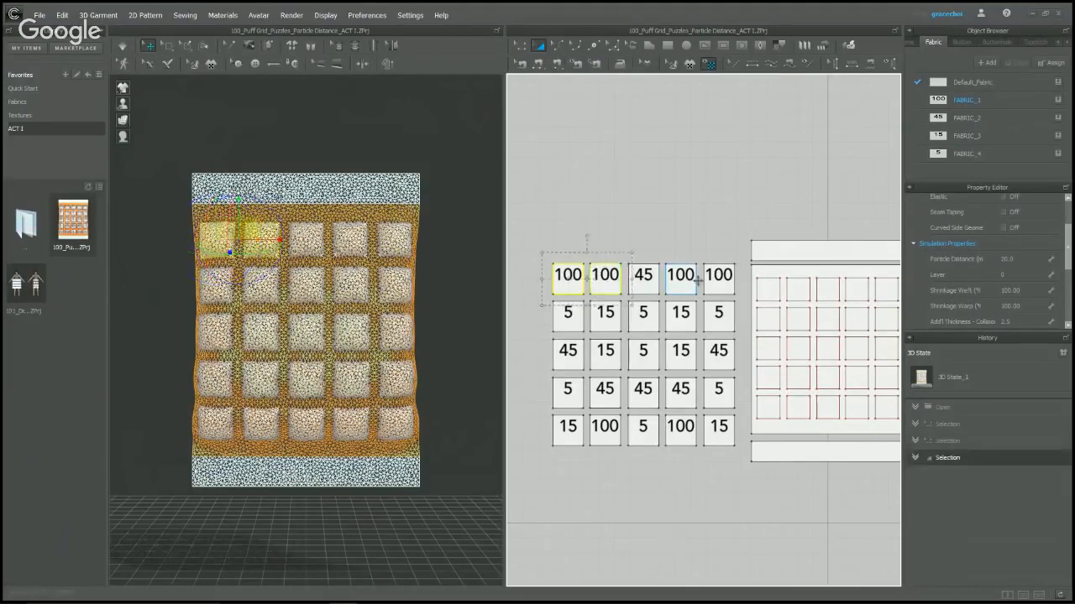
pyautogui.keyDown('shift'); pyautogui.click(681, 281); pyautogui.keyUp('shift')
pyautogui.keyDown('shift'); pyautogui.click(719, 289); pyautogui.keyUp('shift')
pyautogui.keyDown('shift'); pyautogui.click(599, 424); pyautogui.keyUp('shift')
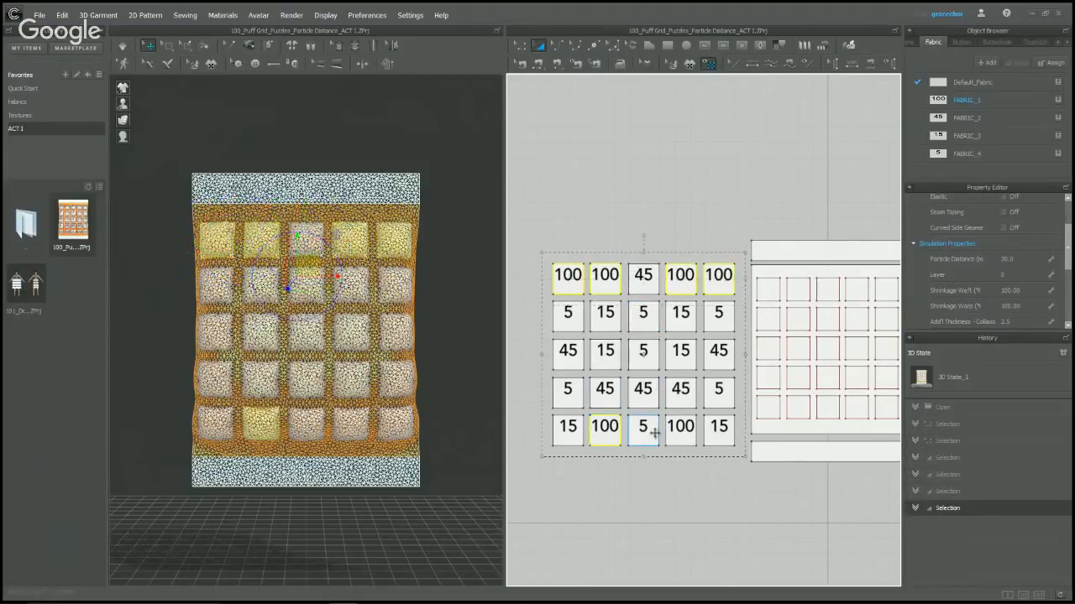
pyautogui.keyDown('shift'); pyautogui.click(678, 430); pyautogui.keyUp('shift')
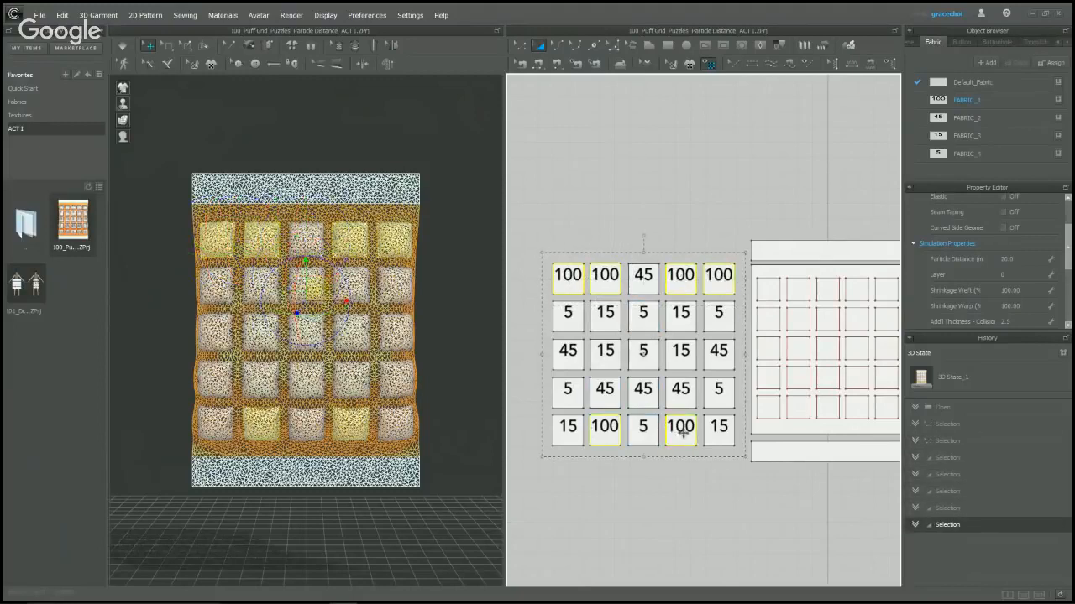
pyautogui.doubleClick(1017, 260)
pyautogui.press('Return')
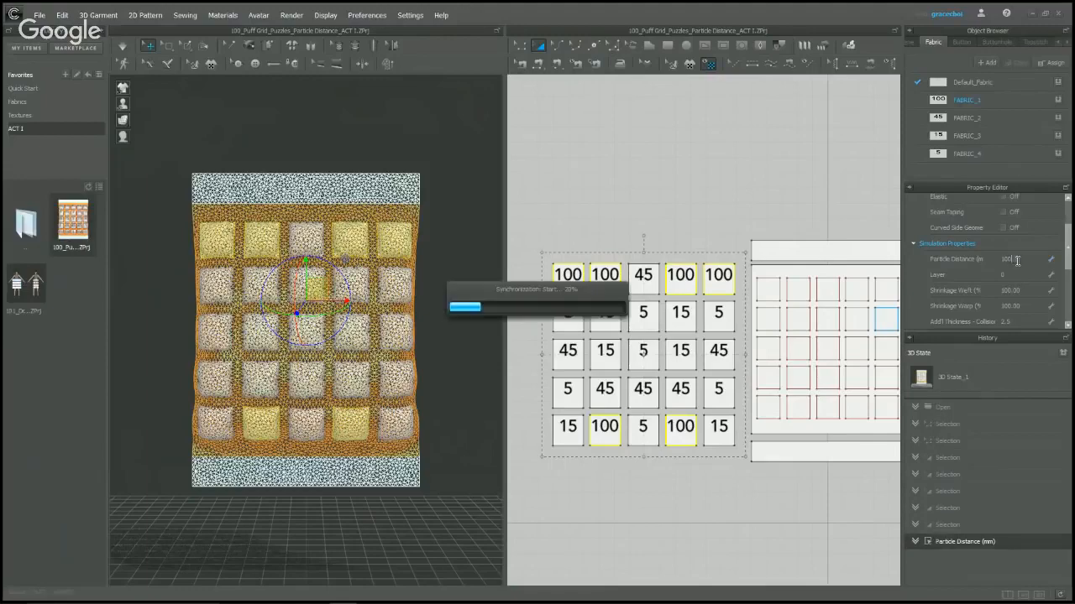
# Set the particle distance of the six grid squares labelled 45 to 45 mm.
pyautogui.click(643, 273)
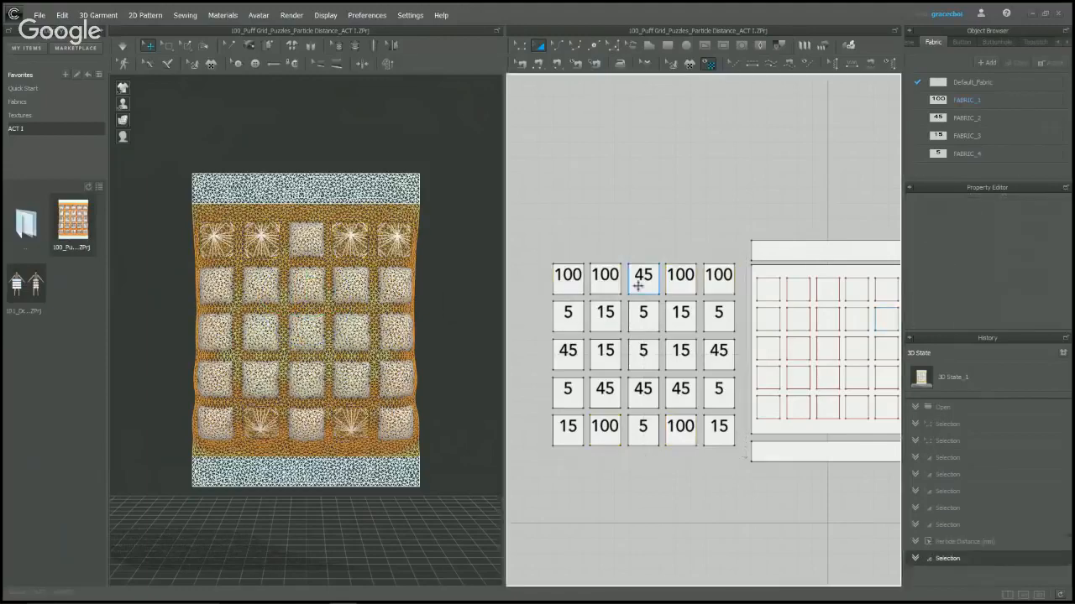
pyautogui.keyDown('shift'); pyautogui.click(567, 352); pyautogui.keyUp('shift')
pyautogui.keyDown('shift'); pyautogui.click(604, 389); pyautogui.keyUp('shift')
pyautogui.keyDown('shift'); pyautogui.click(680, 388); pyautogui.keyUp('shift')
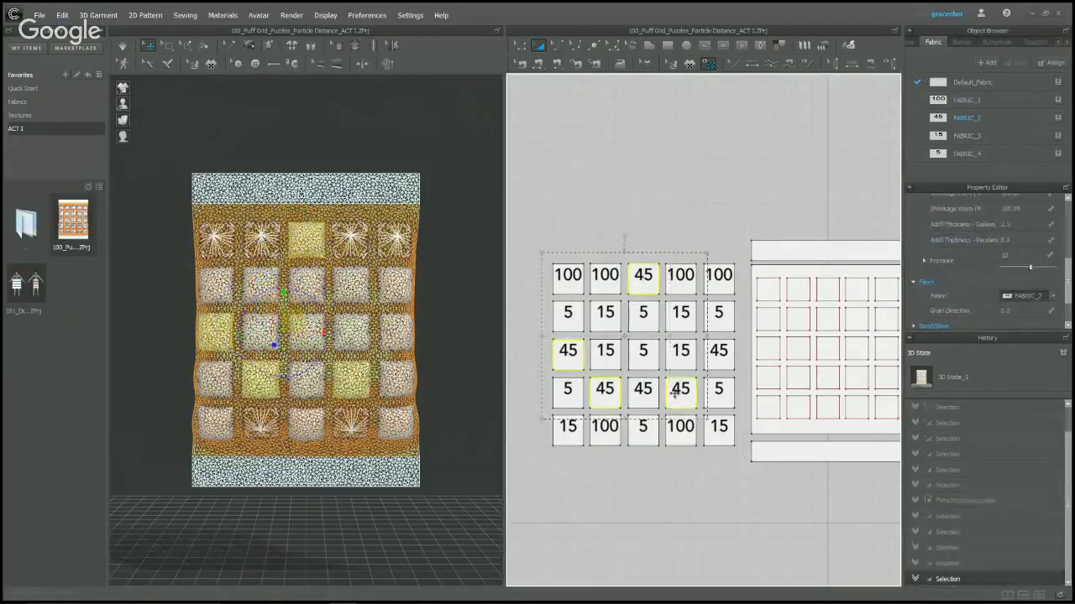
pyautogui.keyDown('shift'); pyautogui.click(639, 391); pyautogui.keyUp('shift')
pyautogui.keyDown('shift'); pyautogui.click(712, 361); pyautogui.keyUp('shift')
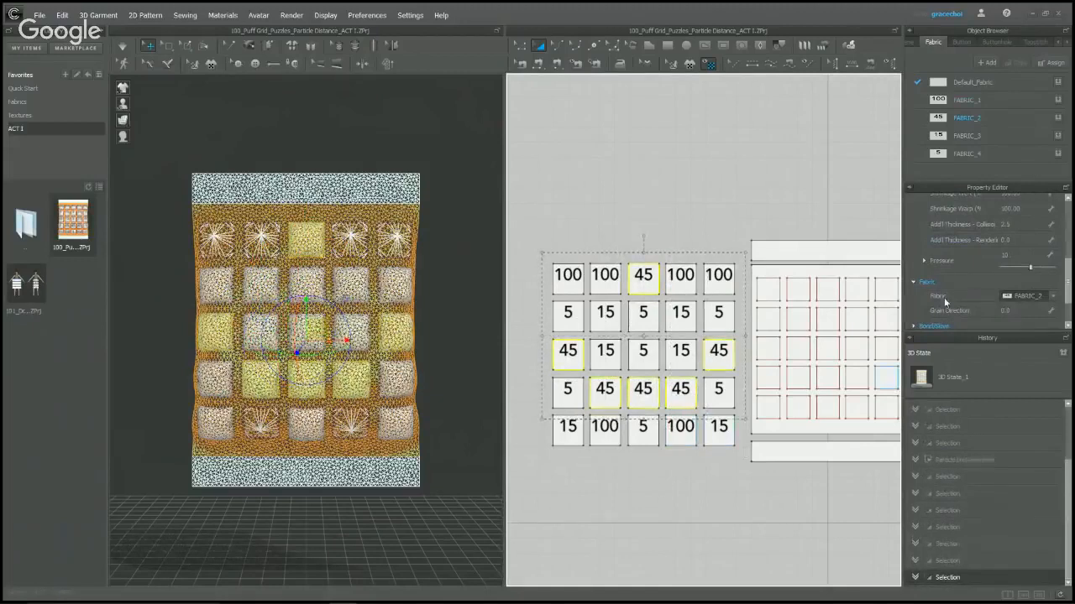
pyautogui.scroll(3, 1023, 237)
pyautogui.scroll(2, 1023, 237)
pyautogui.click(1021, 295)
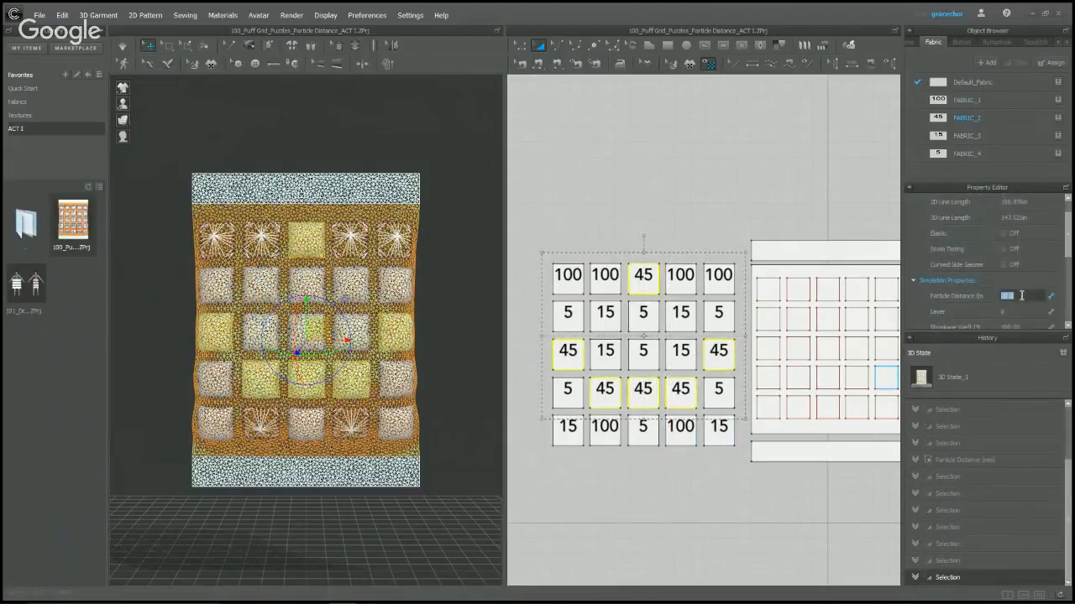
pyautogui.press('Return')
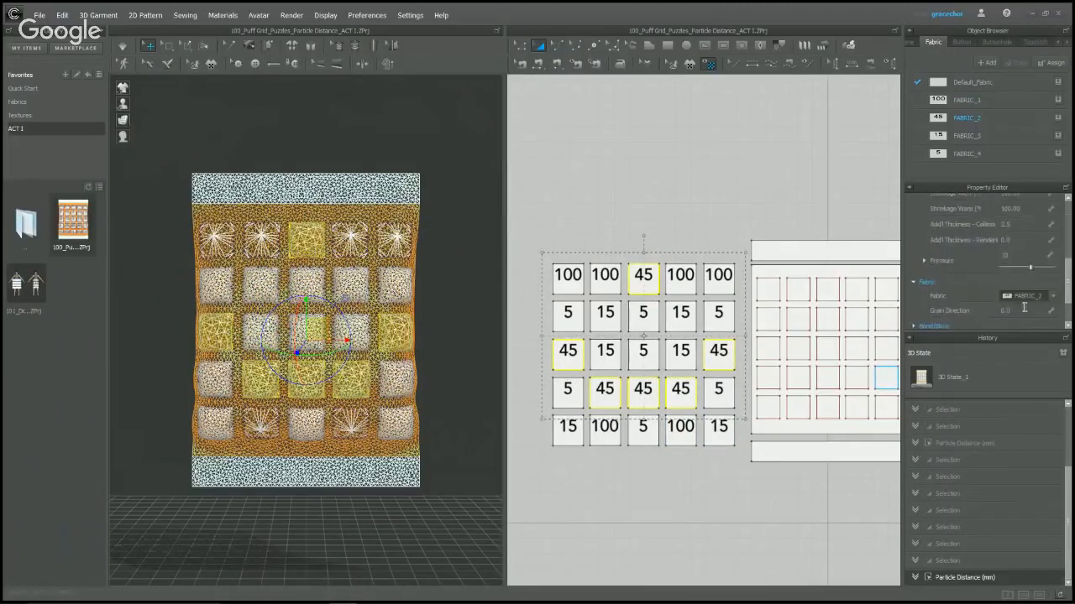
# Set the particle distance of the six grid squares labelled 15 to 15 mm.
pyautogui.click(604, 312)
pyautogui.keyDown('shift'); pyautogui.click(682, 314); pyautogui.keyUp('shift')
pyautogui.keyDown('shift'); pyautogui.click(682, 351); pyautogui.keyUp('shift')
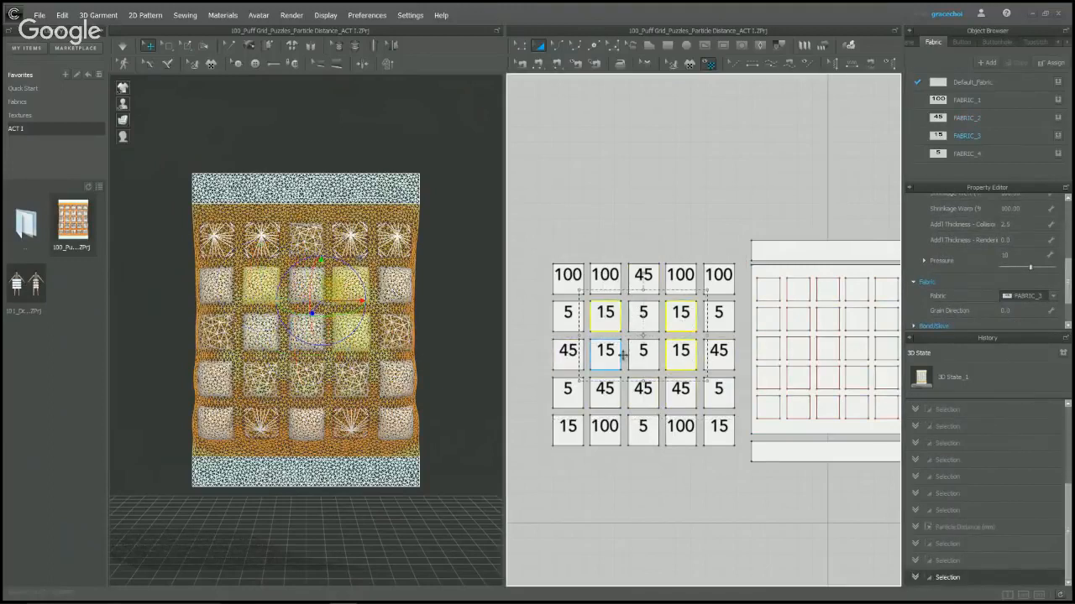
pyautogui.keyDown('shift'); pyautogui.click(607, 351); pyautogui.keyUp('shift')
pyautogui.keyDown('shift'); pyautogui.click(567, 441); pyautogui.keyUp('shift')
pyautogui.keyDown('shift'); pyautogui.click(719, 436); pyautogui.keyUp('shift')
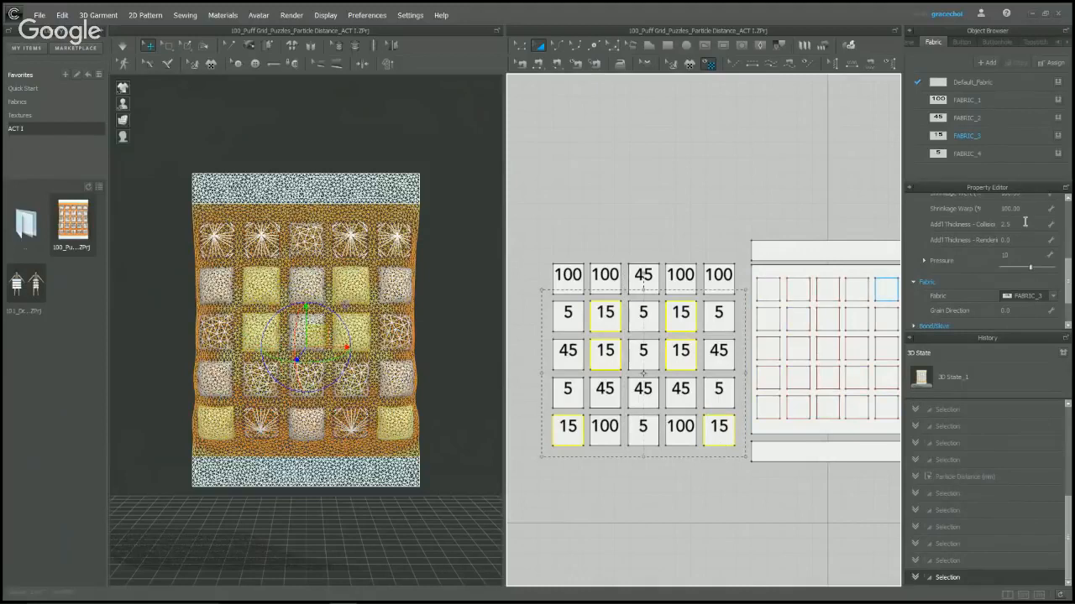
pyautogui.scroll(3, 1025, 223)
pyautogui.click(1014, 260)
pyautogui.write('15')
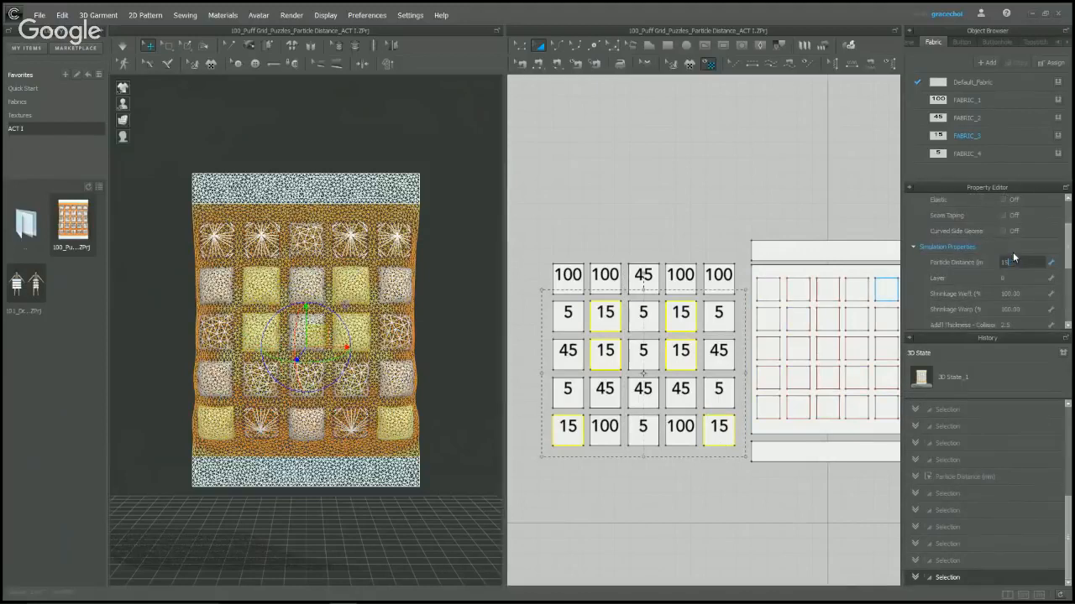
pyautogui.press('Return')
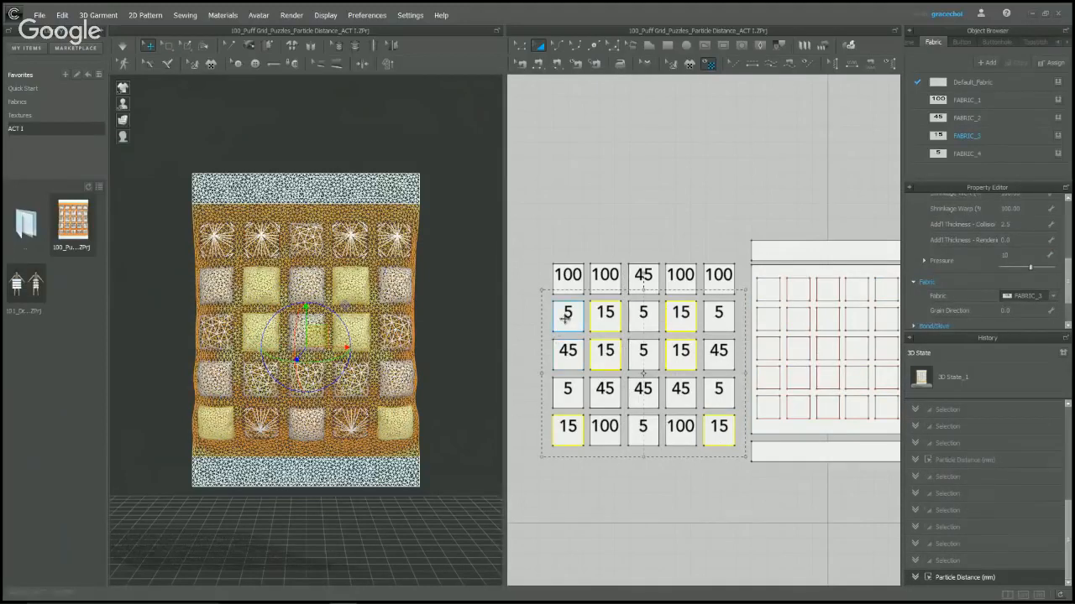
# Set the particle distance of the seven grid squares labelled 5 to 5 mm.
pyautogui.click(567, 314)
pyautogui.keyDown('shift'); pyautogui.click(643, 313); pyautogui.keyUp('shift')
pyautogui.keyDown('shift'); pyautogui.click(719, 313); pyautogui.keyUp('shift')
pyautogui.keyDown('shift'); pyautogui.click(643, 352); pyautogui.keyUp('shift')
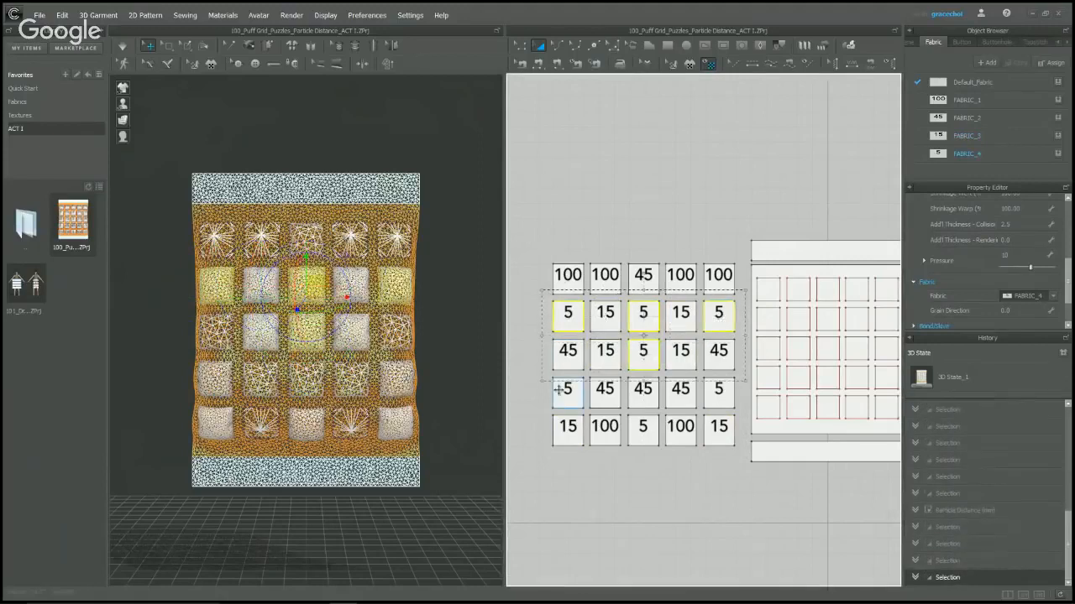
pyautogui.keyDown('shift'); pyautogui.click(559, 389); pyautogui.keyUp('shift')
pyautogui.keyDown('shift'); pyautogui.click(719, 389); pyautogui.keyUp('shift')
pyautogui.keyDown('shift'); pyautogui.click(644, 428); pyautogui.keyUp('shift')
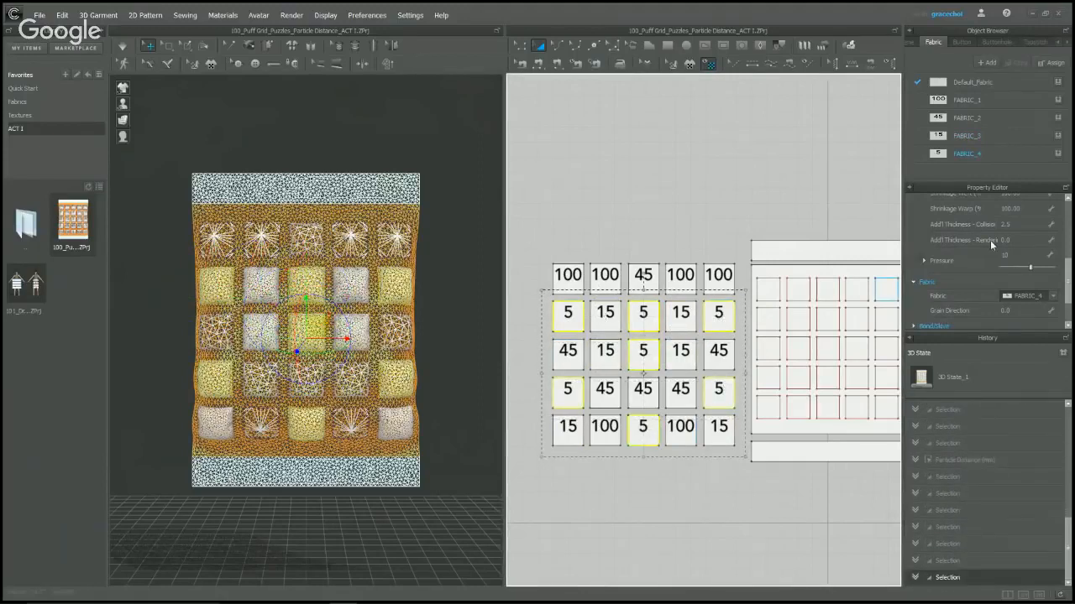
pyautogui.scroll(3, 991, 248)
pyautogui.doubleClick(1016, 263)
pyautogui.write('5')
pyautogui.press('Return')
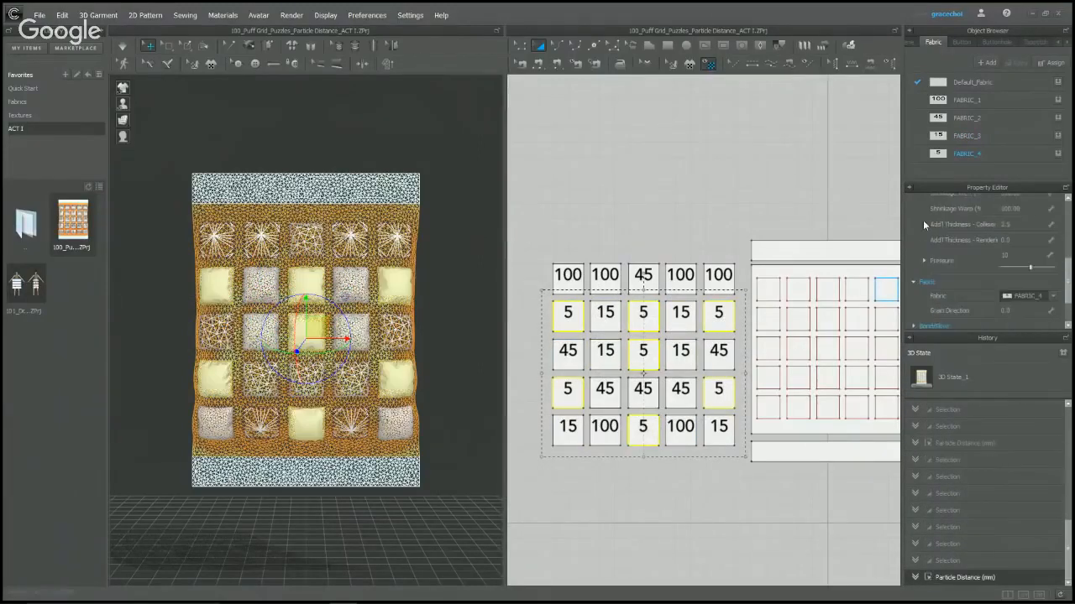
pyautogui.click(611, 188)
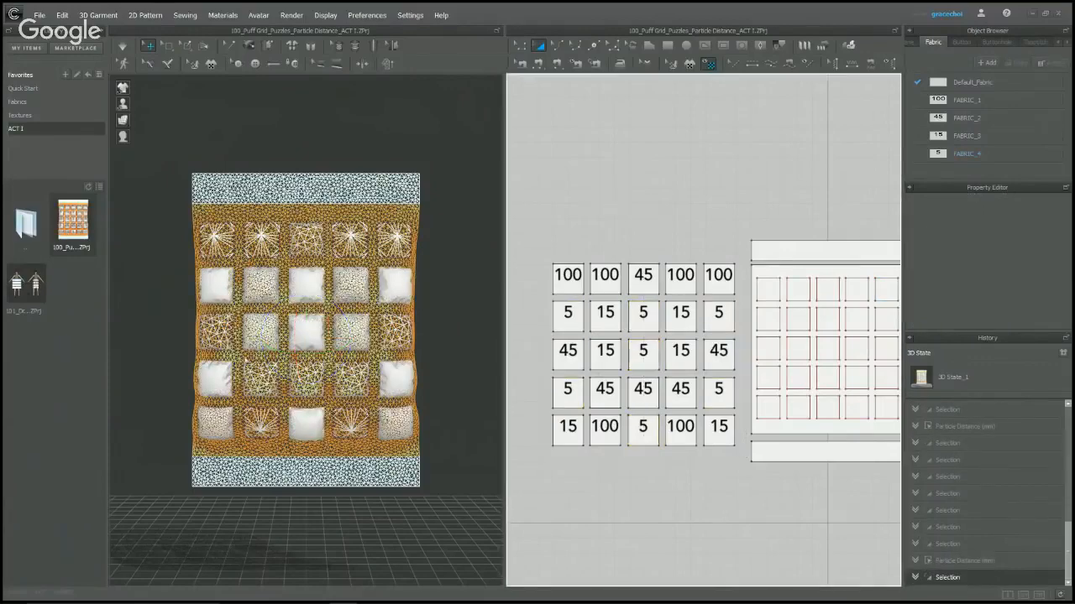
# Switch the 3D garment display from mesh to textured surface and simulate the puff grid.
pyautogui.moveTo(394, 294); pyautogui.dragTo(430, 344, button='right')
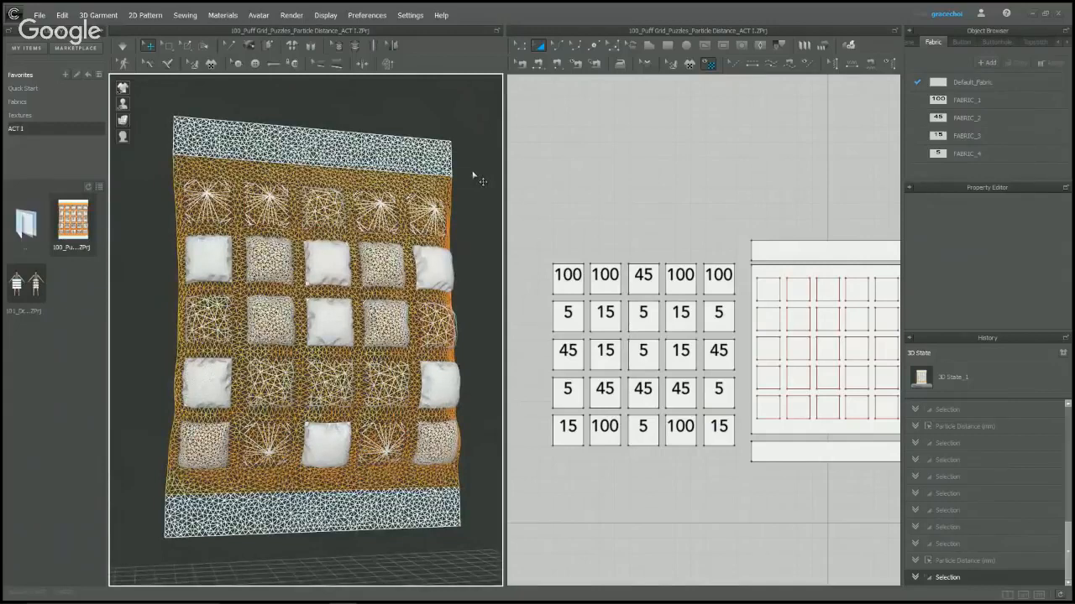
pyautogui.click(579, 324)
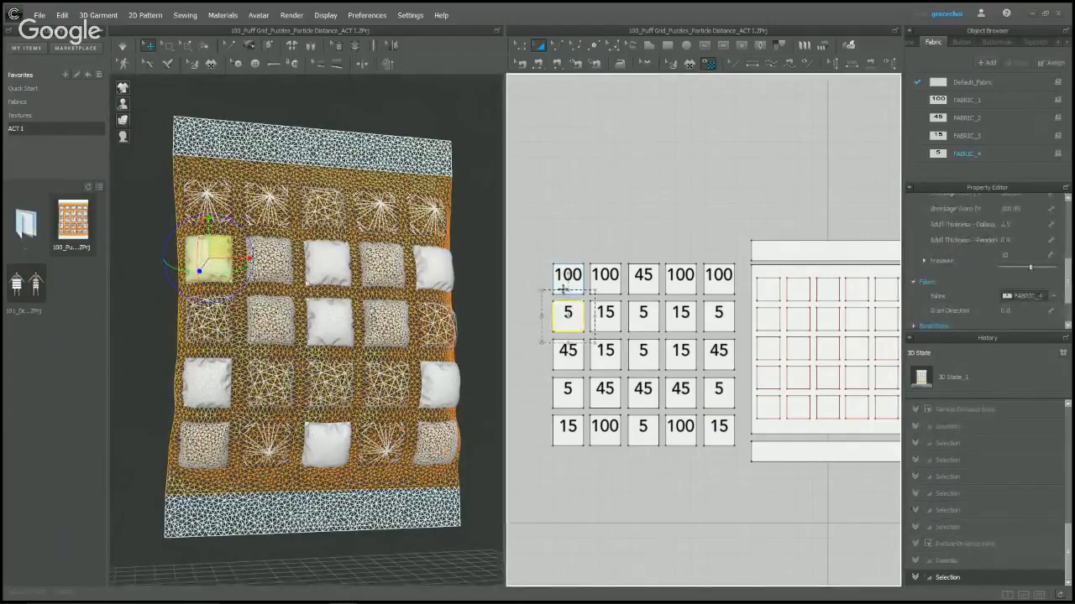
pyautogui.click(562, 288)
pyautogui.click(553, 172)
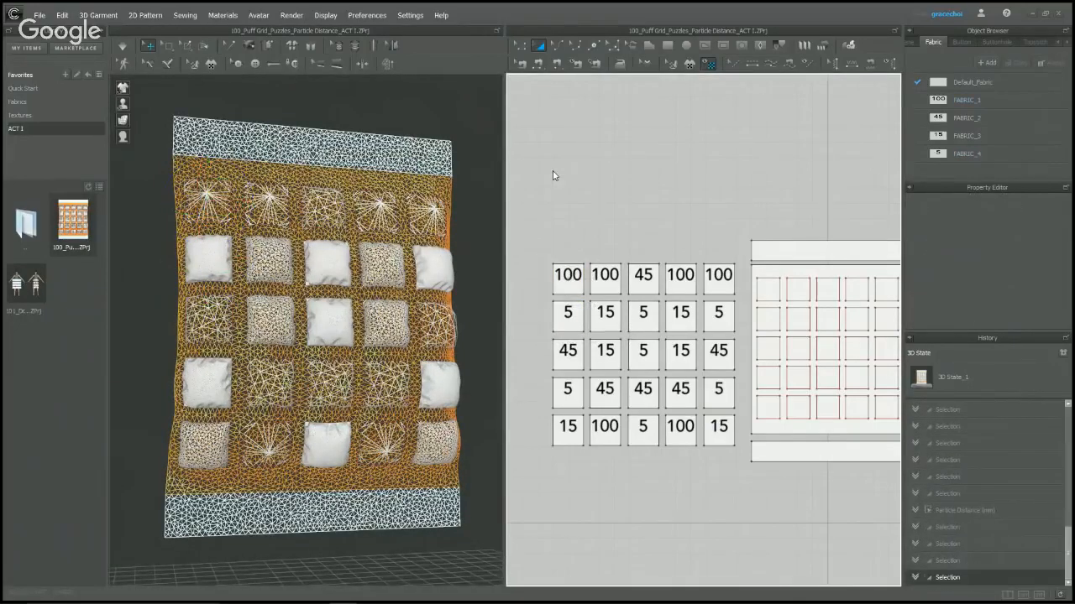
pyautogui.moveTo(122, 120)
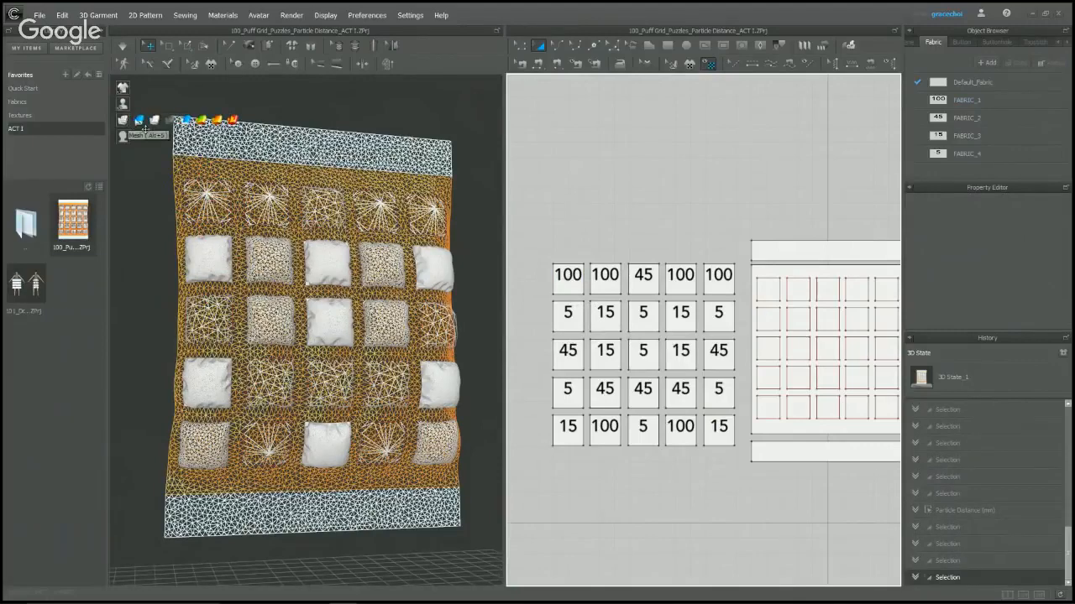
pyautogui.click(187, 120)
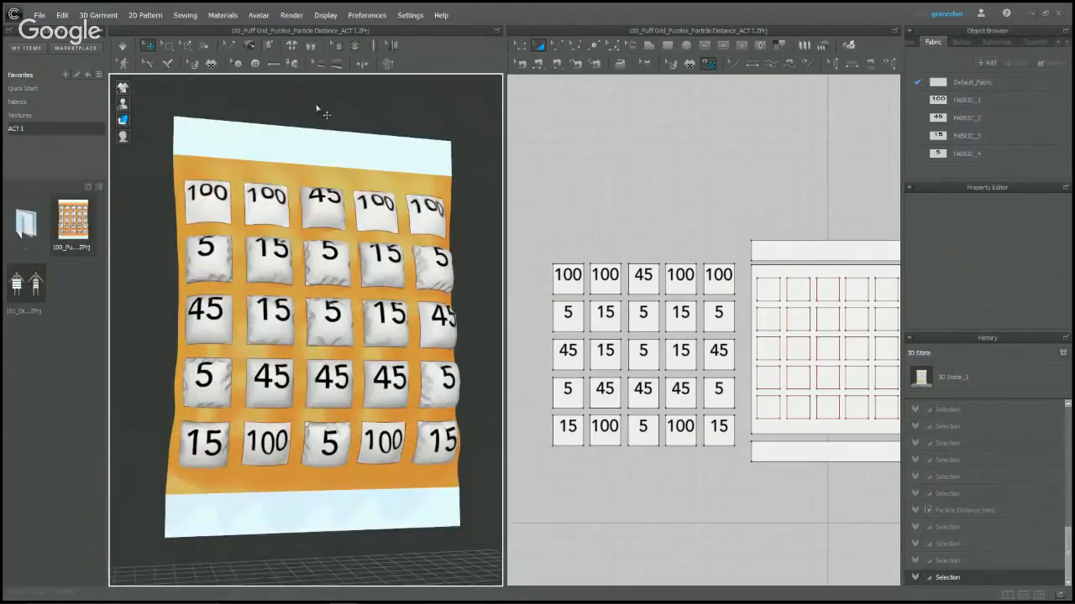
pyautogui.press('space')
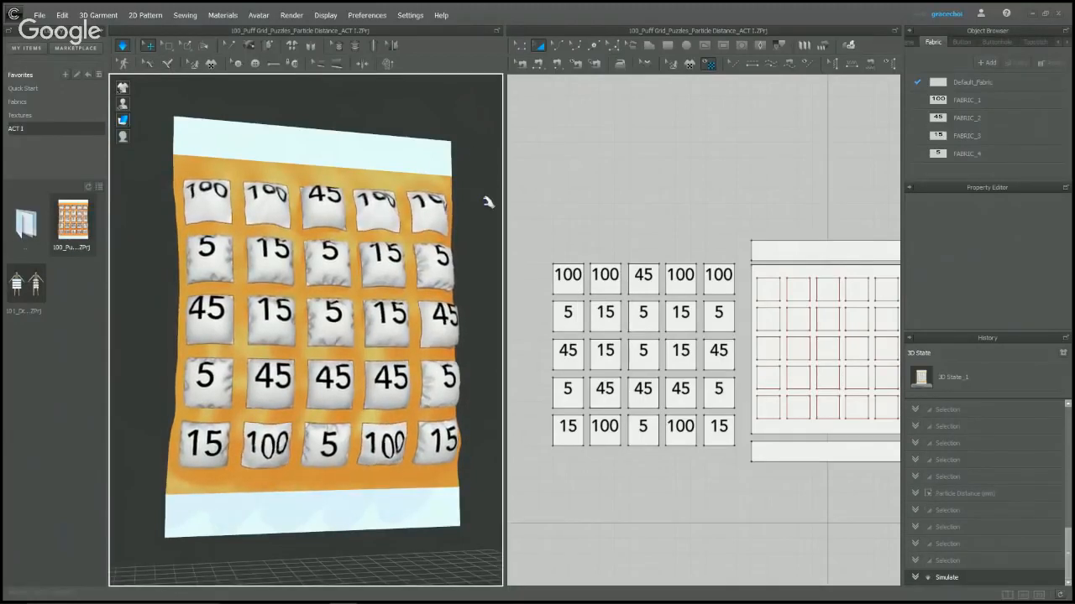
# Examine the simulated puffs up close and from several angles, comparing how the 5, 15, 45 and 100 squares wrinkle.
pyautogui.moveTo(492, 199); pyautogui.dragTo(309, 284, button='right')
pyautogui.scroll(3, 310, 284)
pyautogui.scroll(3, 384, 262)
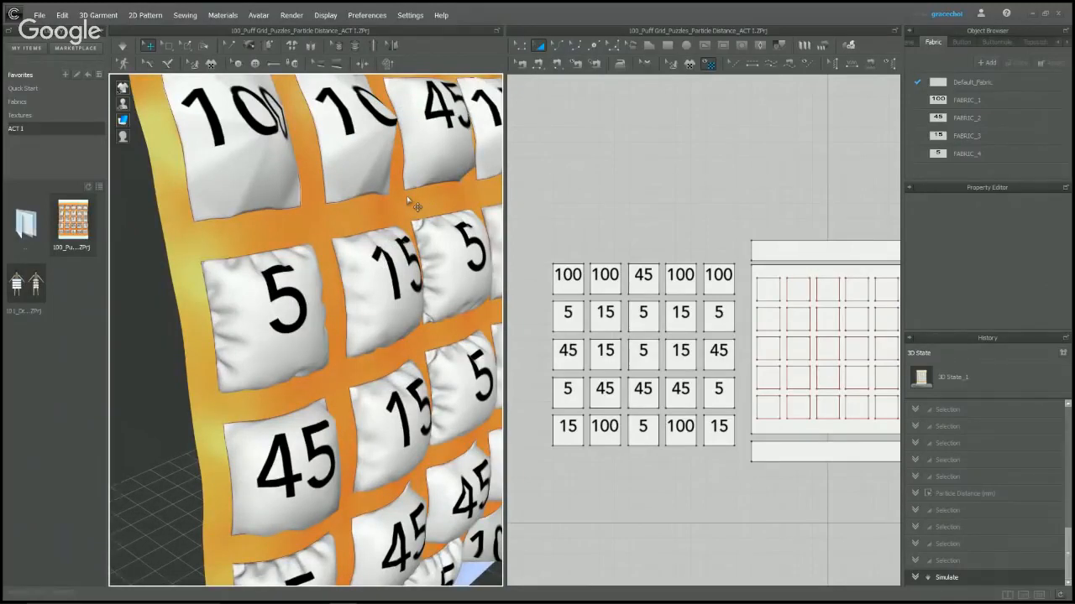
pyautogui.scroll(-3, 409, 202)
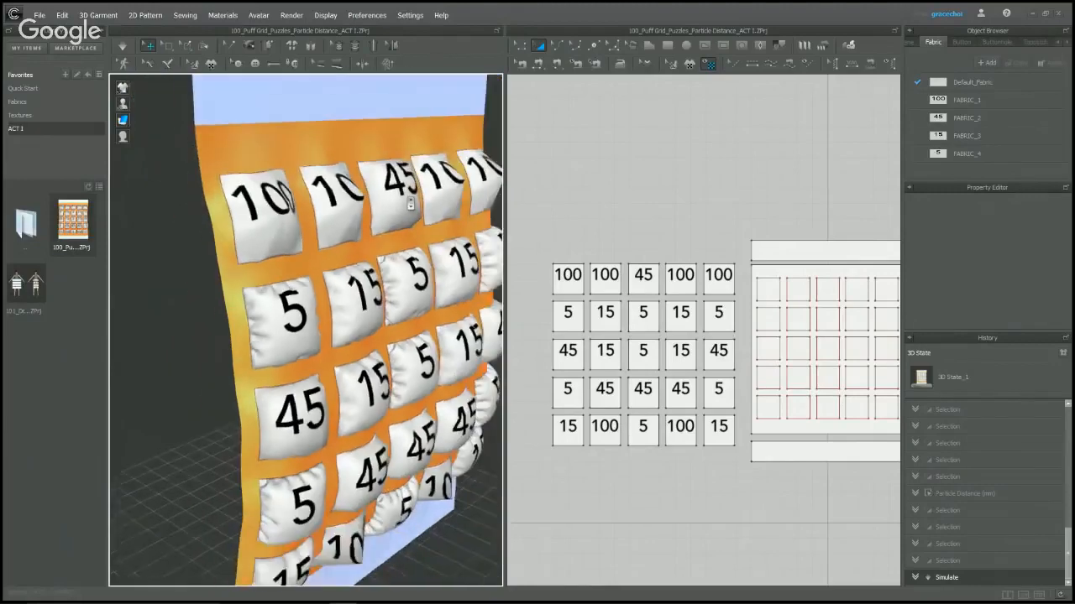
pyautogui.press('2')
pyautogui.scroll(3, 363, 217)
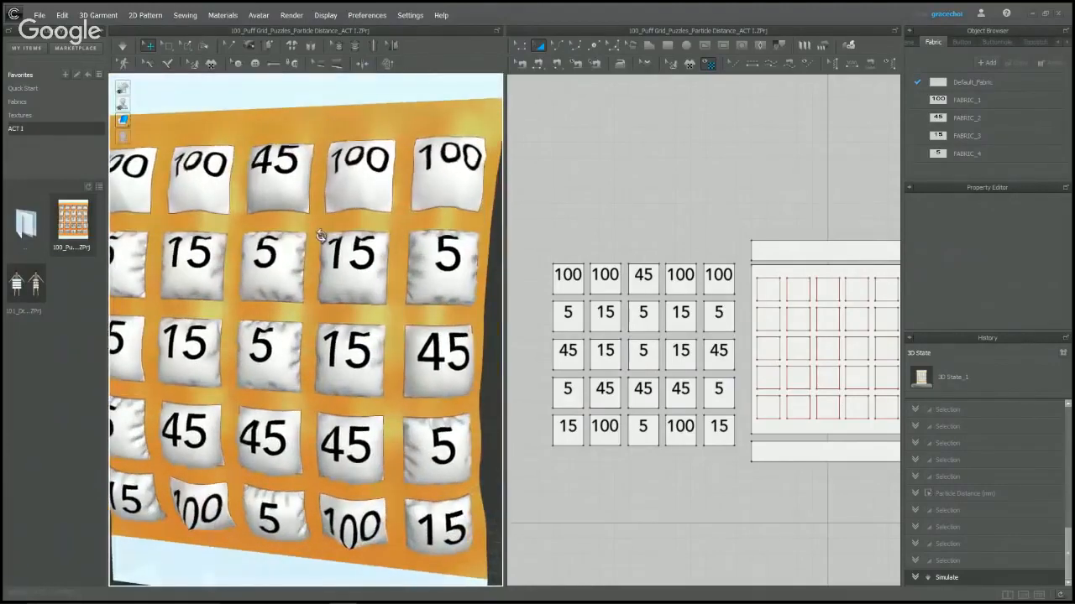
pyautogui.scroll(2, 363, 217)
pyautogui.scroll(3, 360, 261)
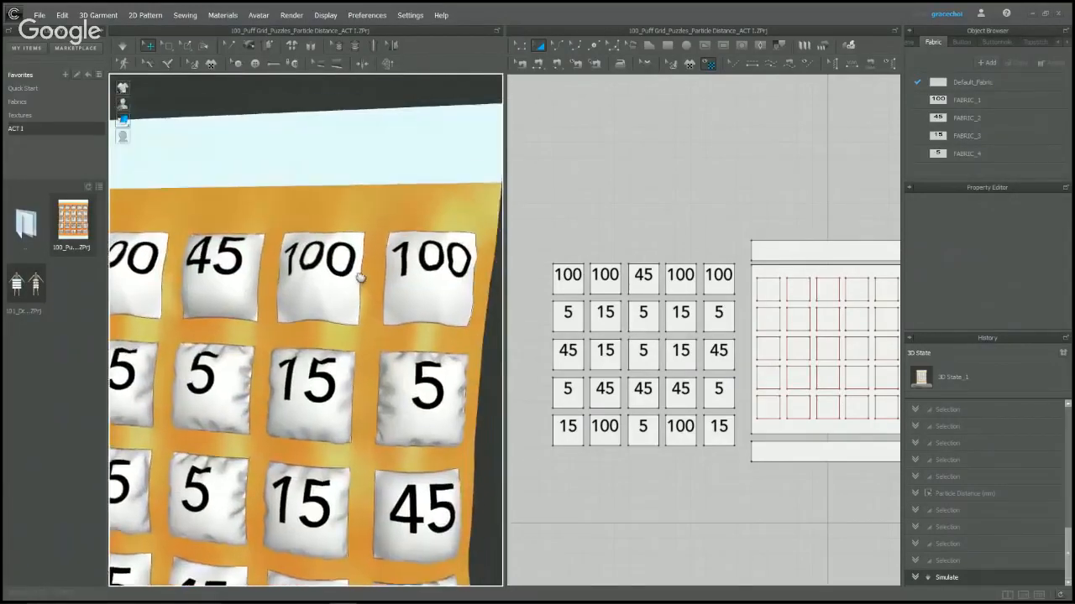
pyautogui.scroll(2, 373, 277)
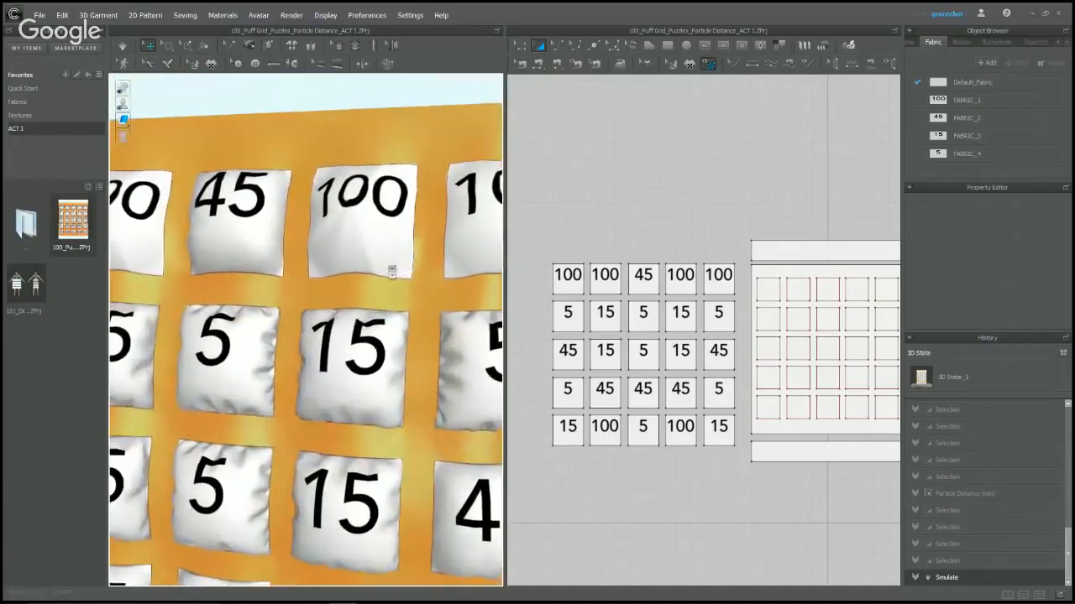
pyautogui.moveTo(394, 278); pyautogui.dragTo(391, 259, button='middle')
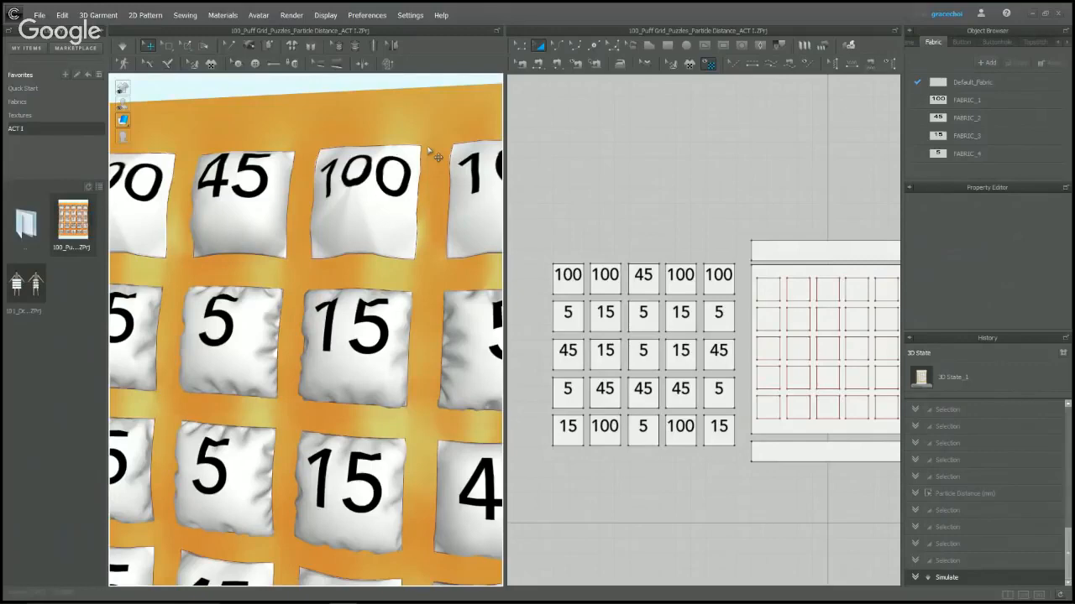
pyautogui.press('2')
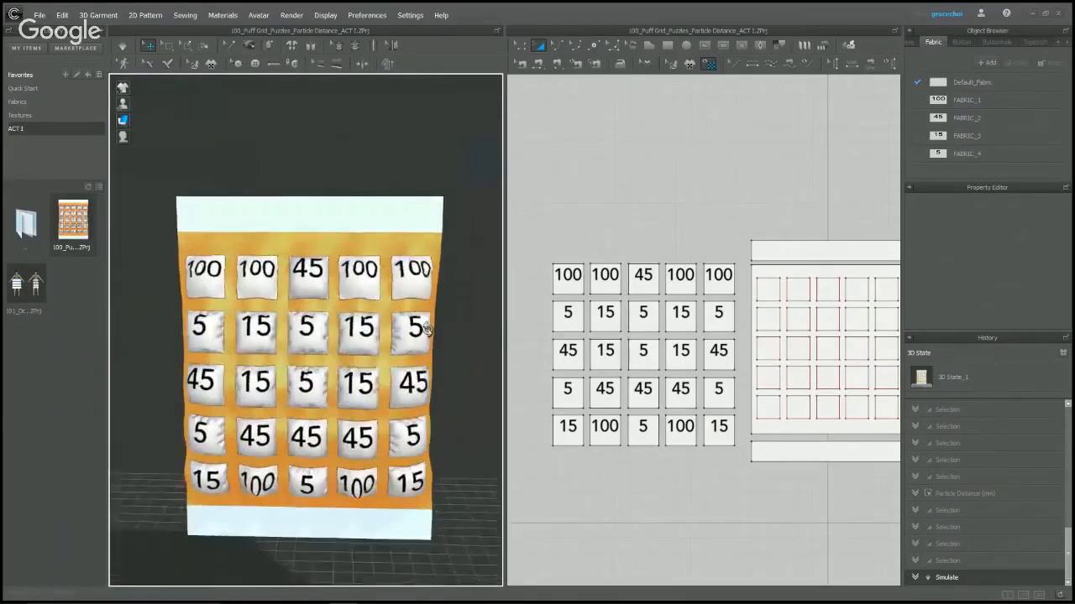
pyautogui.scroll(2, 369, 315)
pyautogui.moveTo(372, 315); pyautogui.dragTo(394, 290, button='right')
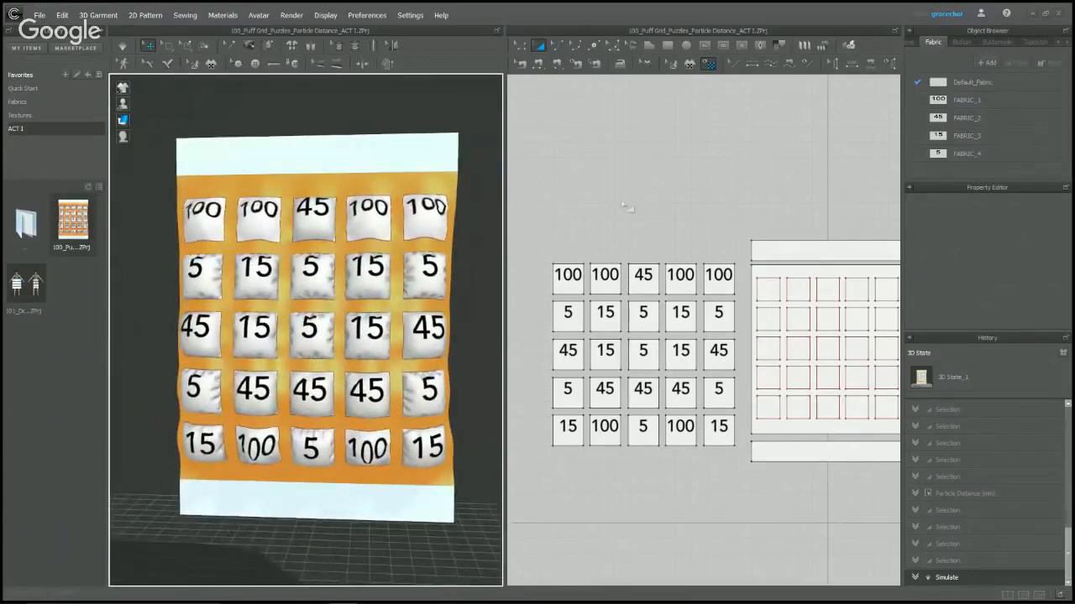
pyautogui.scroll(-2, 684, 212)
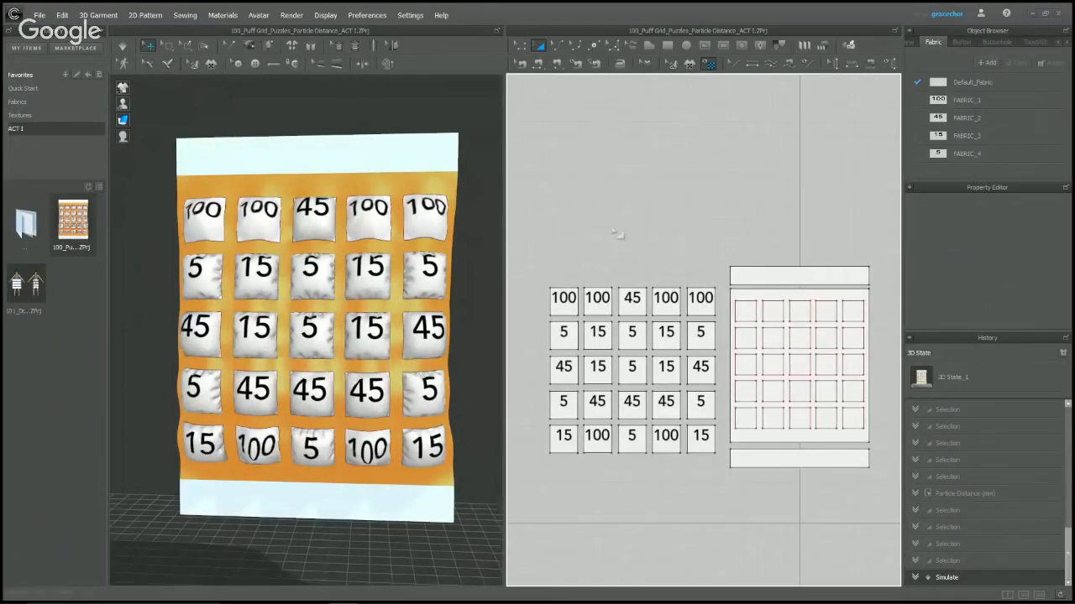
# Open the project 101_Dress_Puzzles_Particle Distance_ACT I without saving the puff grid, and dismiss its instructions.
pyautogui.doubleClick(44, 289)
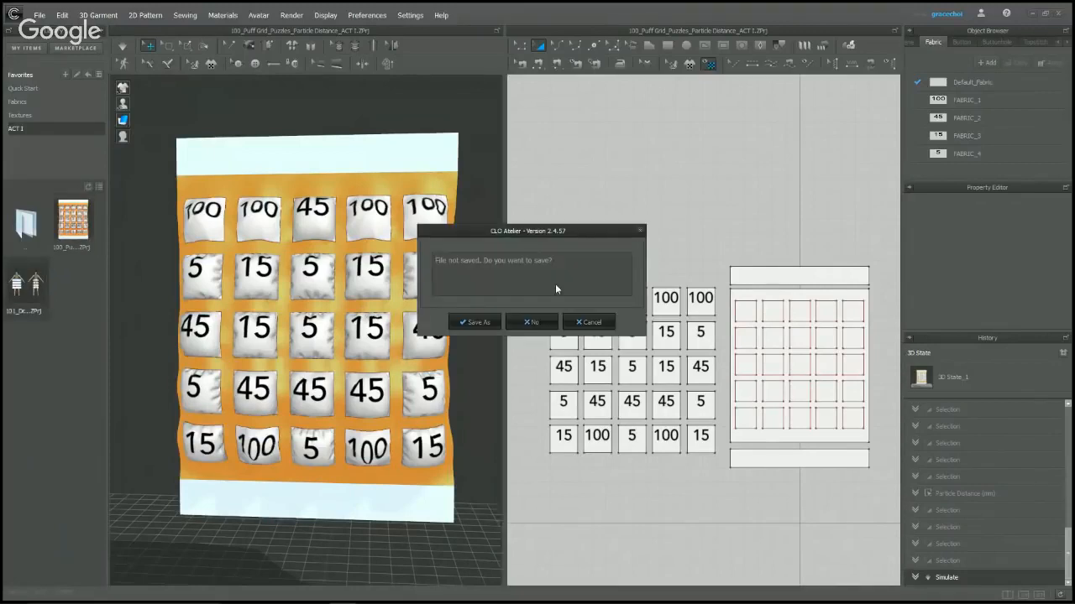
pyautogui.click(550, 322)
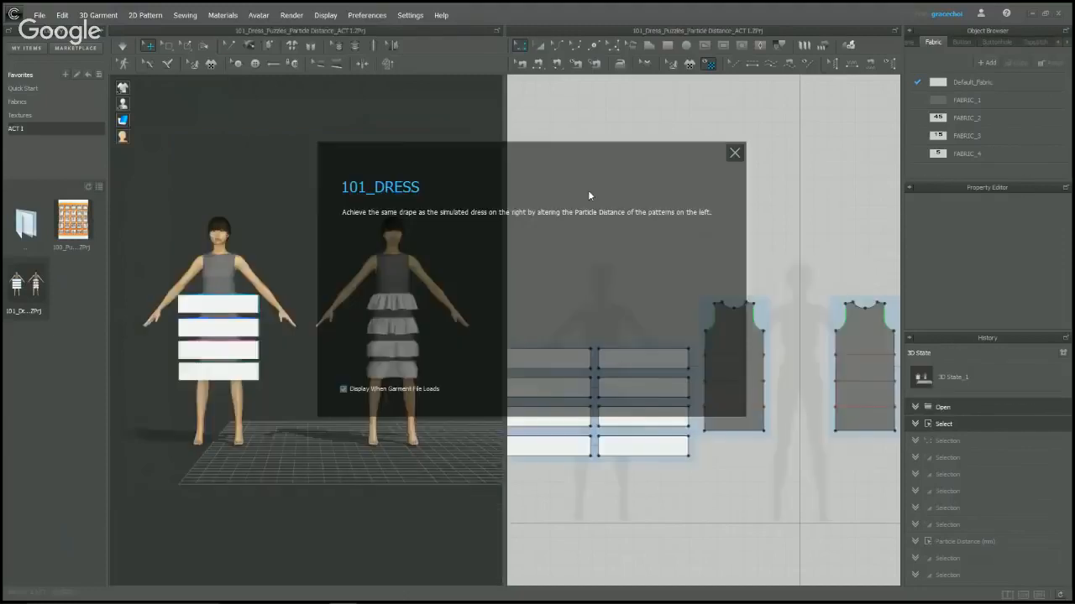
pyautogui.click(735, 154)
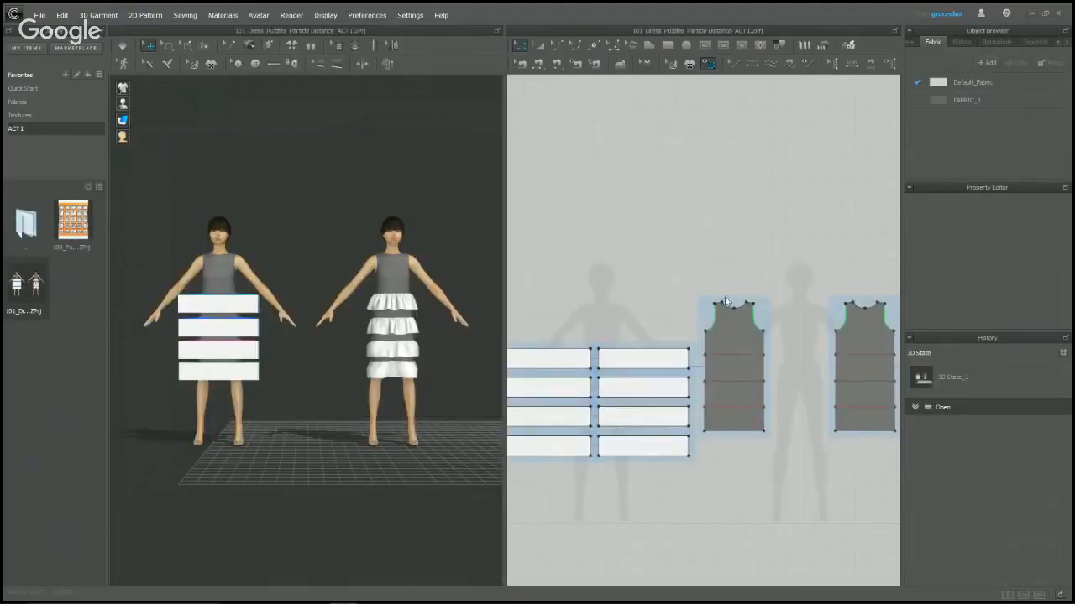
# Check the particle distance of each of the four ruffle tiers on the simulated reference dress.
pyautogui.scroll(-6, 727, 302)
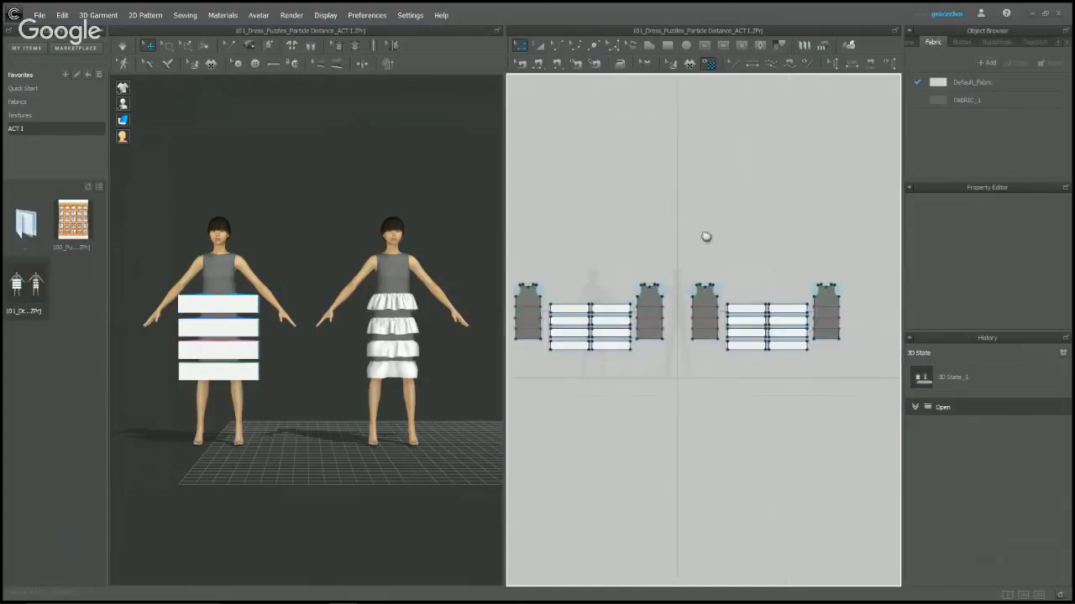
pyautogui.moveTo(705, 237); pyautogui.dragTo(737, 227, button='right')
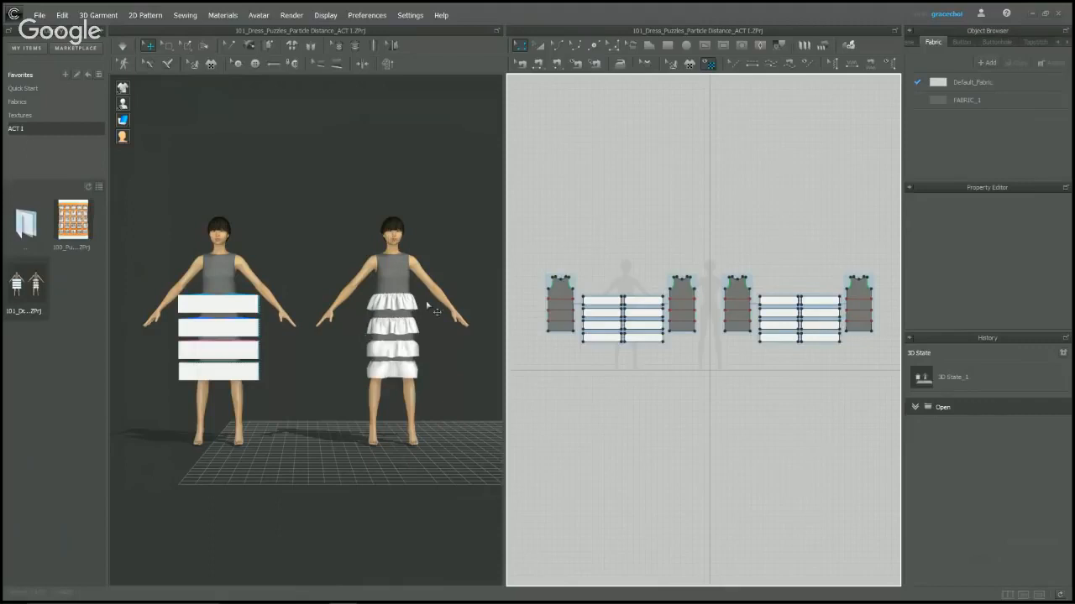
pyautogui.scroll(8, 427, 306)
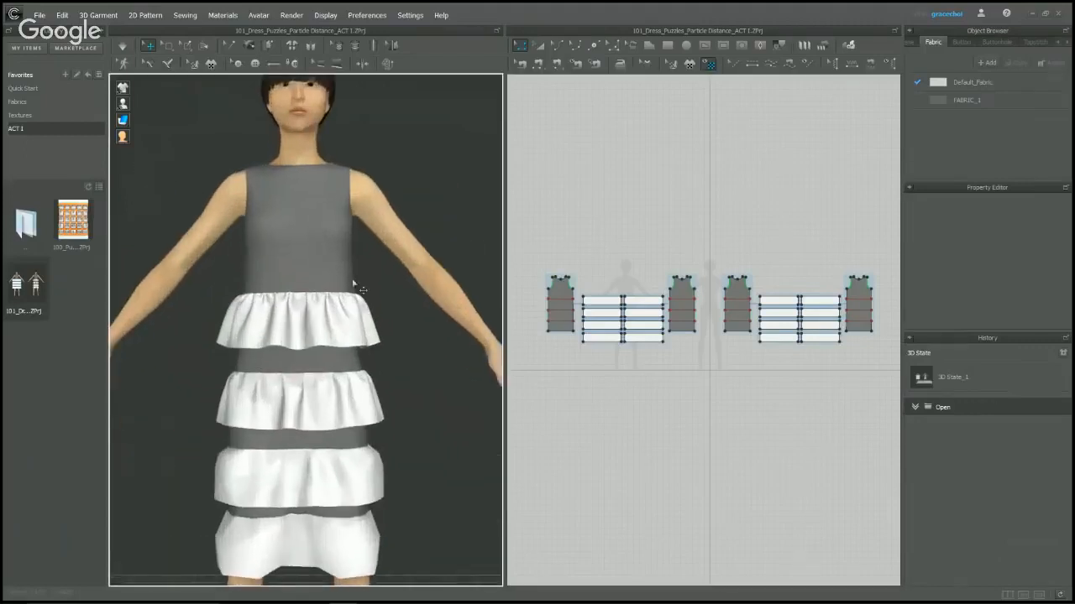
pyautogui.moveTo(353, 286); pyautogui.dragTo(366, 235, button='middle')
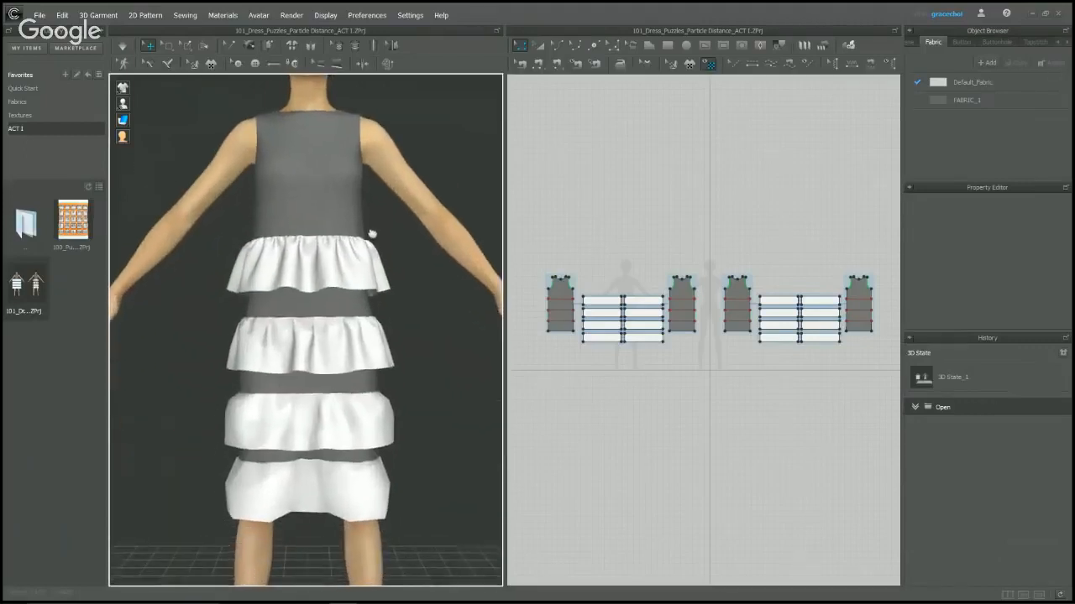
pyautogui.click(344, 282)
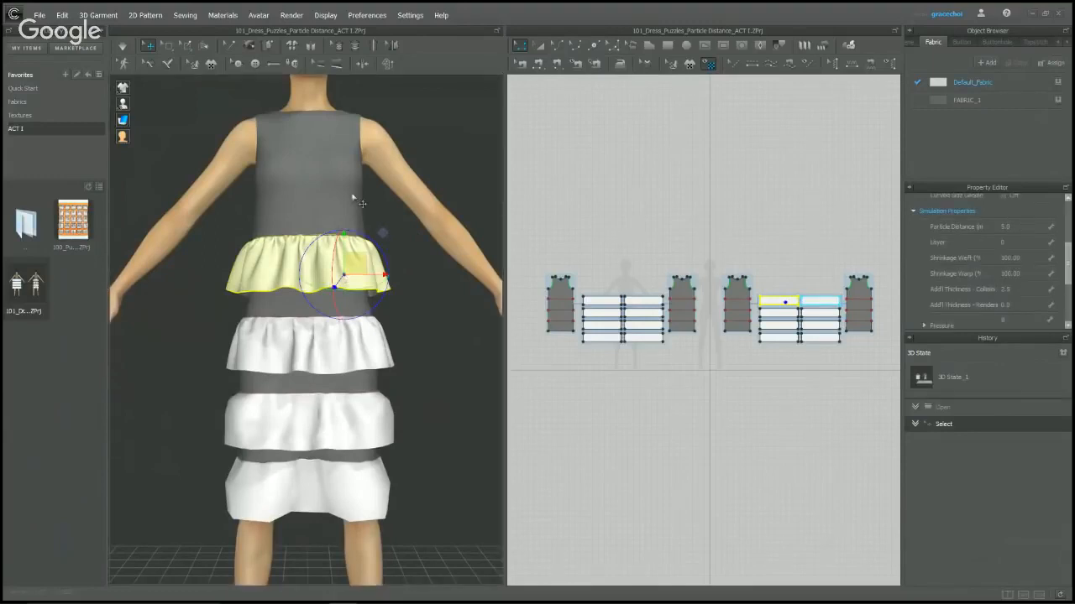
pyautogui.click(406, 221)
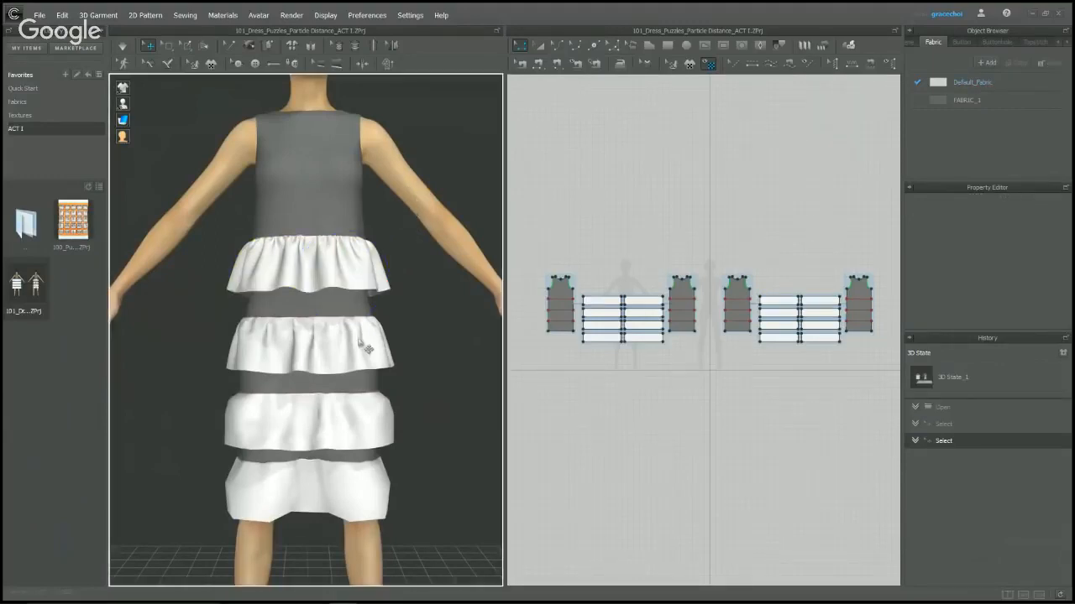
pyautogui.click(365, 350)
pyautogui.click(369, 432)
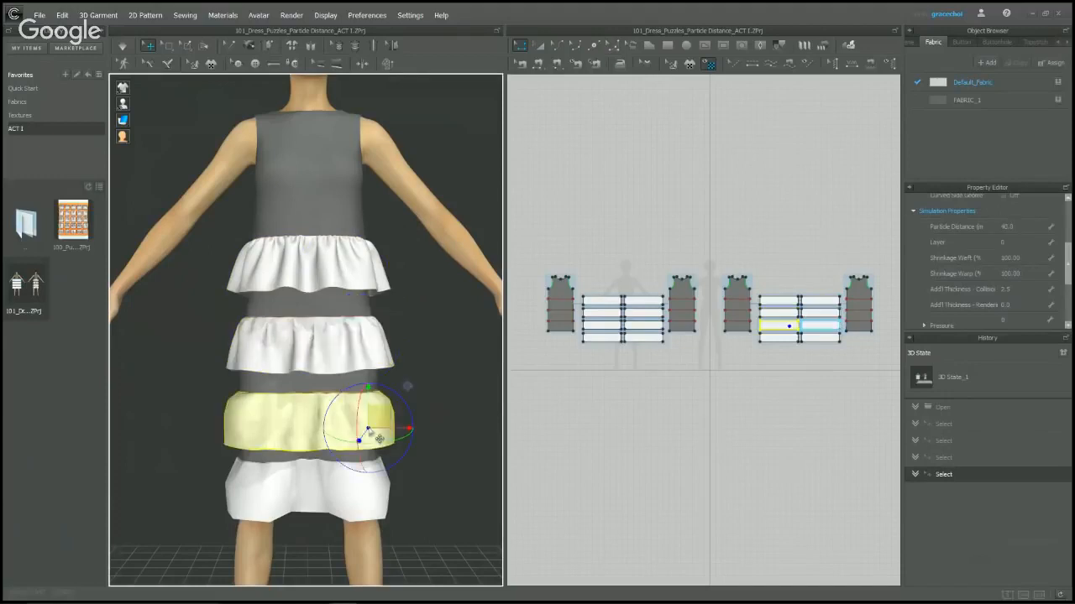
pyautogui.click(375, 508)
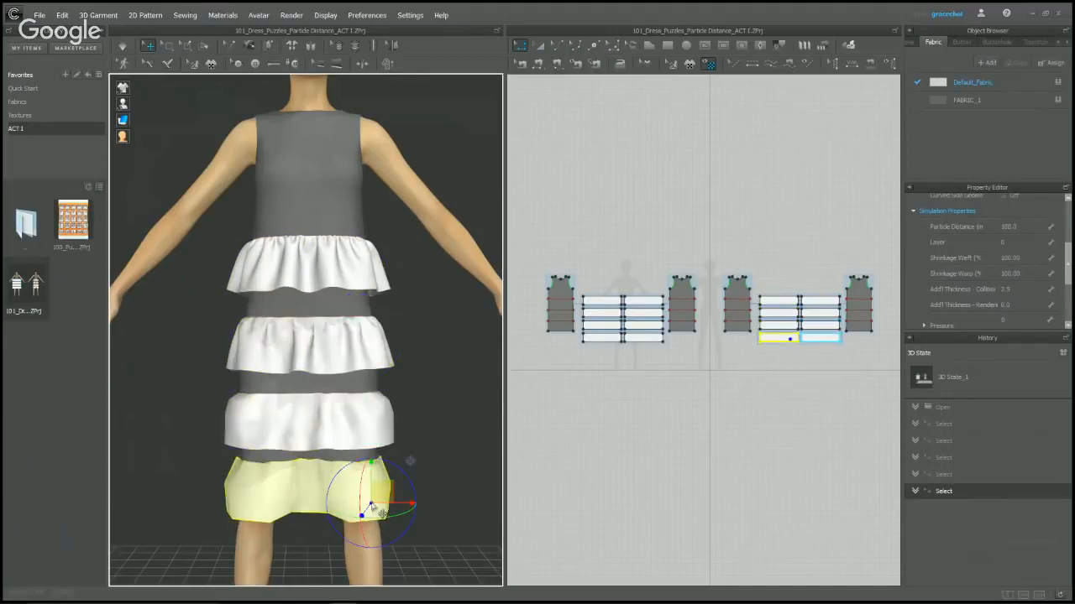
pyautogui.click(455, 464)
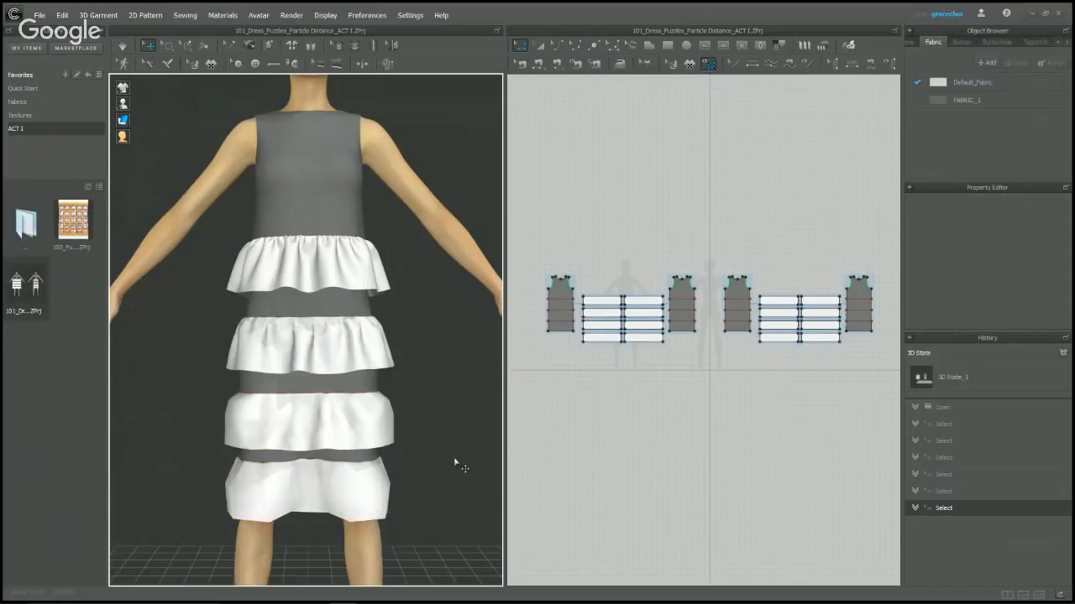
# Set the particle distance of the top ruffle tier on the unsimulated dress to 5 mm.
pyautogui.scroll(-6, 439, 451)
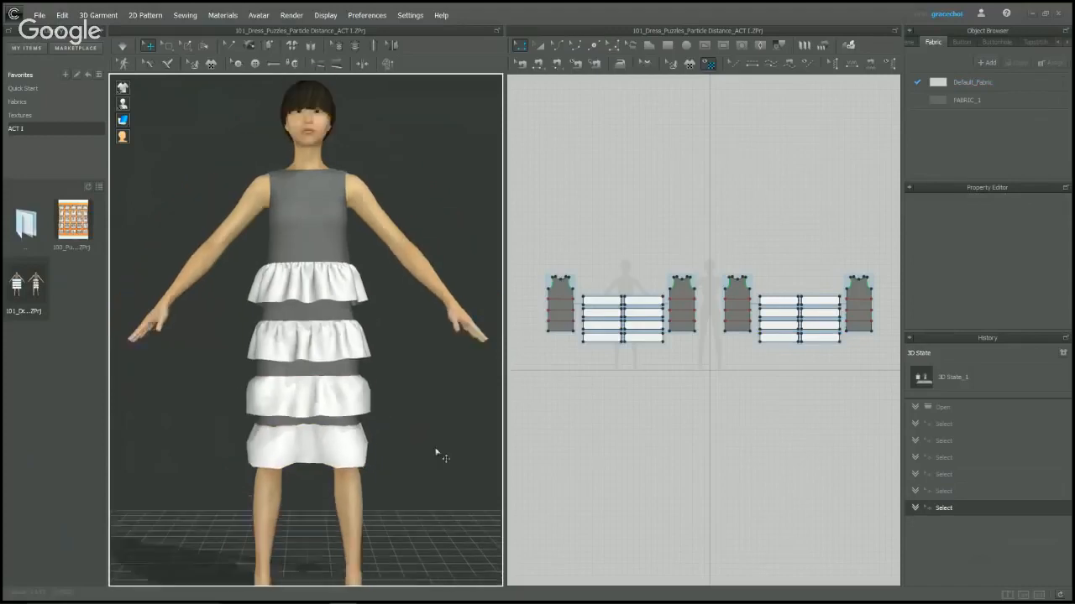
pyautogui.moveTo(391, 446); pyautogui.dragTo(518, 427, button='middle')
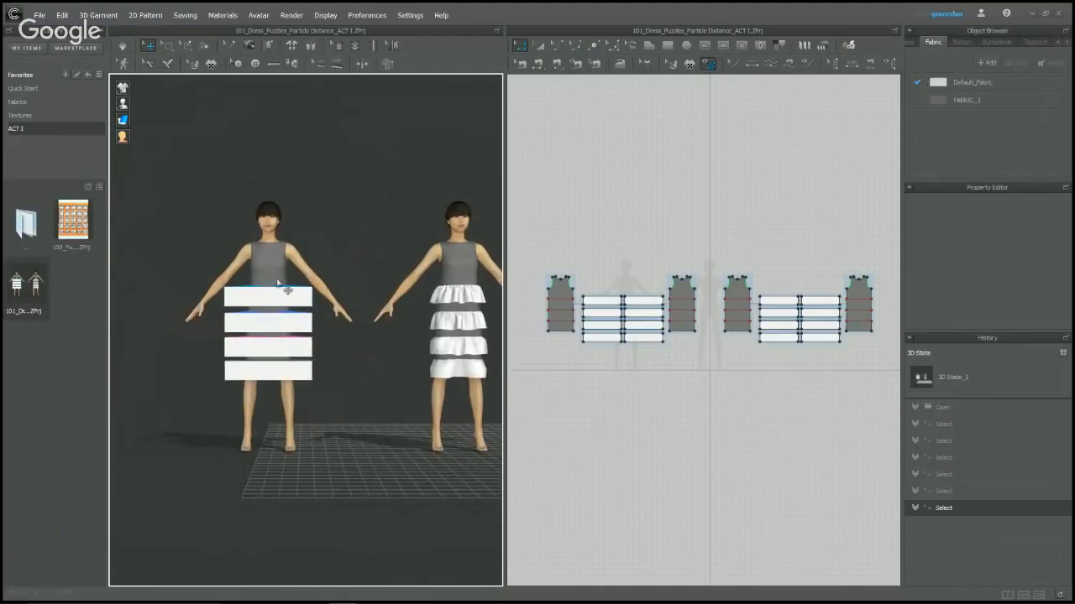
pyautogui.moveTo(373, 313); pyautogui.dragTo(299, 296, button='middle')
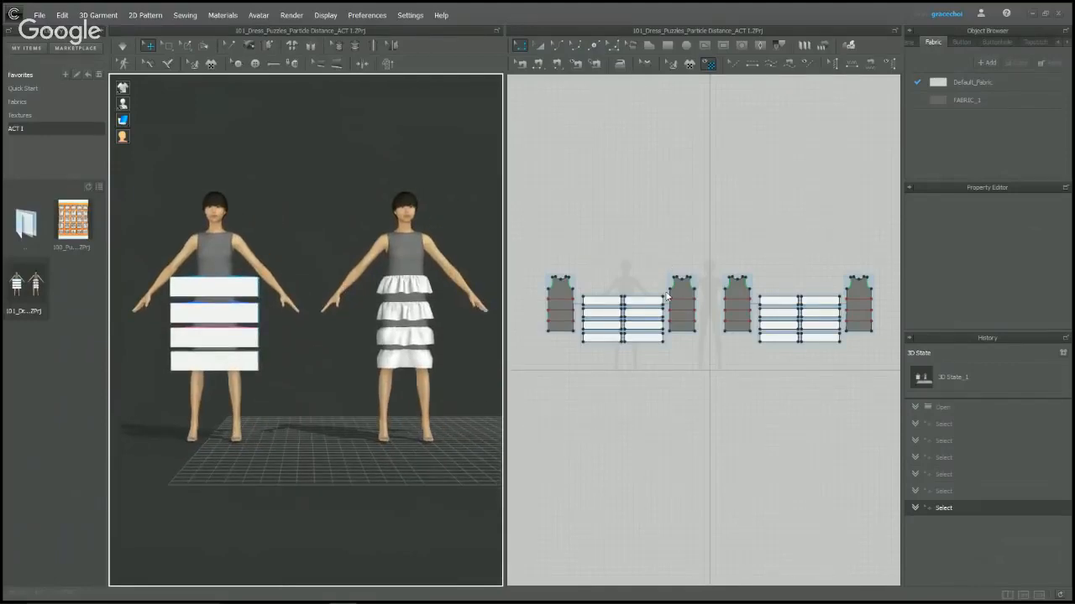
pyautogui.scroll(5, 650, 300)
pyautogui.click(640, 275)
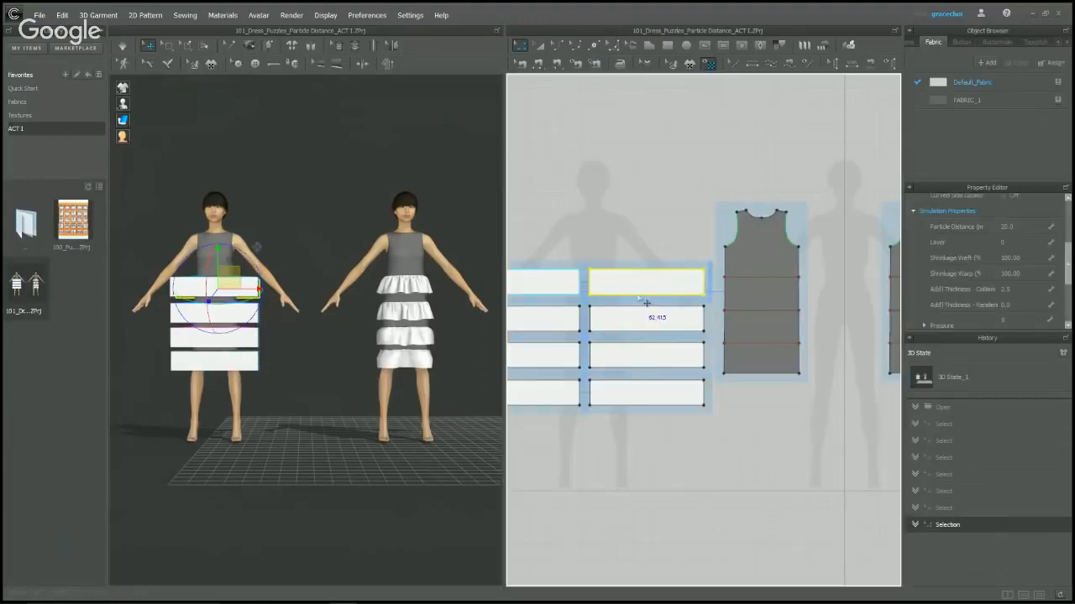
pyautogui.doubleClick(1022, 227)
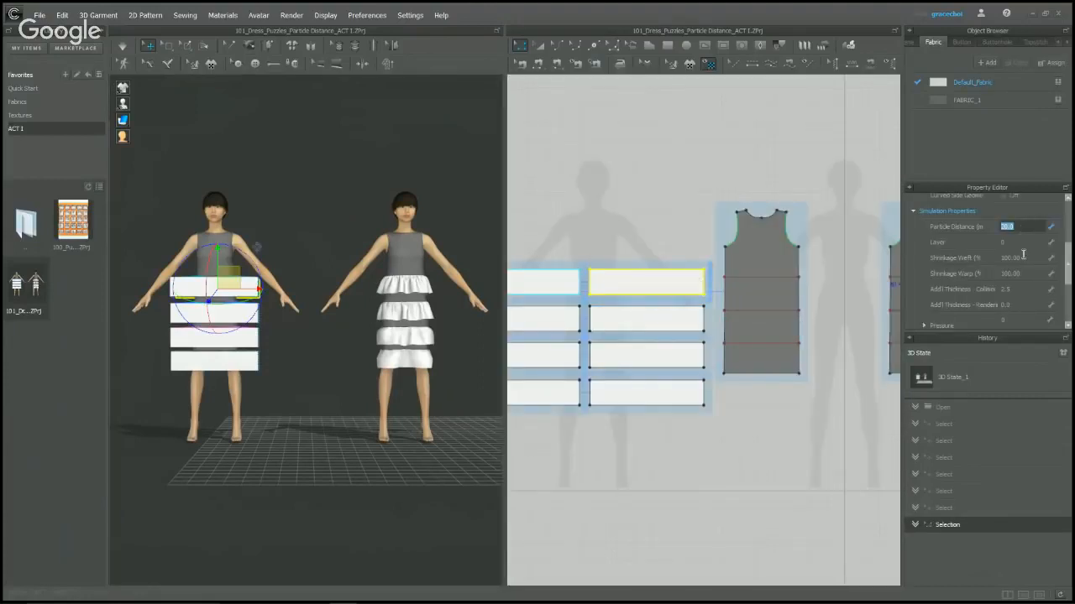
pyautogui.press('Return')
pyautogui.scroll(-2, 1023, 254)
# Check the particle distances of the ruffle tiers on the reference dress once more, using their 2D patterns.
pyautogui.scroll(-5, 857, 269)
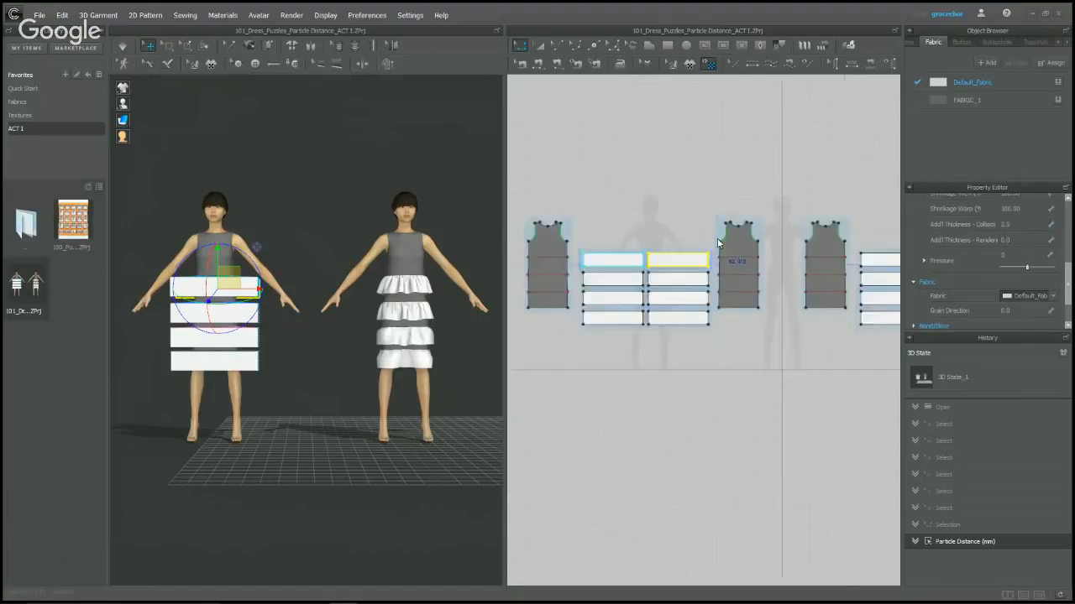
pyautogui.click(856, 255)
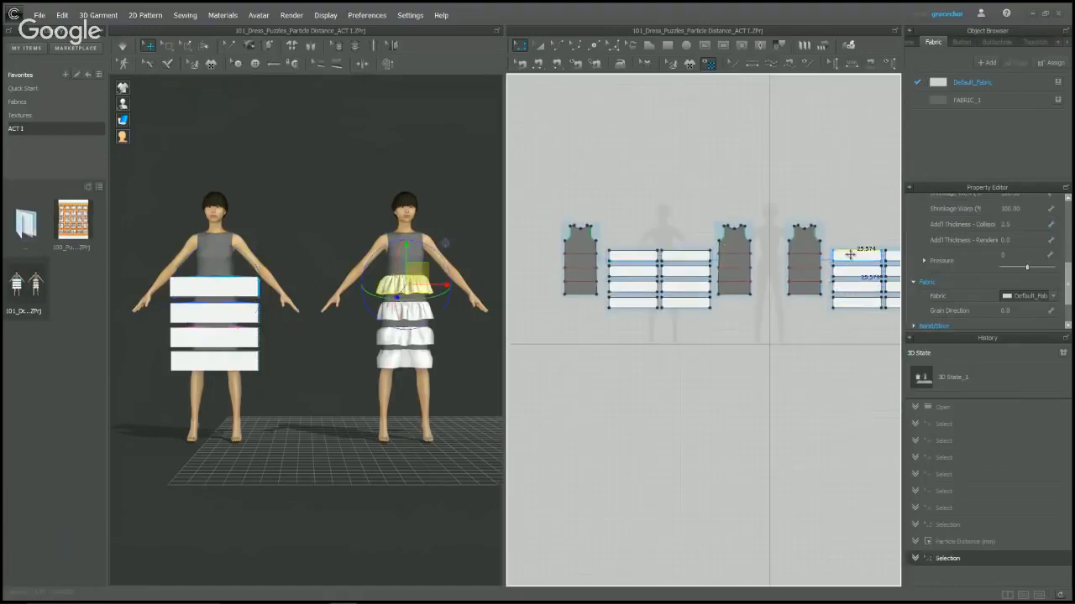
pyautogui.click(855, 255)
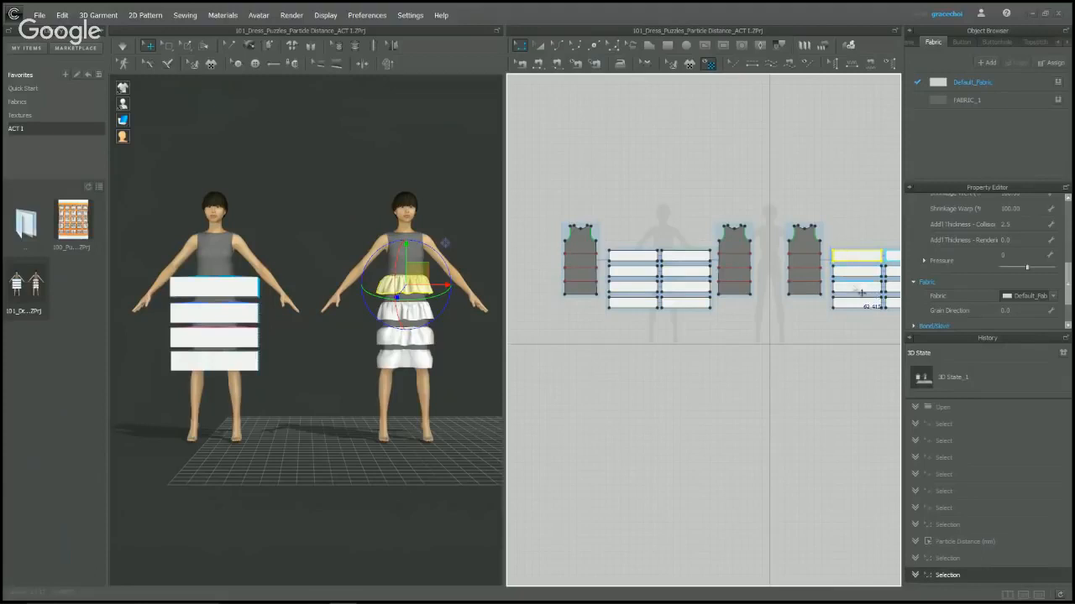
pyautogui.click(539, 47)
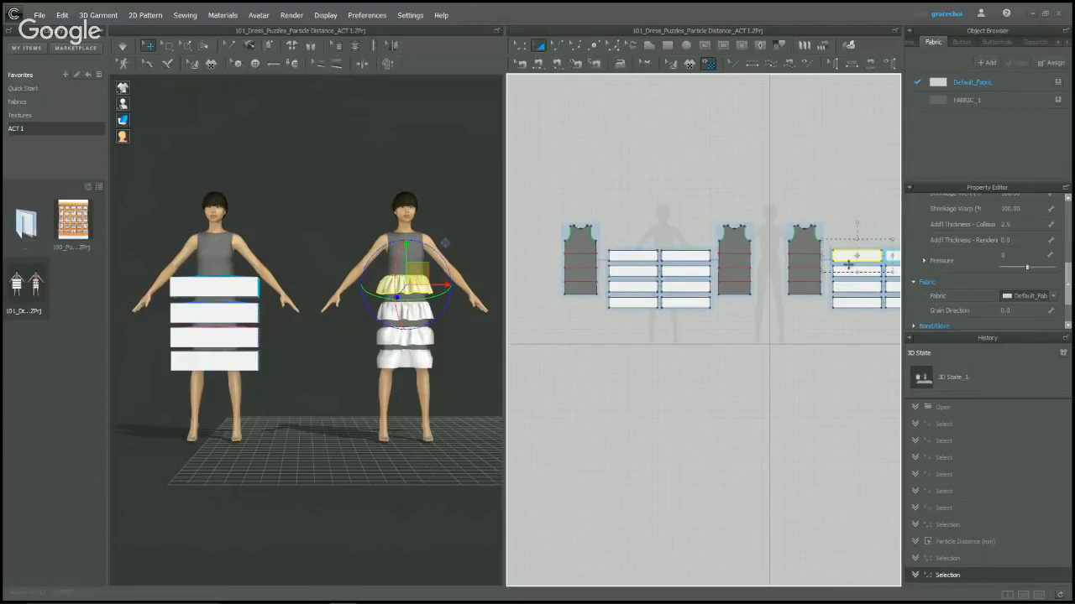
pyautogui.click(868, 271)
pyautogui.scroll(3, 996, 240)
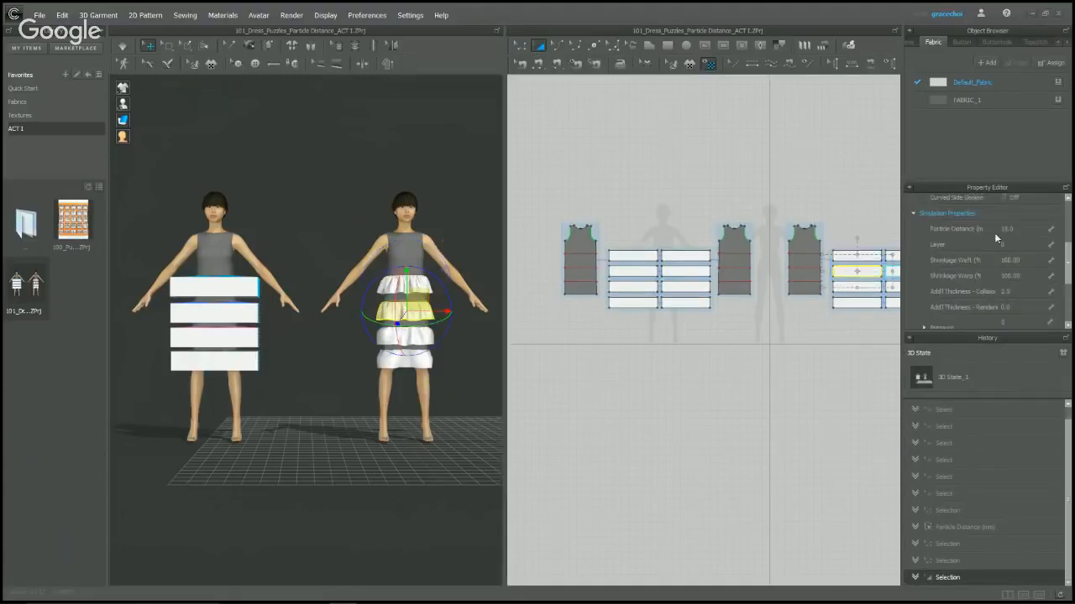
pyautogui.click(850, 292)
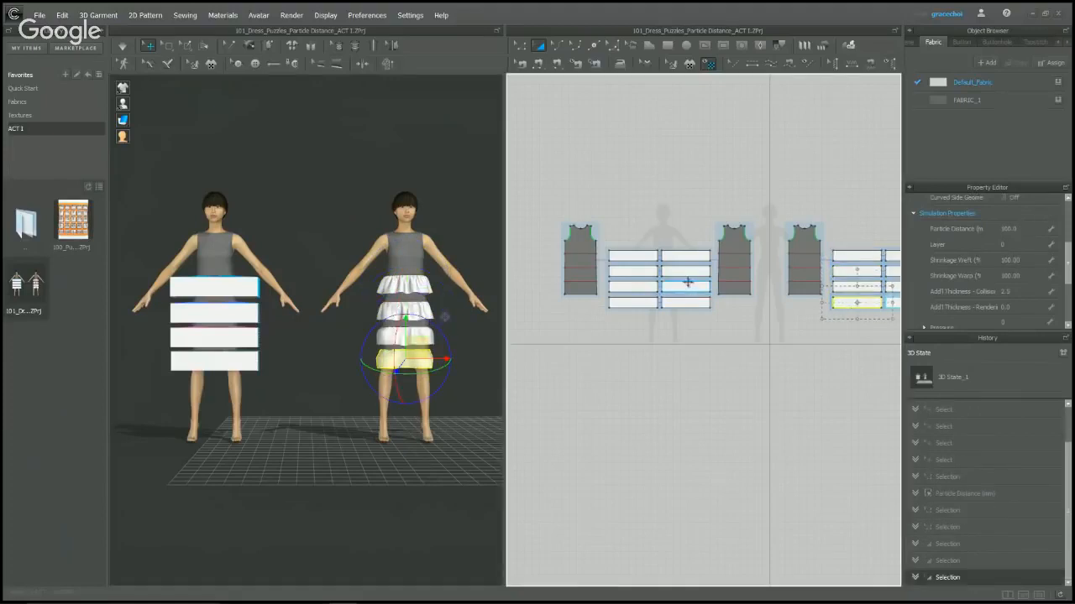
# Set the particle distance of the unsimulated dress's second ruffle tier to match the same tier on the reference dress.
pyautogui.click(685, 271)
pyautogui.click(1020, 225)
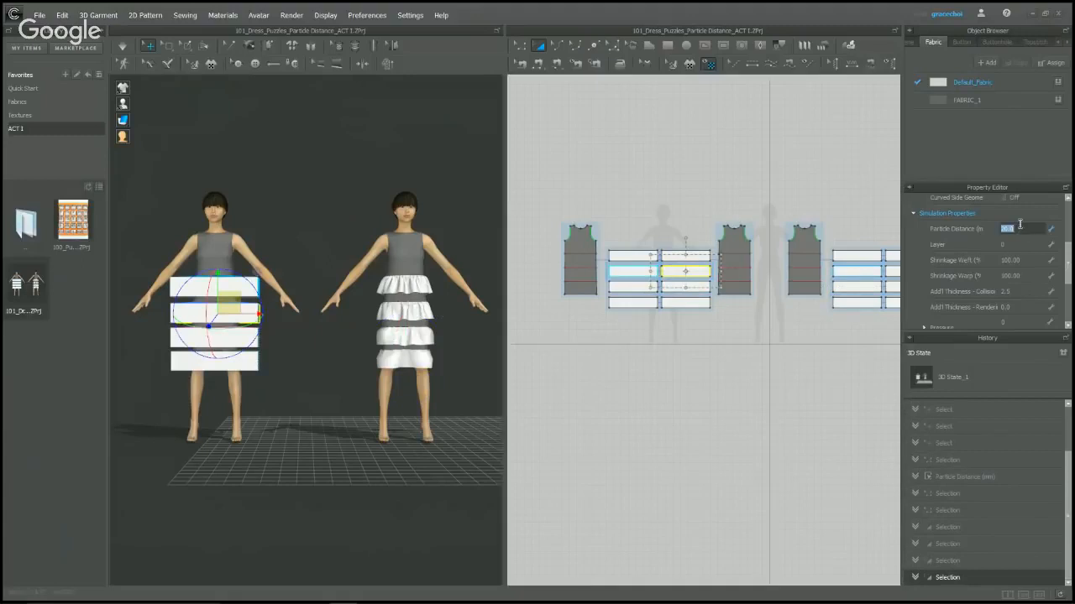
pyautogui.write('10')
pyautogui.press('Return')
pyautogui.scroll(-2, 1023, 213)
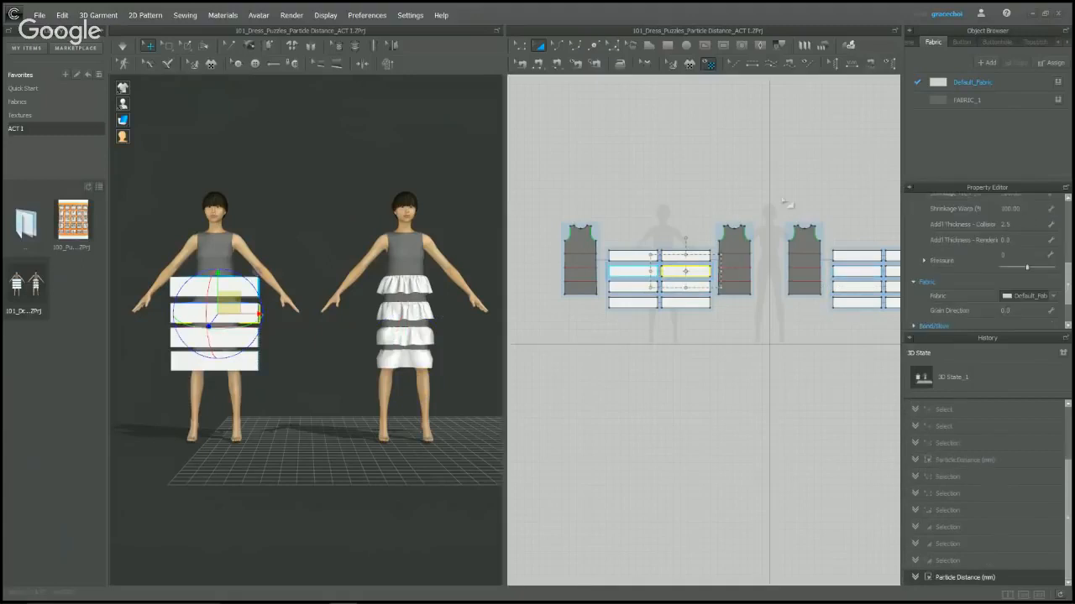
# Set the particle distance of the third ruffle tier to match the third tier on the reference dress.
pyautogui.click(699, 286)
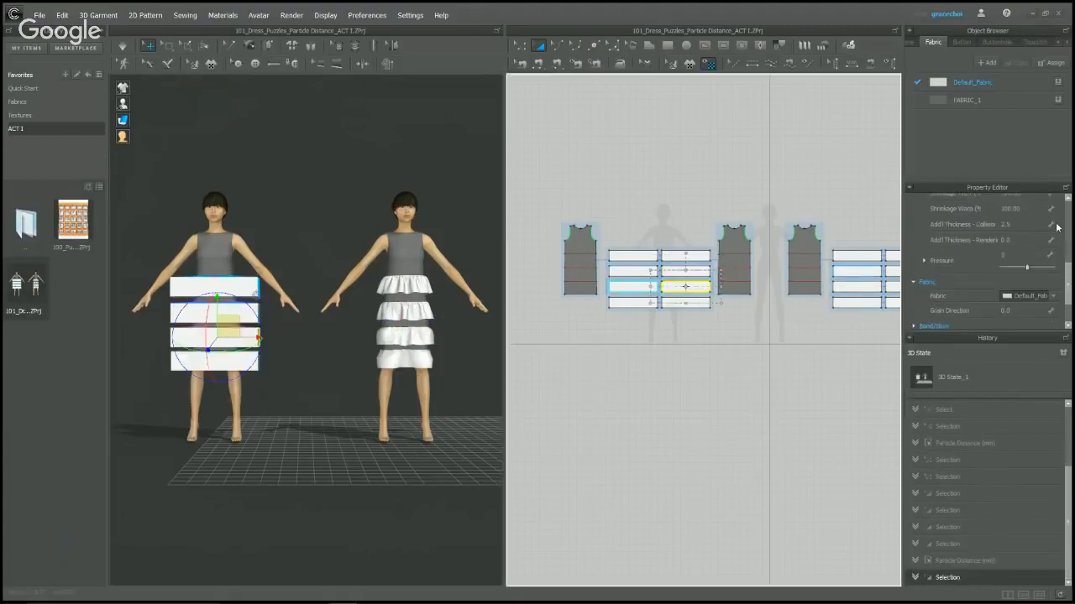
pyautogui.scroll(2, 1012, 222)
pyautogui.click(1015, 197)
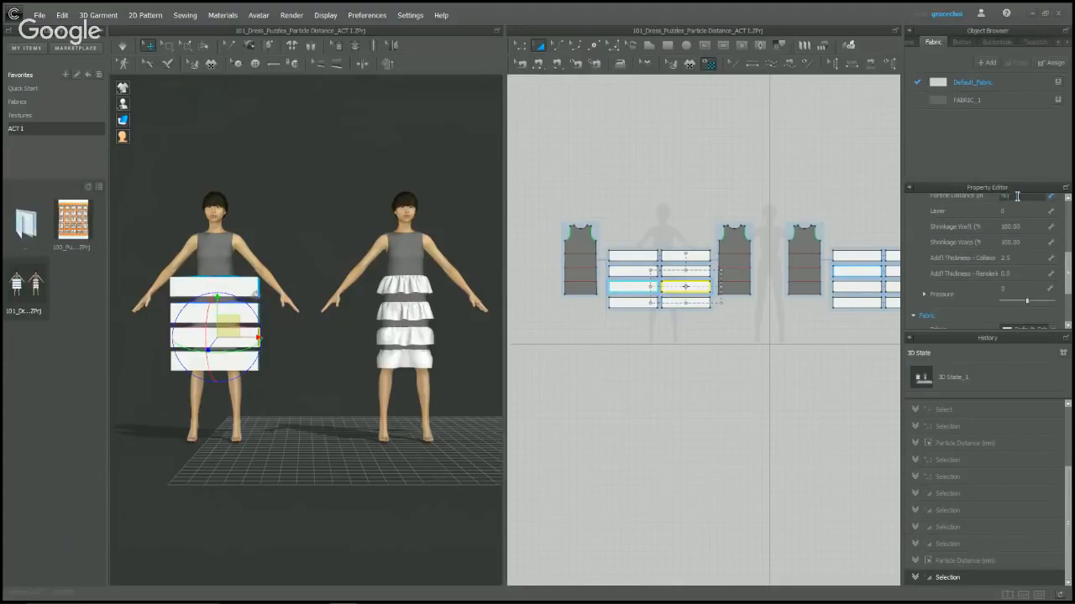
pyautogui.write('10')
pyautogui.press('Return')
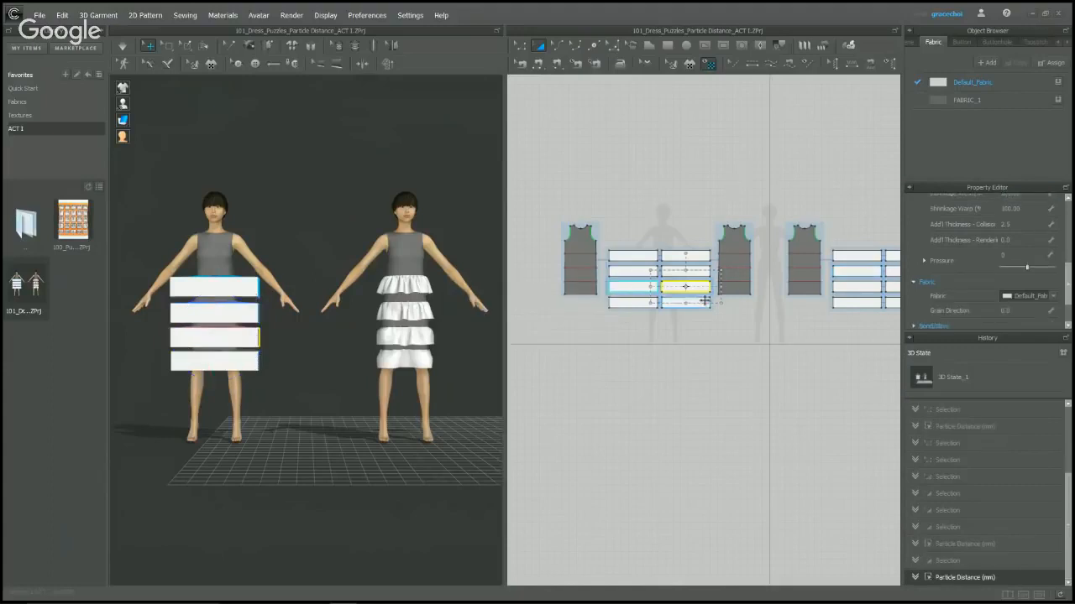
# Set the particle distance of the unsimulated dress's lowest ruffle tier to 100 mm.
pyautogui.click(698, 303)
pyautogui.scroll(2, 1008, 252)
pyautogui.click(1022, 298)
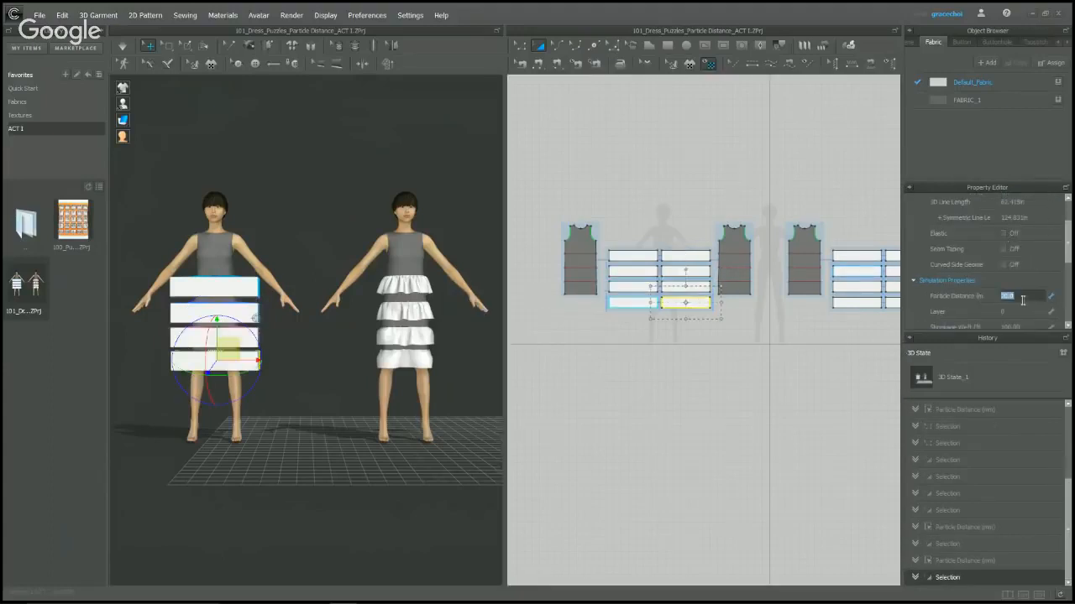
pyautogui.write('10')
pyautogui.press('Return')
pyautogui.scroll(-3, 1021, 298)
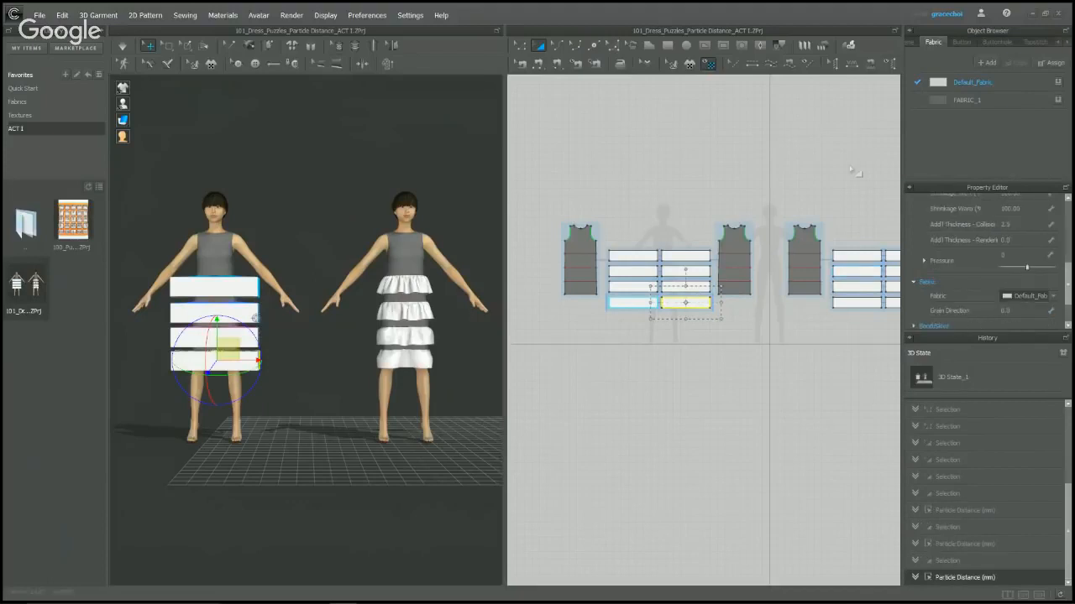
# Deselect the patterns and simulate the dress so its ruffles drape around the avatar.
pyautogui.click(669, 185)
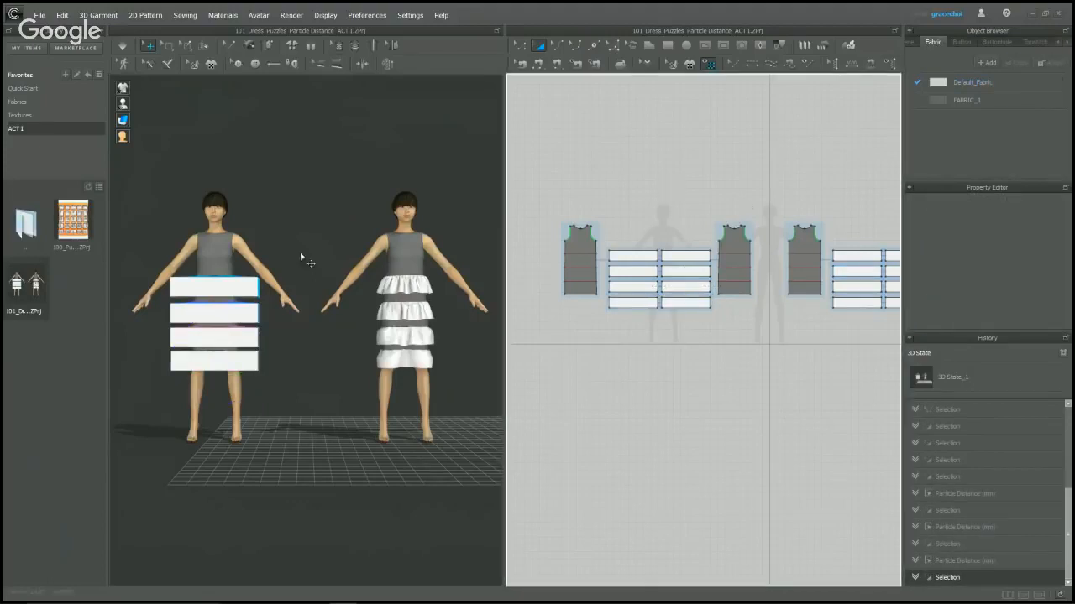
pyautogui.moveTo(310, 262); pyautogui.dragTo(340, 377, button='right')
pyautogui.press('space')
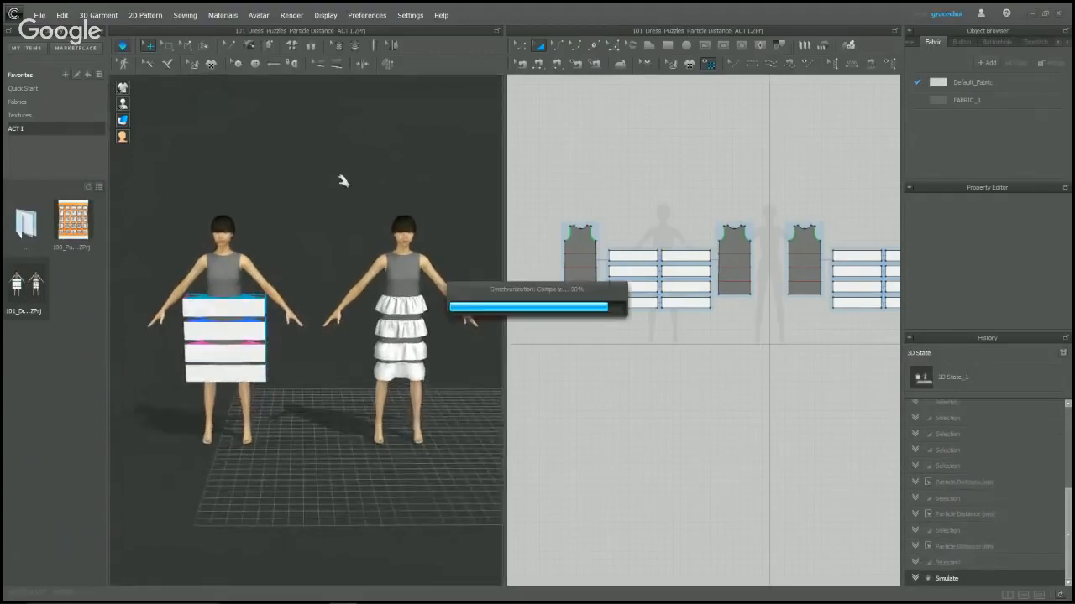
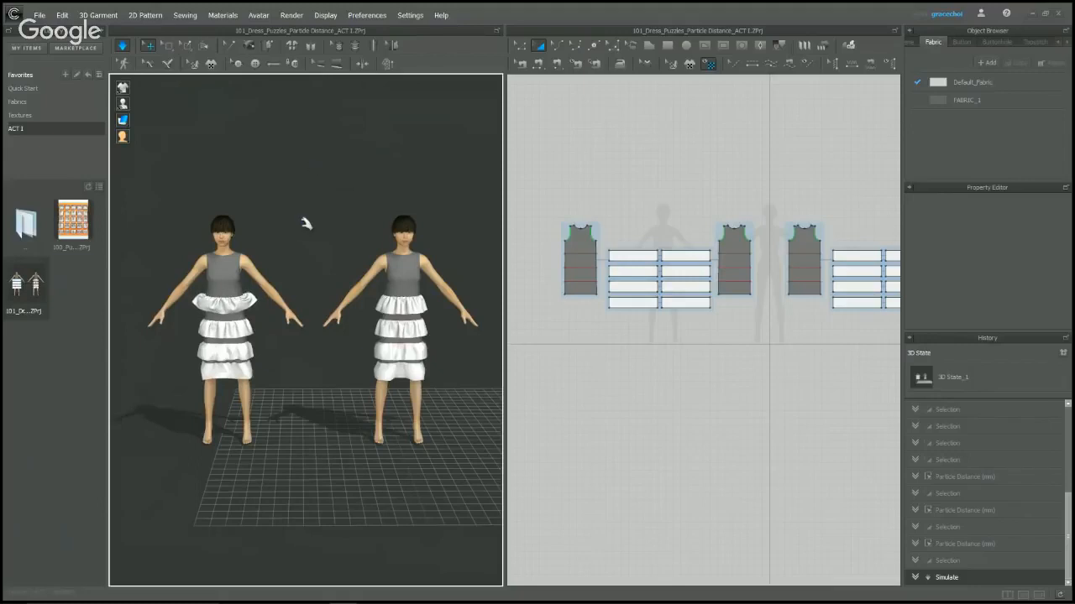
pyautogui.scroll(5, 307, 222)
pyautogui.moveTo(308, 224); pyautogui.dragTo(429, 243, button='middle')
pyautogui.scroll(3, 429, 243)
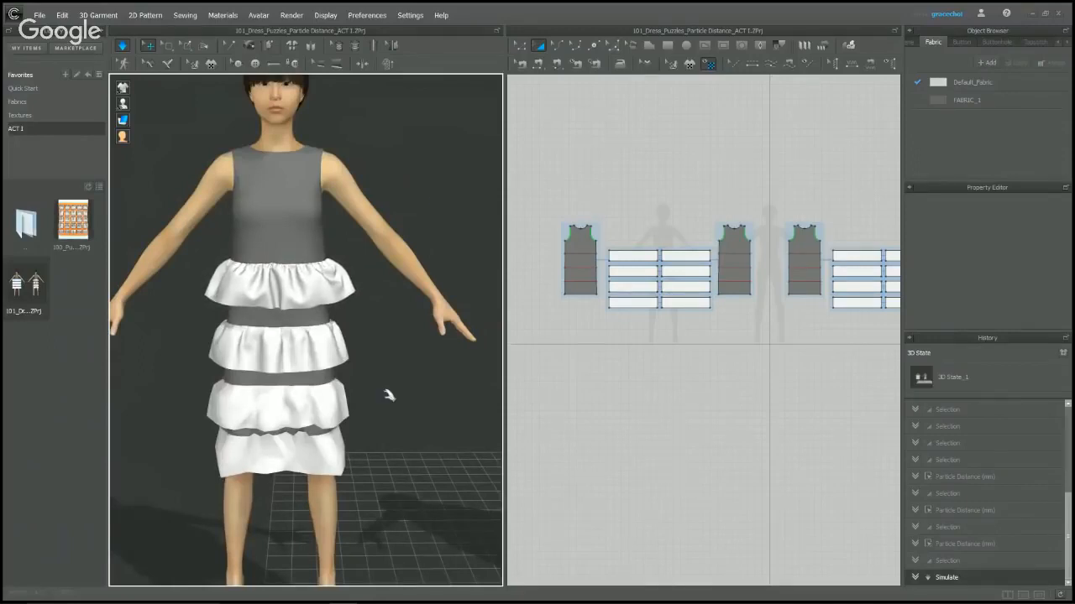
# Pull out the uppermost and lowest ruffles during simulation to settle their folds, and stop the simulation.
pyautogui.click(341, 455)
pyautogui.moveTo(366, 454); pyautogui.dragTo(396, 421)
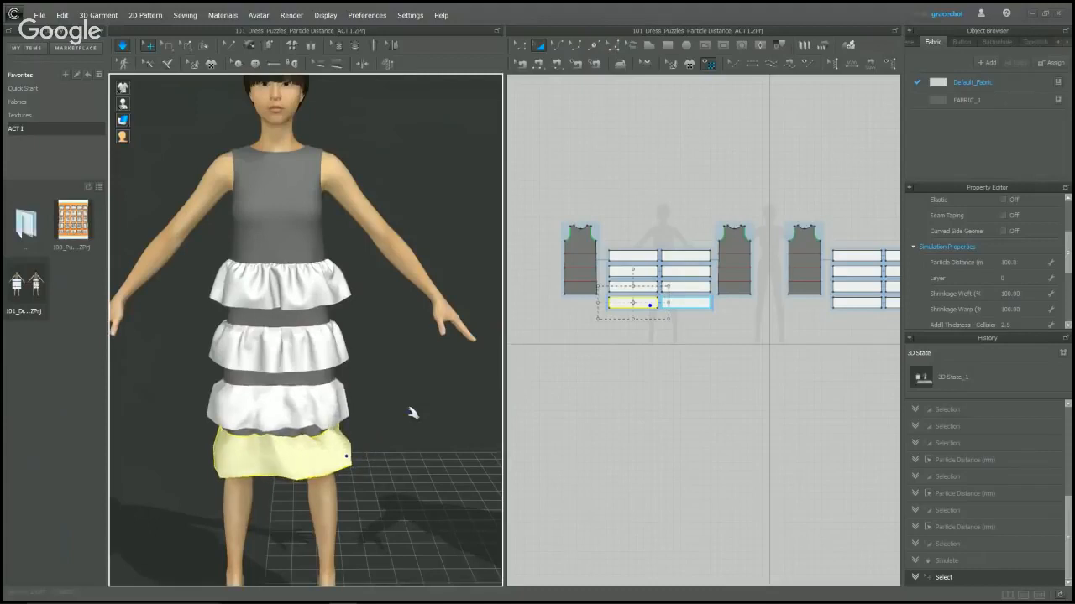
pyautogui.click(407, 318)
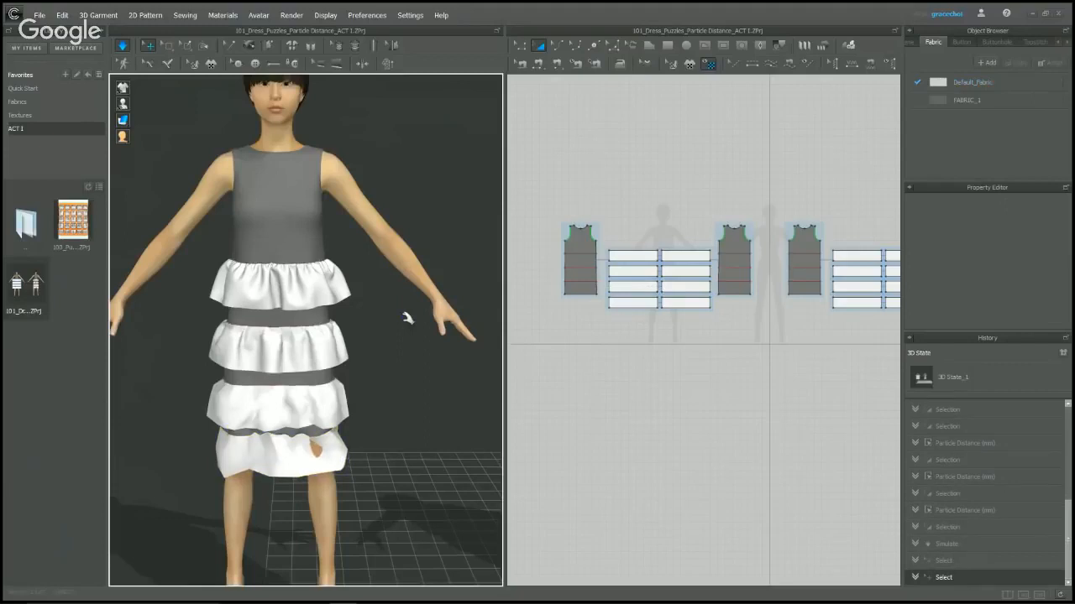
pyautogui.click(351, 294)
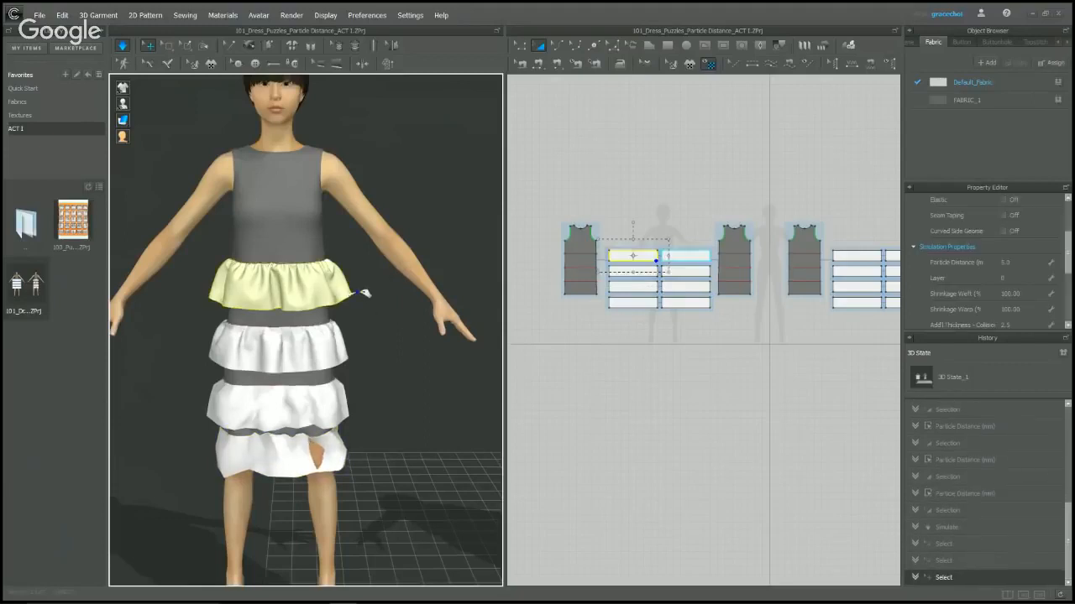
pyautogui.moveTo(371, 287); pyautogui.dragTo(382, 262)
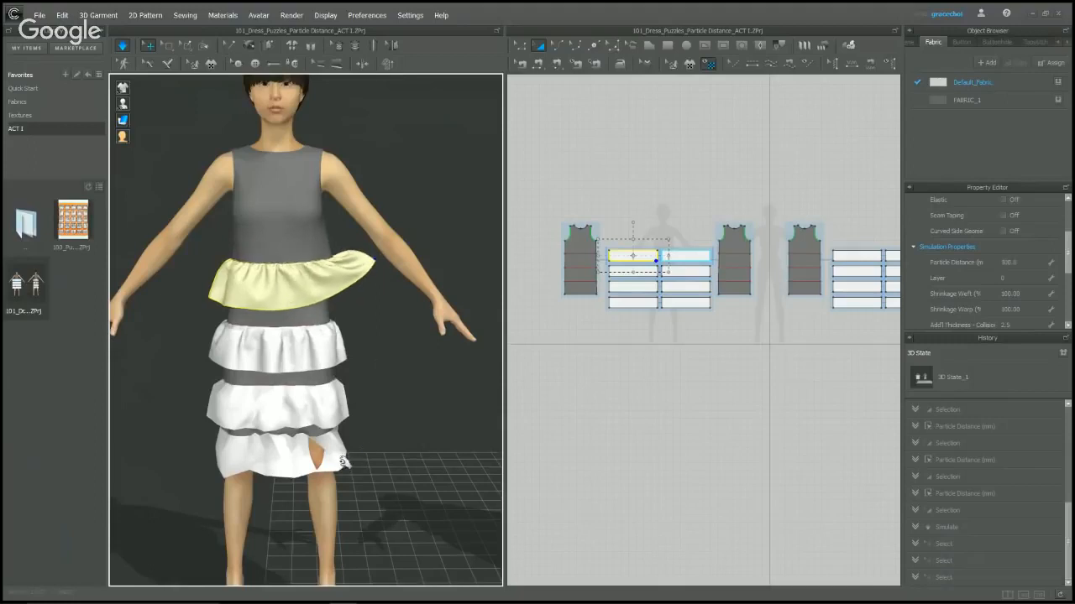
pyautogui.click(370, 464)
pyautogui.moveTo(370, 463); pyautogui.dragTo(427, 461)
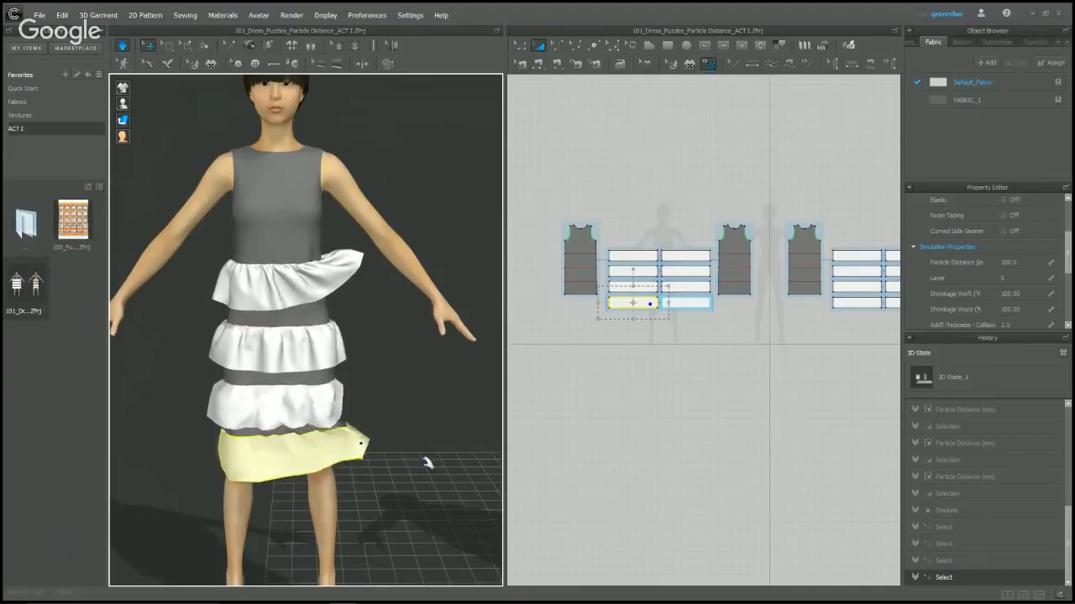
pyautogui.moveTo(355, 455); pyautogui.dragTo(420, 445)
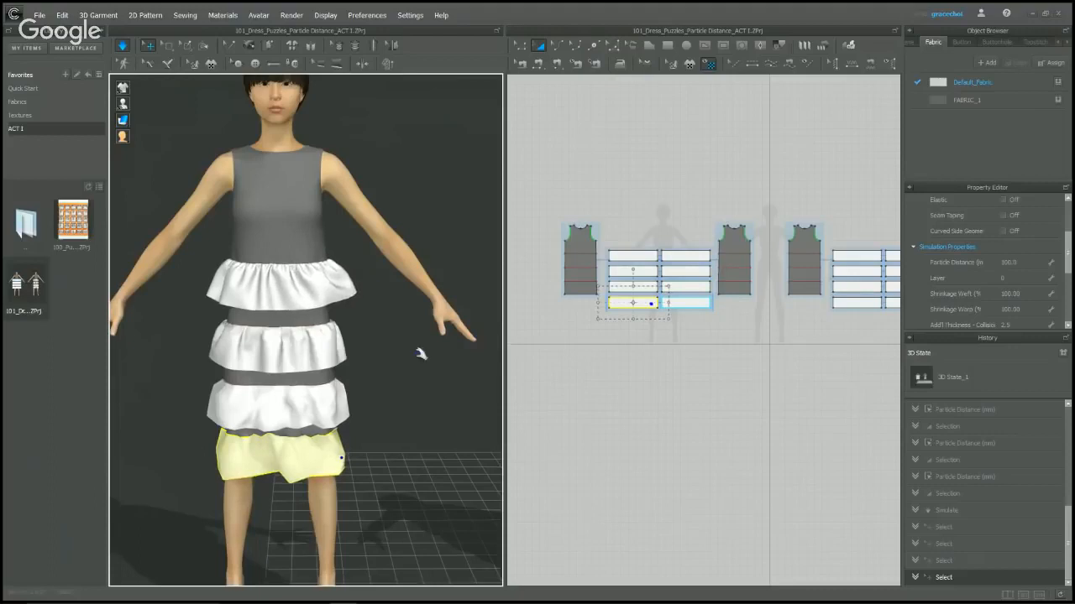
pyautogui.click(424, 353)
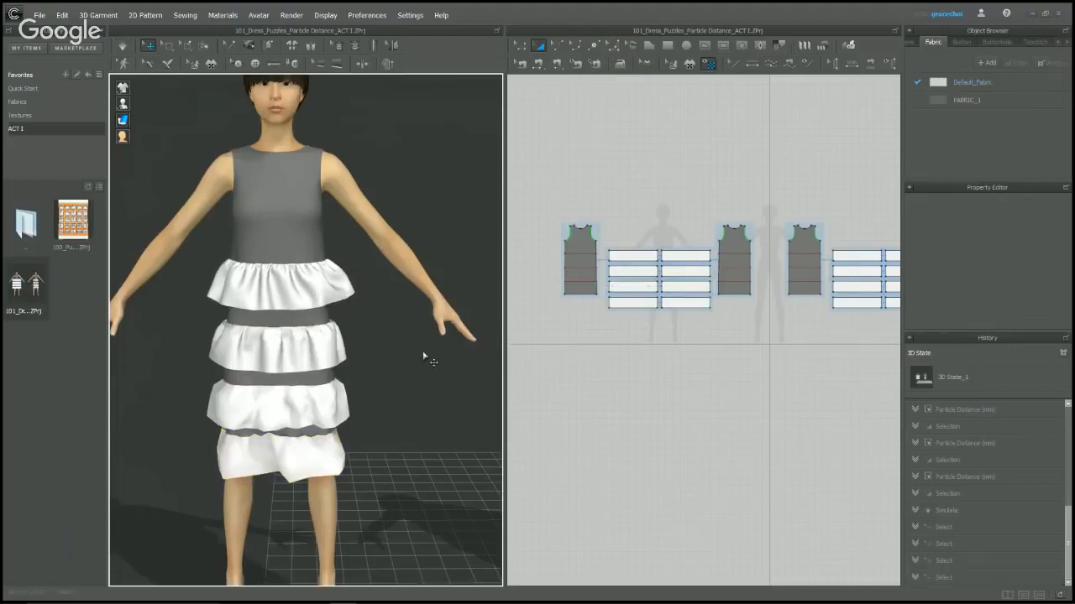
pyautogui.moveTo(456, 366); pyautogui.dragTo(438, 365, button='right')
pyautogui.scroll(-10, 454, 361)
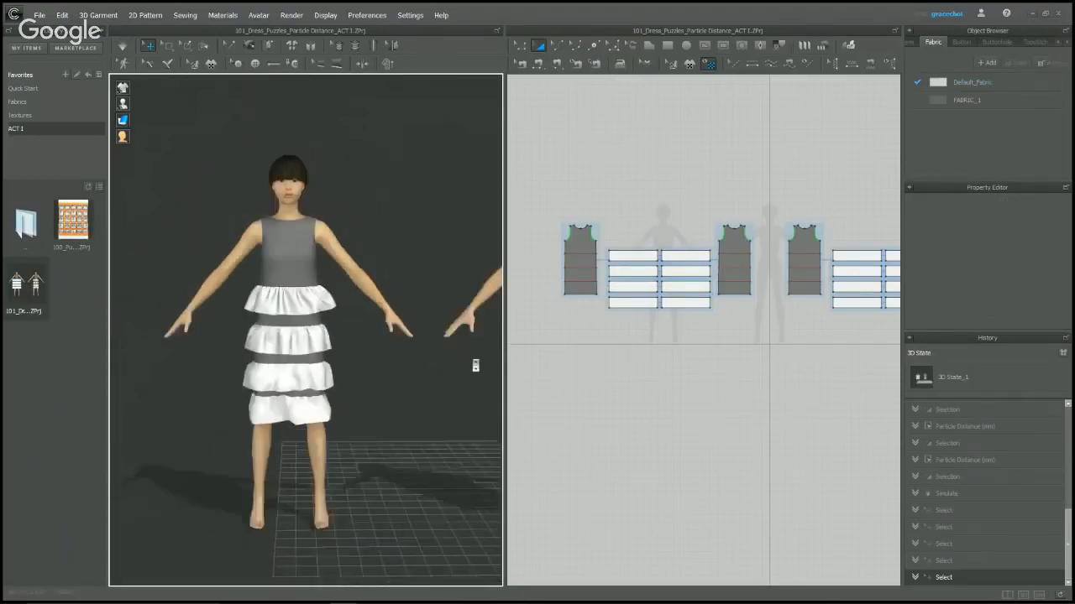
pyautogui.scroll(5, 399, 345)
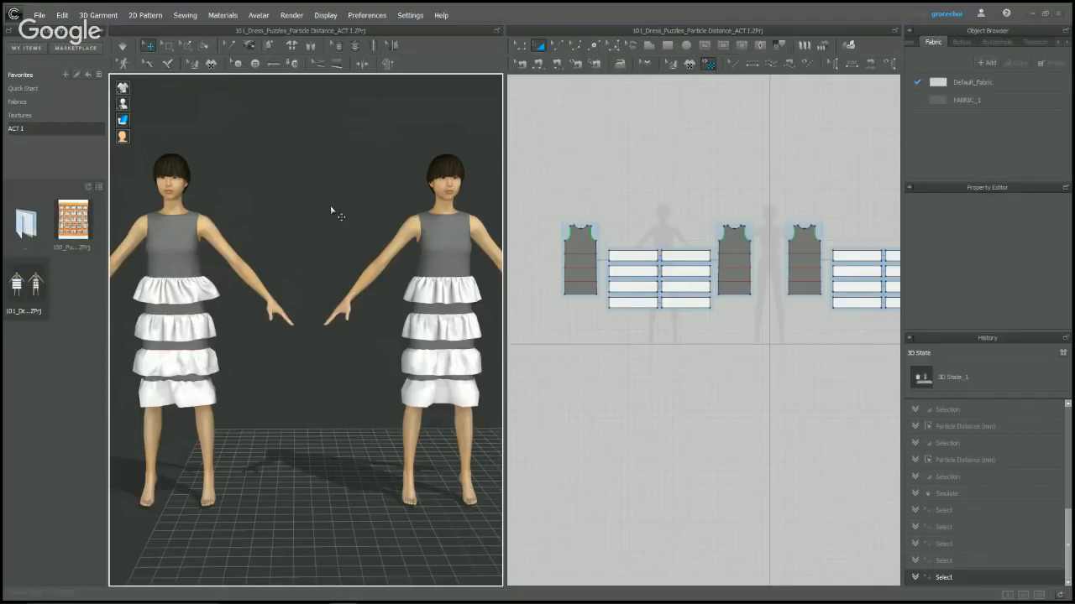
# Open the 100_Bag_Compilation_ACT I project from the Act I Compilation folder.
pyautogui.doubleClick(21, 229)
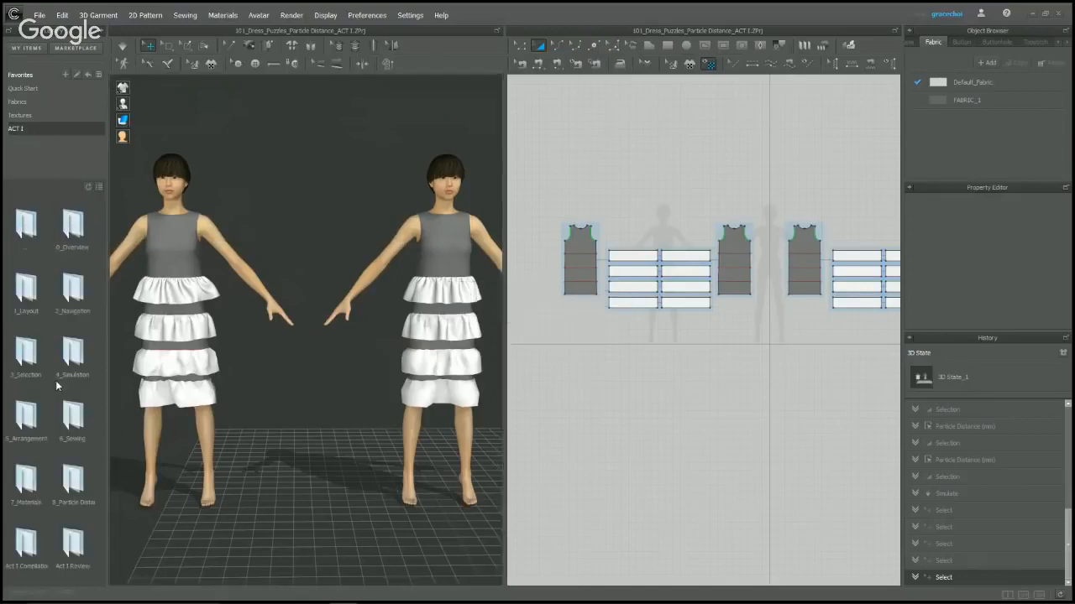
pyautogui.doubleClick(26, 543)
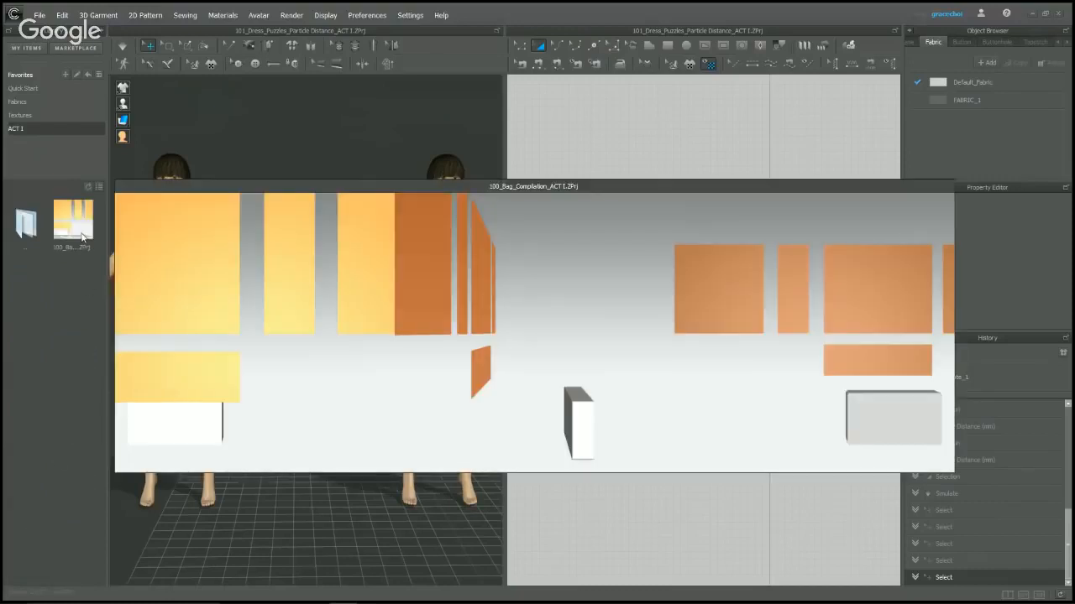
pyautogui.doubleClick(81, 239)
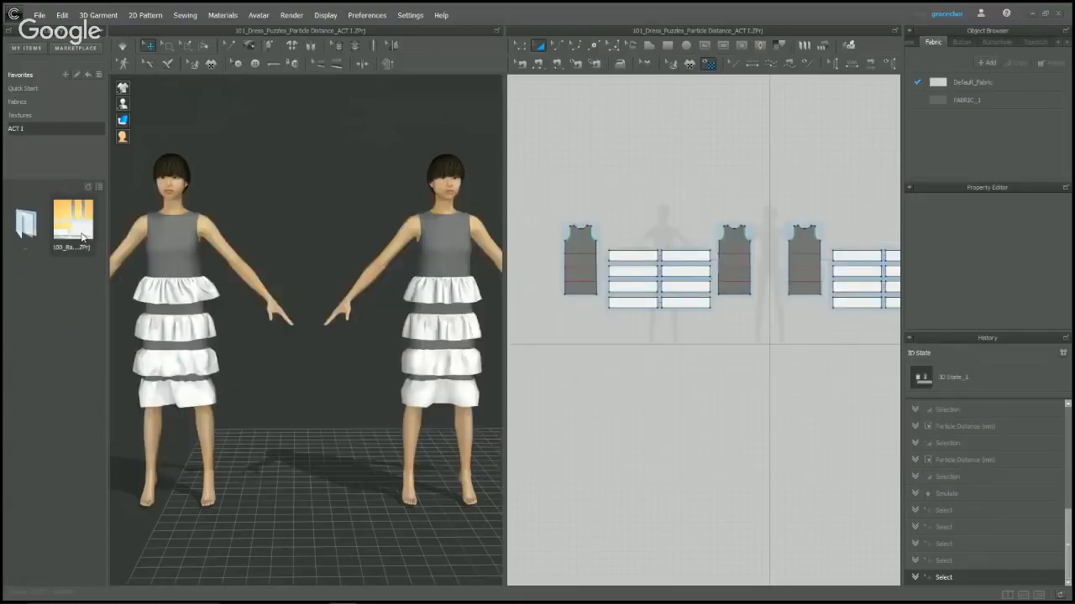
pyautogui.click(540, 324)
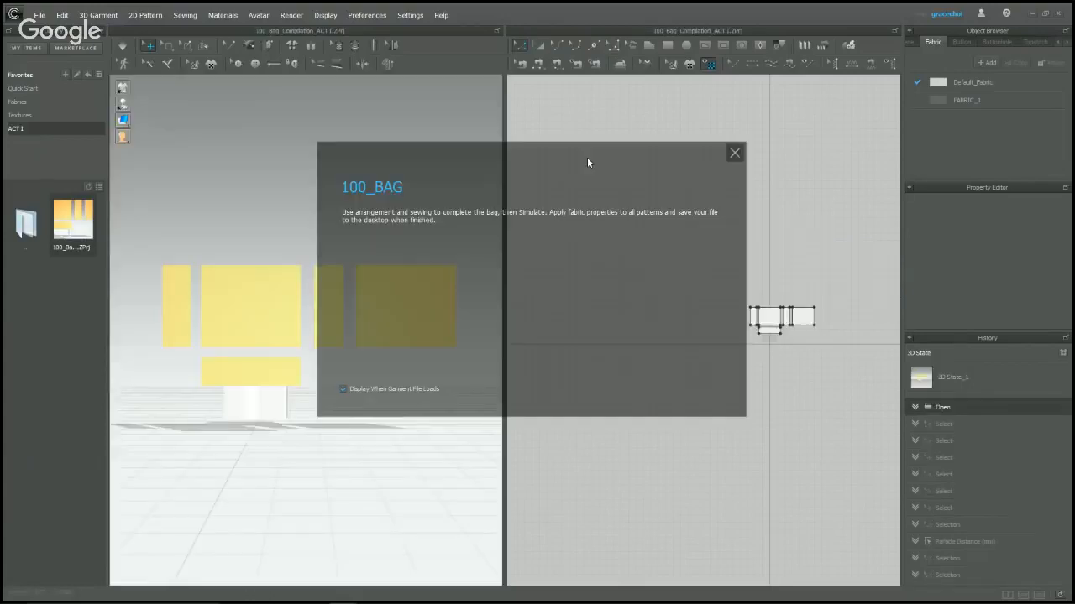
# Dismiss the 100_BAG instructions and widen the 3D garment window beside the 2D pattern window.
pyautogui.click(735, 153)
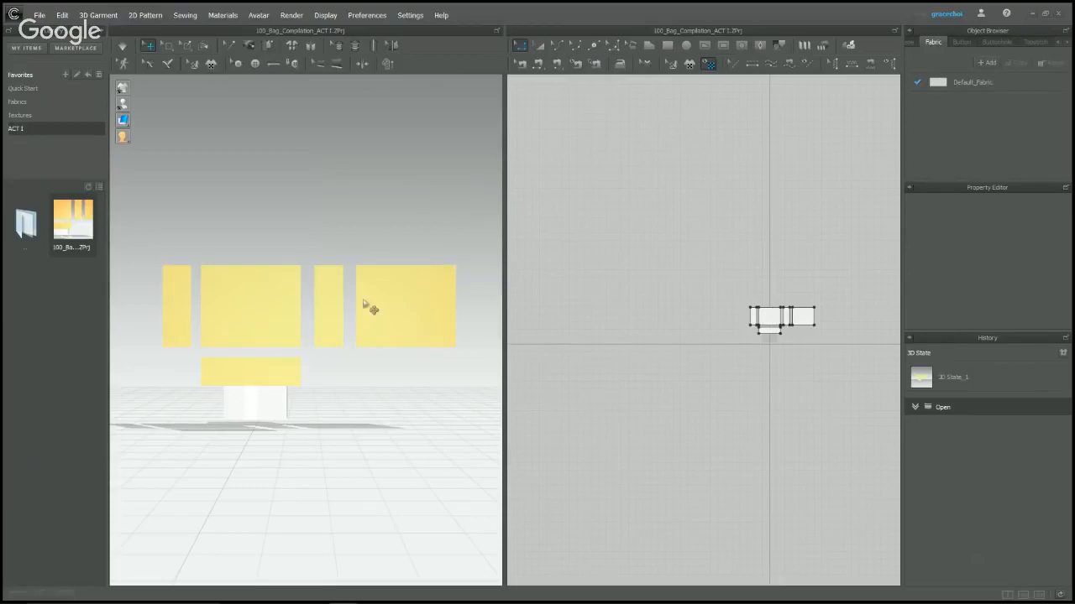
pyautogui.click(389, 310)
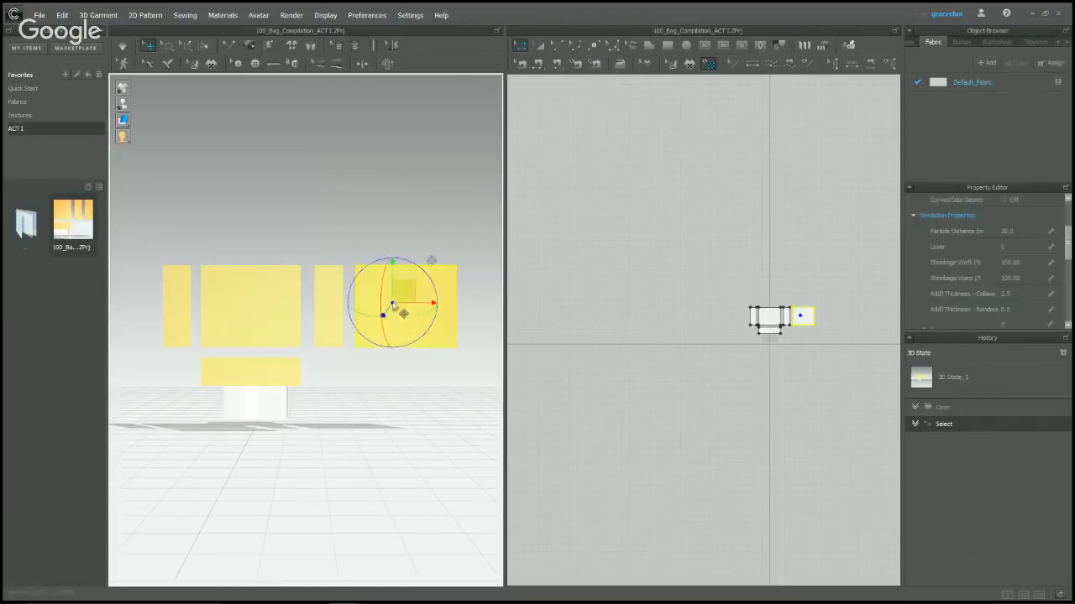
pyautogui.click(432, 142)
pyautogui.moveTo(389, 326); pyautogui.dragTo(568, 330, button='right')
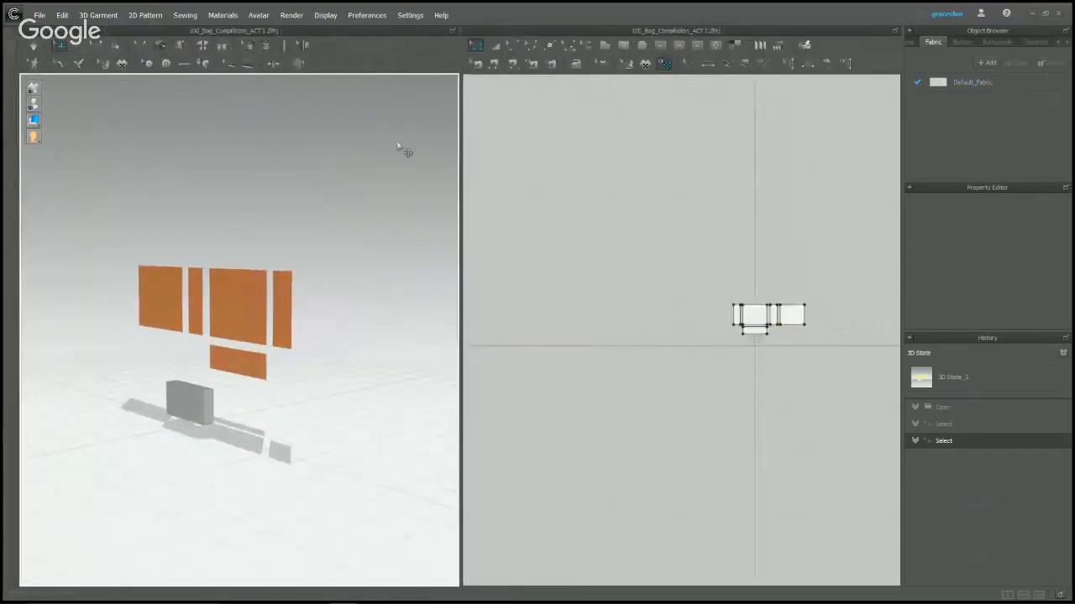
pyautogui.moveTo(401, 149); pyautogui.dragTo(479, 155, button='right')
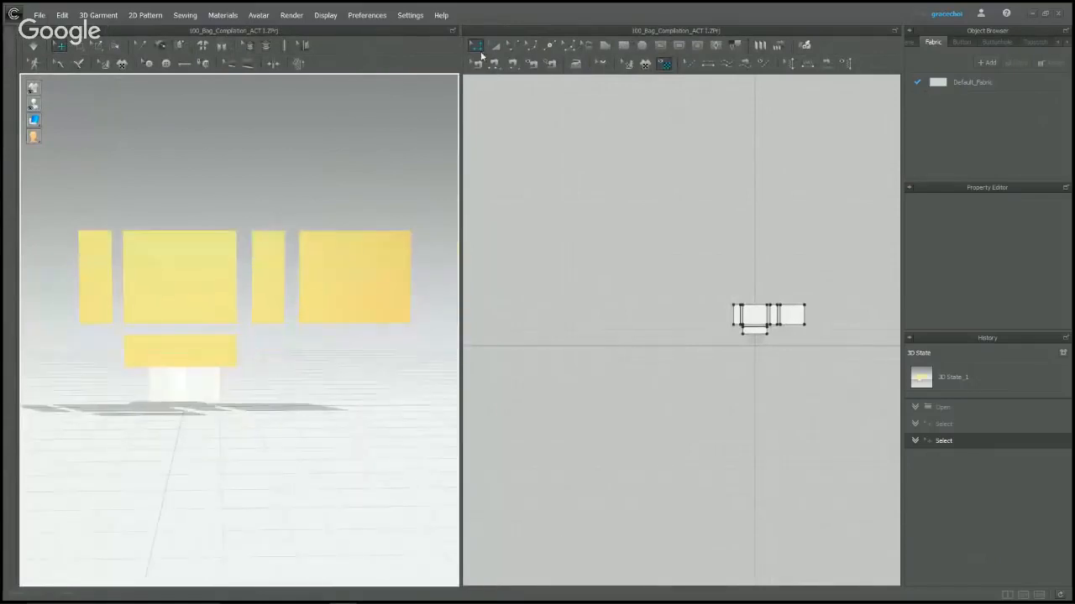
pyautogui.moveTo(460, 32); pyautogui.dragTo(521, 30)
pyautogui.moveTo(410, 263); pyautogui.dragTo(410, 262, button='right')
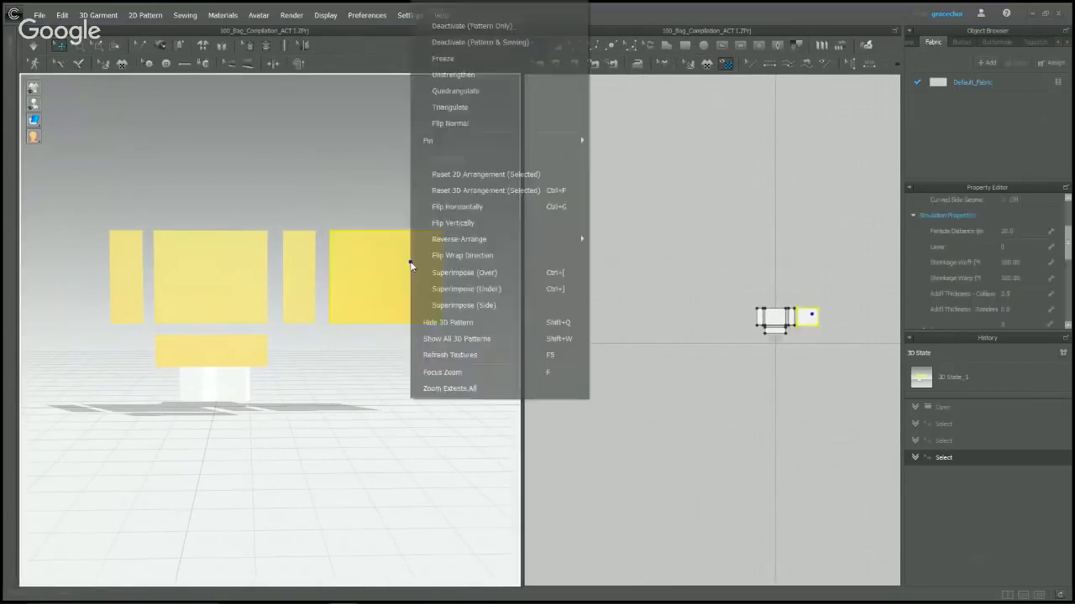
pyautogui.click(360, 157)
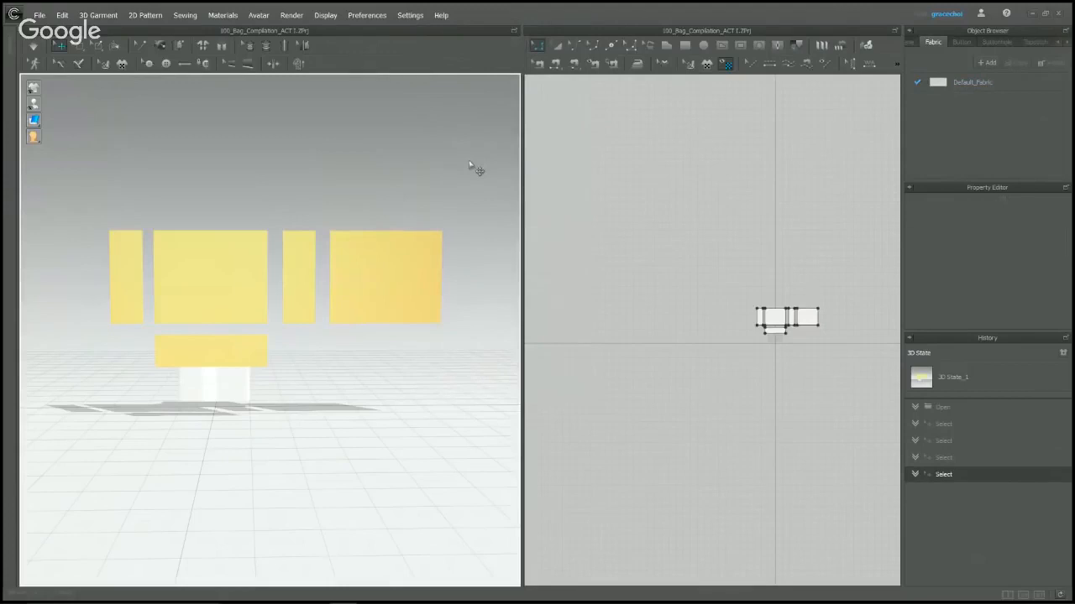
# Show the arrangement points and wrap the large front and back panels around the box avatar.
pyautogui.scroll(5, 736, 280)
pyautogui.moveTo(772, 288); pyautogui.dragTo(609, 180, button='middle')
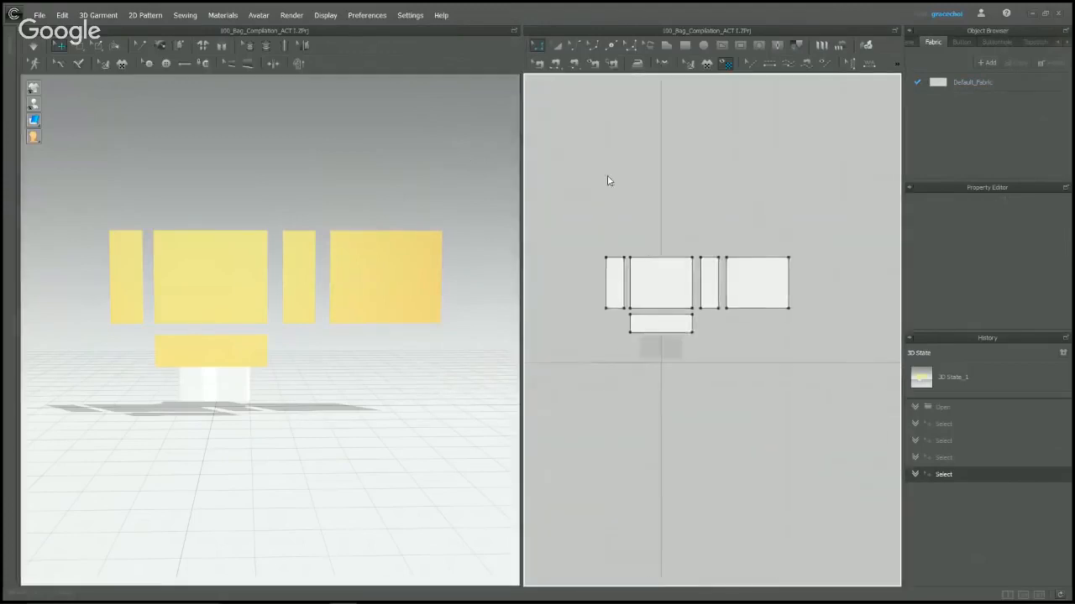
pyautogui.scroll(4, 612, 187)
pyautogui.moveTo(688, 263); pyautogui.dragTo(645, 204, button='middle')
pyautogui.scroll(-3, 646, 204)
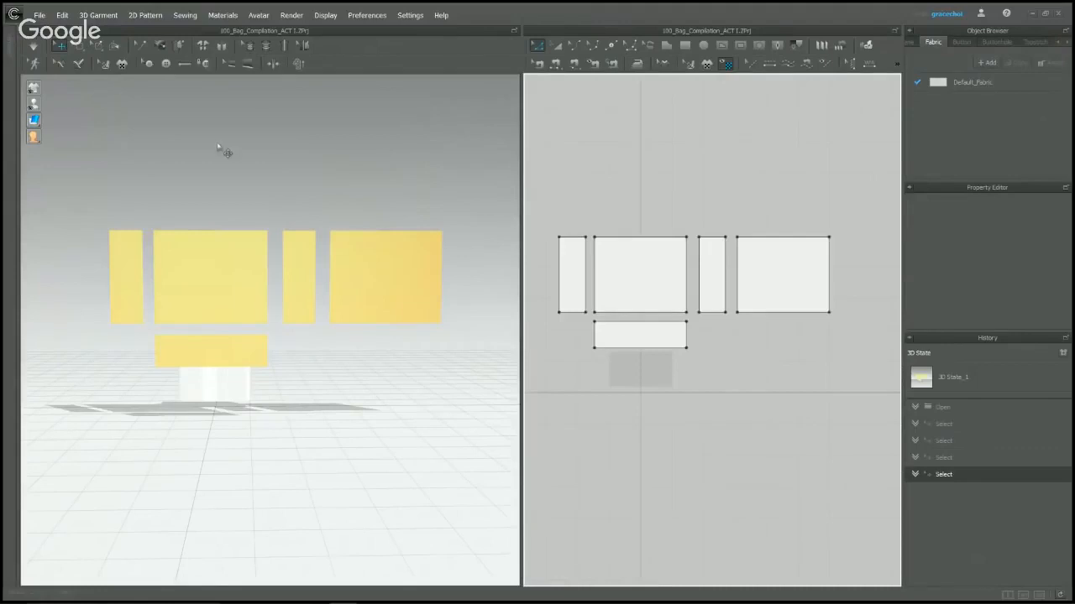
pyautogui.moveTo(33, 105)
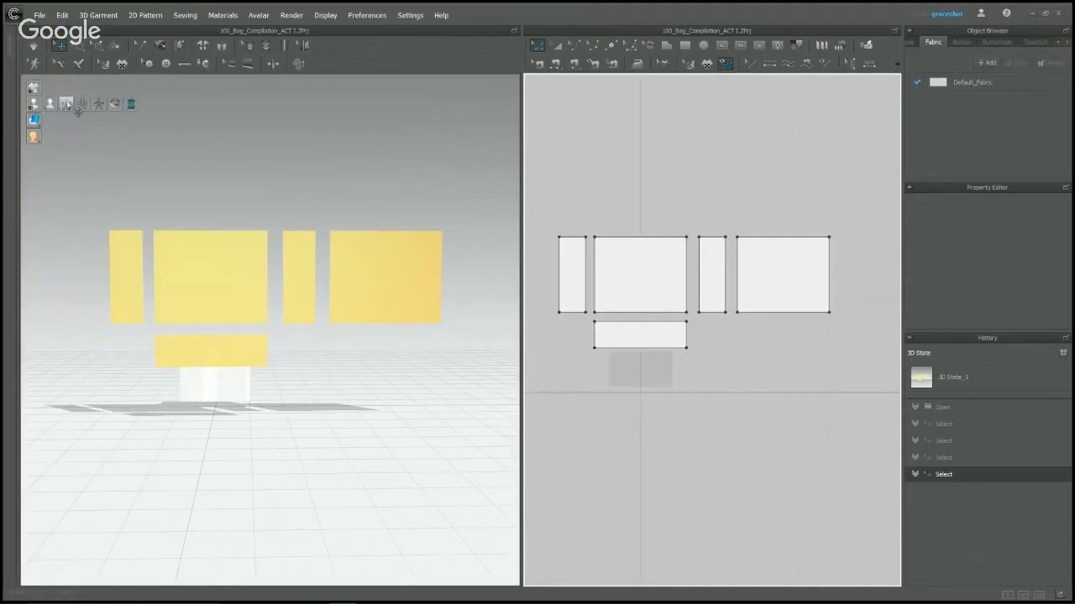
pyautogui.moveTo(298, 410); pyautogui.dragTo(342, 411, button='right')
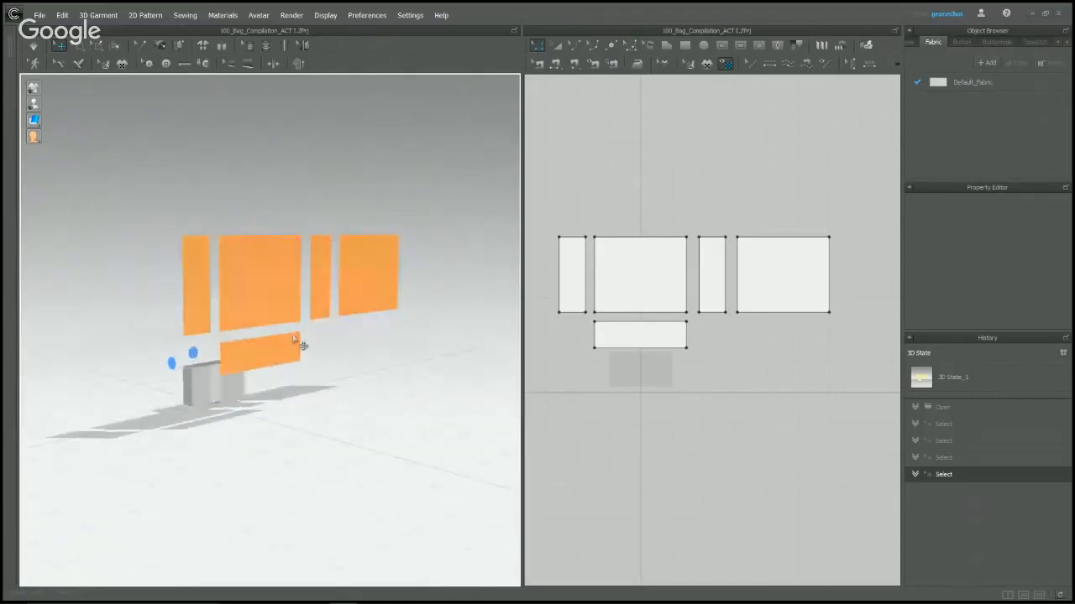
pyautogui.click(295, 339)
pyautogui.moveTo(295, 339); pyautogui.dragTo(478, 448, button='right')
pyautogui.click(156, 267)
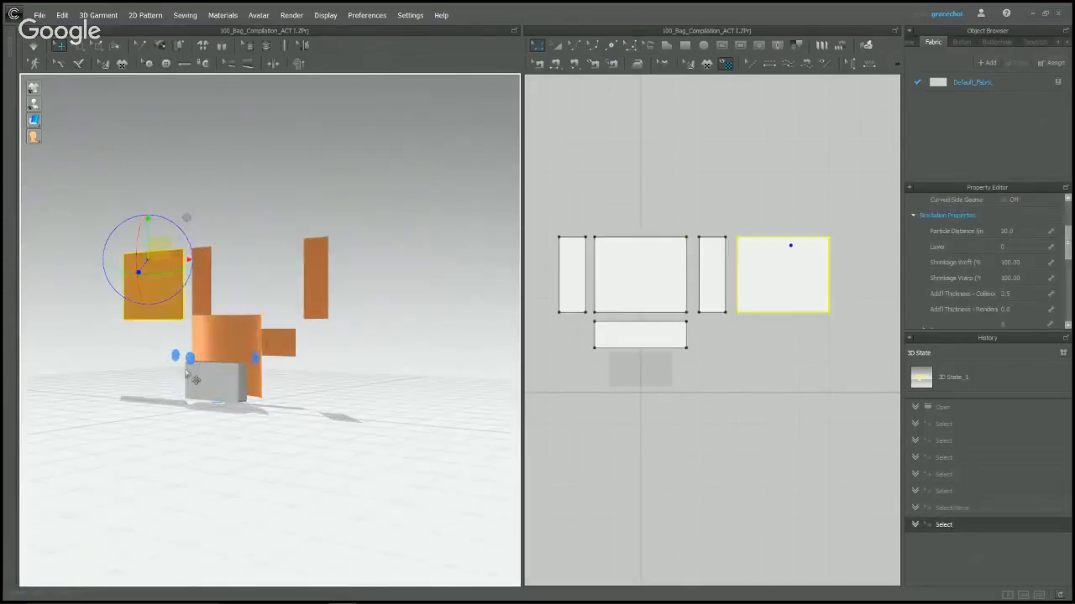
pyautogui.click(189, 359)
# Arrange the two narrow side panels on the arrangement points at either side of the box avatar.
pyautogui.click(324, 287)
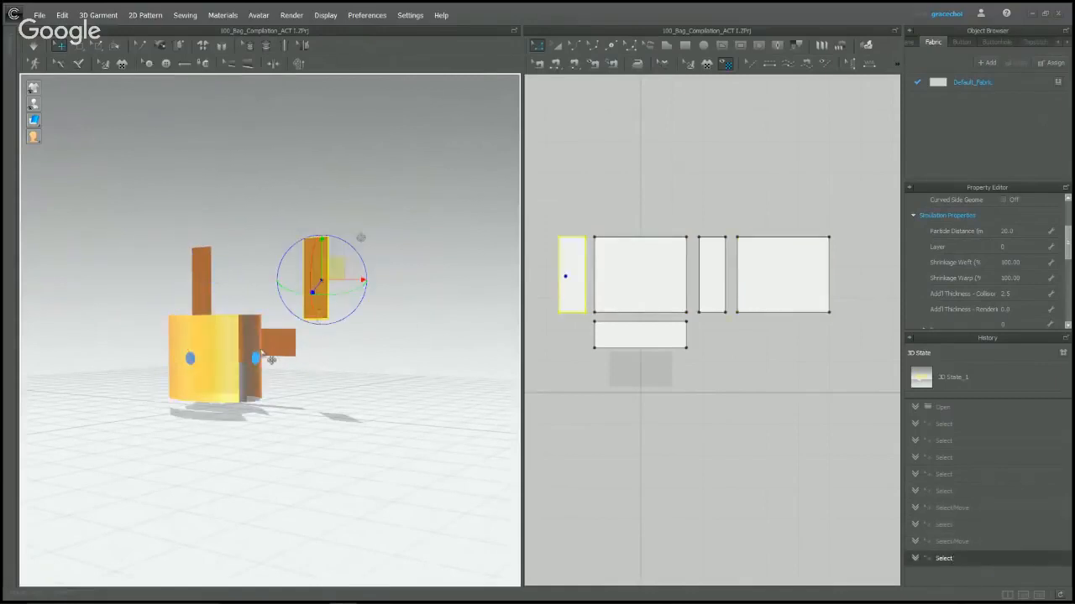
pyautogui.click(258, 357)
pyautogui.moveTo(239, 432); pyautogui.dragTo(336, 444, button='right')
pyautogui.click(110, 277)
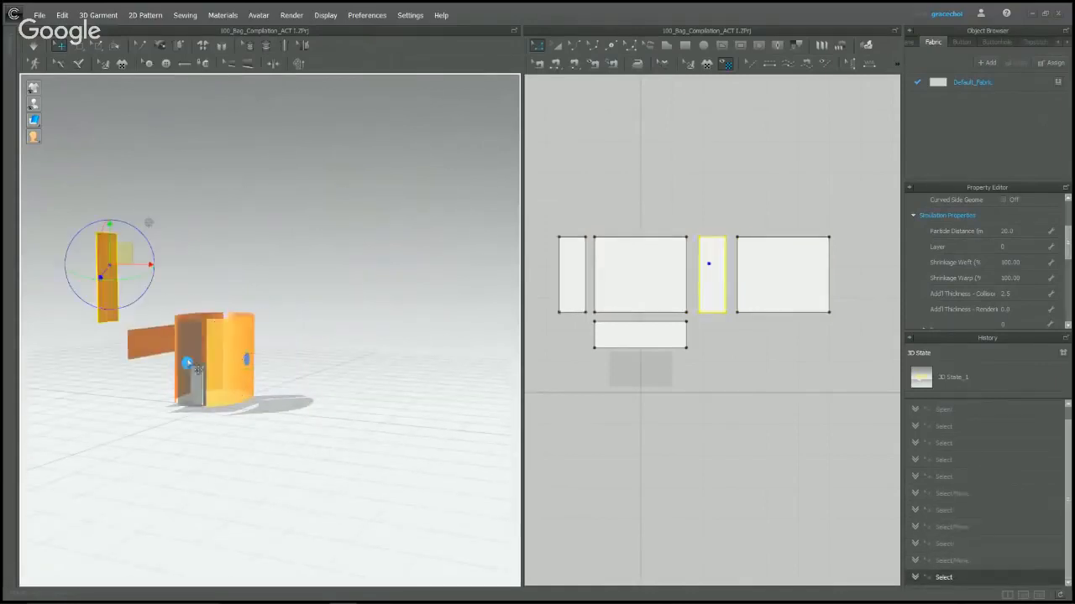
pyautogui.click(189, 362)
# Place the bottom panel on the arrangement point beneath the box avatar and hide the arrangement points.
pyautogui.moveTo(193, 370); pyautogui.dragTo(293, 425, button='right')
pyautogui.click(180, 378)
pyautogui.moveTo(181, 378); pyautogui.dragTo(275, 362, button='right')
pyautogui.click(211, 389)
pyautogui.moveTo(349, 385); pyautogui.dragTo(370, 465, button='right')
pyautogui.click(382, 344)
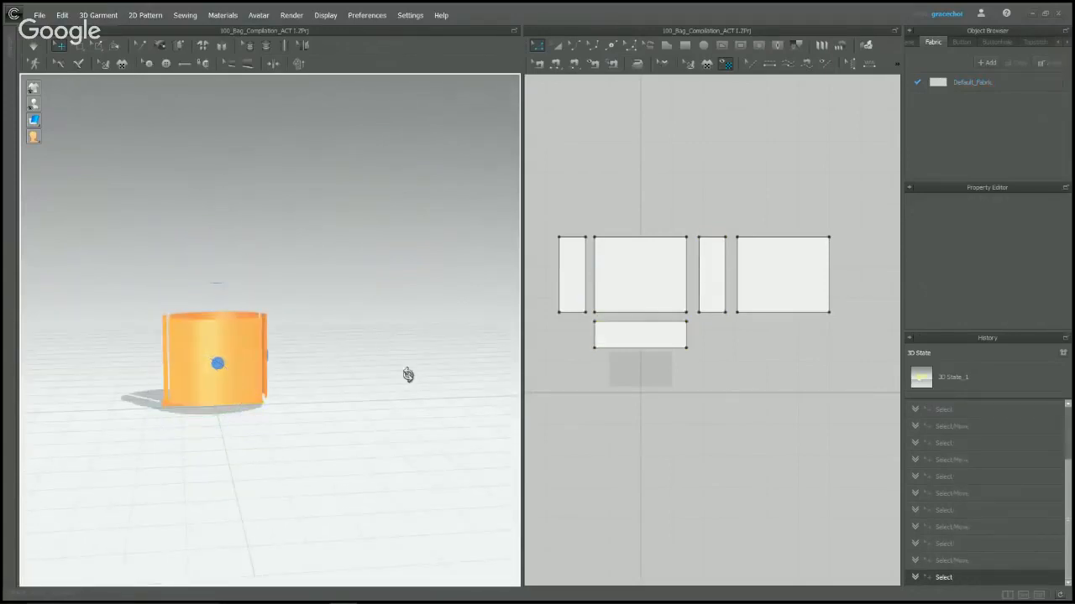
pyautogui.moveTo(408, 374)
pyautogui.mouseDown(button='right')
pyautogui.moveTo(375, 377)
pyautogui.moveTo(412, 369)
pyautogui.moveTo(400, 373)
pyautogui.mouseUp(button='right')
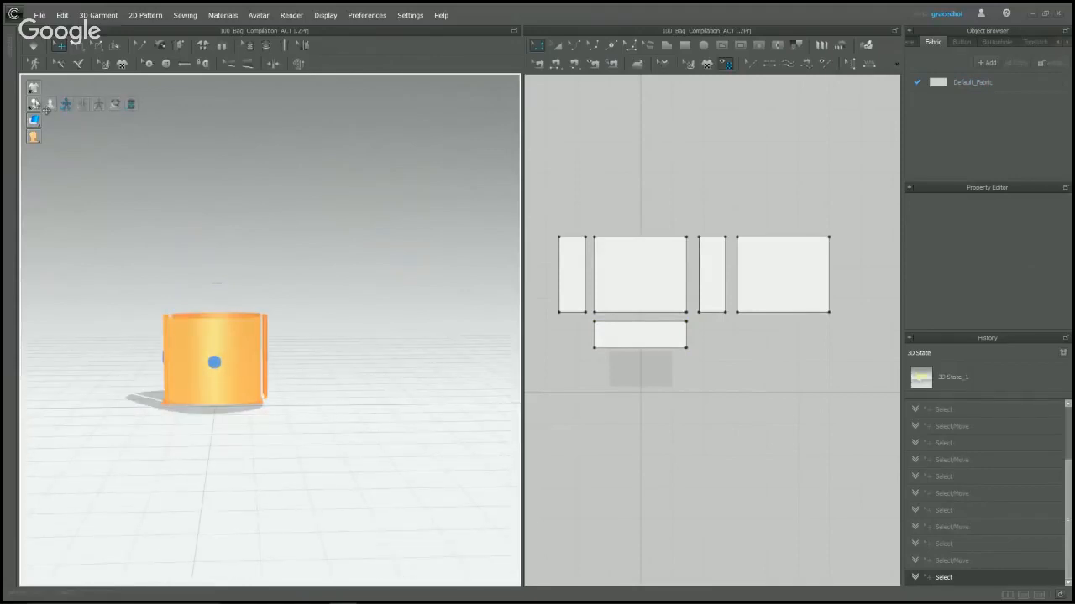
pyautogui.click(66, 103)
# Inspect the arranged bag from the front and the side to see which panel edges sit next to each other.
pyautogui.moveTo(277, 333); pyautogui.dragTo(224, 334, button='right')
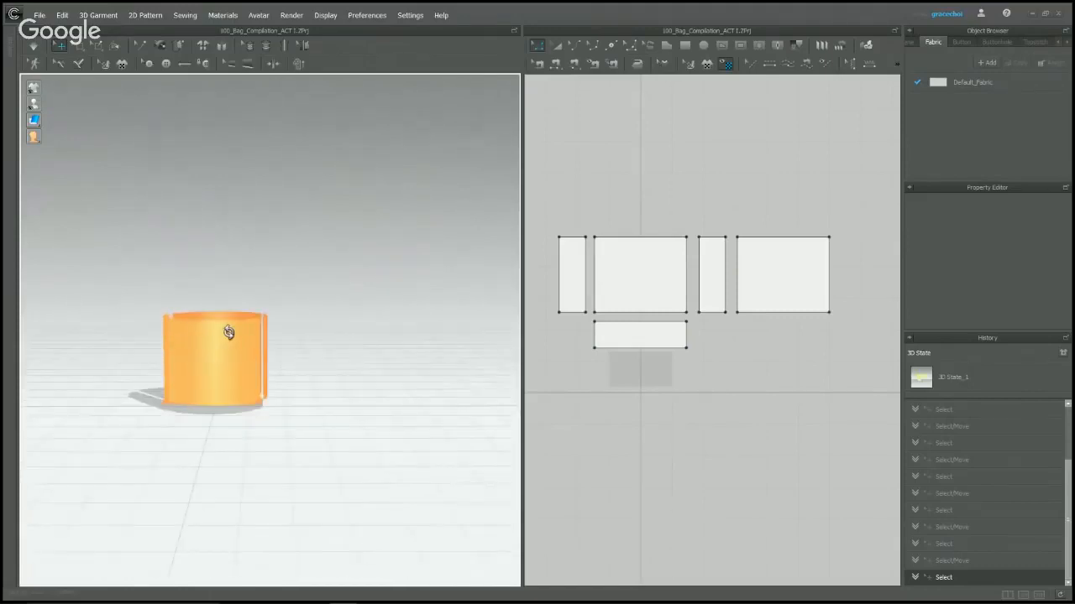
pyautogui.rightClick(356, 305)
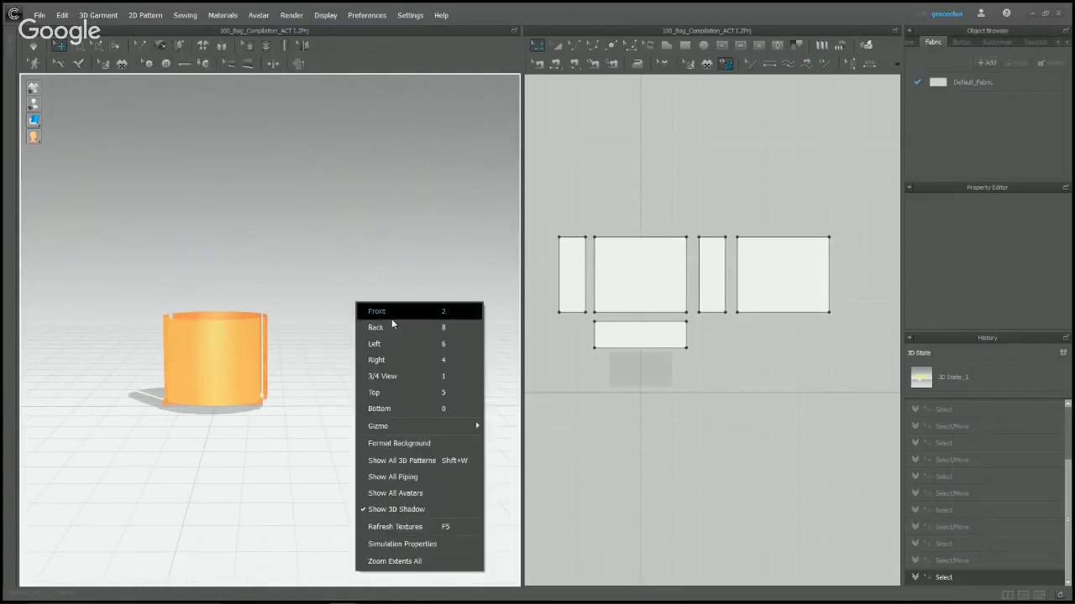
pyautogui.click(391, 318)
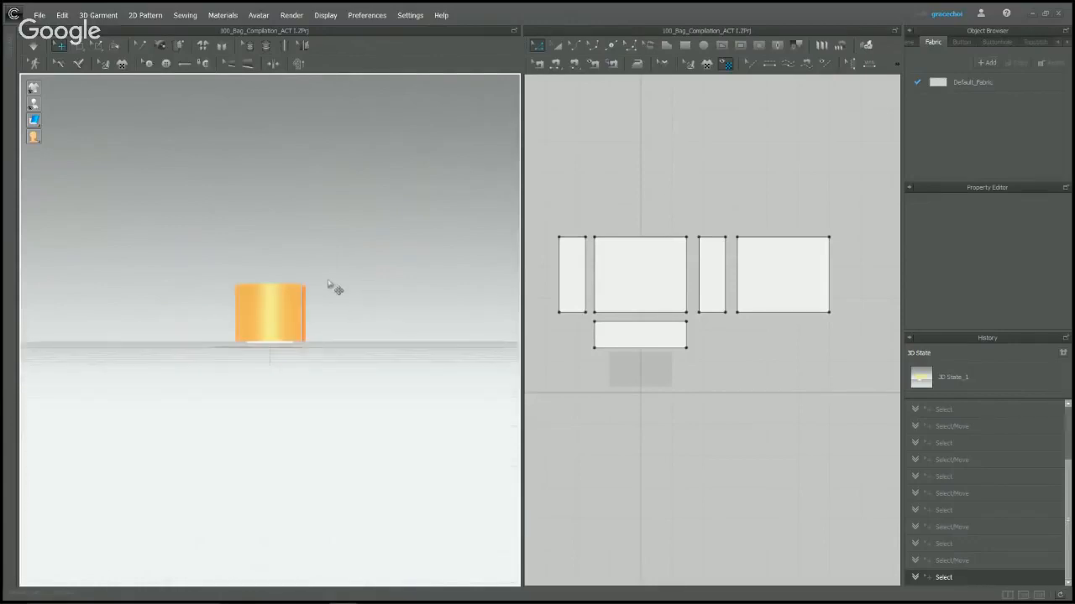
pyautogui.scroll(4, 395, 289)
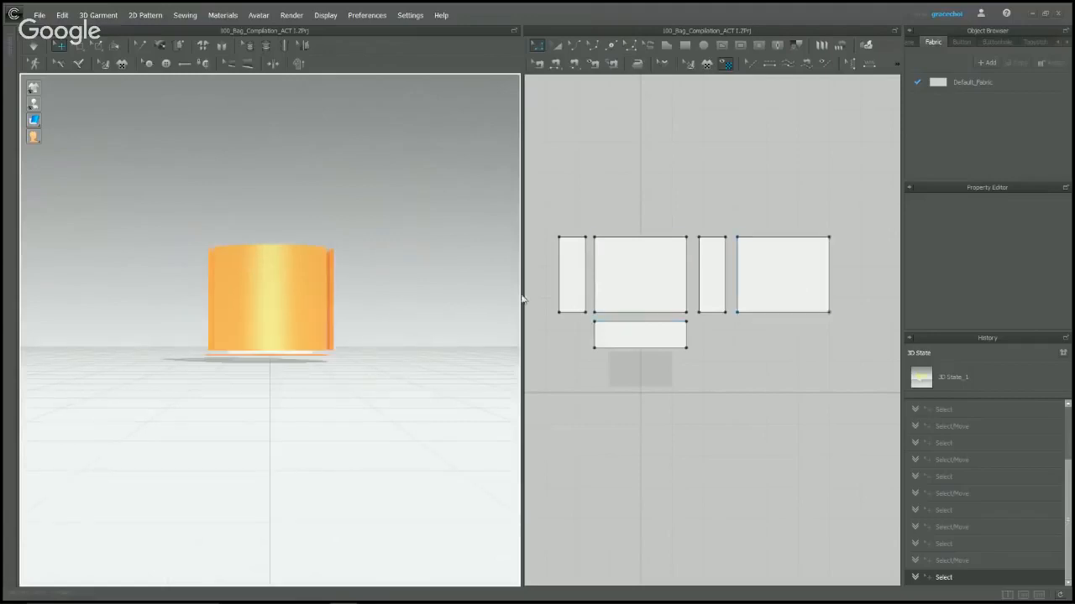
pyautogui.moveTo(408, 344)
pyautogui.mouseDown(button='right')
pyautogui.moveTo(401, 319)
pyautogui.moveTo(334, 319)
pyautogui.moveTo(400, 360)
pyautogui.mouseUp(button='right')
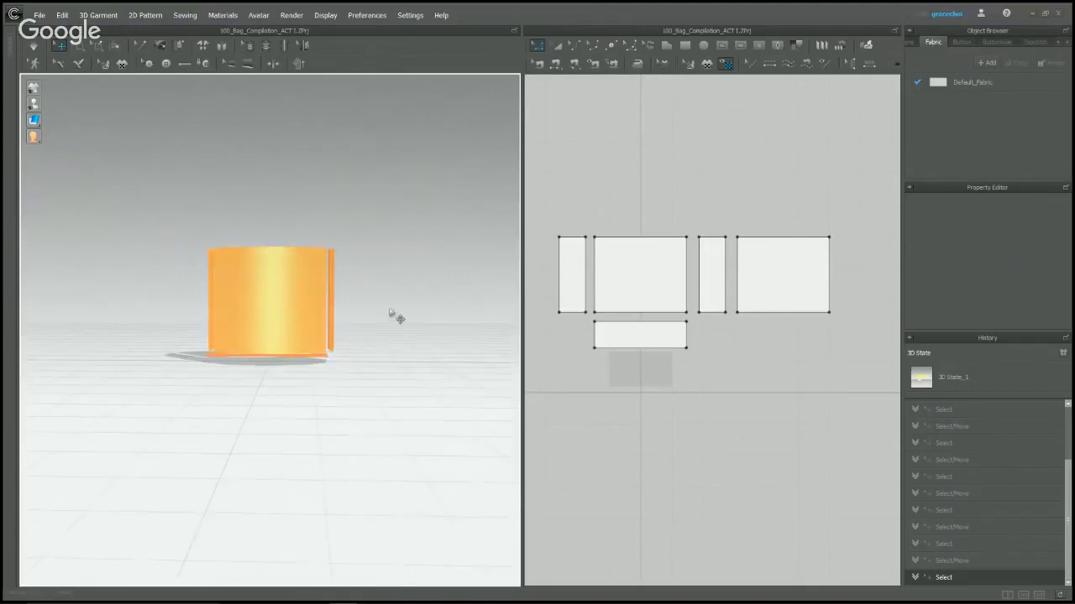
pyautogui.moveTo(394, 317); pyautogui.dragTo(465, 338, button='right')
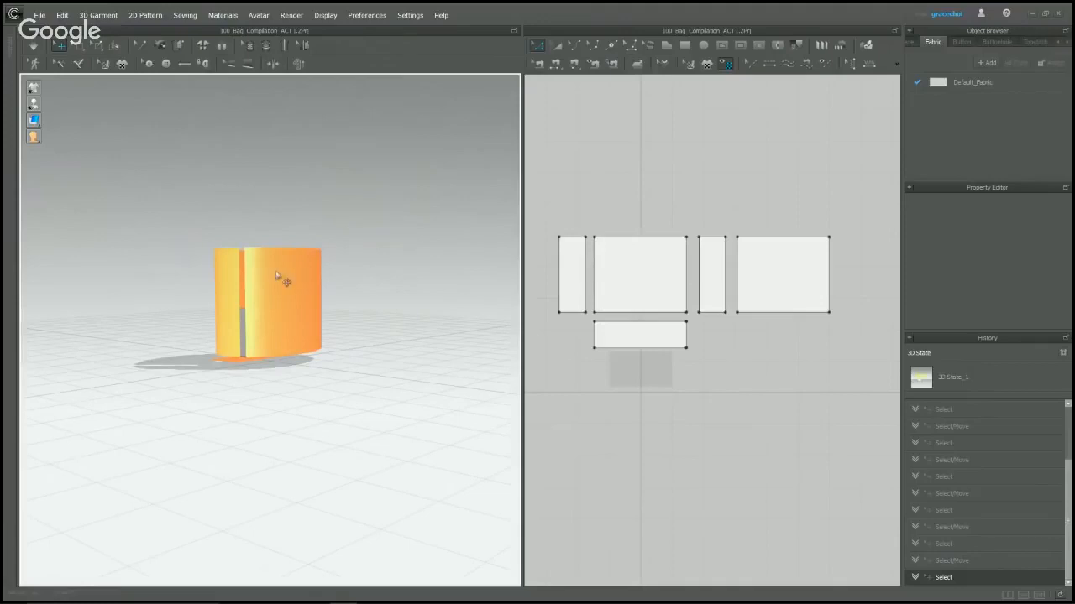
pyautogui.click(232, 276)
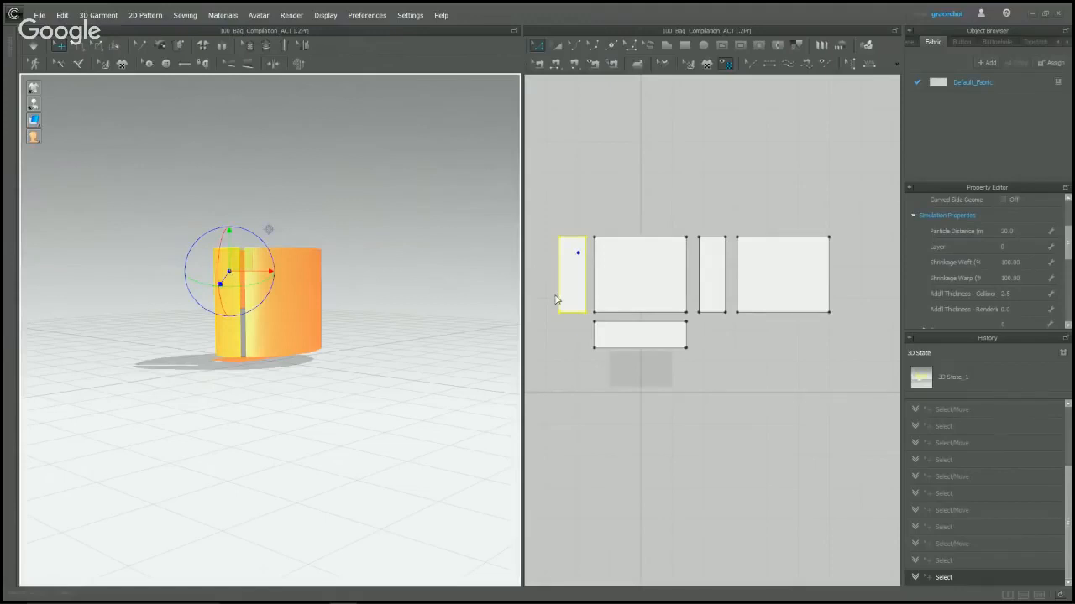
pyautogui.click(384, 183)
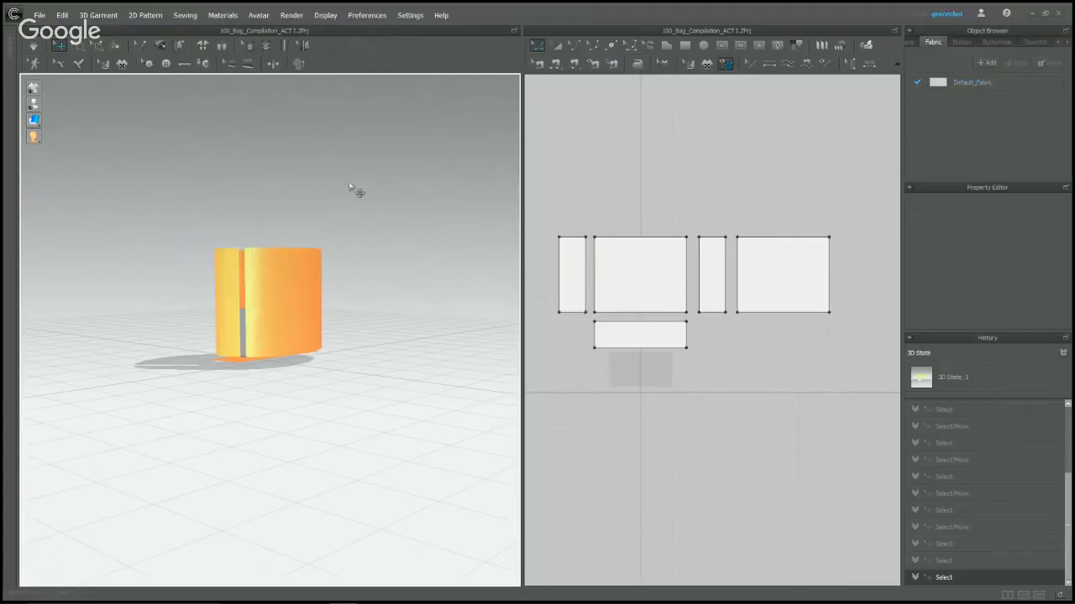
# Join the first narrow side panel to the large front panel along their facing vertical edges with Segment Sewing.
pyautogui.click(236, 272)
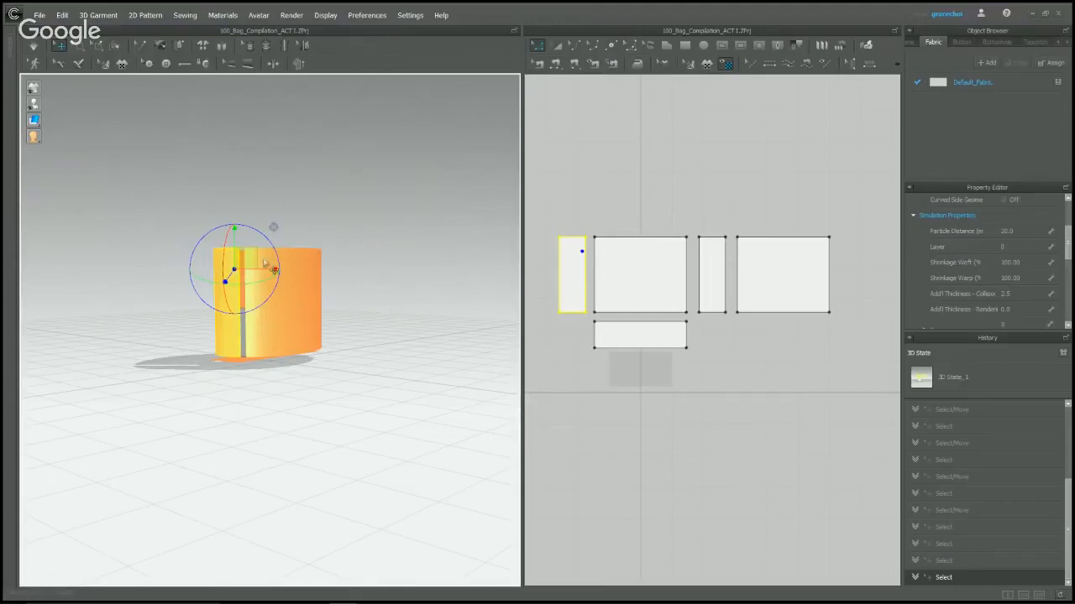
pyautogui.scroll(5, 335, 269)
pyautogui.scroll(3, 337, 279)
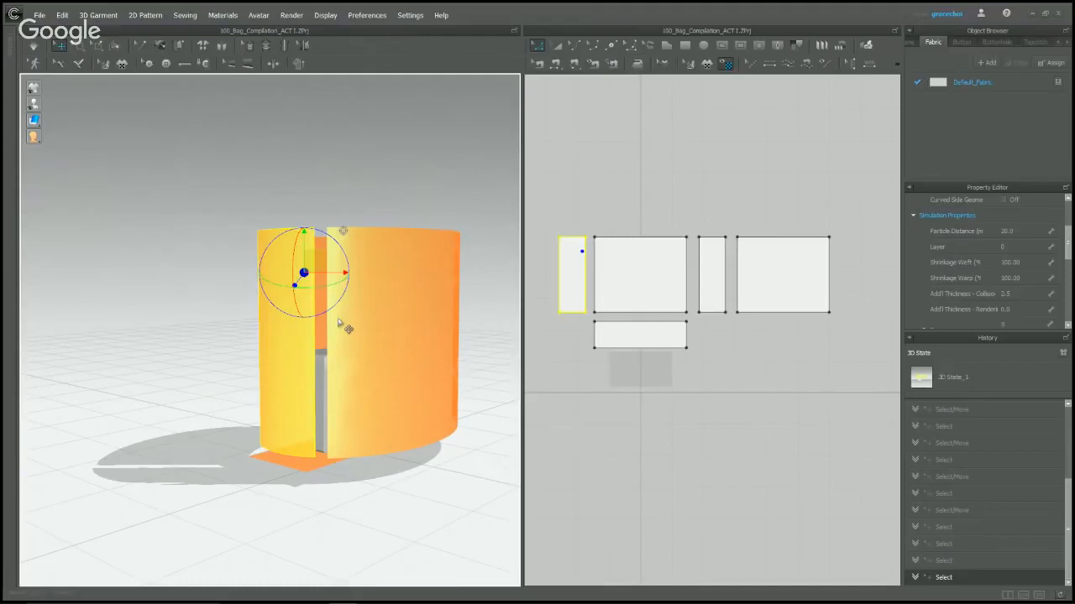
pyautogui.keyDown('shift'); pyautogui.click(337, 319); pyautogui.keyUp('shift')
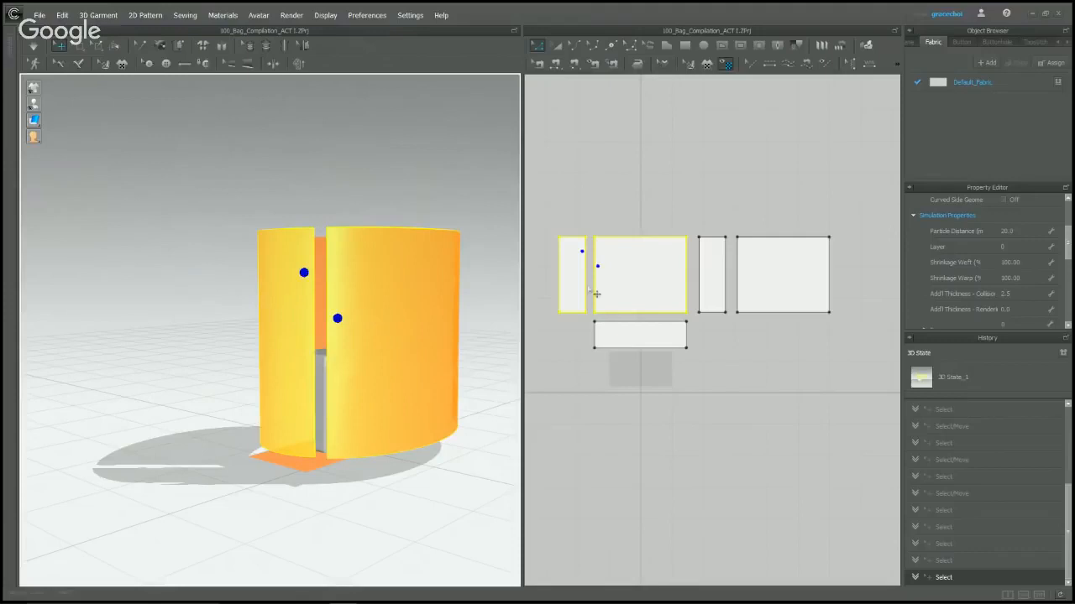
pyautogui.scroll(4, 617, 267)
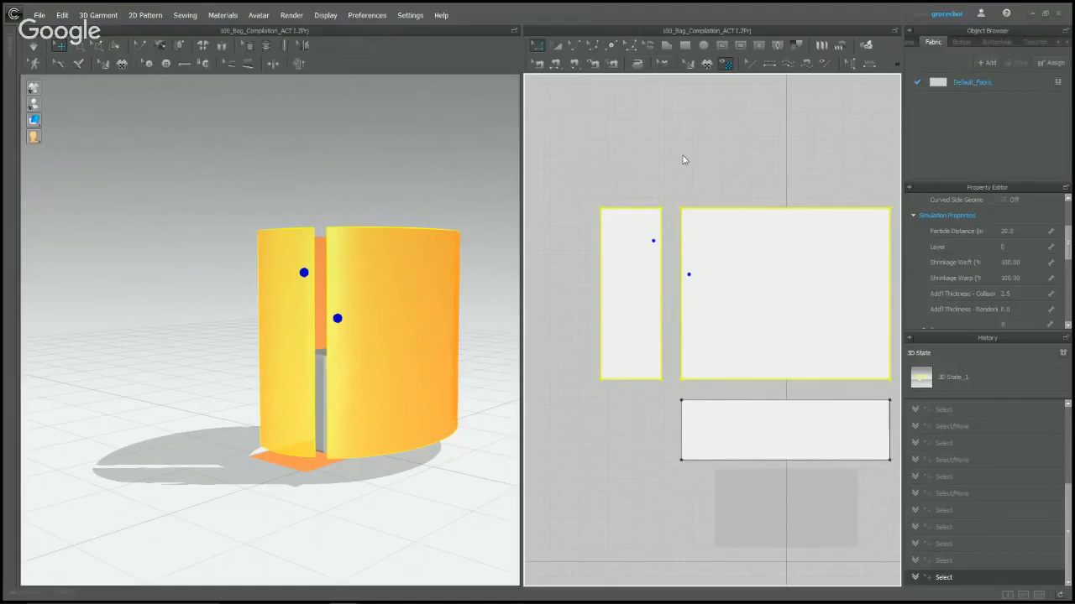
pyautogui.click(561, 70)
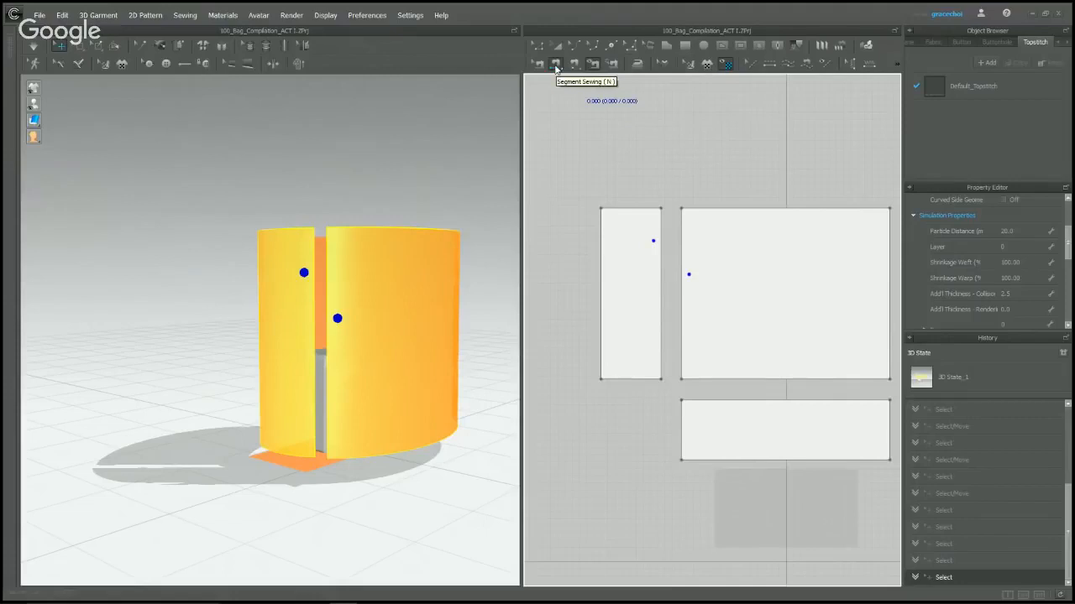
pyautogui.click(555, 67)
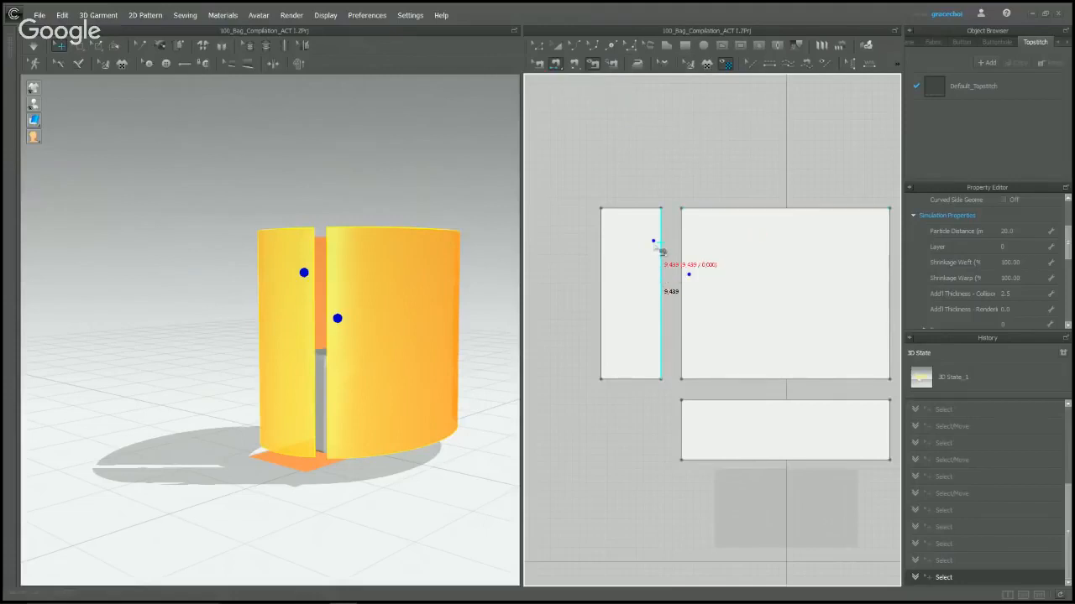
pyautogui.click(662, 247)
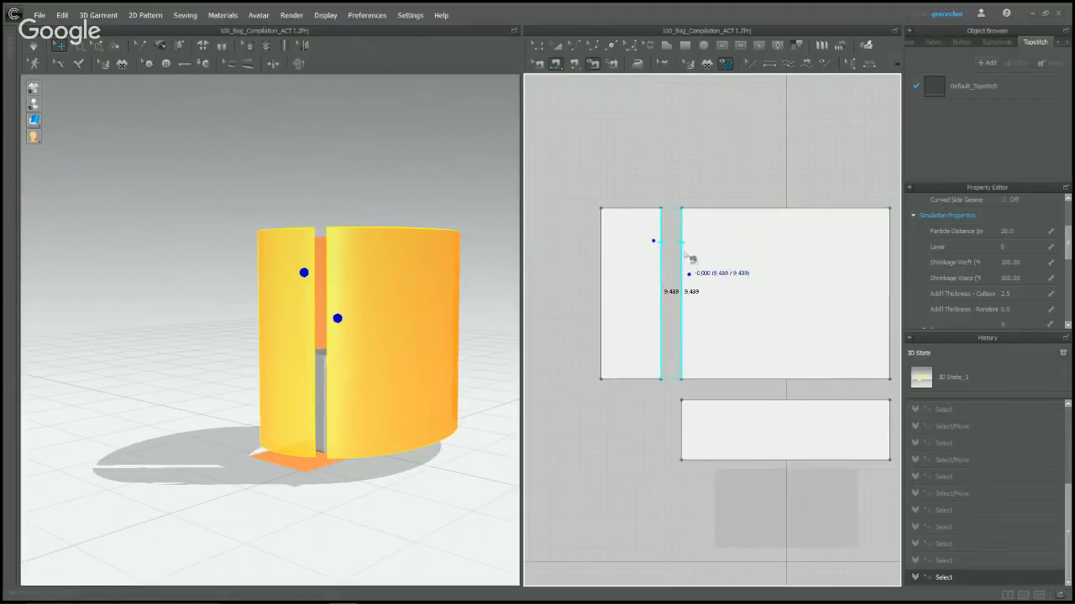
pyautogui.click(681, 257)
# Sew the front panel's other vertical edge to the facing edge of the second narrow side panel.
pyautogui.moveTo(475, 376); pyautogui.dragTo(367, 378, button='right')
pyautogui.click(434, 272)
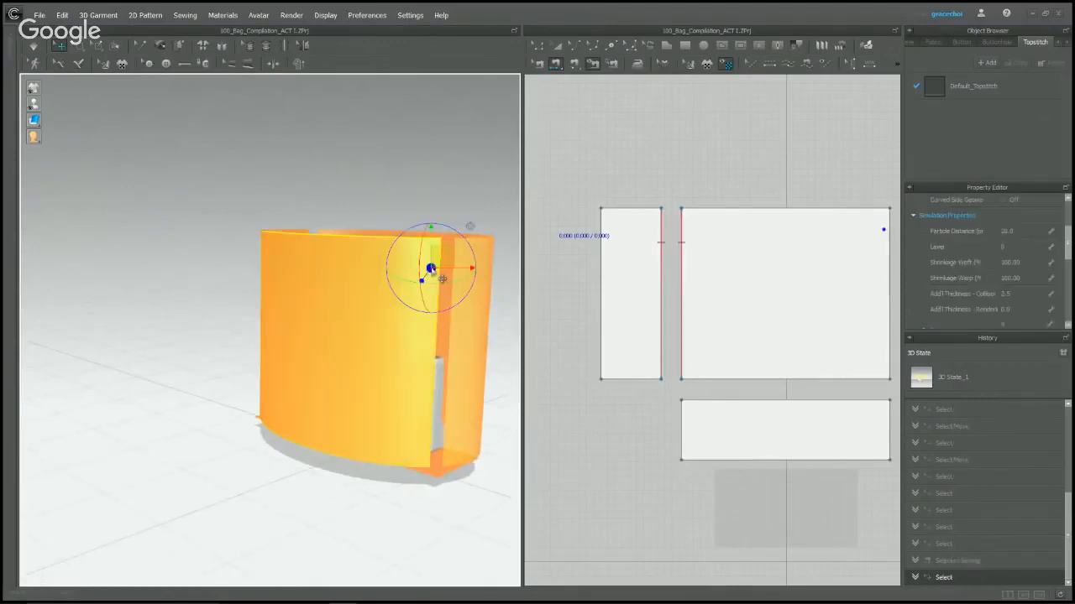
pyautogui.moveTo(434, 271); pyautogui.dragTo(439, 377, button='right')
pyautogui.click(435, 345)
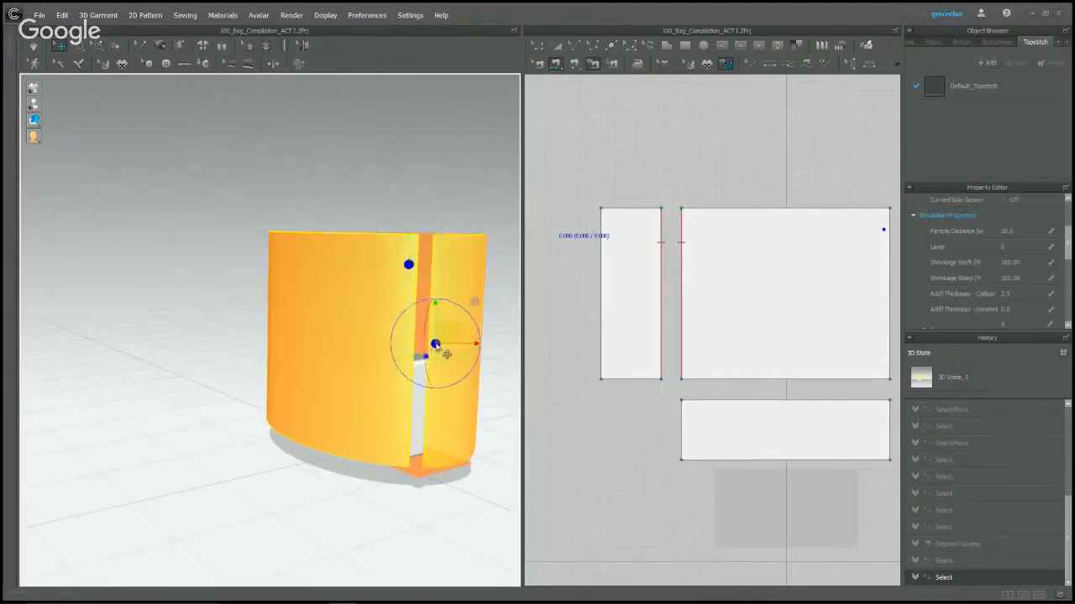
pyautogui.moveTo(496, 345); pyautogui.dragTo(419, 361, button='right')
pyautogui.scroll(-2, 706, 367)
pyautogui.scroll(8, 707, 313)
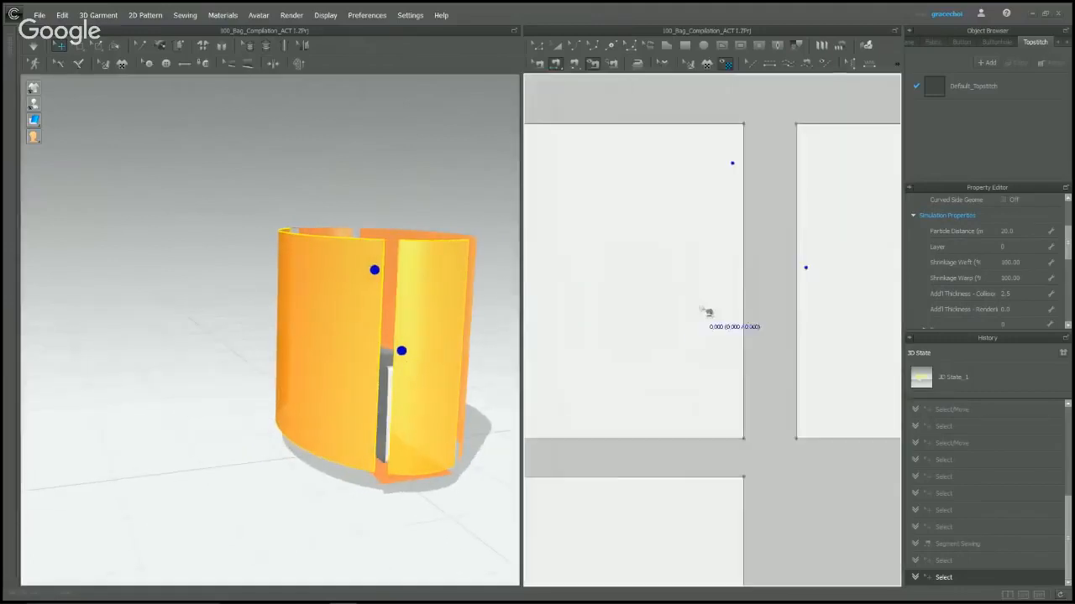
pyautogui.click(746, 240)
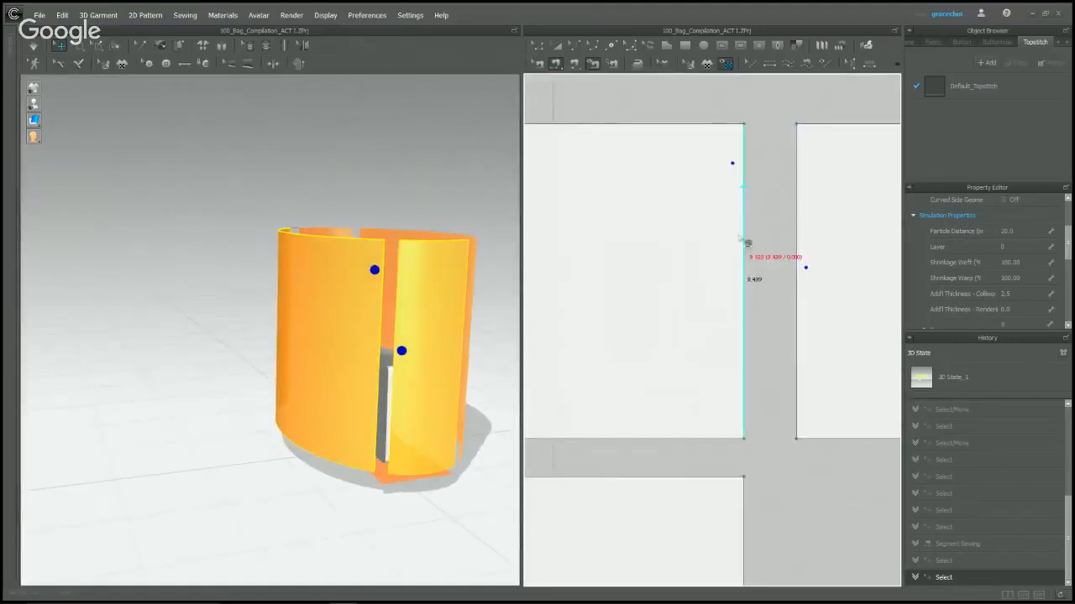
pyautogui.click(797, 193)
# Sew the second narrow side panel's free vertical edge to the facing vertical edge of the large back panel.
pyautogui.moveTo(408, 355); pyautogui.dragTo(361, 360, button='right')
pyautogui.scroll(3, 434, 355)
pyautogui.click(294, 252)
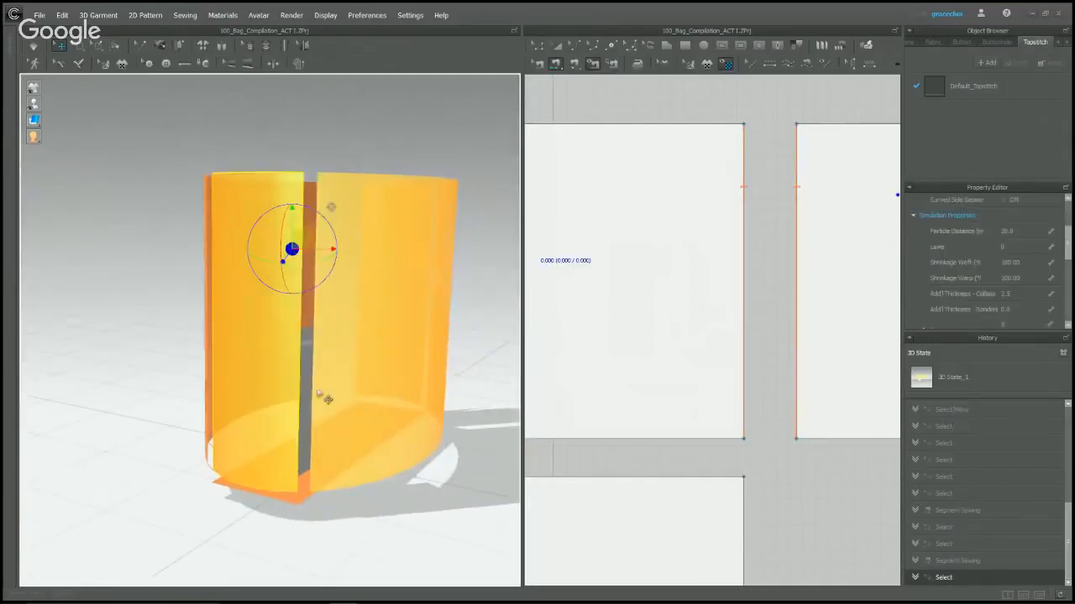
pyautogui.press('Escape')
pyautogui.scroll(-3, 717, 355)
pyautogui.scroll(4, 629, 305)
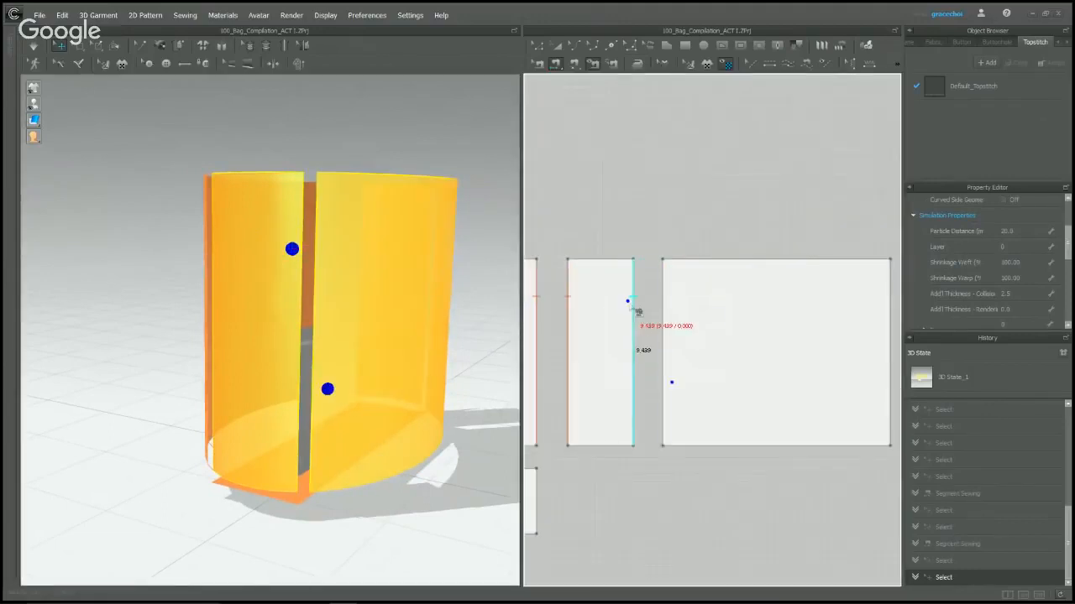
pyautogui.click(635, 307)
pyautogui.click(663, 308)
# Close the bag's loop by sewing the back panel's free vertical edge to the first narrow side panel's outer vertical edge.
pyautogui.moveTo(434, 358); pyautogui.dragTo(289, 348, button='right')
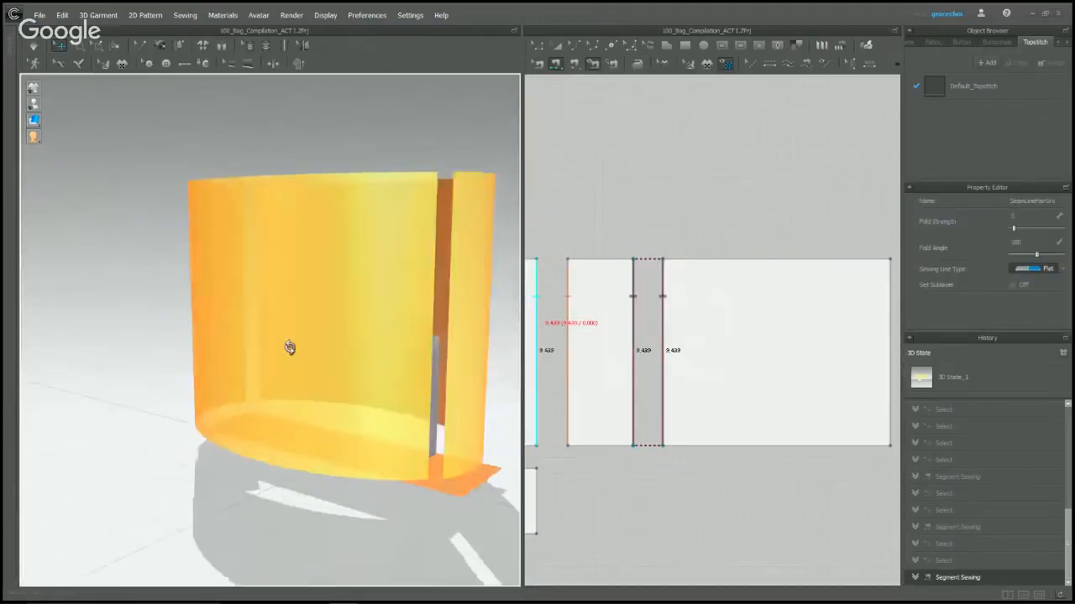
pyautogui.click(430, 231)
pyautogui.click(453, 308)
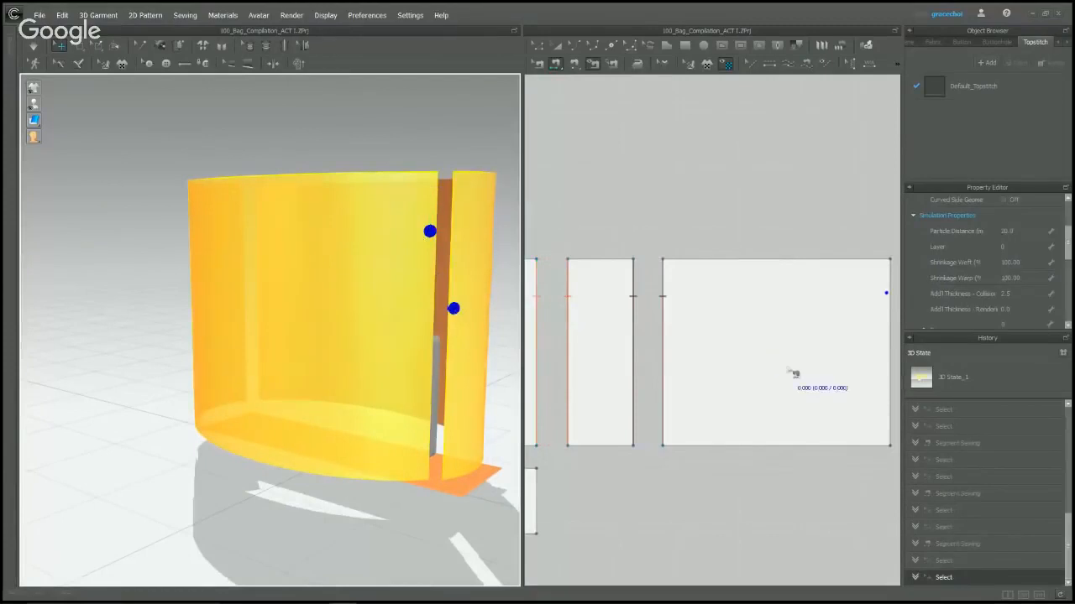
pyautogui.scroll(-3, 845, 314)
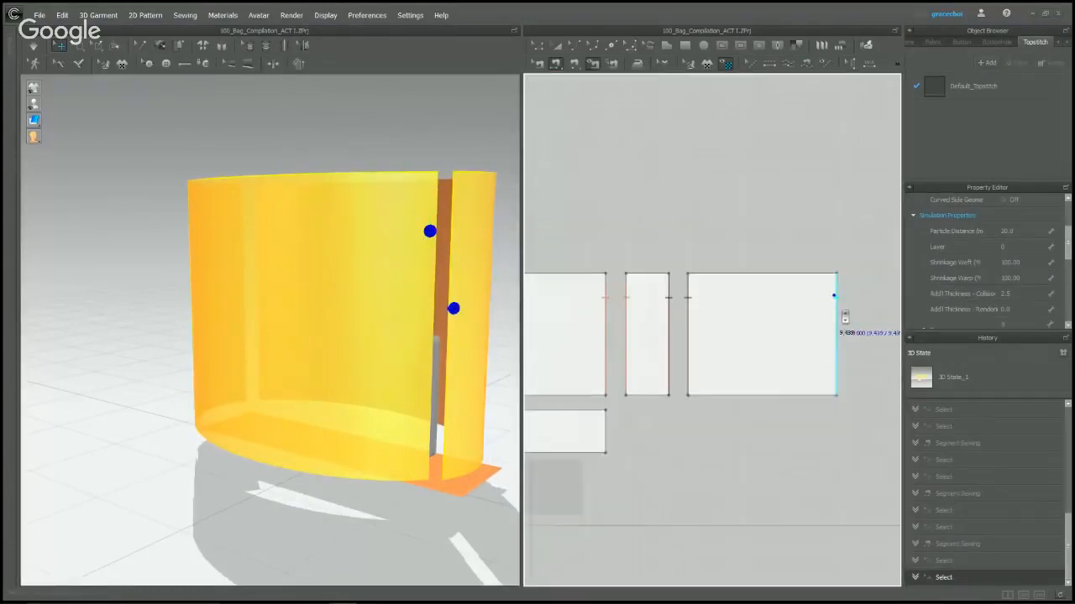
pyautogui.click(896, 289)
pyautogui.scroll(5, 638, 281)
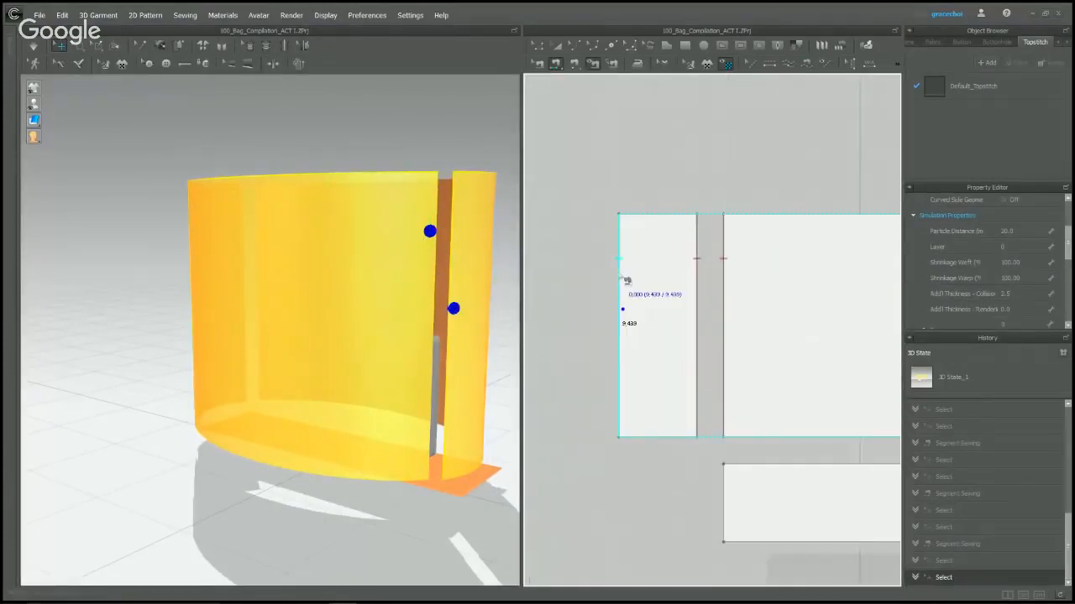
pyautogui.click(619, 280)
pyautogui.scroll(-3, 612, 235)
# Sew the front panel's lower edge to the adjacent long edge of the bottom panel.
pyautogui.moveTo(336, 302); pyautogui.dragTo(355, 439, button='right')
pyautogui.scroll(2, 730, 335)
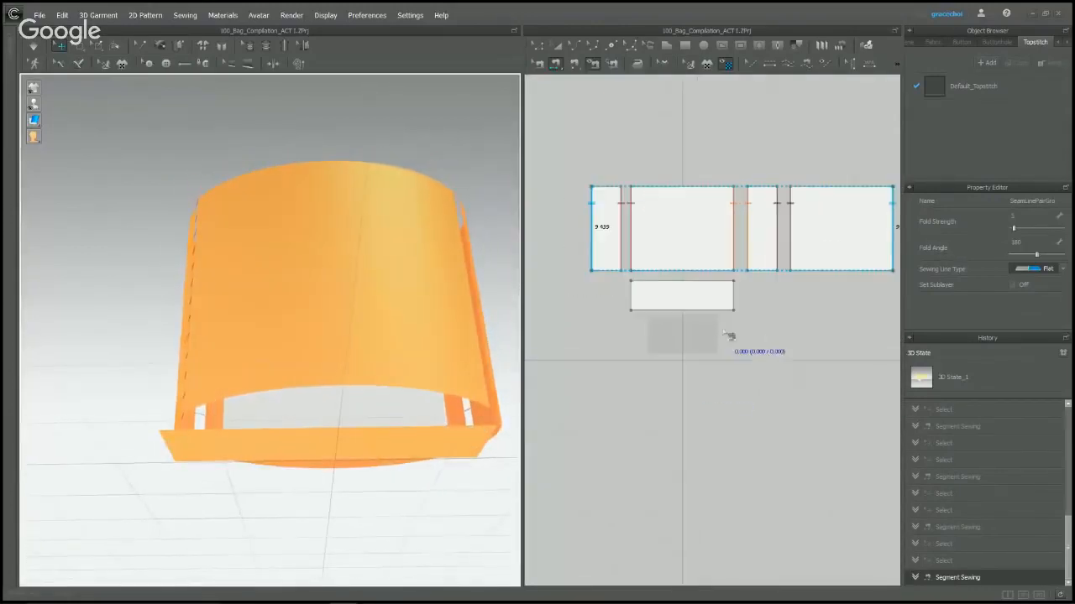
pyautogui.scroll(2, 398, 366)
pyautogui.click(396, 366)
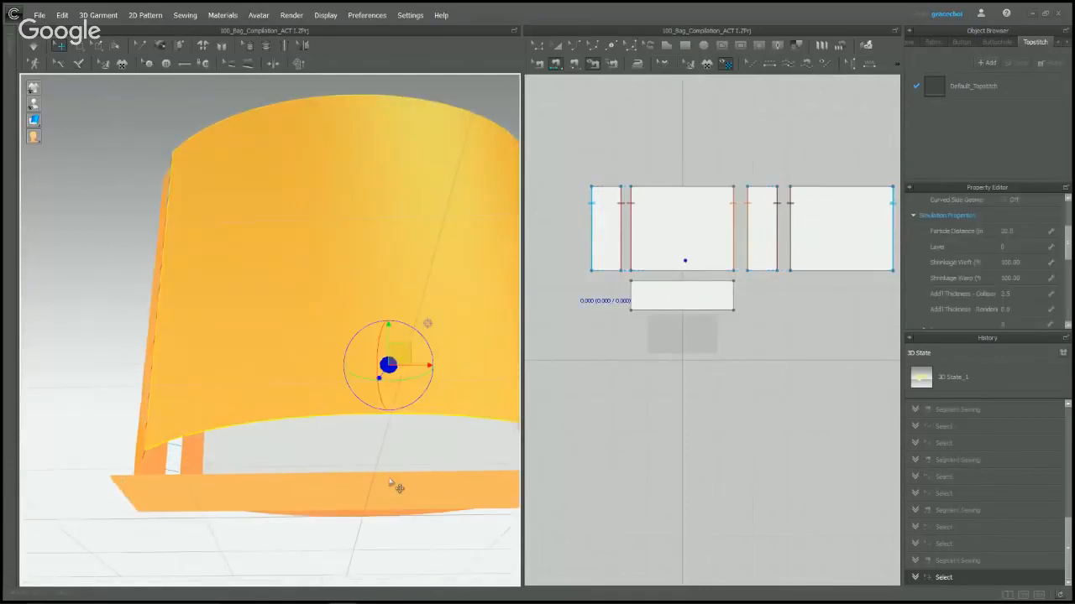
pyautogui.moveTo(395, 486); pyautogui.dragTo(434, 509, button='right')
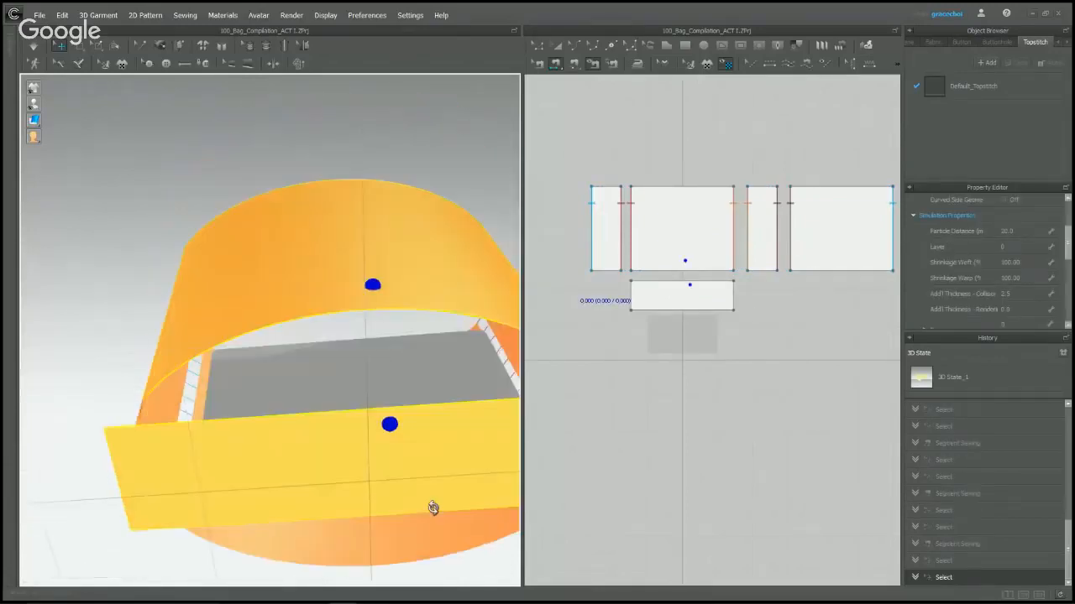
pyautogui.click(670, 282)
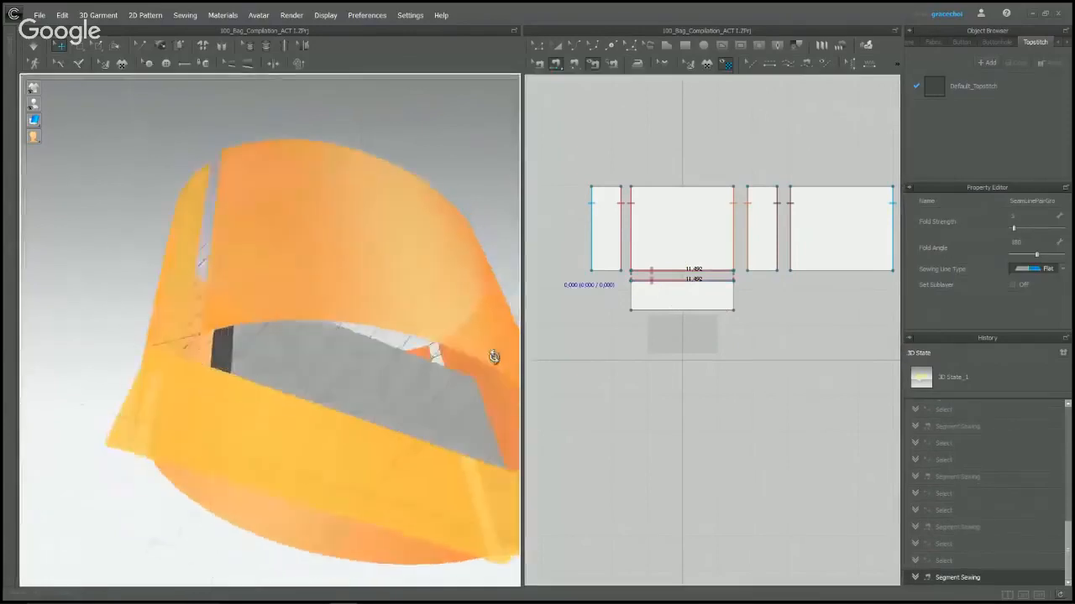
# Sew the bottom panel's short edge nearest the second narrow side panel to that side panel's lower edge.
pyautogui.moveTo(493, 357); pyautogui.dragTo(434, 366, button='right')
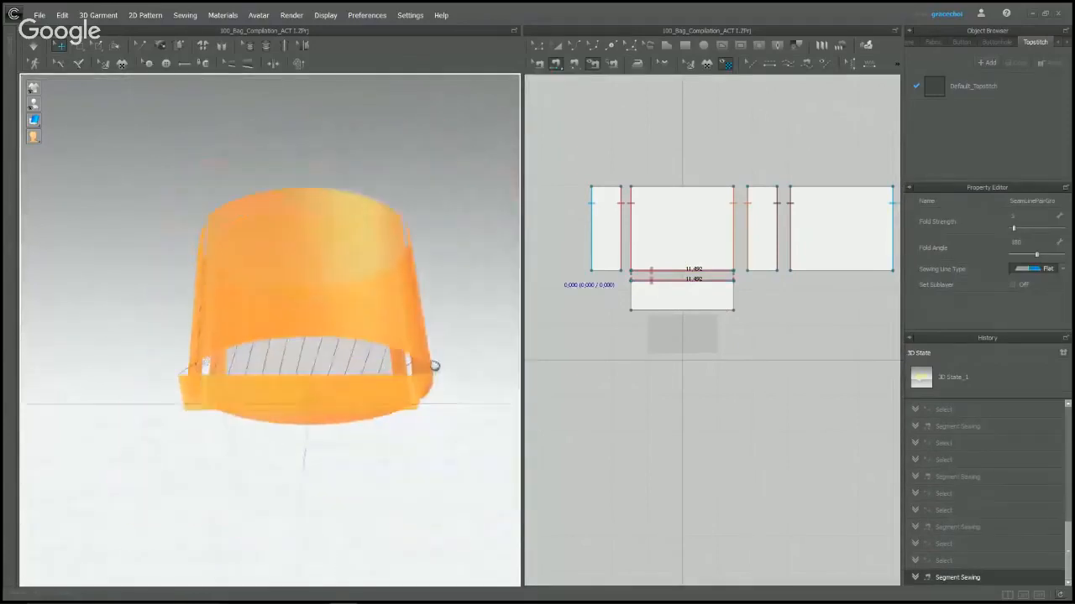
pyautogui.scroll(3, 412, 422)
pyautogui.moveTo(341, 314); pyautogui.dragTo(271, 412, button='right')
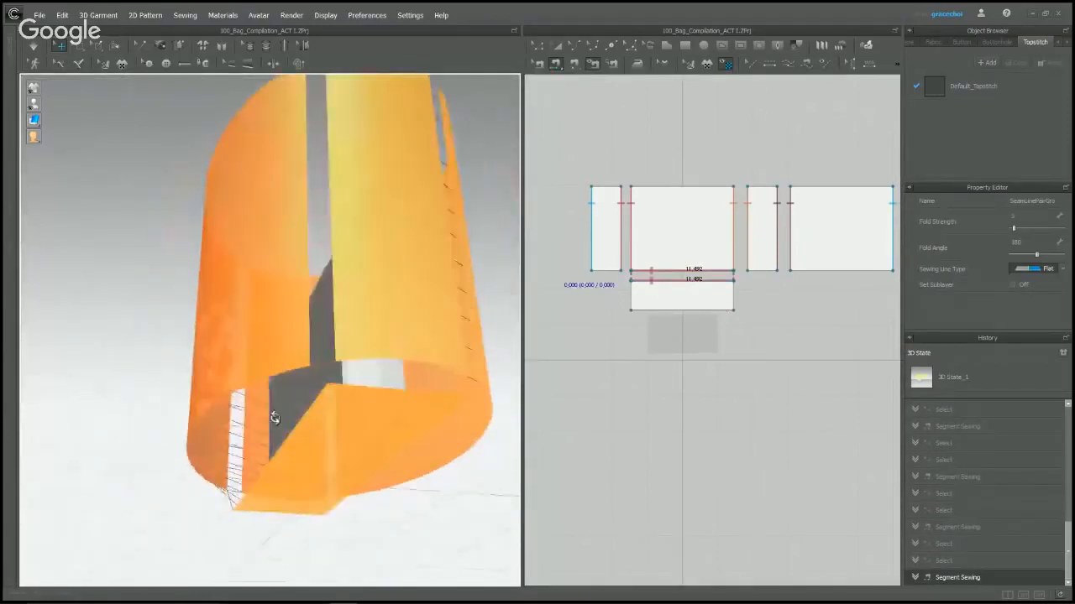
pyautogui.click(411, 361)
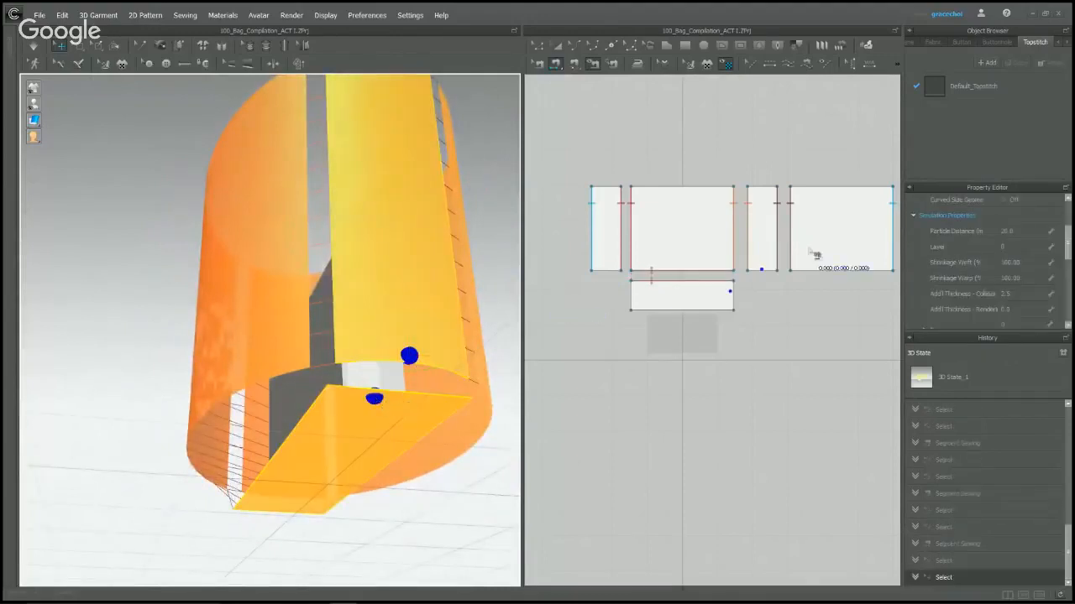
pyautogui.scroll(3, 764, 273)
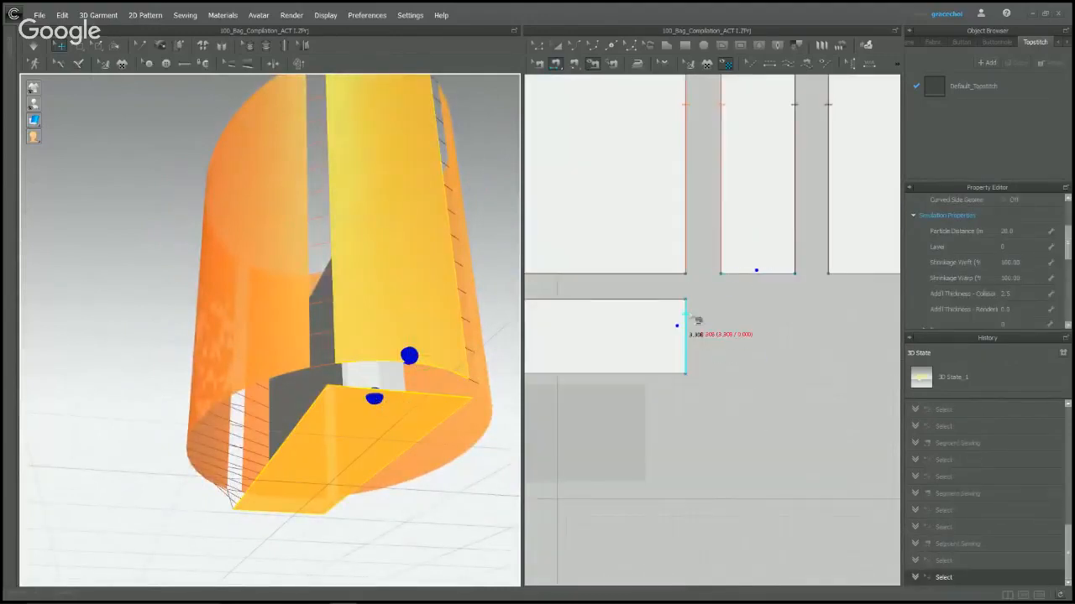
pyautogui.click(695, 320)
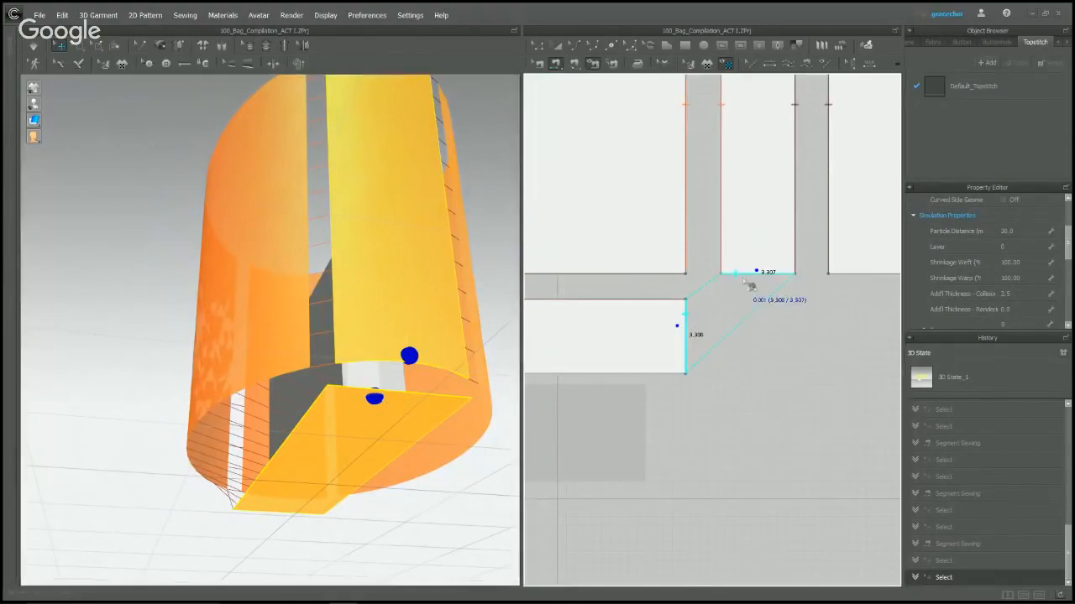
pyautogui.click(750, 287)
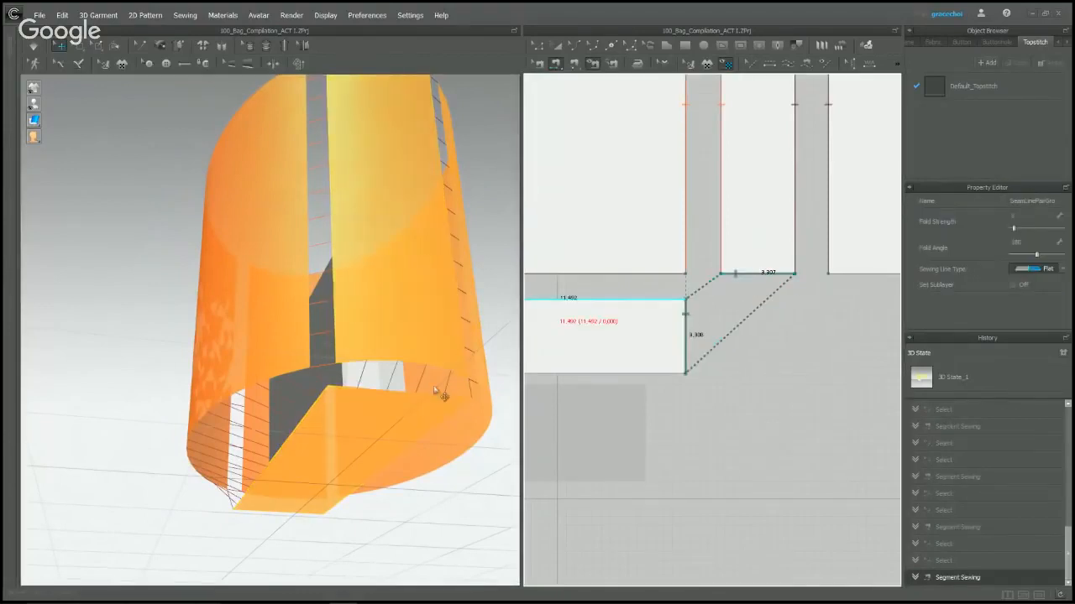
# Sew the back panel's lower edge to the bottom panel's remaining long edge, matching the seam direction.
pyautogui.moveTo(469, 391); pyautogui.dragTo(321, 395, button='right')
pyautogui.moveTo(353, 364); pyautogui.dragTo(195, 415, button='right')
pyautogui.click(171, 423)
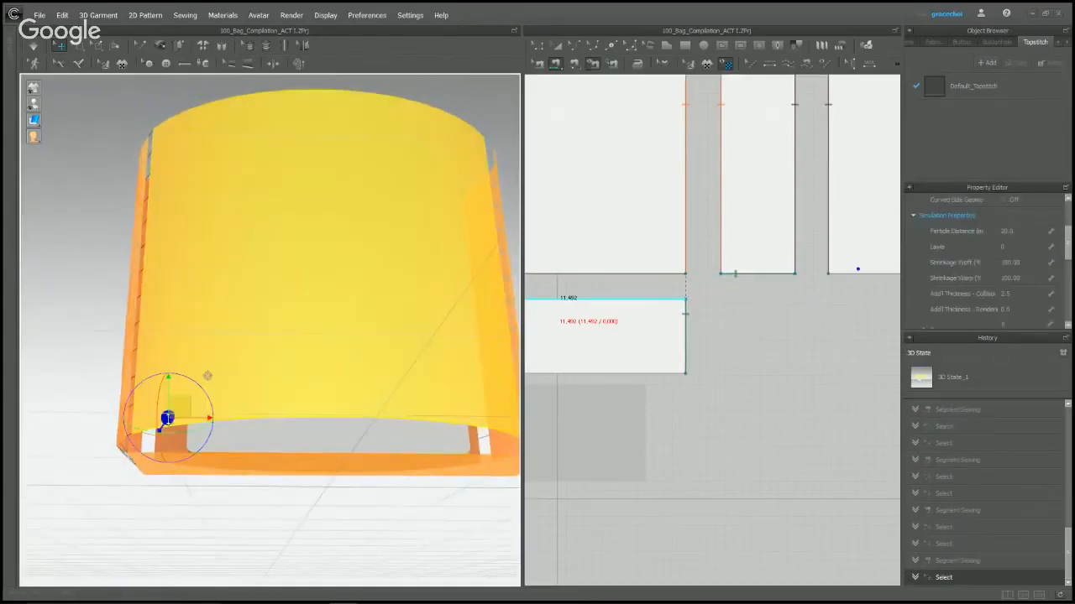
pyautogui.moveTo(148, 488); pyautogui.dragTo(186, 408, button='right')
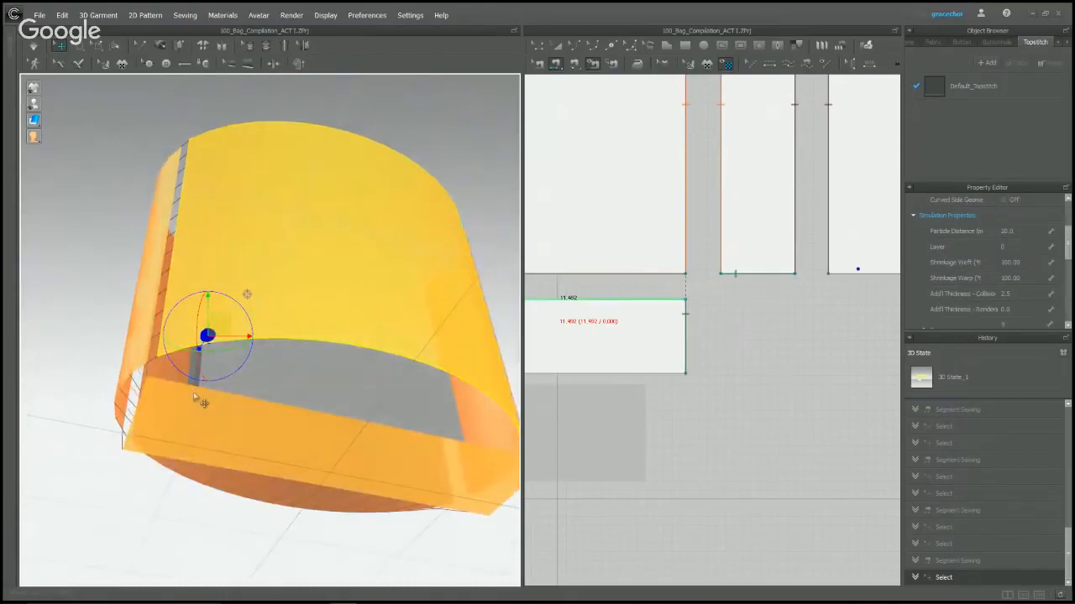
pyautogui.click(200, 402)
pyautogui.click(739, 370)
pyautogui.scroll(-3, 743, 344)
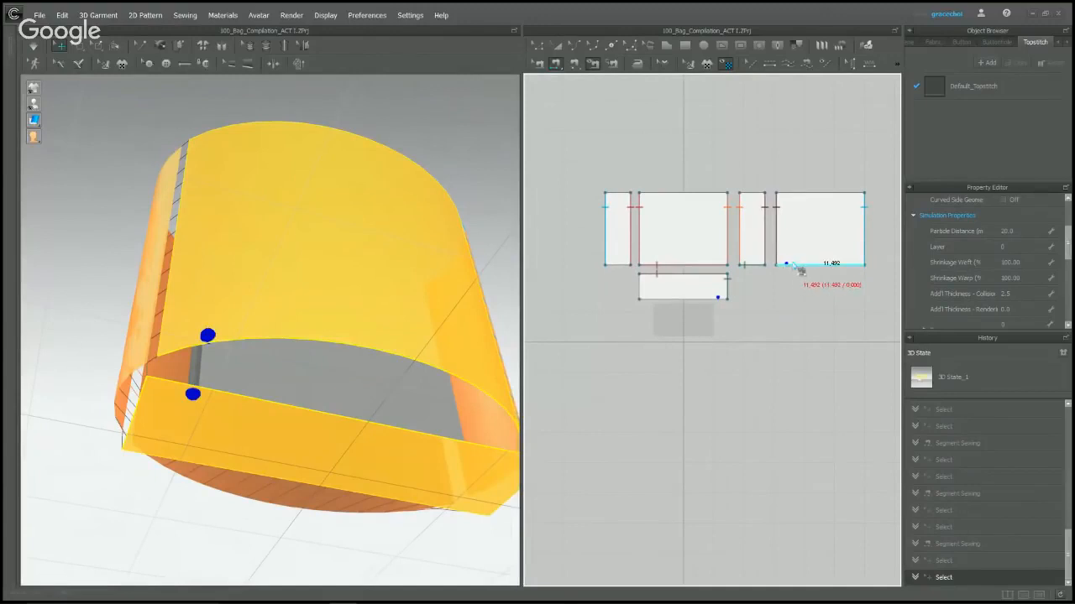
pyautogui.click(798, 268)
pyautogui.click(716, 302)
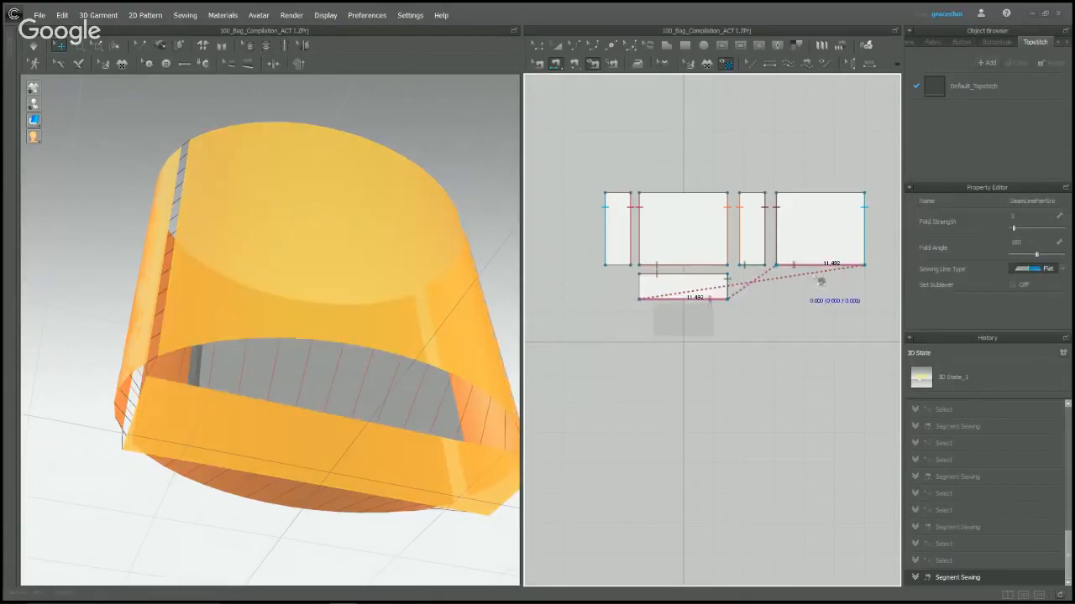
# Sew the first narrow side panel's lower edge to the bottom panel's remaining short edge.
pyautogui.moveTo(401, 328); pyautogui.dragTo(302, 368, button='right')
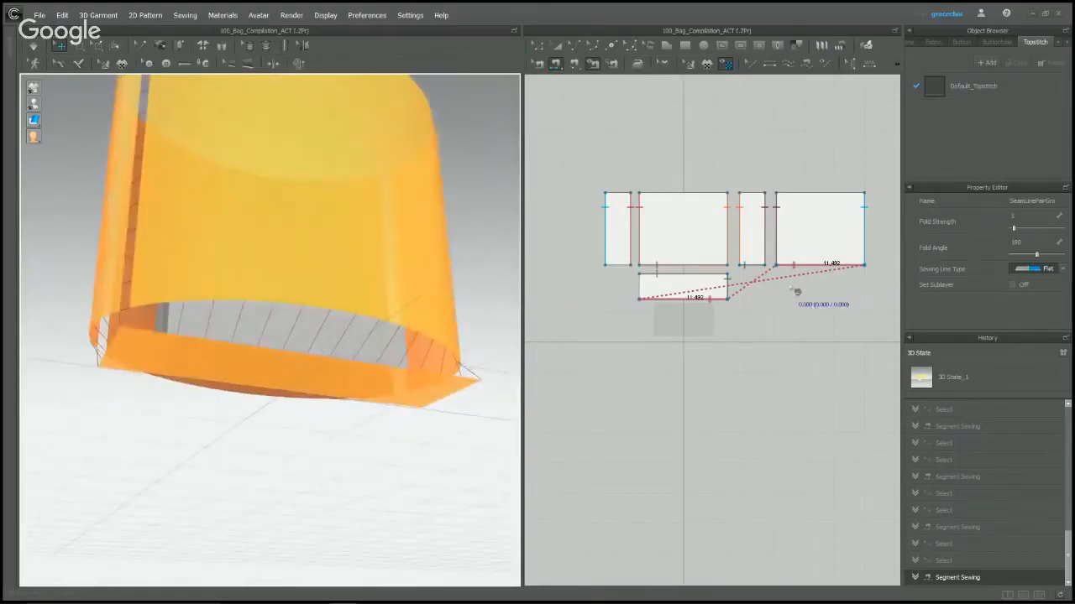
pyautogui.moveTo(275, 405); pyautogui.dragTo(277, 300, button='right')
pyautogui.click(273, 296)
pyautogui.click(323, 315)
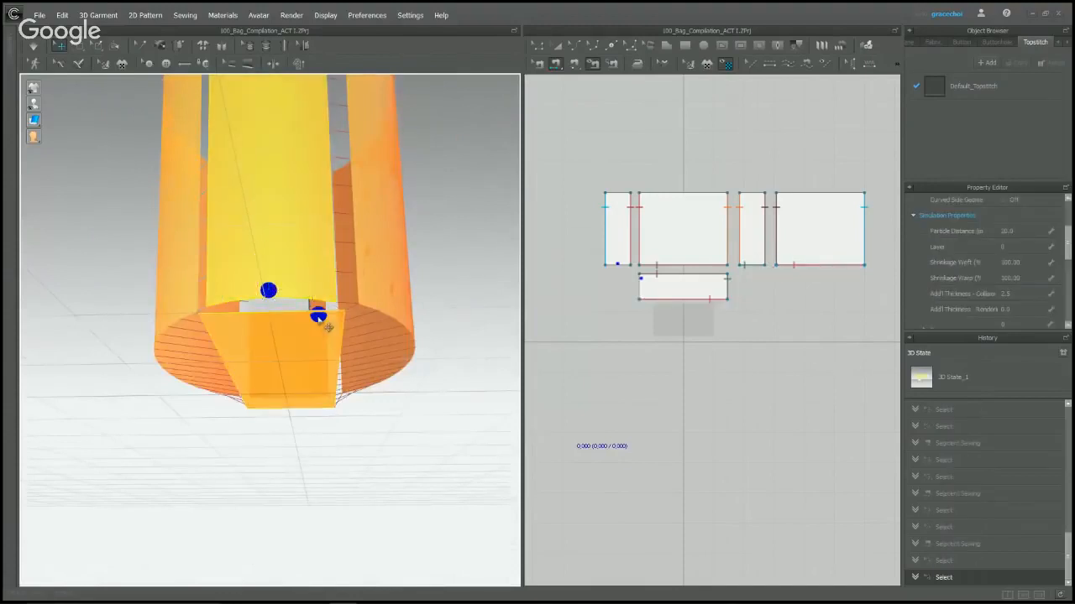
pyautogui.scroll(2, 588, 285)
pyautogui.scroll(1, 646, 276)
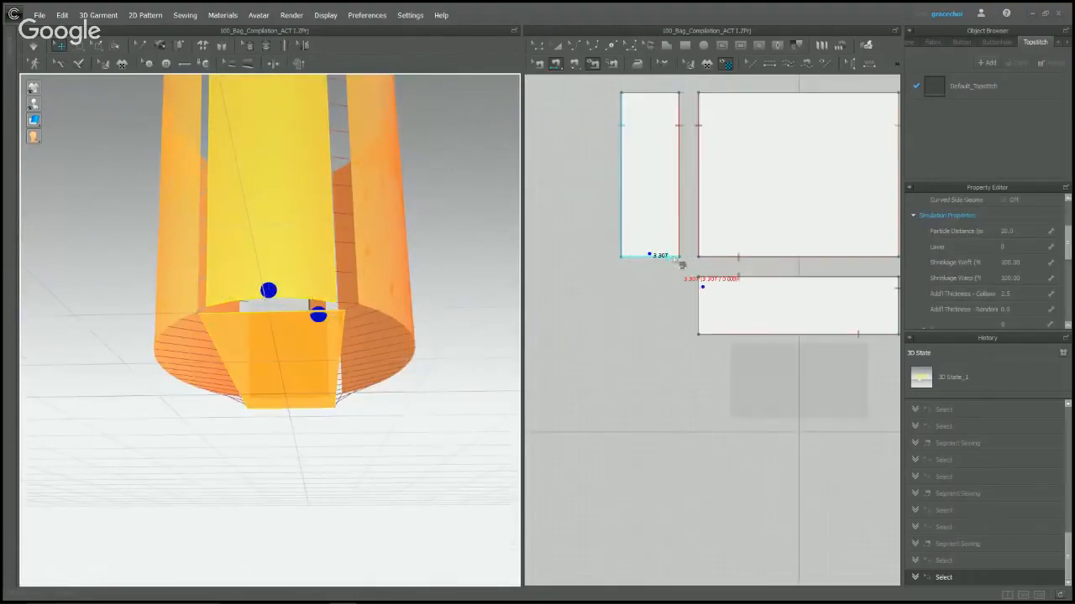
pyautogui.click(701, 289)
pyautogui.scroll(-3, 355, 343)
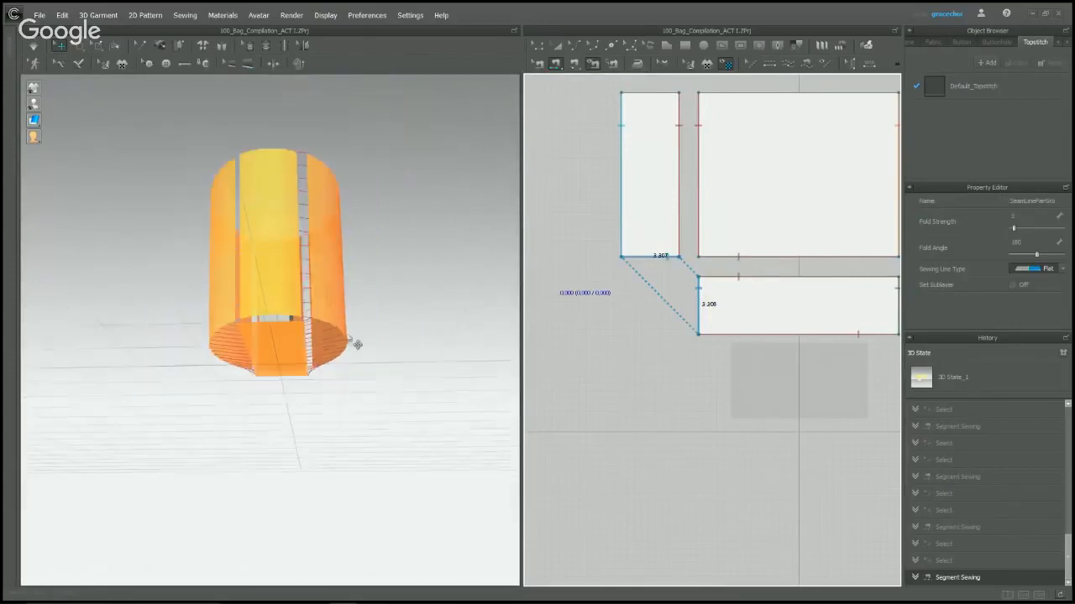
# Simulate the fully sewn bag, check its shape from several sides, and stop the simulation.
pyautogui.moveTo(355, 344); pyautogui.dragTo(428, 300, button='right')
pyautogui.scroll(3, 377, 252)
pyautogui.moveTo(377, 264); pyautogui.dragTo(358, 316, button='right')
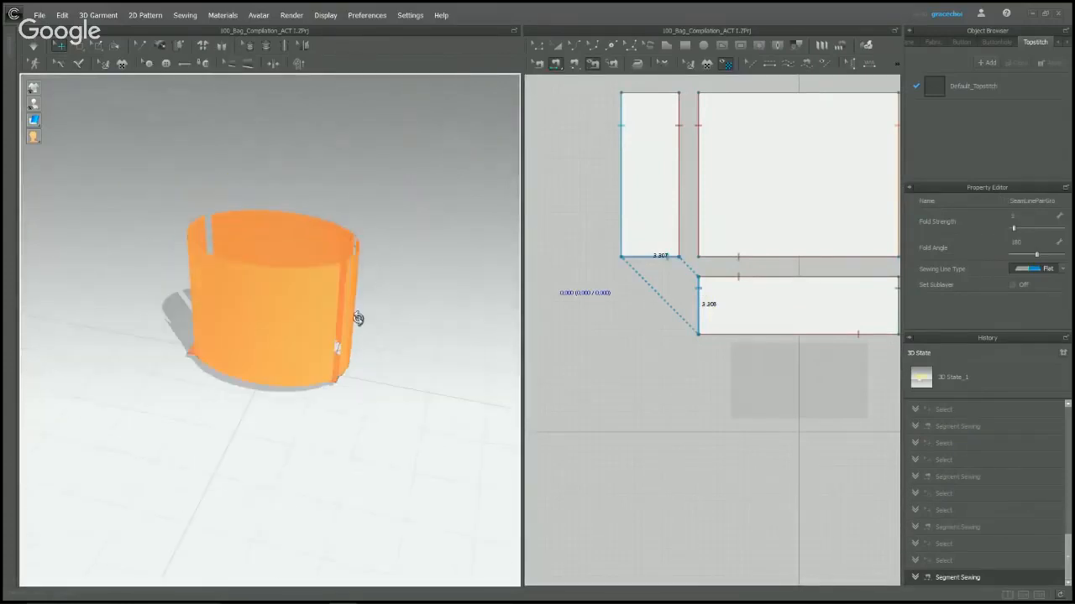
pyautogui.scroll(-3, 683, 259)
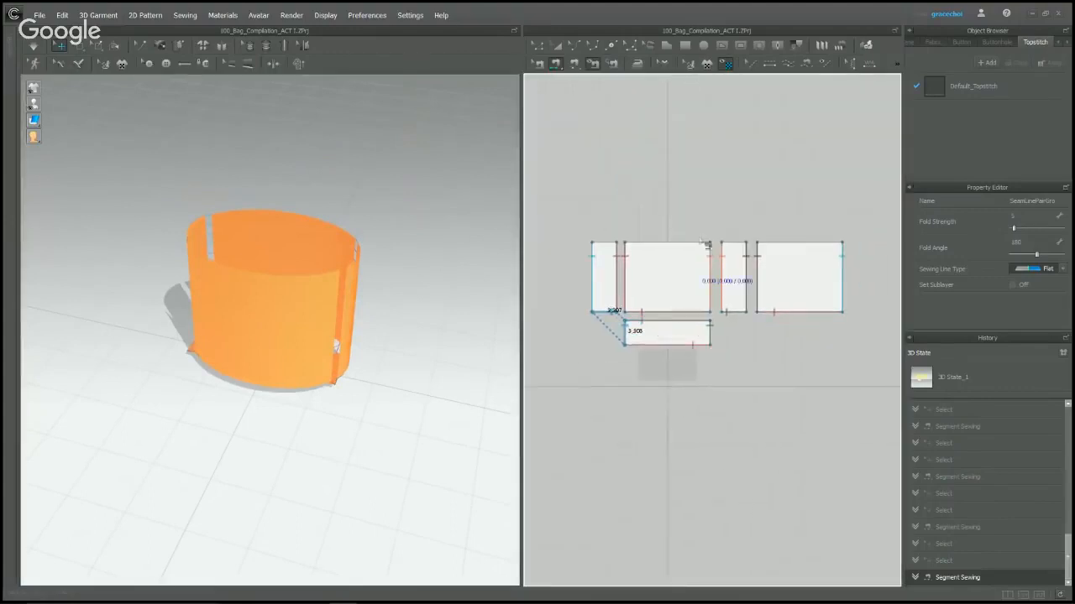
pyautogui.press('space')
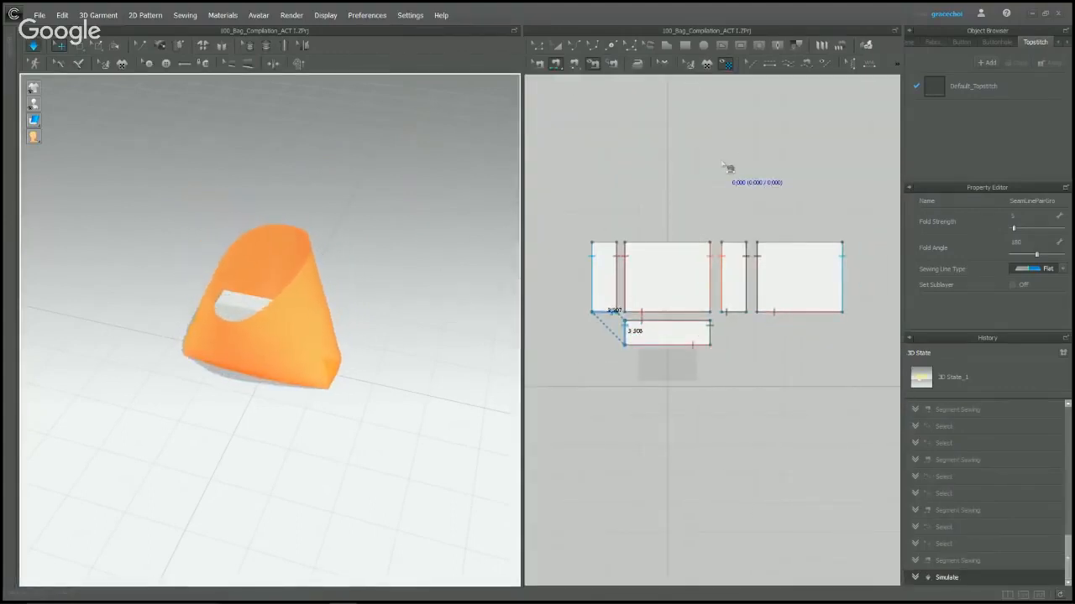
pyautogui.moveTo(344, 378); pyautogui.dragTo(286, 396, button='right')
pyautogui.moveTo(295, 293); pyautogui.dragTo(319, 283, button='right')
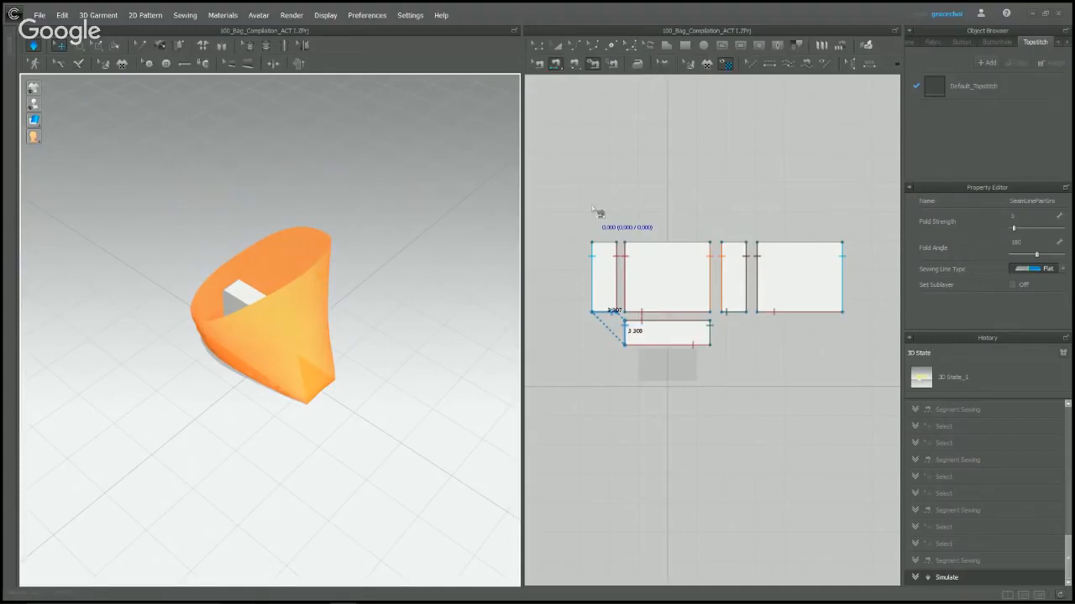
pyautogui.moveTo(470, 293); pyautogui.dragTo(305, 305, button='right')
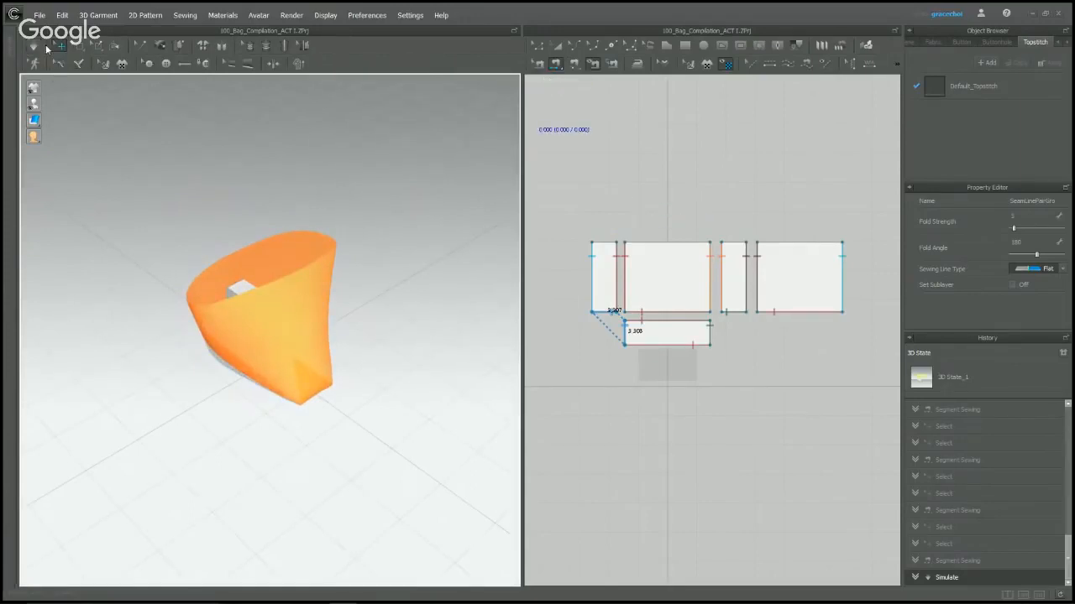
# Select all sewing lines with Edit Sewing, set their Fold Angle to 0, and simulate the bag again.
pyautogui.click(538, 65)
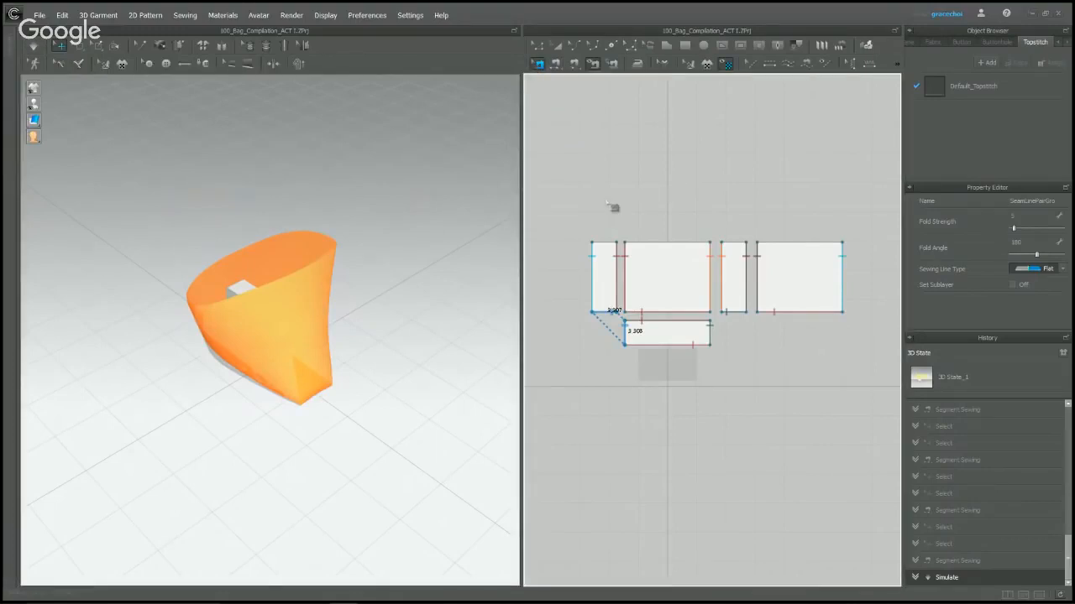
pyautogui.hotkey('ctrl', 'a')
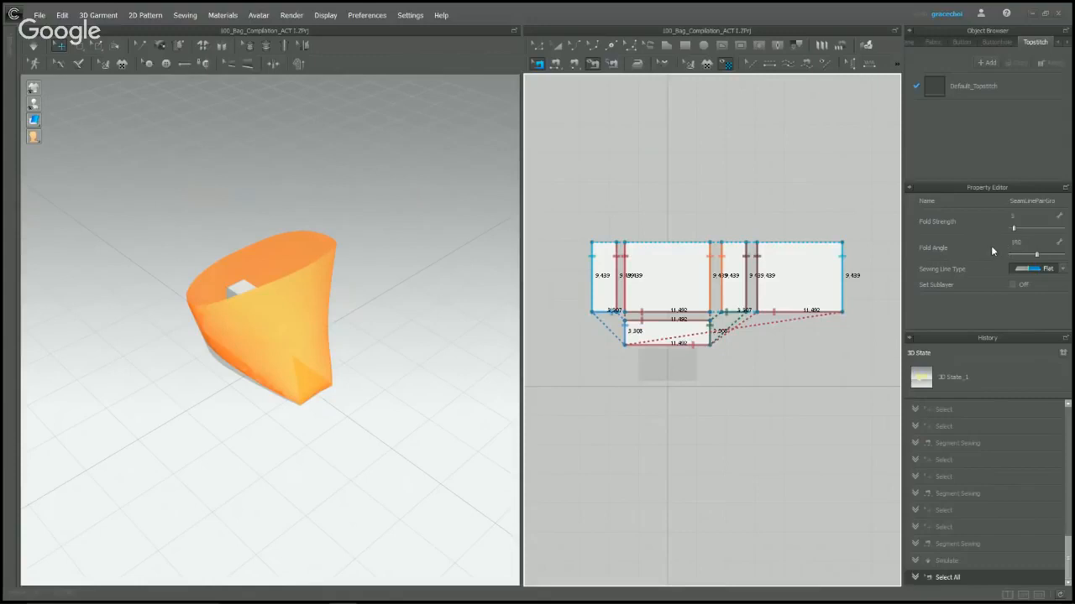
pyautogui.doubleClick(1026, 244)
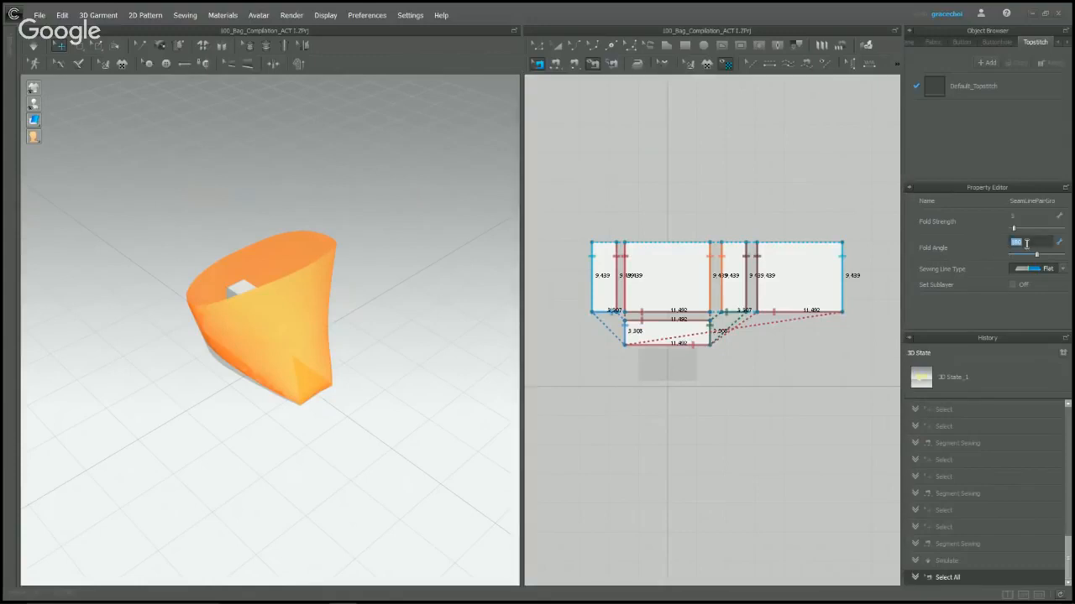
pyautogui.write('0')
pyautogui.press('Return')
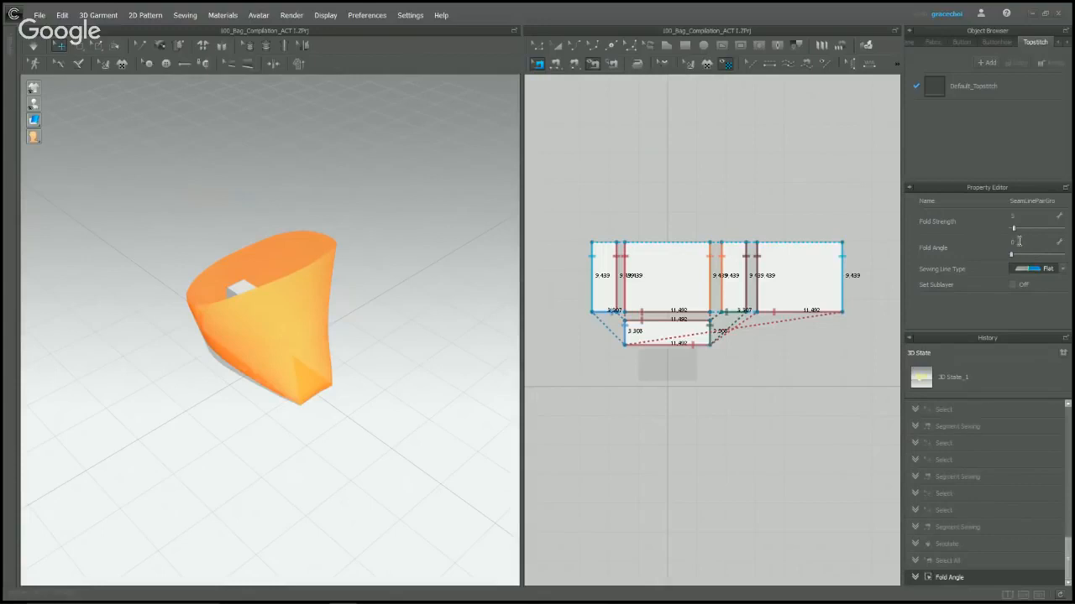
pyautogui.press('space')
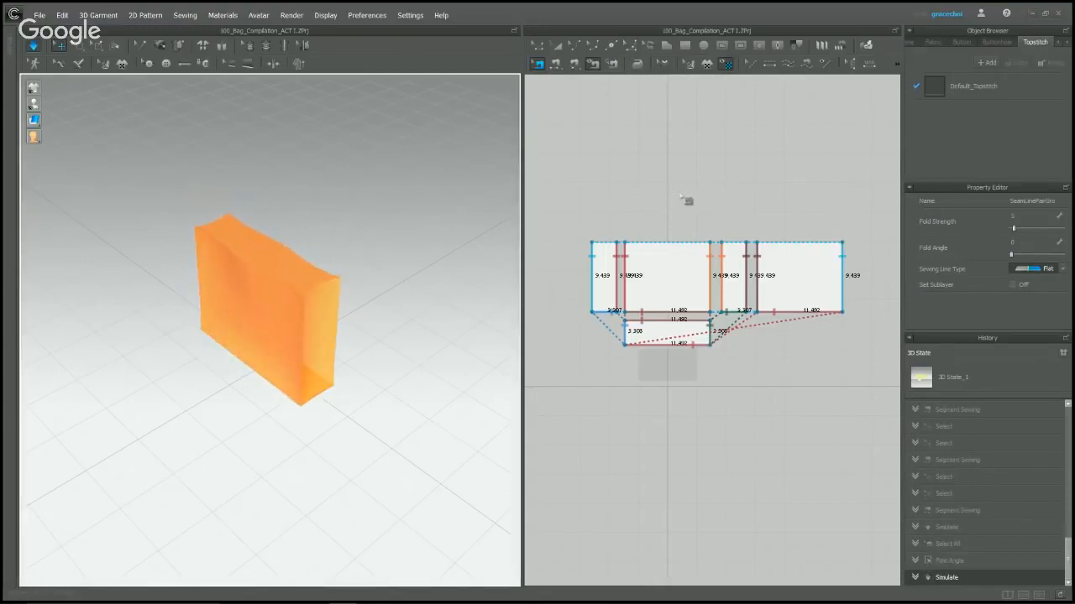
pyautogui.moveTo(350, 333); pyautogui.dragTo(427, 337, button='right')
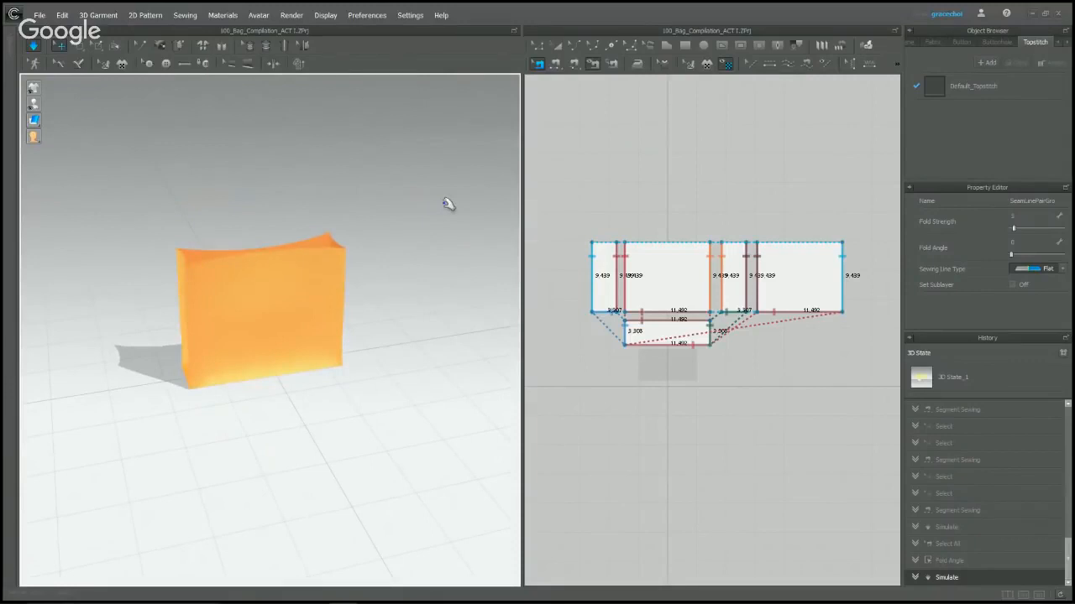
# Select all five bag panels with Transform Pattern and set their Particle Distance to 5 mm.
pyautogui.click(569, 183)
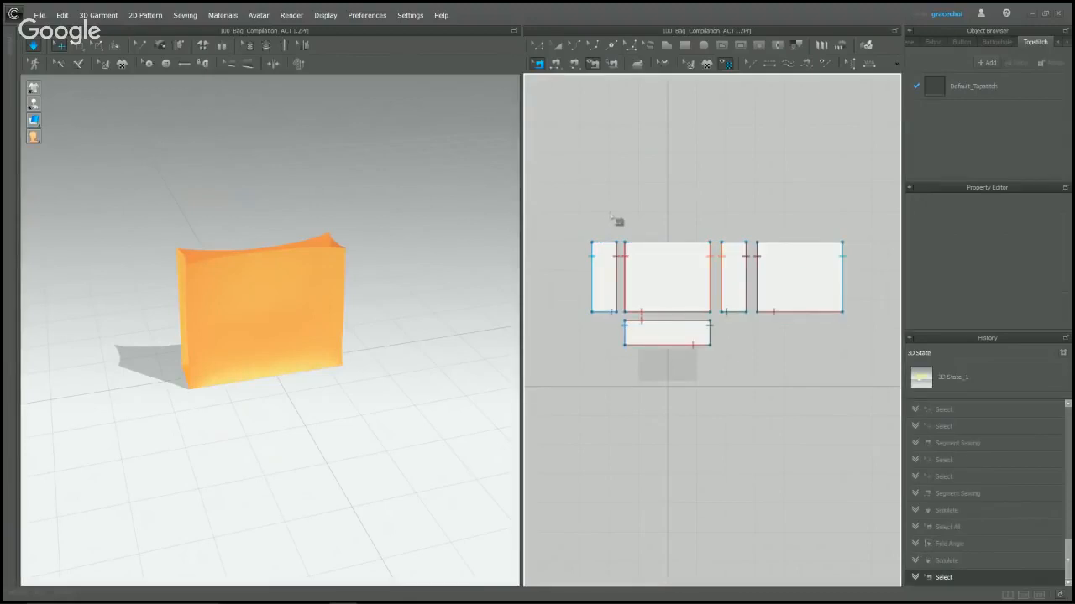
pyautogui.click(537, 65)
pyautogui.click(557, 45)
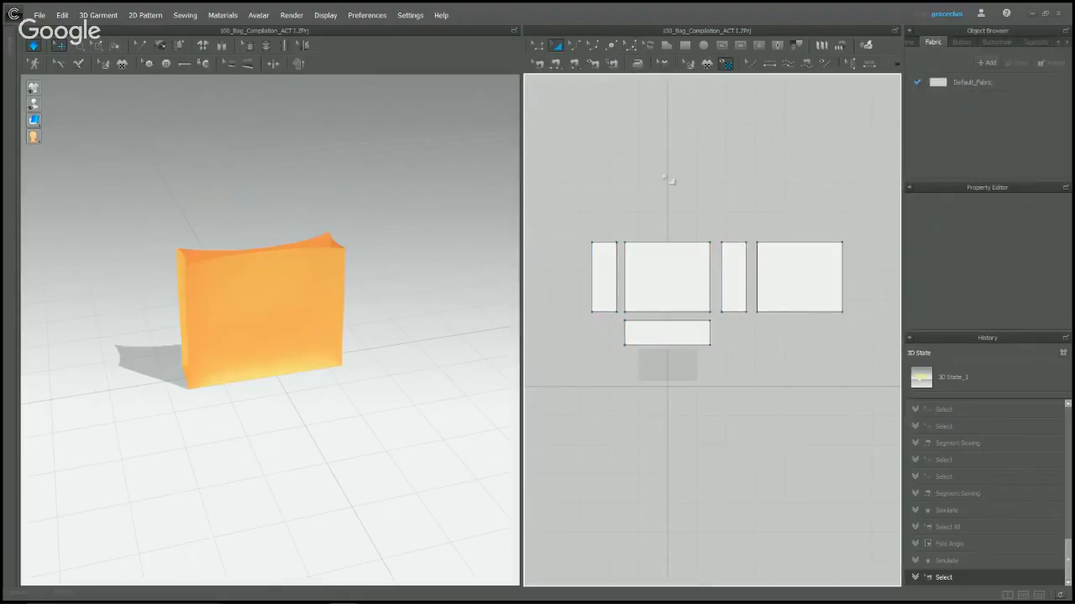
pyautogui.moveTo(562, 194); pyautogui.dragTo(880, 464)
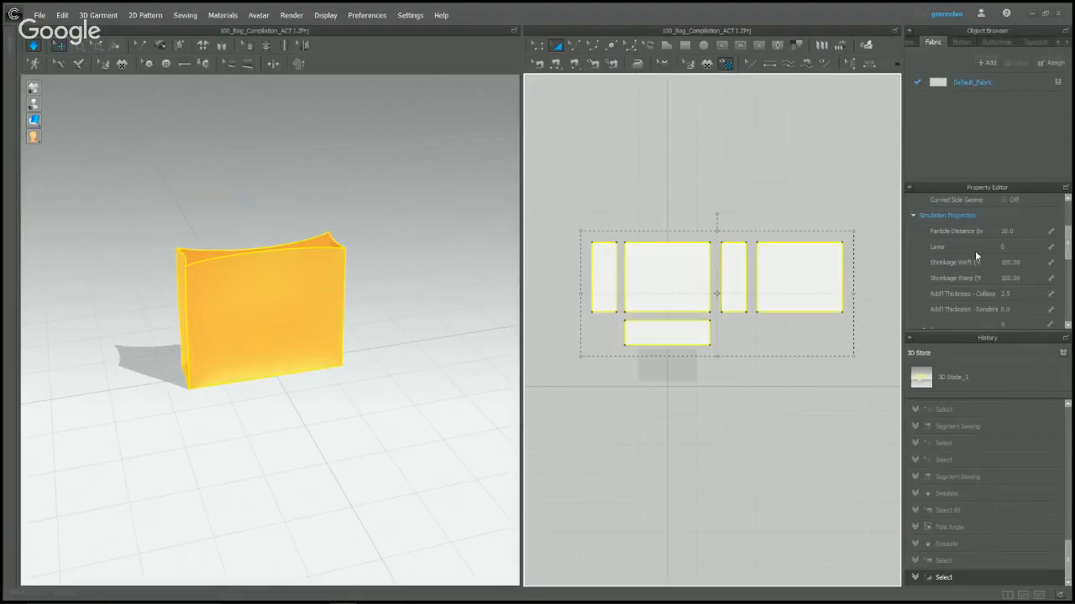
pyautogui.click(1028, 231)
pyautogui.write('10')
pyautogui.press('Return')
pyautogui.scroll(-3, 1027, 235)
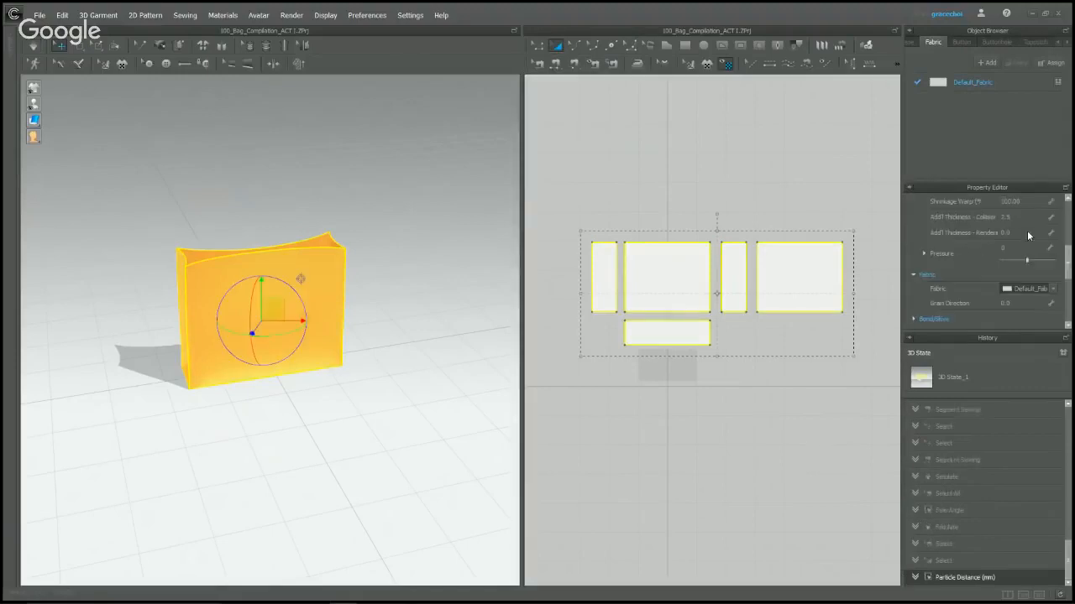
# Simulate the bag with the refined mesh, check its shape from low and high angles, and stop the simulation.
pyautogui.click(467, 194)
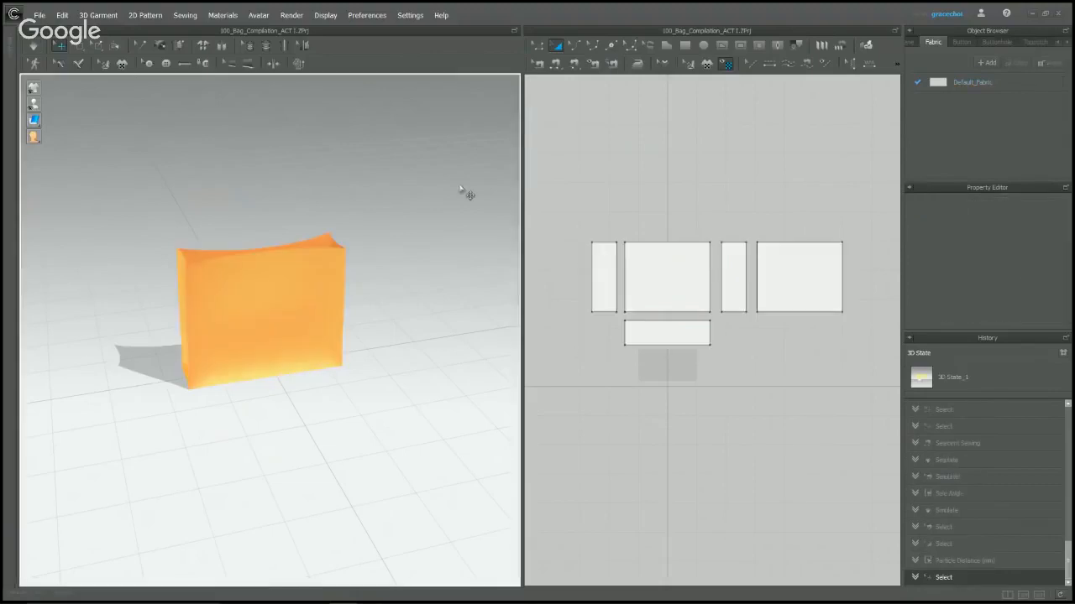
pyautogui.press('space')
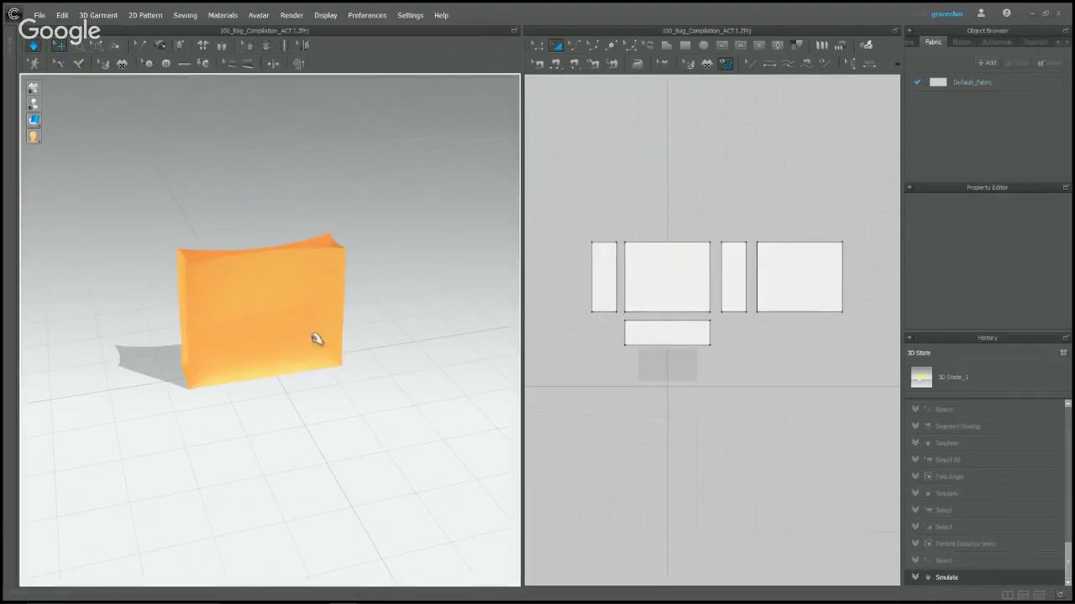
pyautogui.moveTo(372, 378); pyautogui.dragTo(405, 350, button='right')
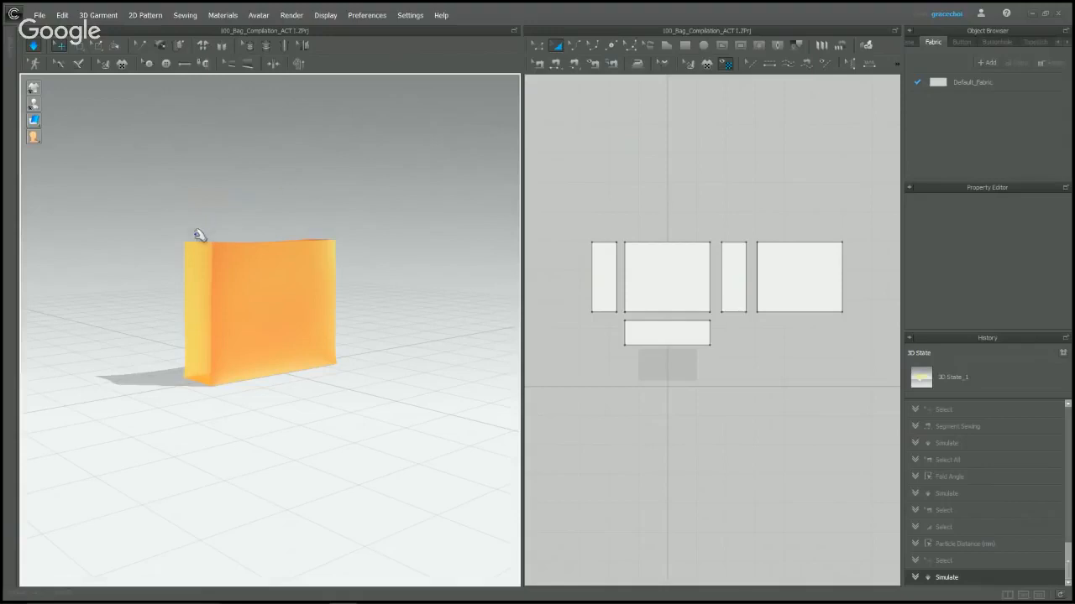
pyautogui.moveTo(347, 293); pyautogui.dragTo(334, 314, button='right')
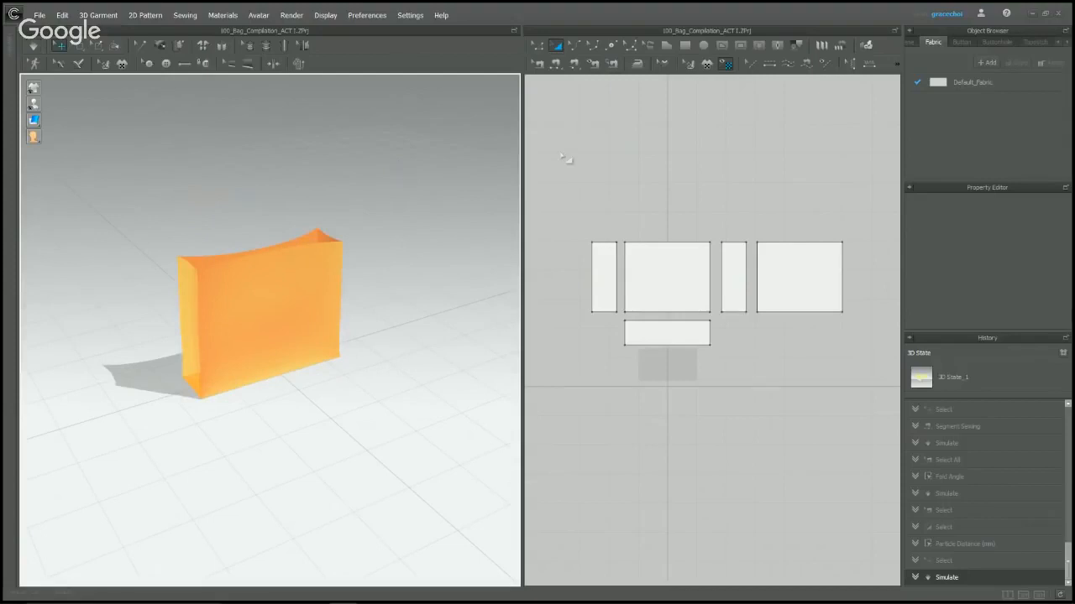
# Remove the Strengthen setting from all bag panels and view the bag from the front.
pyautogui.hotkey('ctrl', 'a')
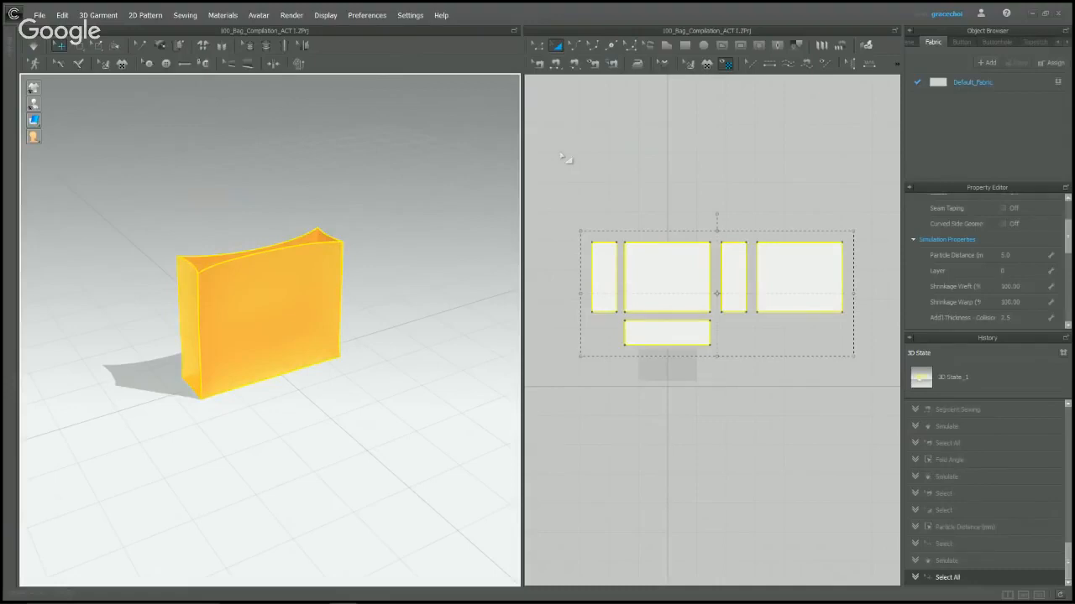
pyautogui.rightClick(306, 286)
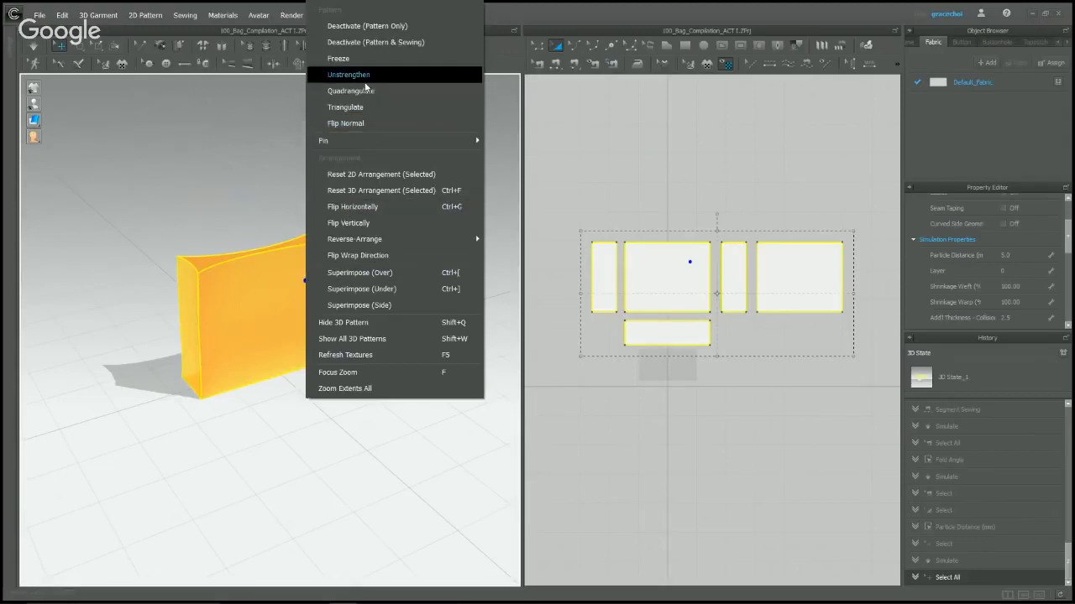
pyautogui.click(389, 77)
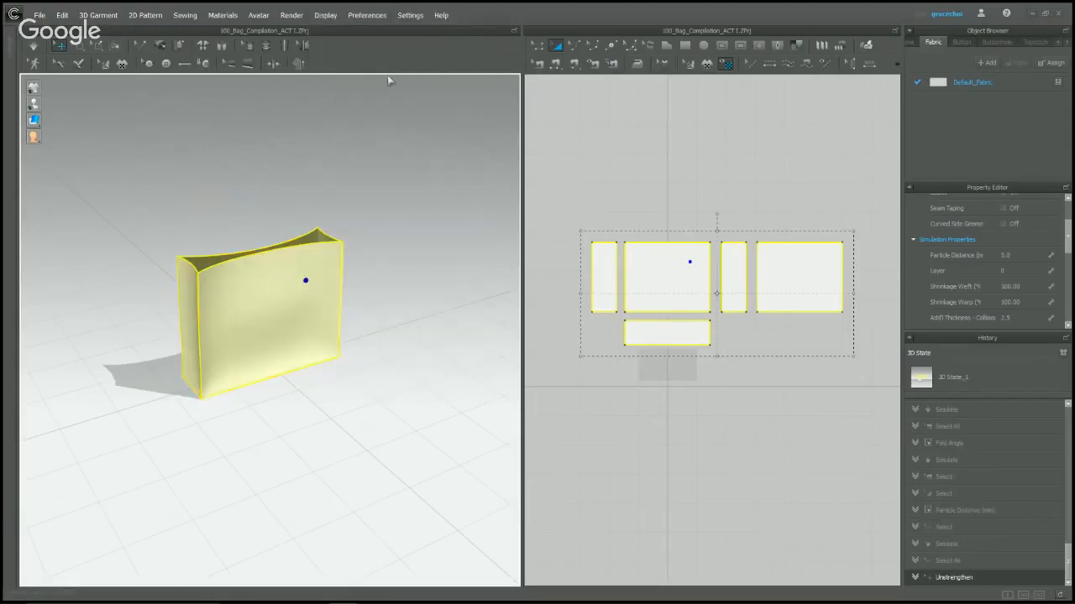
pyautogui.click(411, 147)
pyautogui.moveTo(291, 286); pyautogui.dragTo(434, 293, button='right')
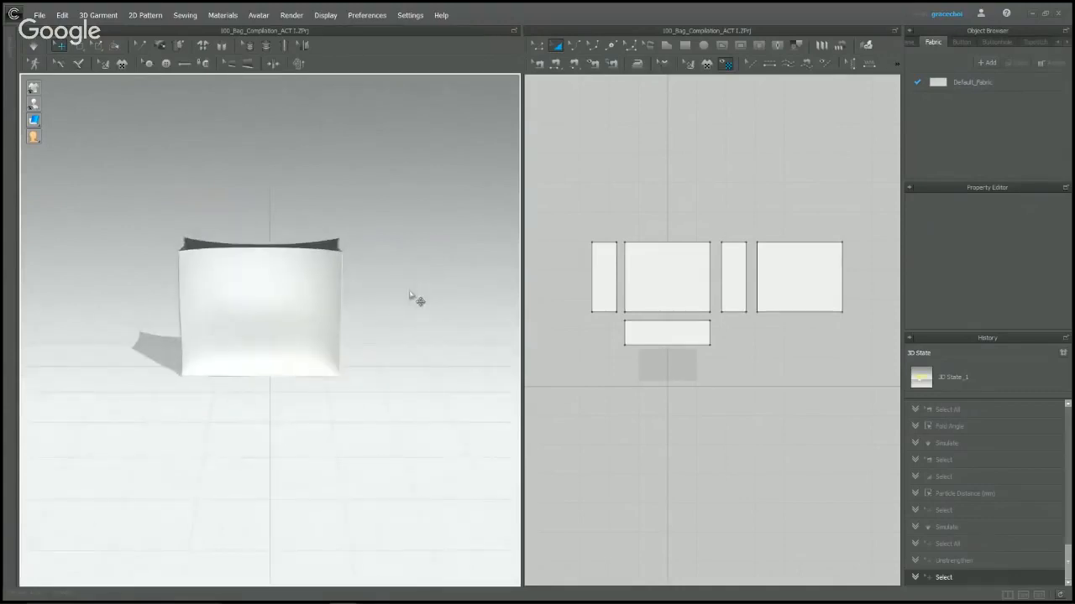
# Apply the leather 01.png texture from the Textures library folder to the bag and check it from several sides.
pyautogui.click(15, 49)
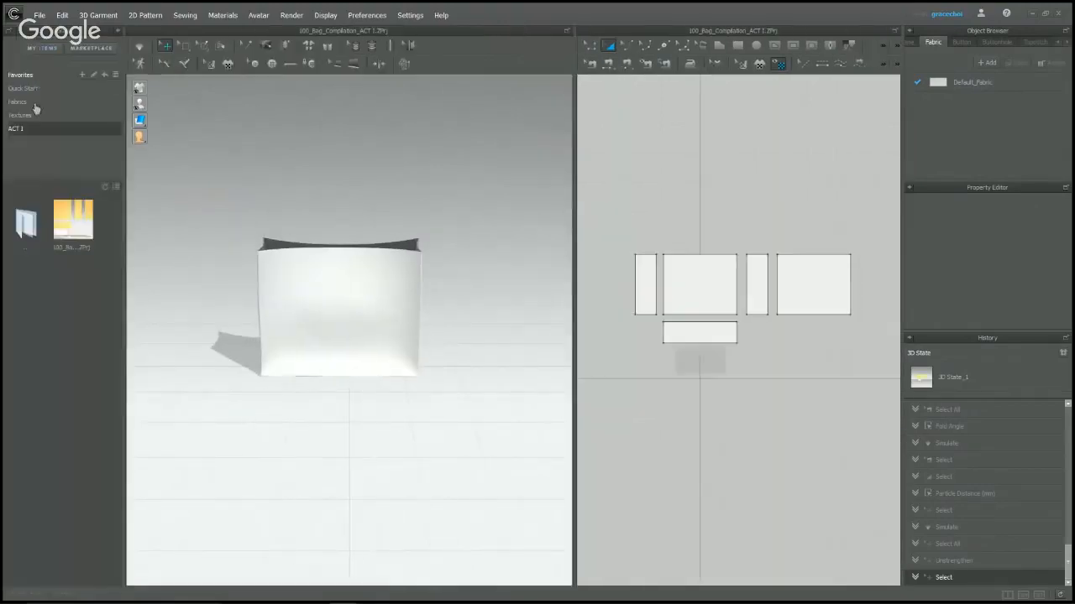
pyautogui.click(34, 116)
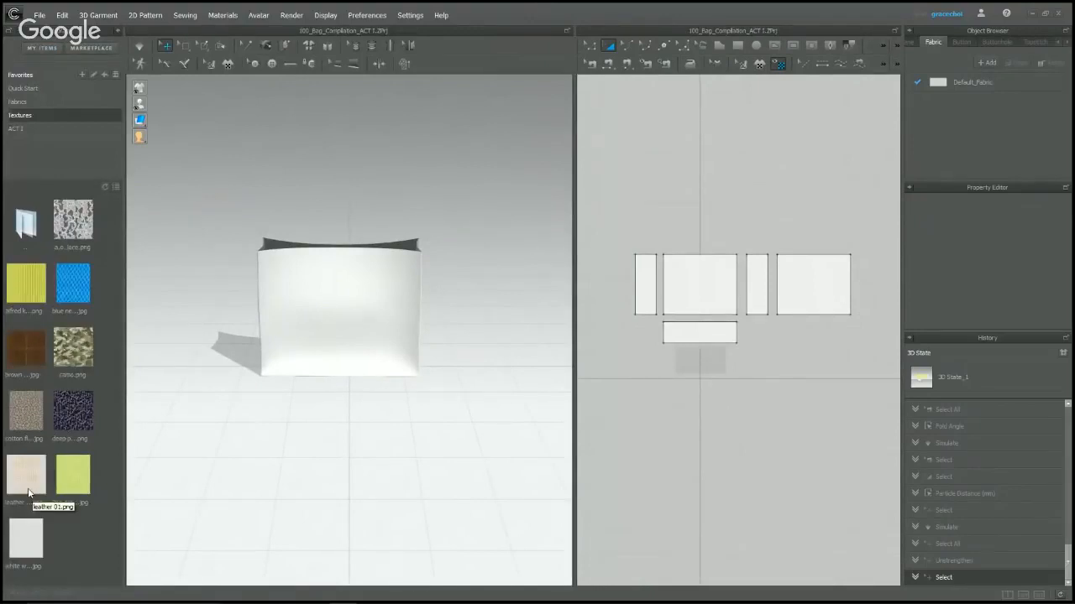
pyautogui.moveTo(29, 494); pyautogui.dragTo(275, 295)
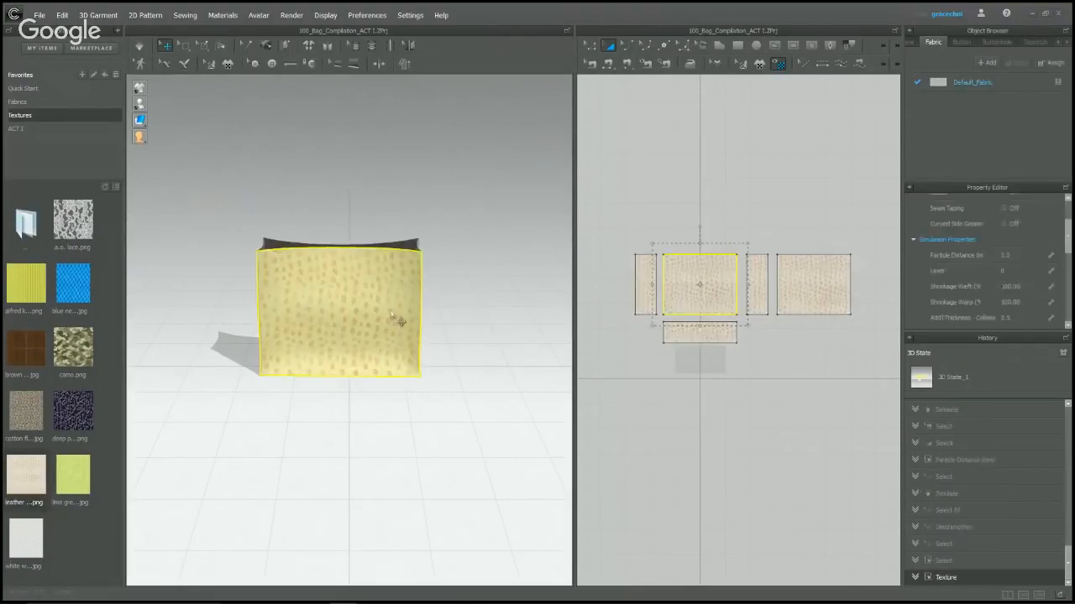
pyautogui.click(485, 267)
pyautogui.moveTo(470, 338); pyautogui.dragTo(439, 333, button='right')
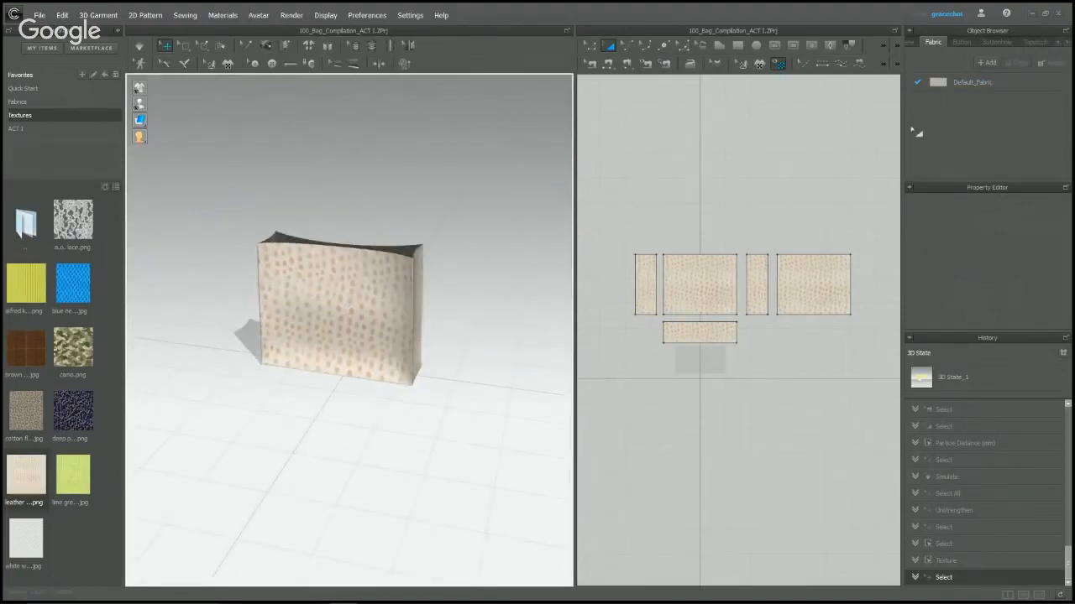
pyautogui.moveTo(407, 301); pyautogui.dragTo(377, 352, button='right')
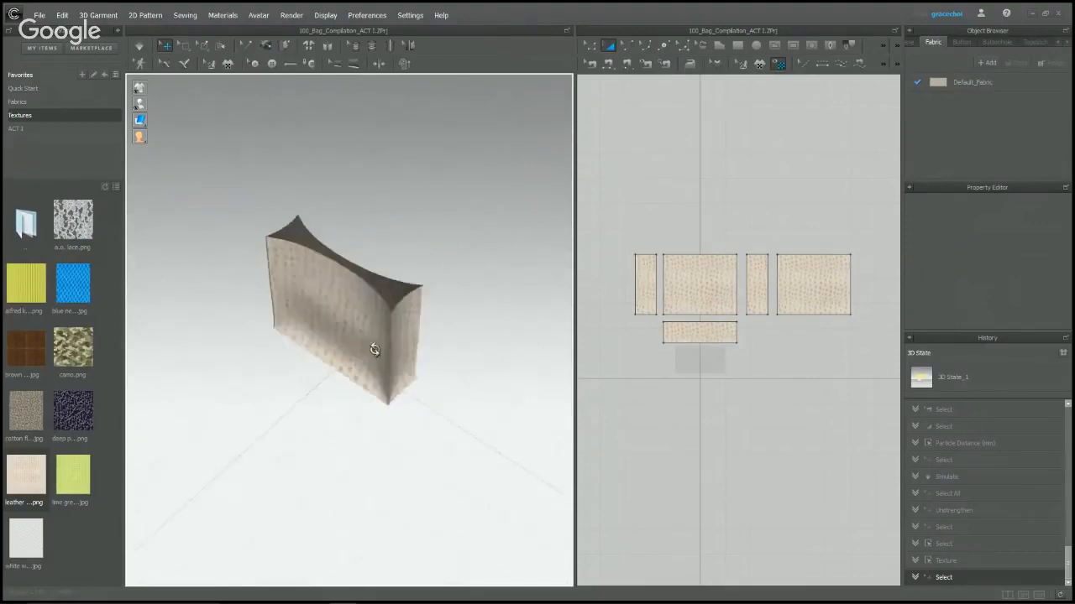
pyautogui.scroll(3, 418, 303)
pyautogui.moveTo(418, 302); pyautogui.dragTo(448, 350, button='right')
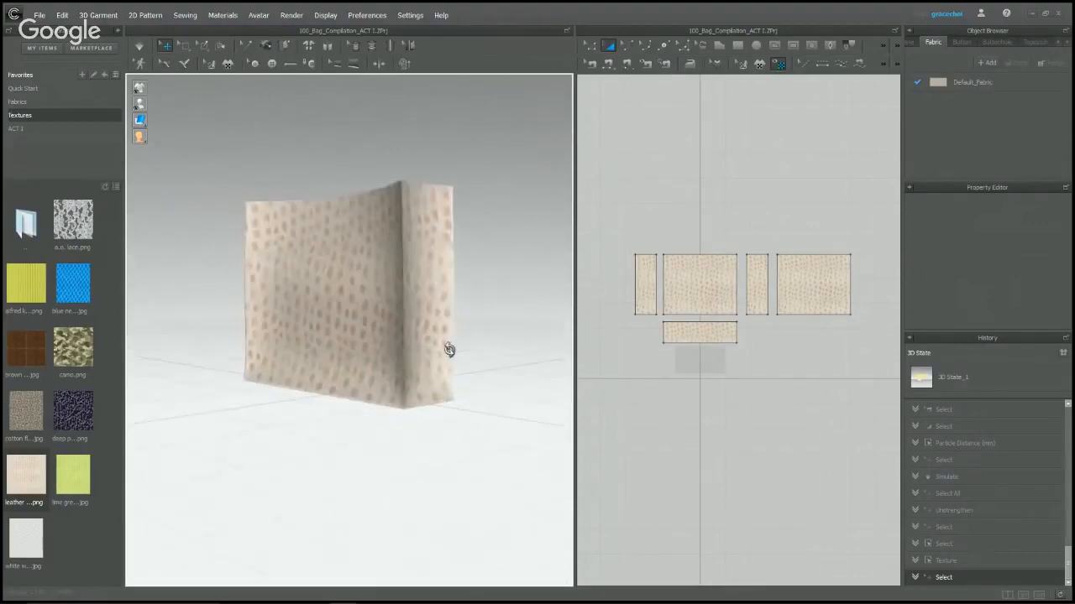
pyautogui.scroll(-1, 463, 298)
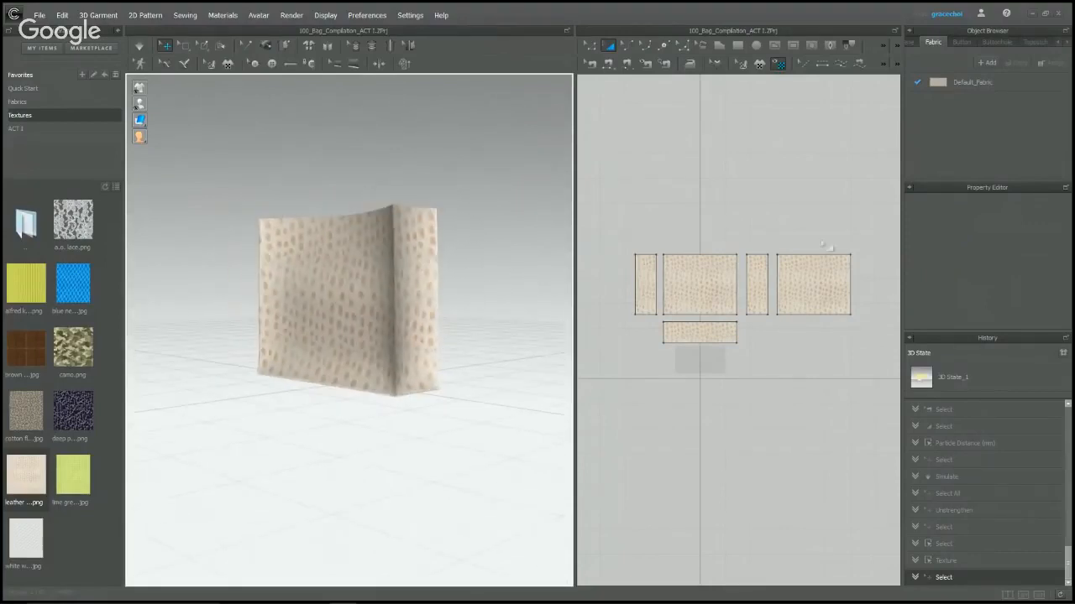
# Change the Default_Fabric colour to light blue, then hide the library and view the recoloured bag.
pyautogui.click(965, 81)
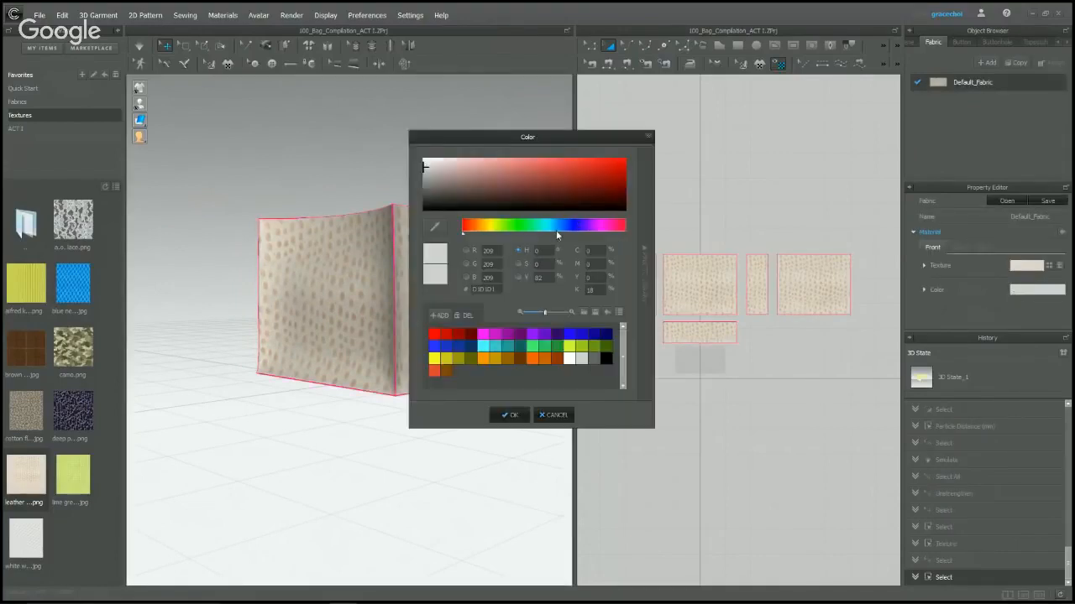
pyautogui.click(559, 227)
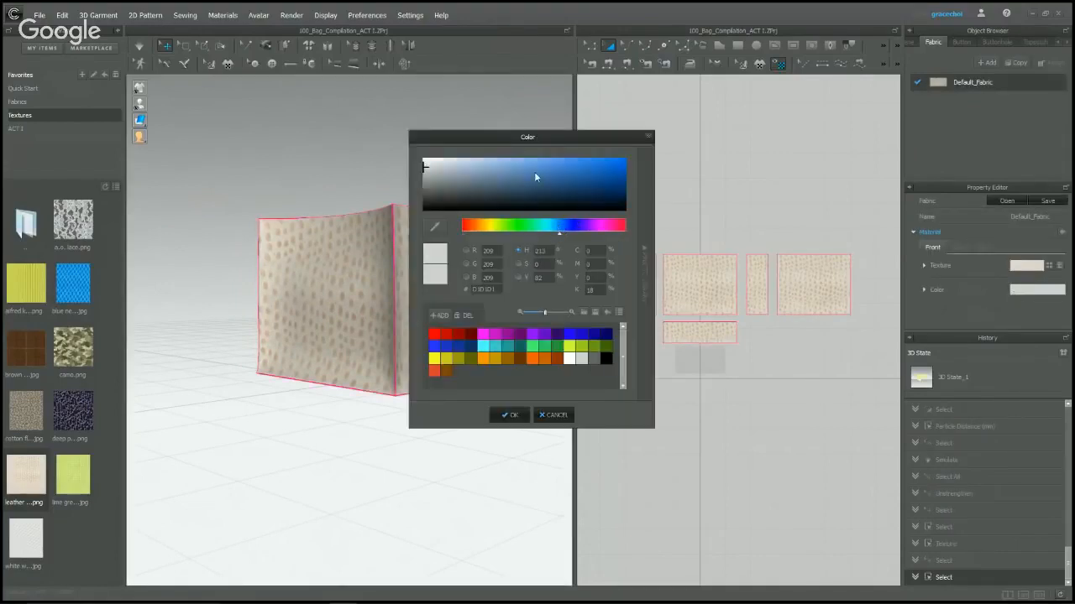
pyautogui.moveTo(534, 171); pyautogui.dragTo(509, 159)
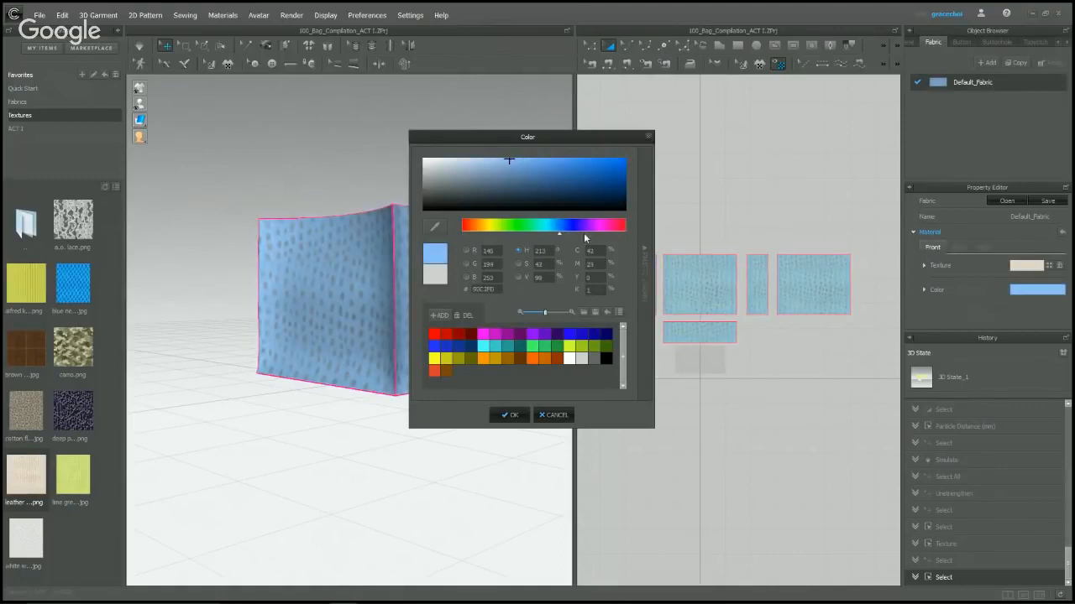
pyautogui.click(516, 420)
pyautogui.click(432, 468)
pyautogui.moveTo(432, 468); pyautogui.dragTo(512, 336, button='right')
pyautogui.moveTo(499, 278); pyautogui.dragTo(491, 274, button='right')
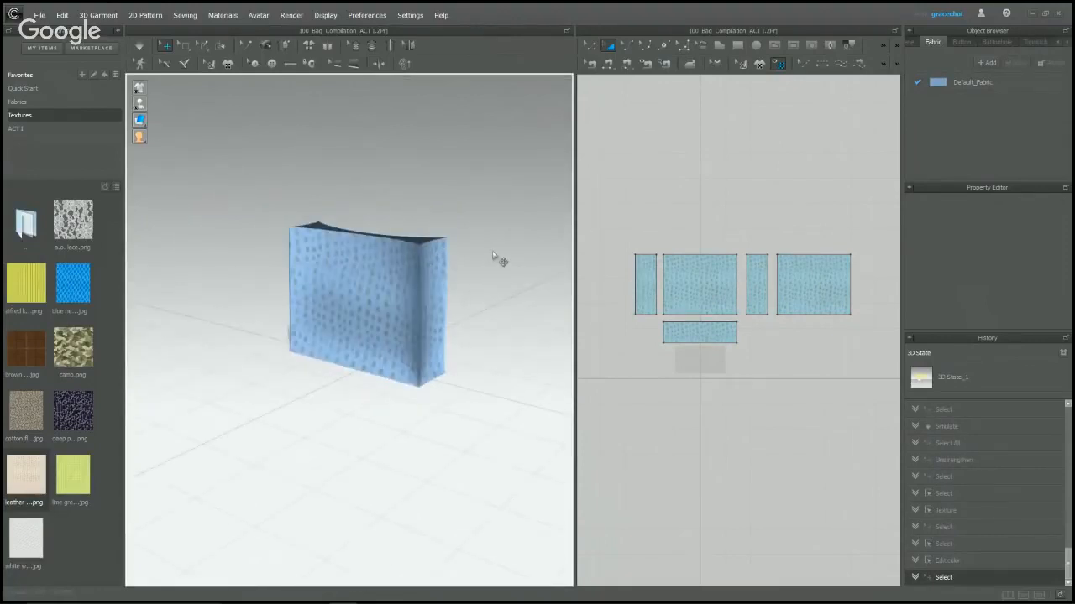
pyautogui.hotkey('ctrl', 'l')
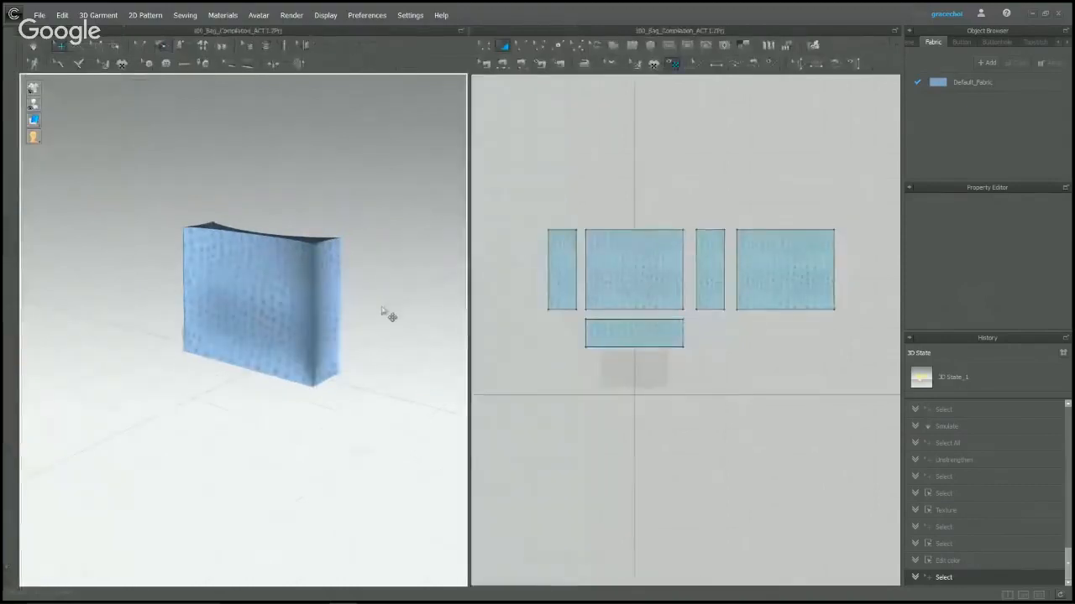
pyautogui.moveTo(389, 314); pyautogui.dragTo(3, 341, button='right')
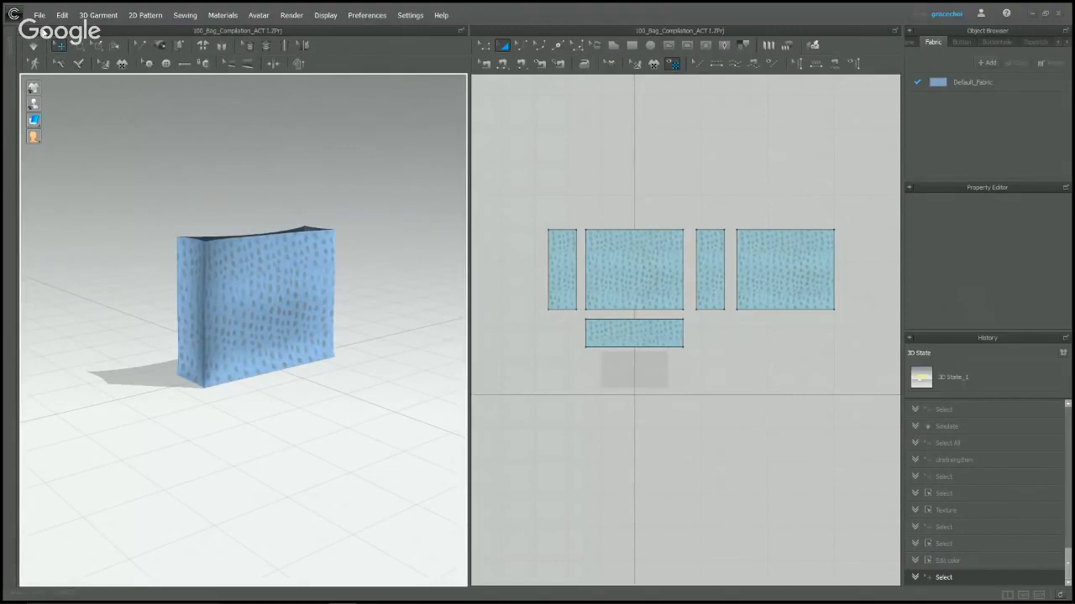
pyautogui.click(42, 16)
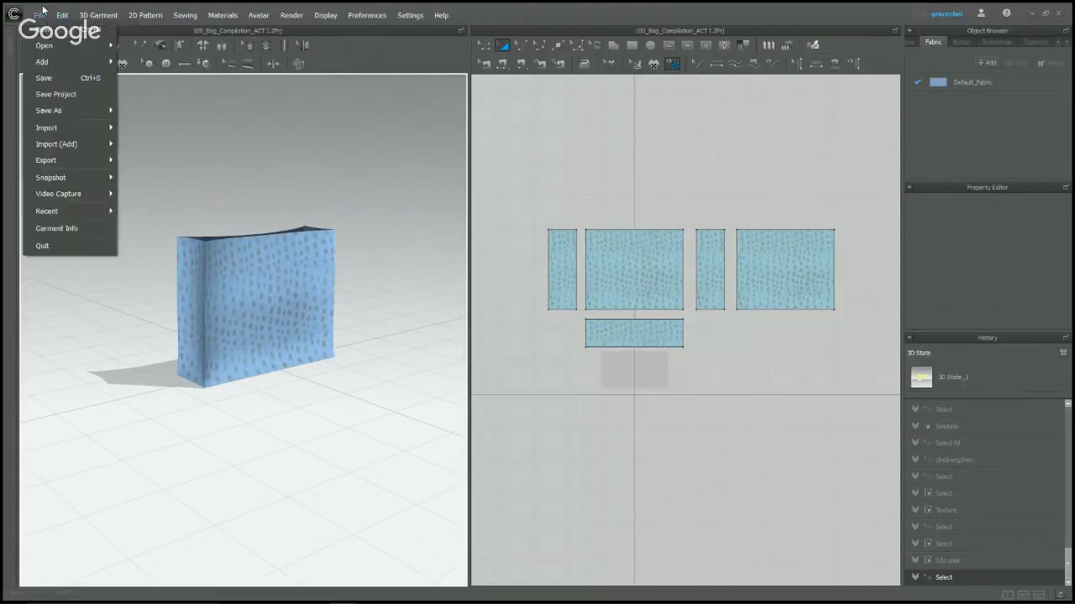
pyautogui.moveTo(52, 111)
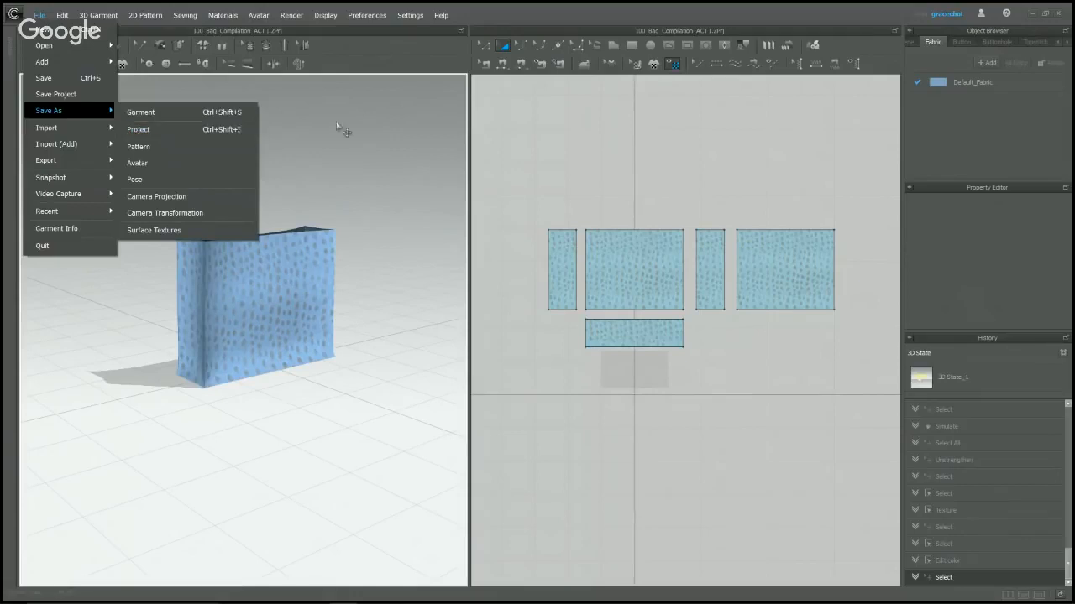
pyautogui.click(360, 149)
# Examine the open bag from above, including the box avatar and the bottom panel inside it.
pyautogui.moveTo(408, 201); pyautogui.dragTo(387, 291, button='right')
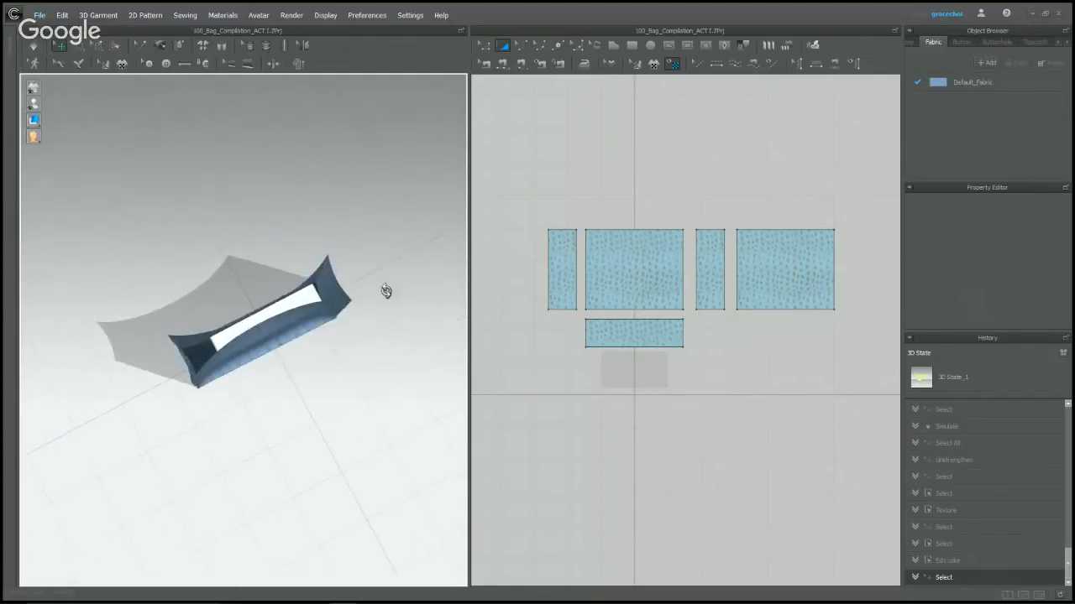
pyautogui.click(313, 296)
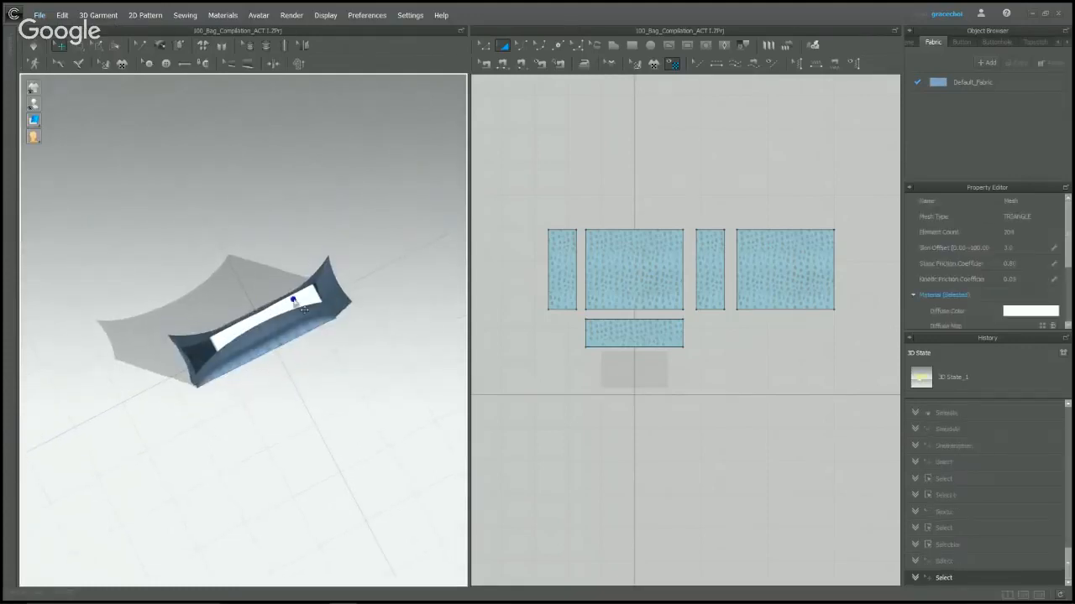
pyautogui.click(395, 223)
pyautogui.moveTo(396, 223); pyautogui.dragTo(433, 253, button='right')
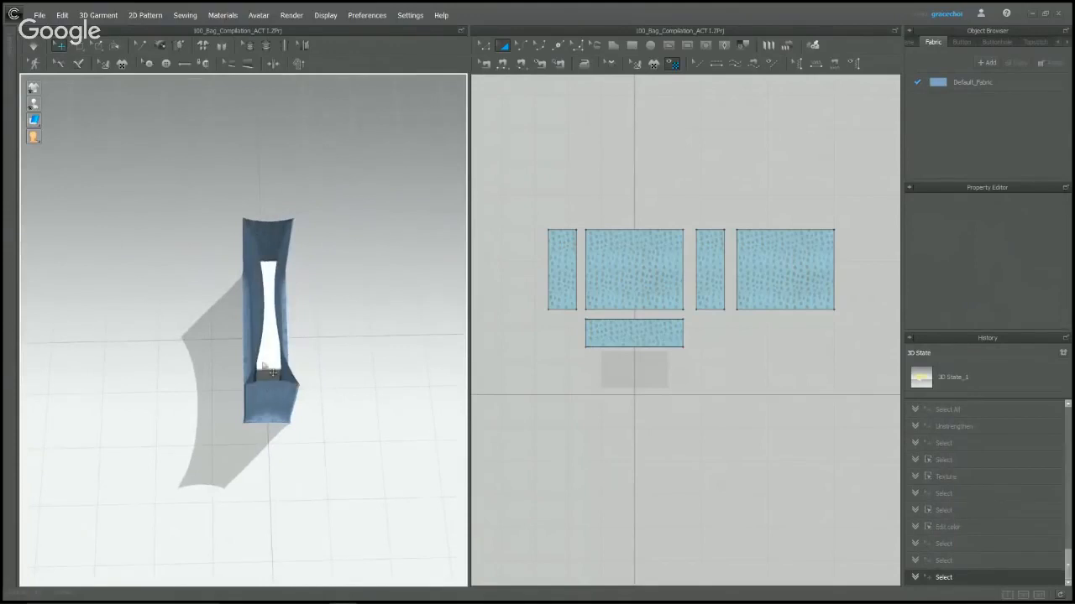
pyautogui.click(267, 369)
pyautogui.click(370, 183)
pyautogui.moveTo(386, 305); pyautogui.dragTo(99, 149, button='right')
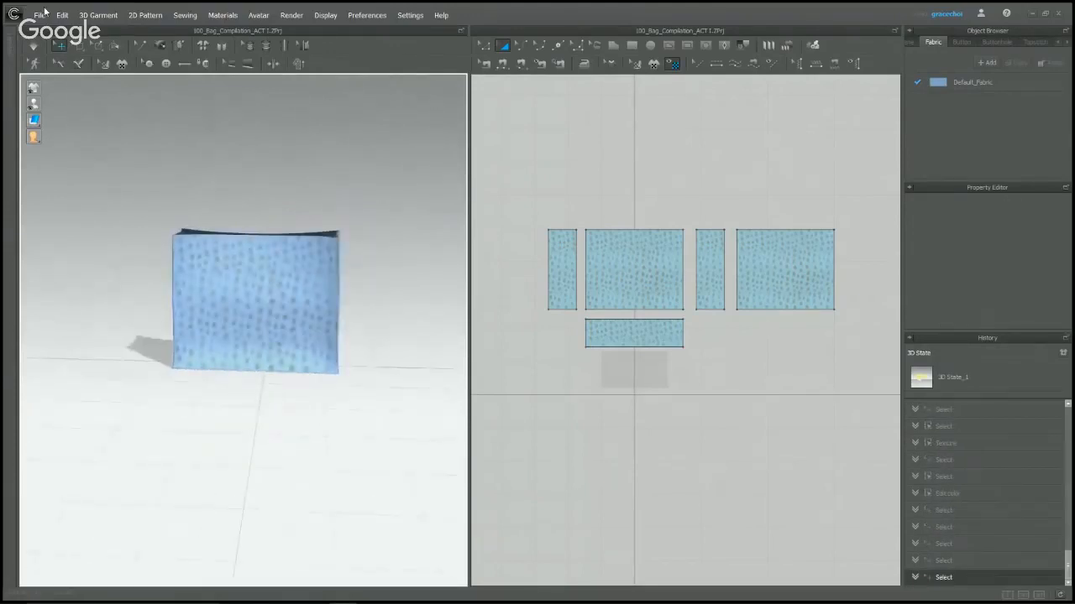
# Save the bag as a new project file under a random placeholder name in the Act I Compilation folder.
pyautogui.rightClick(45, 26)
pyautogui.click(36, 16)
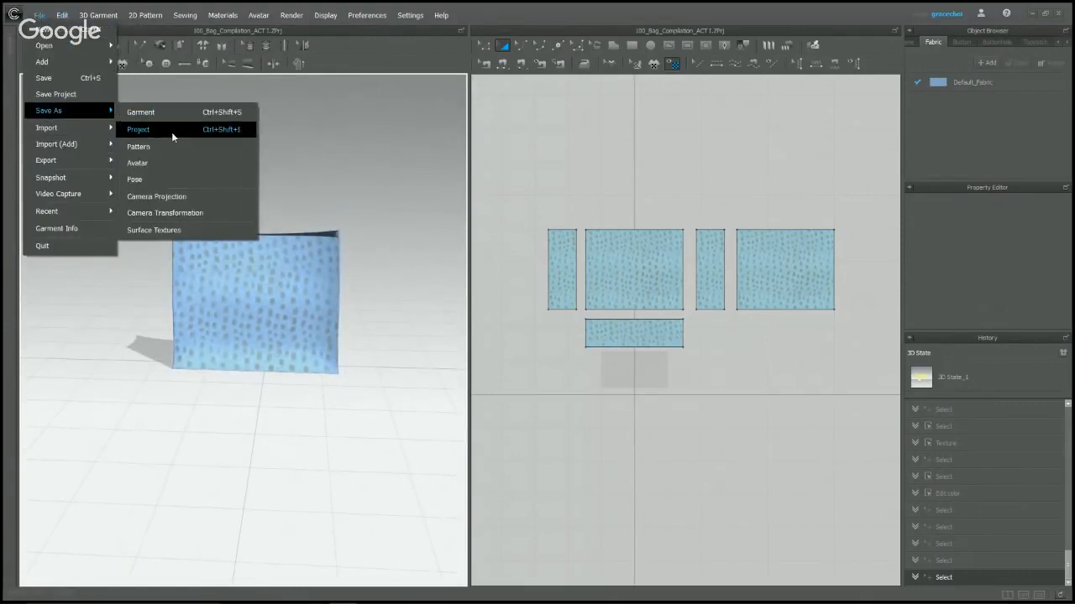
pyautogui.click(171, 131)
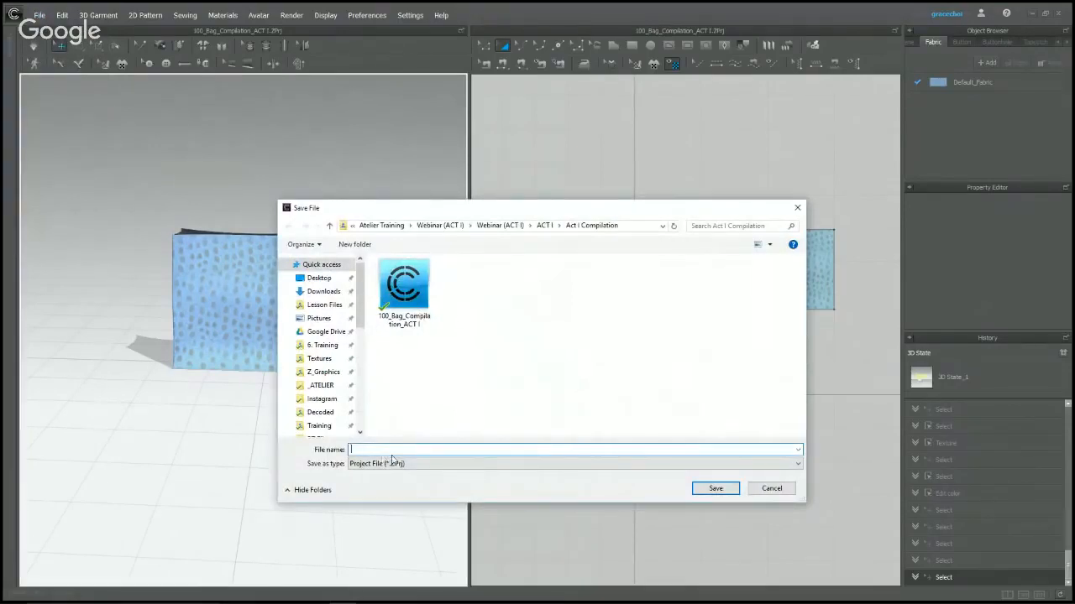
pyautogui.write('ljkajllc;fakjlsadkjl;a')
pyautogui.press('Return')
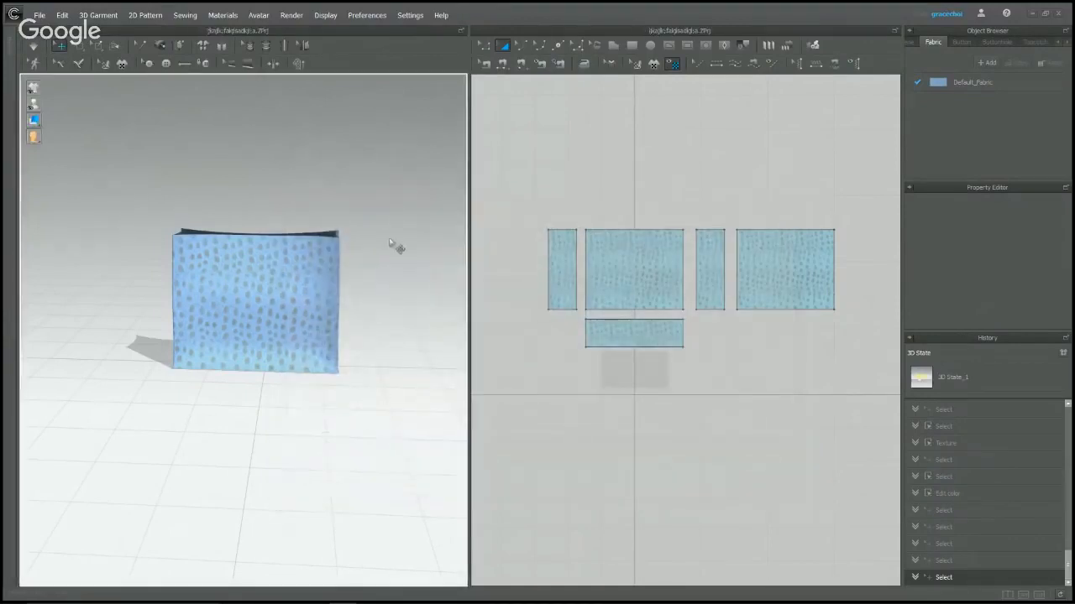
pyautogui.moveTo(403, 288); pyautogui.dragTo(347, 283, button='right')
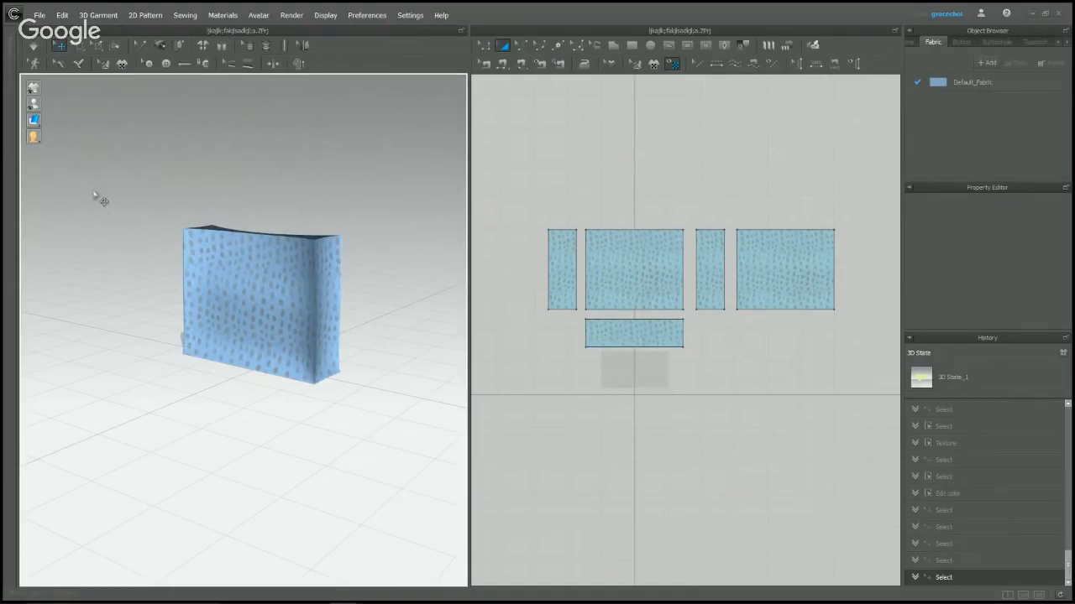
# Open the 100_T-Shirt_Review_ACT I project from the Act I Review folder in the ACT I library.
pyautogui.click(4, 50)
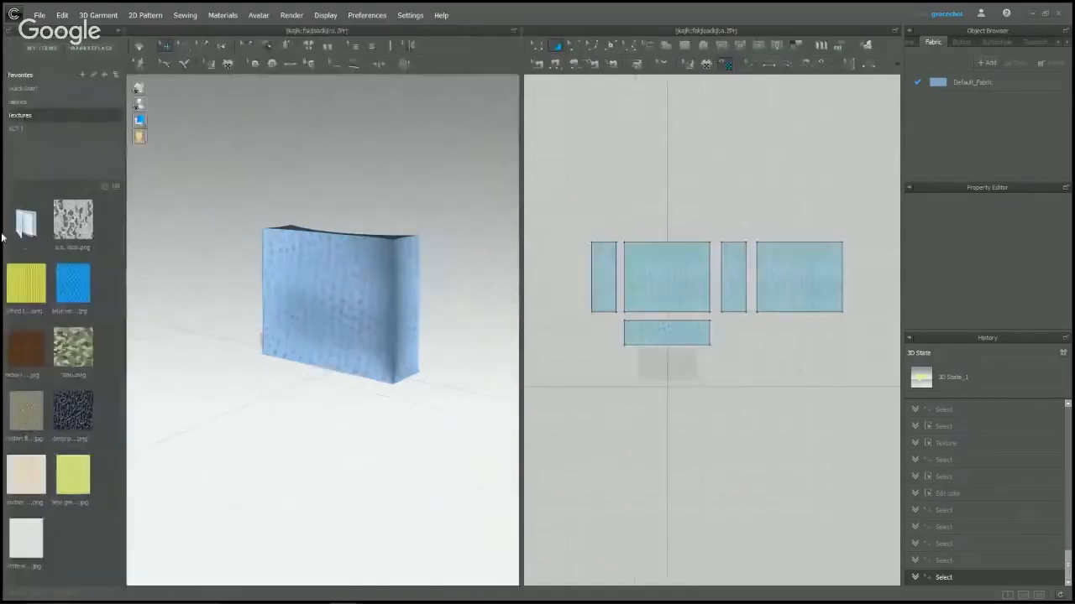
pyautogui.click(34, 128)
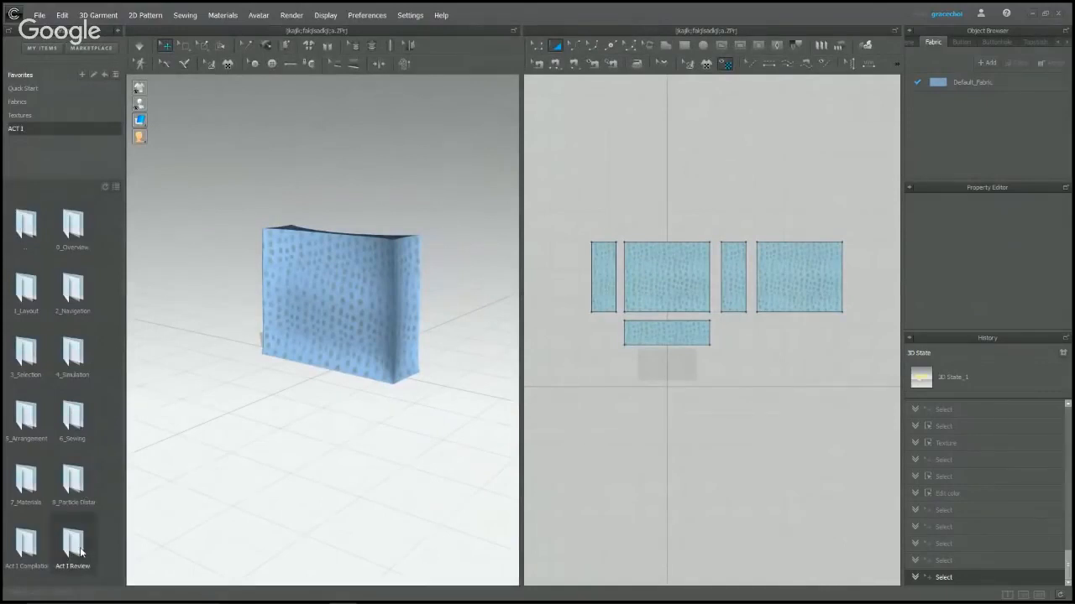
pyautogui.doubleClick(73, 545)
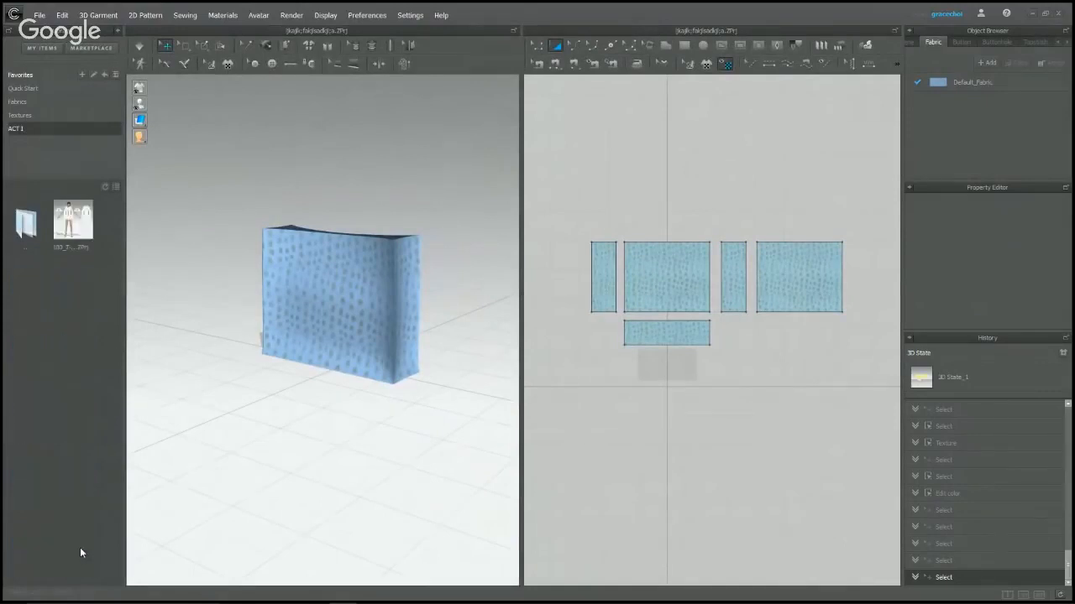
pyautogui.doubleClick(81, 238)
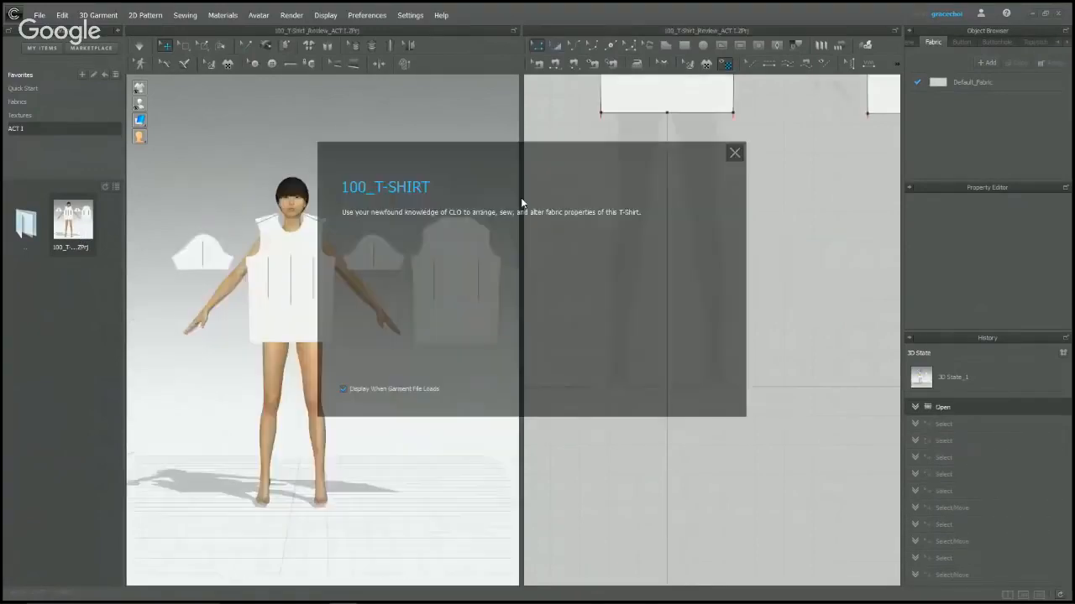
# Dismiss the 100_T-SHIRT introduction and hide the library, with all T-shirt panels in view.
pyautogui.click(732, 156)
pyautogui.scroll(5, 718, 382)
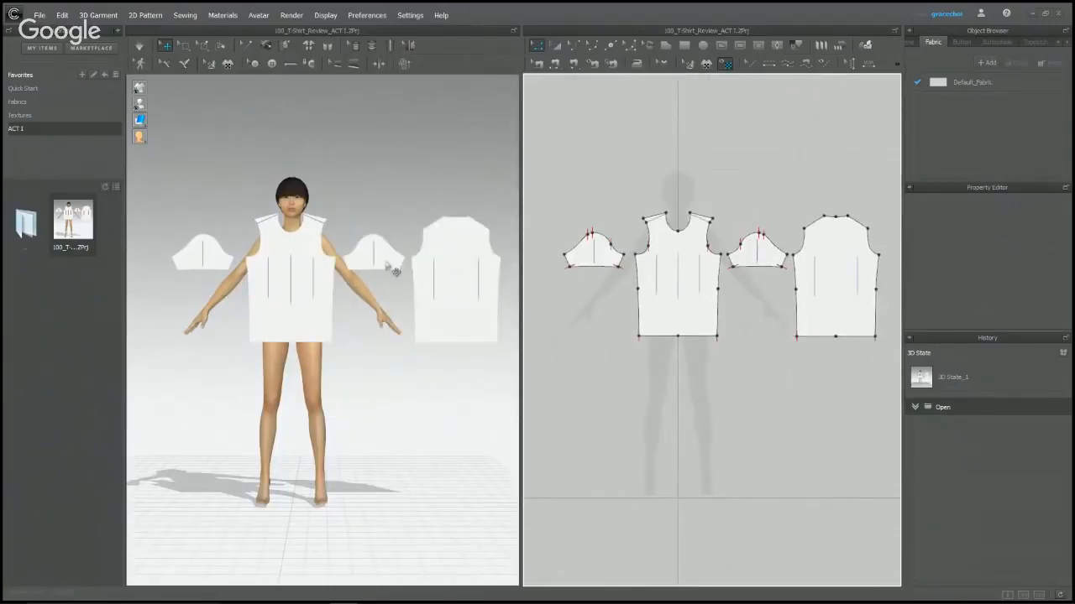
pyautogui.click(399, 143)
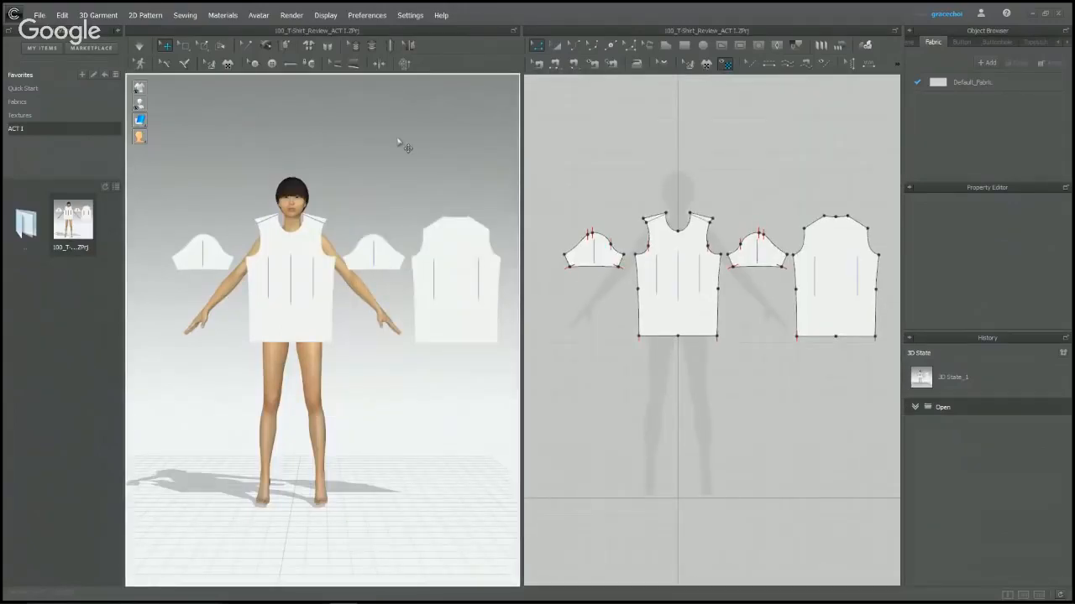
pyautogui.hotkey('ctrl', 'l')
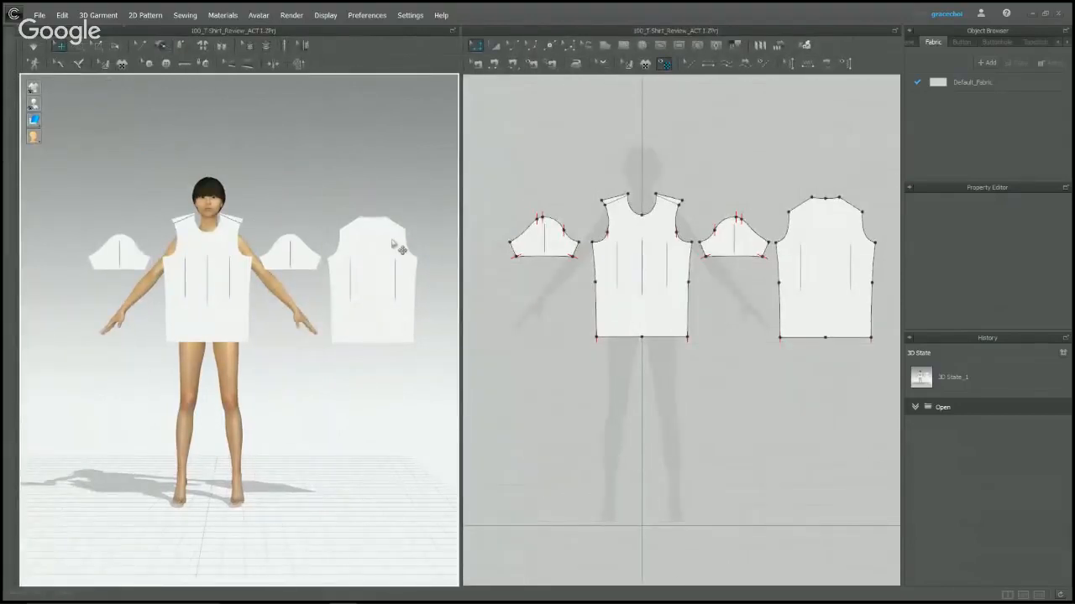
# Review the 100_T-SHIRT instructions on the Garment Description Page from Garment Info, closing them without changes.
pyautogui.click(38, 15)
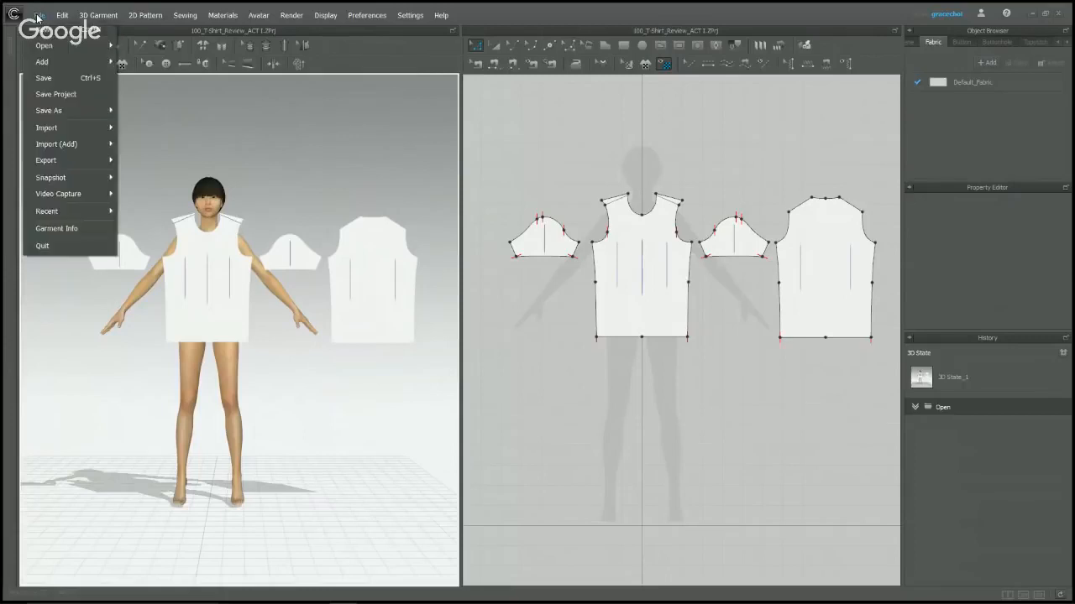
pyautogui.click(79, 228)
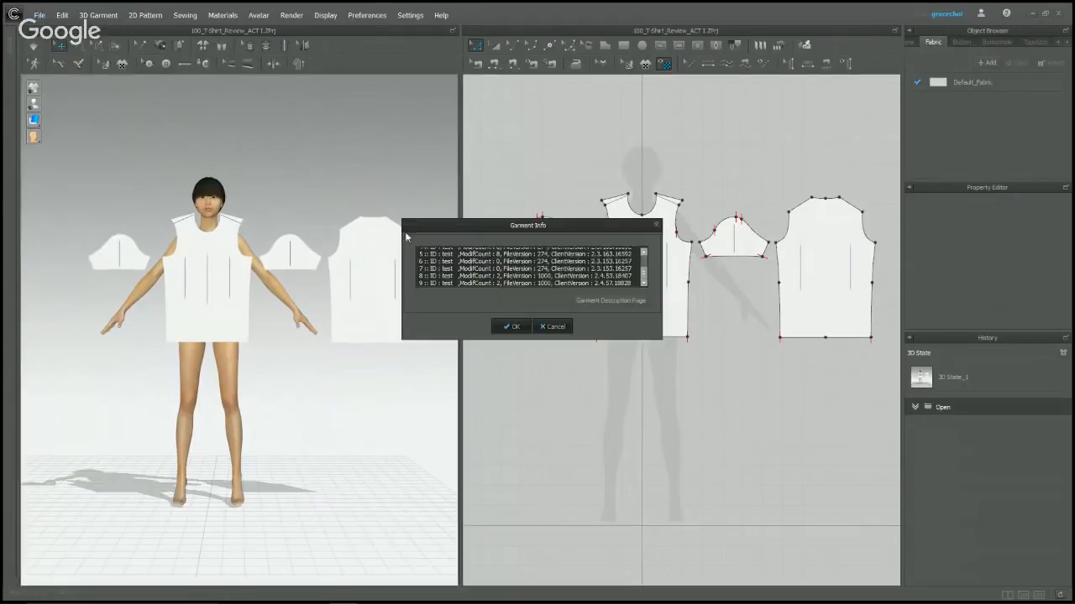
pyautogui.click(590, 302)
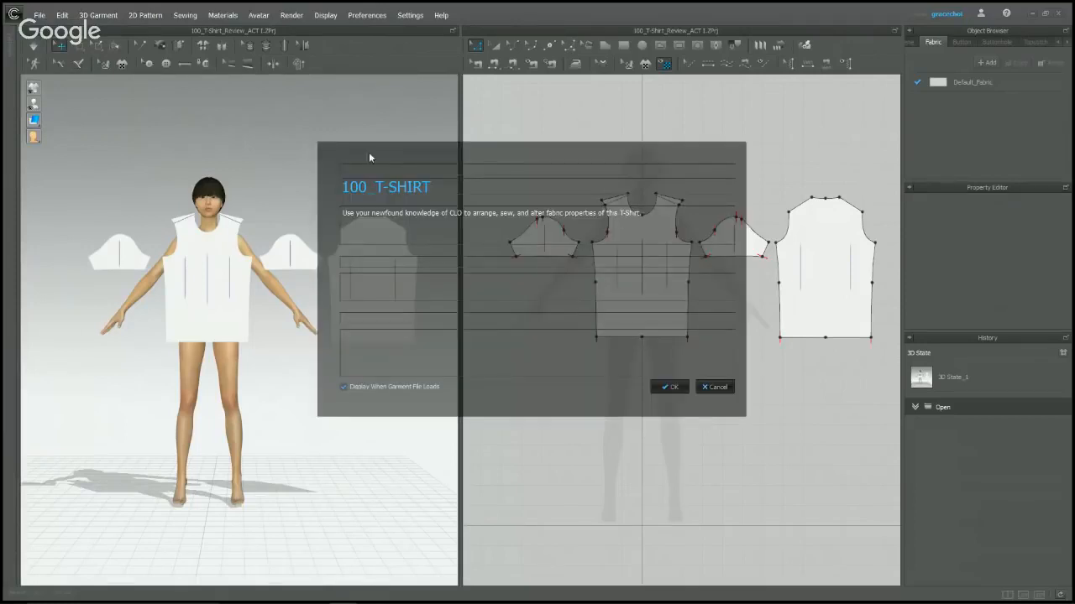
pyautogui.click(713, 388)
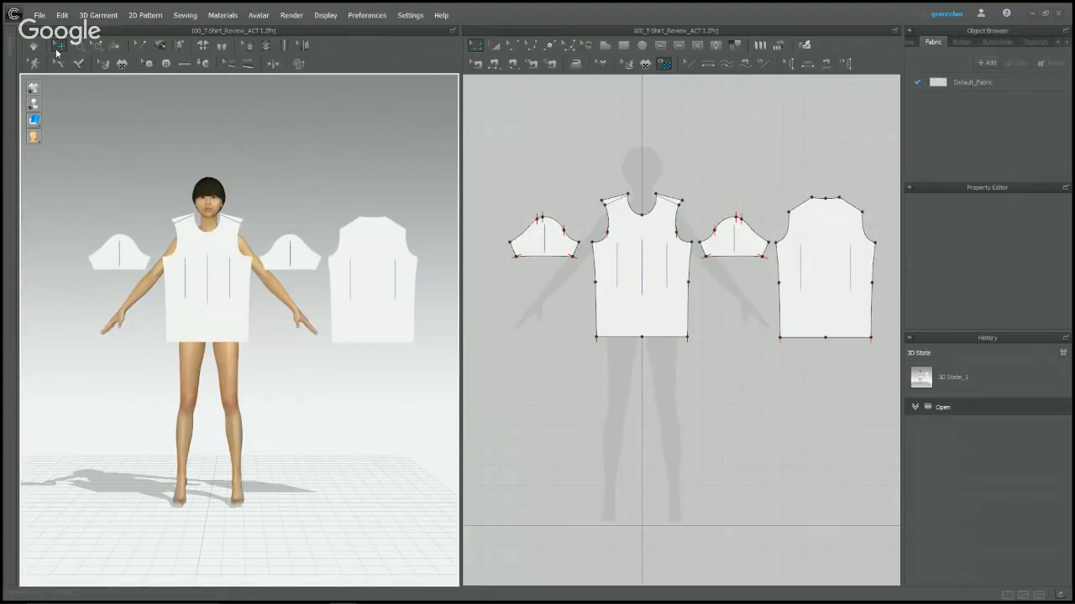
pyautogui.click(39, 16)
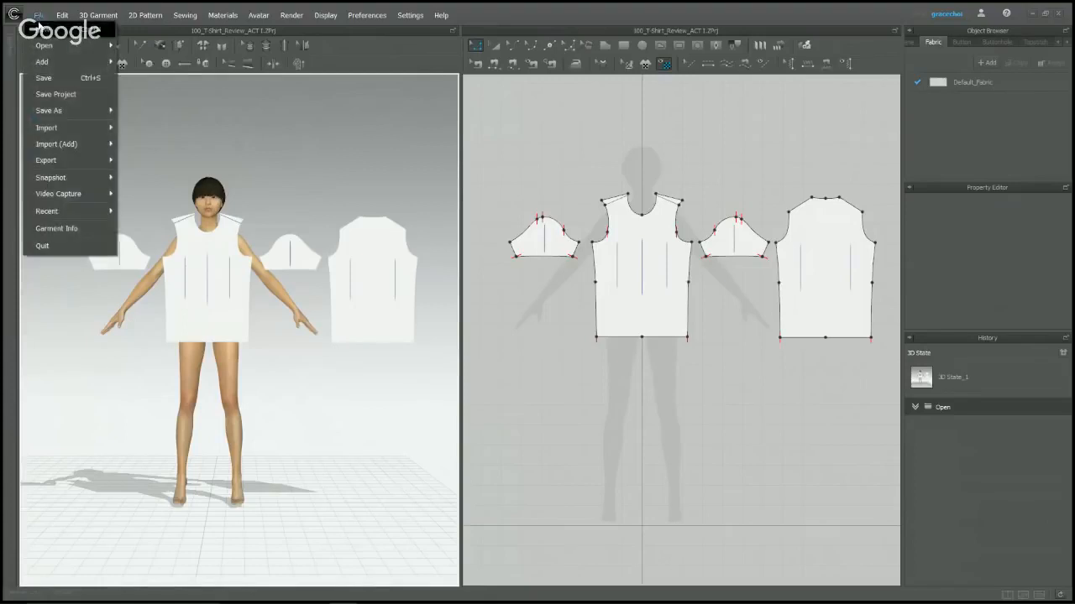
pyautogui.click(65, 229)
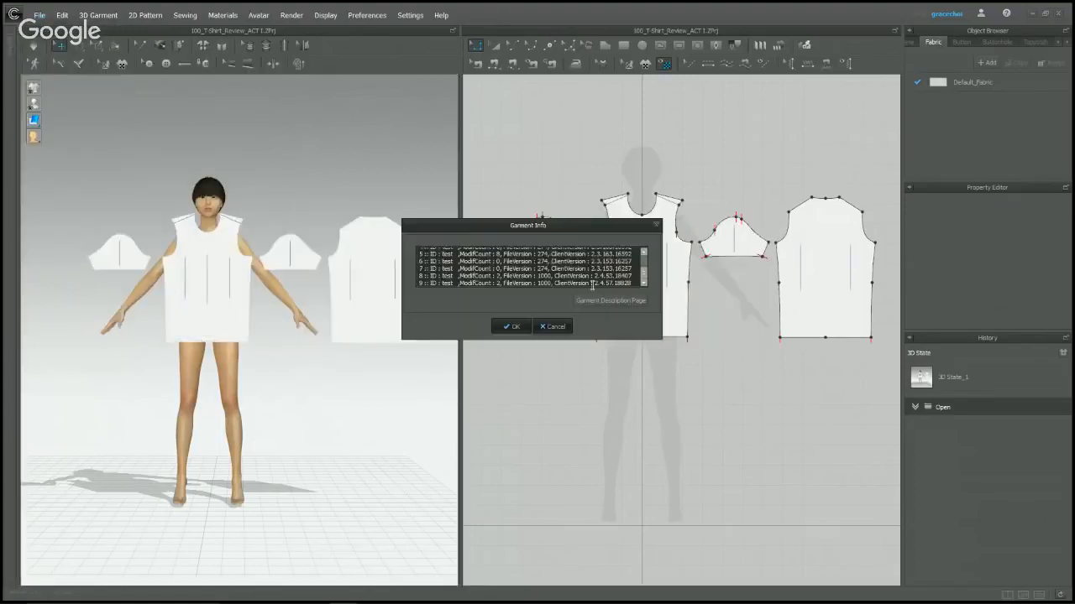
pyautogui.click(597, 299)
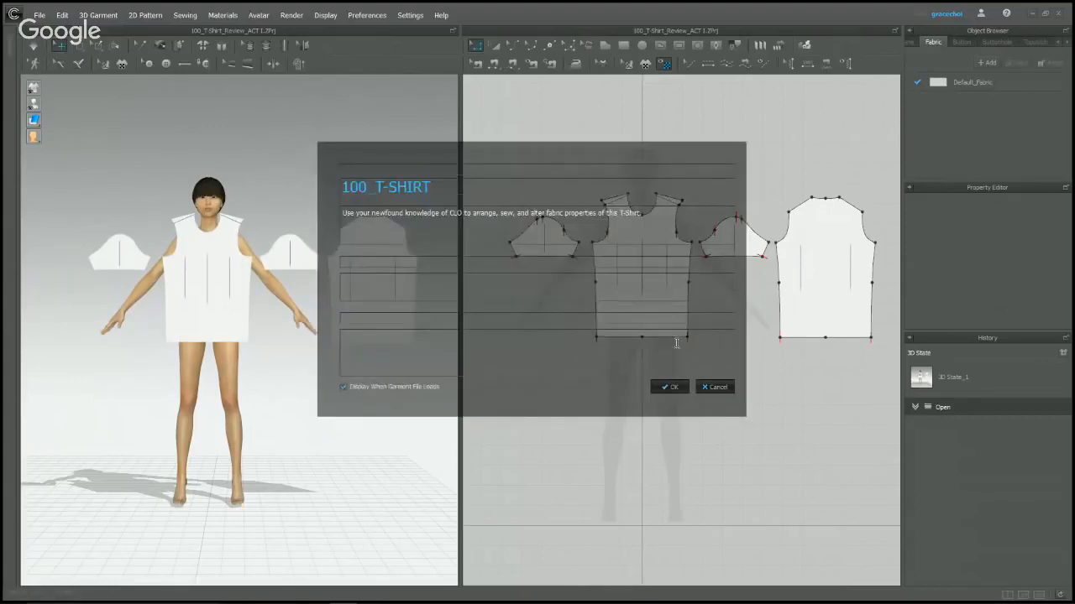
pyautogui.click(714, 386)
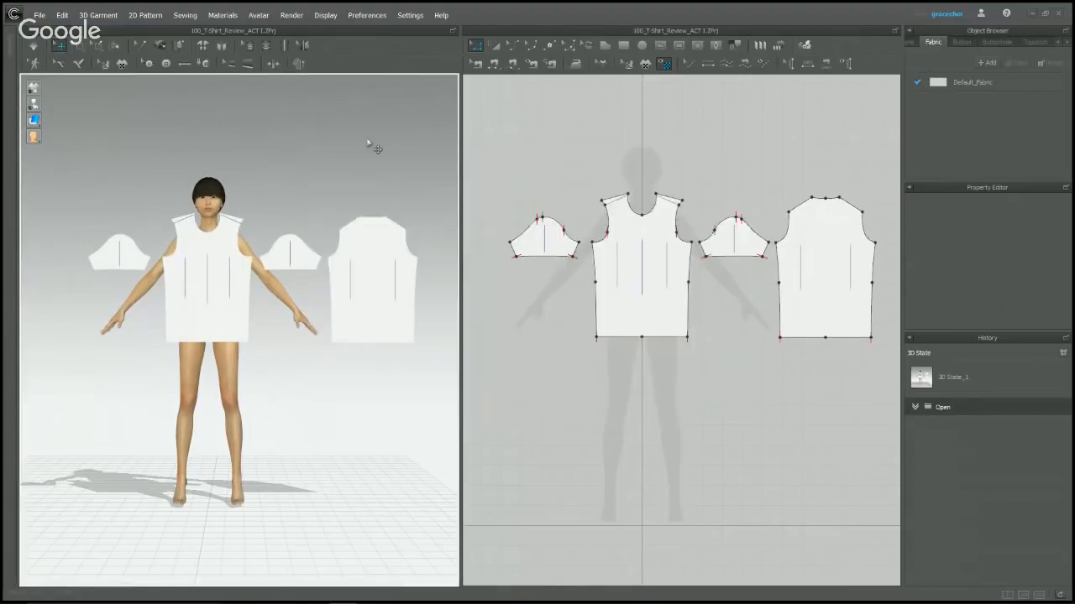